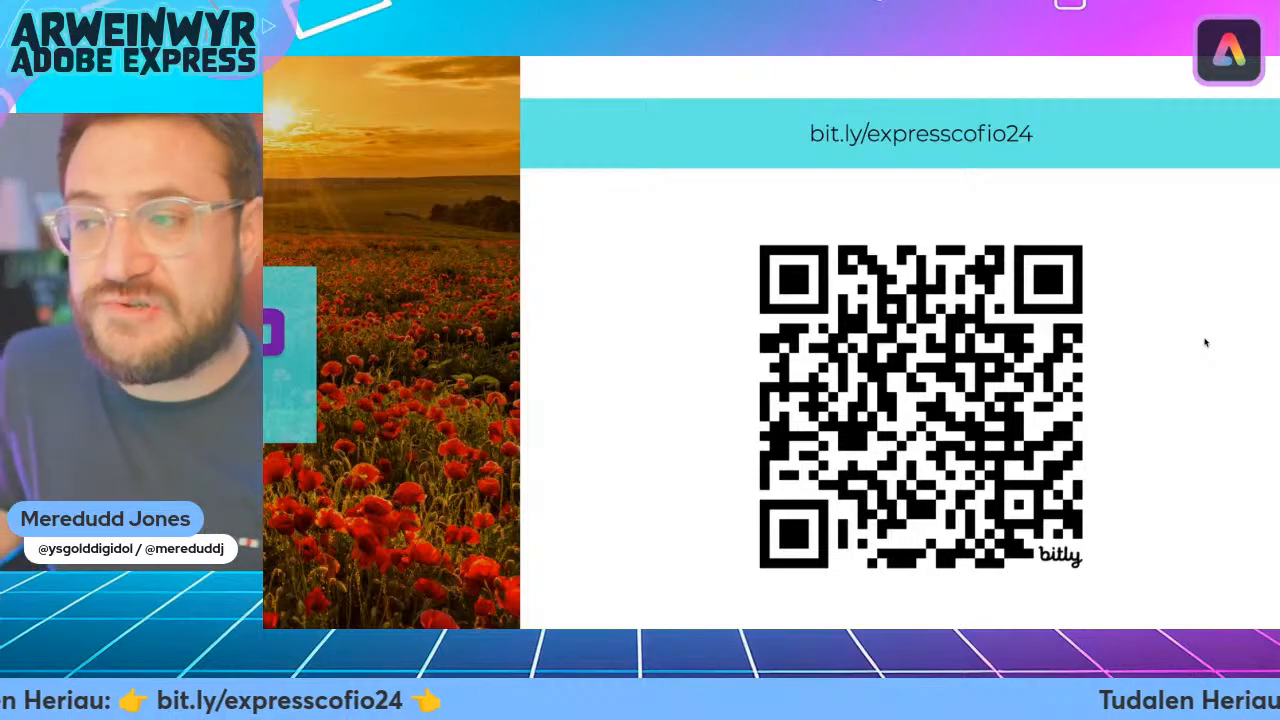
Review the Sul y Cofio webpage, reading the Her 1 poster brief and the Her 2 video facts about the Great War
scroll(1180, 344, down, 5)
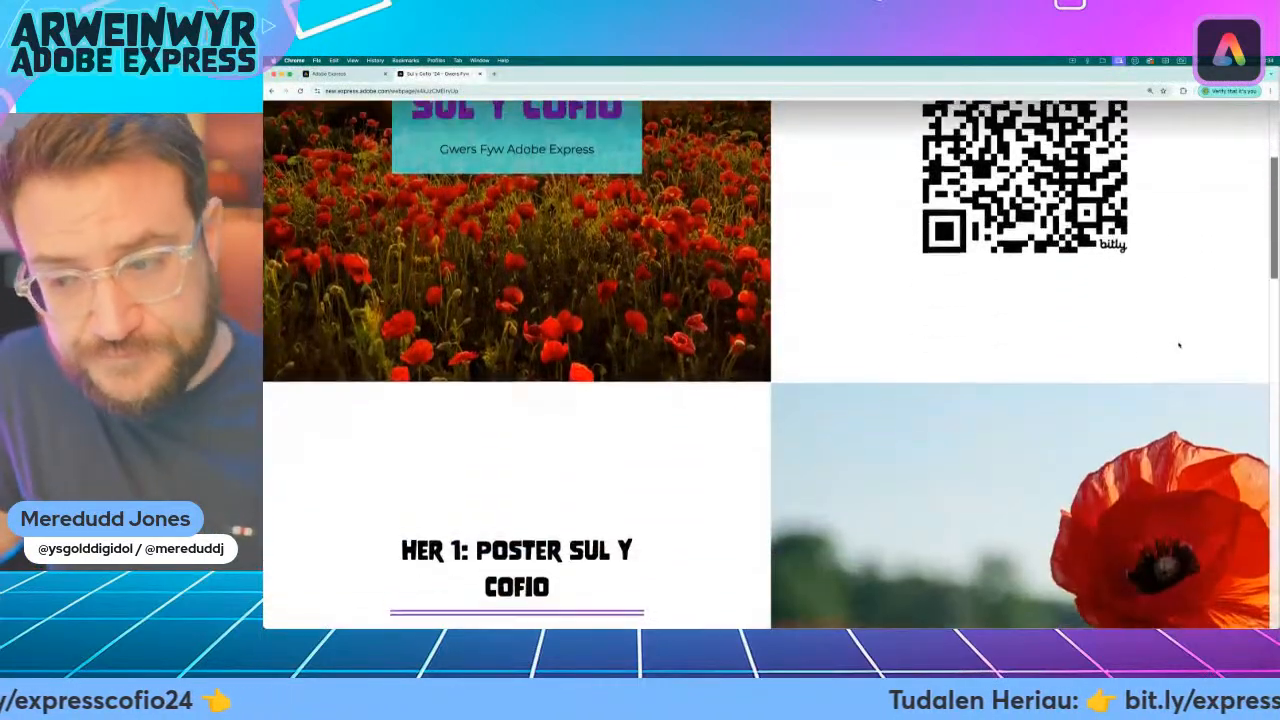
scroll(1180, 344, down, 6)
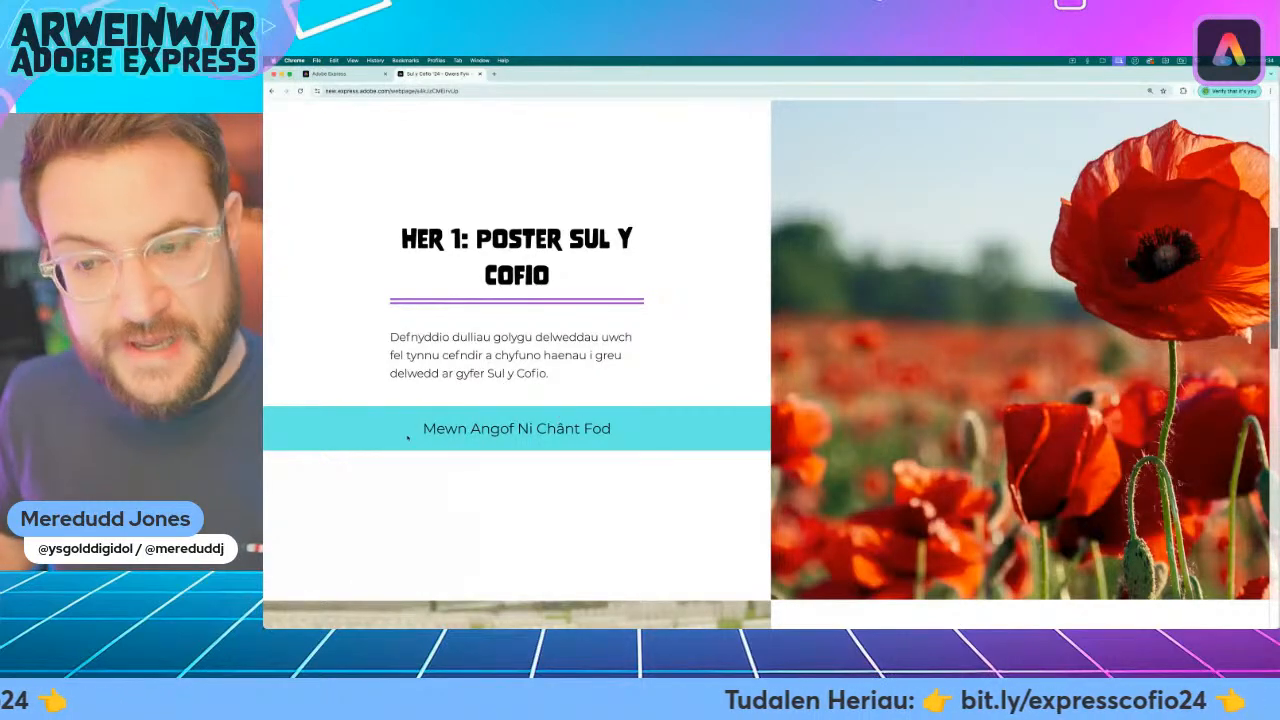
scroll(407, 437, down, 3)
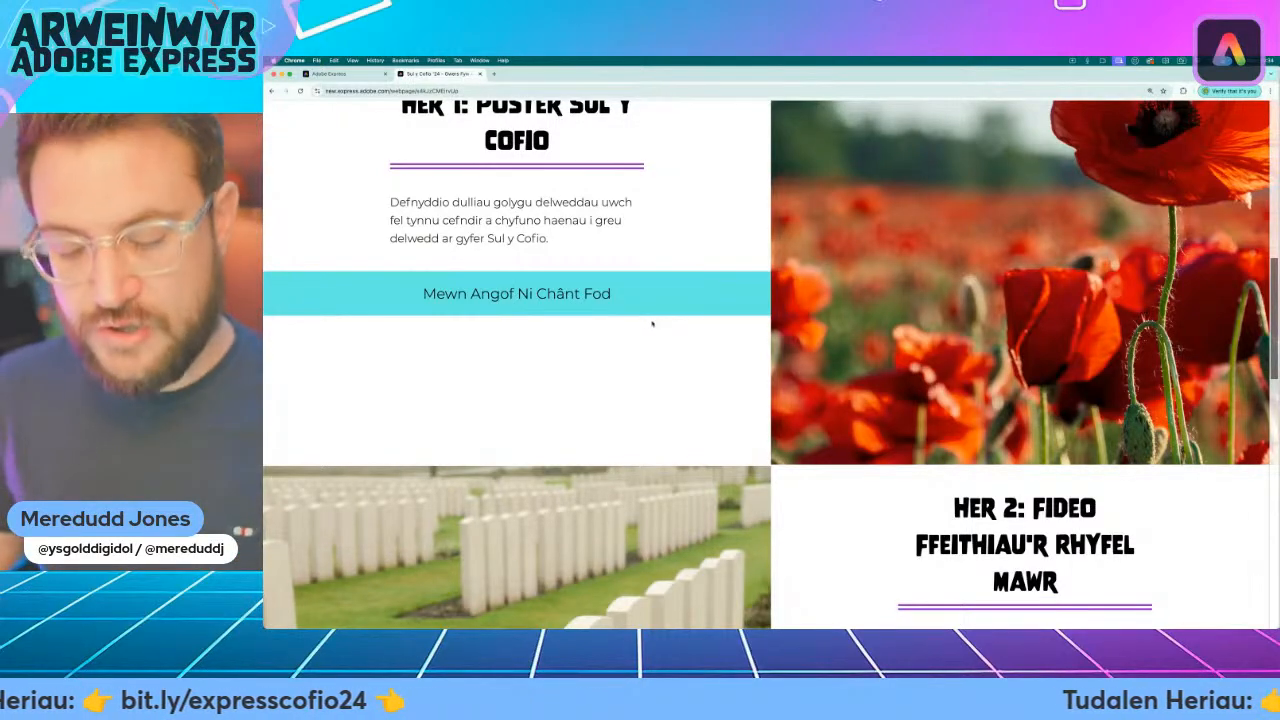
scroll(782, 330, down, 8)
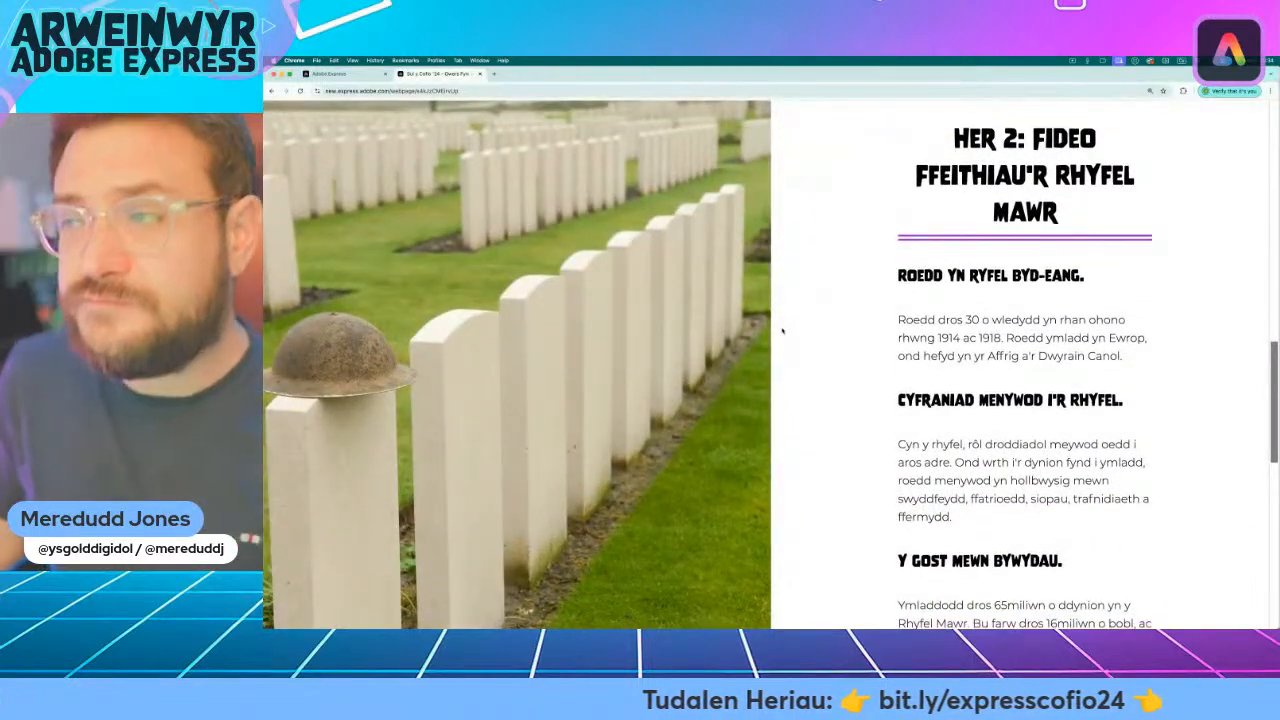
scroll(782, 330, down, 1)
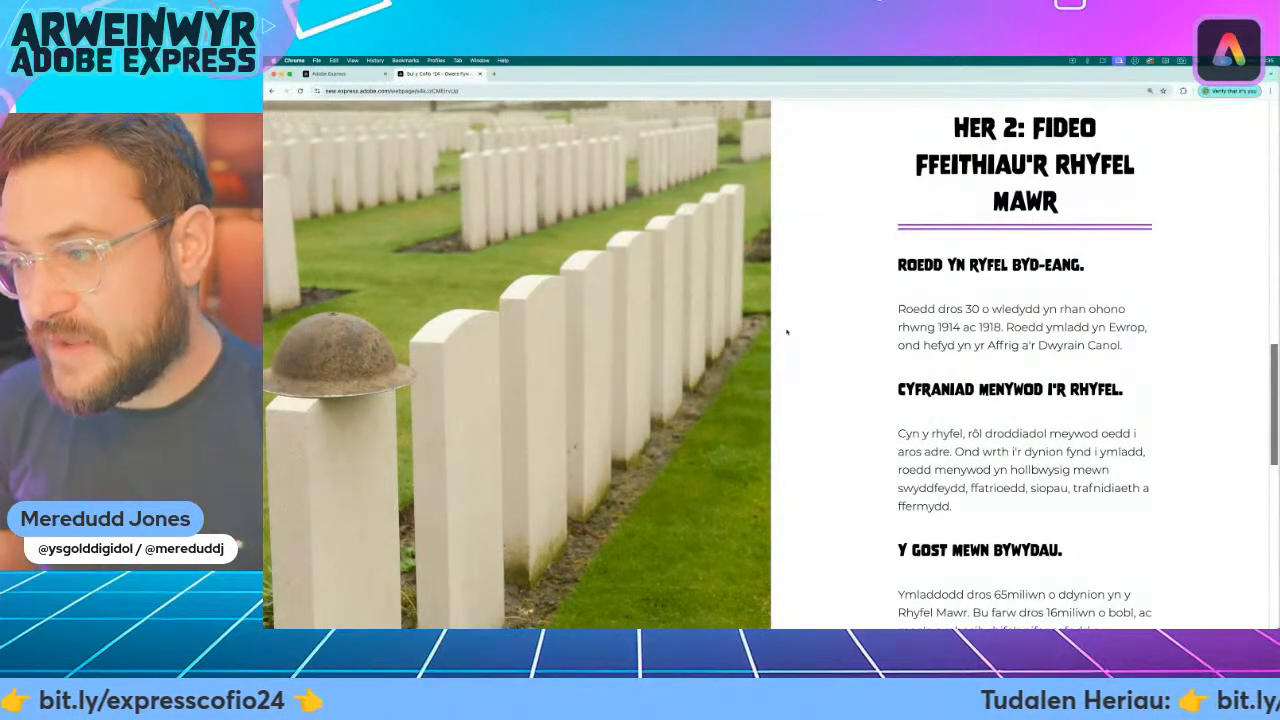
scroll(883, 351, down, 5)
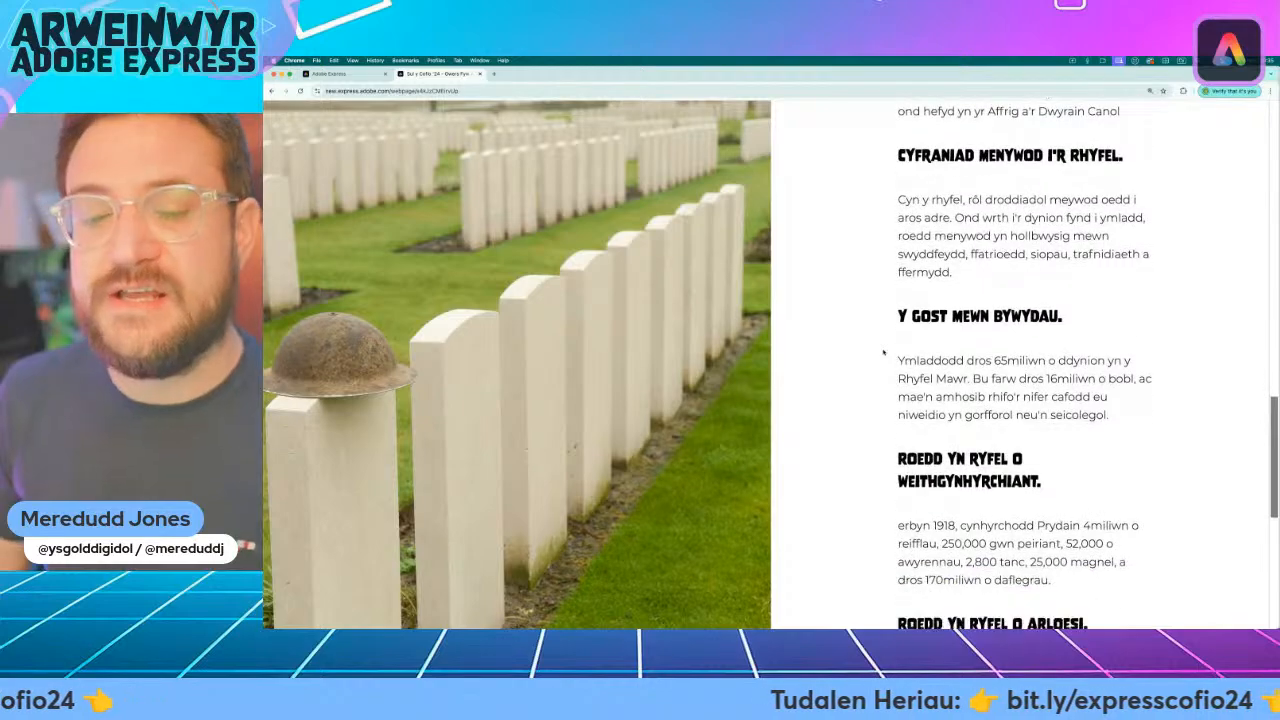
scroll(883, 351, down, 3)
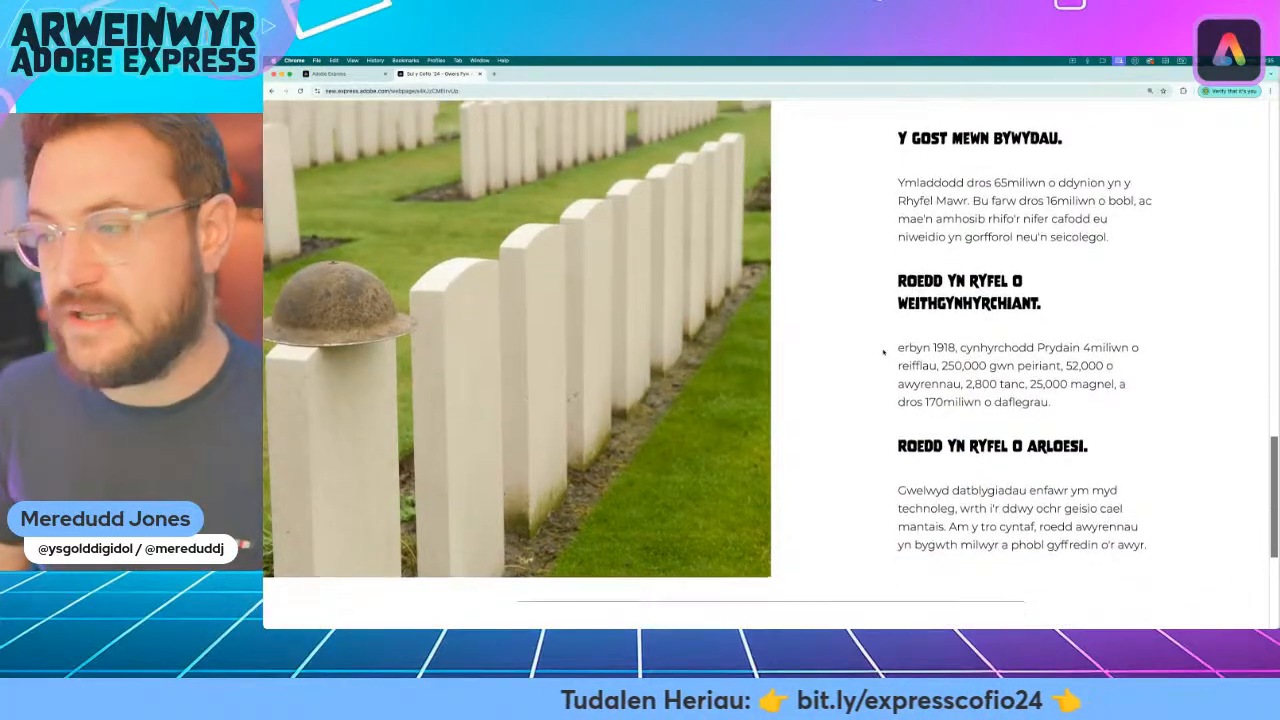
scroll(883, 351, up, 5)
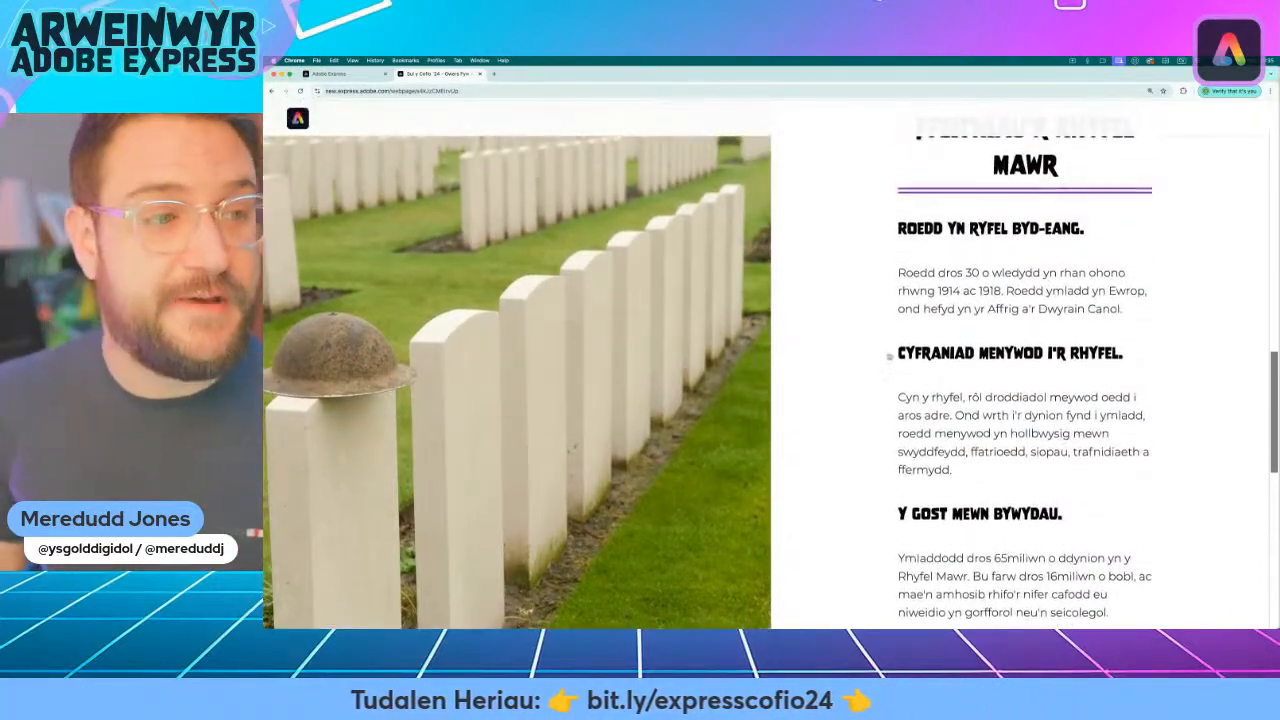
scroll(937, 367, up, 10)
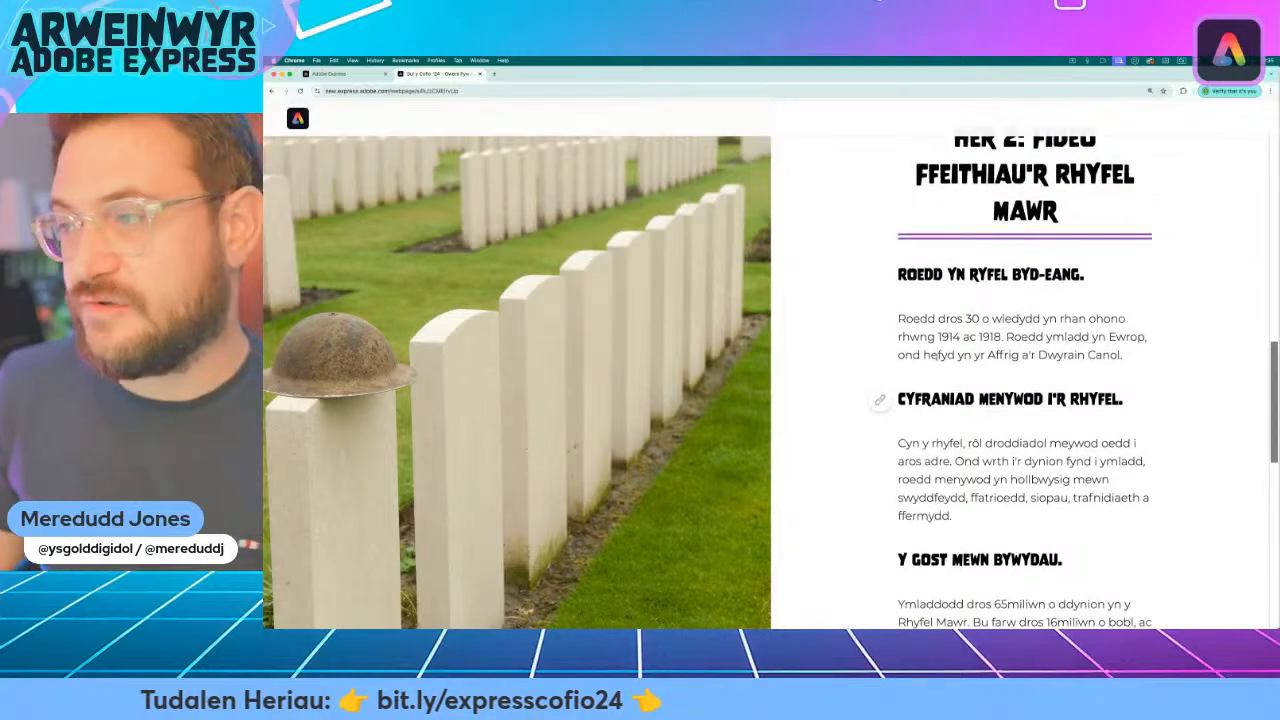
scroll(937, 367, up, 3)
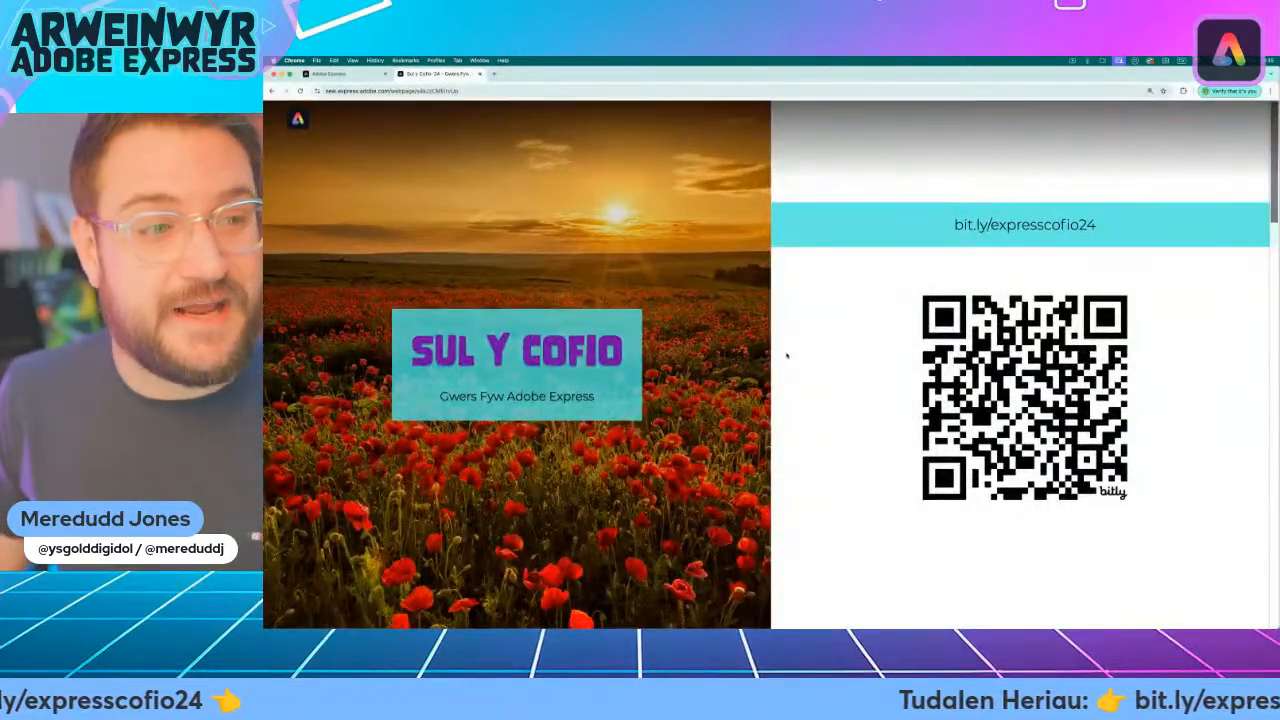
scroll(812, 346, down, 5)
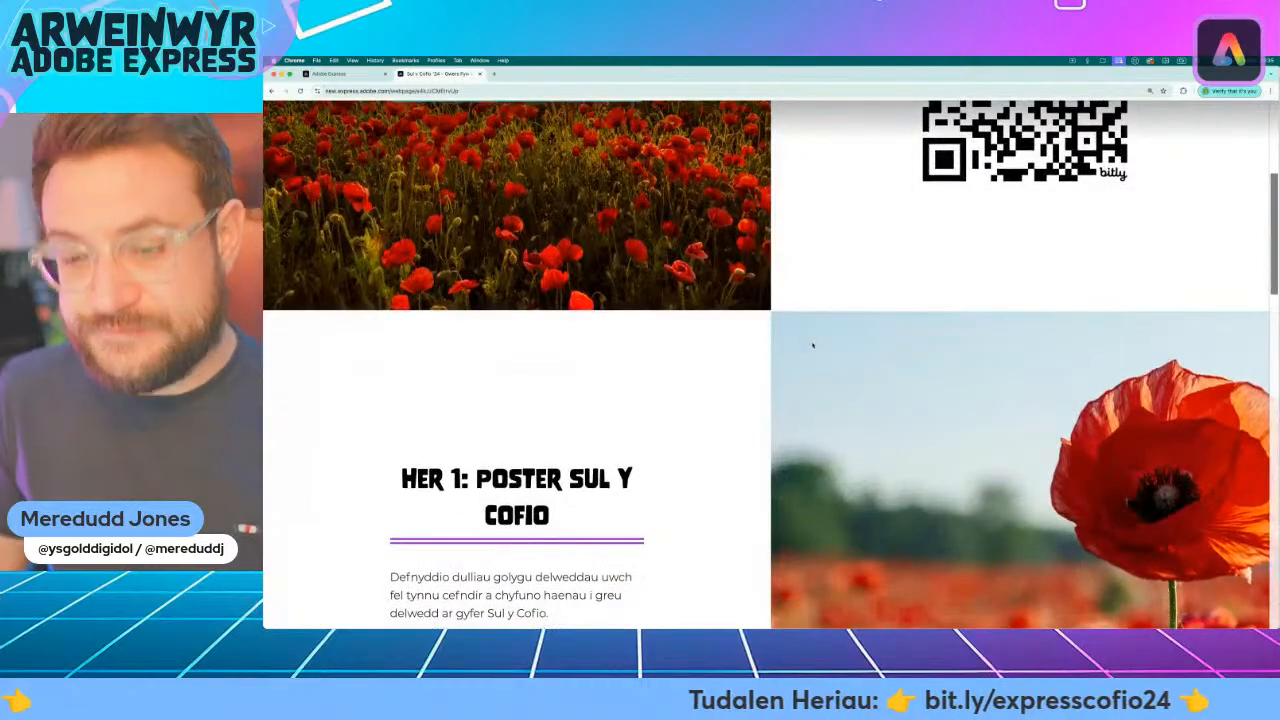
scroll(812, 346, down, 4)
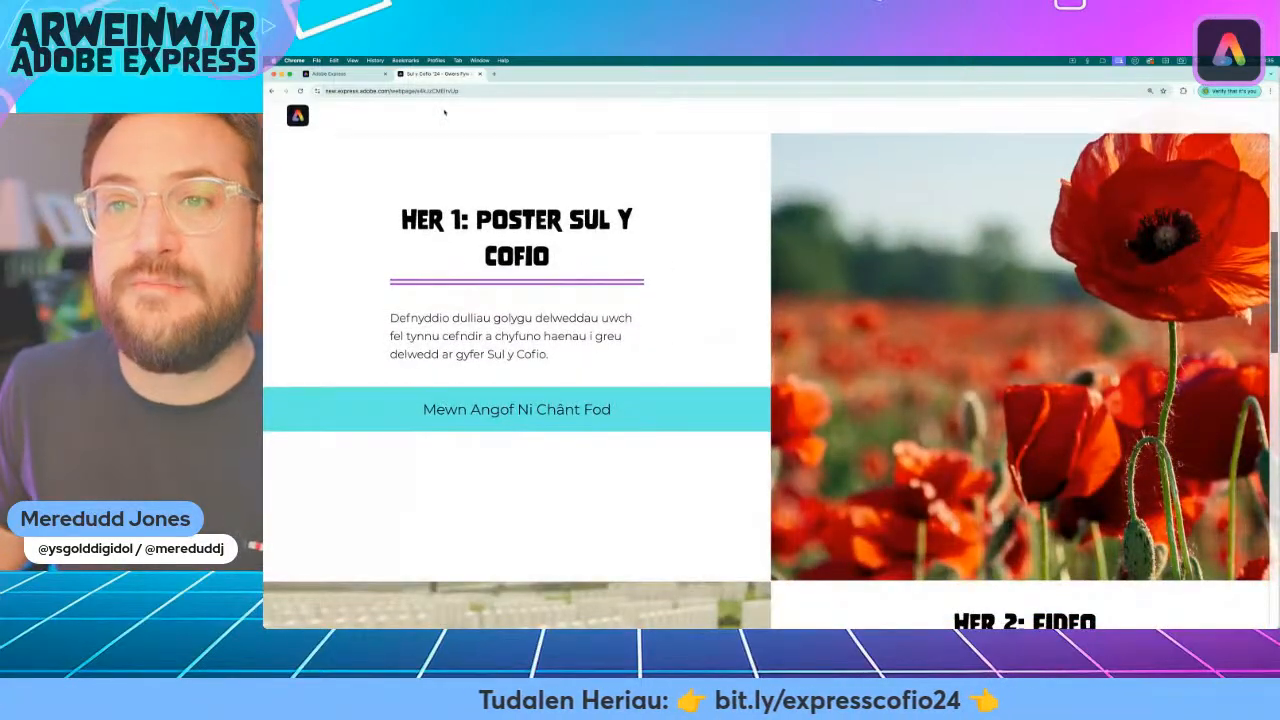
Switch to the Adobe Express home page and set the interface language to Cymraeg (Y Deyrnas Unedig)
click(323, 76)
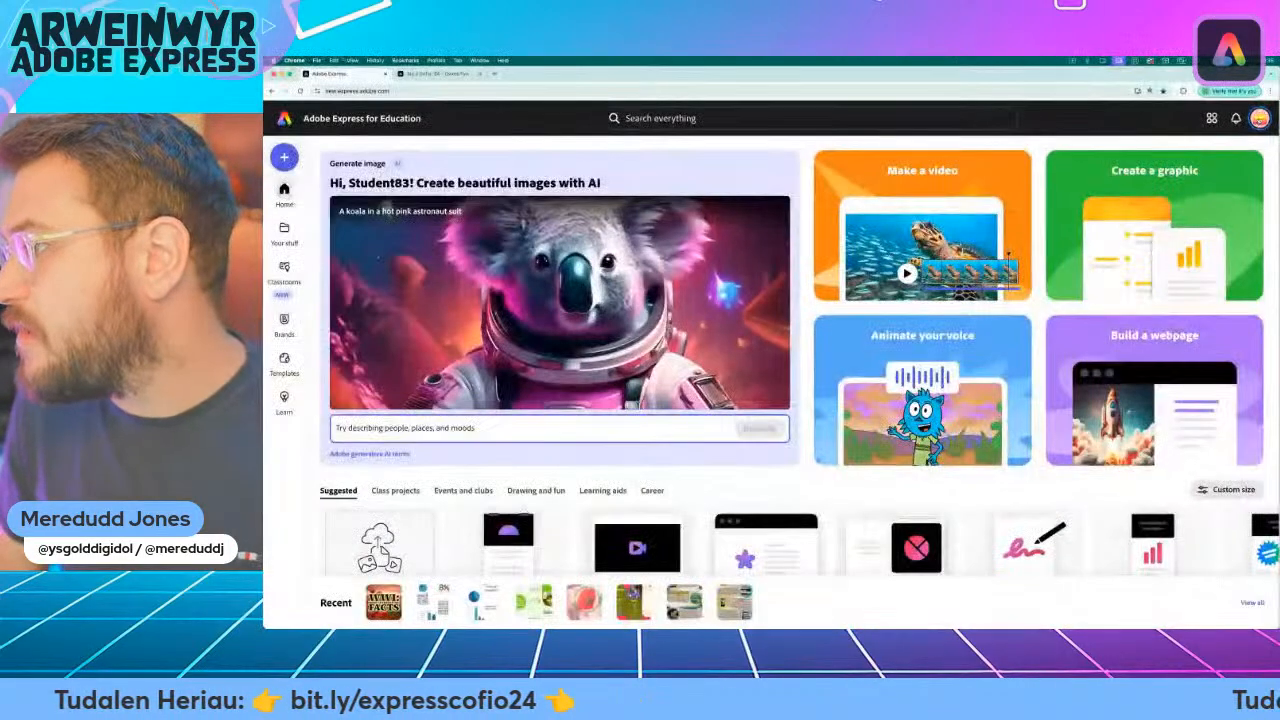
click(1100, 225)
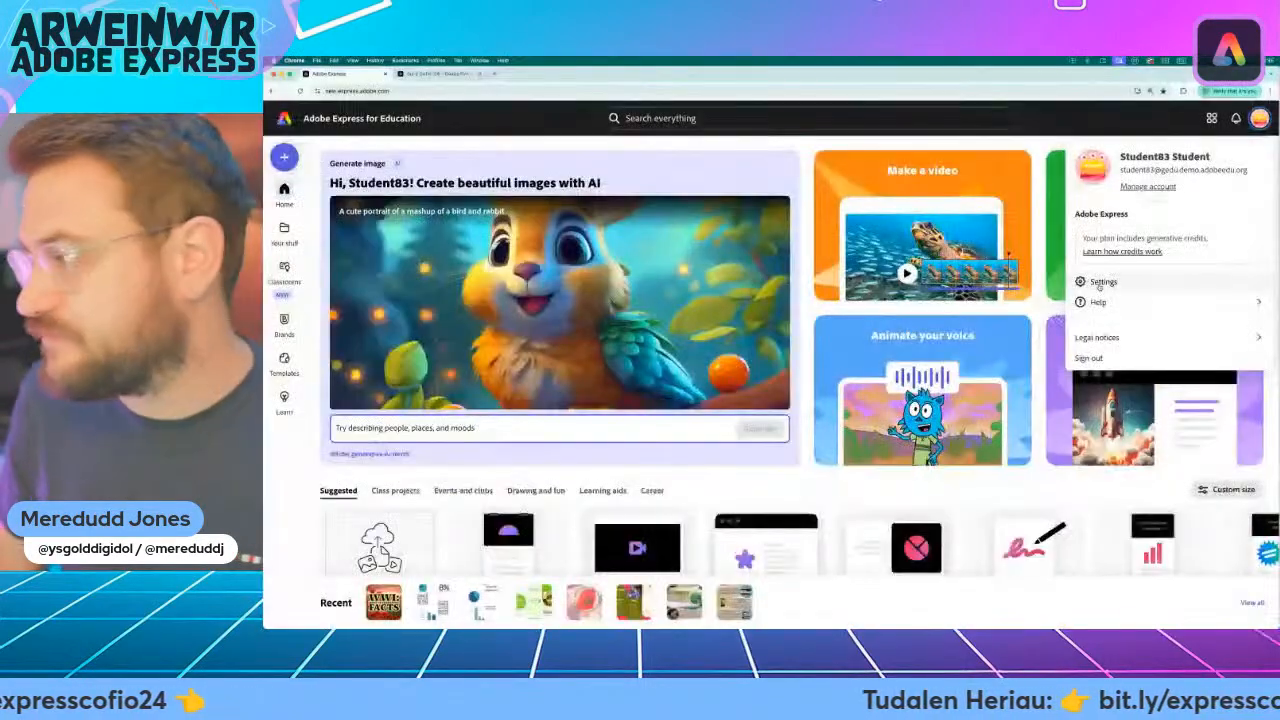
click(1100, 283)
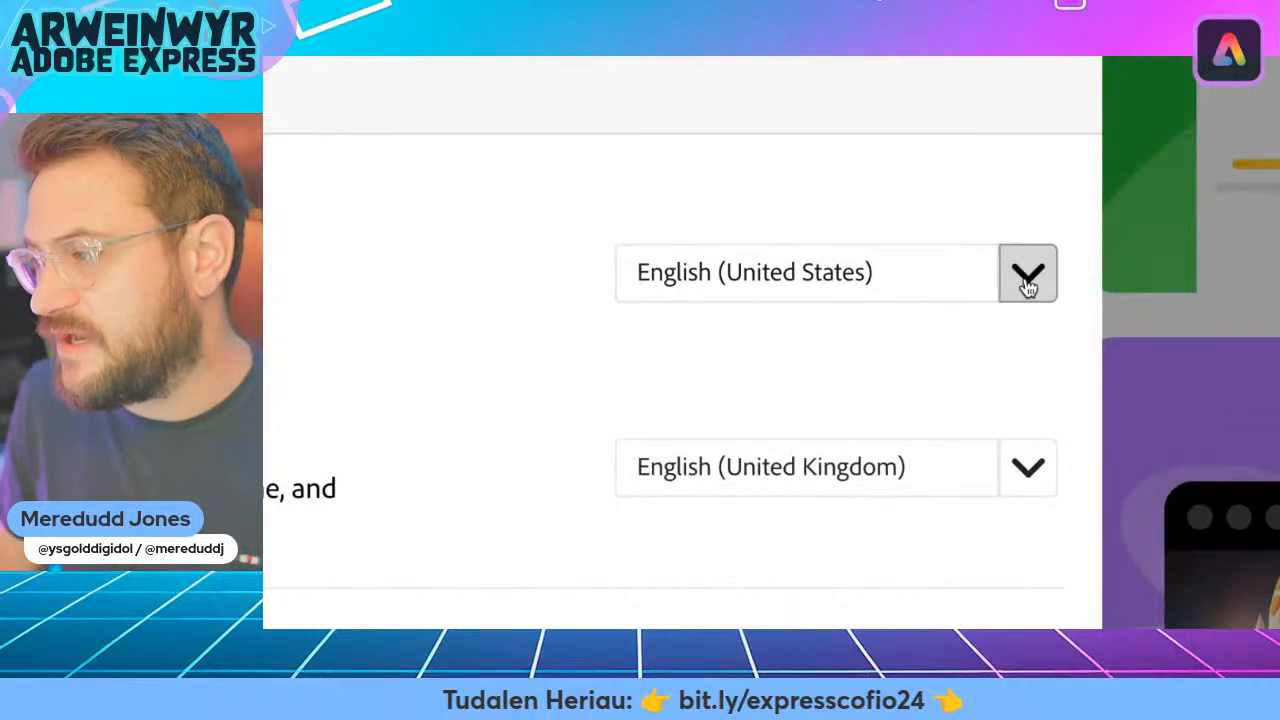
click(1028, 287)
click(718, 418)
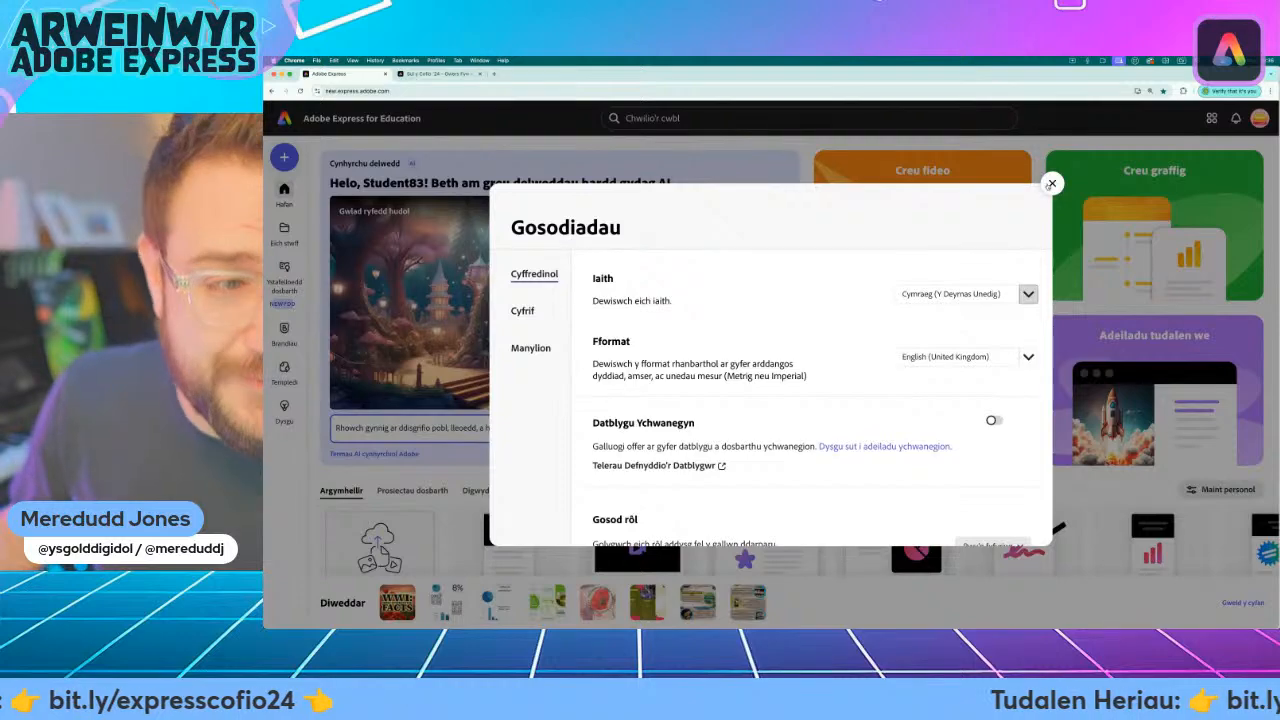
click(1051, 184)
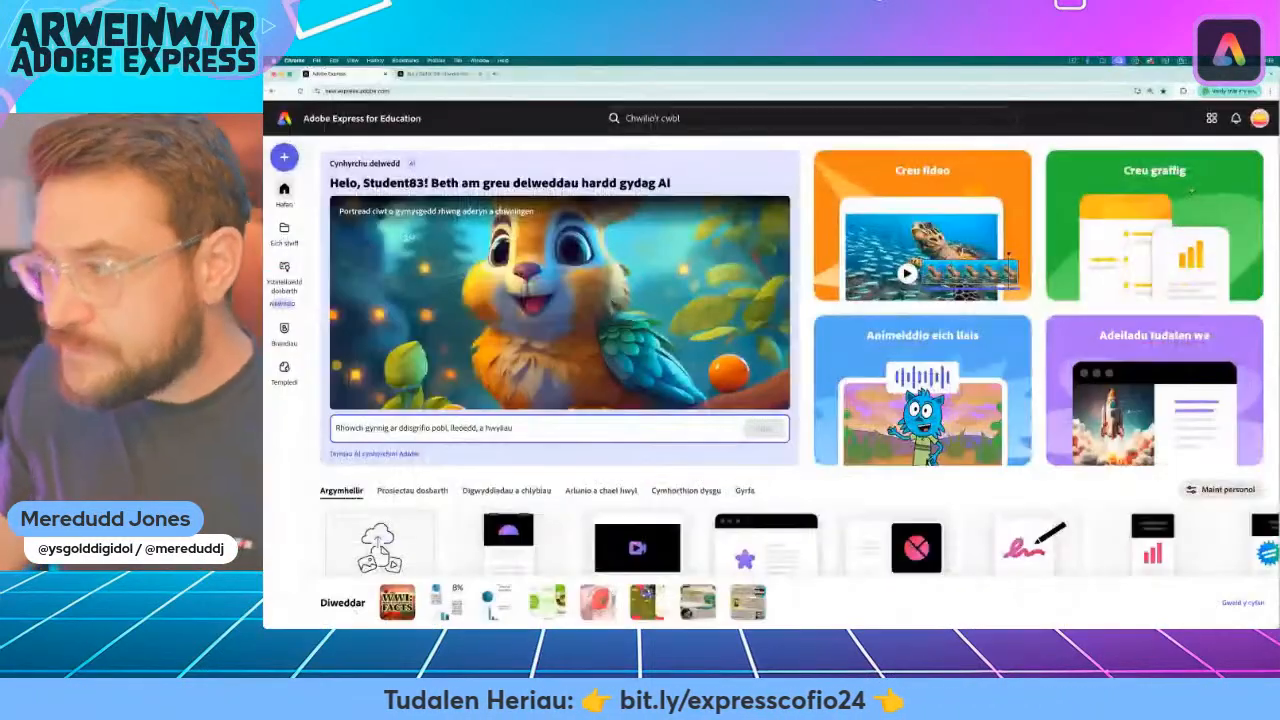
Create a new blank portrait graphic and dismiss the education filters tip
click(1074, 210)
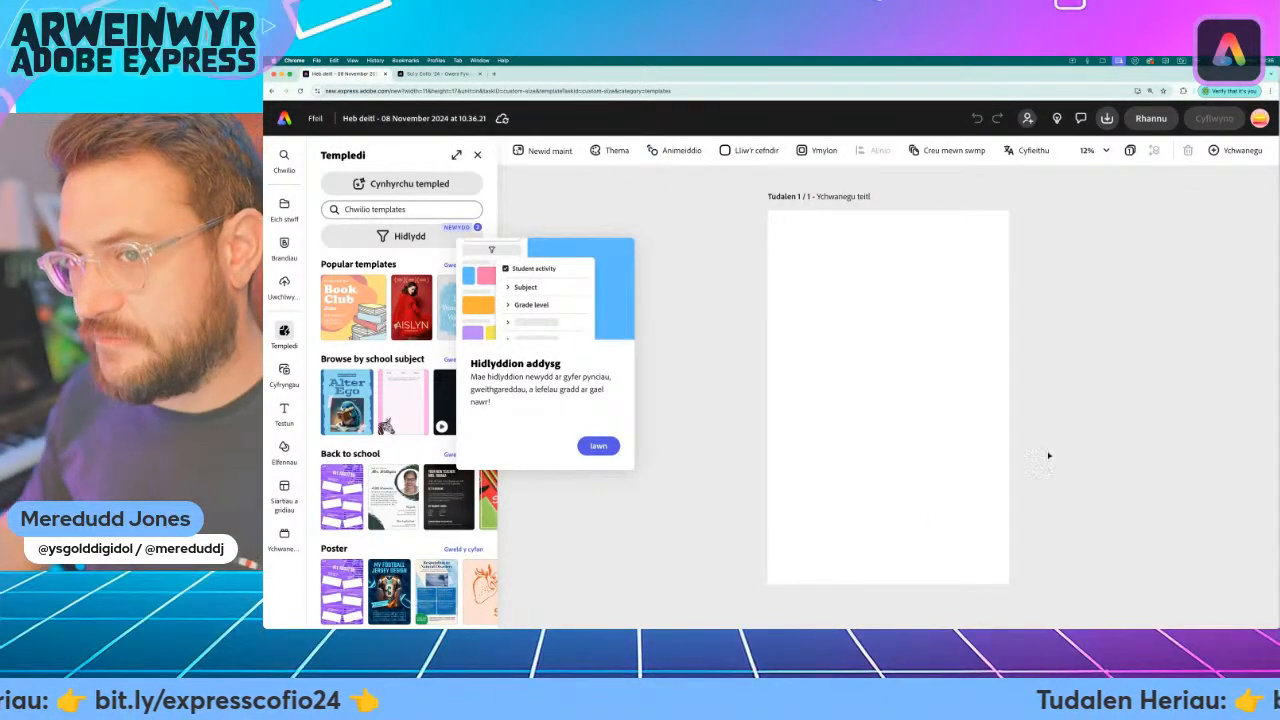
click(592, 446)
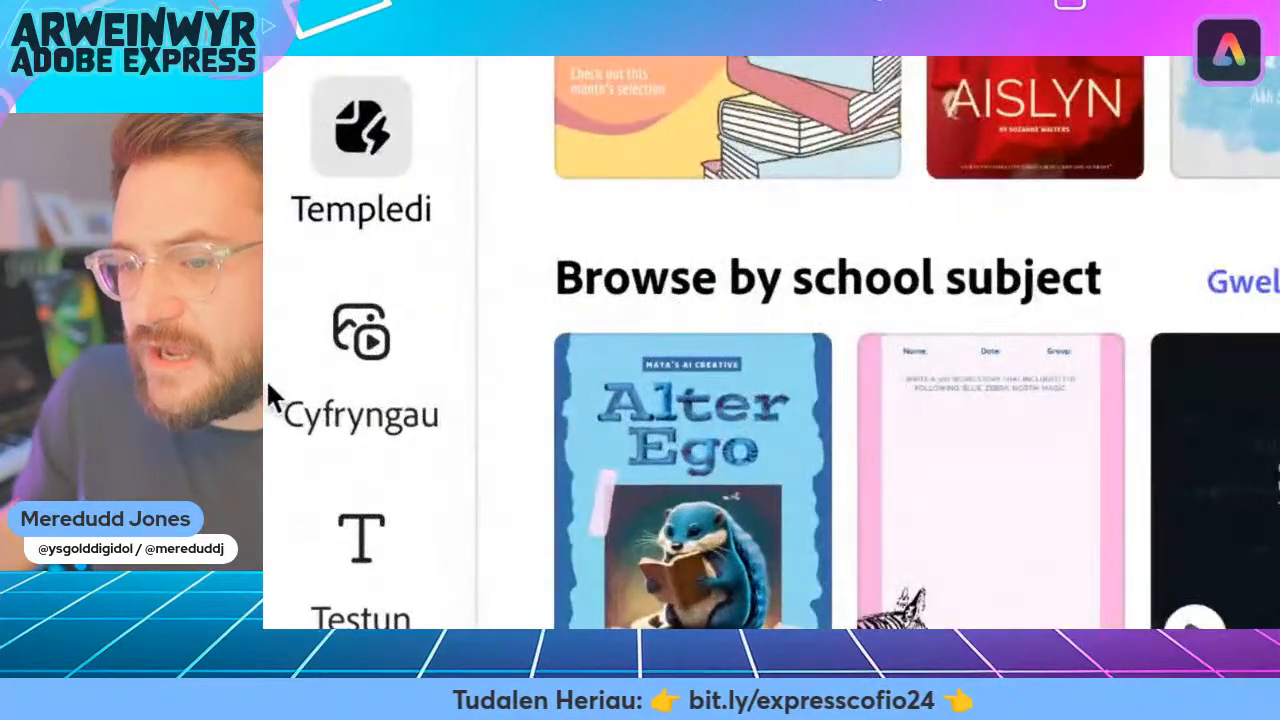
Search the photo library for "sky" and browse the images for a possible poster background
click(283, 370)
click(350, 340)
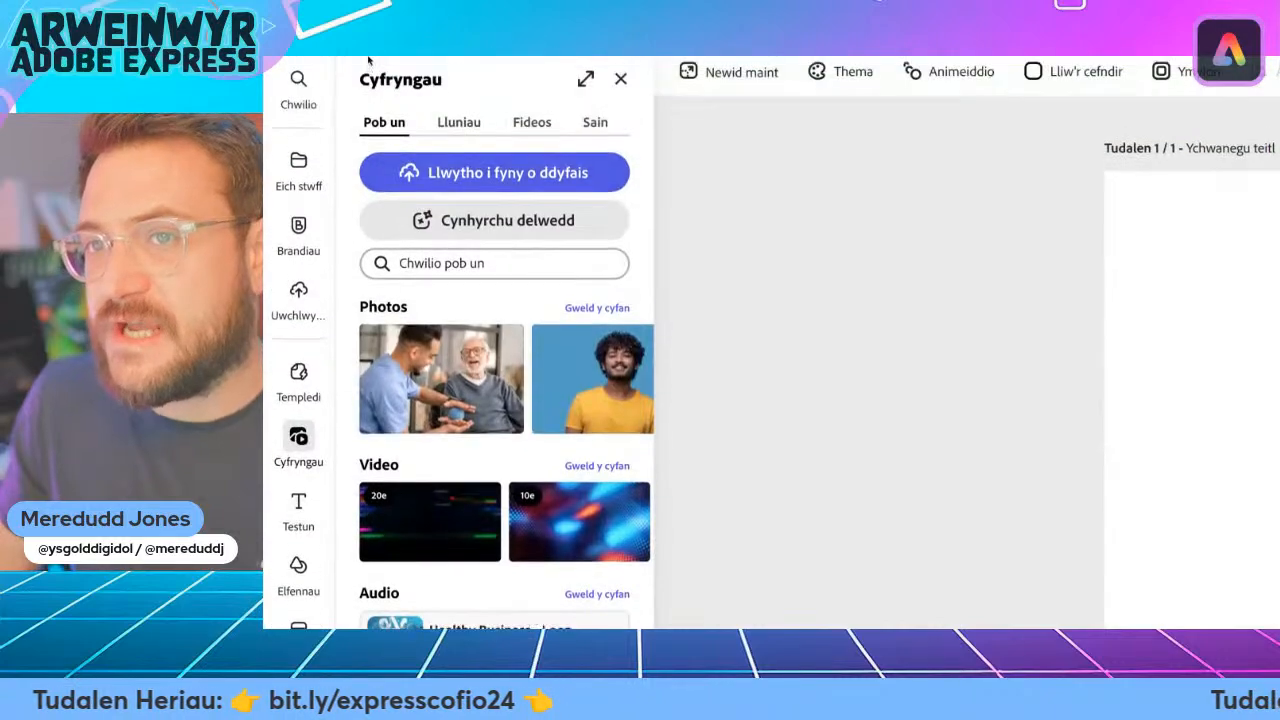
click(458, 168)
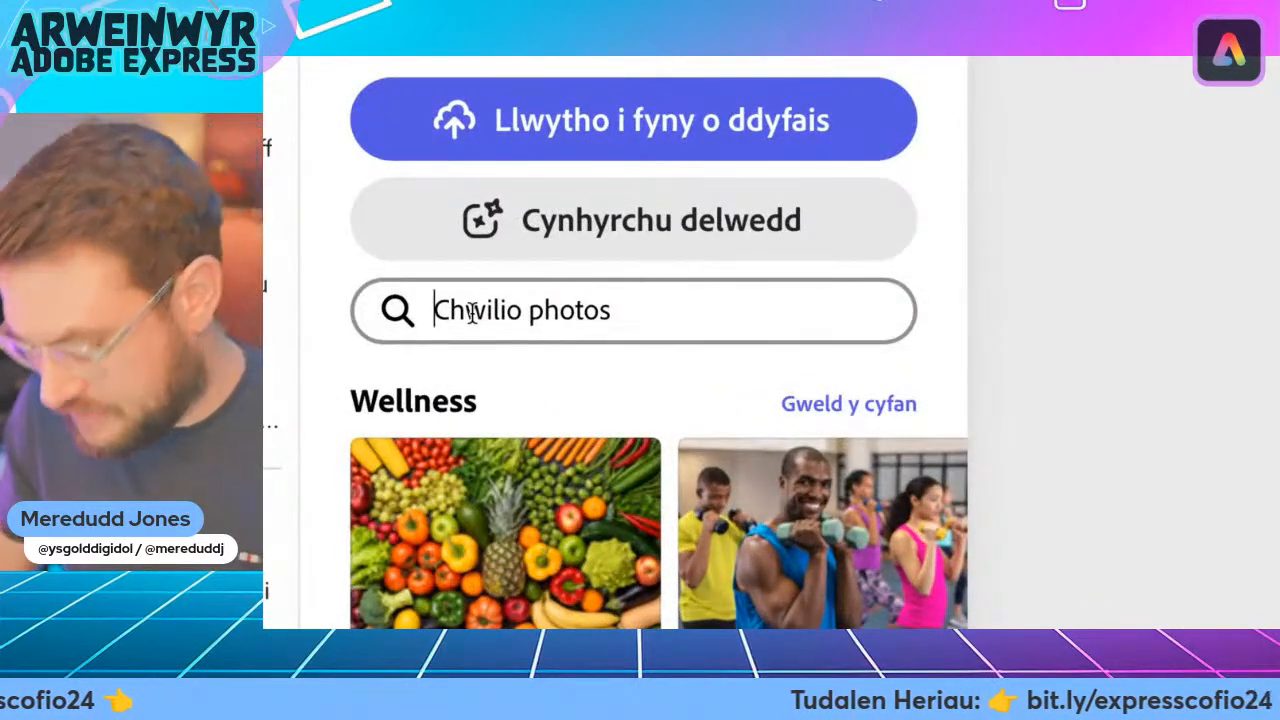
click(472, 312)
text(sky)
key(Return)
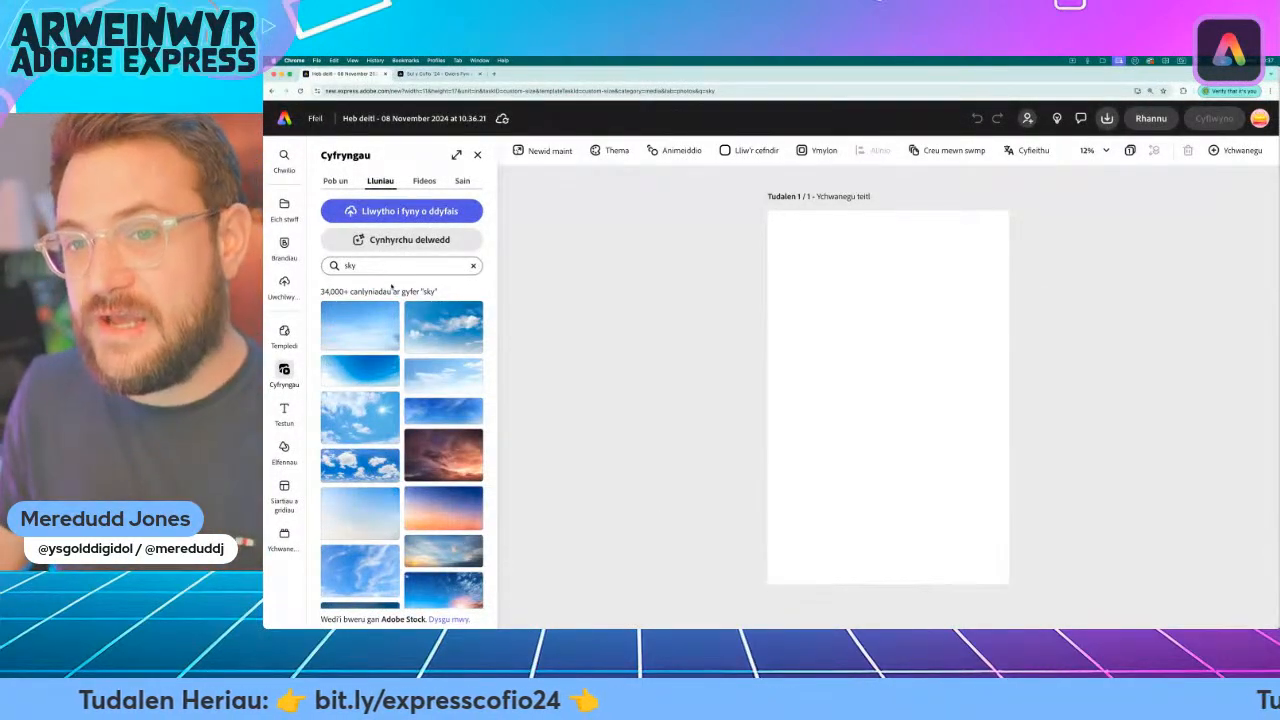
scroll(350, 400, down, 3)
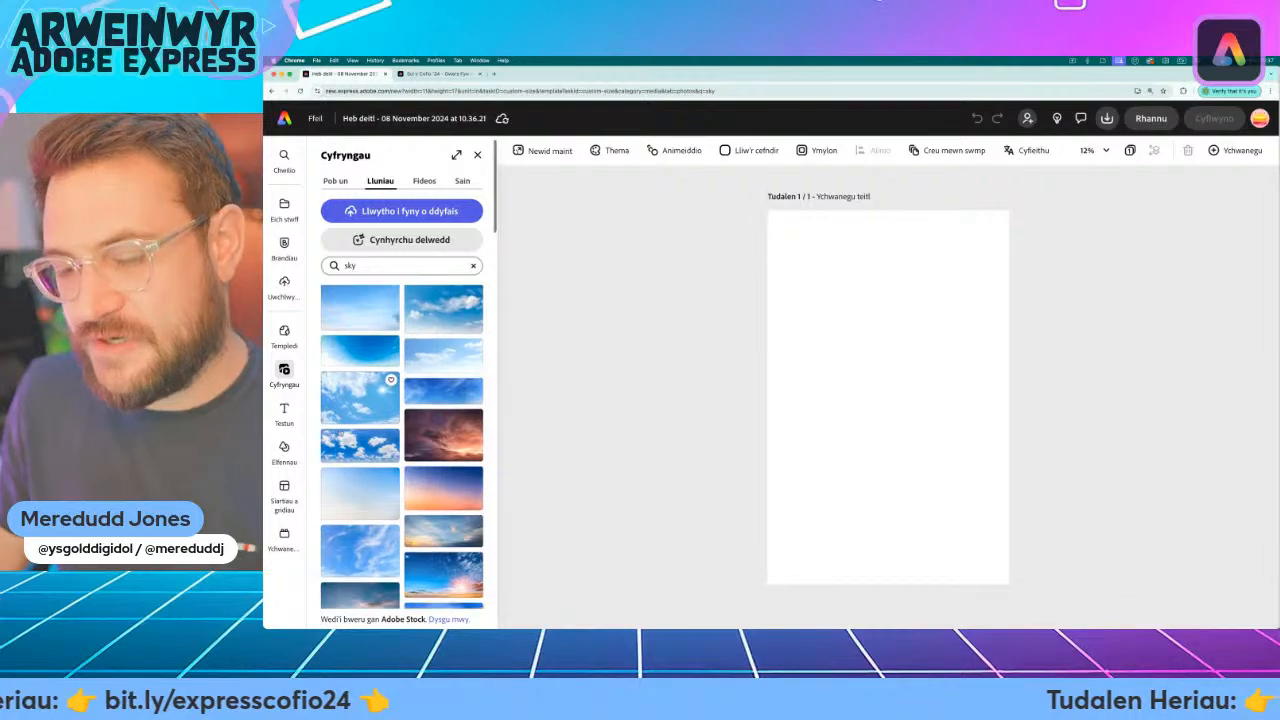
scroll(340, 433, down, 1)
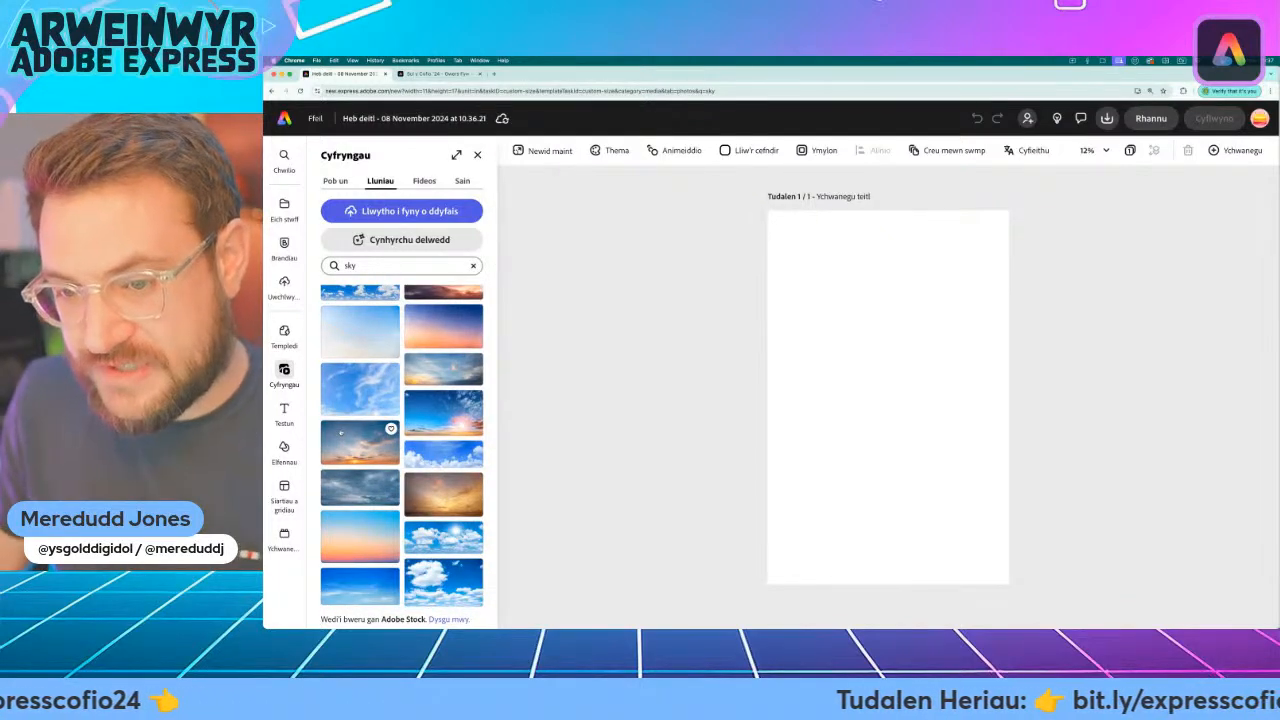
scroll(341, 432, up, 1)
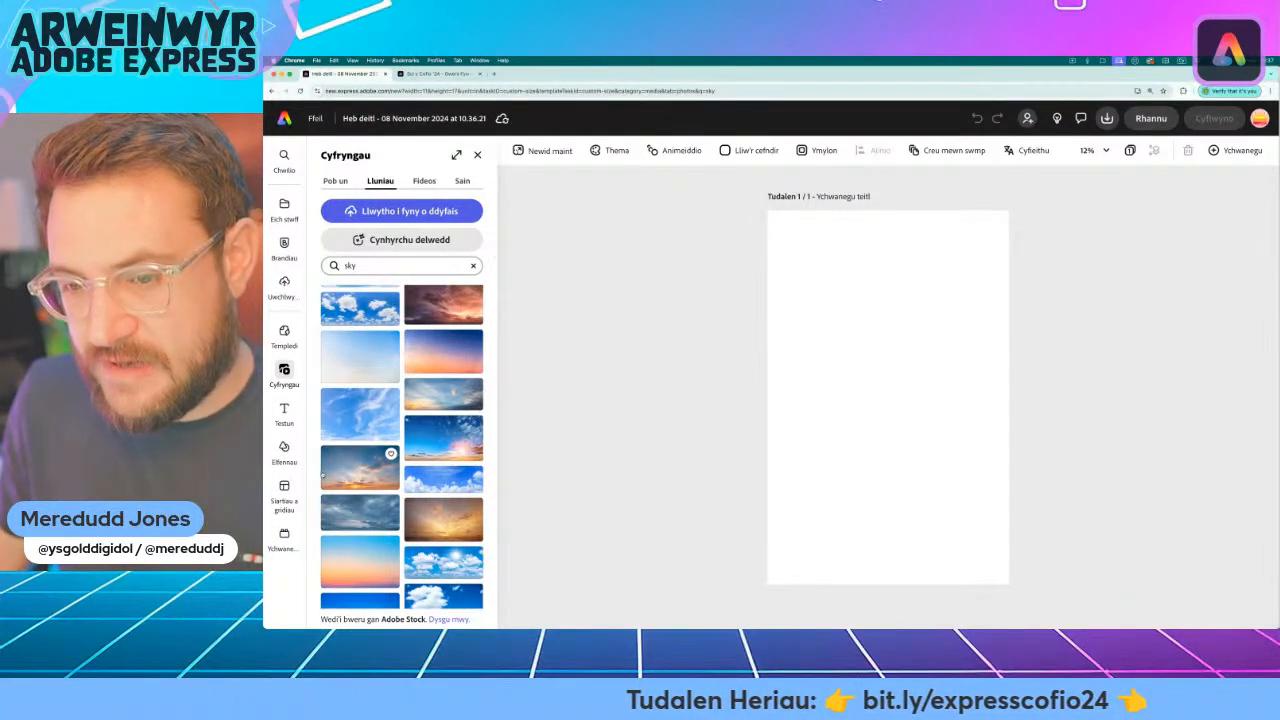
scroll(377, 323, down, 2)
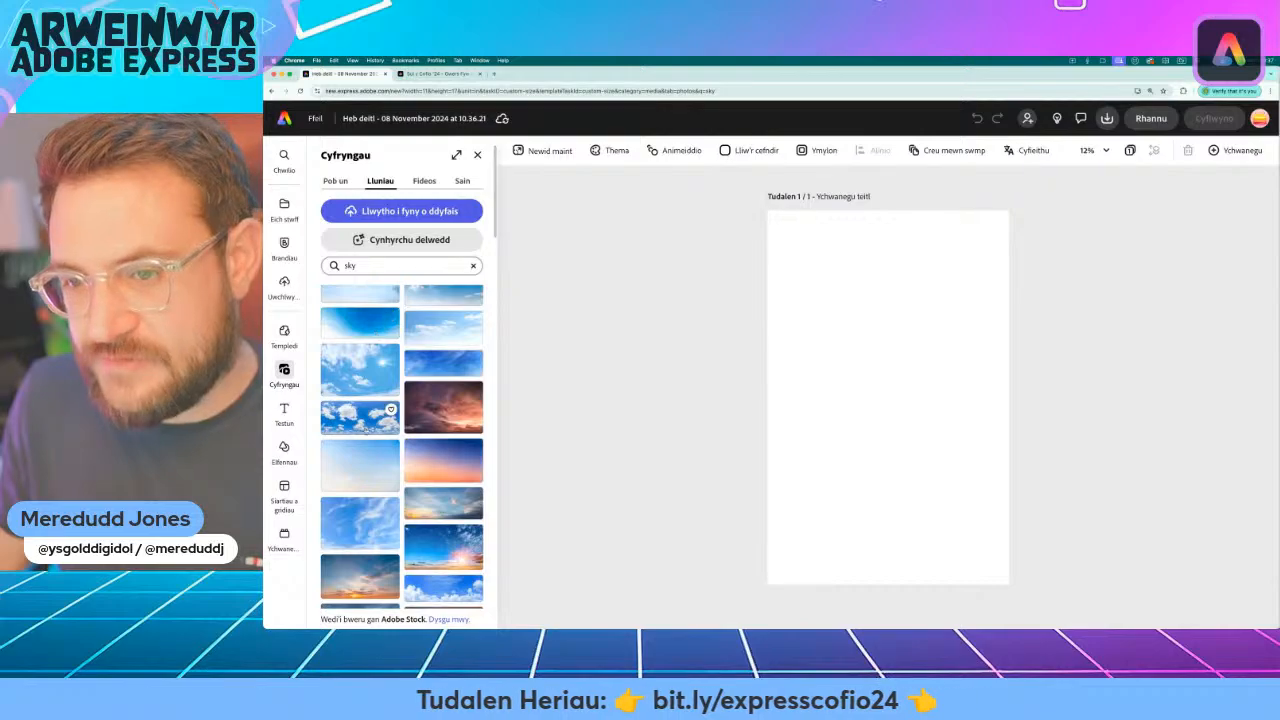
scroll(374, 375, up, 2)
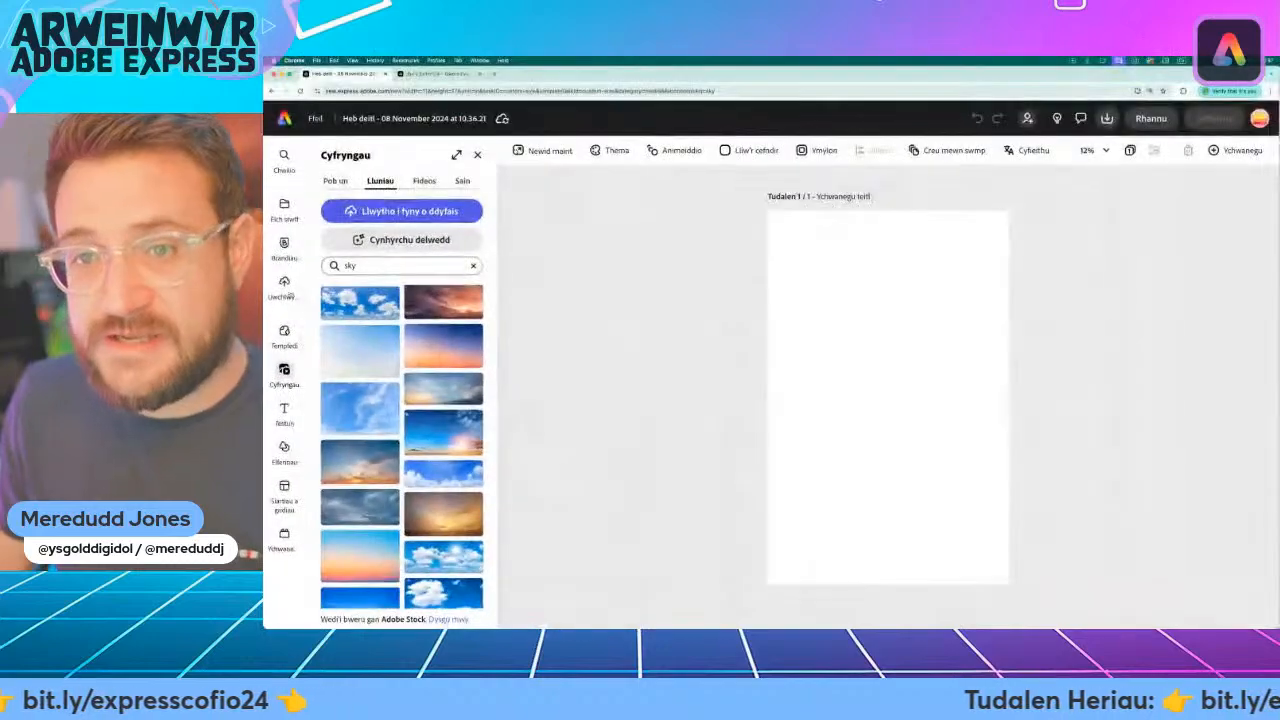
Search the photo library for "sky sunset" and add the purple-and-orange sunset photo to the page
text(sunset)
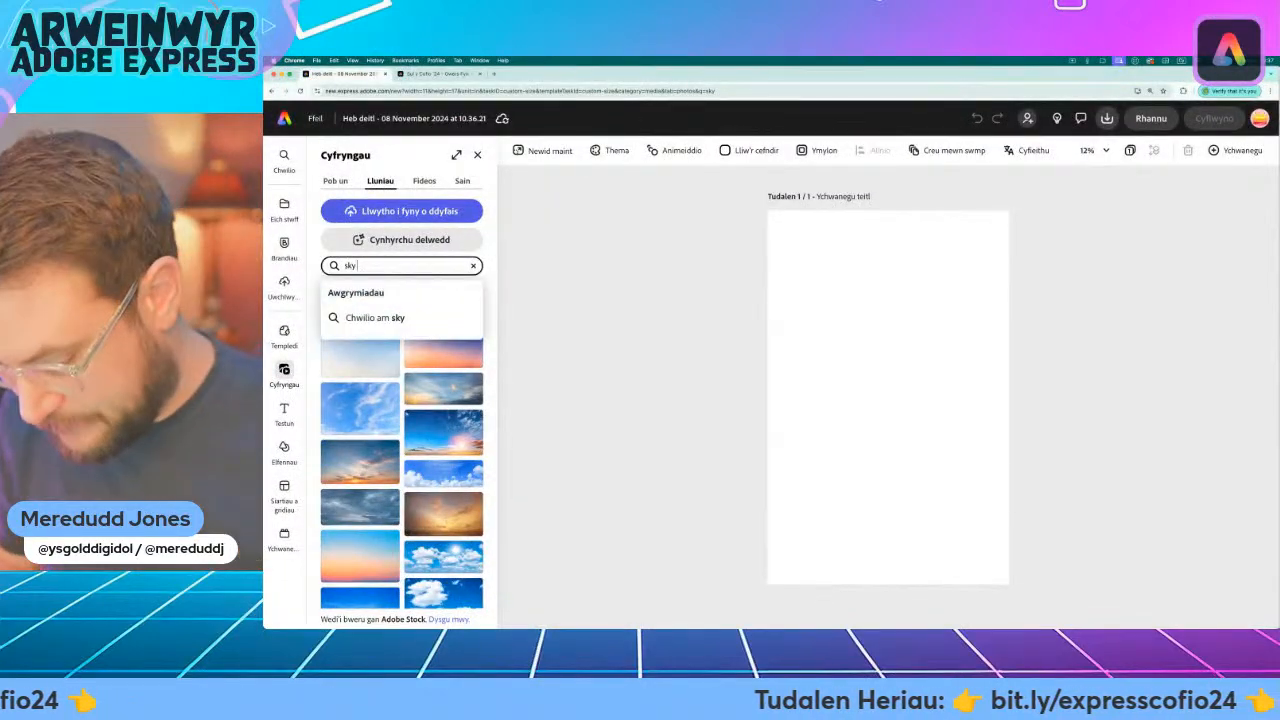
key(Return)
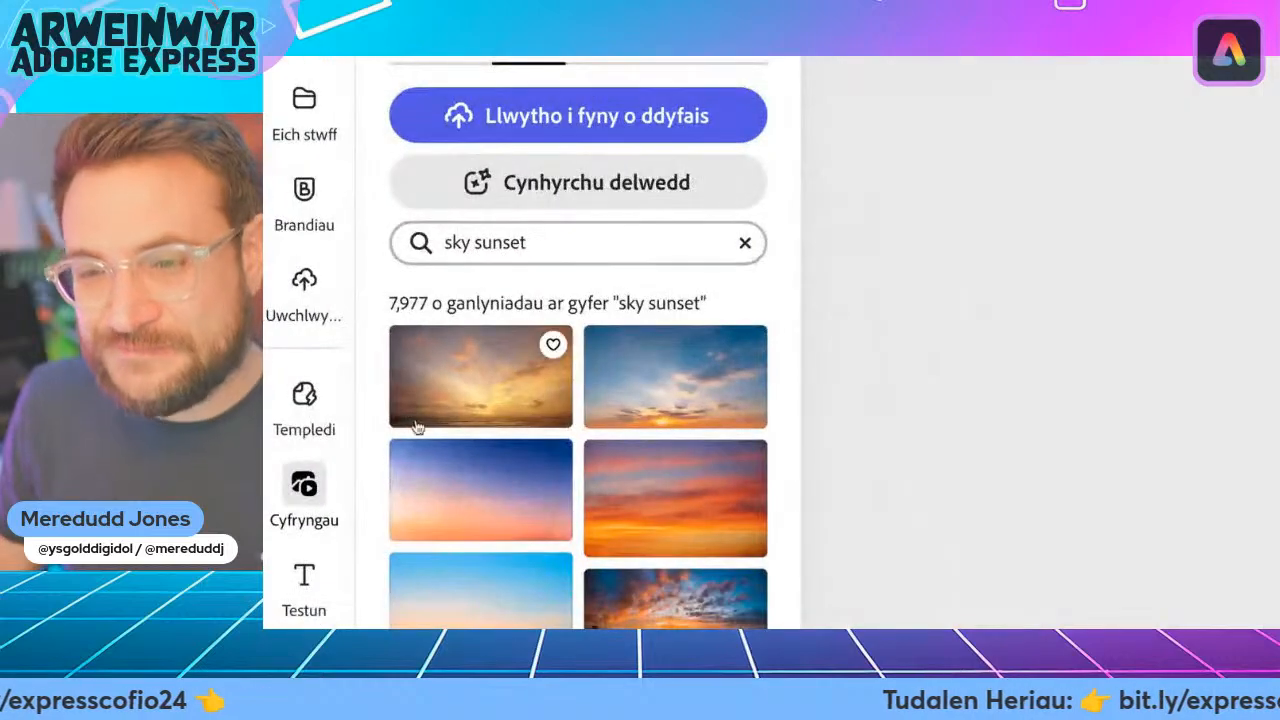
scroll(418, 427, down, 5)
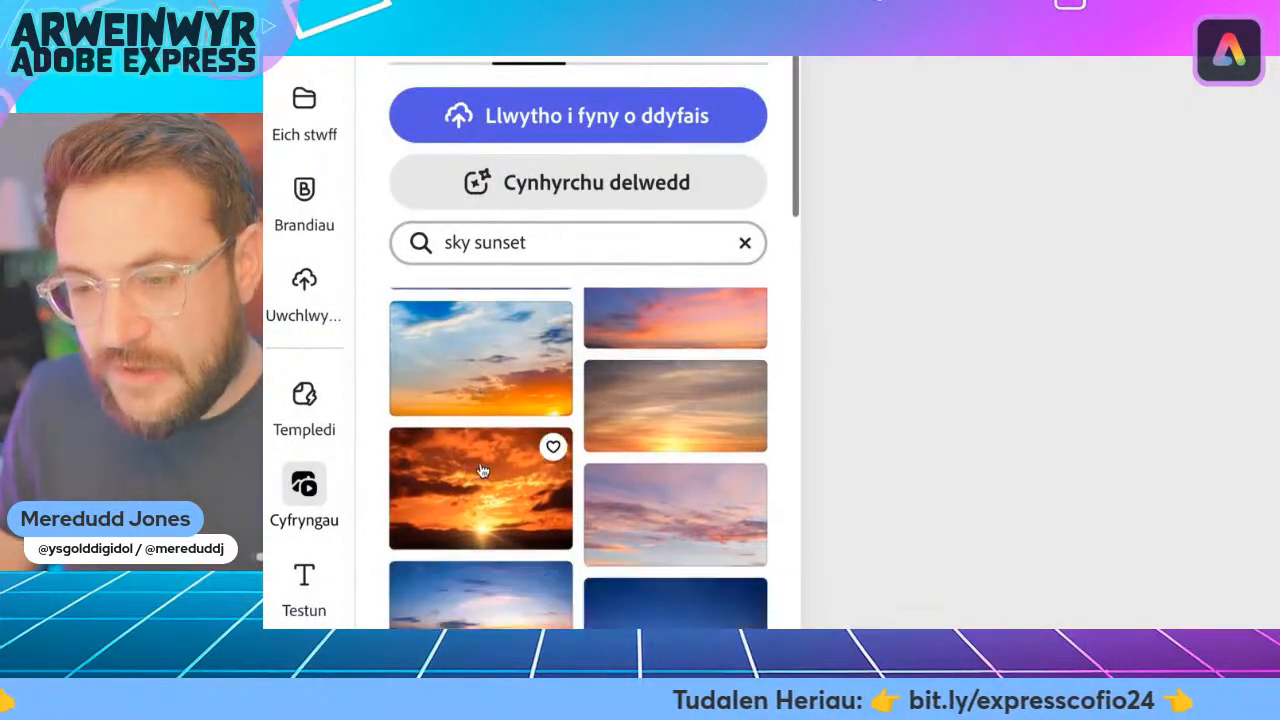
scroll(481, 470, down, 4)
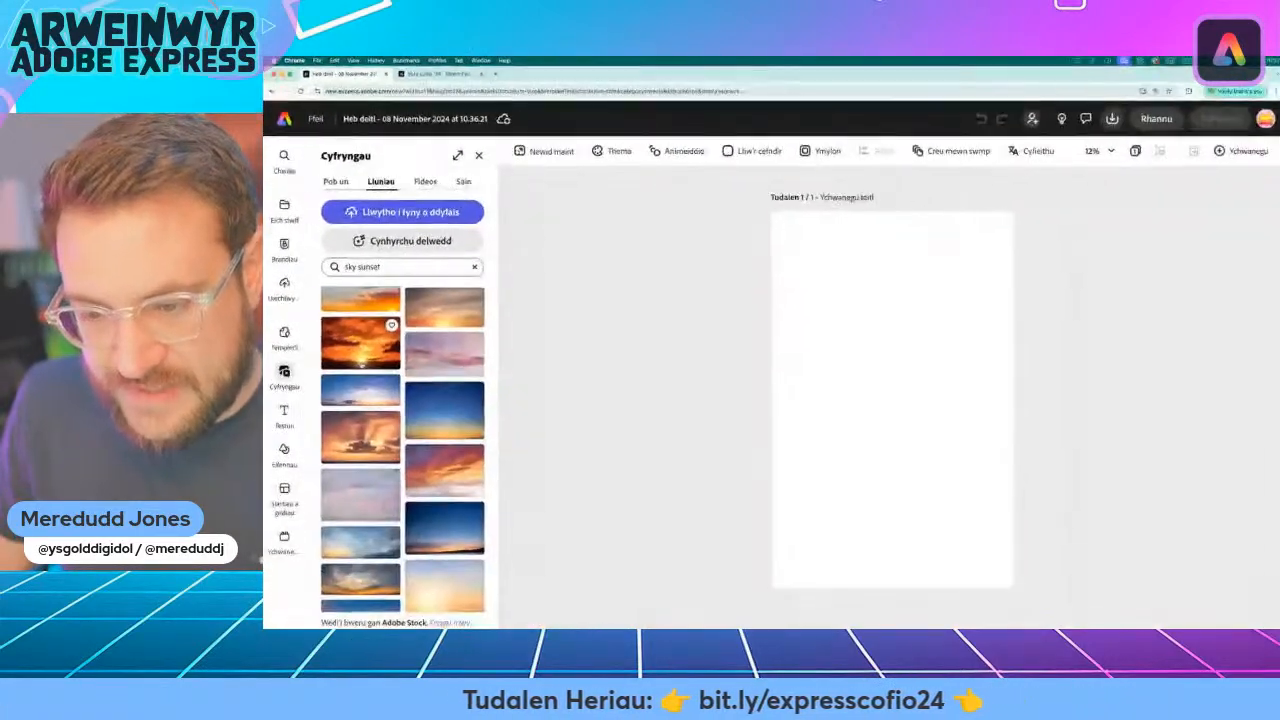
scroll(385, 360, down, 3)
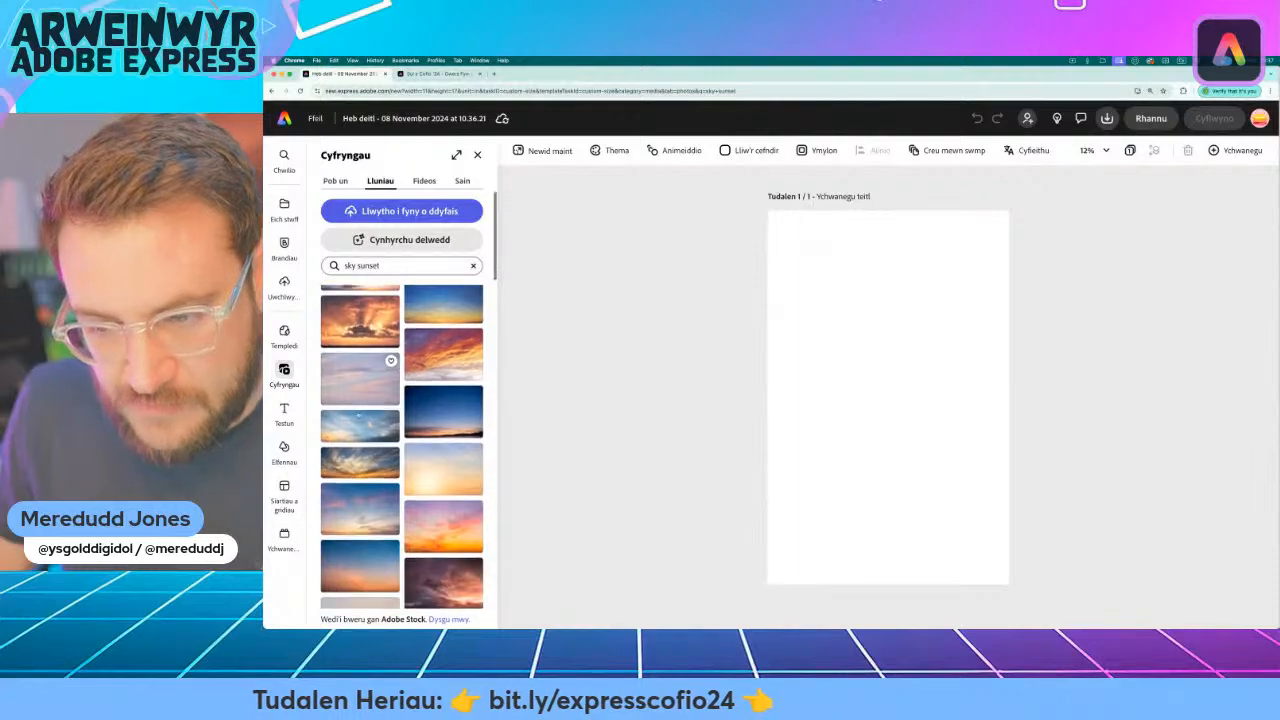
scroll(355, 413, down, 2)
scroll(355, 413, down, 2)
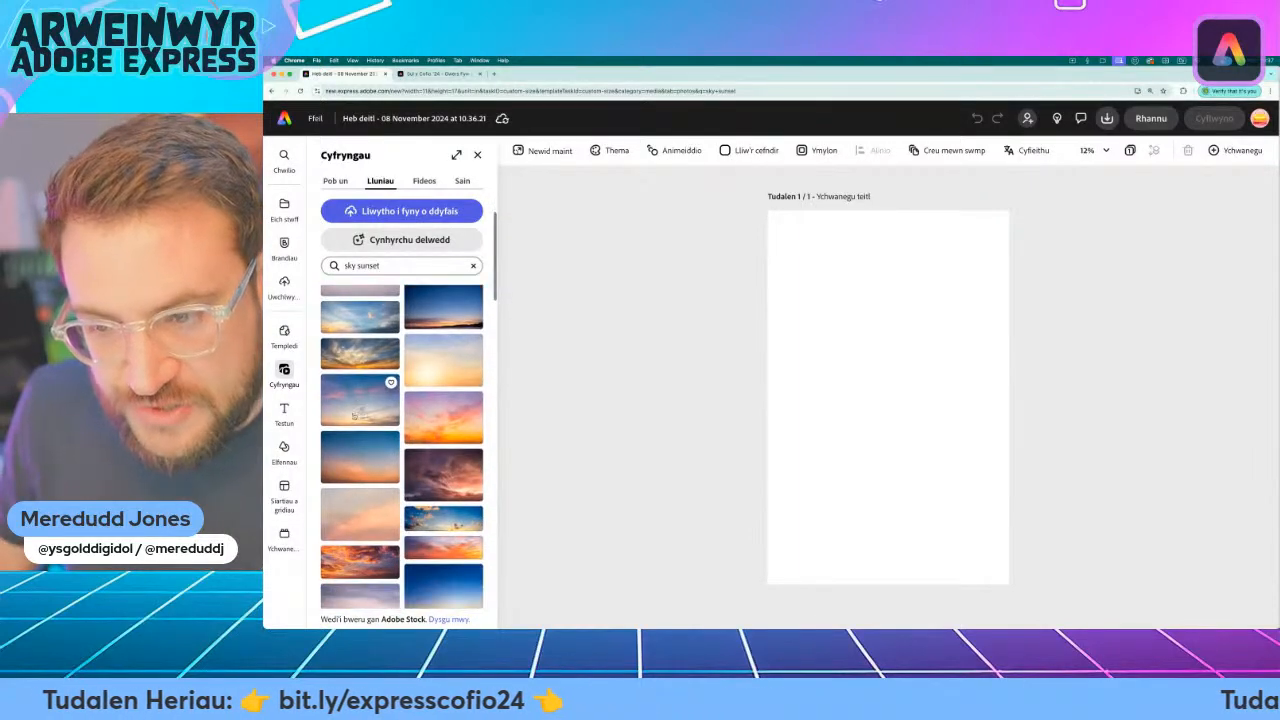
scroll(330, 420, down, 2)
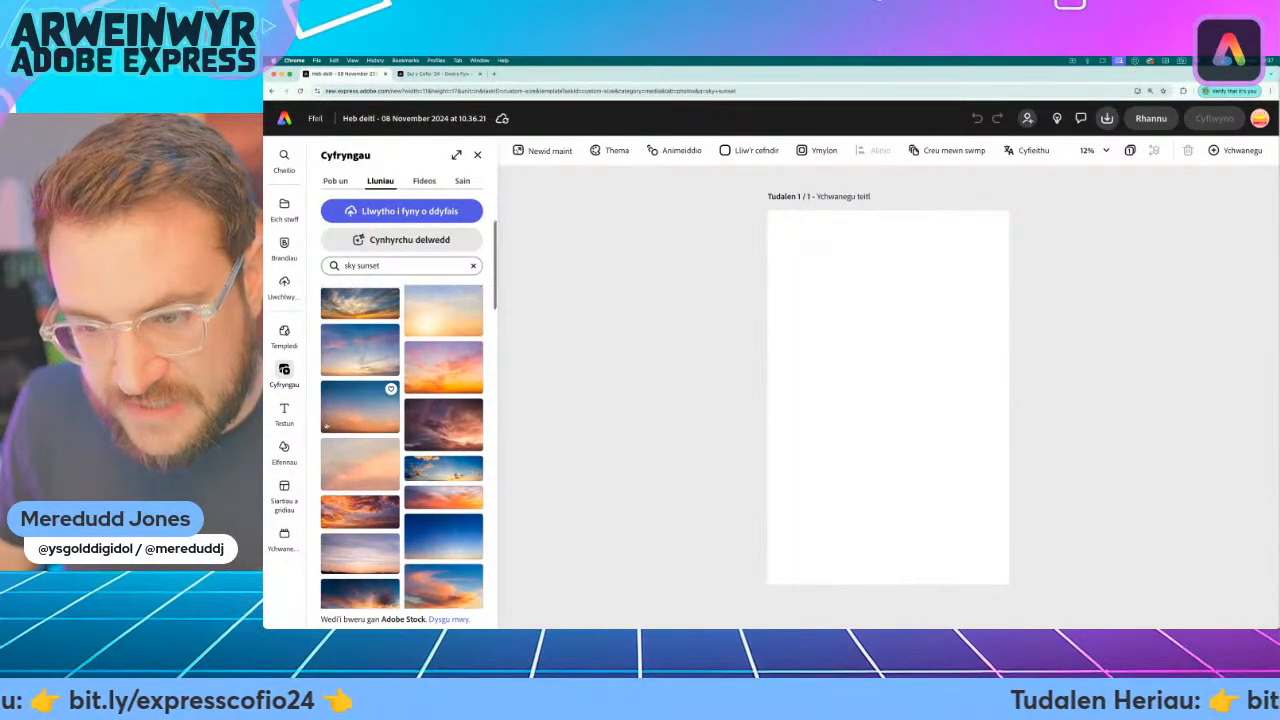
scroll(328, 425, down, 1)
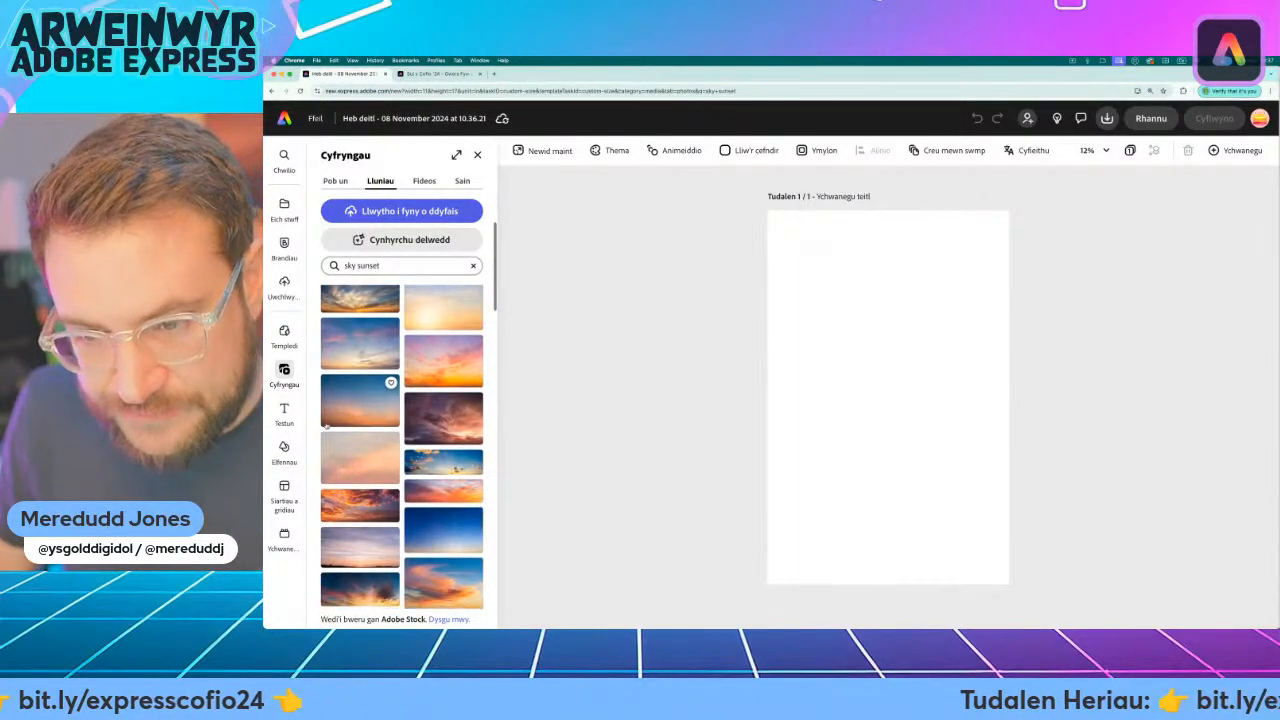
click(453, 360)
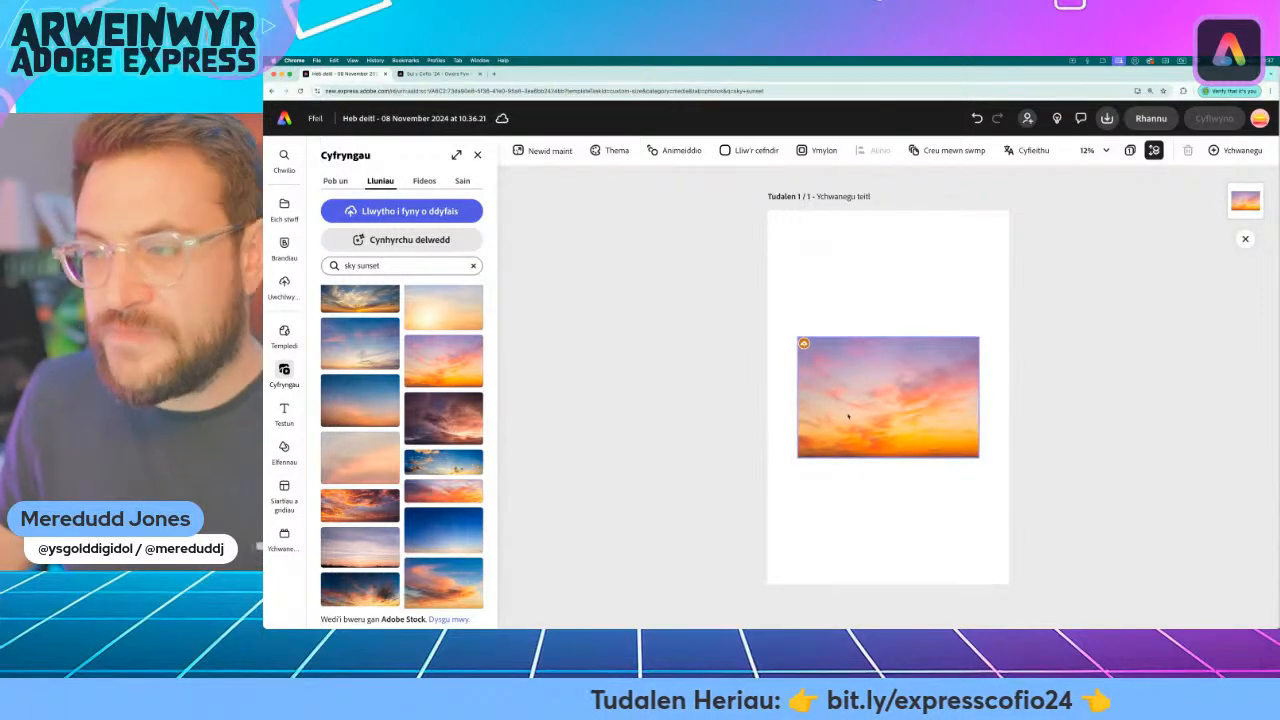
Enlarge the sunset photo and reposition it to cover the whole page as the background, leaving it deselected
click(905, 420)
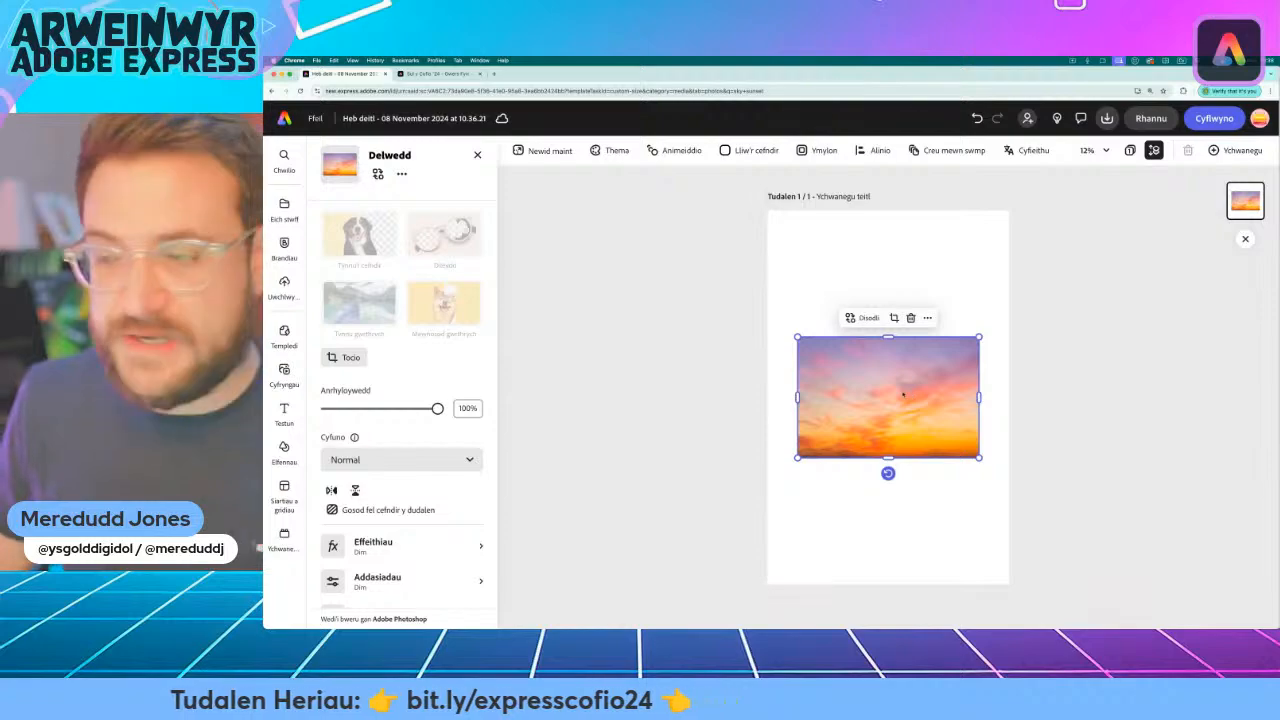
drag(797, 338, 607, 211)
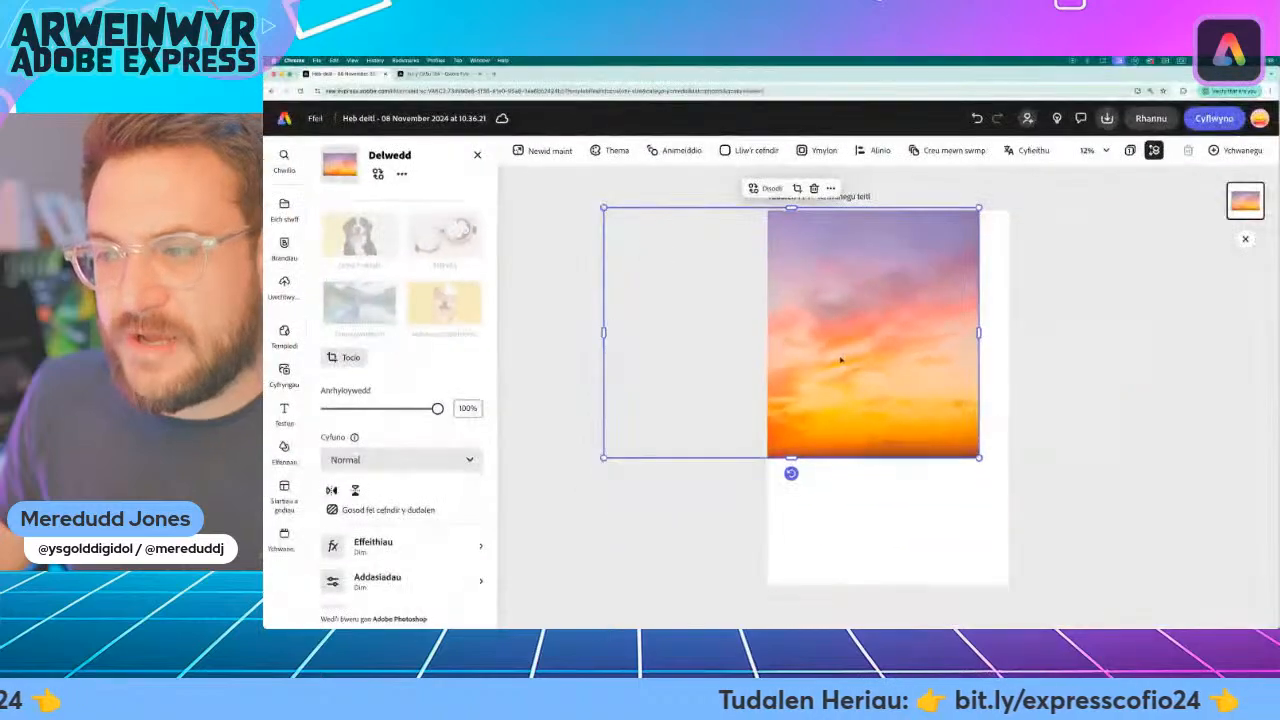
drag(979, 458, 1178, 590)
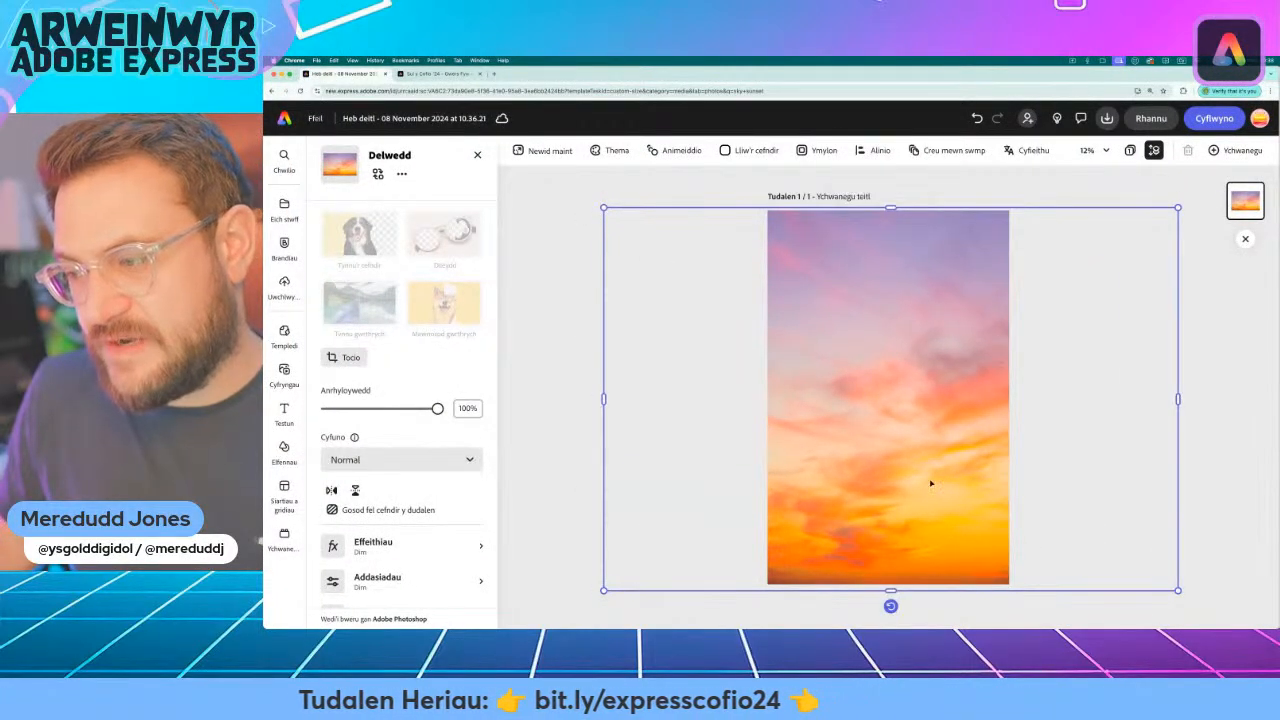
drag(929, 486, 1129, 477)
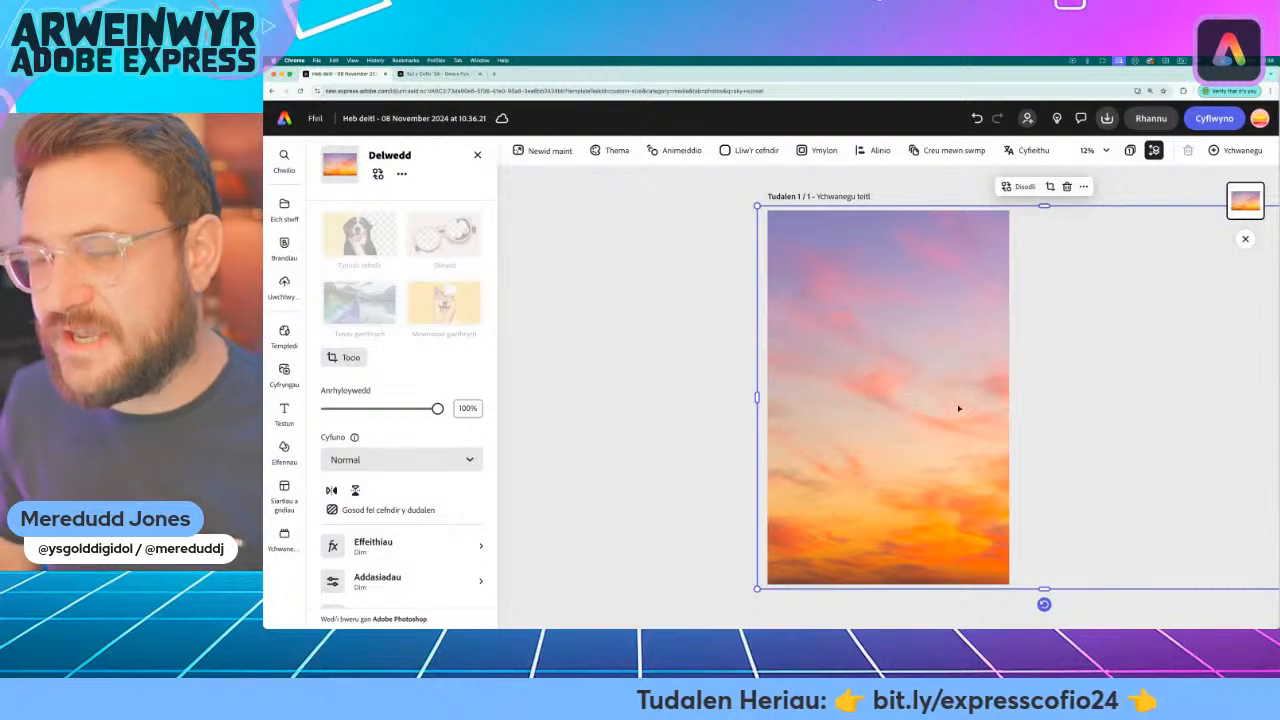
drag(959, 408, 1119, 413)
drag(951, 423, 863, 431)
click(1108, 292)
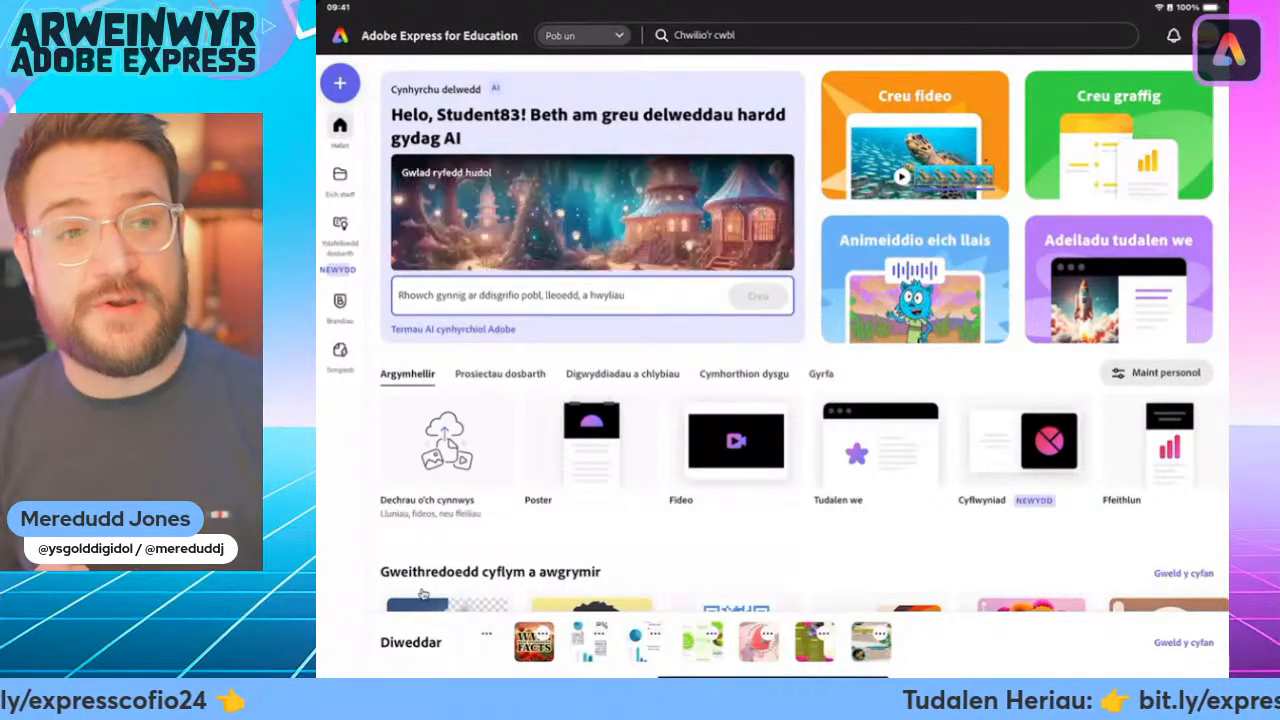
Switch to Adobe Express on the iPad, create a blank portrait poster and search its photos for "sky sunset"
click(423, 595)
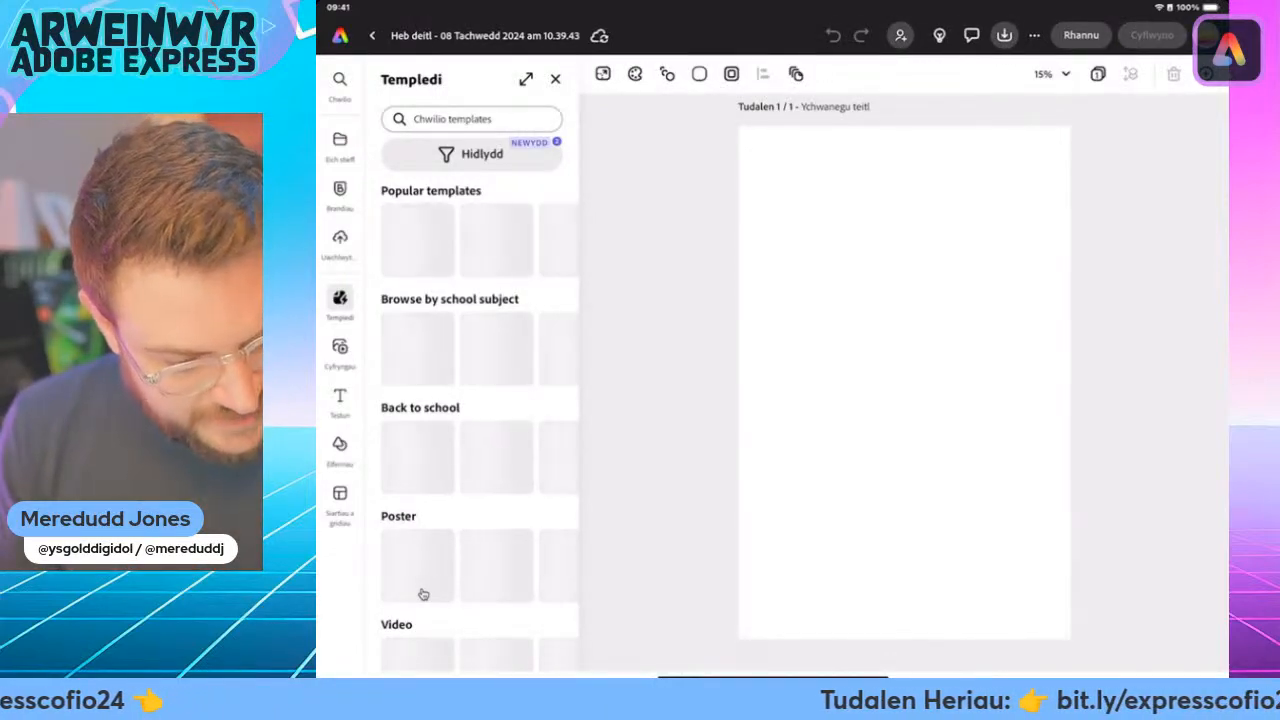
key(Escape)
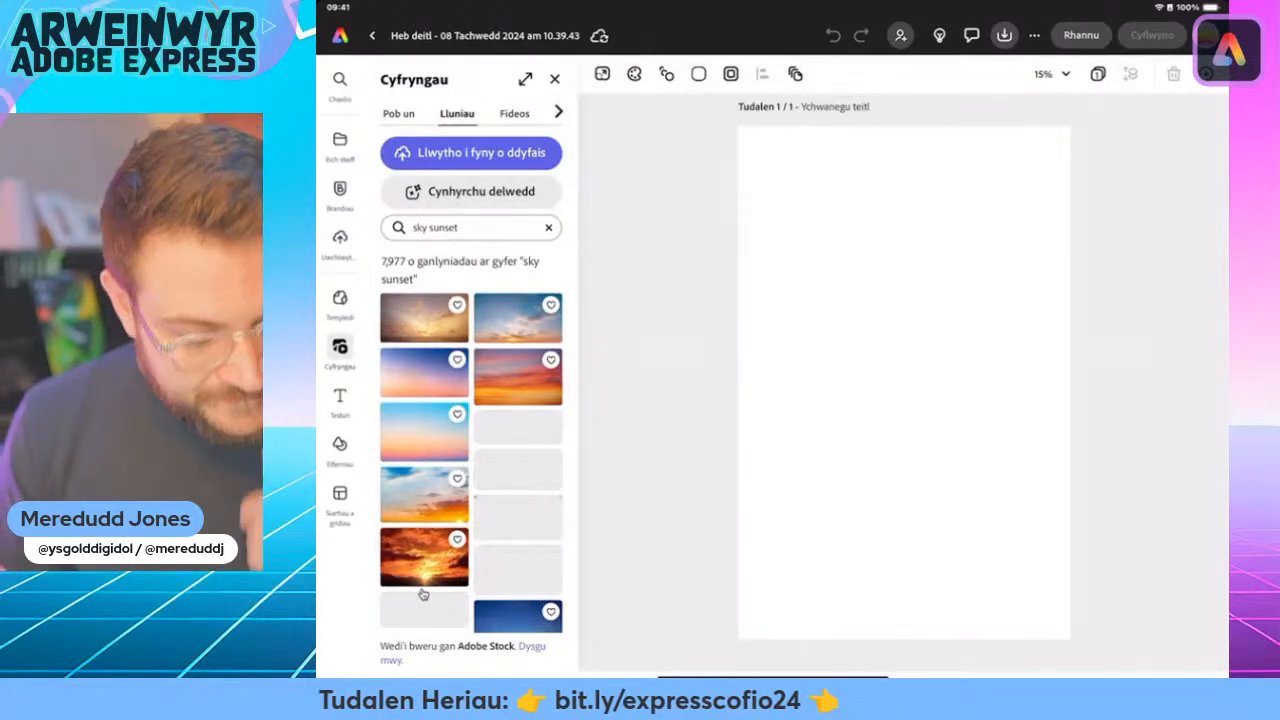
Add the blue-and-gold sky photo with sun rays from the results, keeping one copy and deleting the duplicate
scroll(423, 594, down, 3)
scroll(423, 594, down, 5)
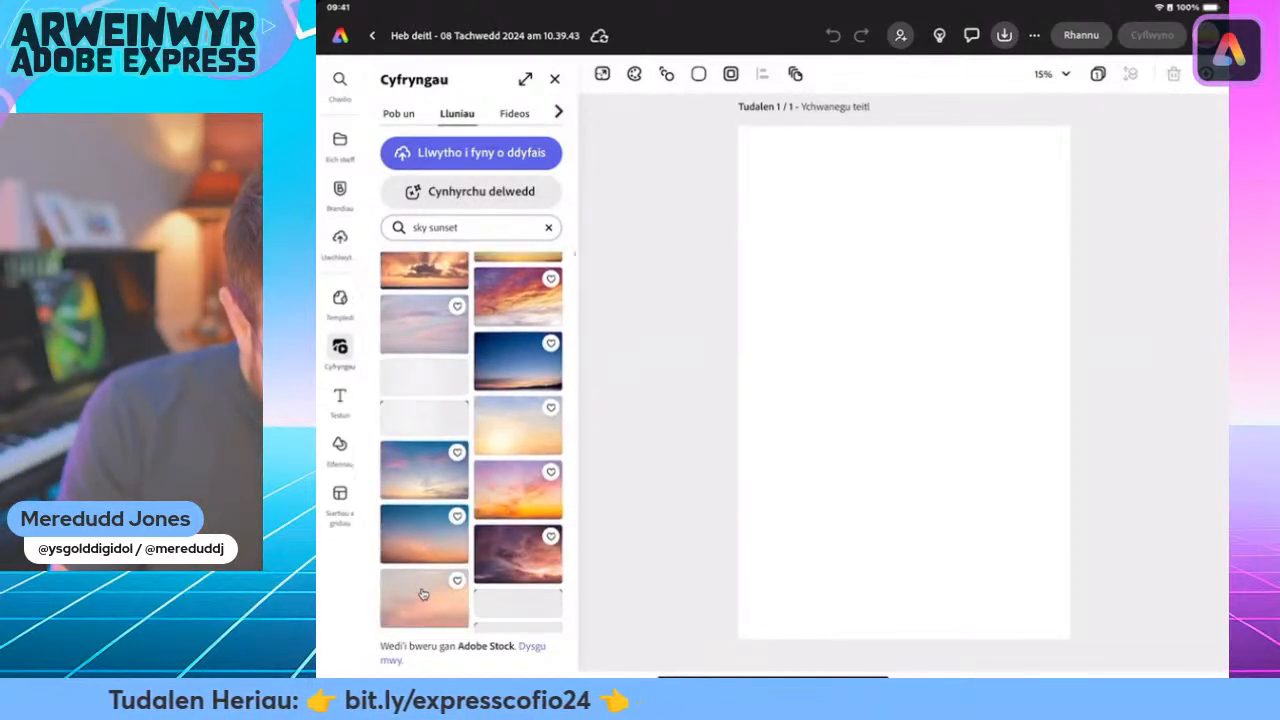
scroll(423, 594, down, 3)
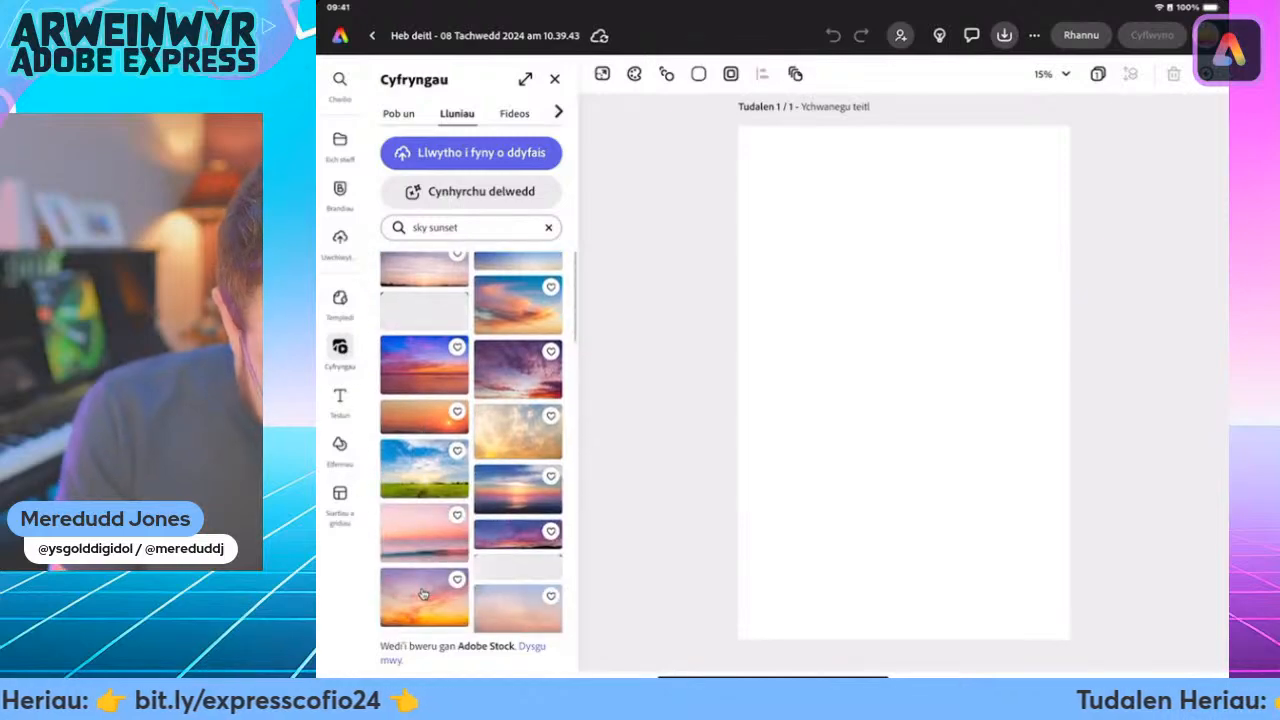
scroll(423, 594, down, 3)
scroll(423, 594, down, 3)
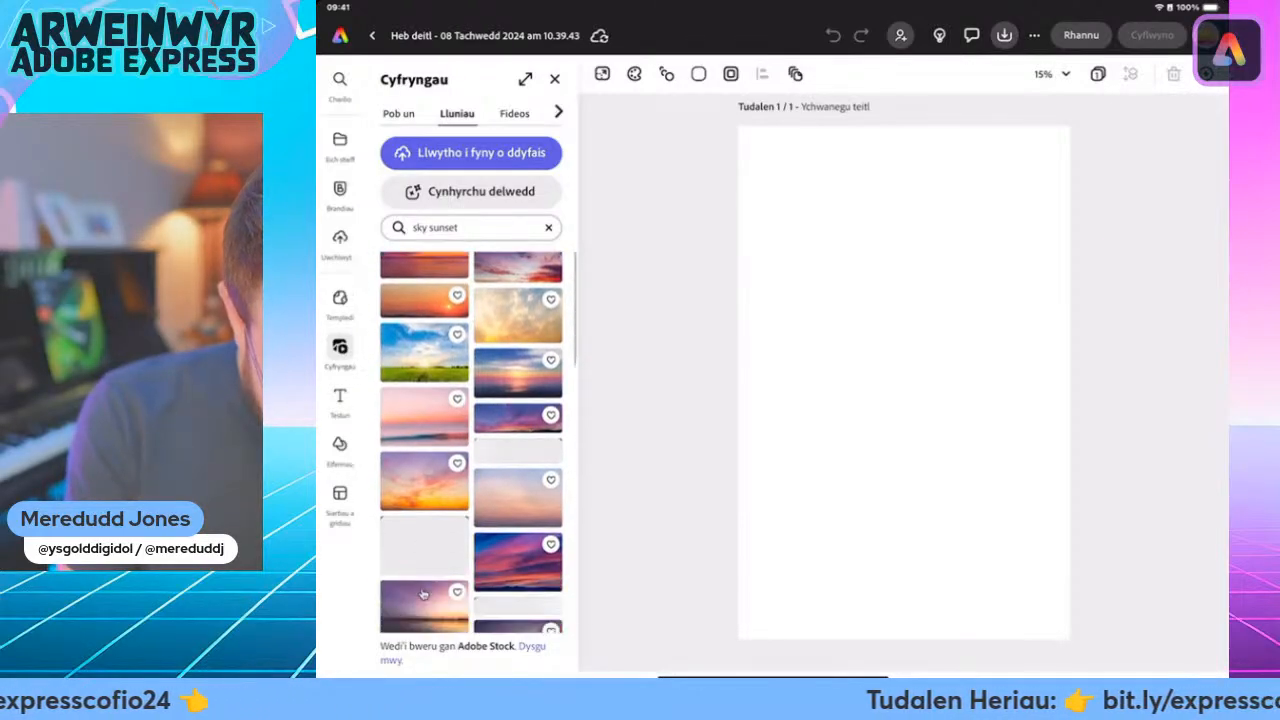
scroll(423, 594, down, 5)
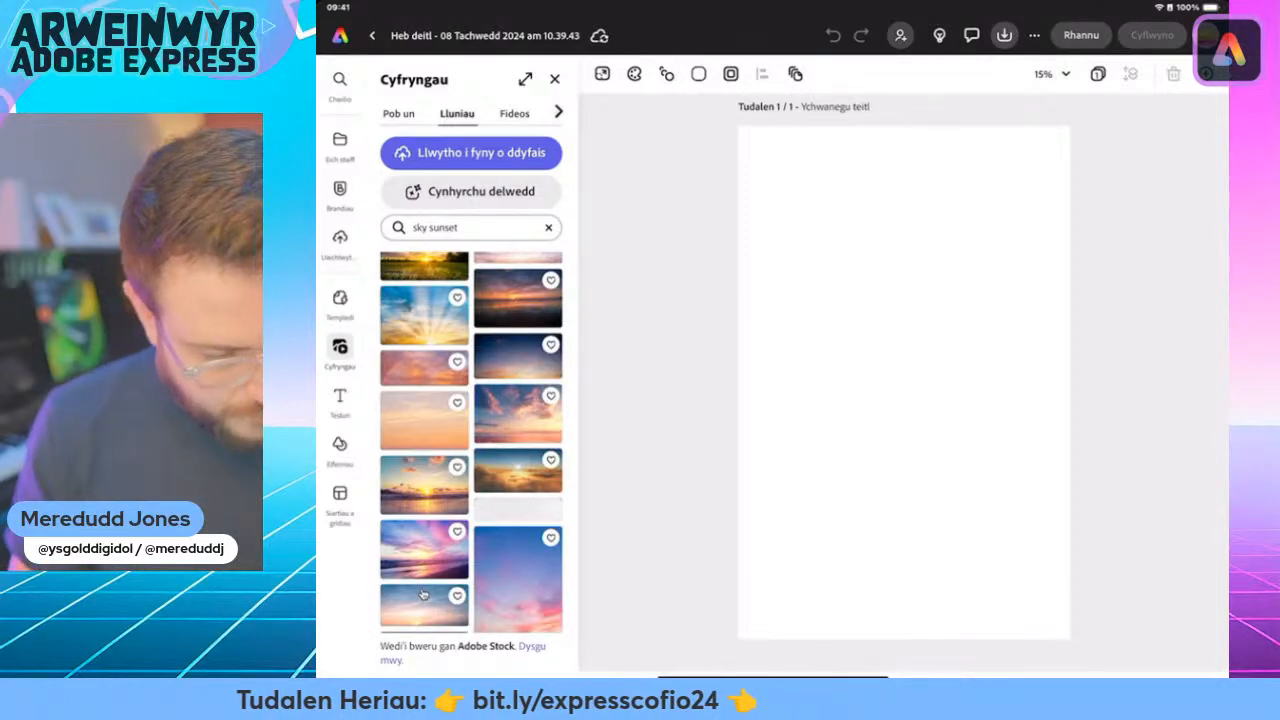
click(423, 594)
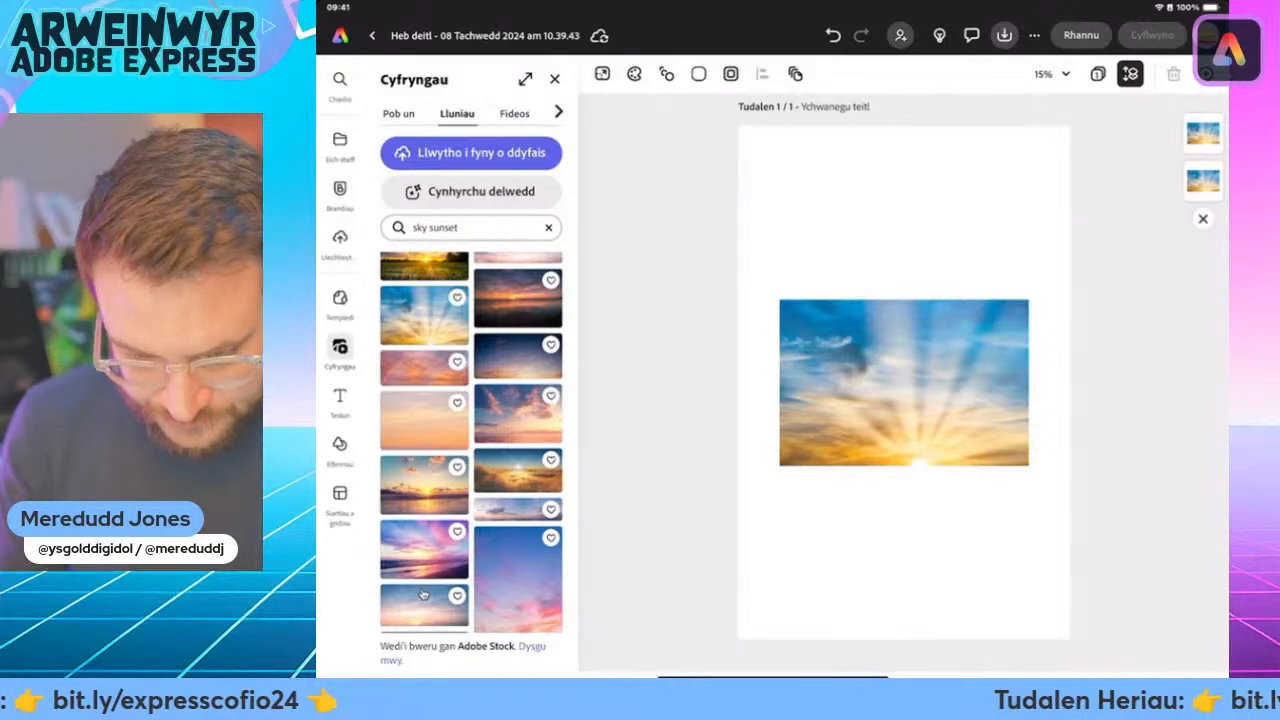
click(423, 594)
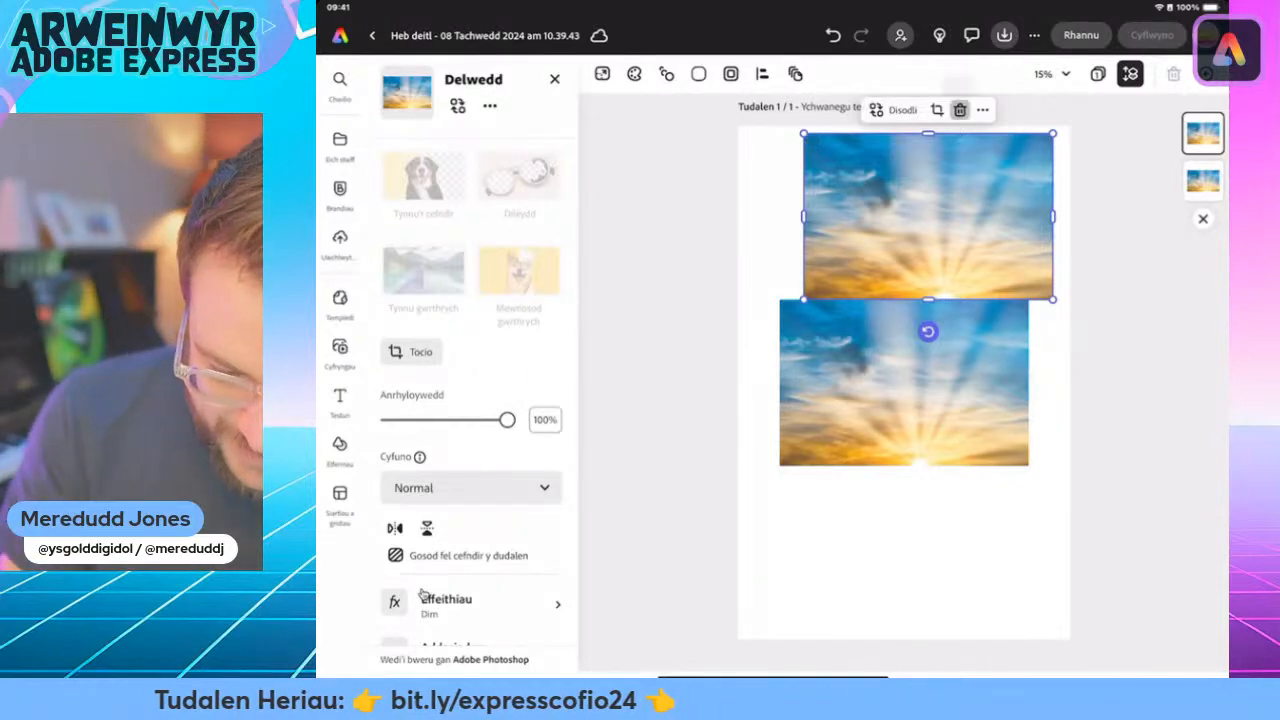
key(Delete)
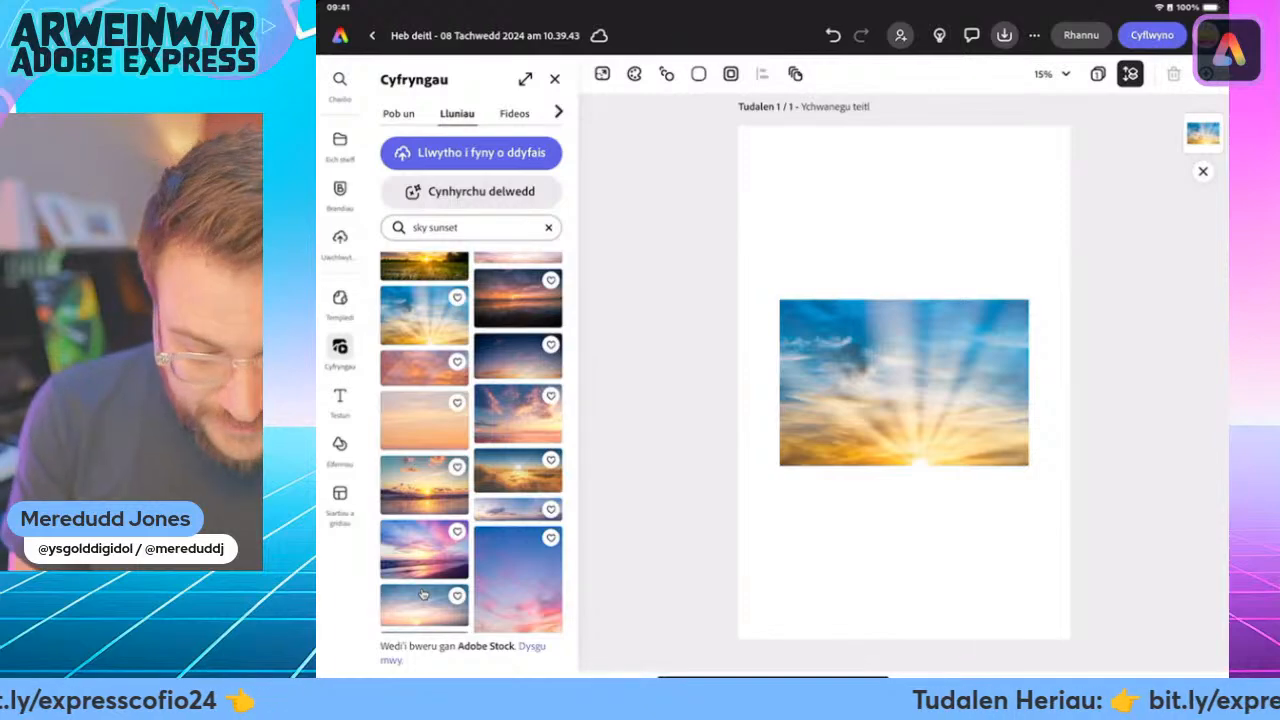
Enlarge the sun-ray sky photo past the page edges so it is tall enough to fill the poster
click(423, 595)
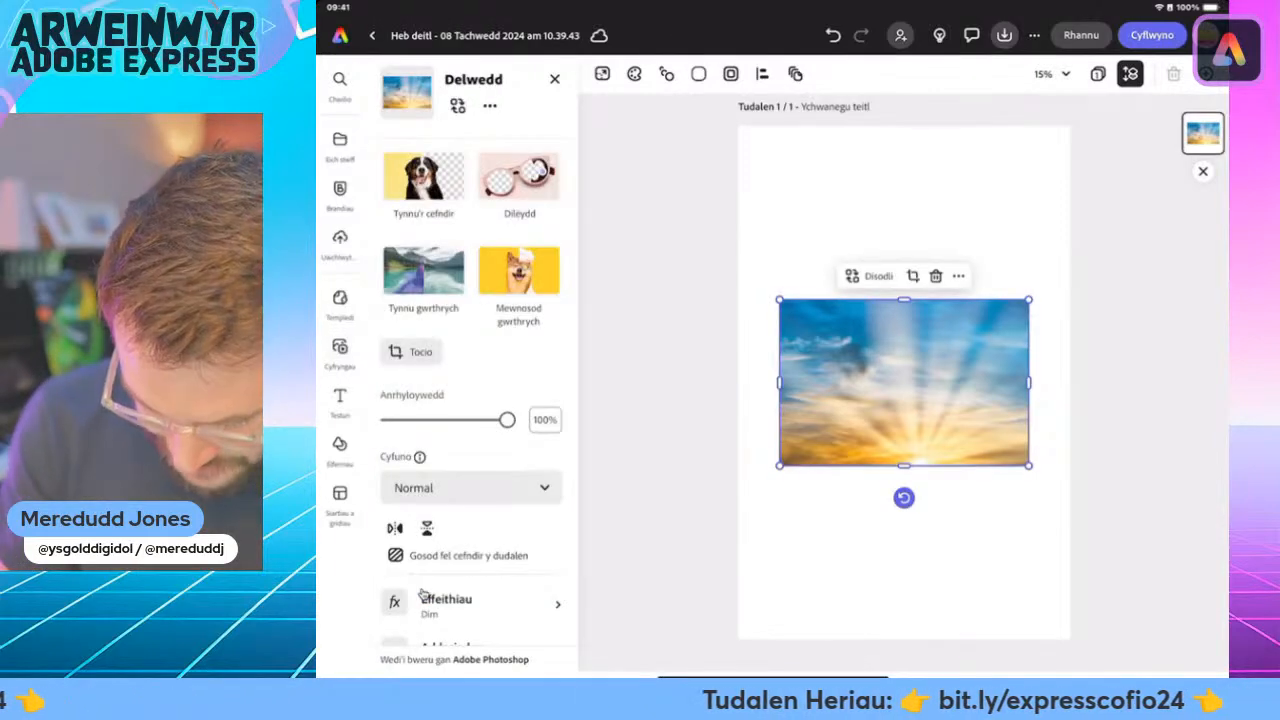
drag(1028, 465, 1183, 571)
drag(777, 297, 610, 186)
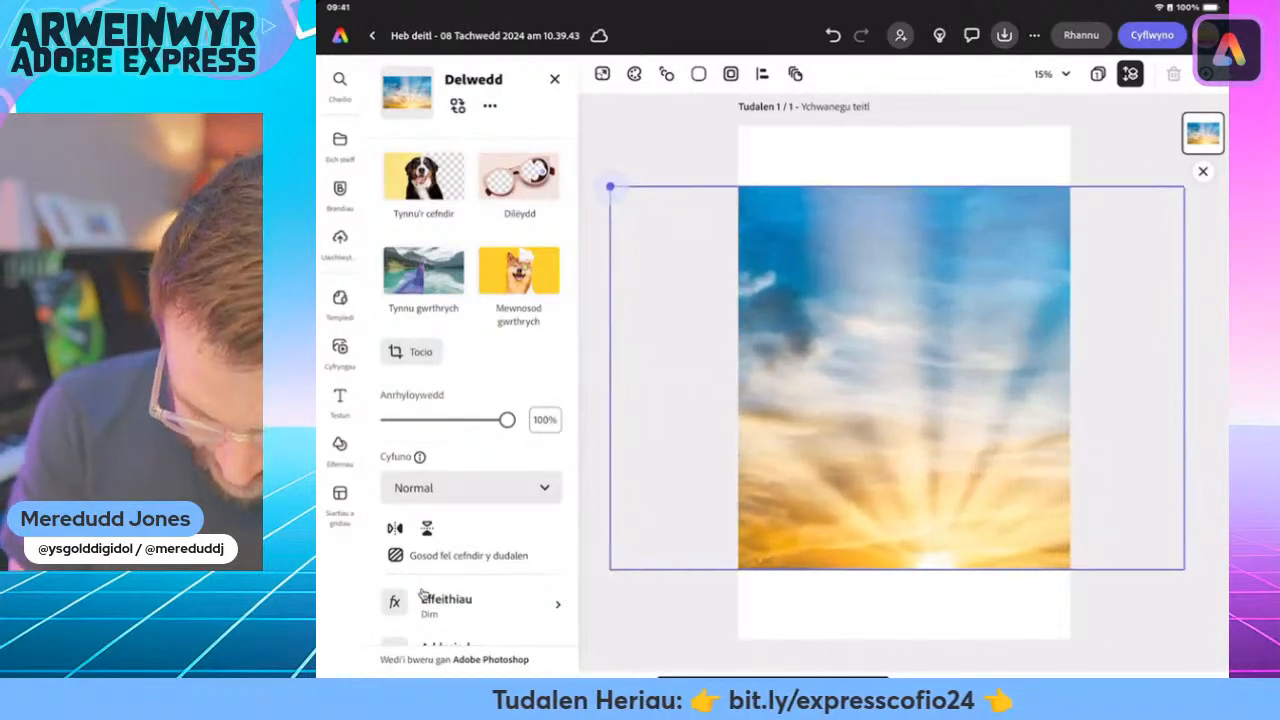
drag(897, 378, 1001, 309)
drag(714, 500, 580, 607)
drag(904, 370, 1015, 370)
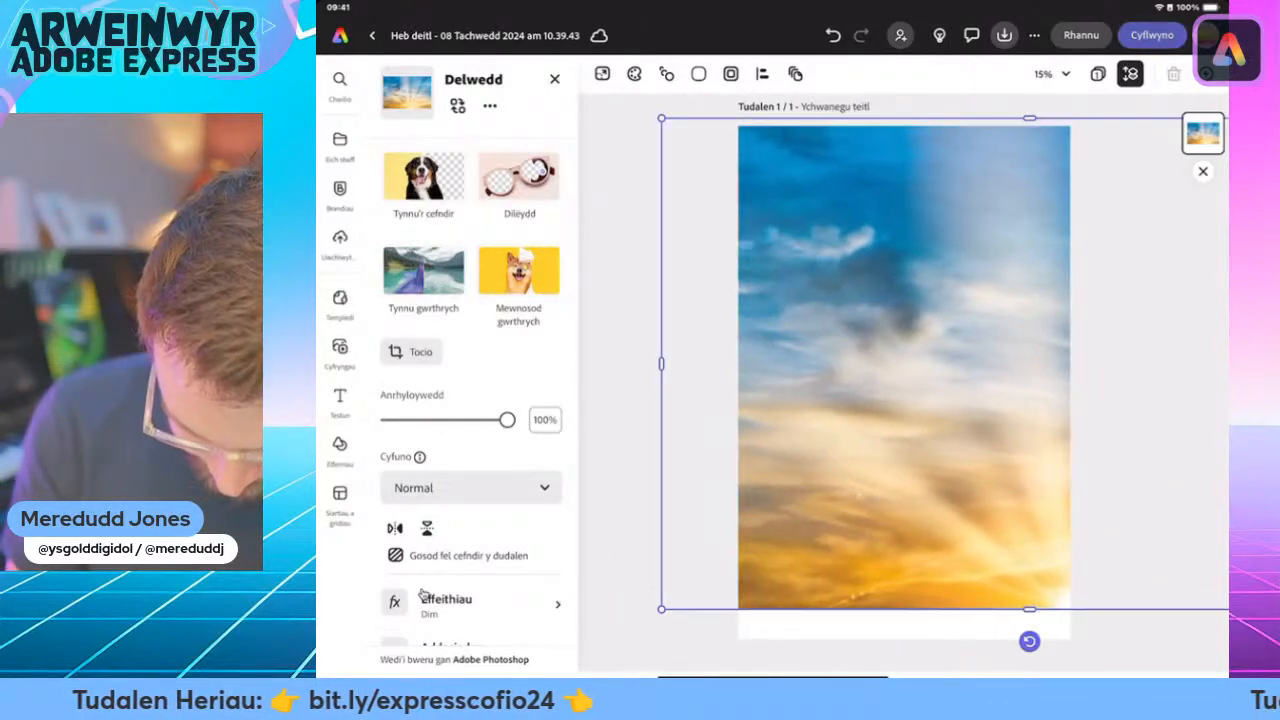
drag(660, 608, 604, 648)
Reposition the enlarged sky photo to cover the page with the sun at its lower-left corner, and deselect it
drag(1000, 383, 662, 369)
drag(900, 370, 938, 376)
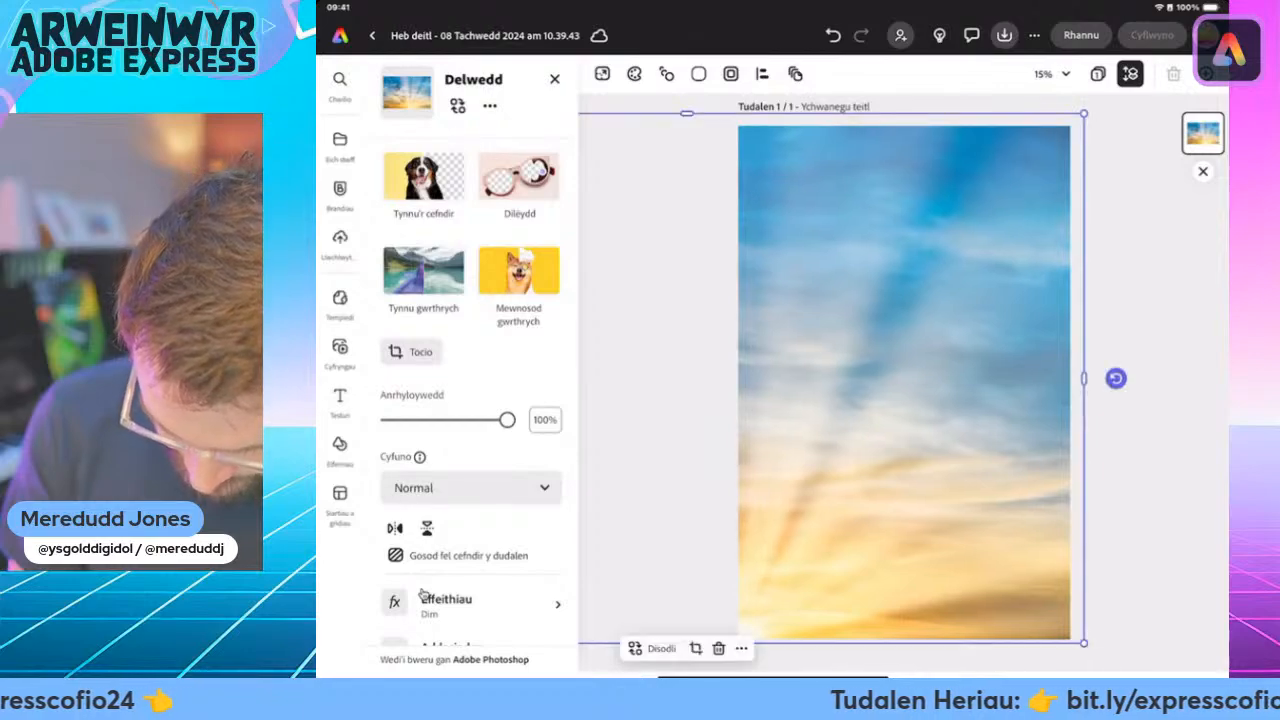
drag(850, 375, 1050, 388)
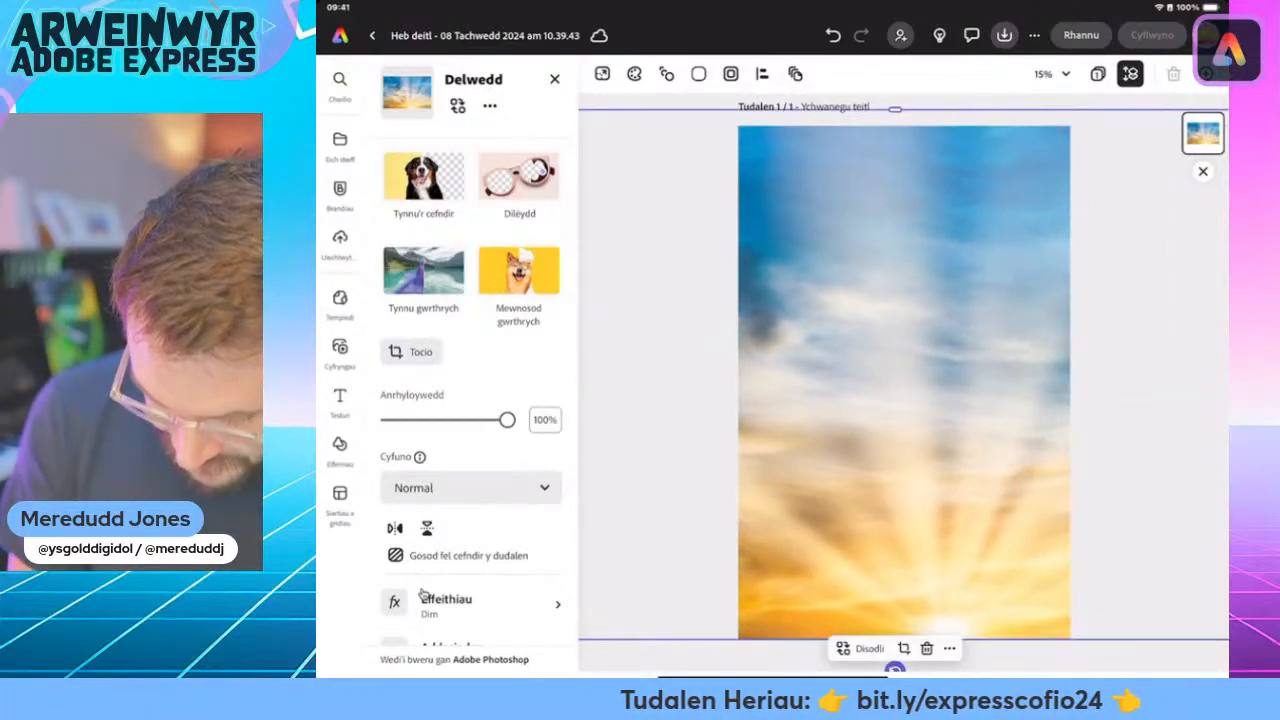
drag(920, 380, 865, 371)
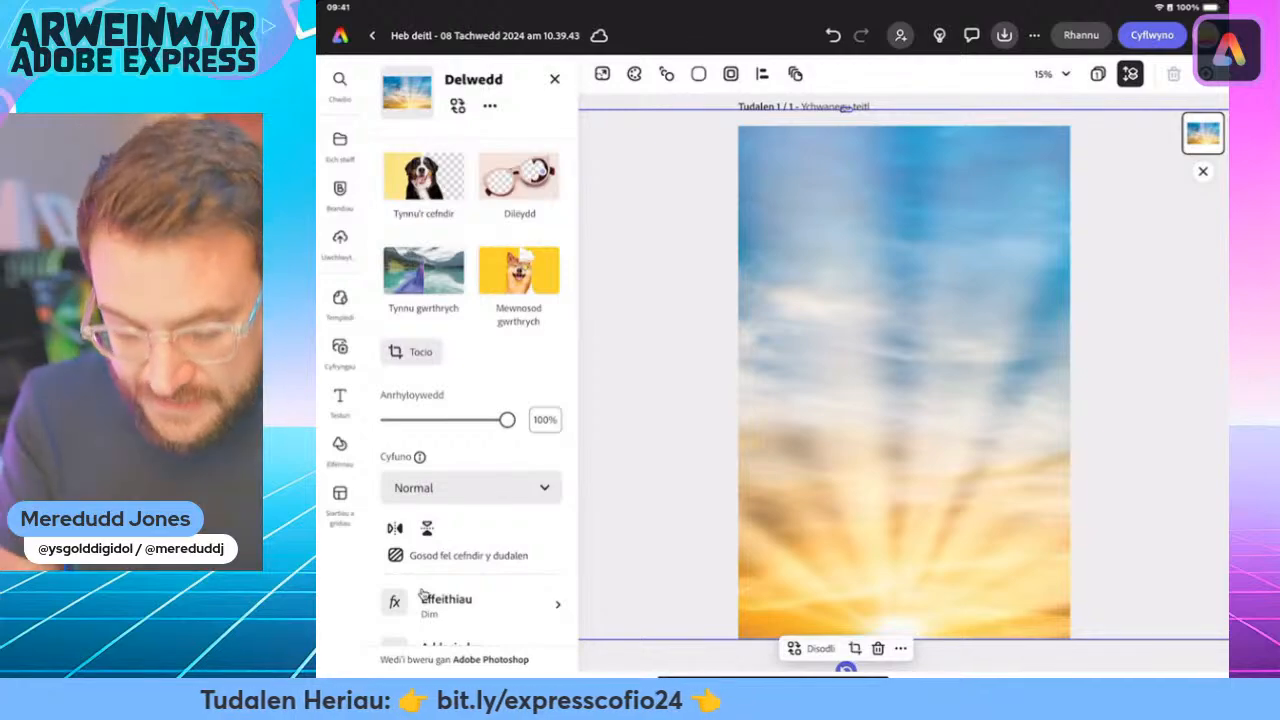
drag(900, 380, 850, 376)
drag(904, 382, 874, 390)
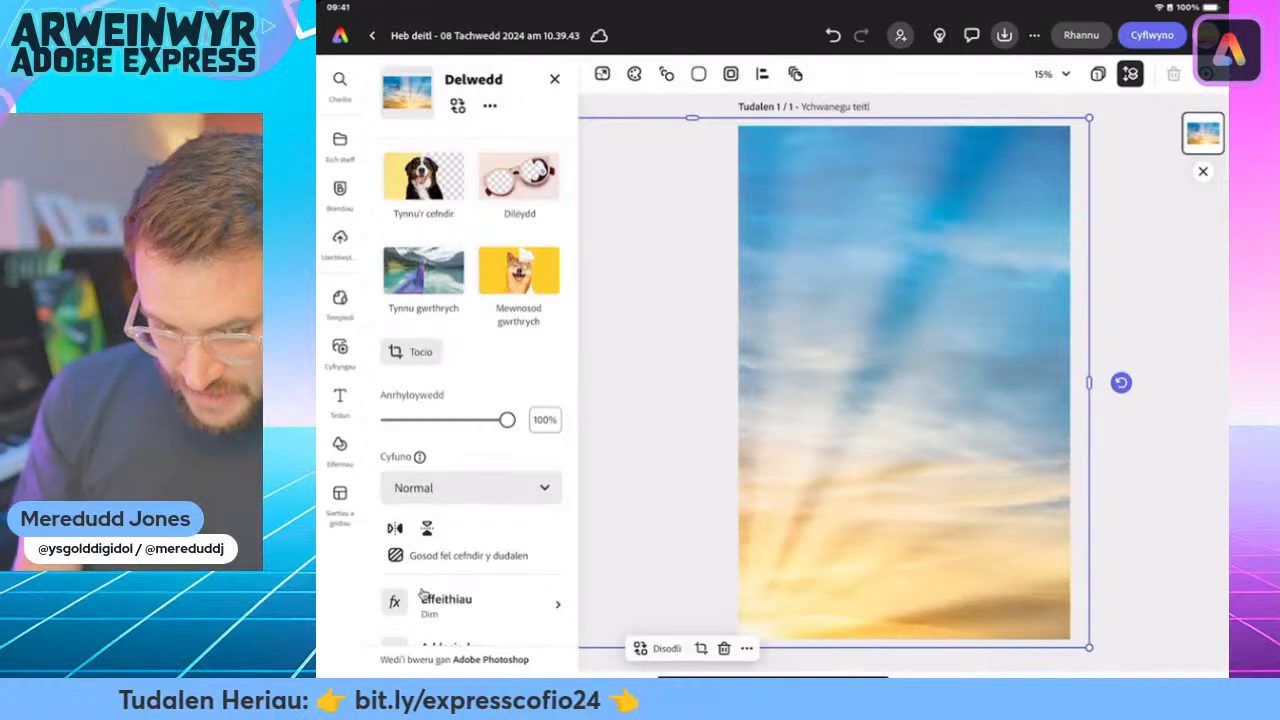
key(Escape)
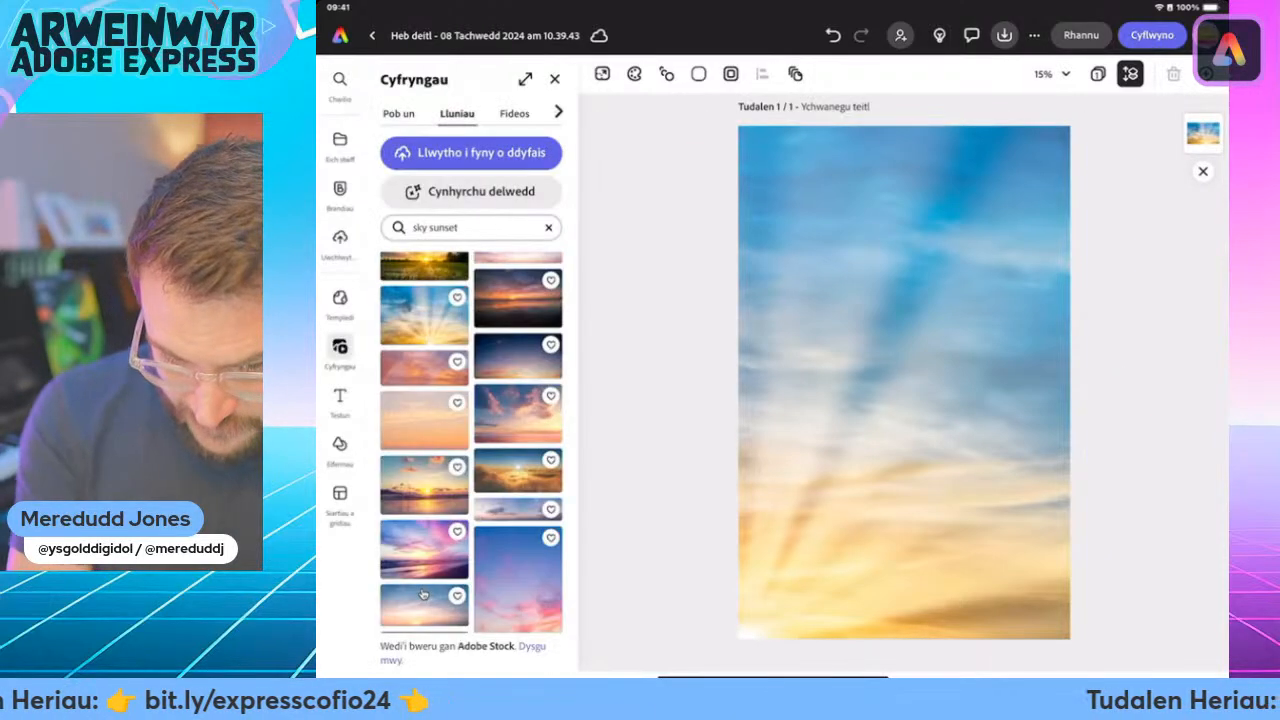
key(Escape)
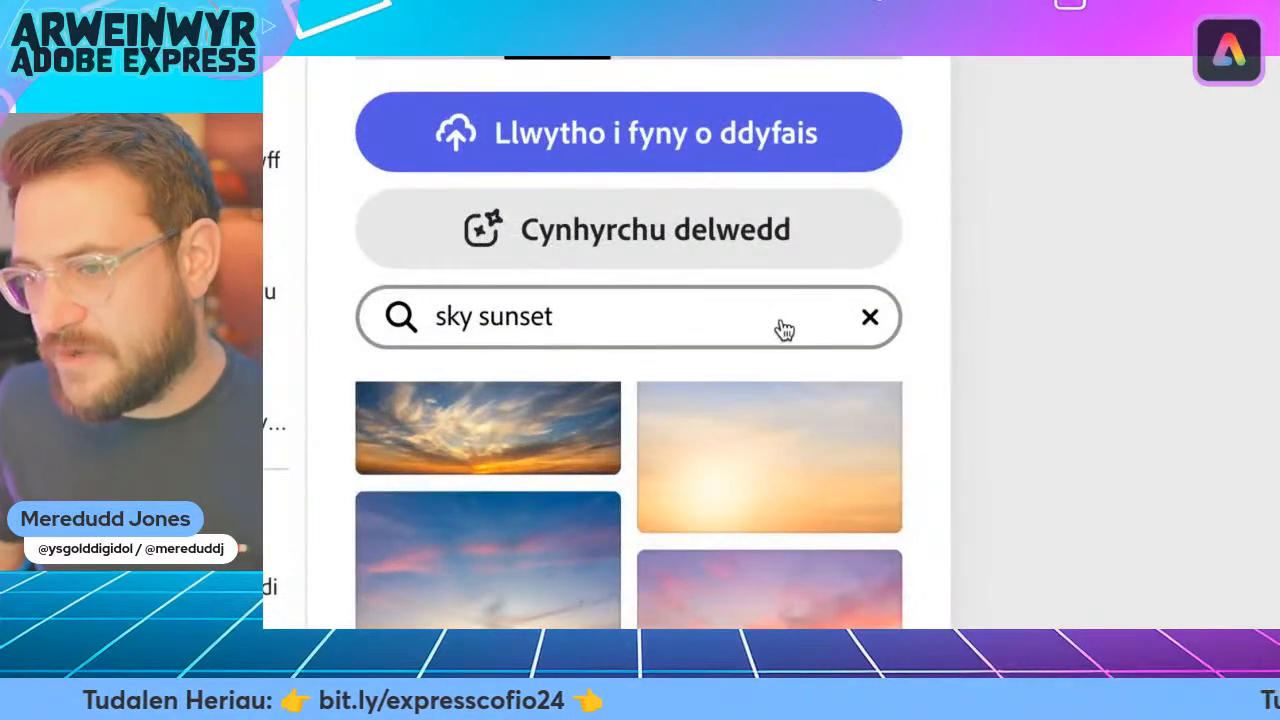
Search the photos for "poppy" and add the single red poppy against a plain blue-grey sky to the page
click(869, 320)
text(pop)
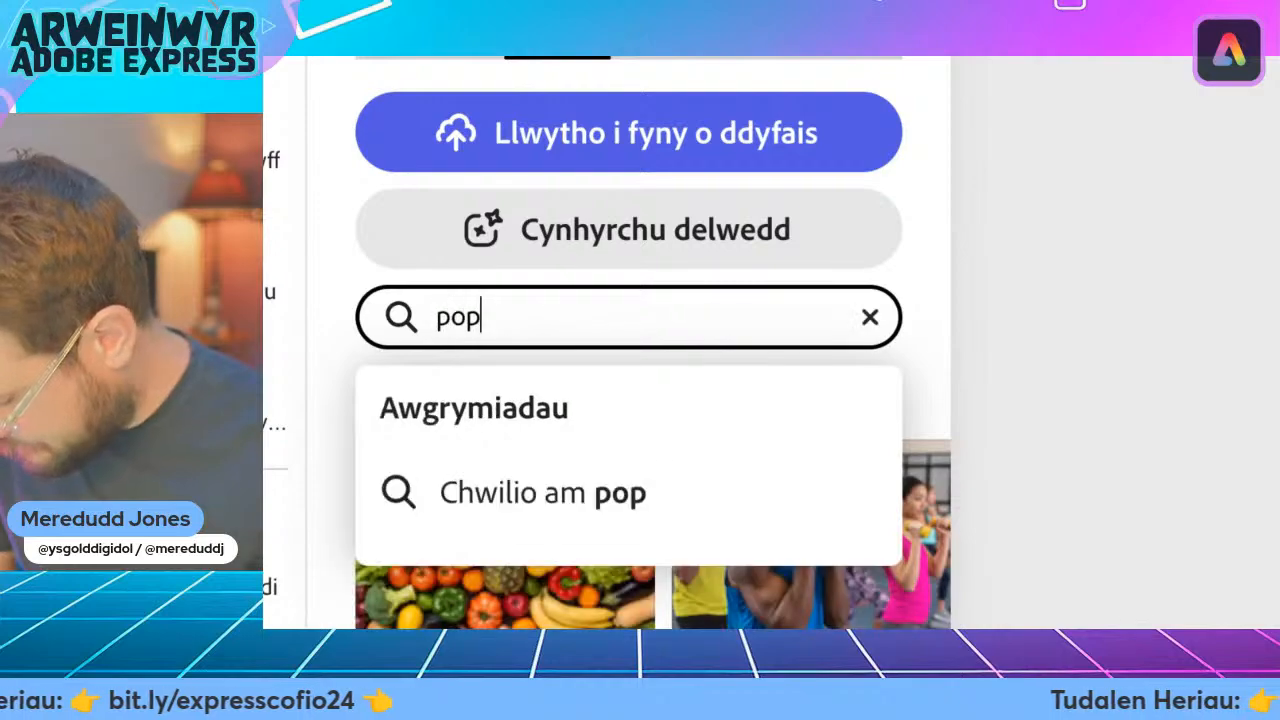
text(py)
key(Return)
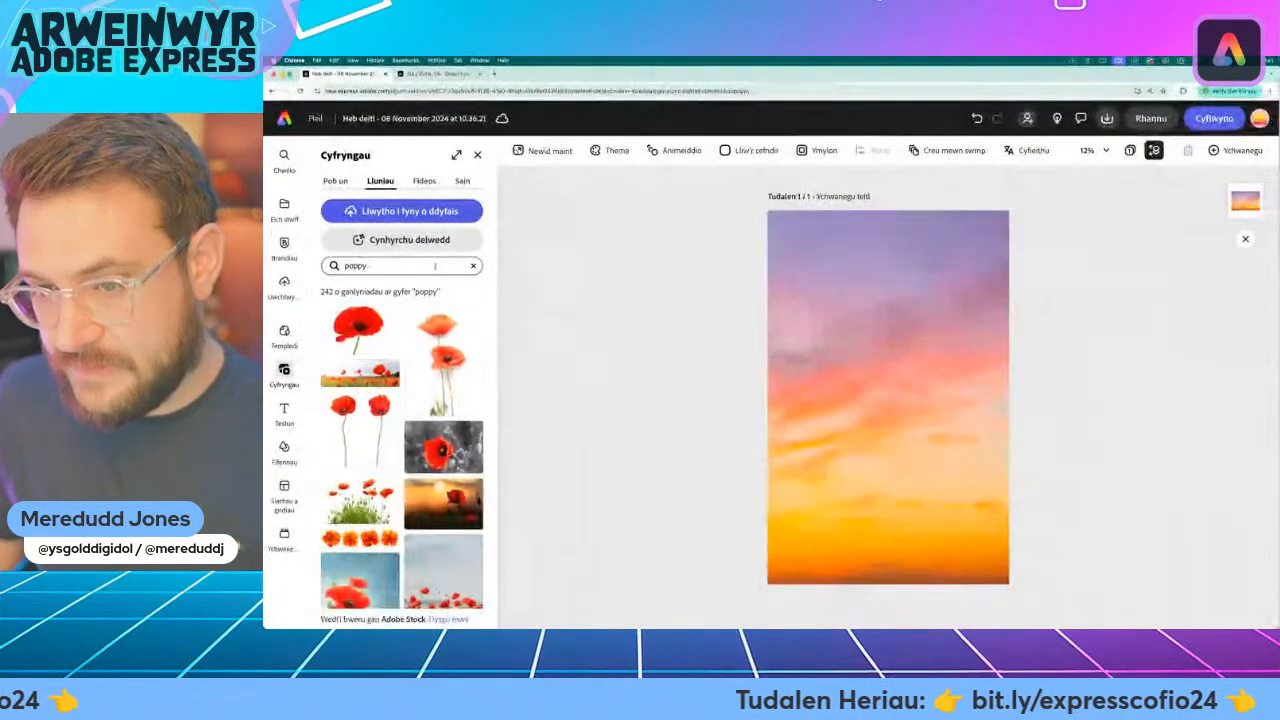
scroll(370, 400, down, 4)
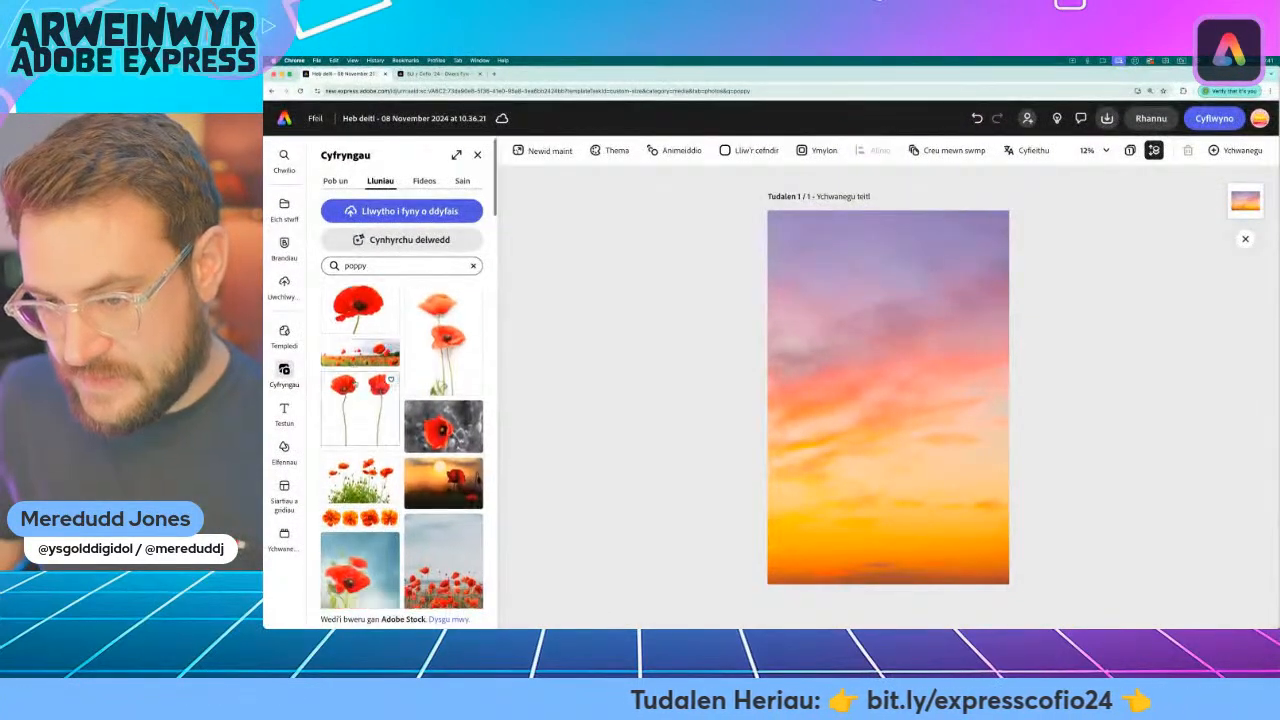
scroll(360, 400, down, 10)
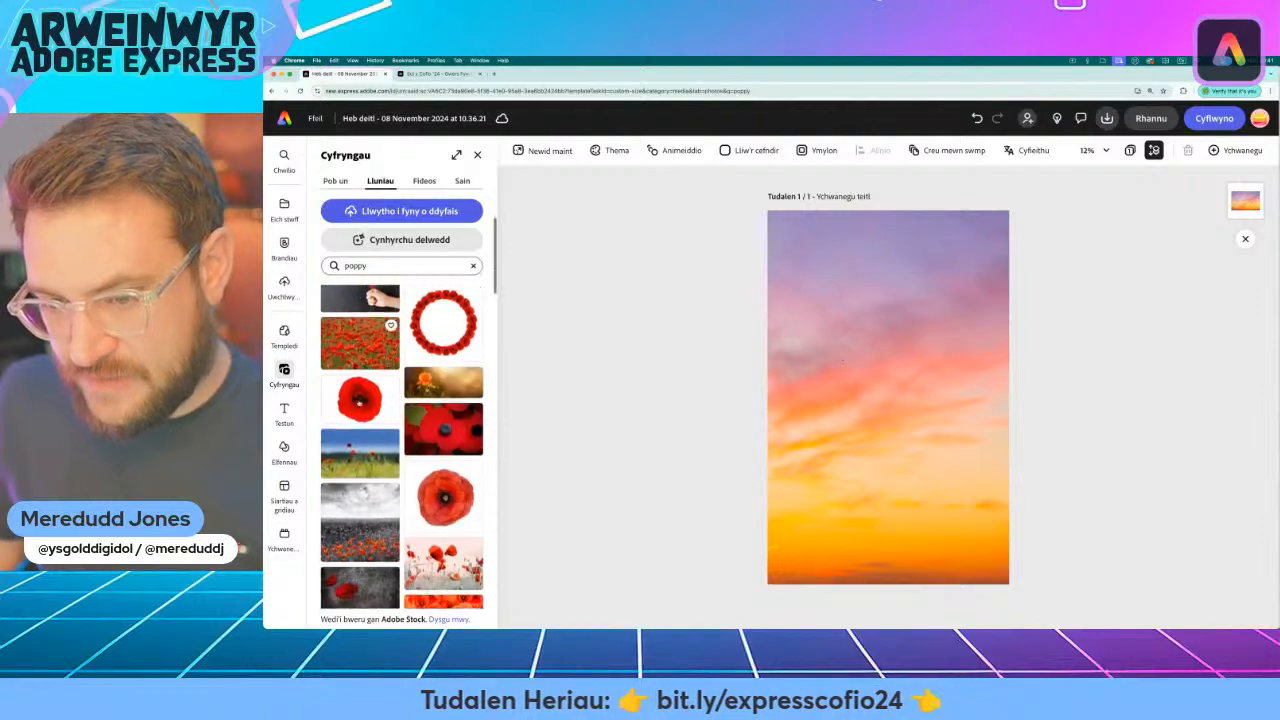
scroll(360, 399, down, 10)
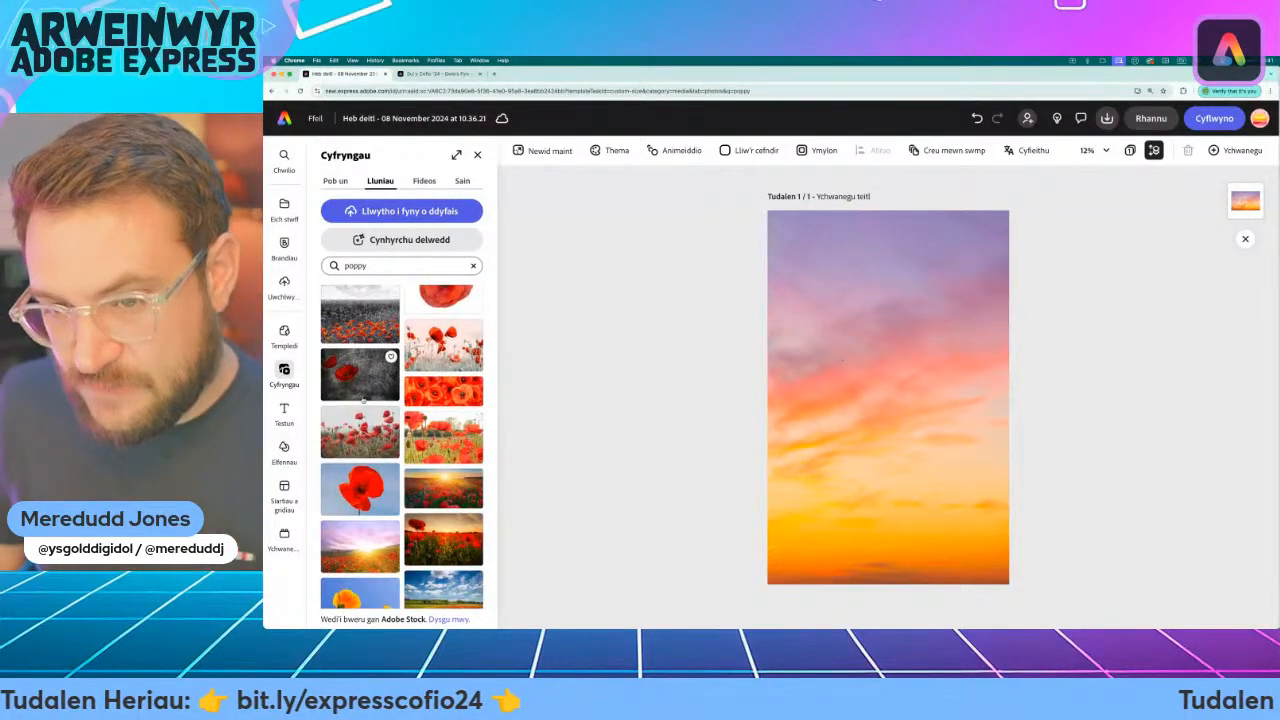
scroll(362, 420, down, 2)
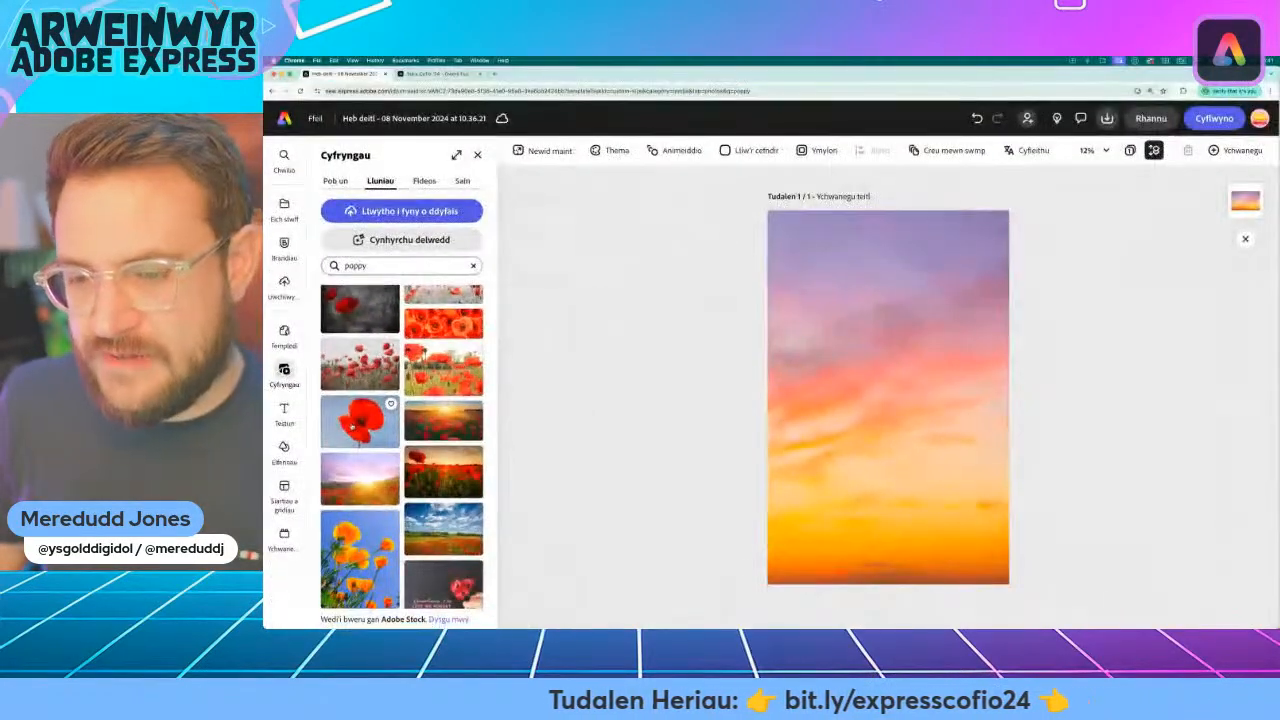
click(355, 428)
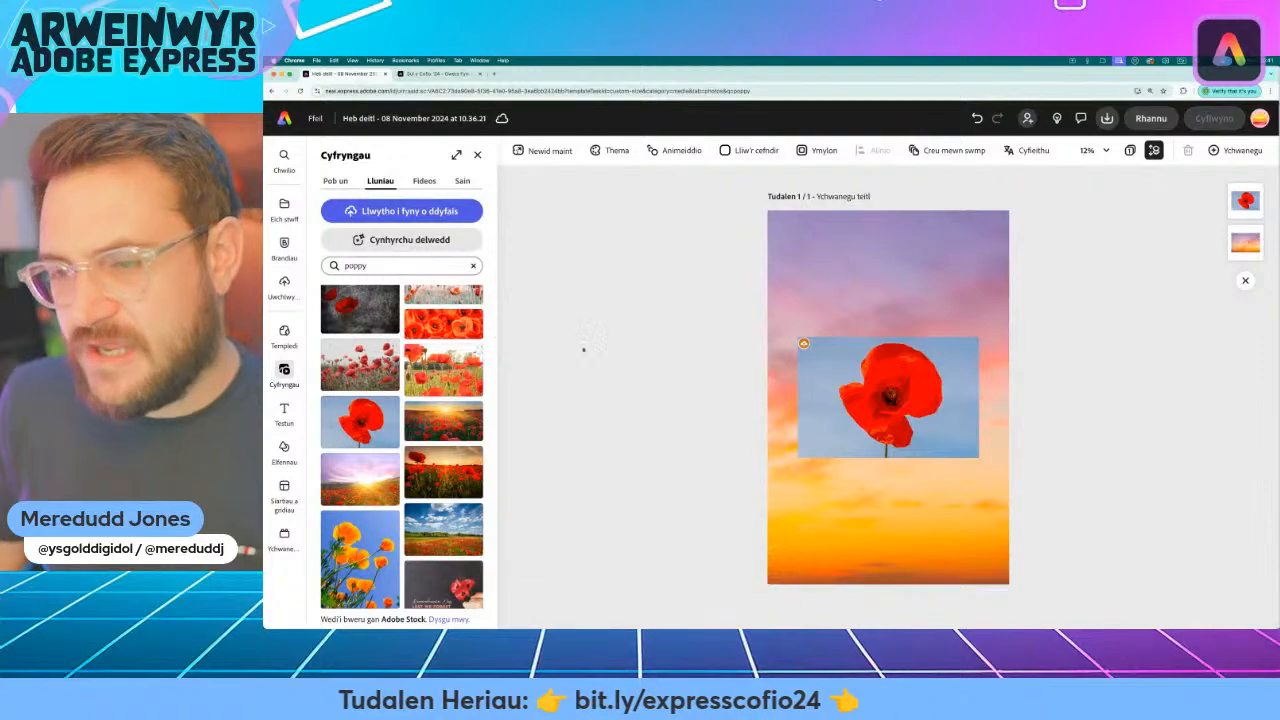
Remove the background from the added poppy photo, move the cut-out poppy to the page's upper-left corner, and deselect it
scroll(428, 343, down, 5)
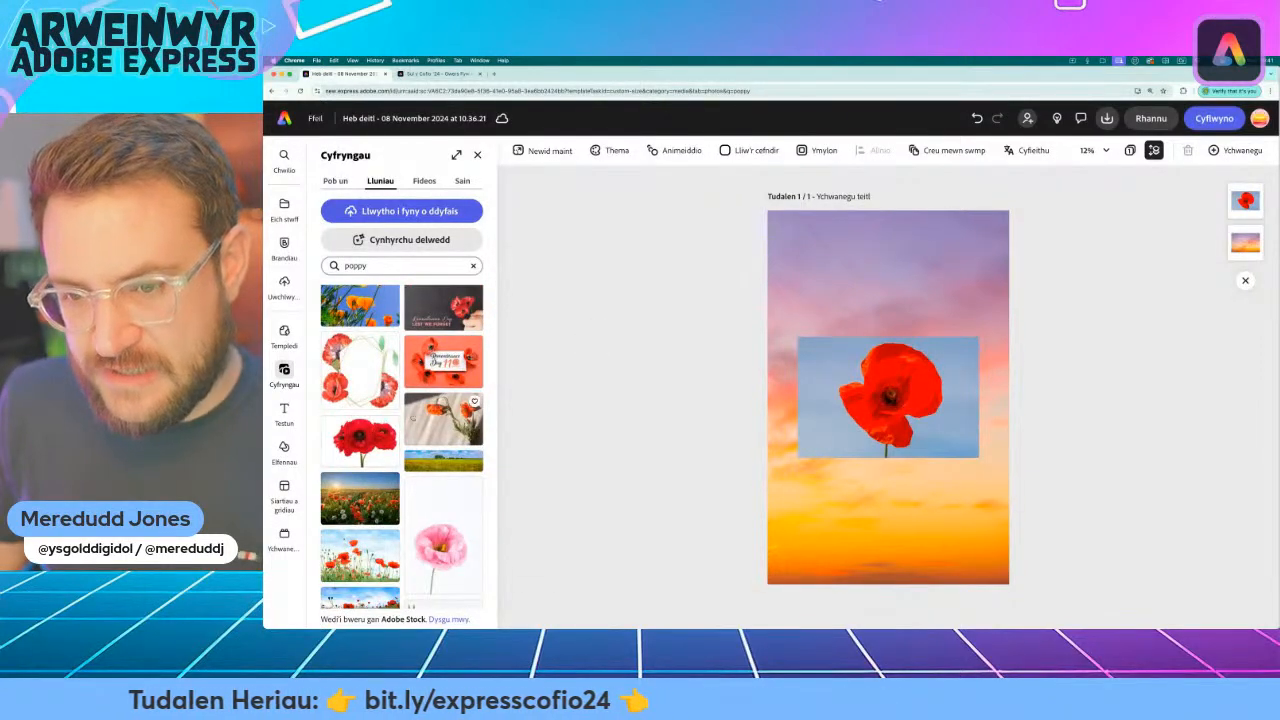
scroll(413, 420, down, 10)
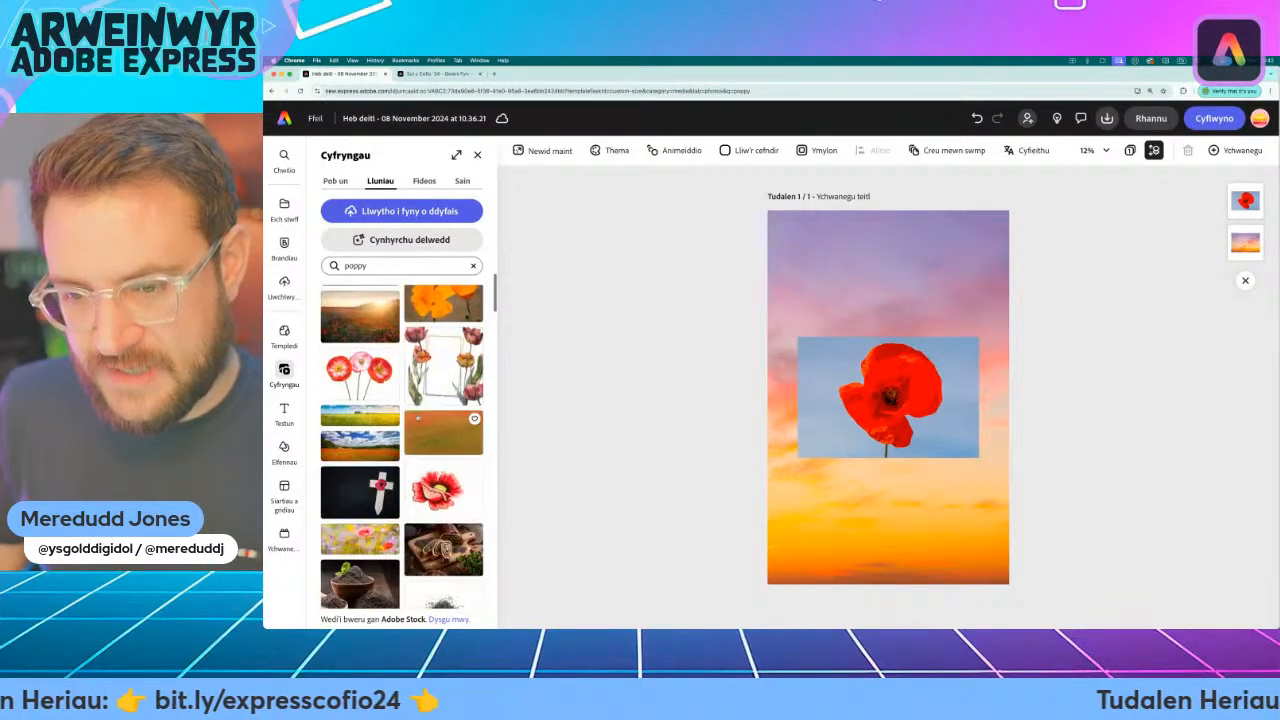
scroll(418, 418, down, 10)
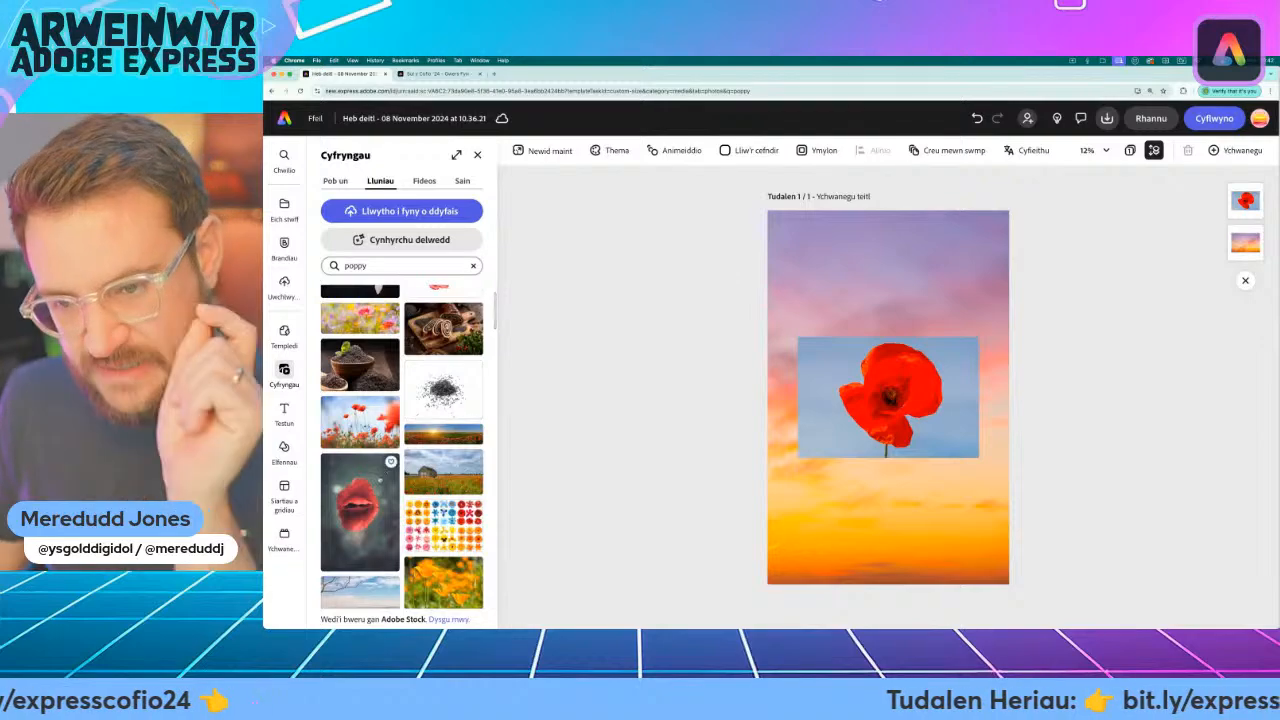
click(878, 400)
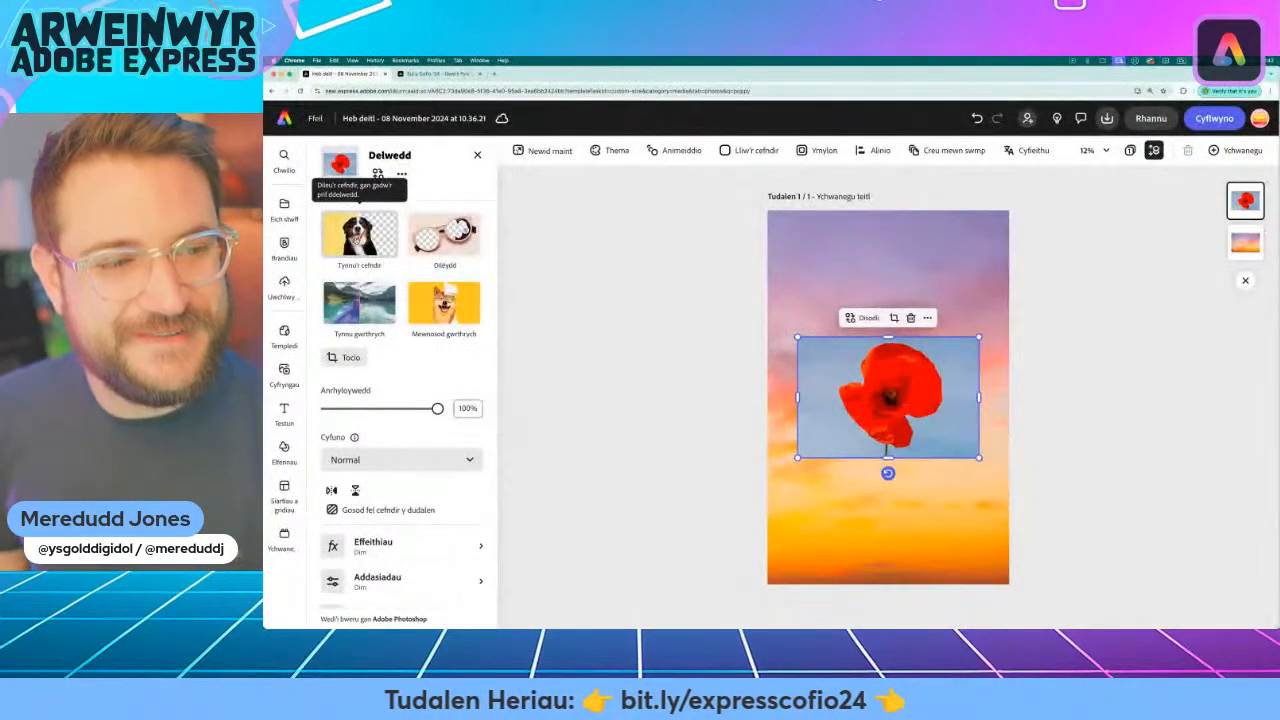
click(366, 240)
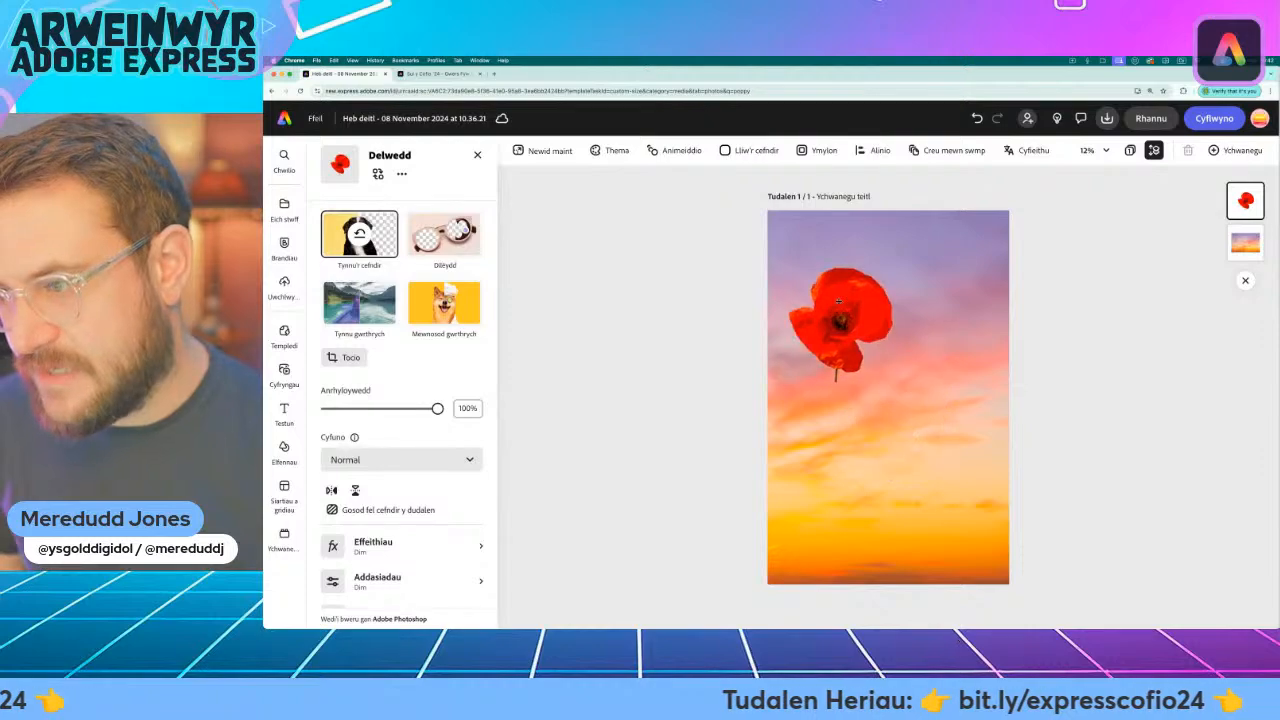
mouse_move(815, 258)
mouse_down()
mouse_move(850, 272)
mouse_move(815, 266)
mouse_up()
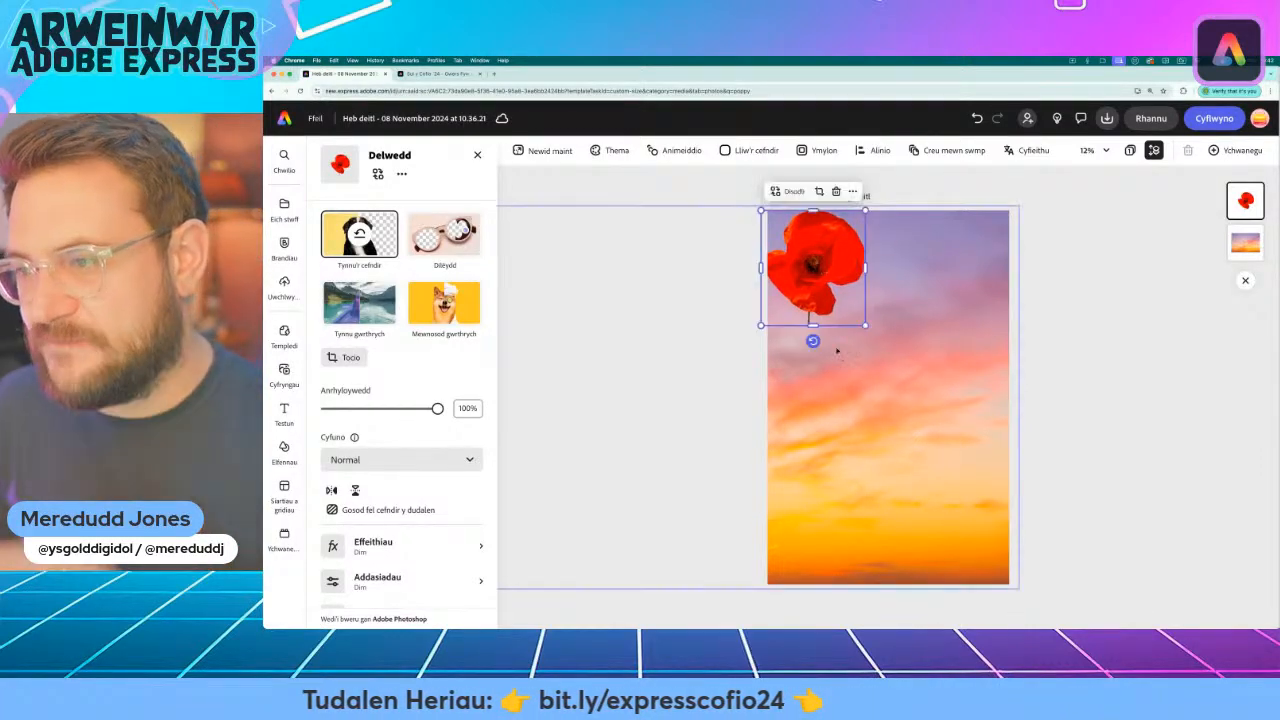
click(694, 337)
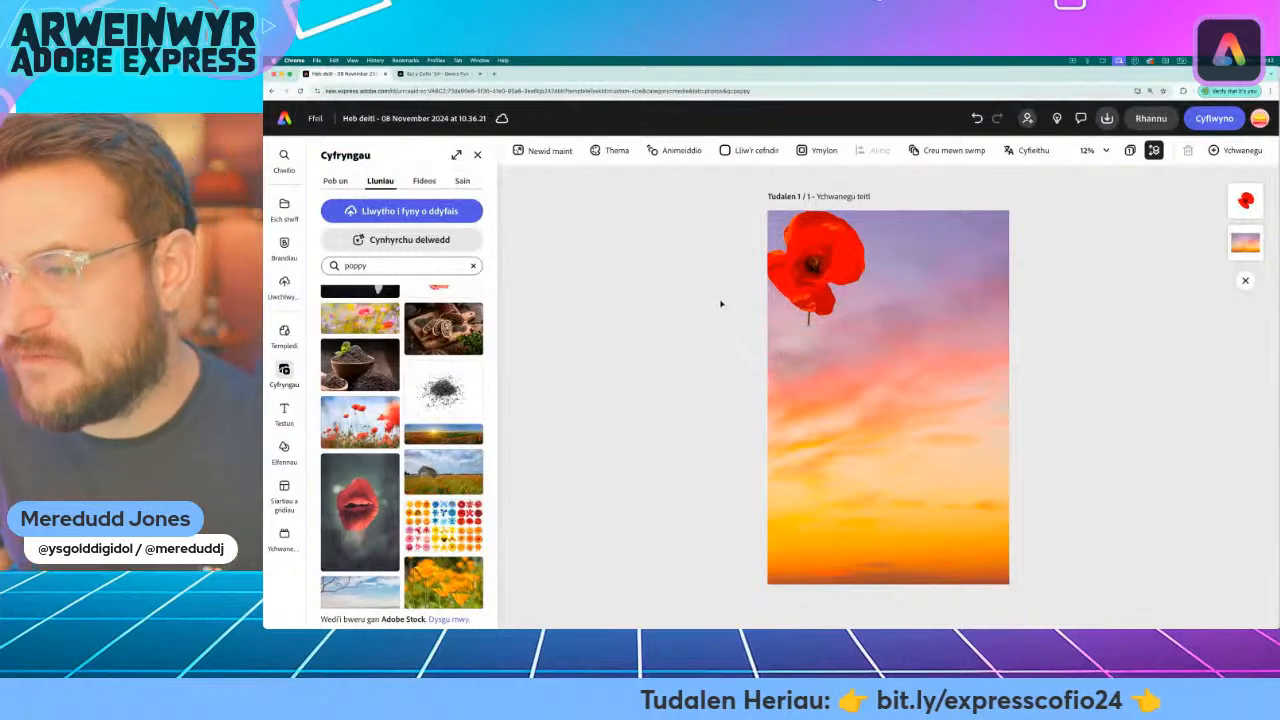
Rotate the cut-out poppy almost upside down so its stem points upward, keeping it in the page's upper-left corner
click(812, 264)
drag(812, 341, 778, 203)
drag(808, 286, 808, 278)
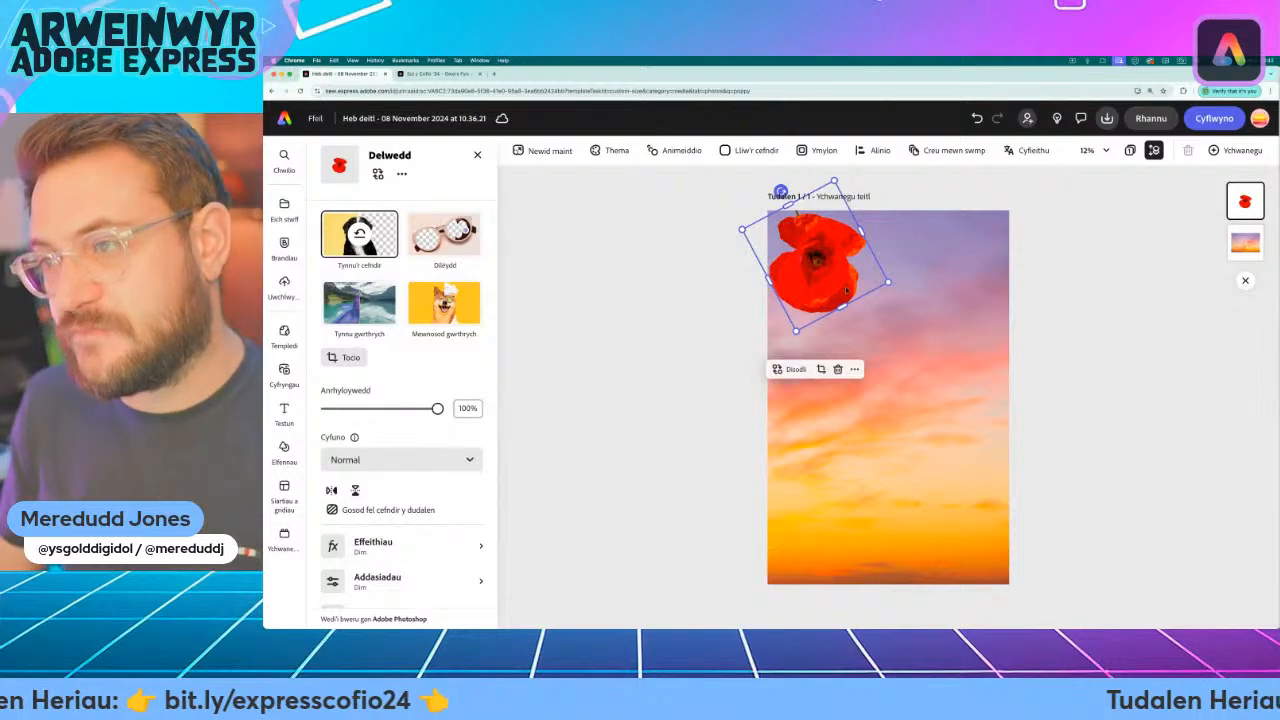
Move the poppy further inside the page, erase its leftover stem with the quick-selection brush, and apply the edit
drag(831, 267, 871, 327)
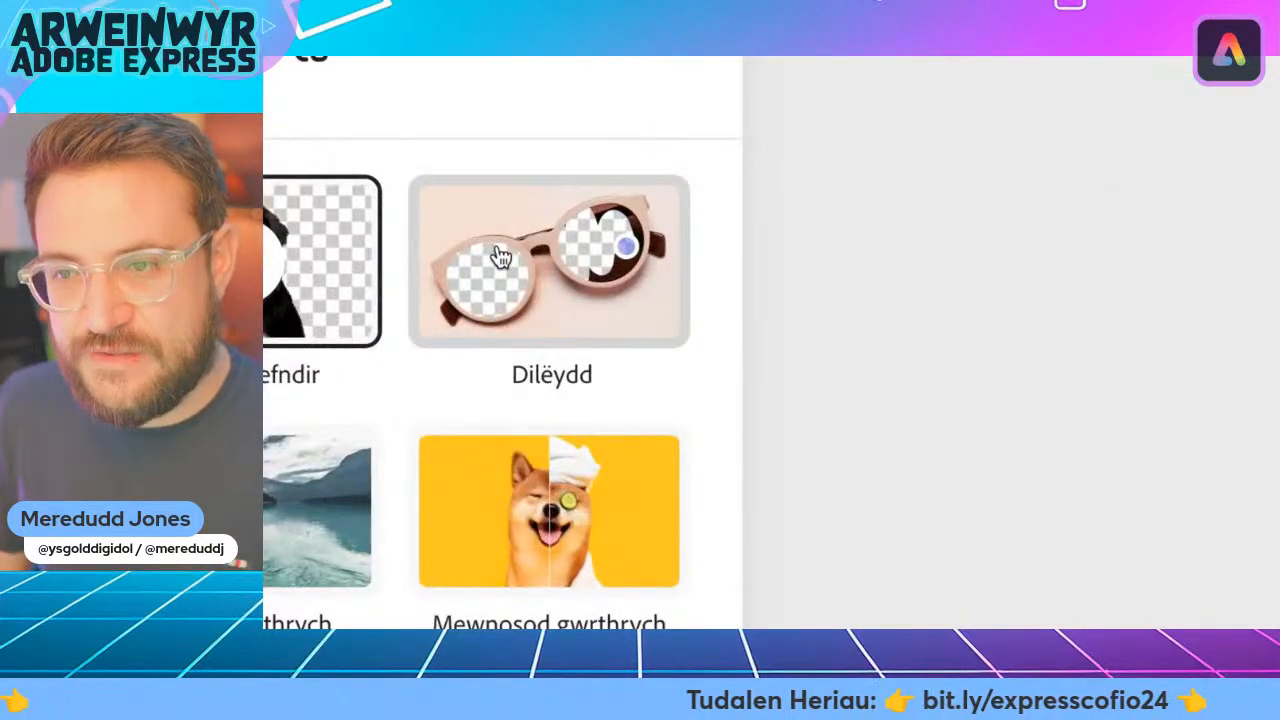
click(501, 257)
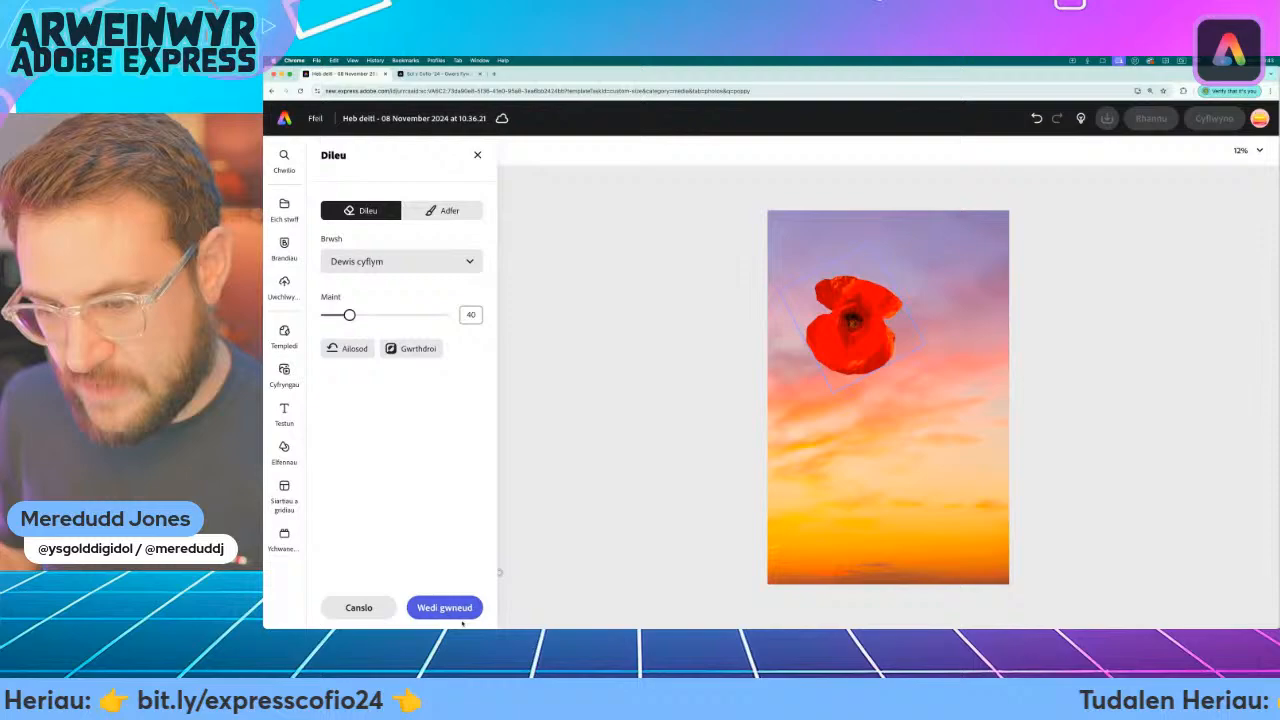
click(458, 612)
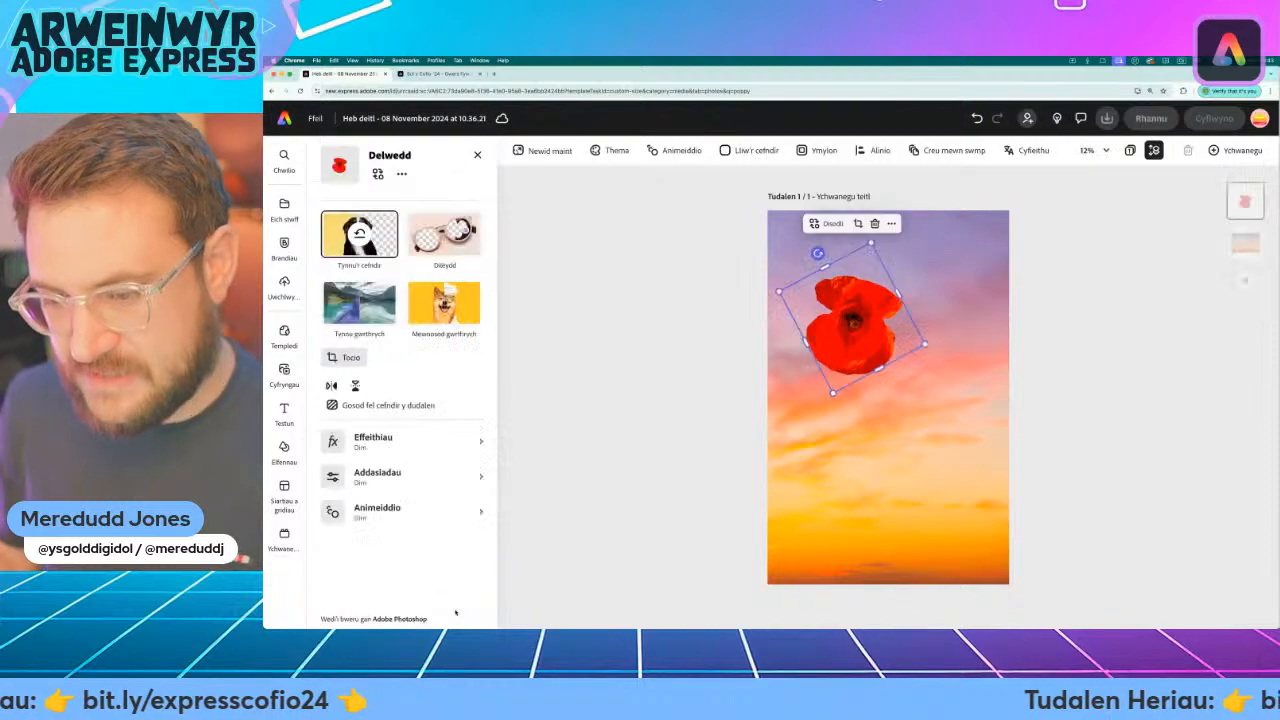
click(756, 342)
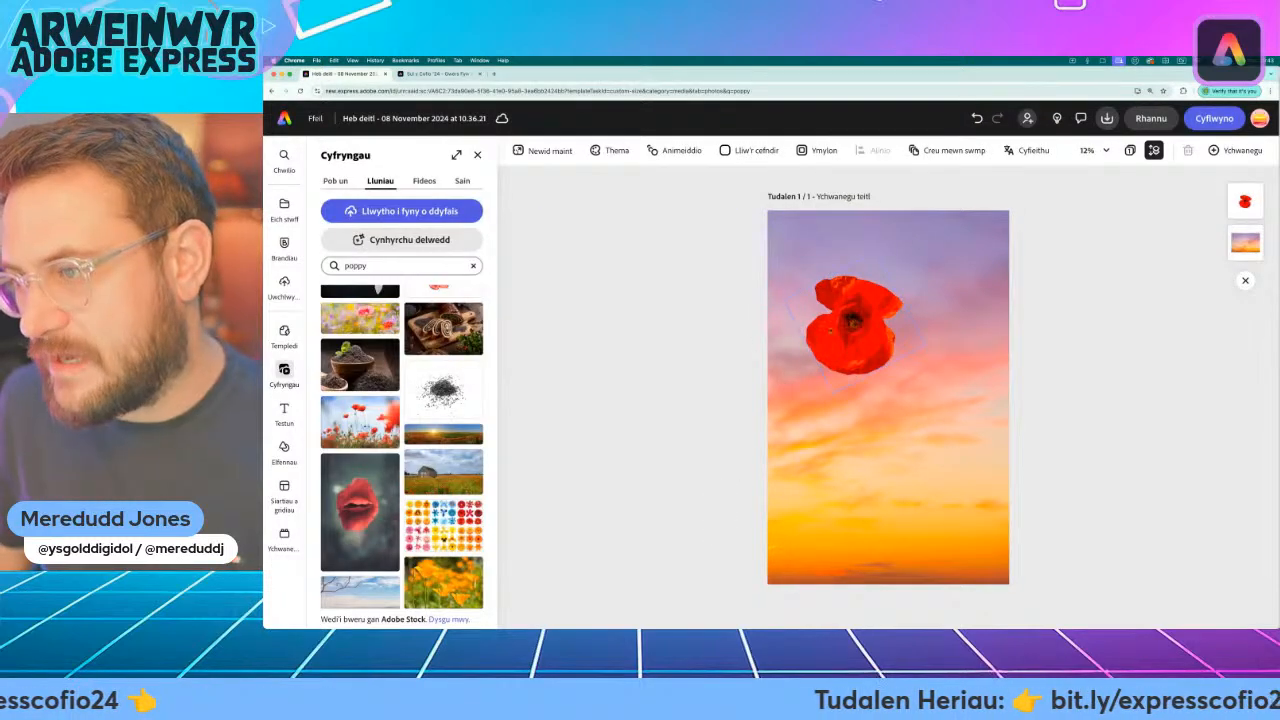
Return the stemless poppy to the page's upper-left corner and rotate it so its base faces the lower left
drag(830, 330, 801, 284)
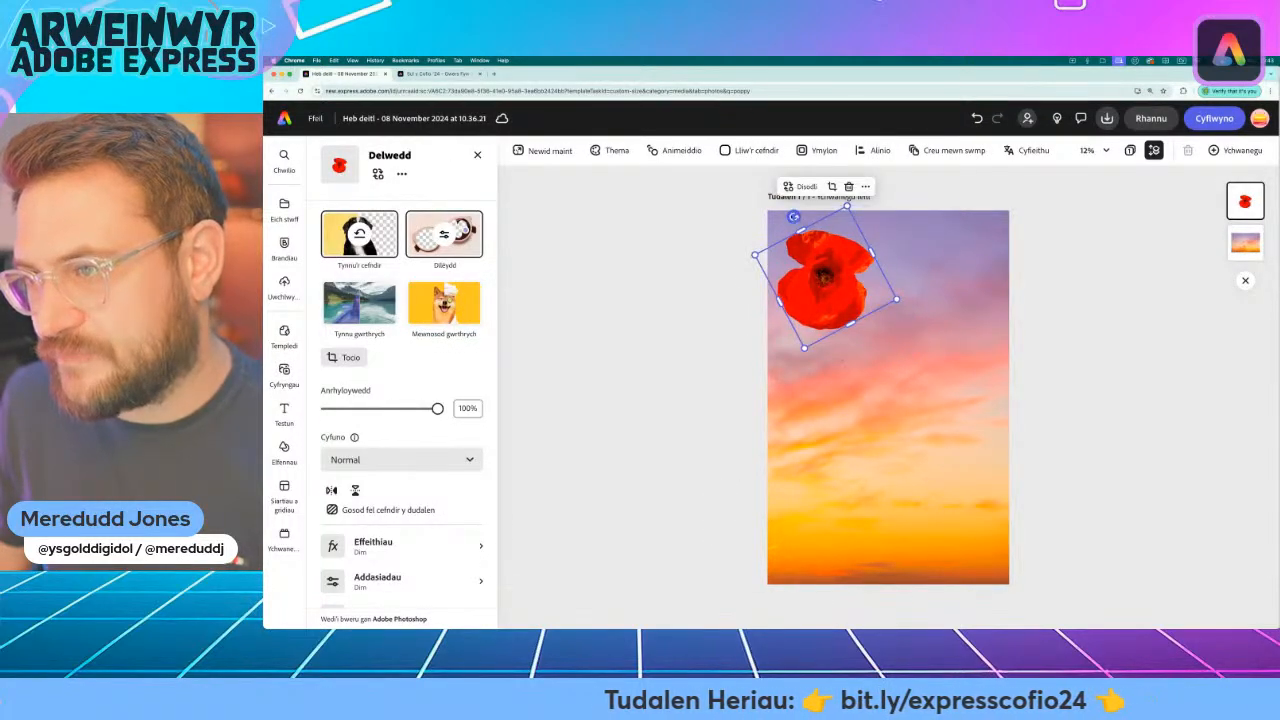
drag(793, 216, 776, 326)
drag(849, 281, 846, 270)
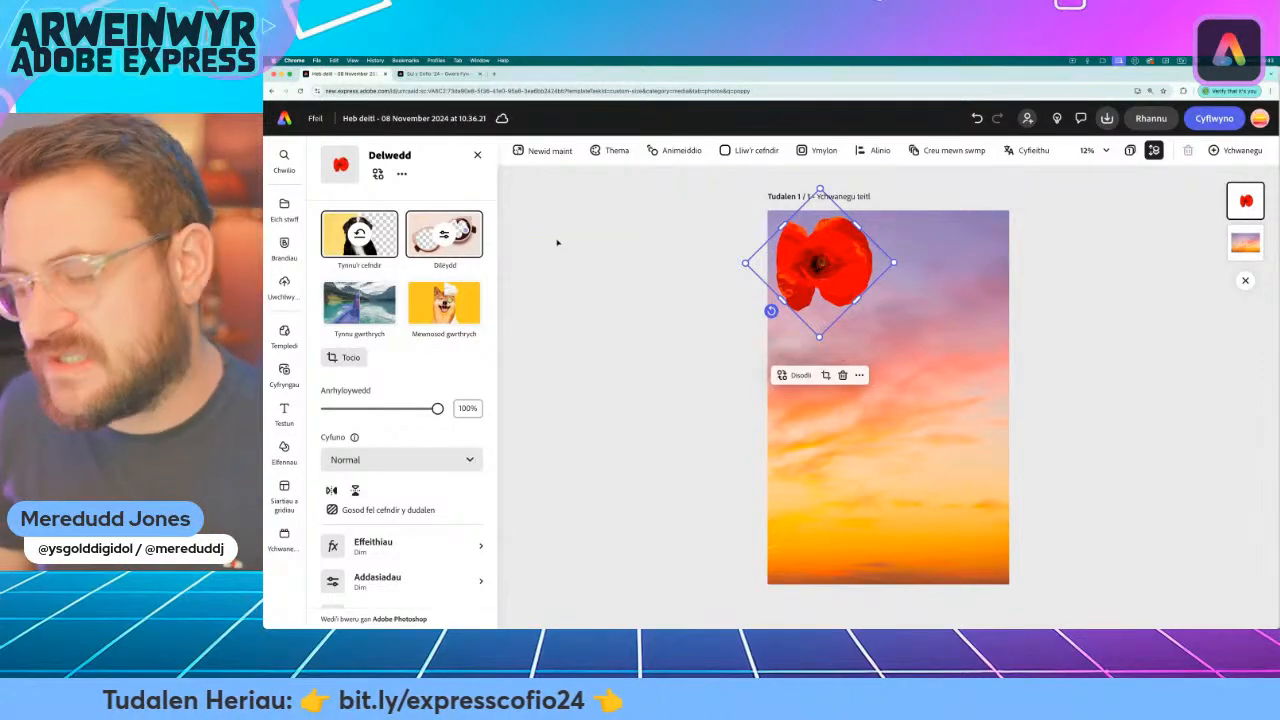
Return to the media photos and search them for "poppy field"
mouse_move(354, 437)
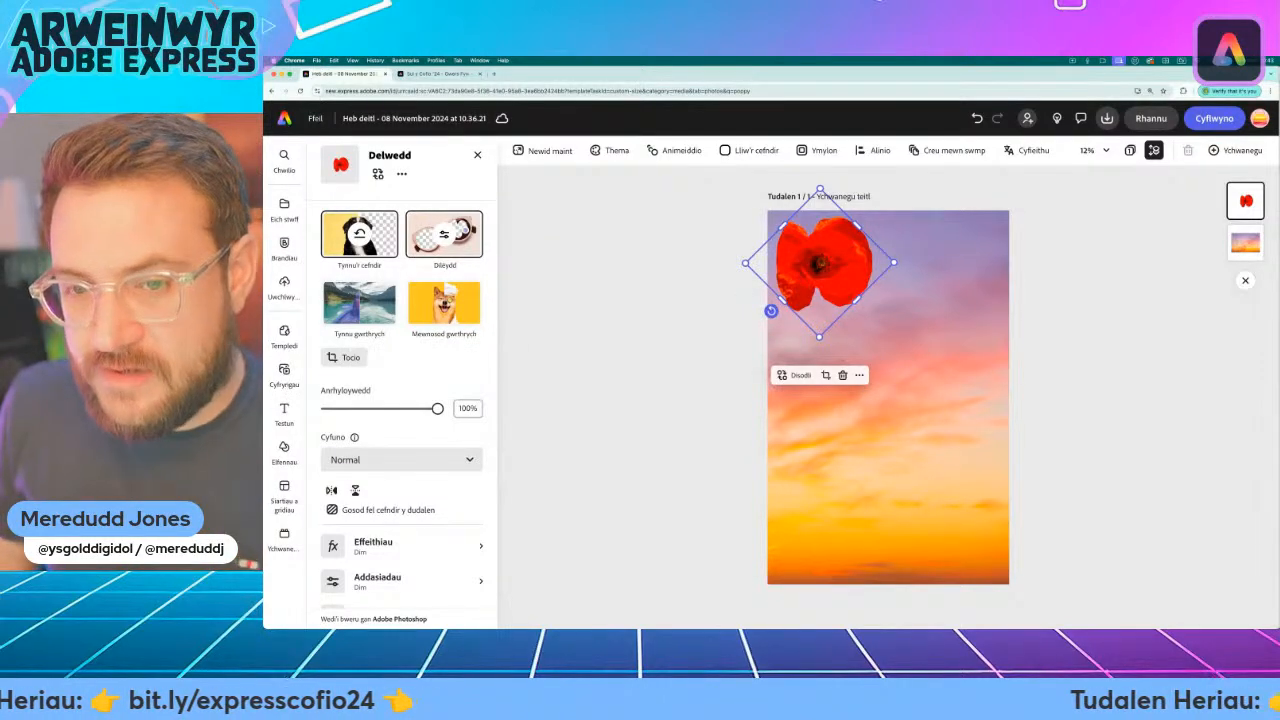
click(285, 372)
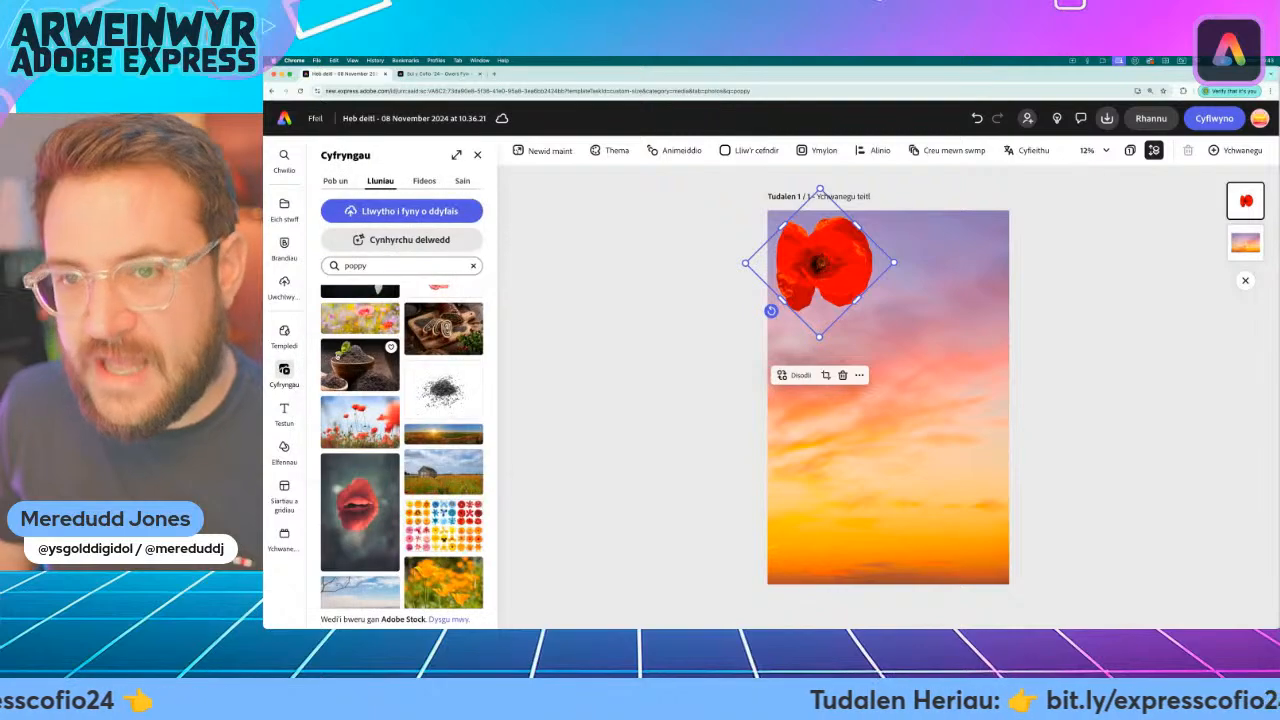
click(386, 265)
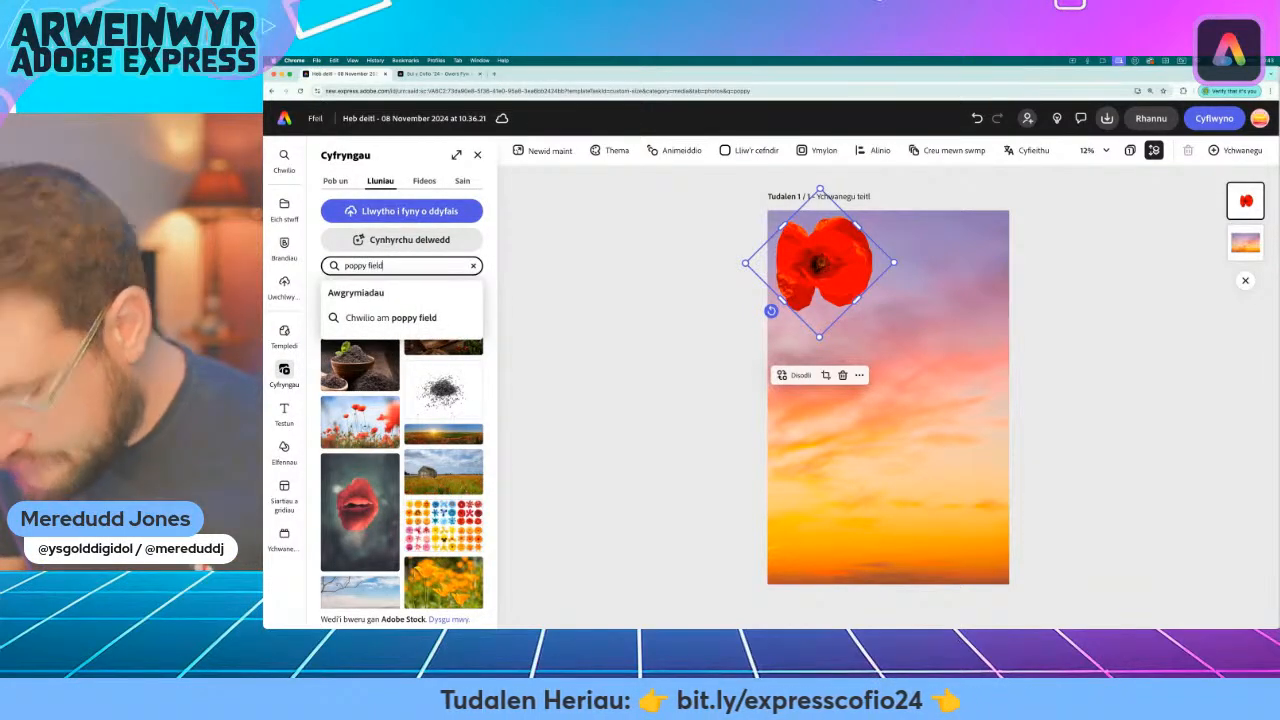
key(Return)
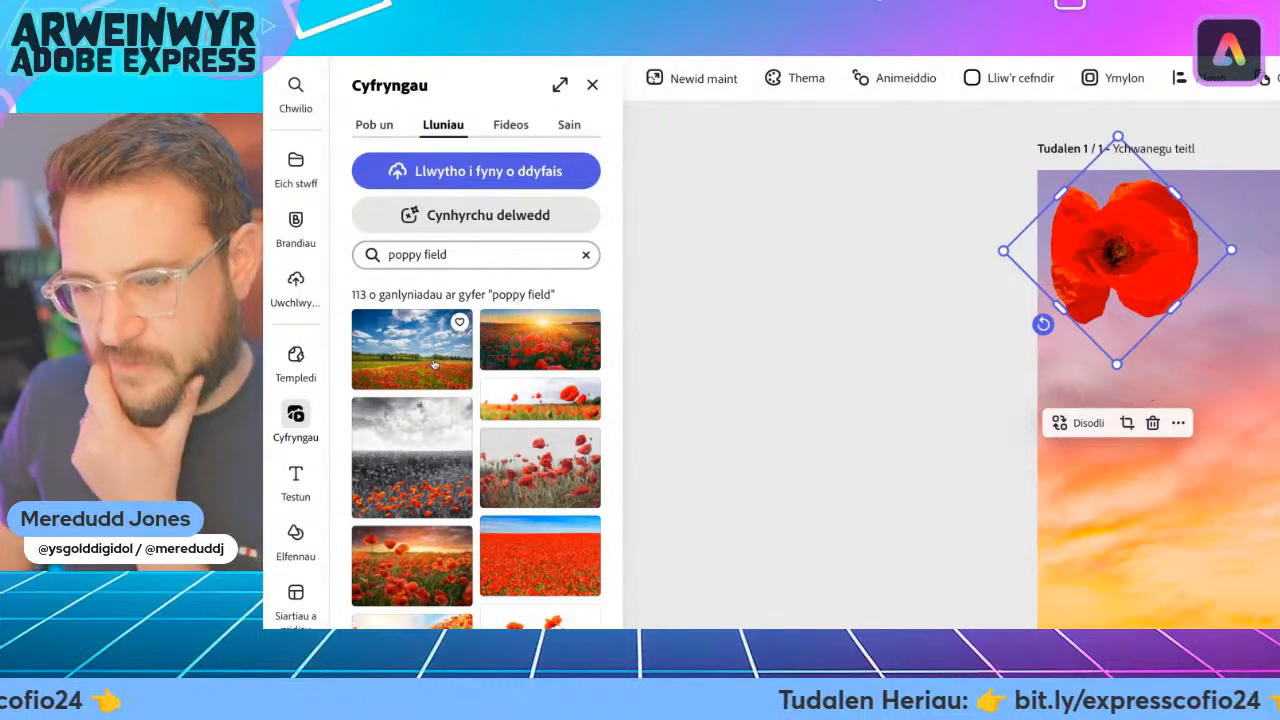
Browse the poppy field photos and add the wide one with red poppies in a meadow under a white sky
scroll(434, 365, down, 1)
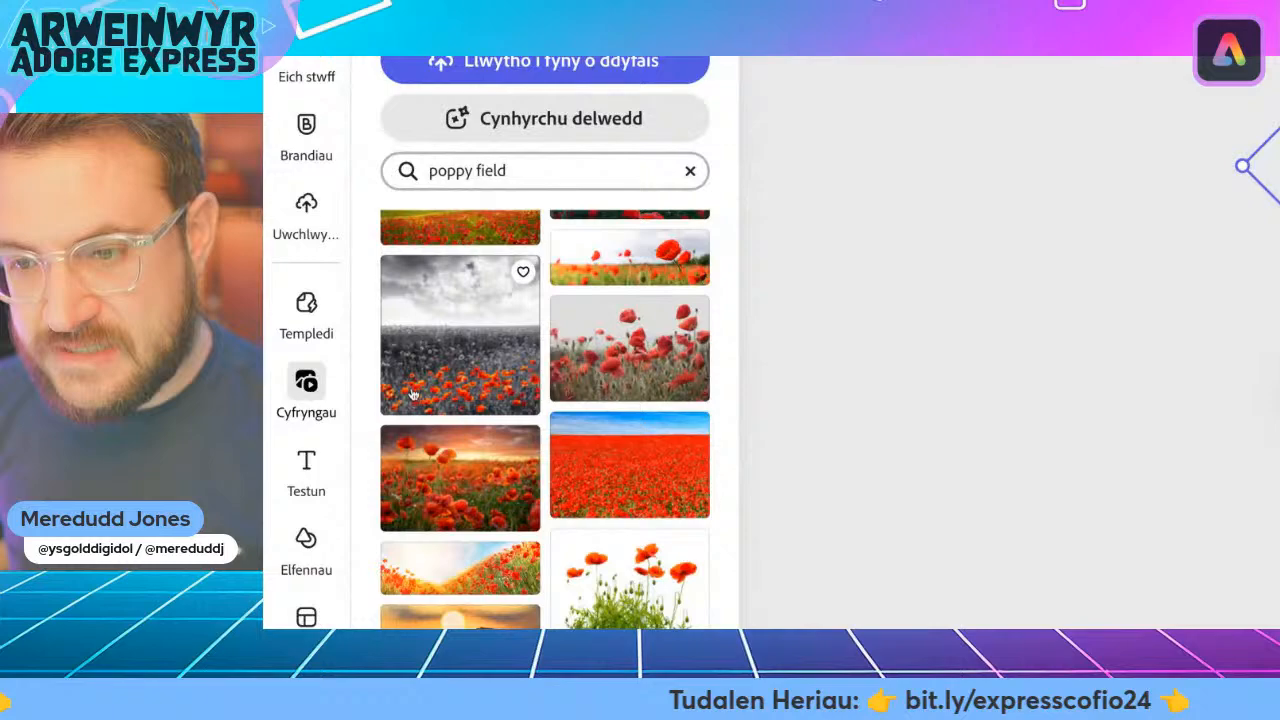
scroll(413, 395, up, 2)
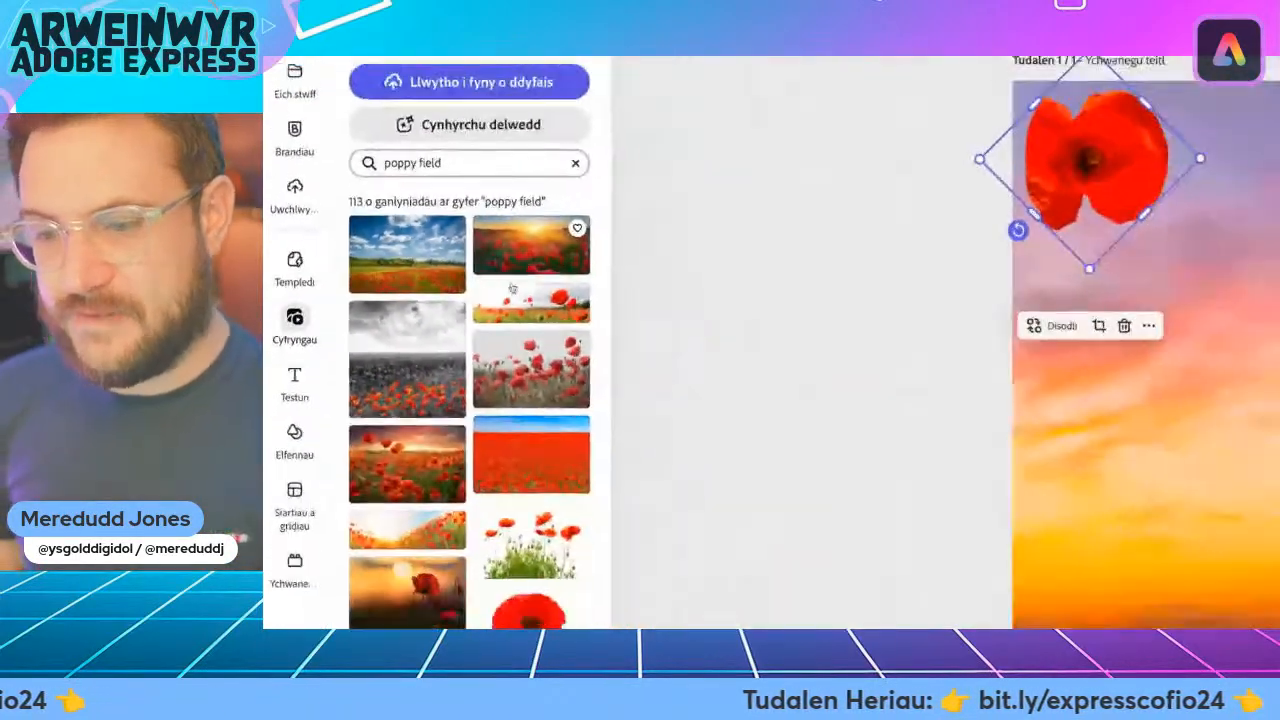
scroll(352, 467, down, 2)
scroll(352, 467, down, 5)
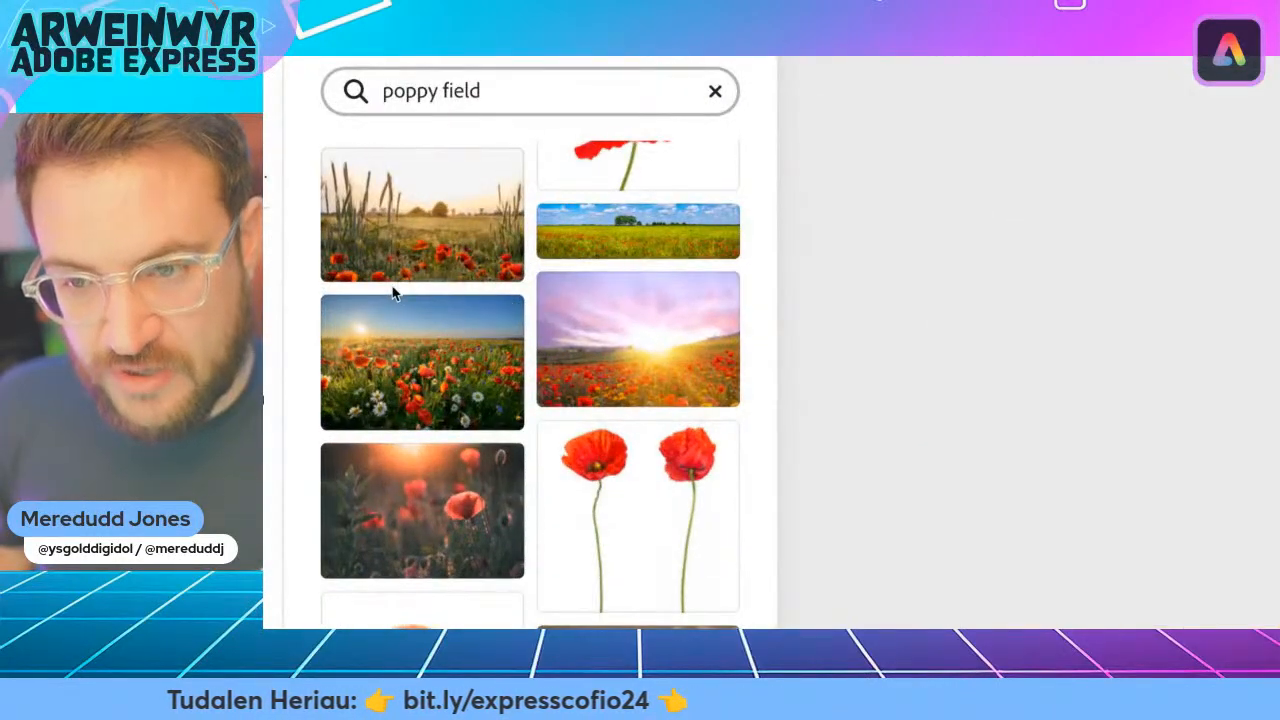
scroll(392, 292, down, 5)
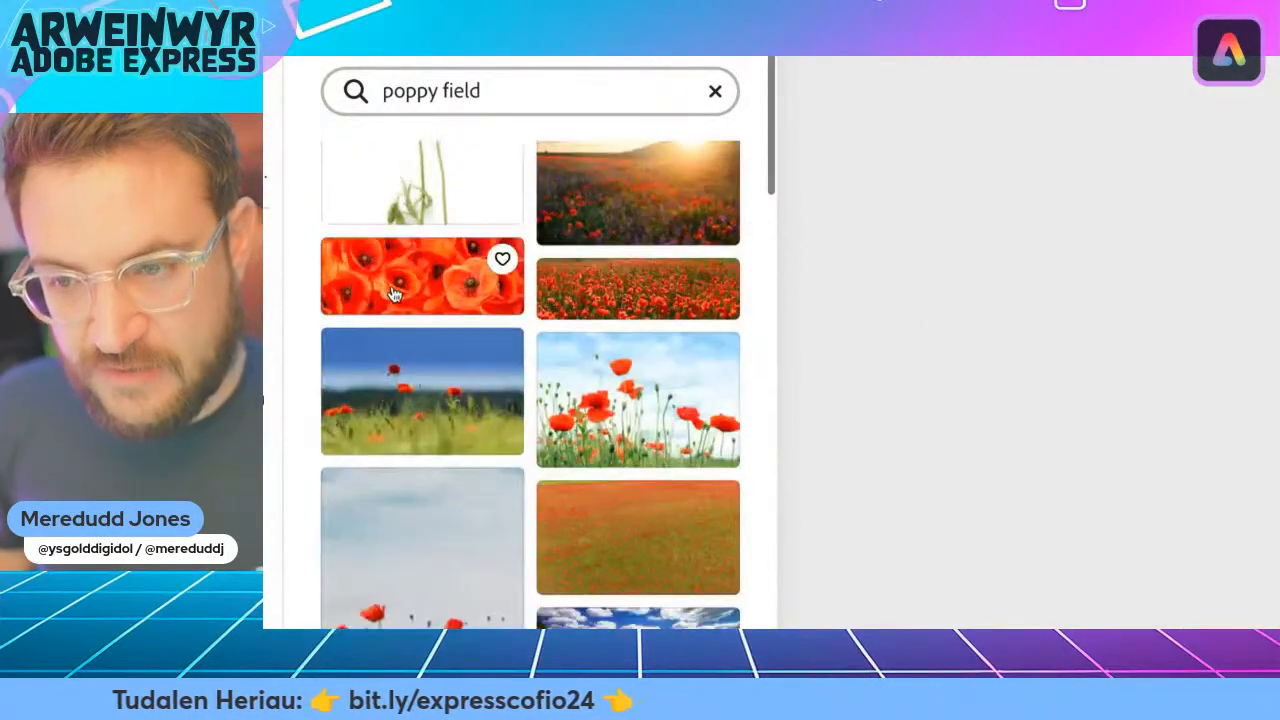
scroll(395, 290, down, 3)
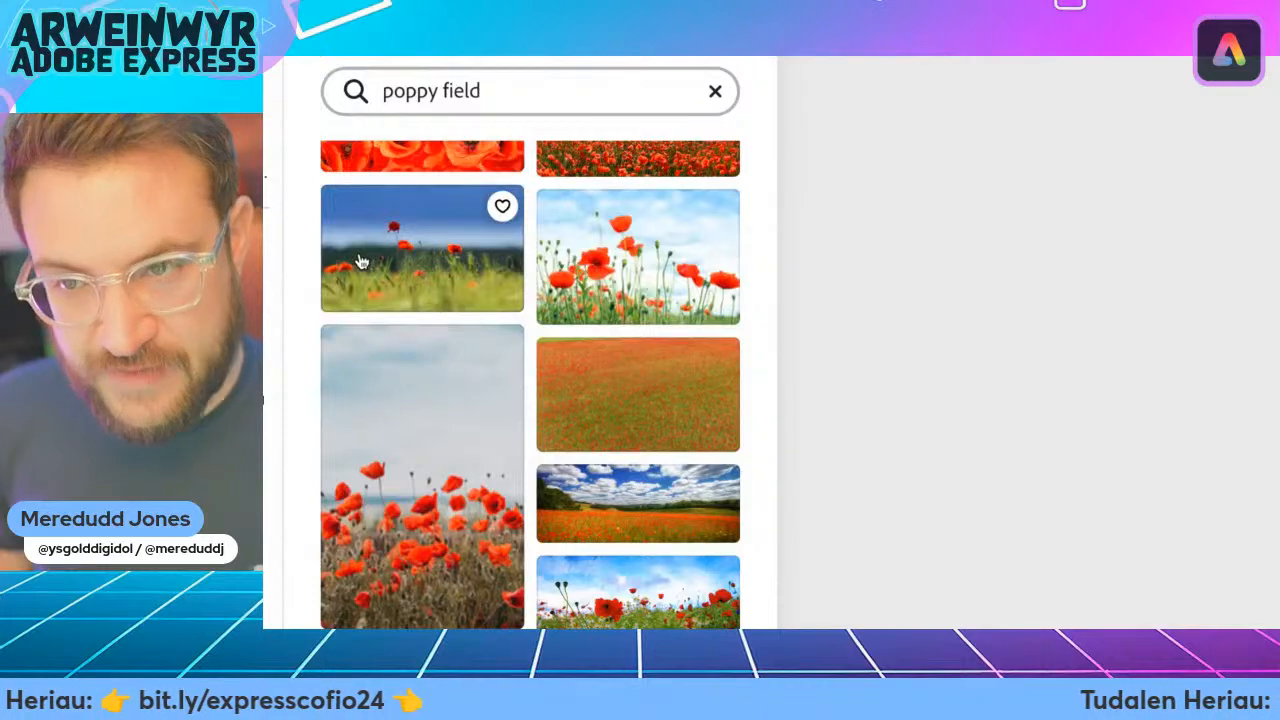
scroll(480, 363, down, 3)
scroll(480, 363, down, 1)
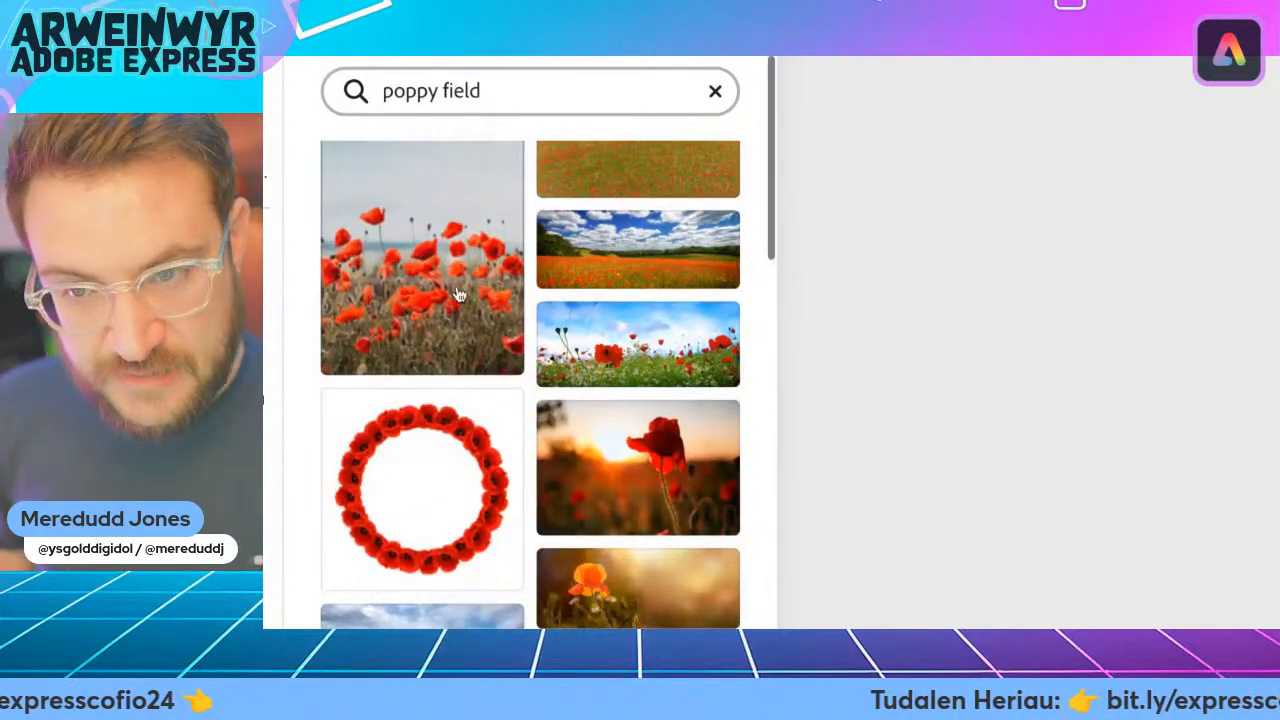
scroll(517, 420, down, 4)
scroll(519, 420, down, 3)
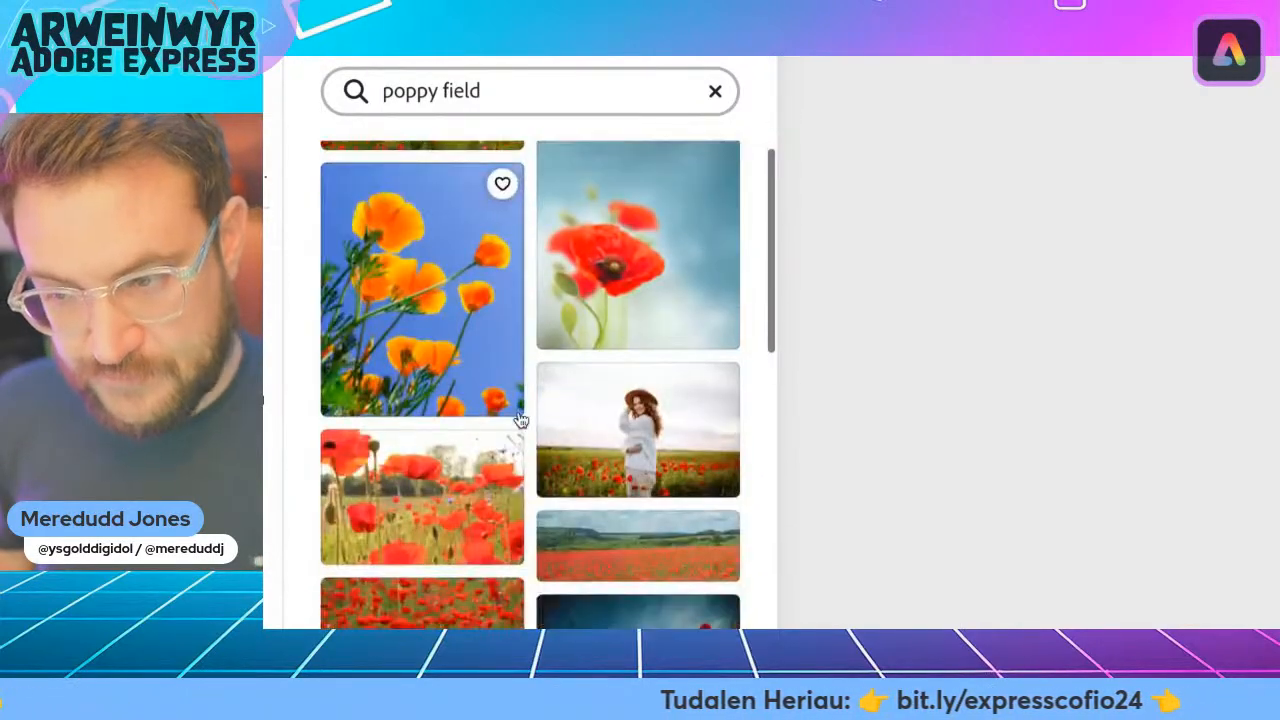
scroll(519, 420, down, 10)
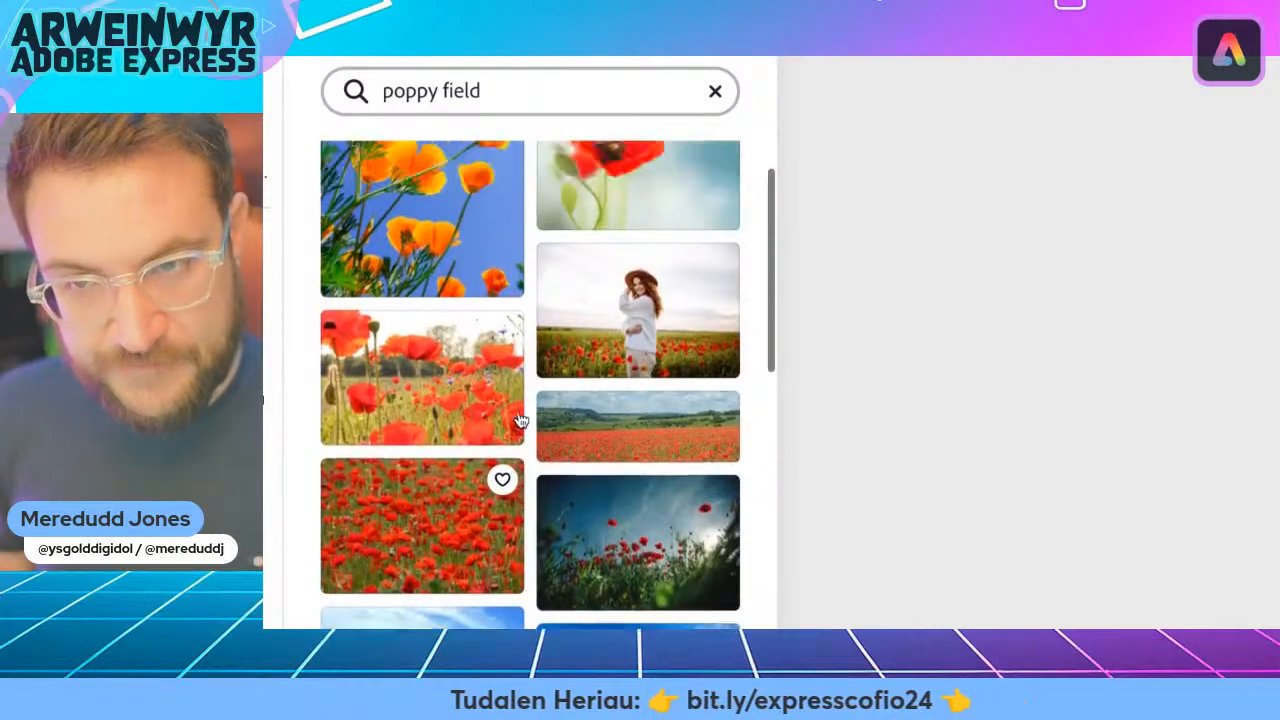
scroll(519, 420, down, 10)
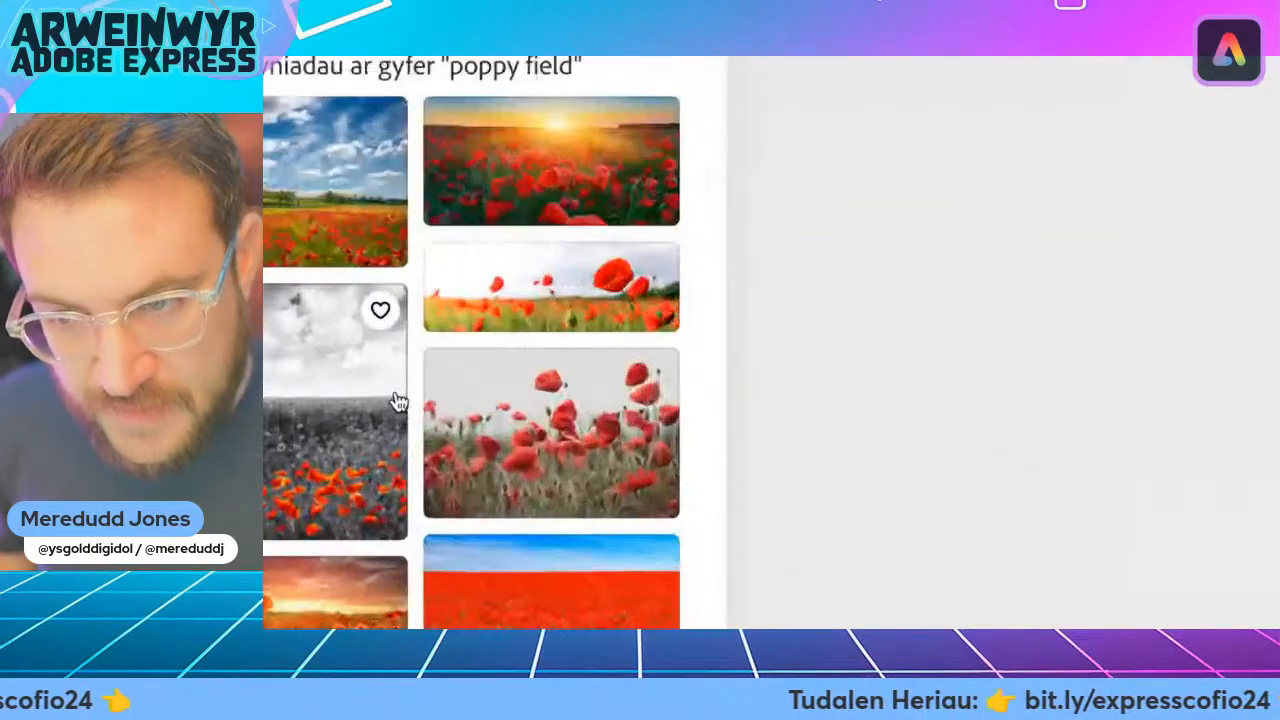
click(543, 305)
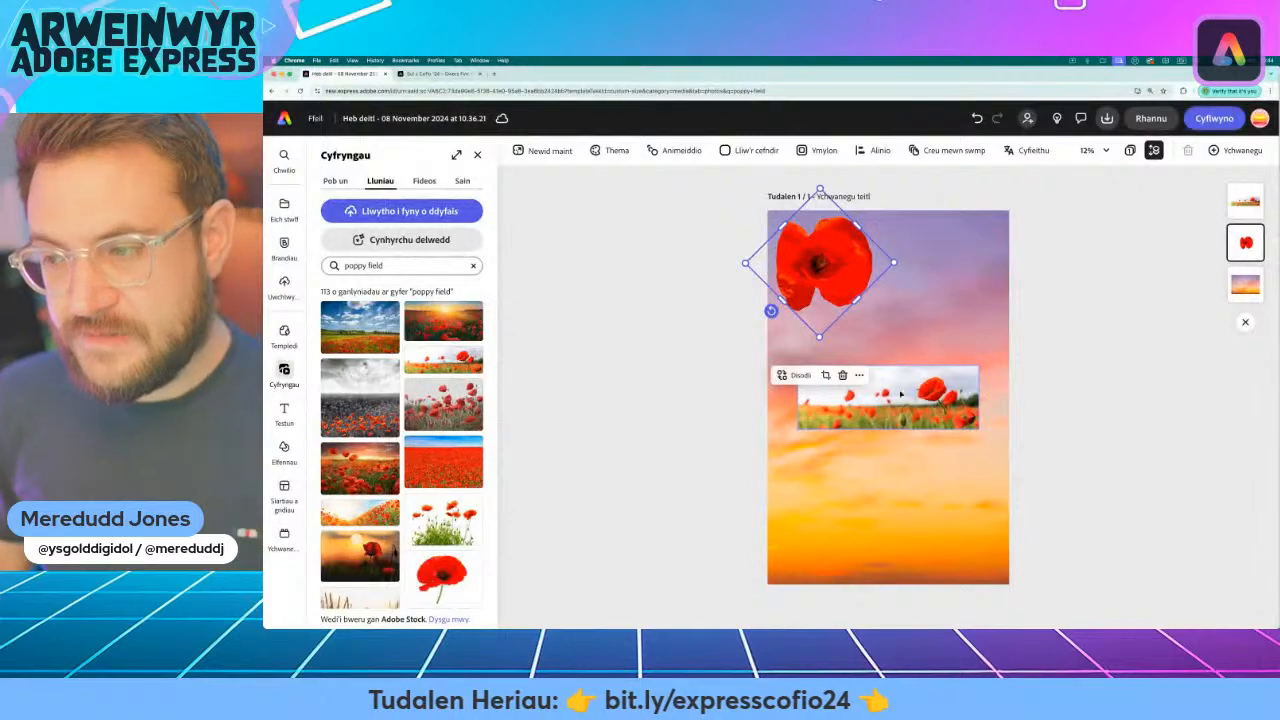
Try removing the background from the wide poppy meadow photo
click(930, 405)
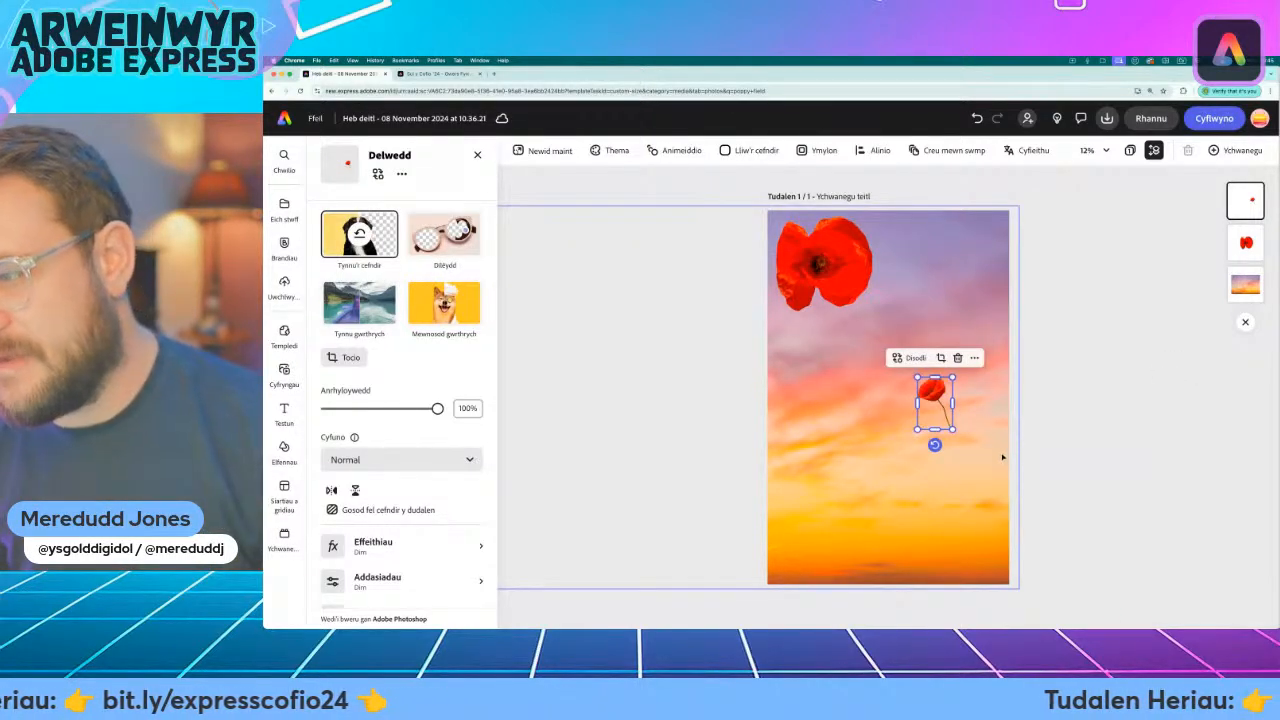
click(944, 444)
click(933, 400)
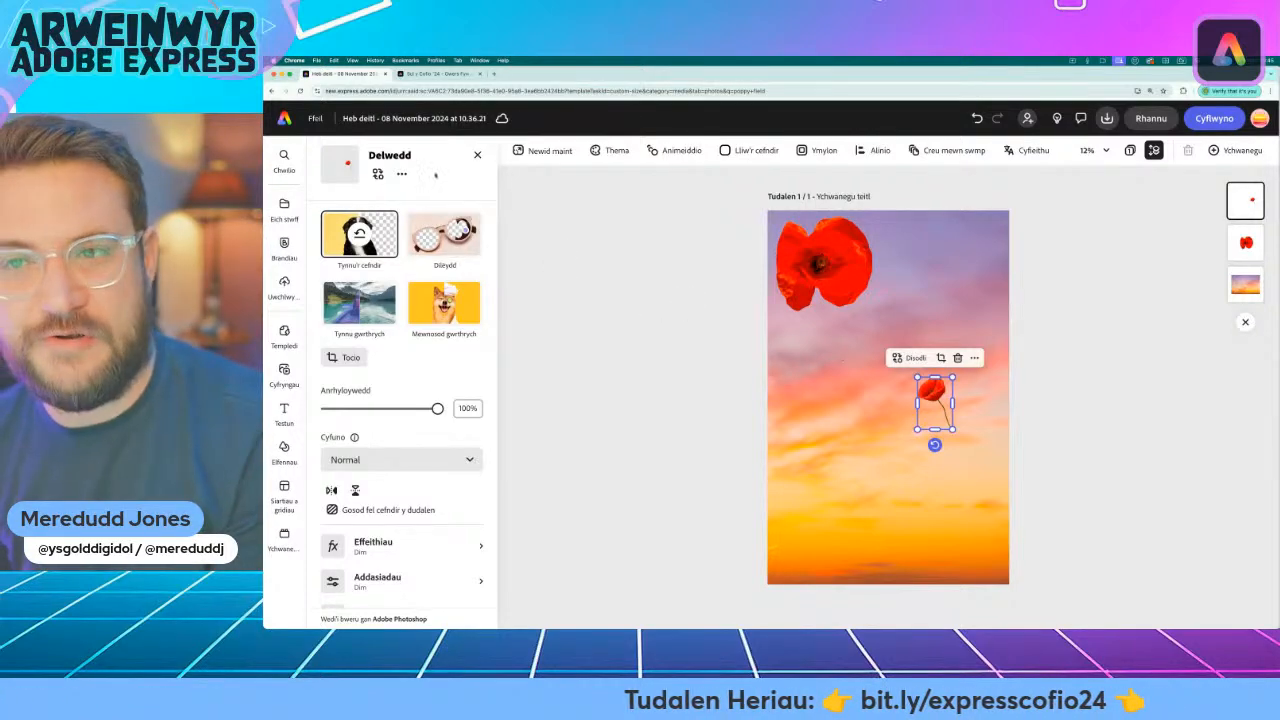
click(474, 157)
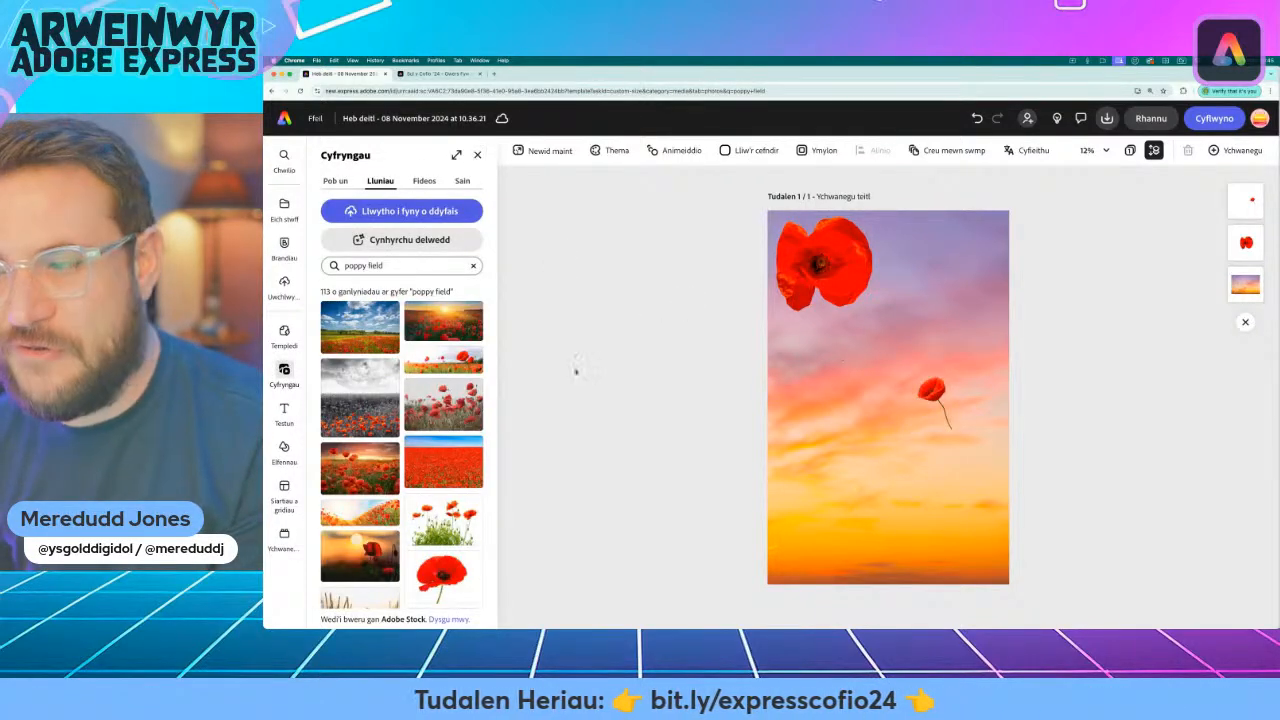
Delete the leftover small poppy cut-out and add the photo of a poppy field under a glowing sunset from the search results
click(936, 395)
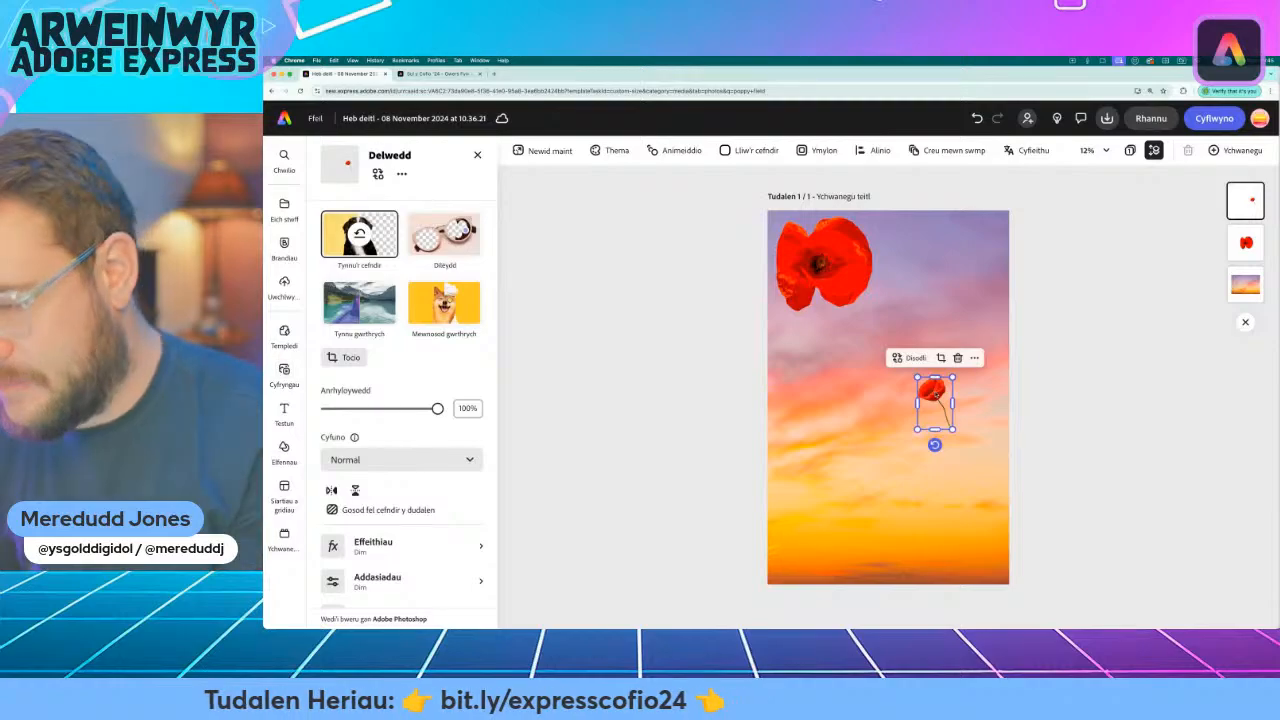
key(Delete)
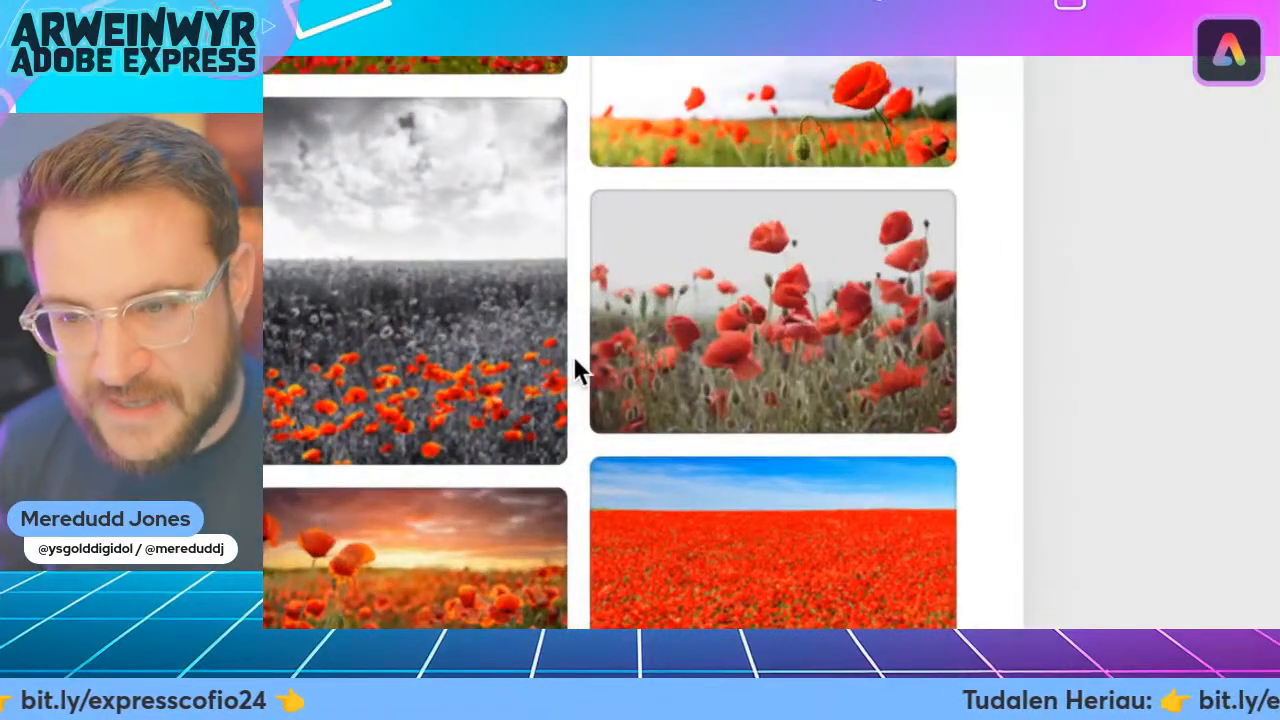
scroll(571, 366, down, 2)
scroll(571, 366, up, 2)
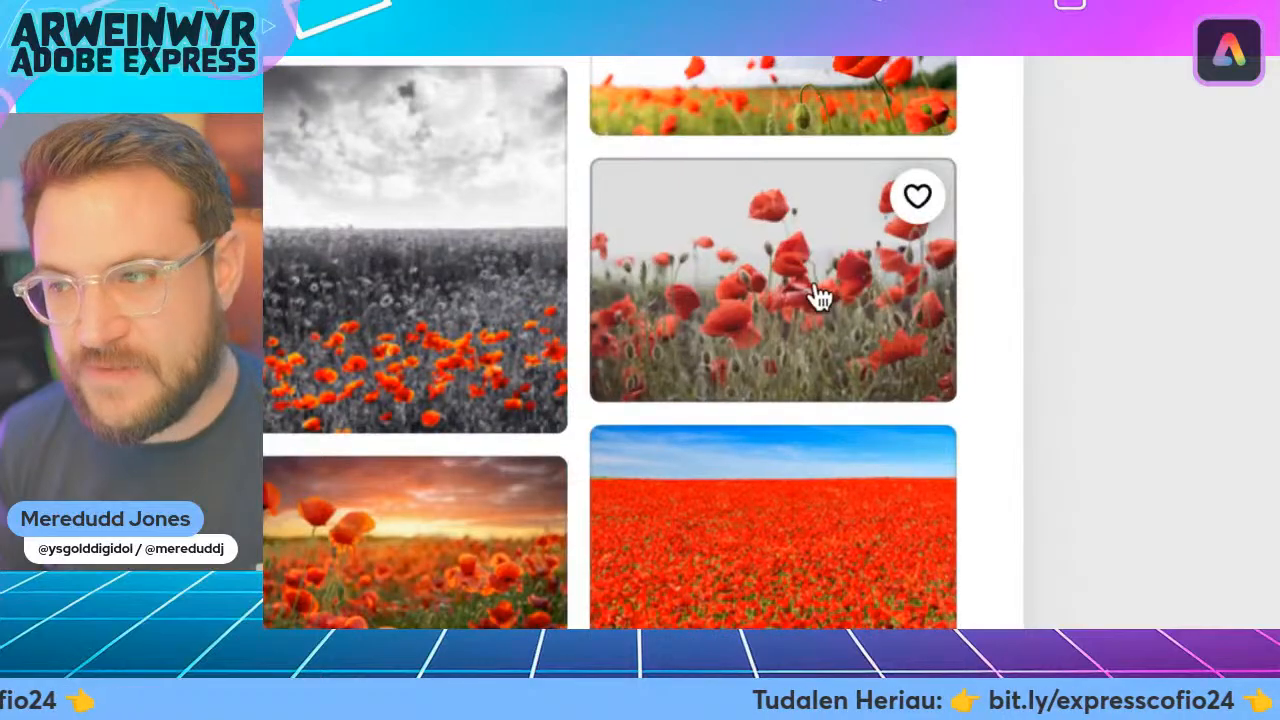
scroll(563, 240, up, 4)
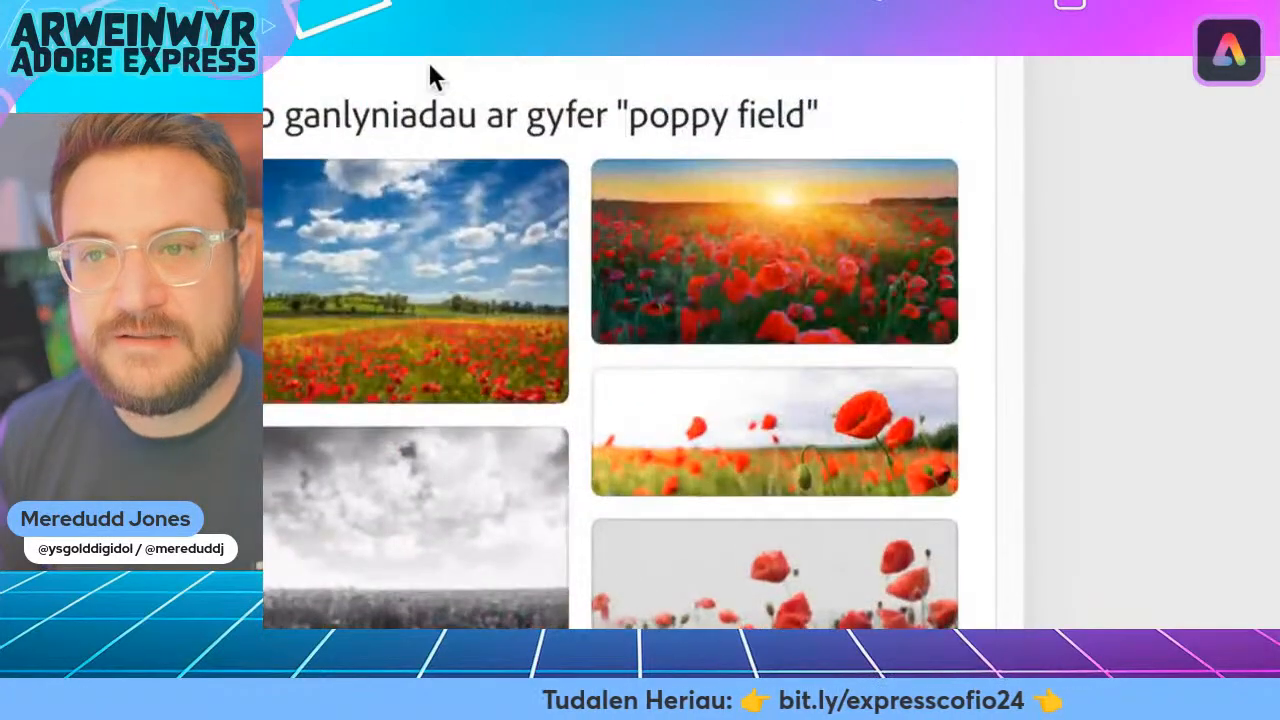
scroll(485, 580, down, 4)
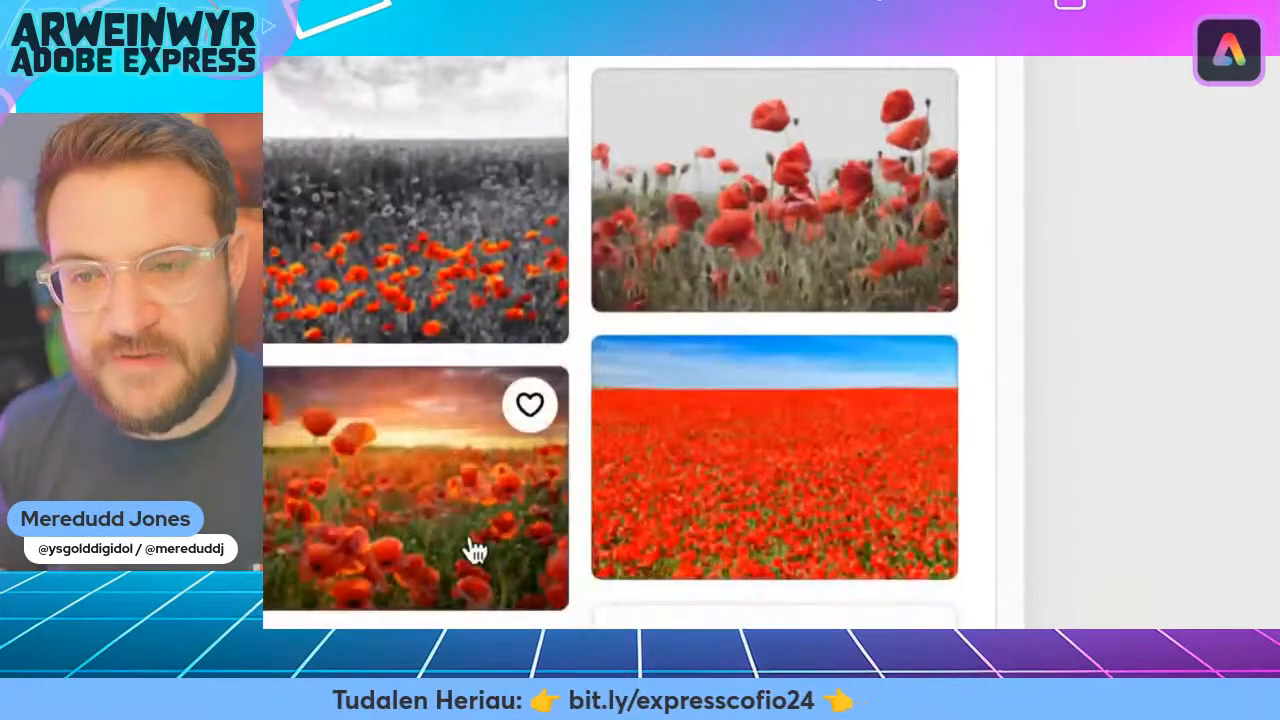
scroll(440, 622, down, 1)
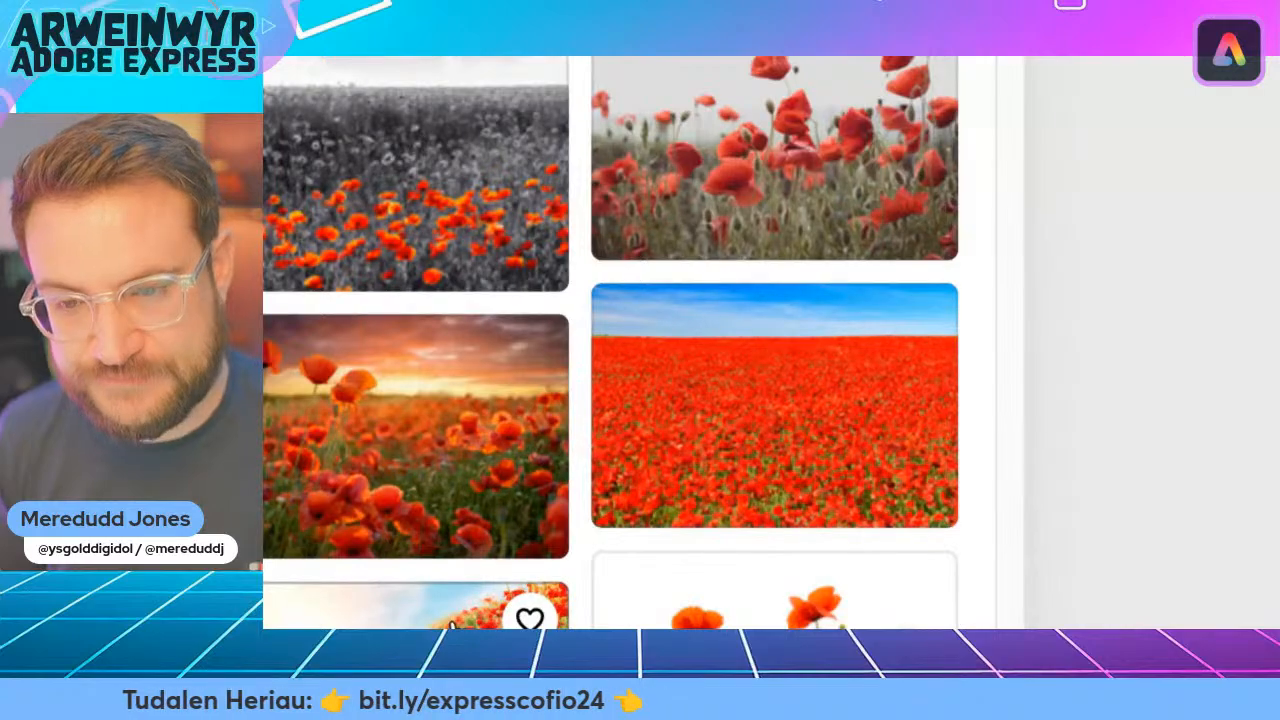
click(357, 462)
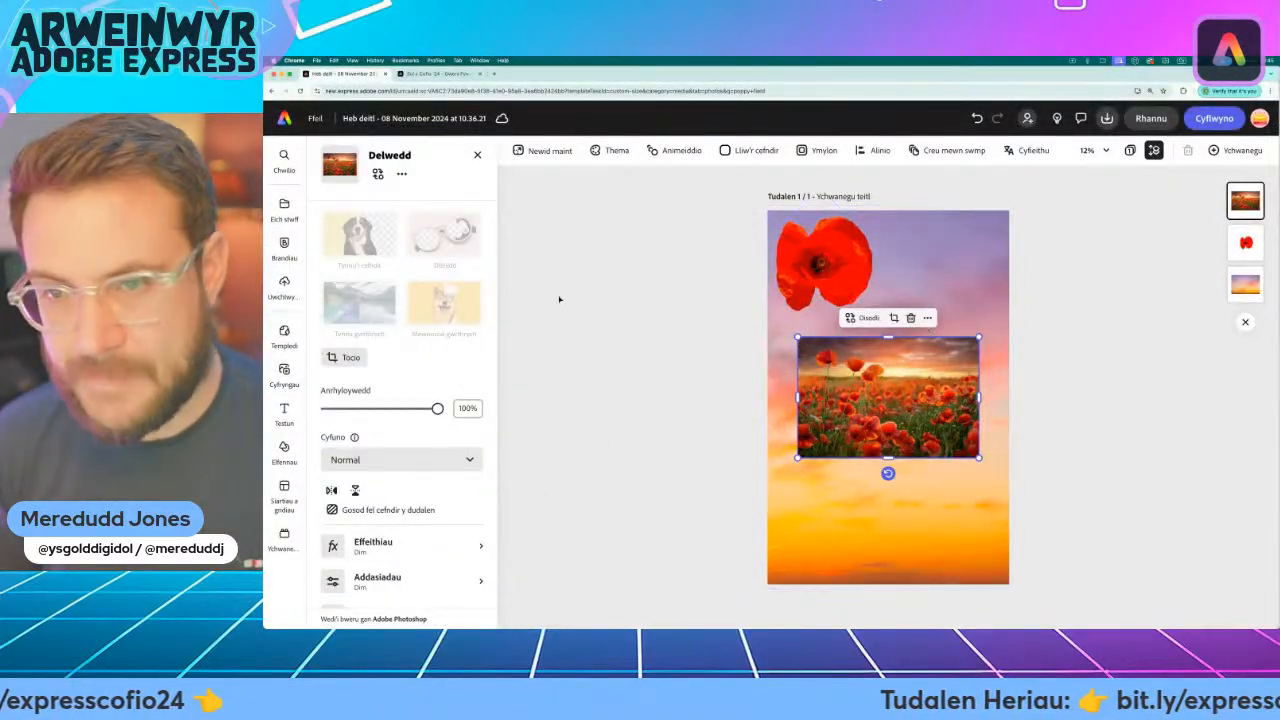
Remove the background from the sunset poppy field photo, and enlarge the cut-out into the page's lower-left corner
click(340, 250)
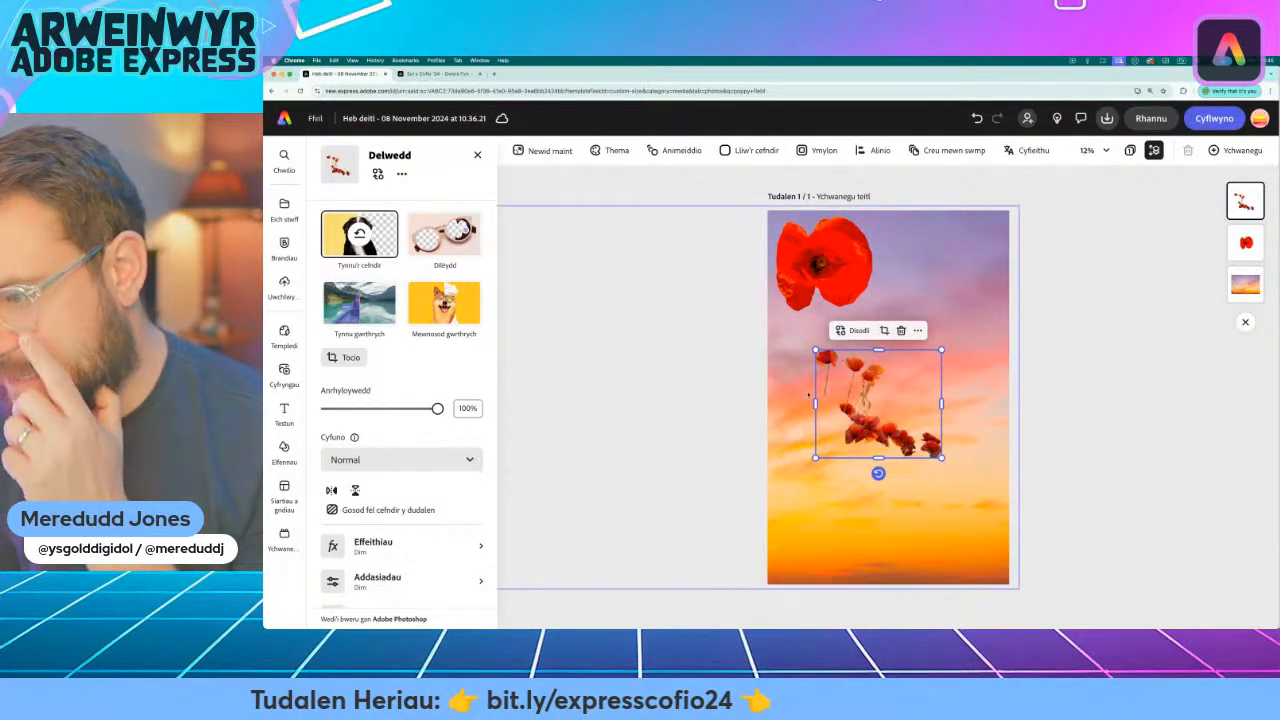
drag(941, 458, 977, 491)
drag(840, 408, 768, 515)
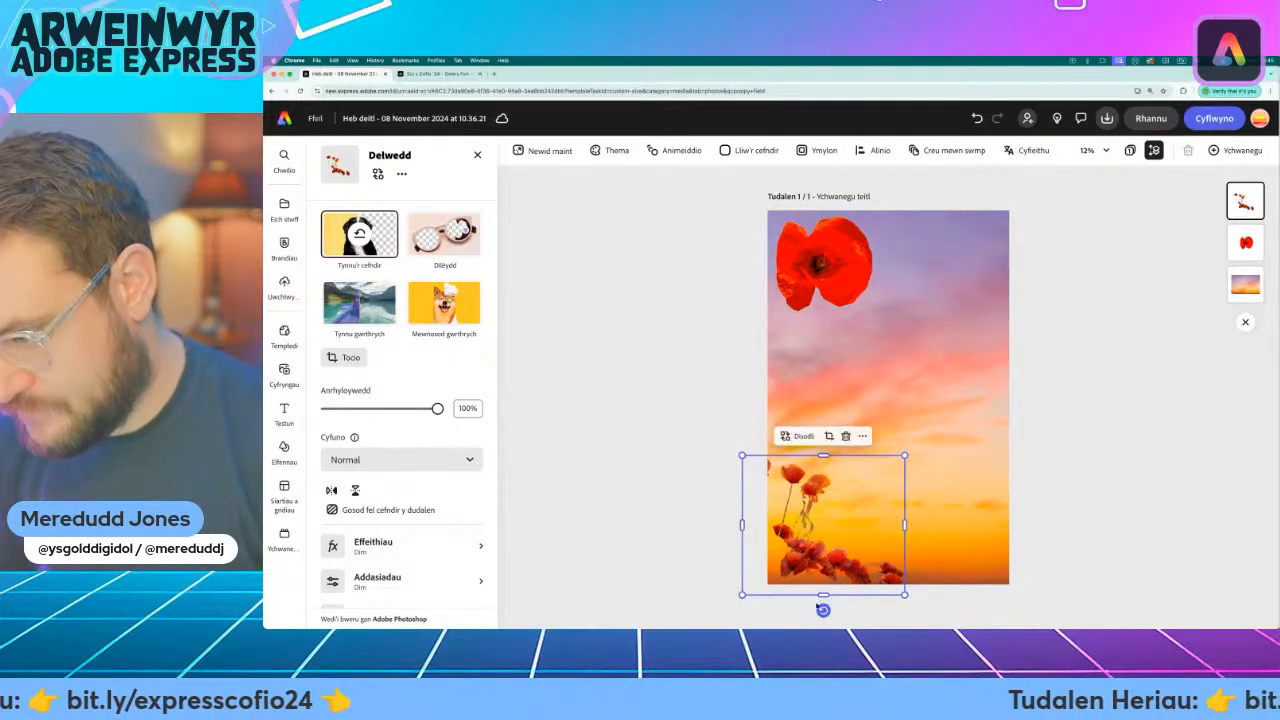
Rotate the cut-out field poppies counterclockwise and enlarge them so the lower blooms run along the page's bottom edge
drag(823, 610, 850, 605)
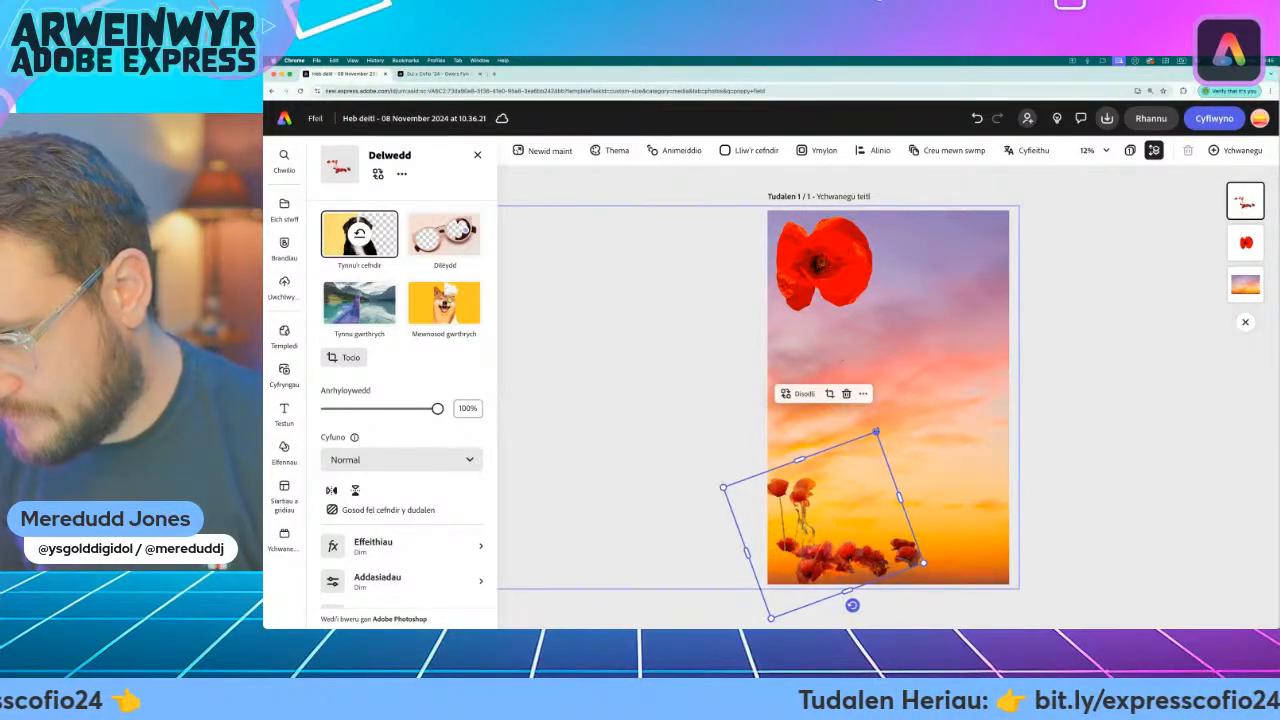
drag(876, 431, 880, 423)
drag(830, 550, 884, 560)
drag(875, 438, 886, 424)
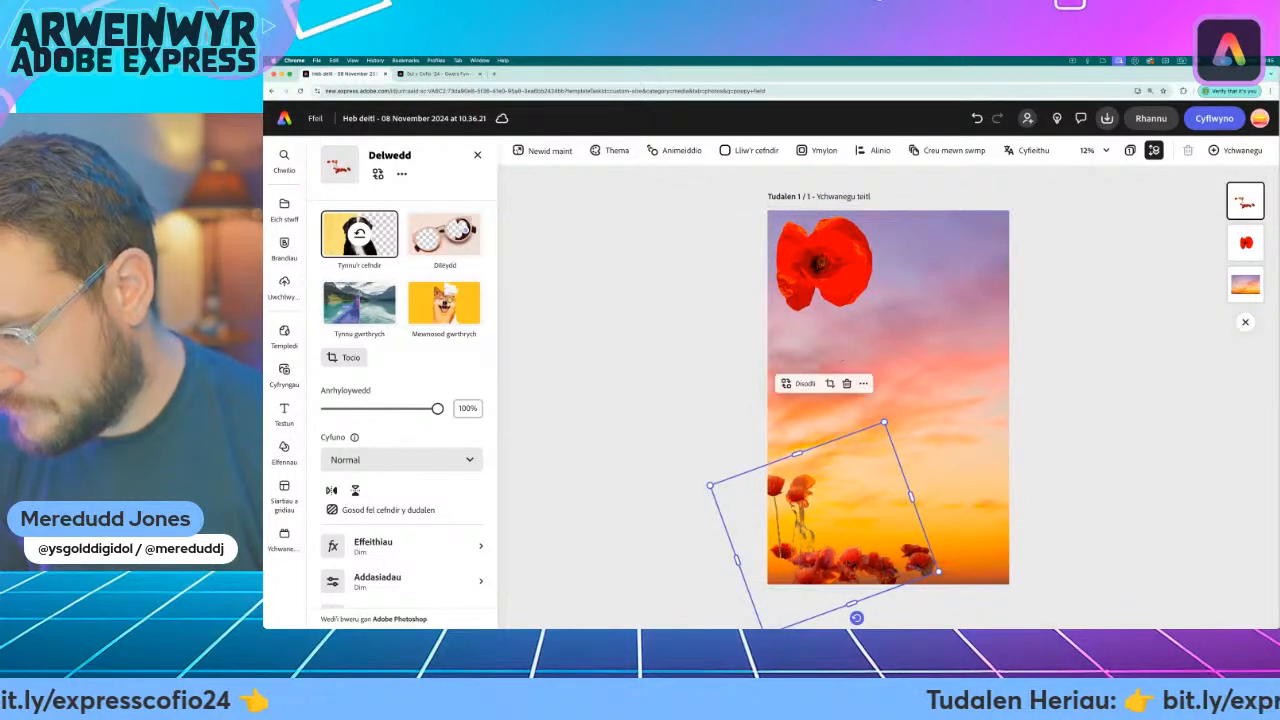
drag(845, 558, 840, 565)
drag(875, 427, 887, 406)
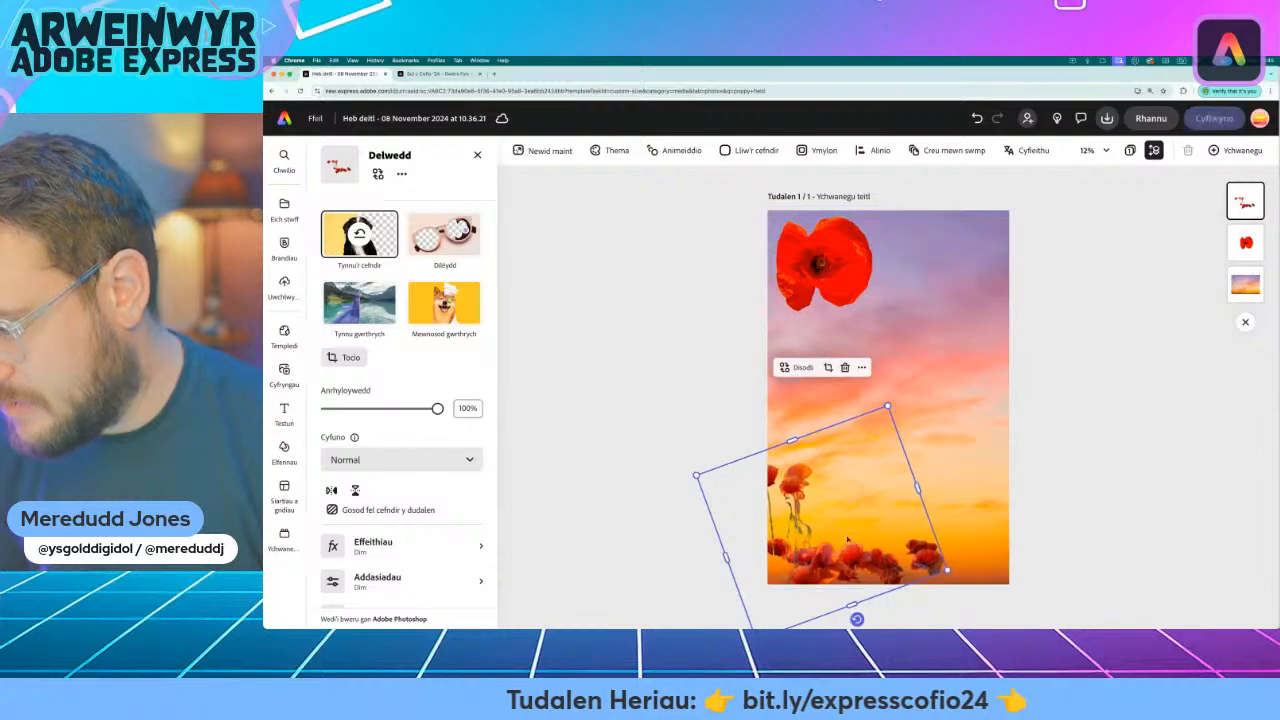
drag(833, 548, 847, 546)
scroll(794, 569, up, 10)
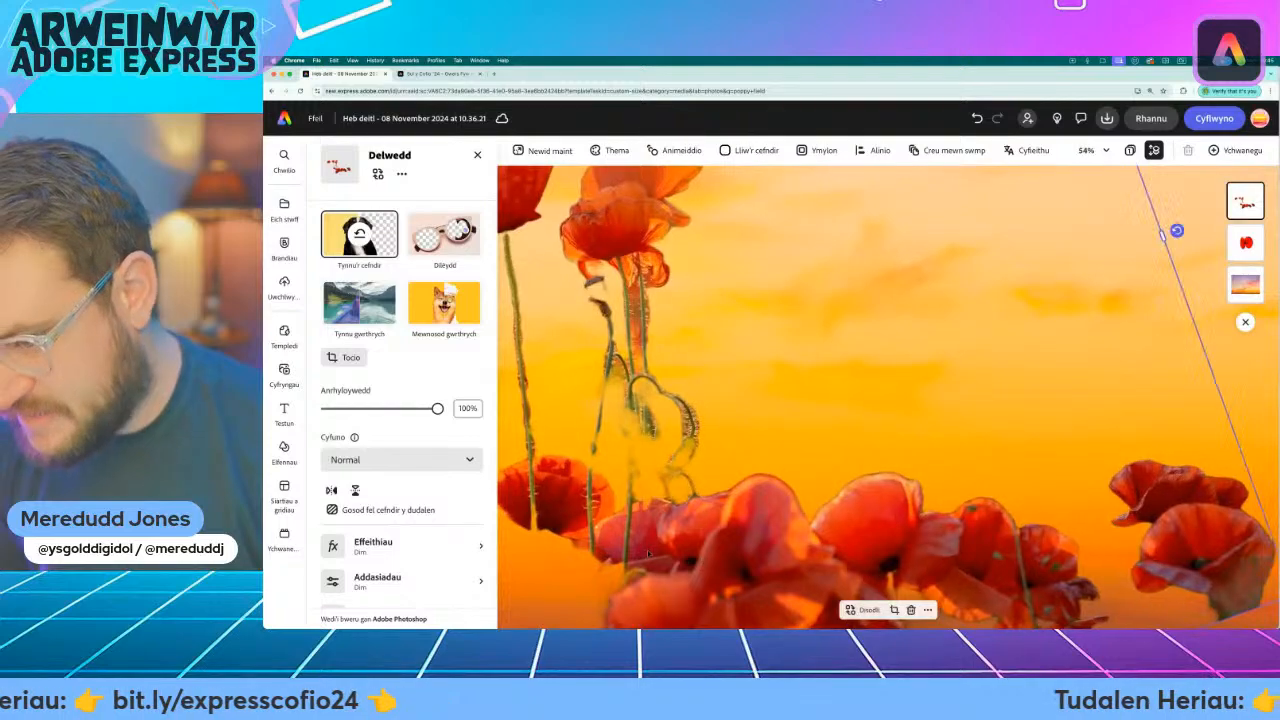
scroll(611, 546, down, 10)
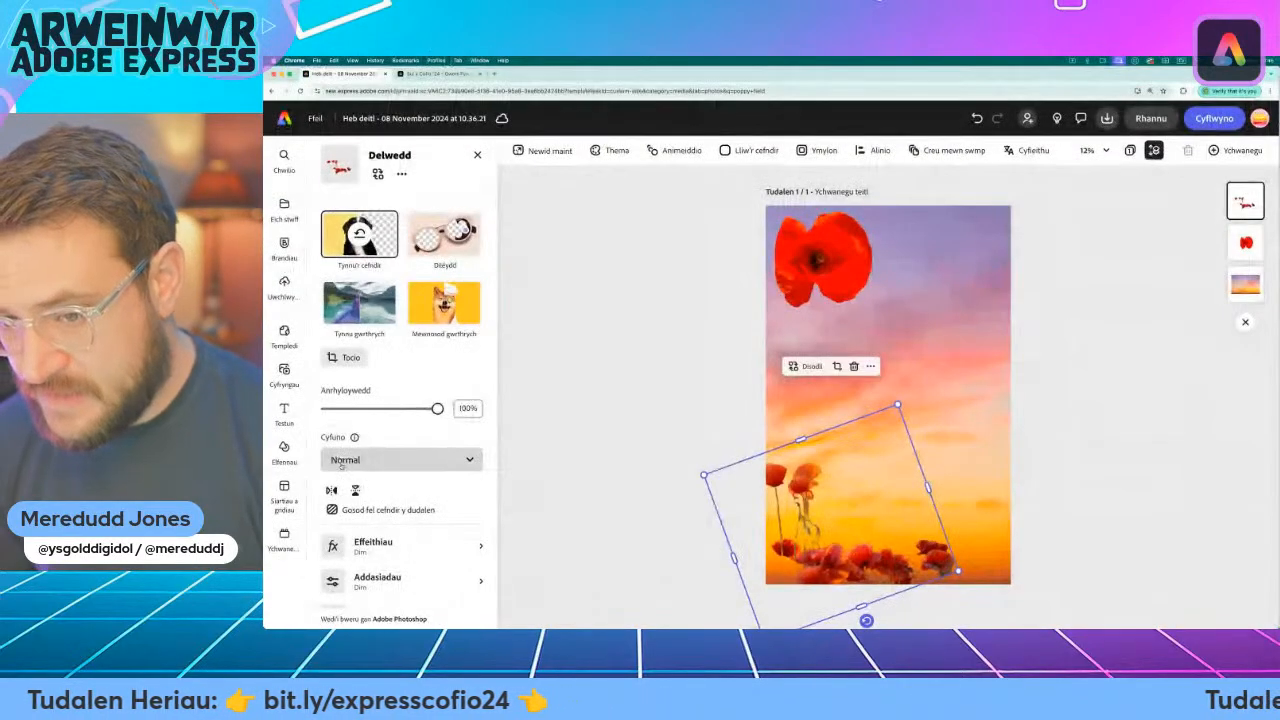
Set the field poppies' blend mode to Lluosogi (Multiply) and lower their opacity to 26%
click(490, 447)
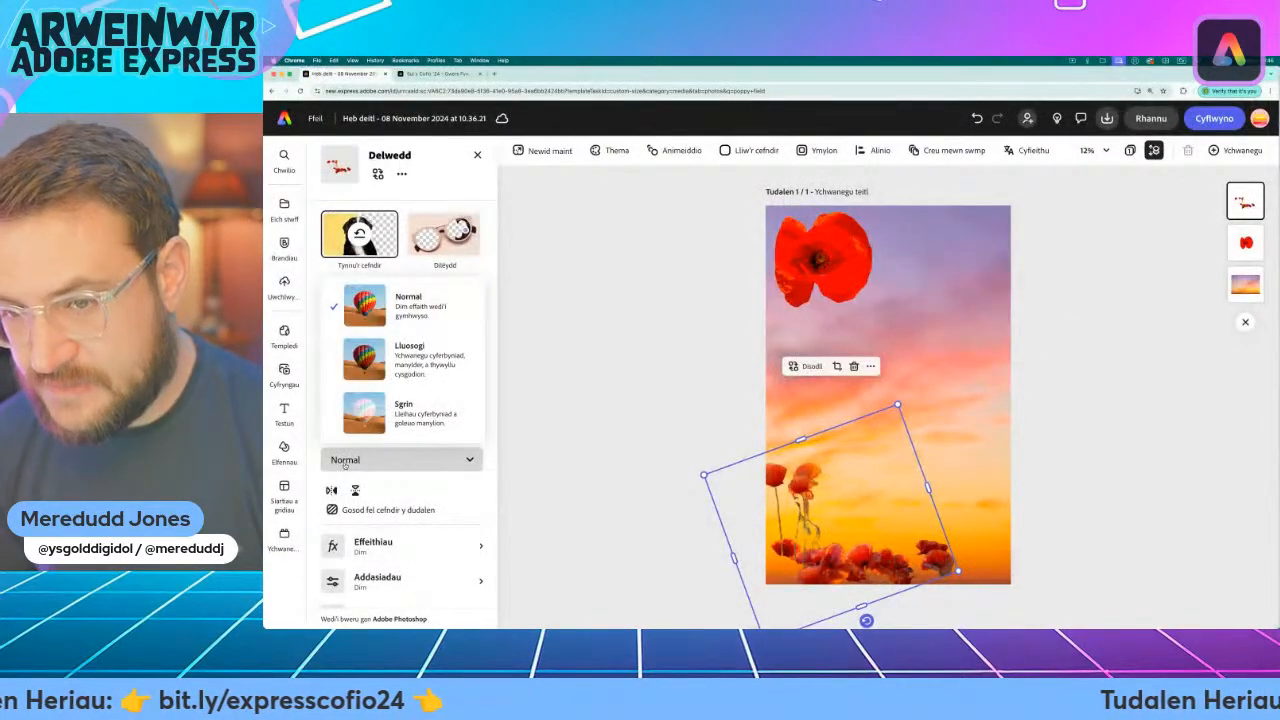
click(444, 368)
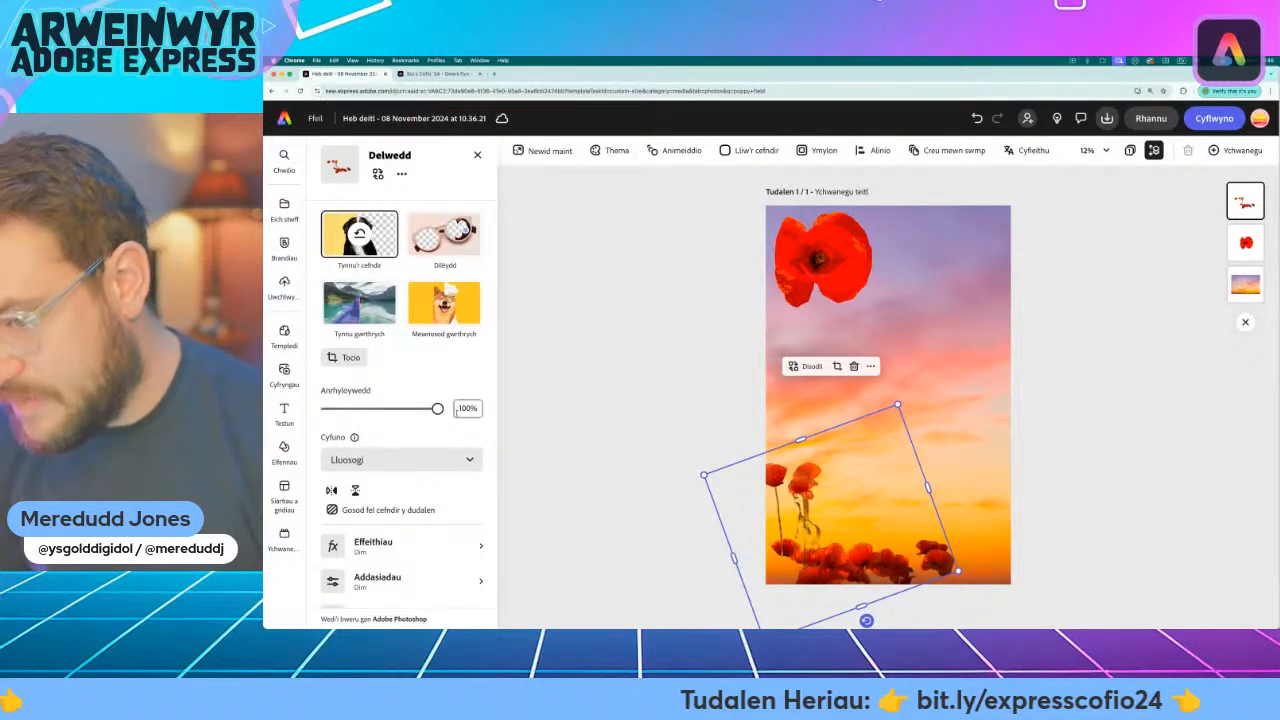
drag(437, 409, 374, 409)
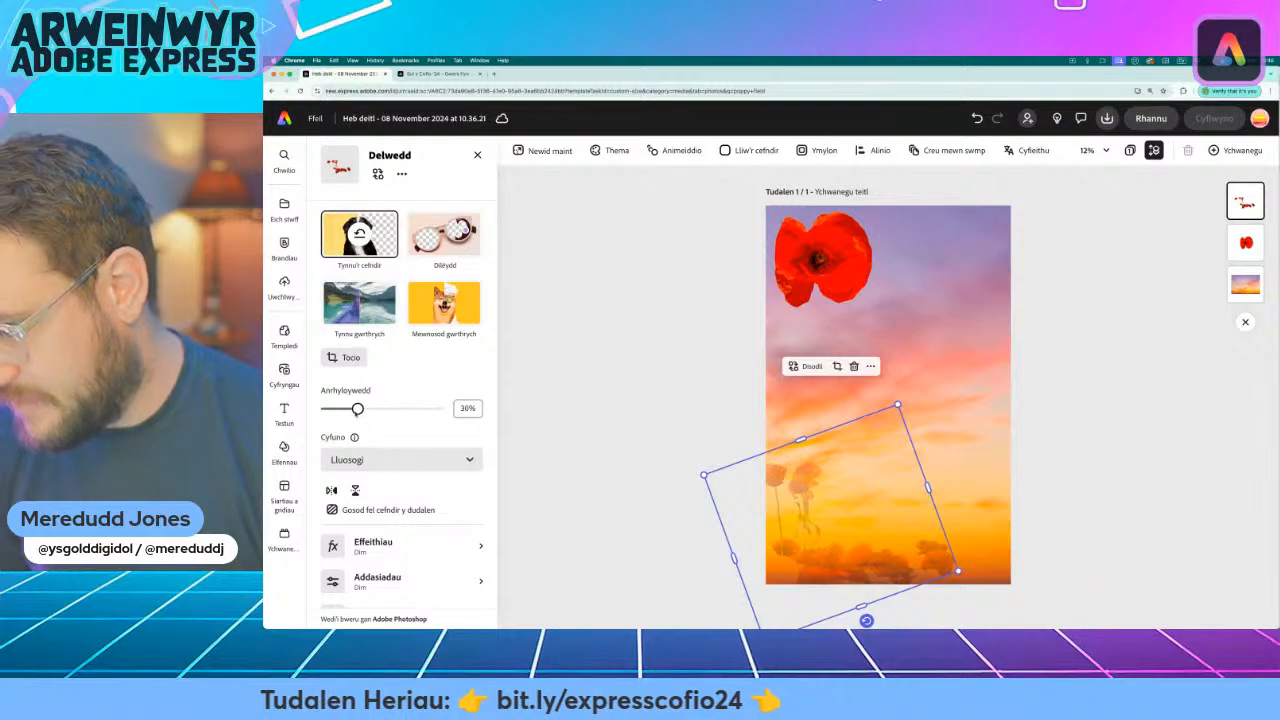
Enlarge the faded field poppies, rotate them further counterclockwise, and position them across the bottom of the page into the lower-right corner
drag(955, 552, 1027, 569)
drag(830, 505, 830, 485)
drag(818, 396, 799, 405)
drag(695, 484, 660, 474)
drag(932, 569, 933, 585)
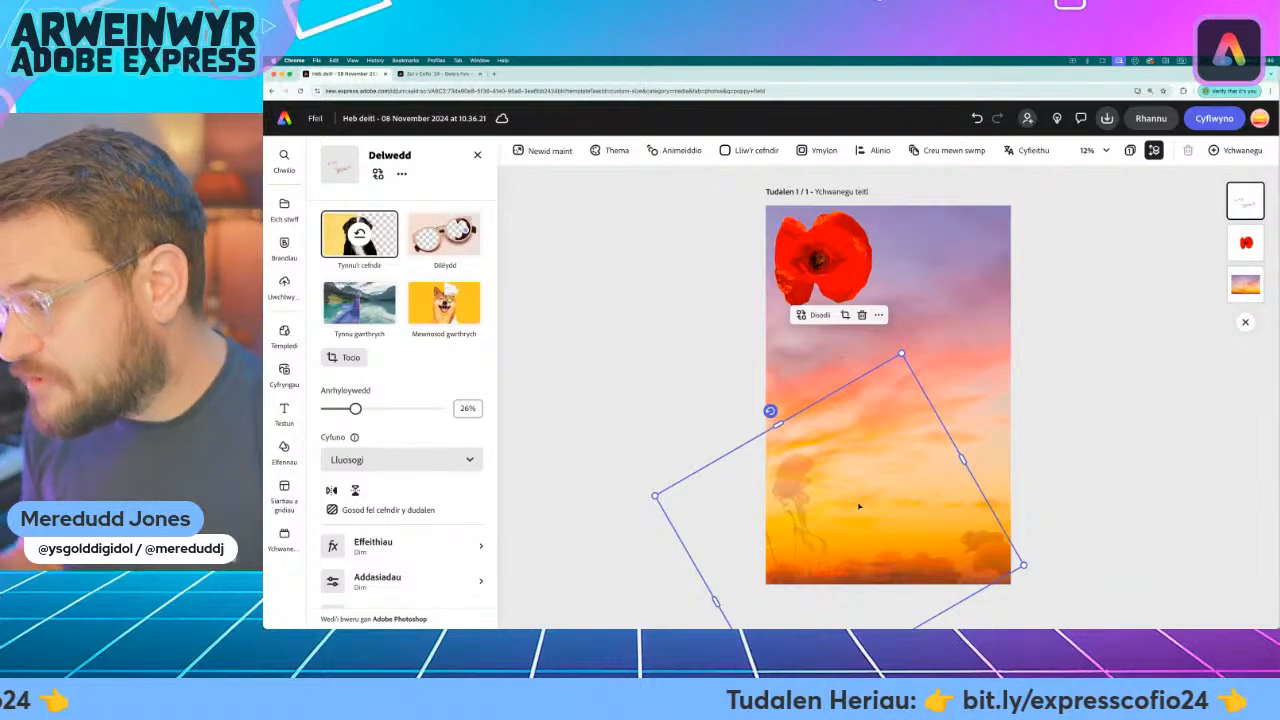
click(609, 420)
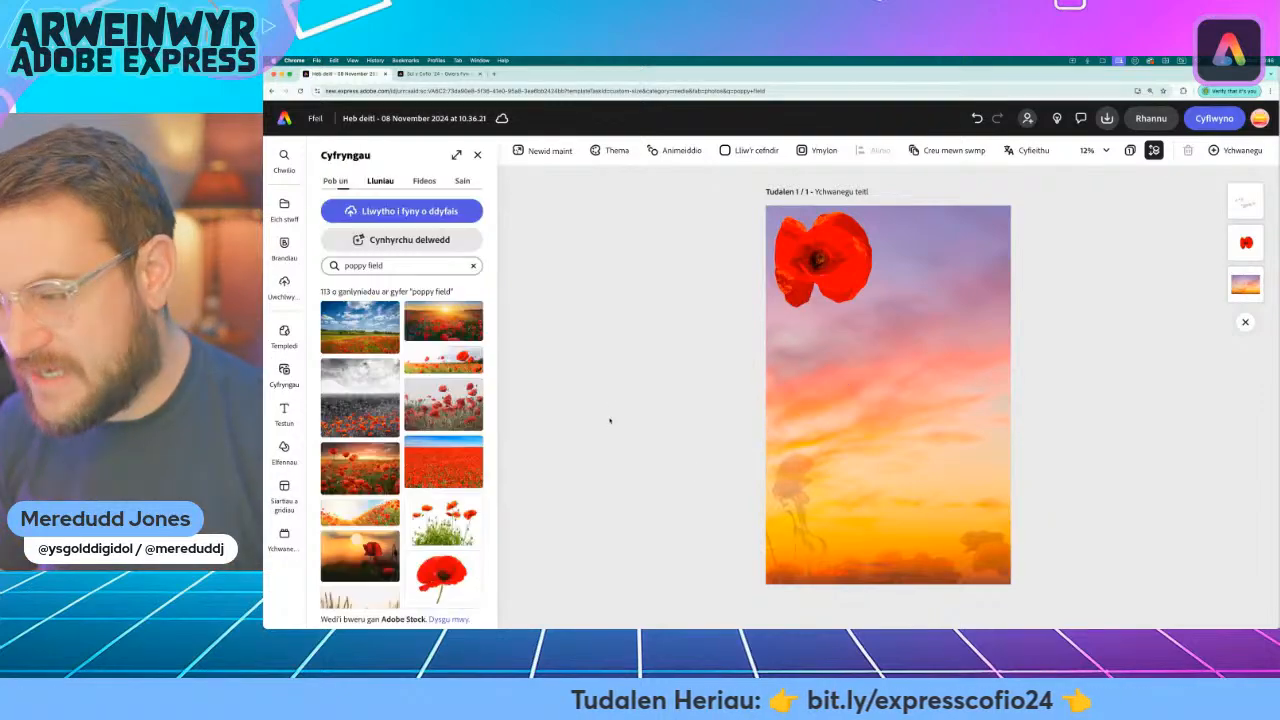
click(884, 562)
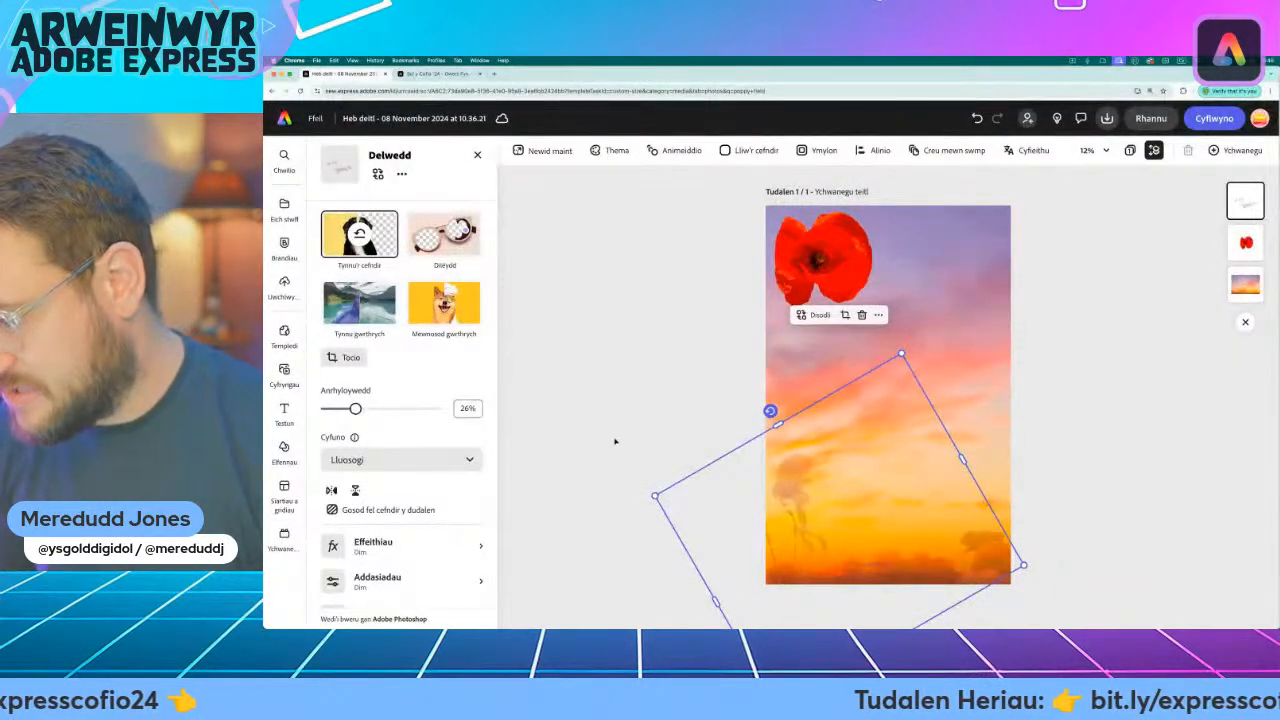
click(615, 441)
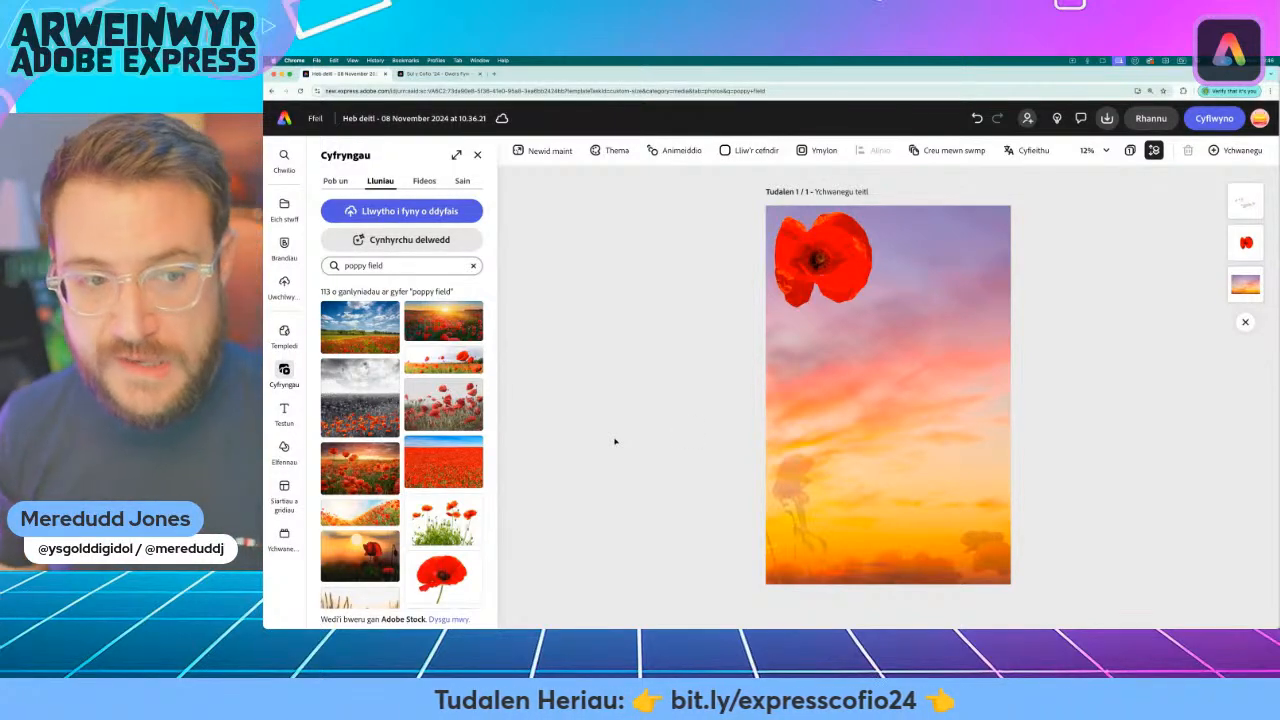
Set the large upper poppy's blend mode to Lluosogi (Multiply) and its opacity to 50%
click(834, 245)
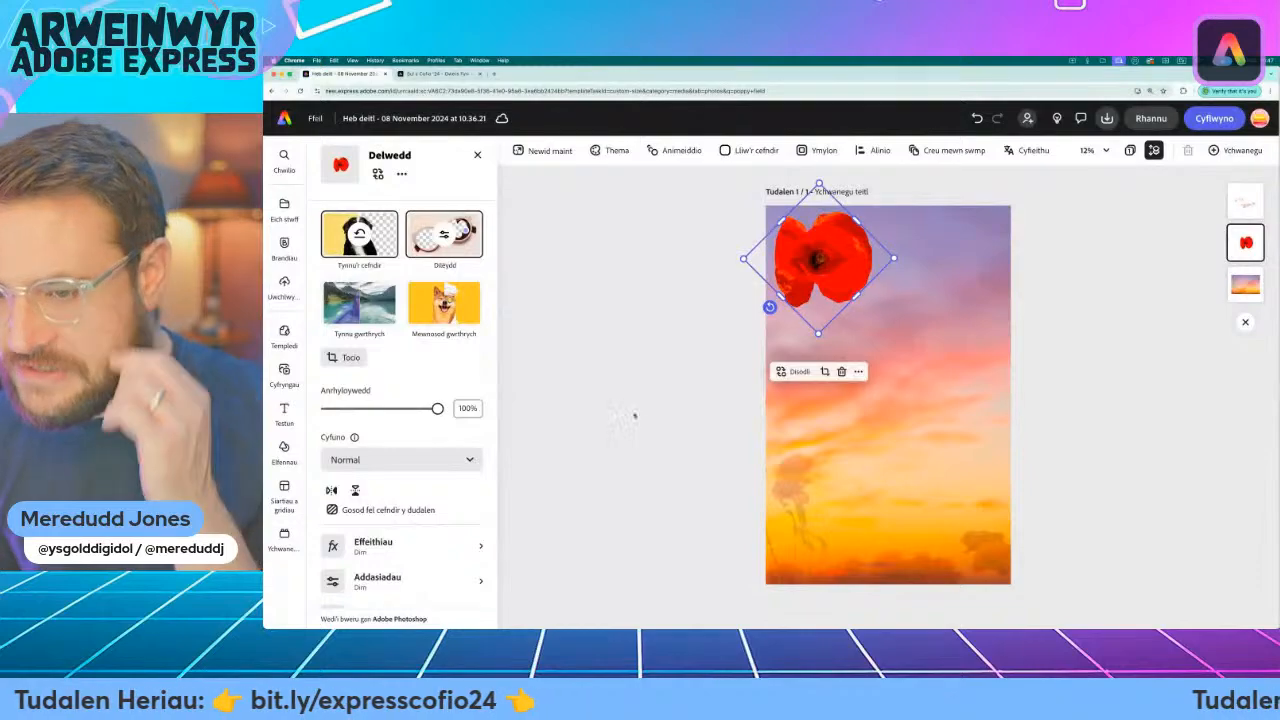
click(450, 461)
click(426, 366)
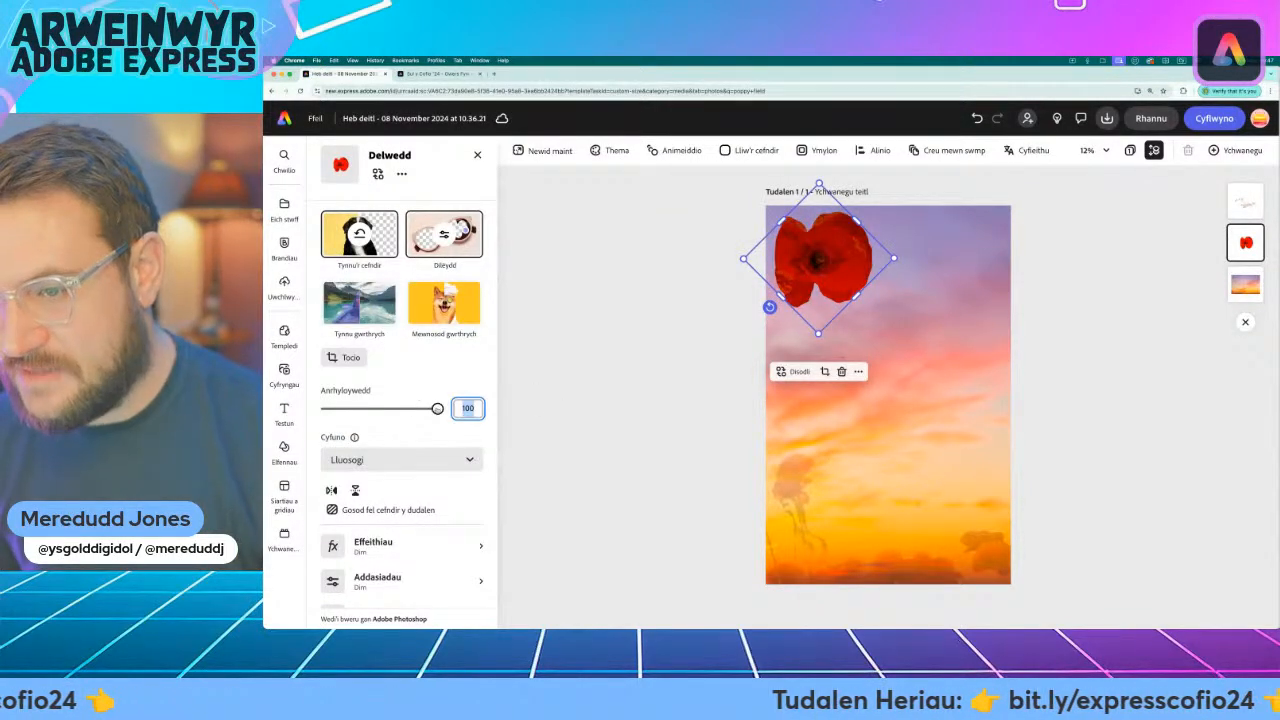
drag(437, 408, 396, 408)
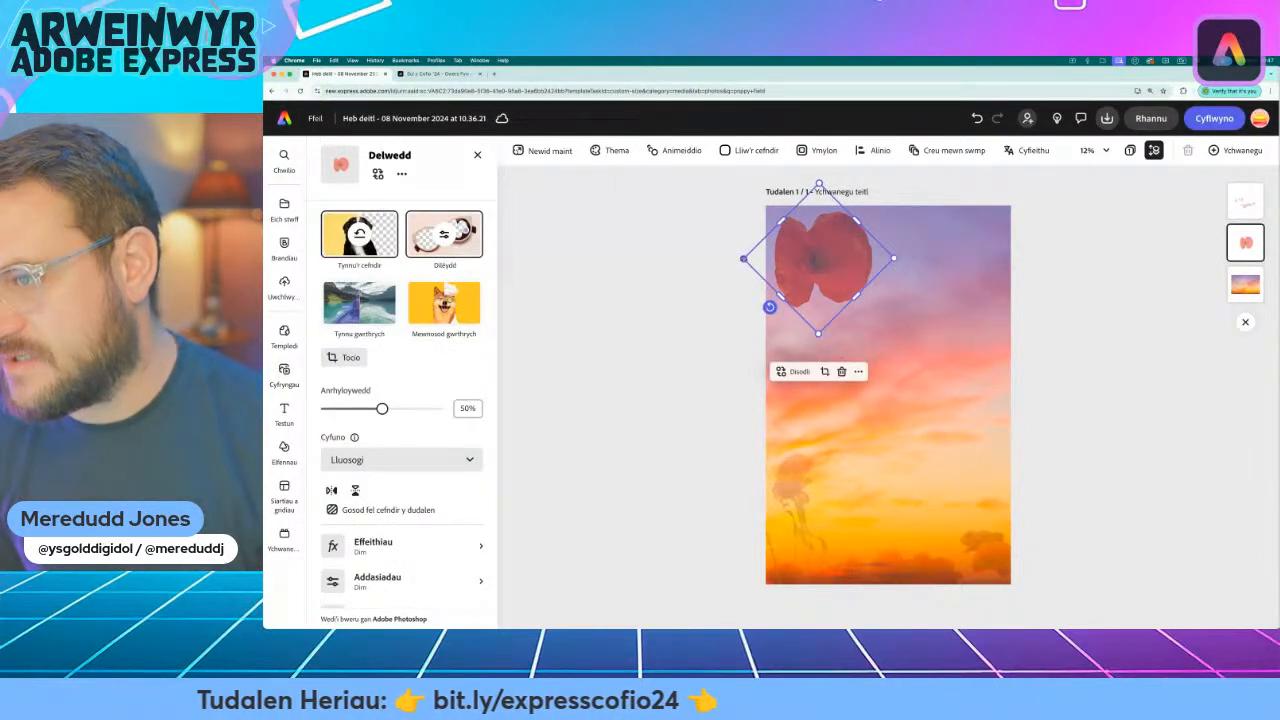
Enlarge the upper poppy, shift it partly off the page's upper-left corner, and rotate it slightly clockwise
drag(744, 259, 708, 258)
drag(833, 298, 823, 282)
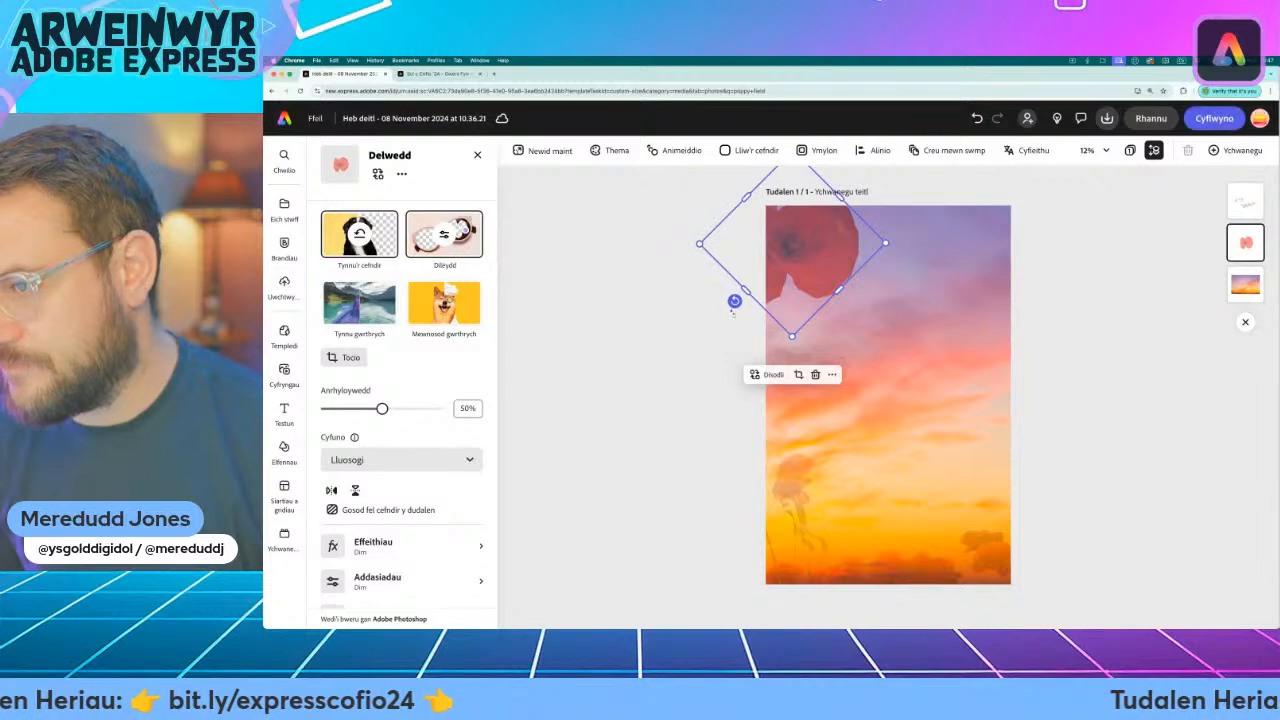
drag(734, 301, 720, 283)
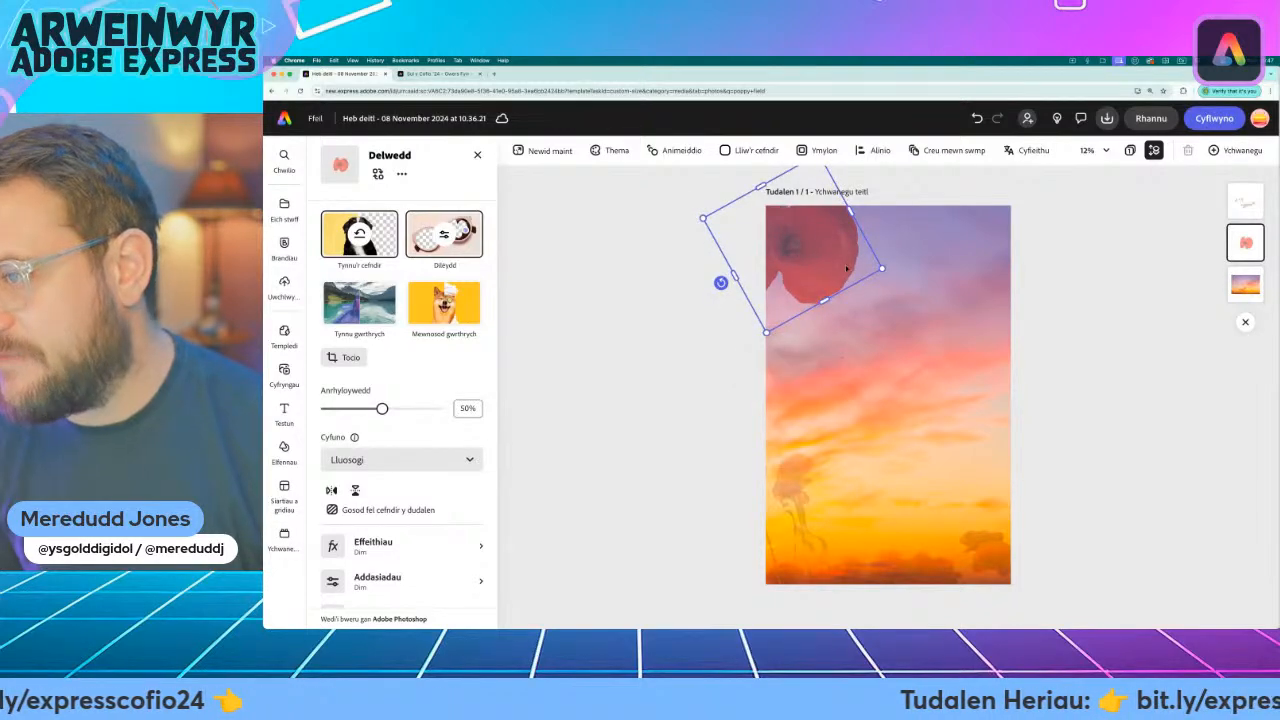
drag(846, 269, 850, 273)
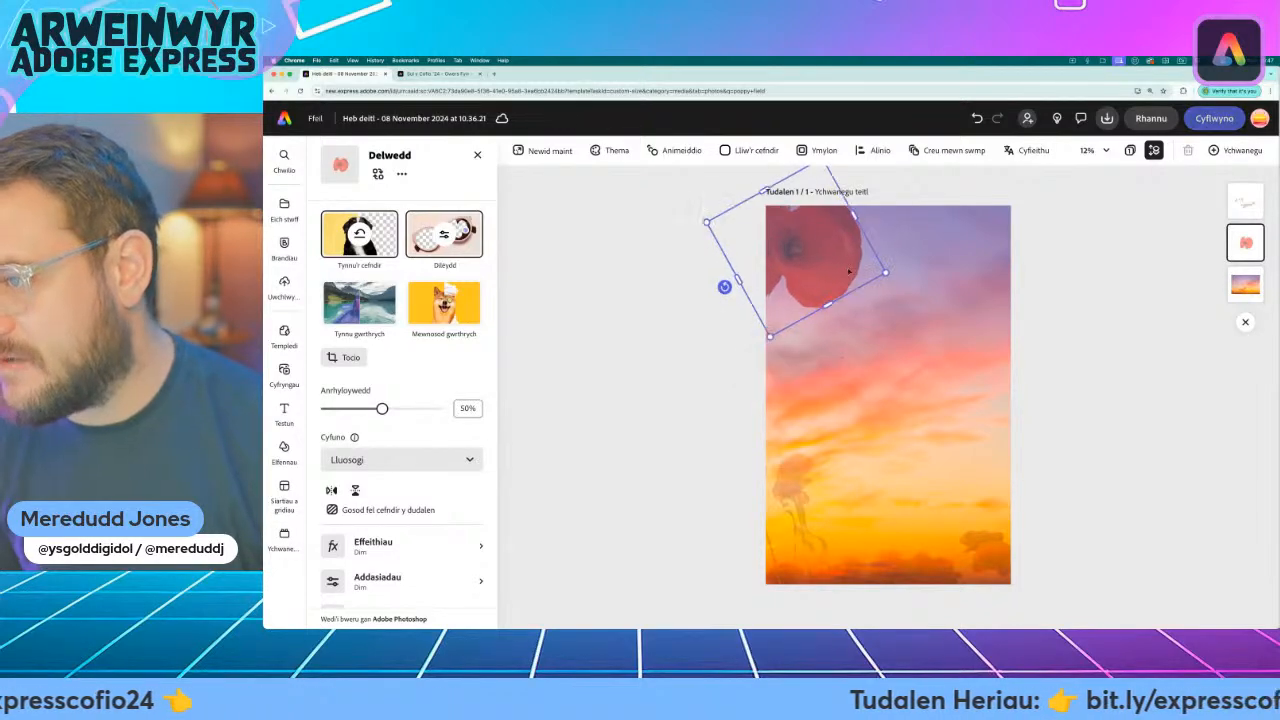
click(605, 489)
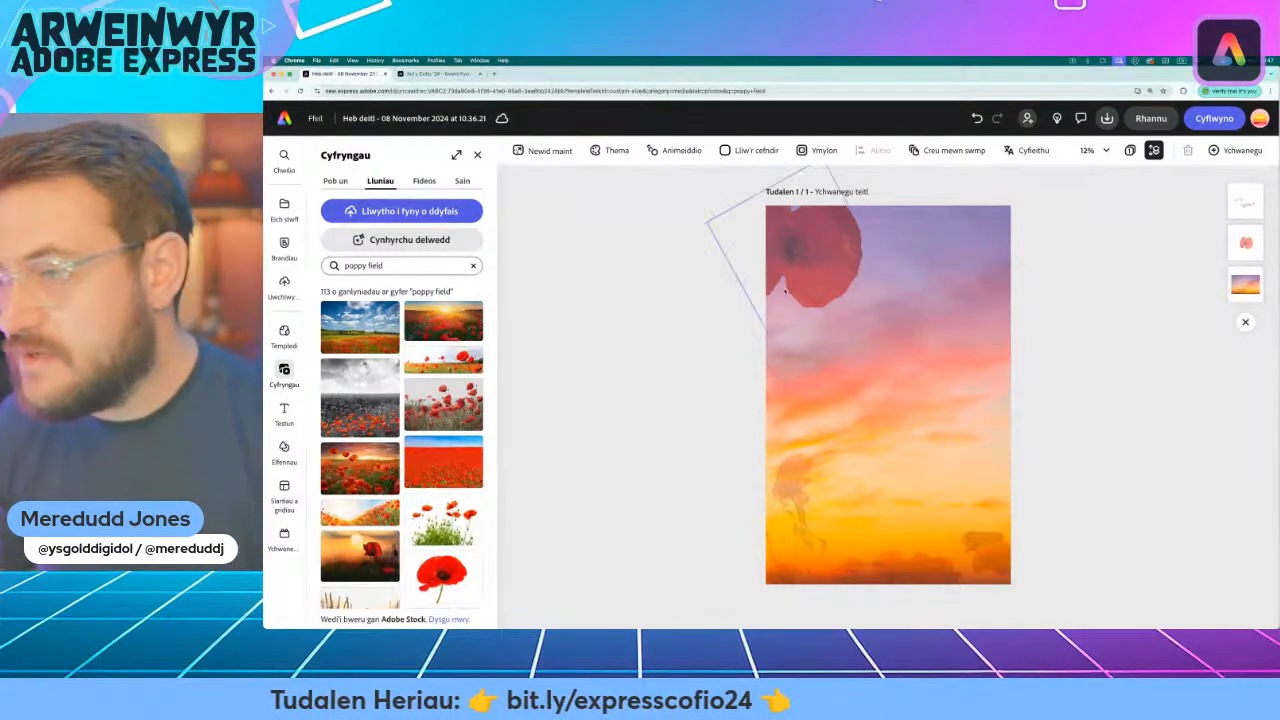
Blur the upper poppy with the Cymylu (Blur) adjustment at about 60, and deselect it
click(805, 255)
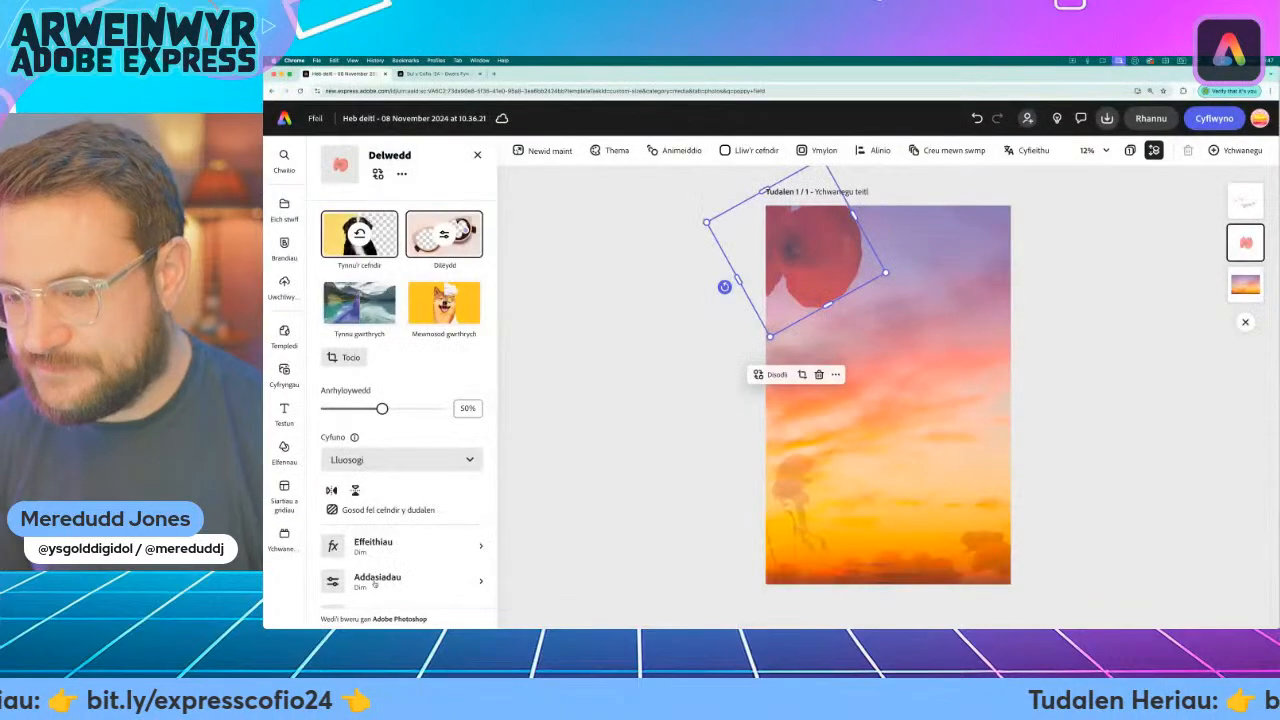
click(474, 578)
scroll(392, 428, down, 2)
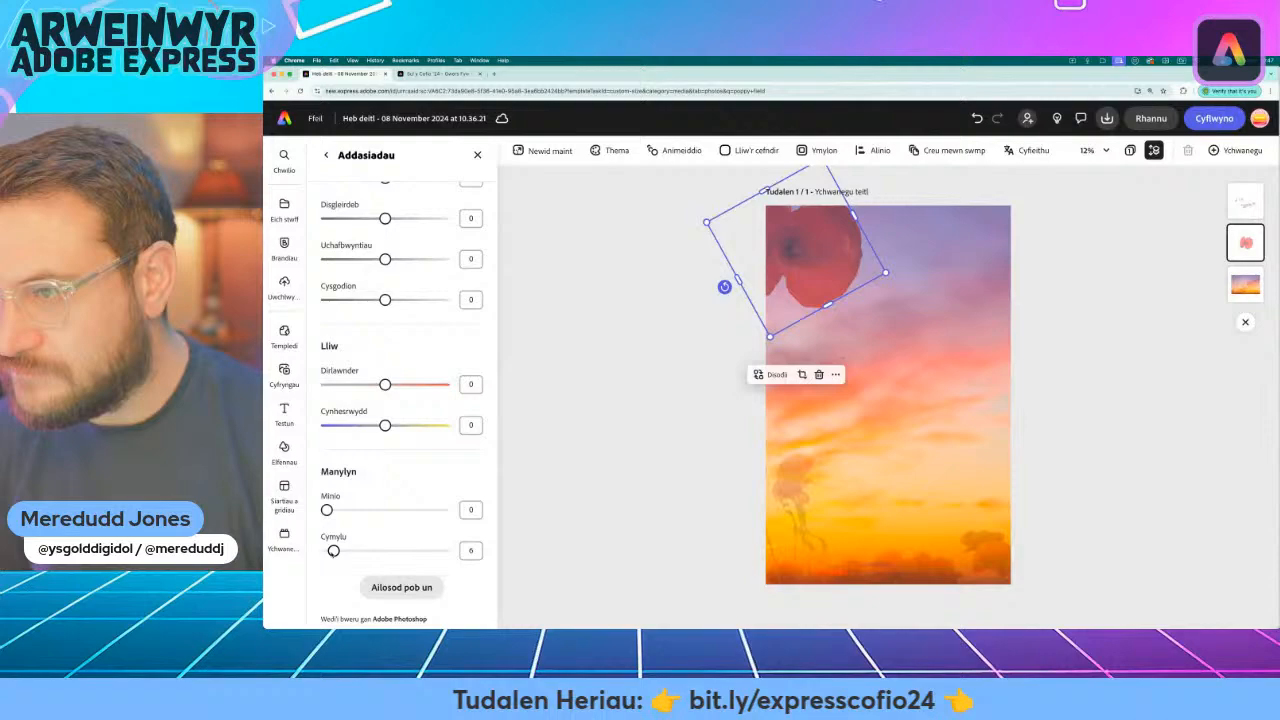
drag(333, 550, 435, 550)
drag(417, 550, 374, 550)
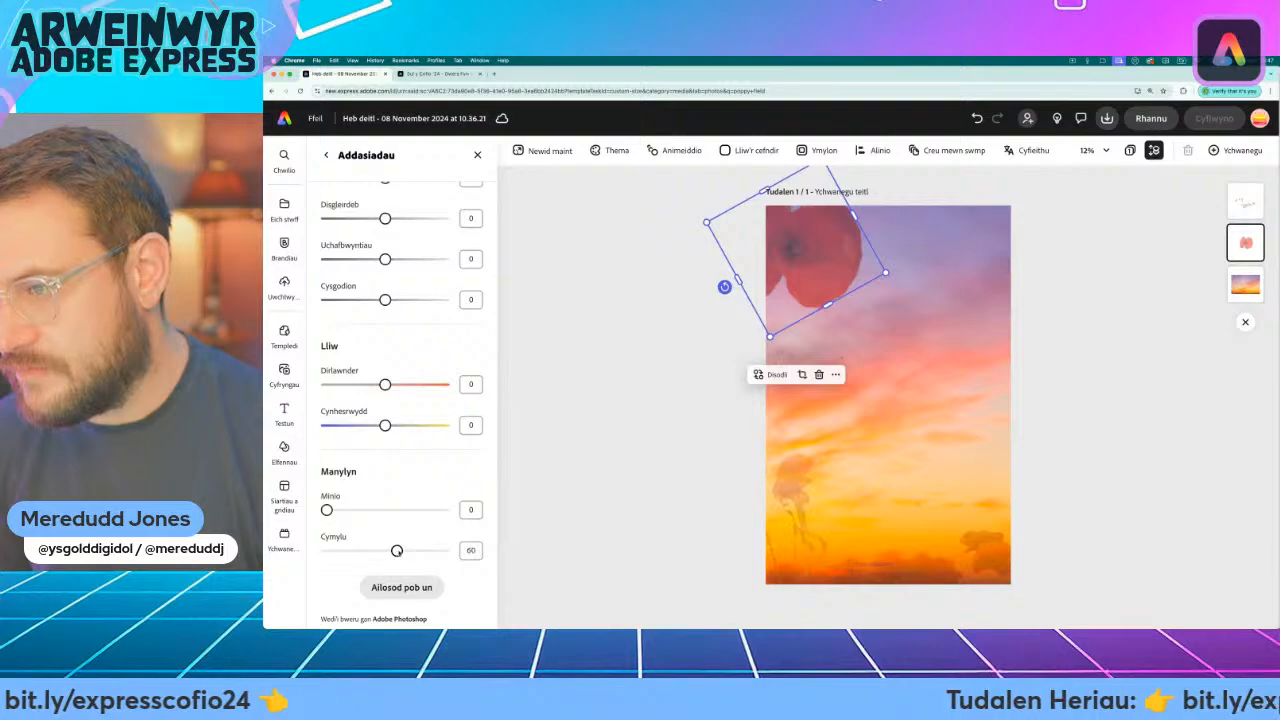
click(622, 485)
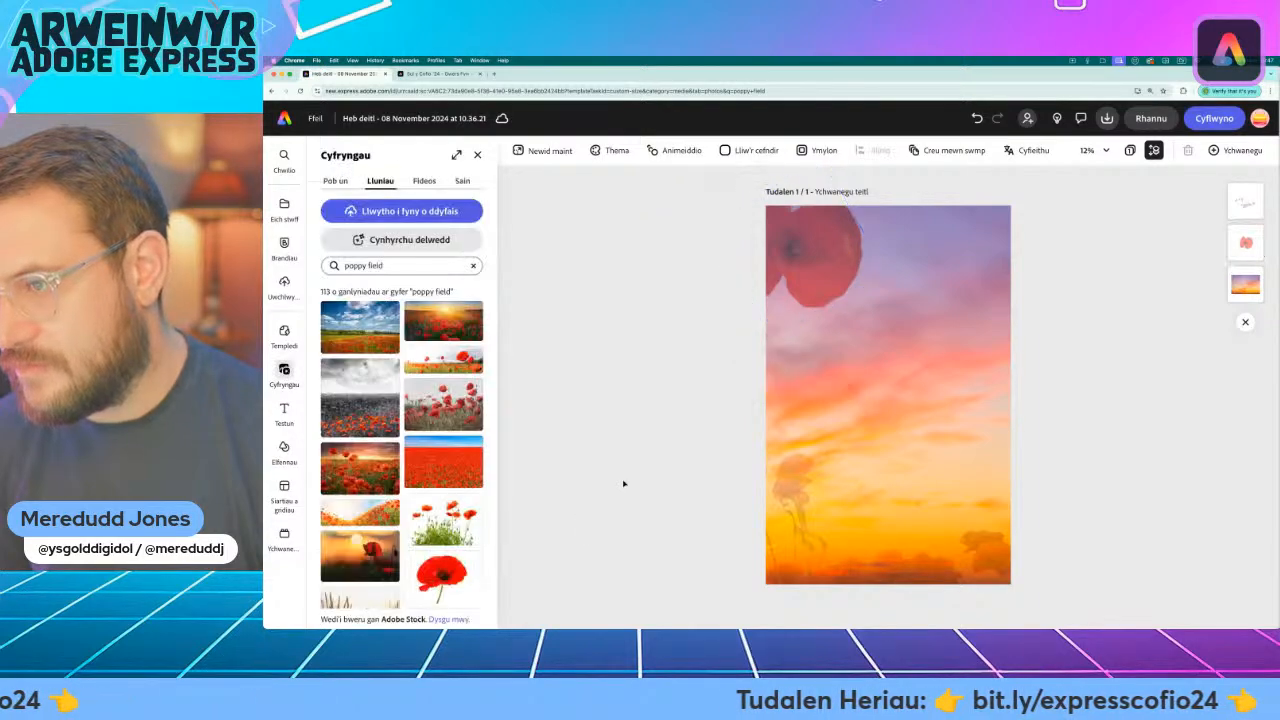
Blur the faded field poppies at the bottom of the page with the Cymylu (Blur) adjustment at about 65, and deselect them
click(795, 485)
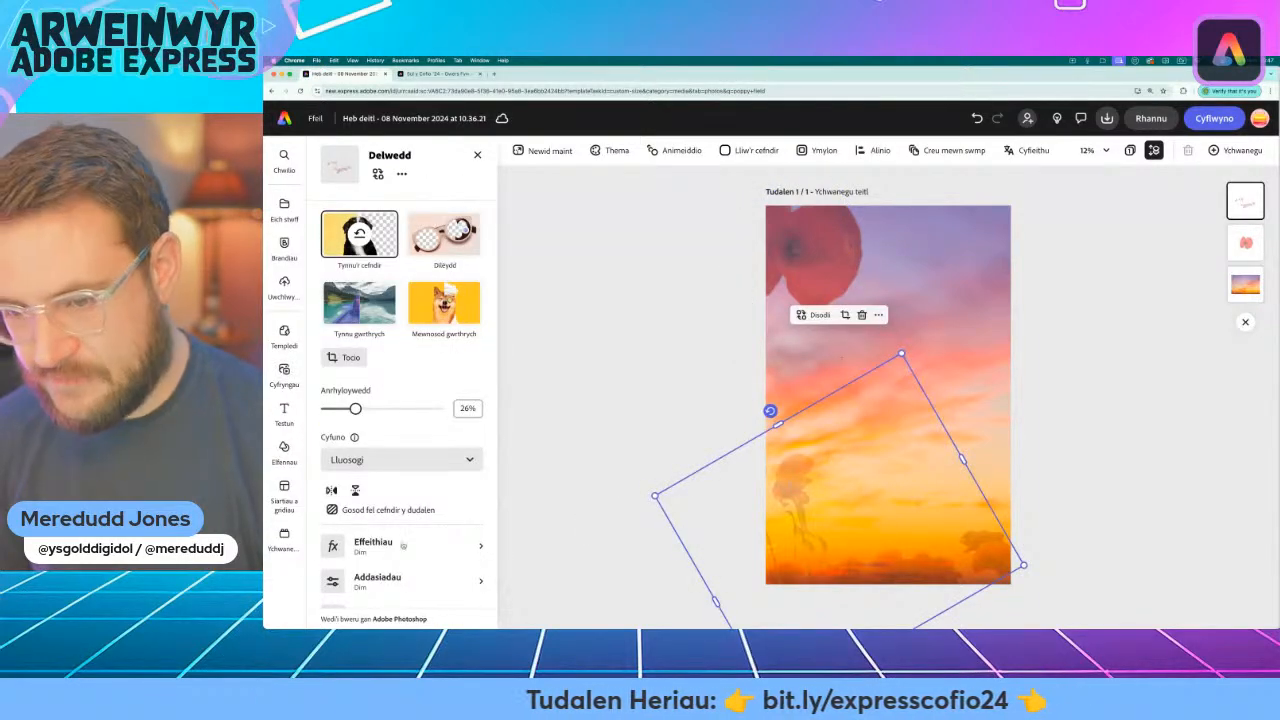
scroll(411, 545, down, 2)
click(383, 580)
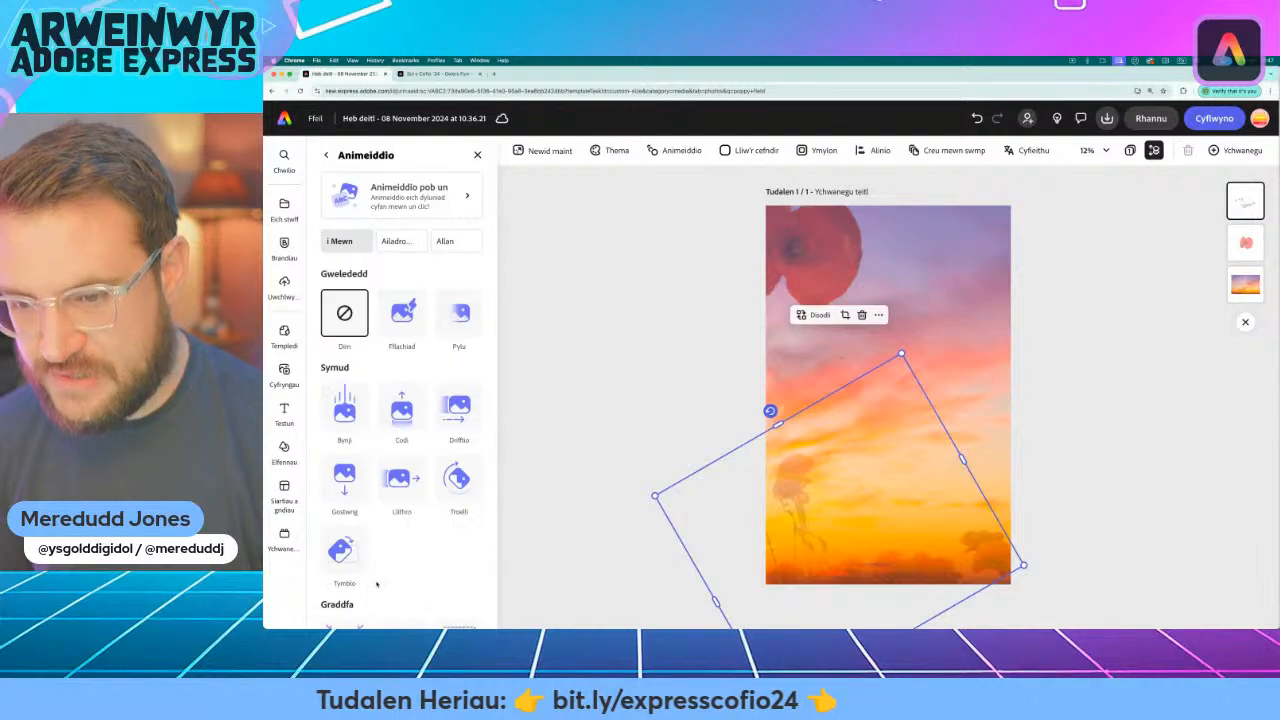
click(325, 155)
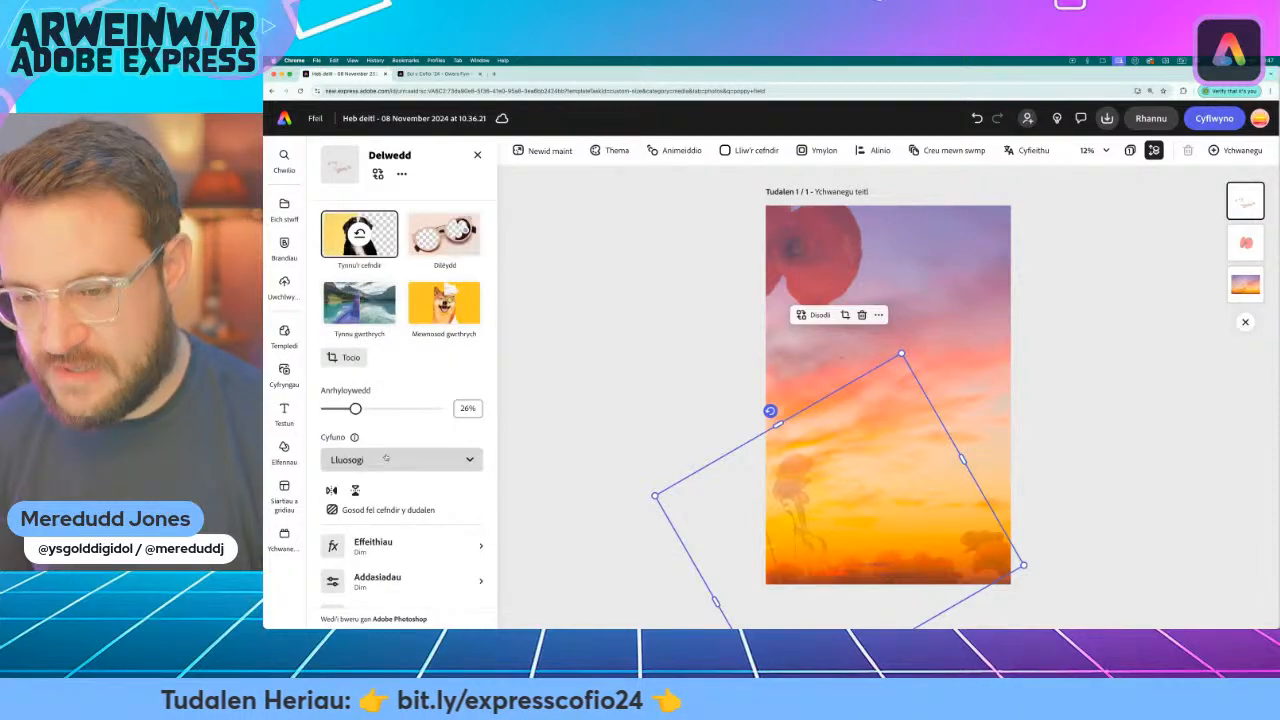
scroll(396, 548, down, 1)
click(396, 548)
scroll(396, 548, down, 4)
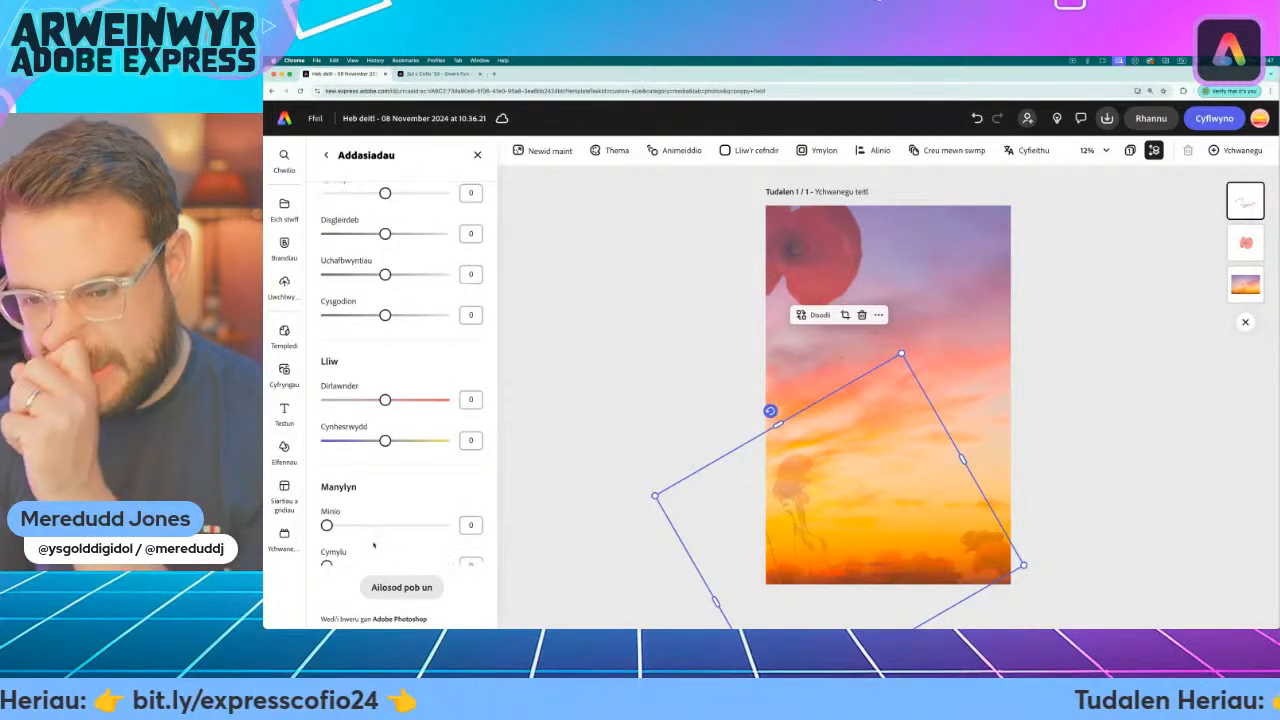
drag(326, 550, 331, 550)
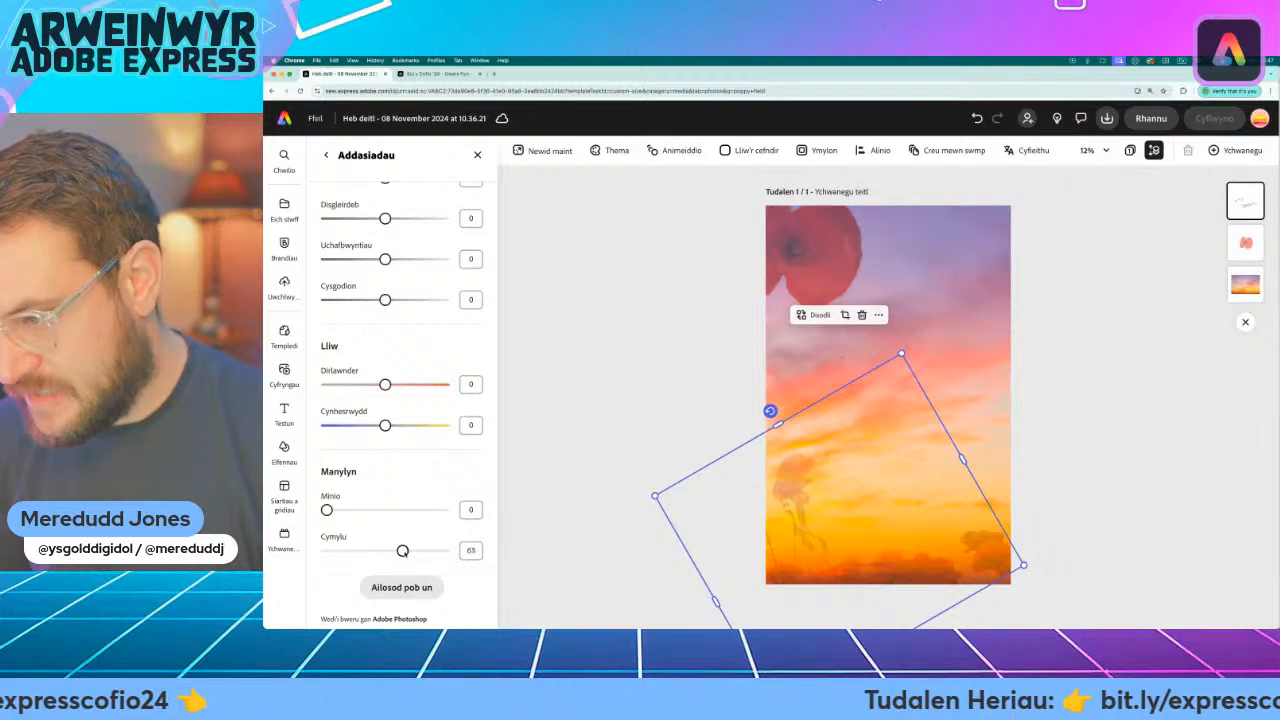
click(600, 366)
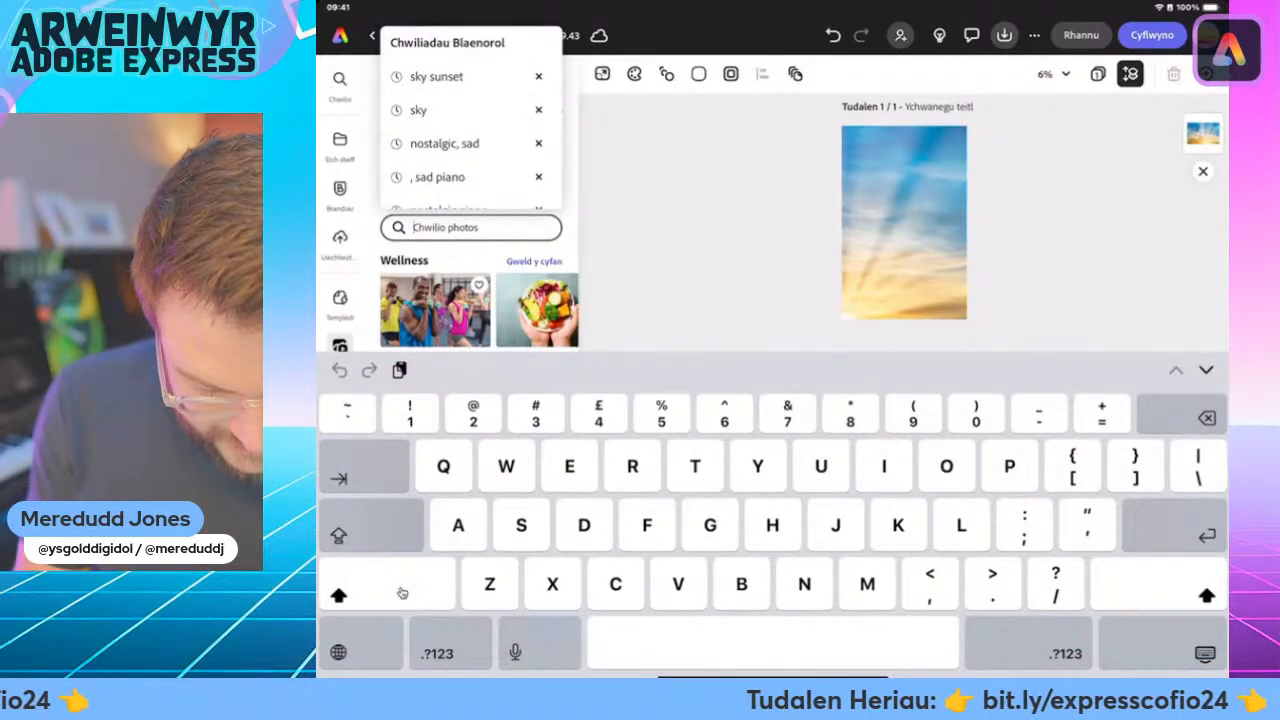
In the iPad version of Adobe Express, search the photos for "Poppy" and add the round, front-facing red poppy to the page
text(Poppy)
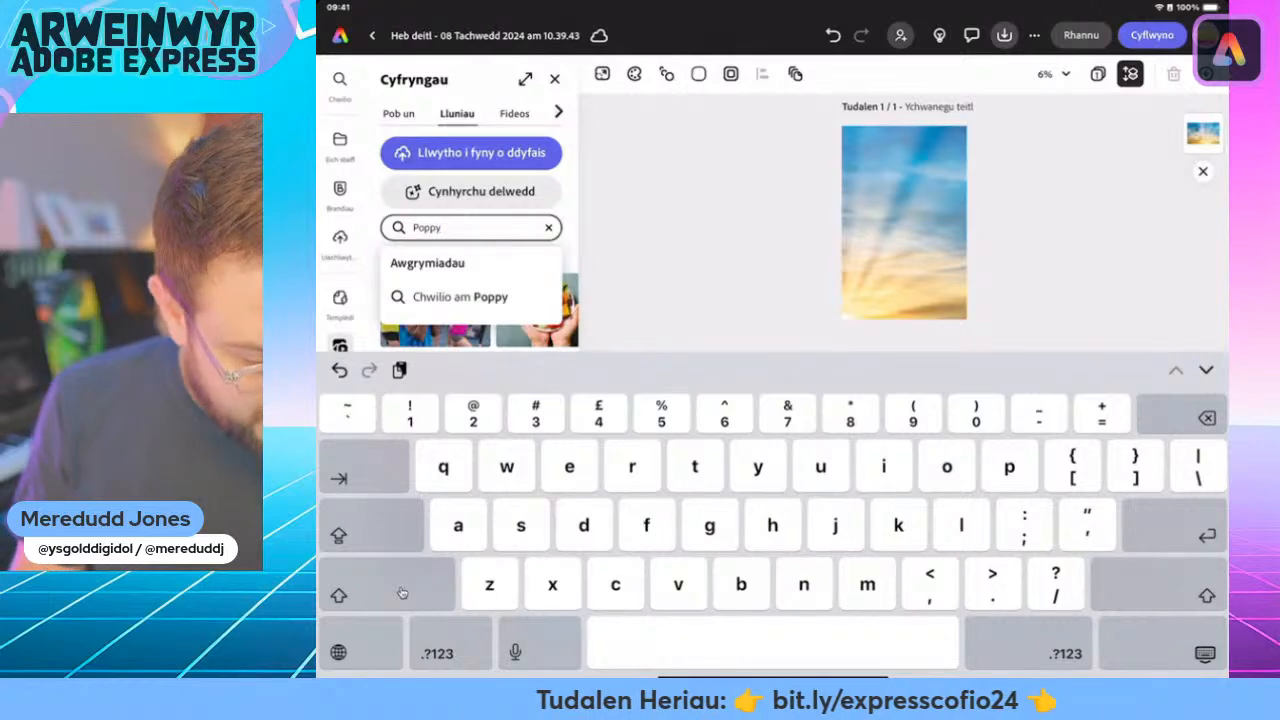
key(Return)
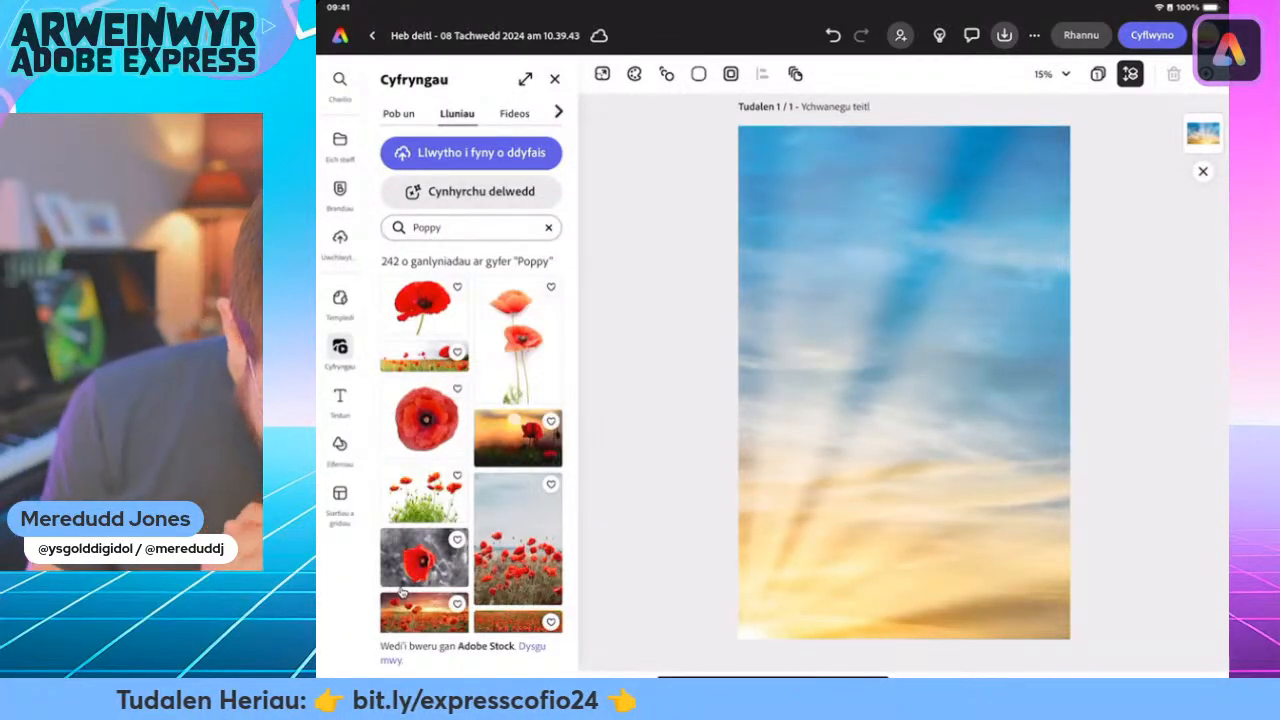
click(425, 418)
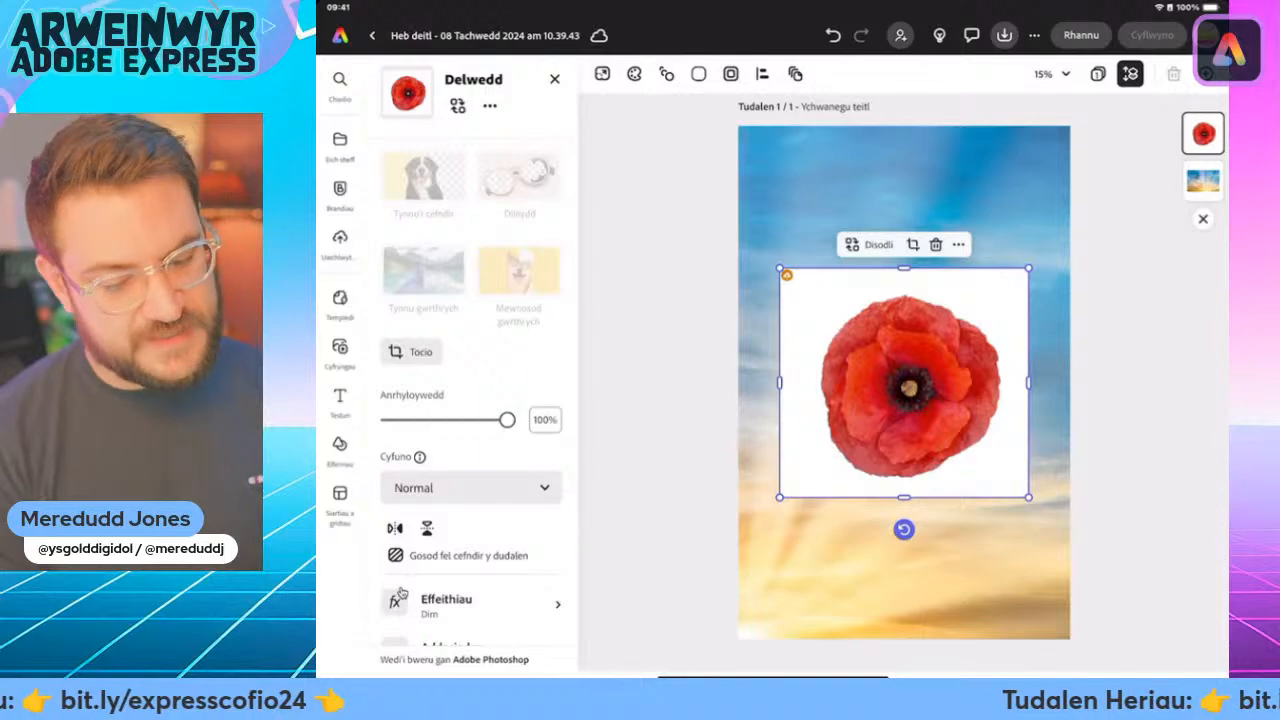
Remove the white background from the red poppy and keep the cut-out selected
key(Escape)
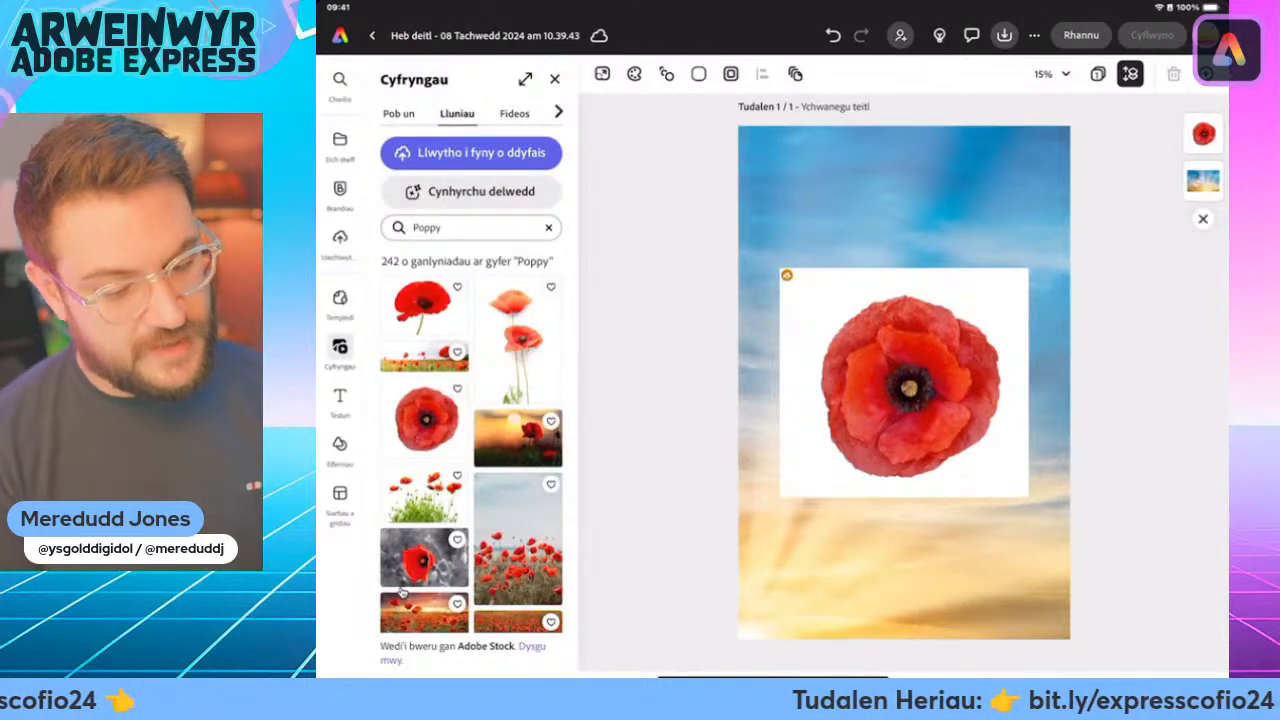
key(Tab)
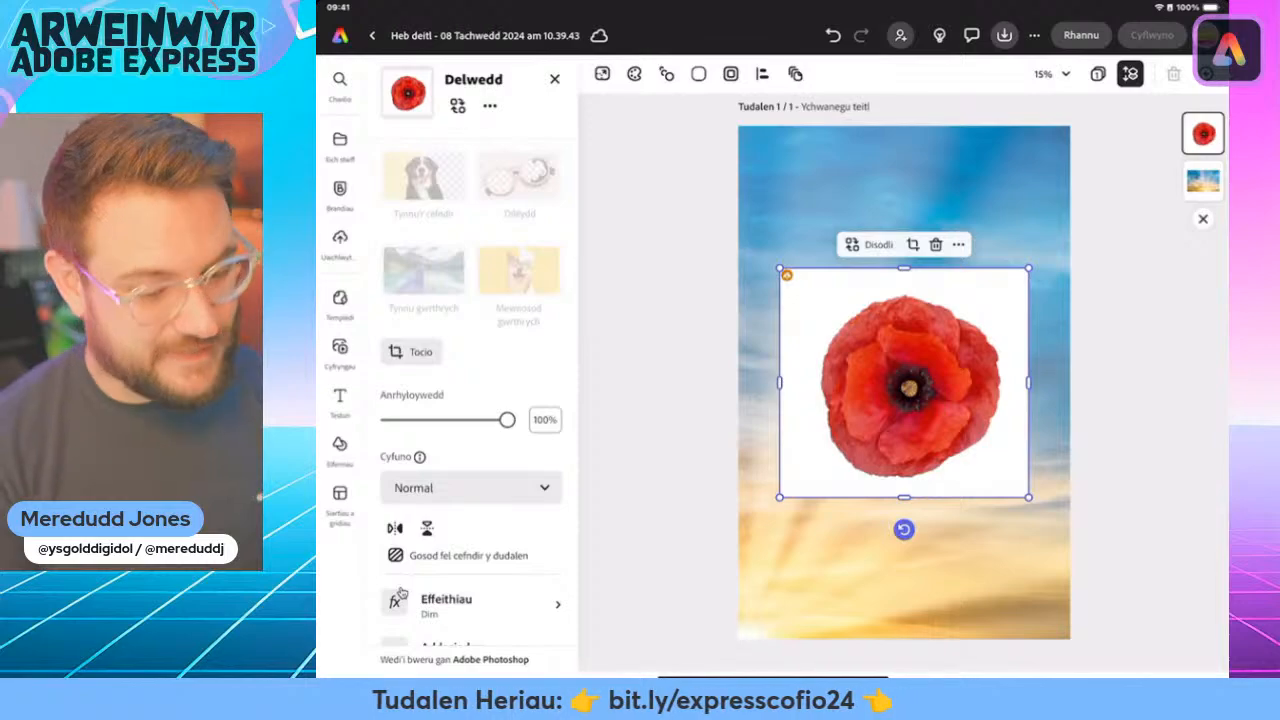
key(Escape)
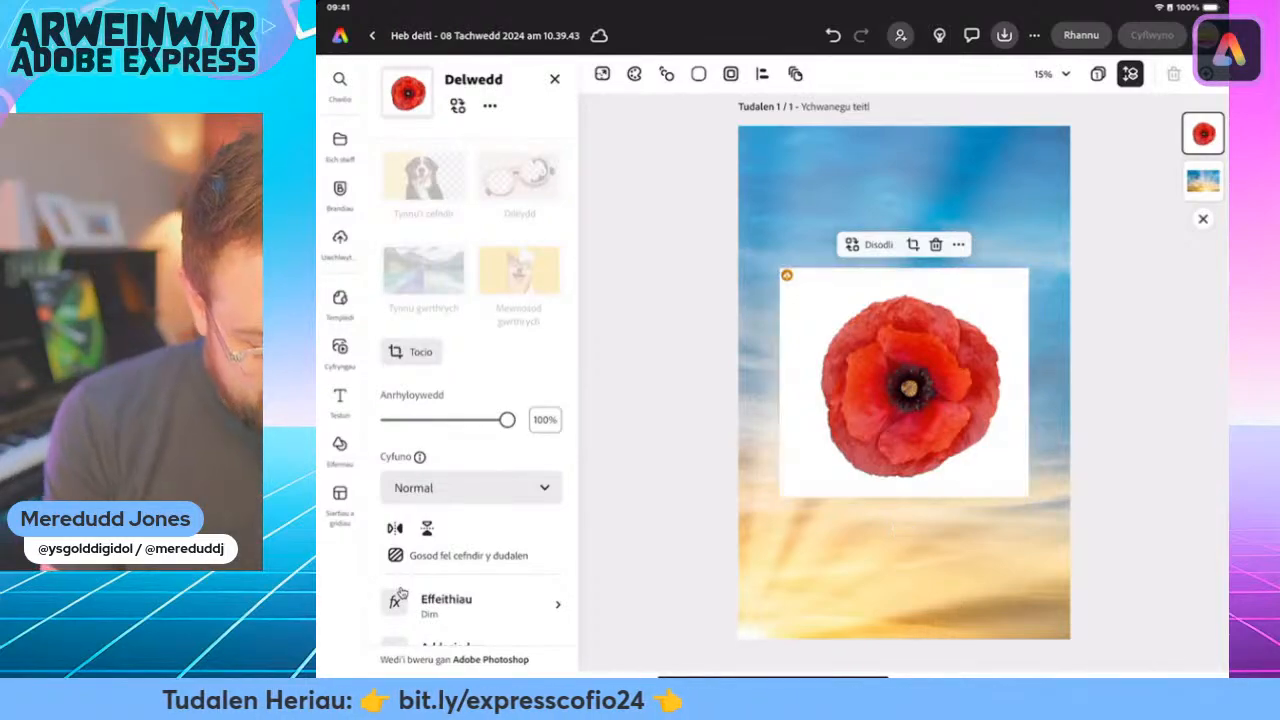
key(Tab)
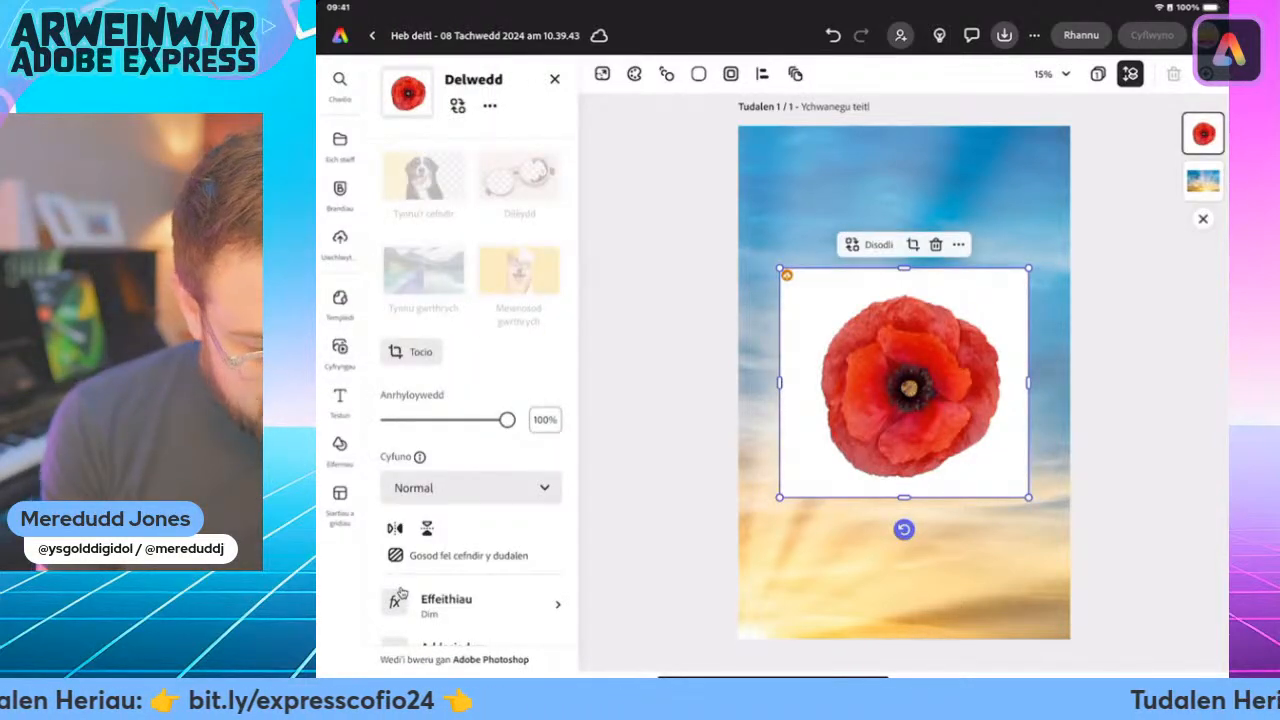
key(Escape)
key(Tab)
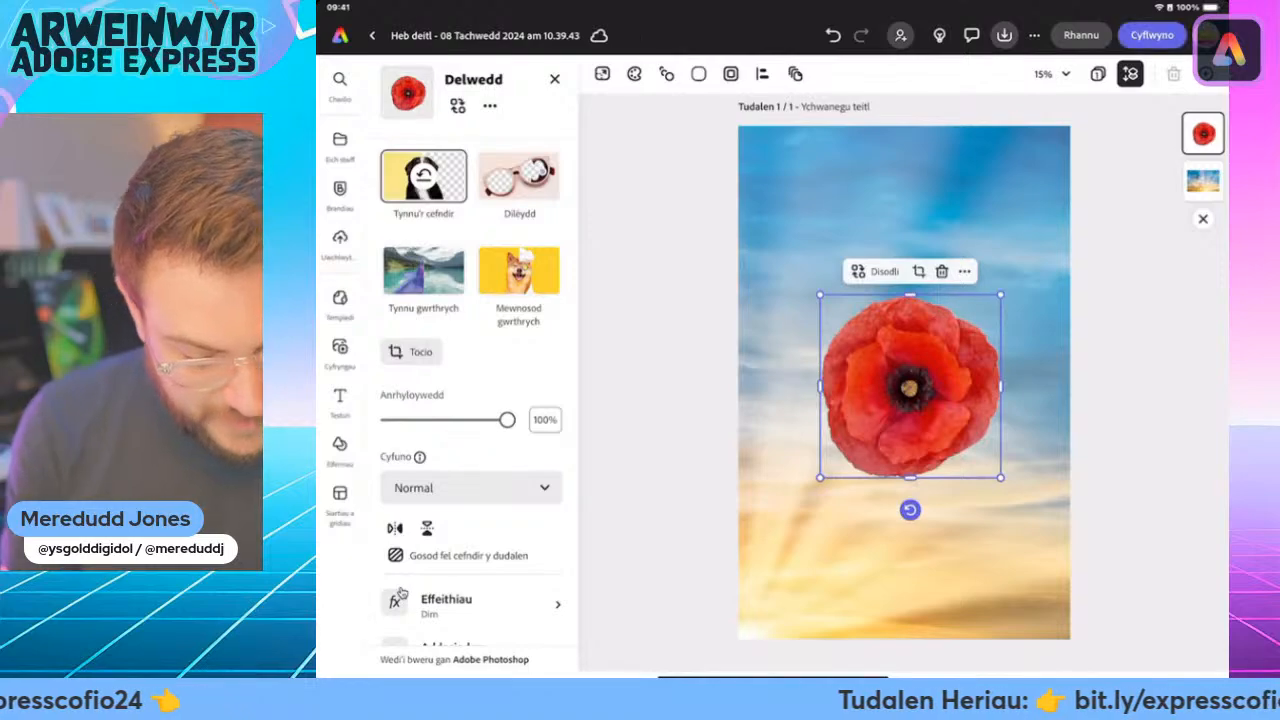
Resize the cut-out poppy to about half the page width and position it partly off the page's upper-right corner
drag(910, 386, 1010, 194)
drag(920, 285, 982, 220)
drag(1030, 165, 1008, 220)
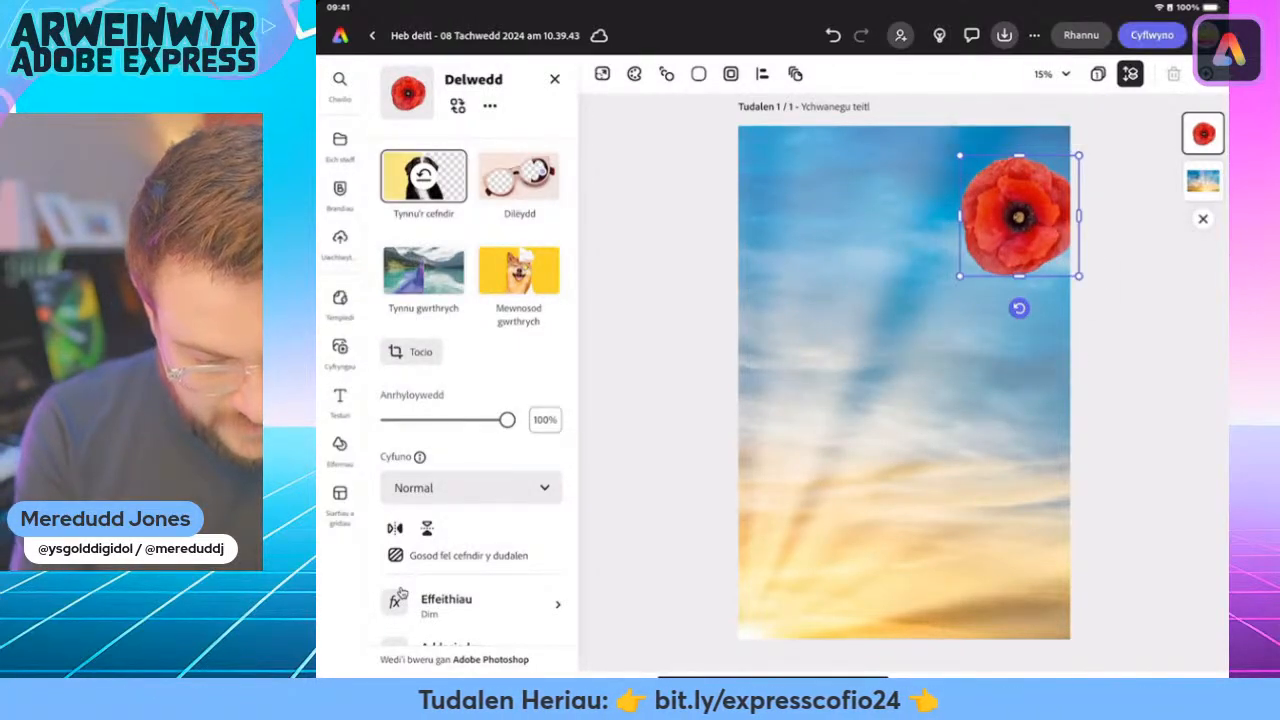
drag(960, 155, 913, 109)
drag(996, 193, 1008, 195)
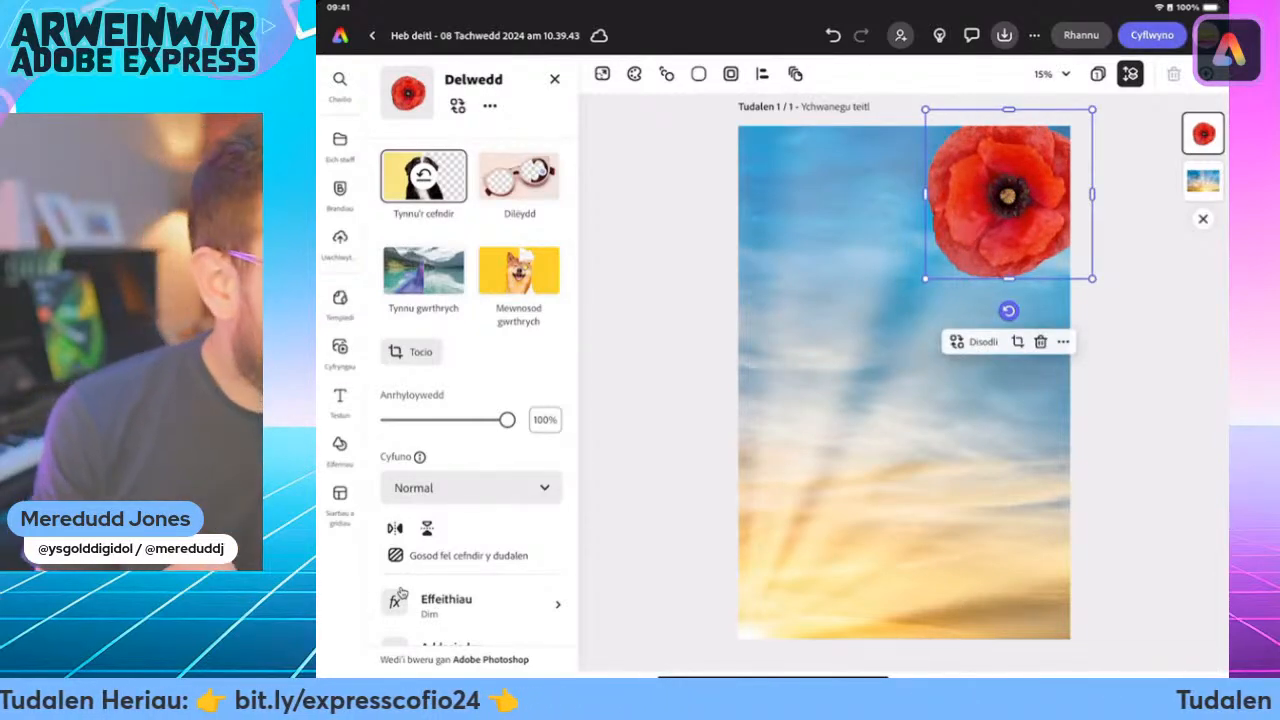
Set the corner poppy's blend mode to Lluosogi (Multiply) and its opacity to 59%
click(470, 487)
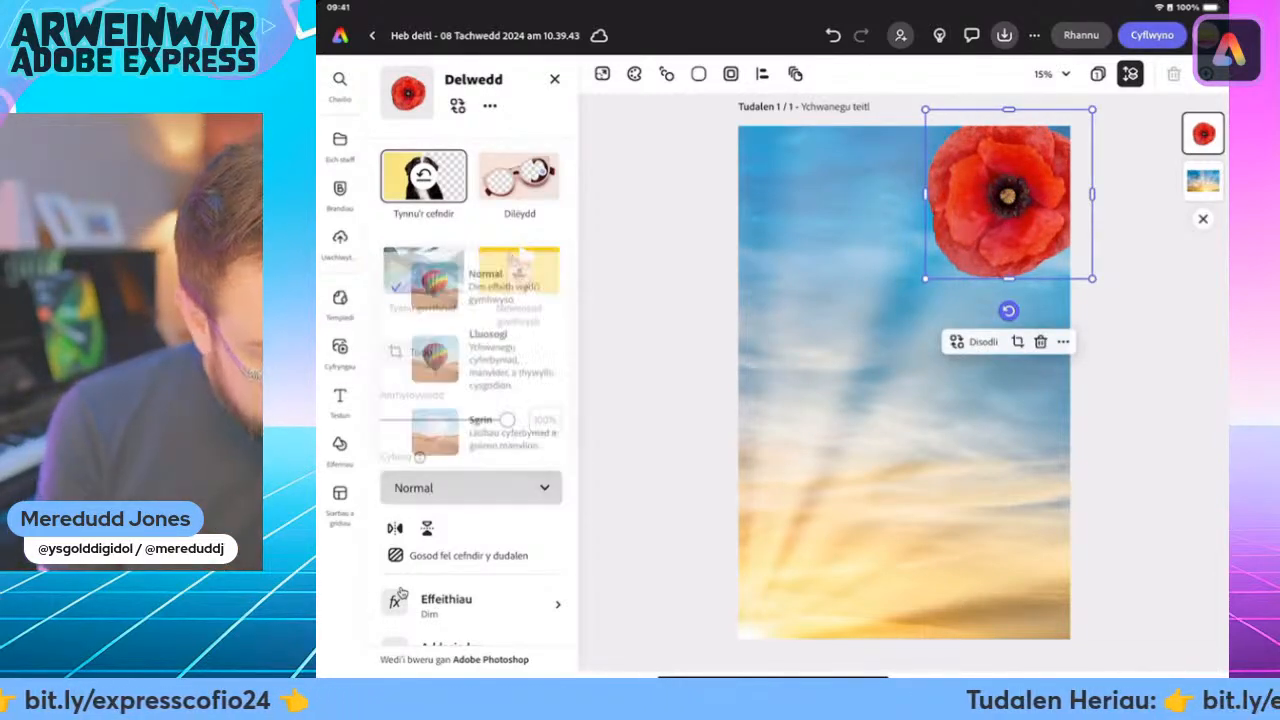
click(485, 357)
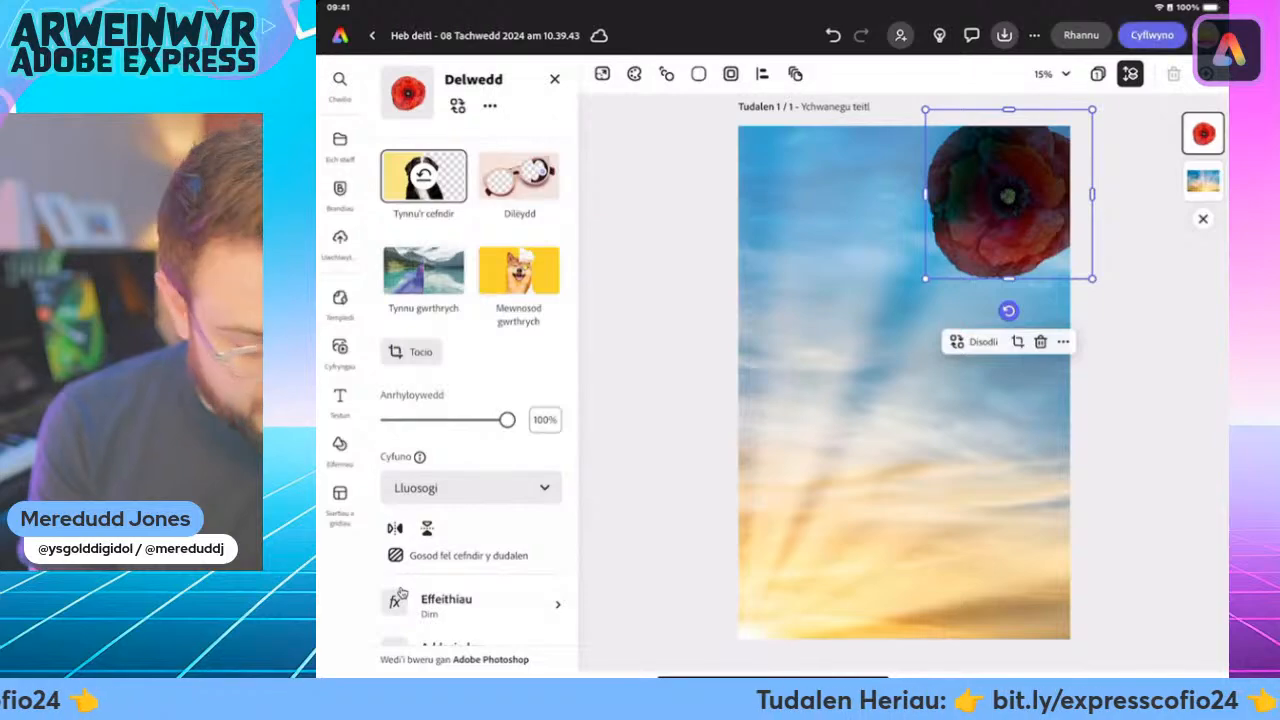
drag(507, 419, 460, 419)
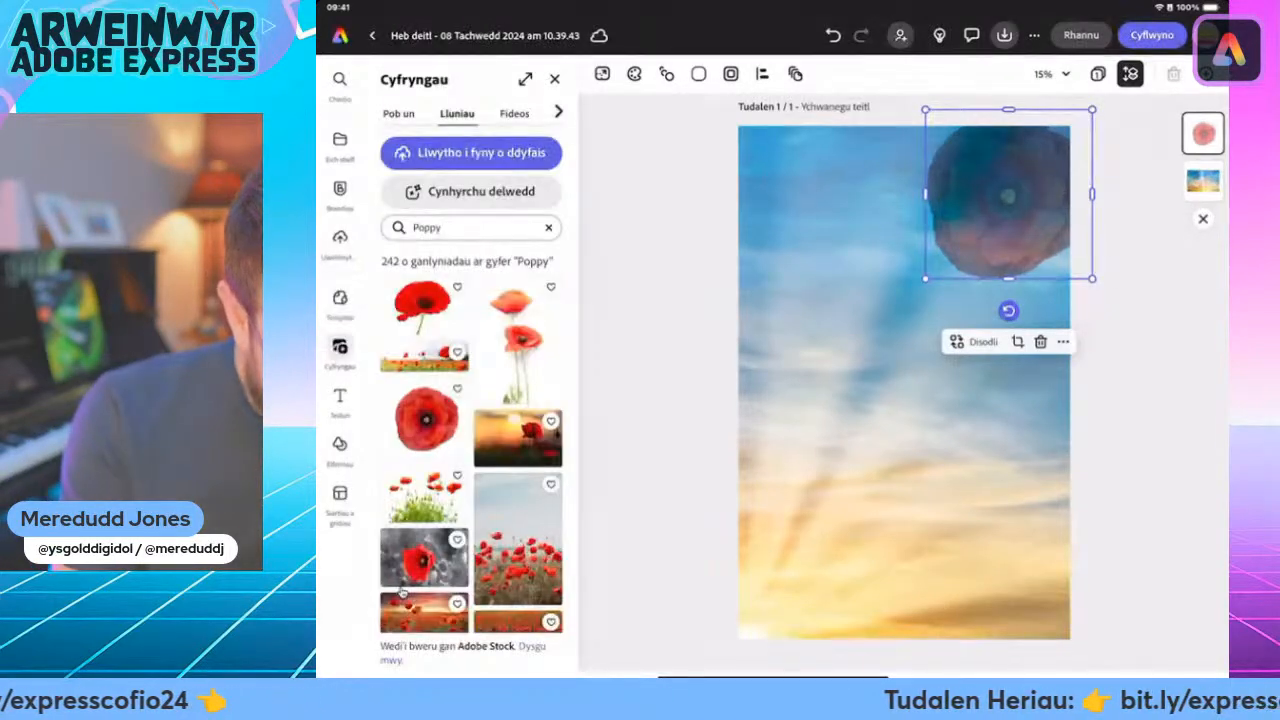
Search the photos for "Poppy field", add the upright photo of red poppies under a pale sky, and reduce its size
click(470, 227)
text(f)
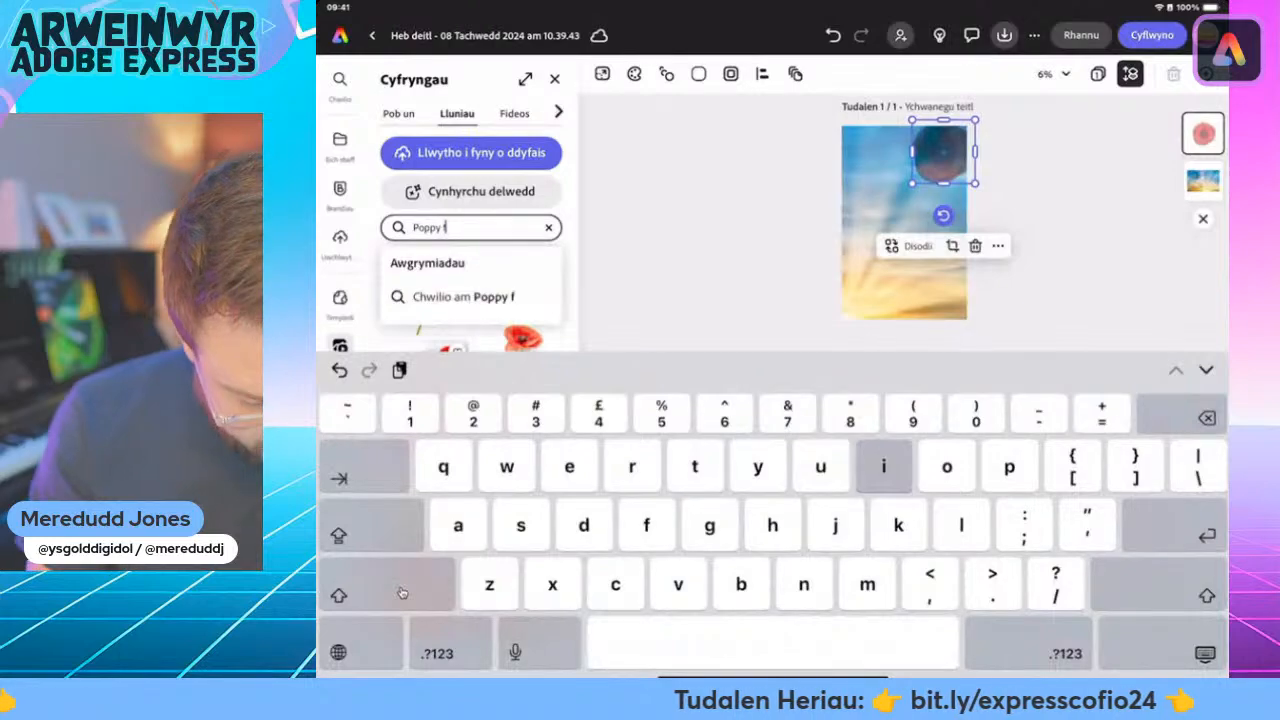
text(ield)
key(Return)
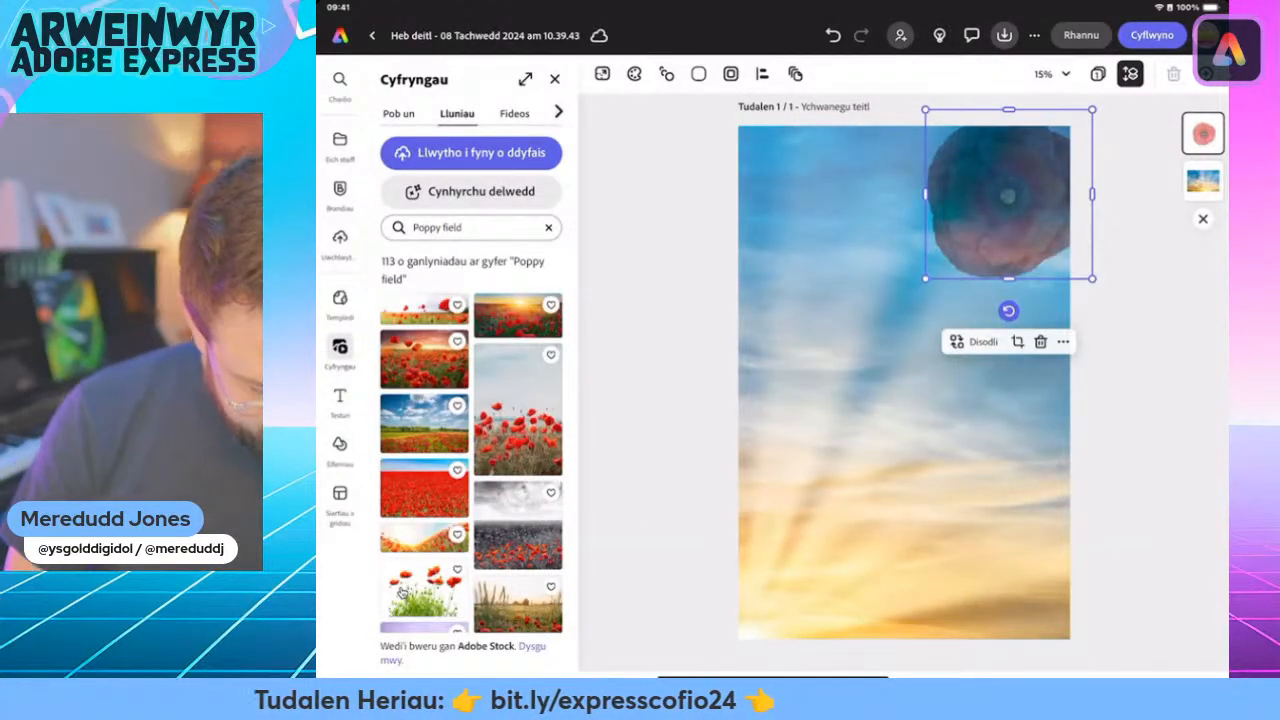
click(518, 410)
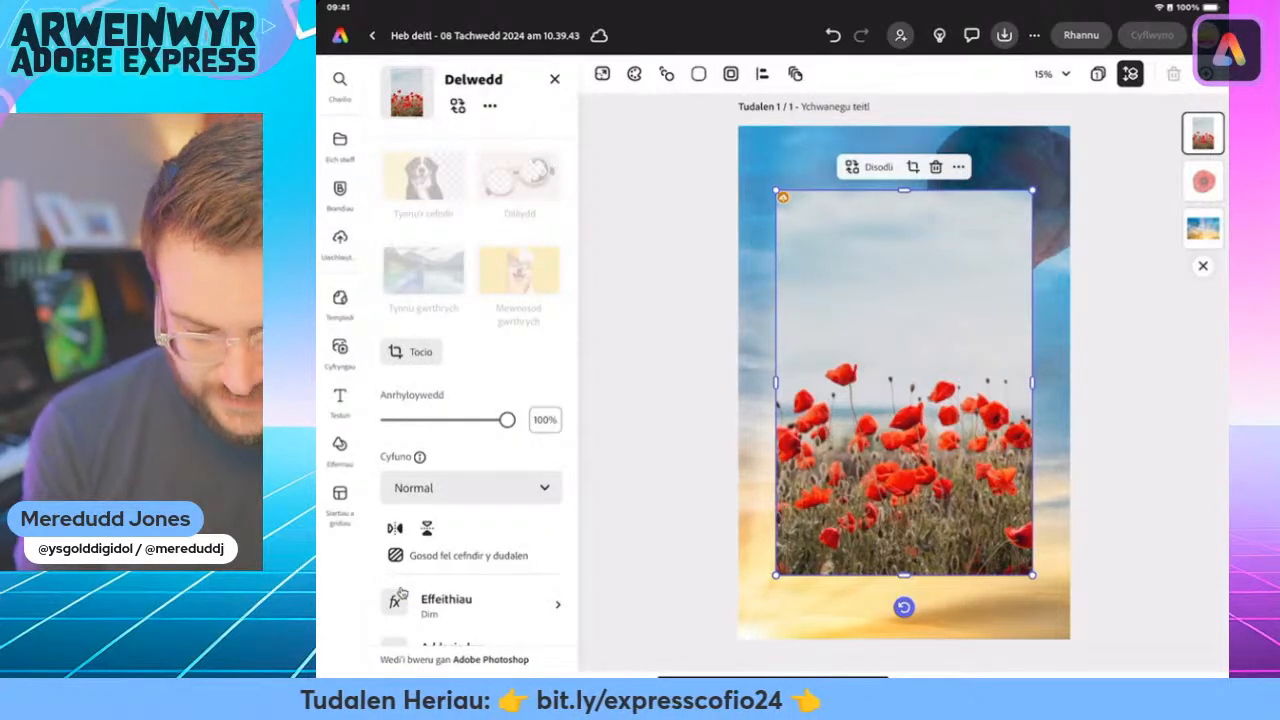
drag(1032, 190, 973, 279)
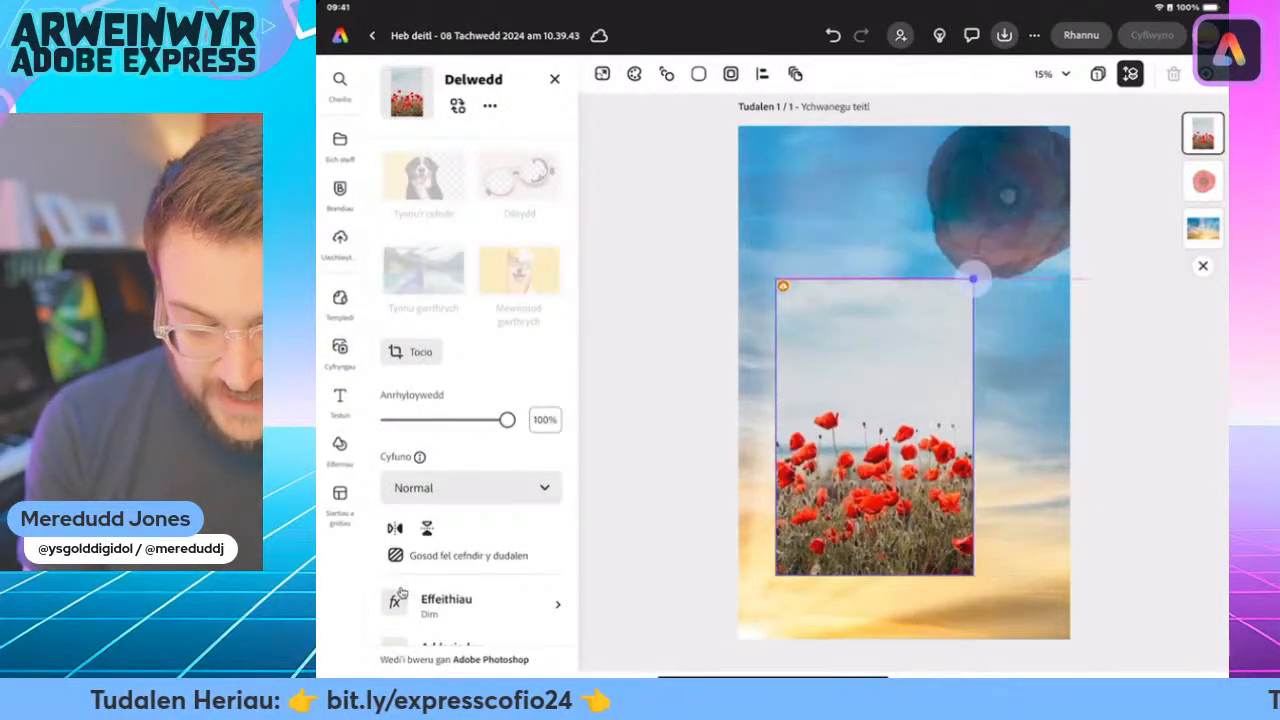
Blur the poppy in the page's upper-right corner with the Cymylu (Blur) adjustment at 55
click(1003, 200)
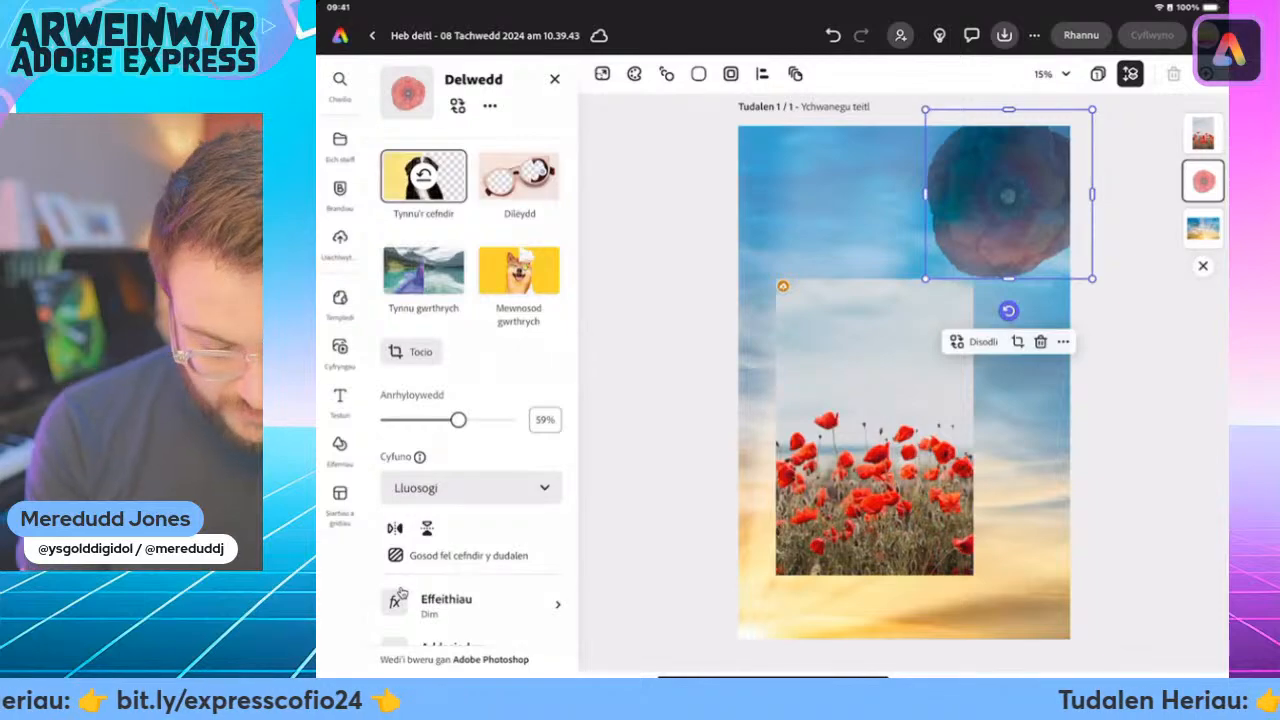
scroll(400, 595, down, 3)
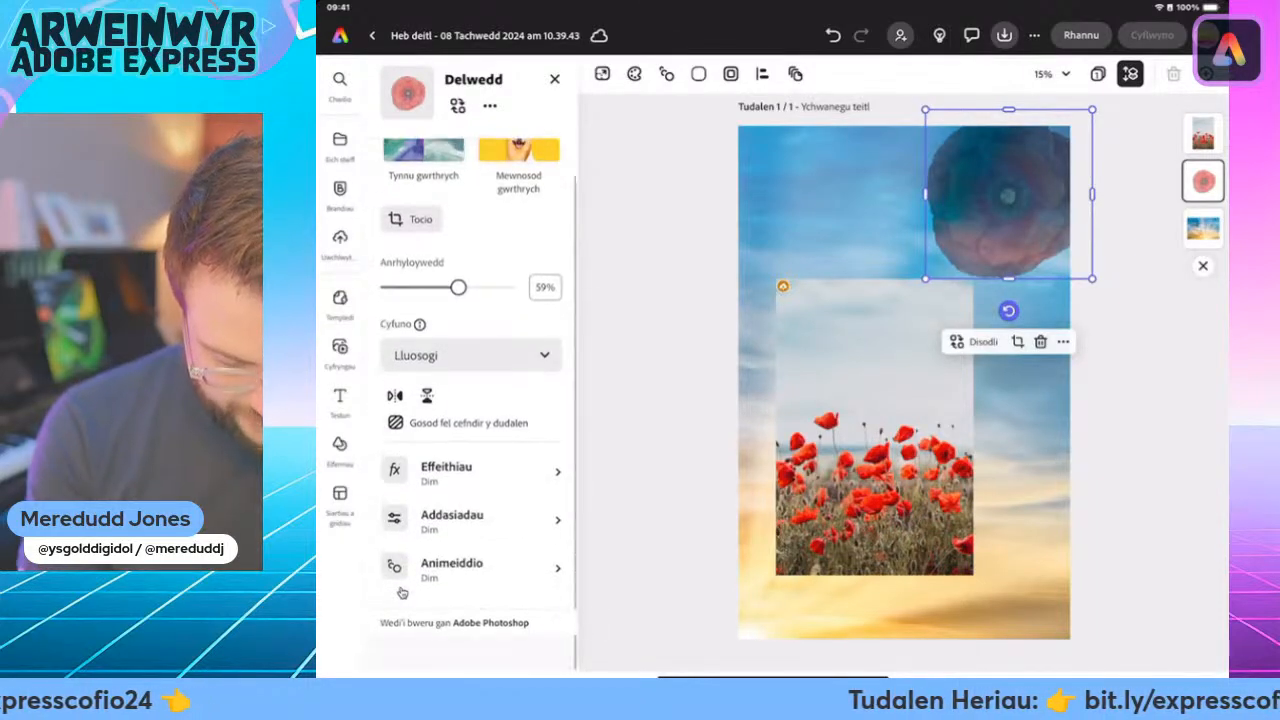
click(400, 592)
scroll(400, 592, down, 2)
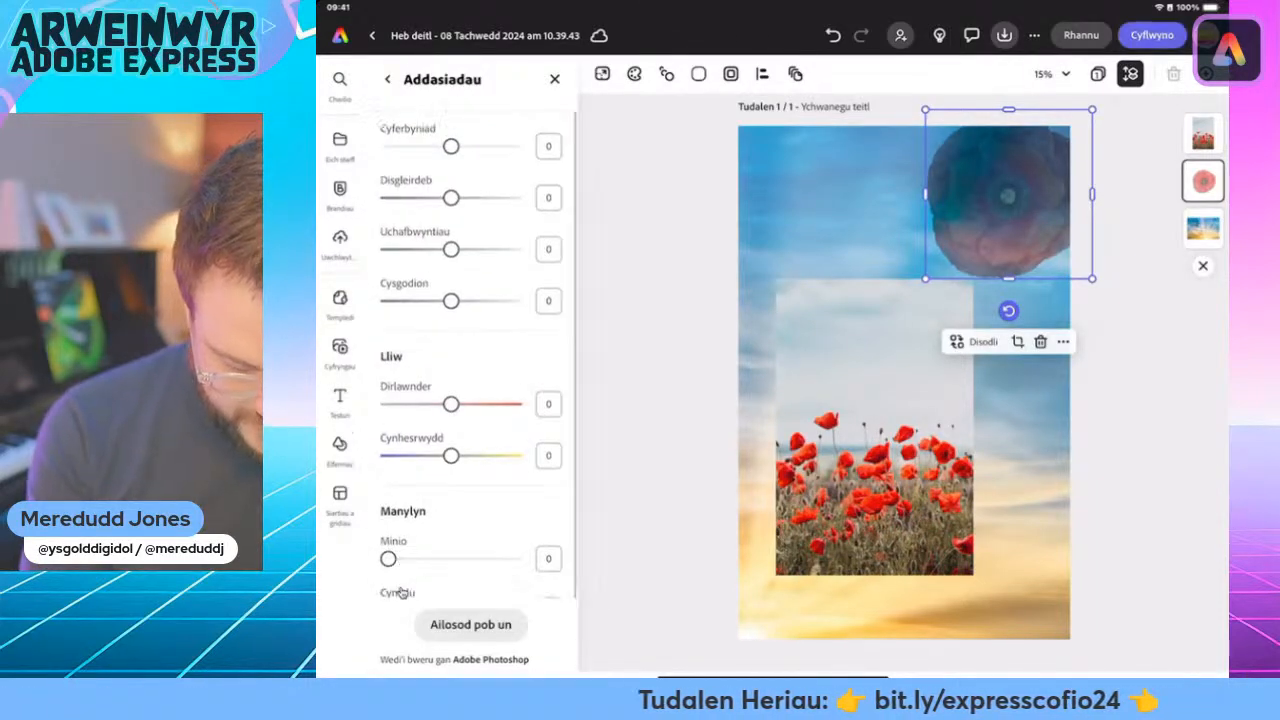
mouse_move(435, 578)
mouse_down()
mouse_move(501, 578)
mouse_move(443, 578)
mouse_up()
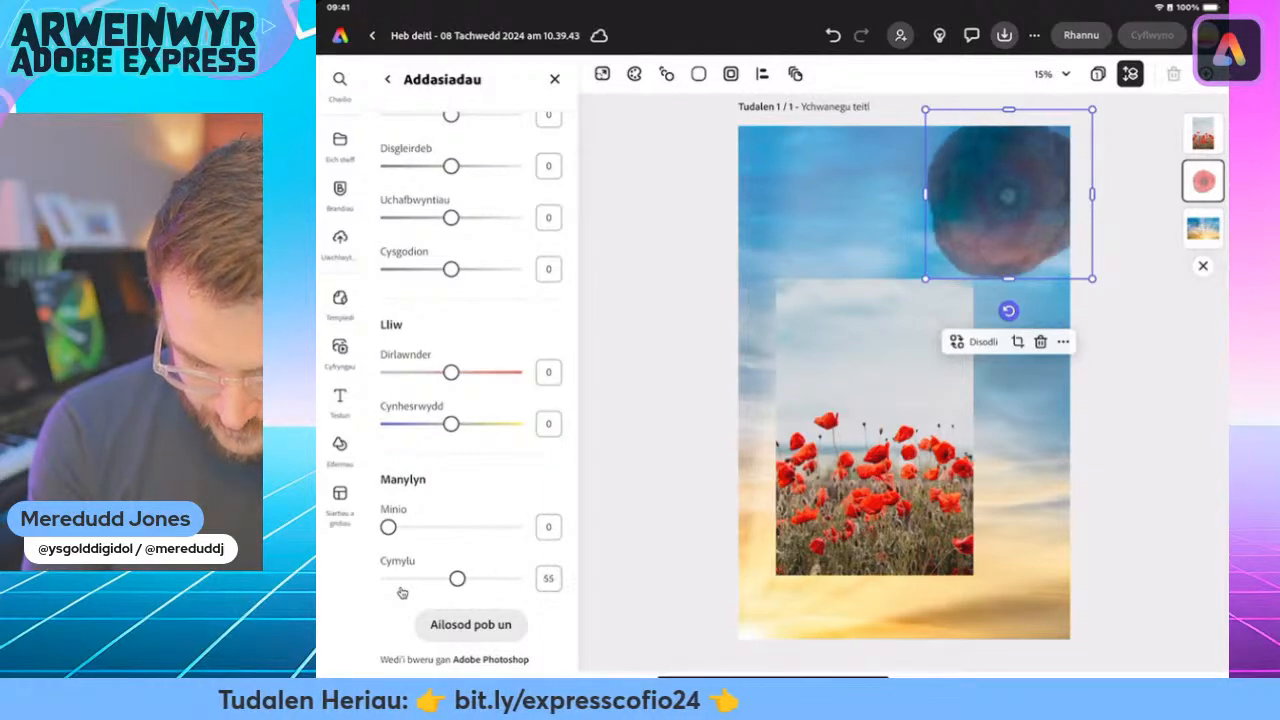
Remove the field photo's background, enlarge the cut-out poppies beyond the page width, and position them across the bottom of the page
key(Escape)
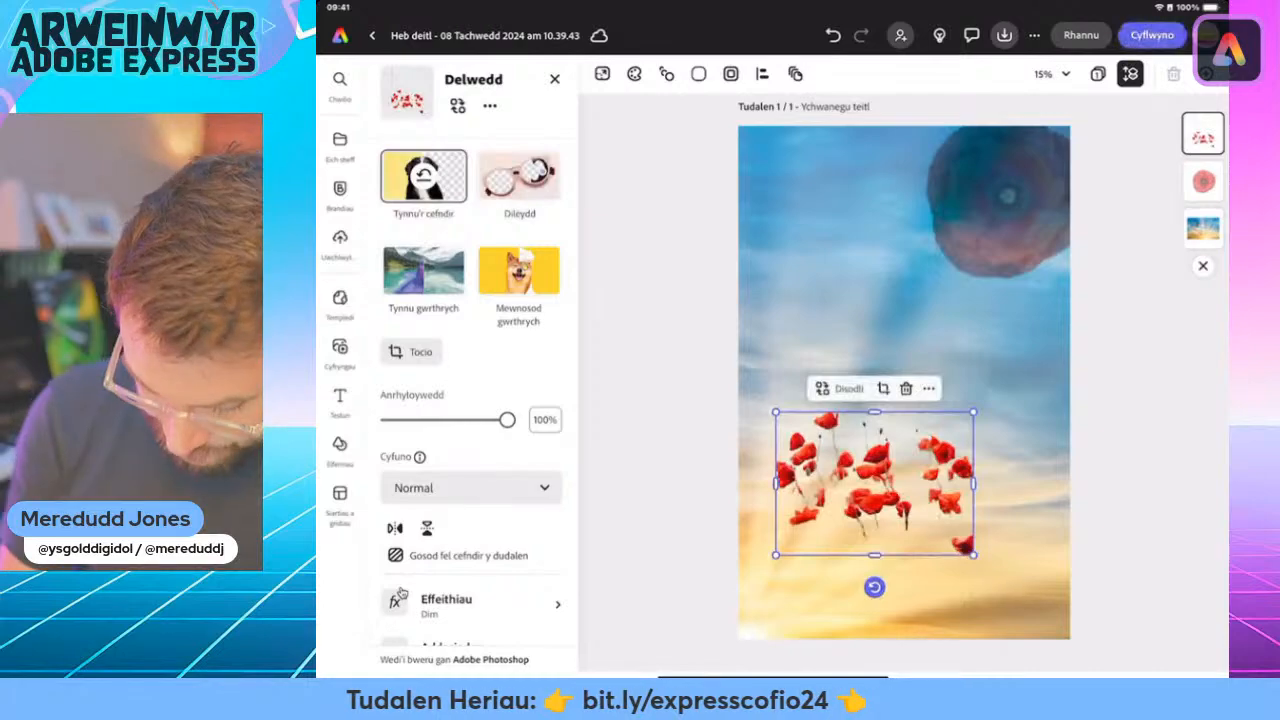
drag(973, 412, 1073, 338)
drag(925, 446, 851, 504)
drag(1000, 396, 1120, 308)
drag(911, 460, 911, 611)
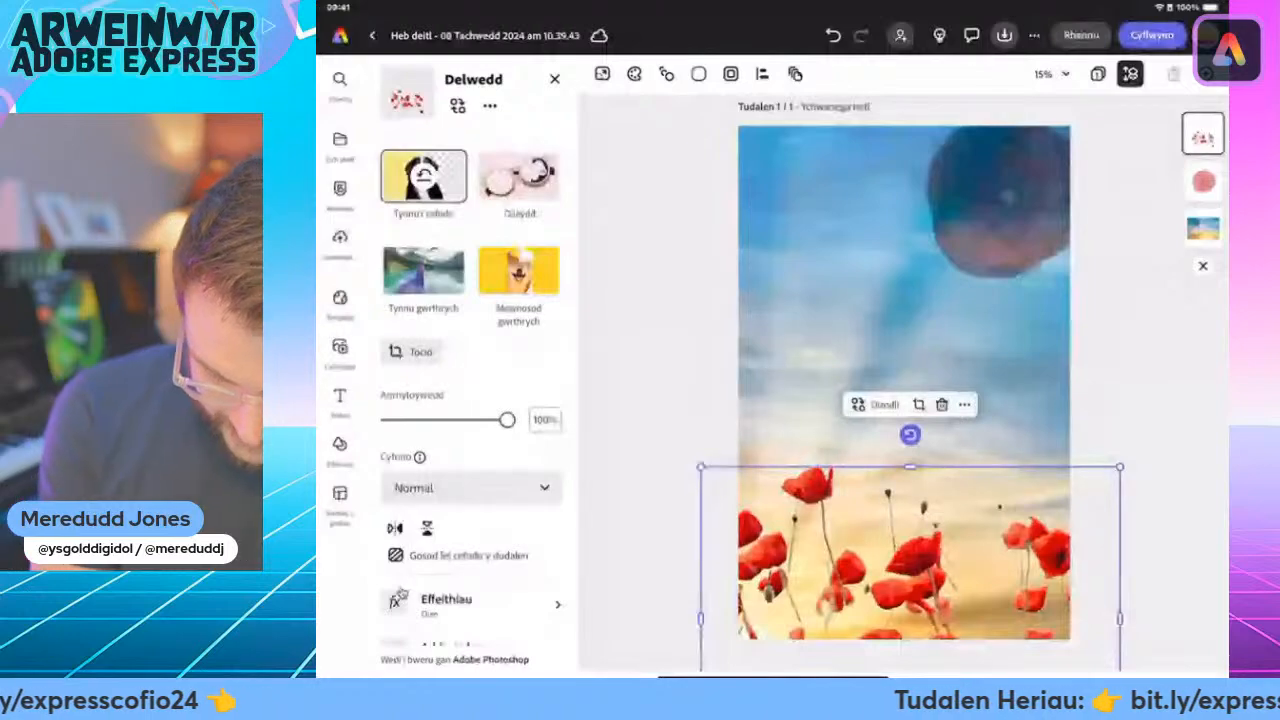
Set the field poppies' blend mode to Lluosogi (Multiply) and their opacity to 44%
click(470, 487)
click(485, 356)
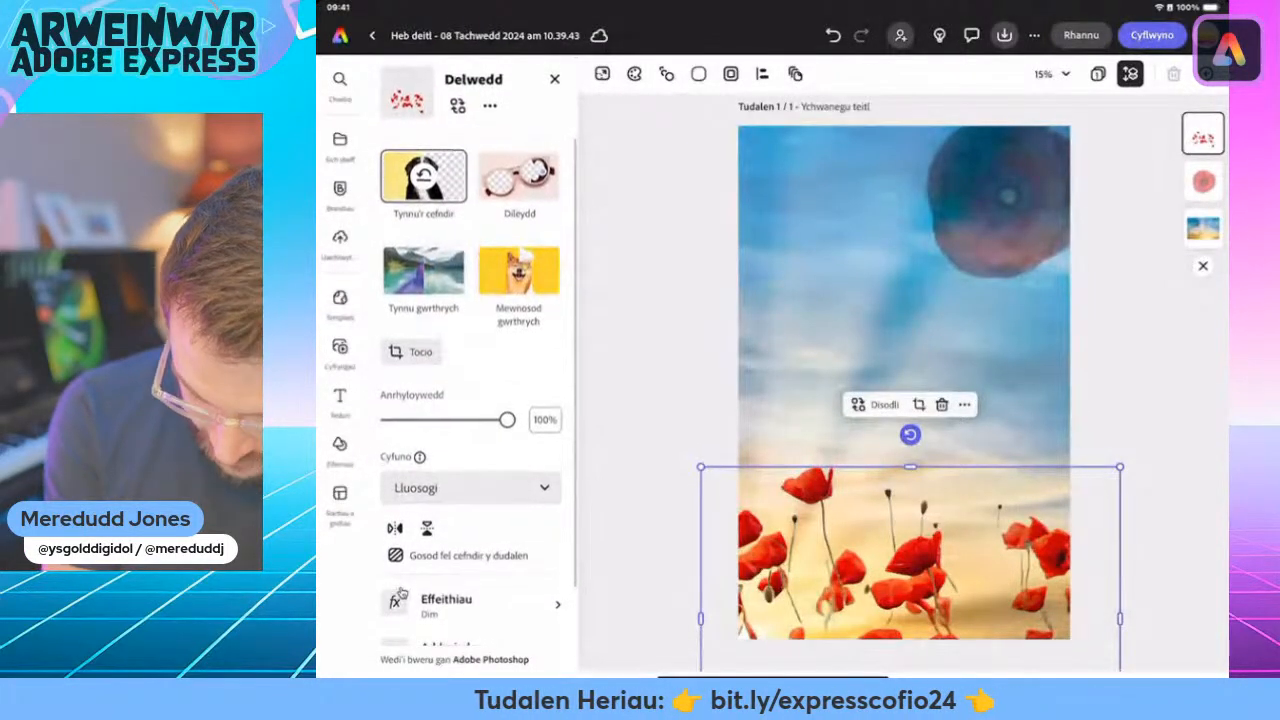
drag(507, 423, 434, 421)
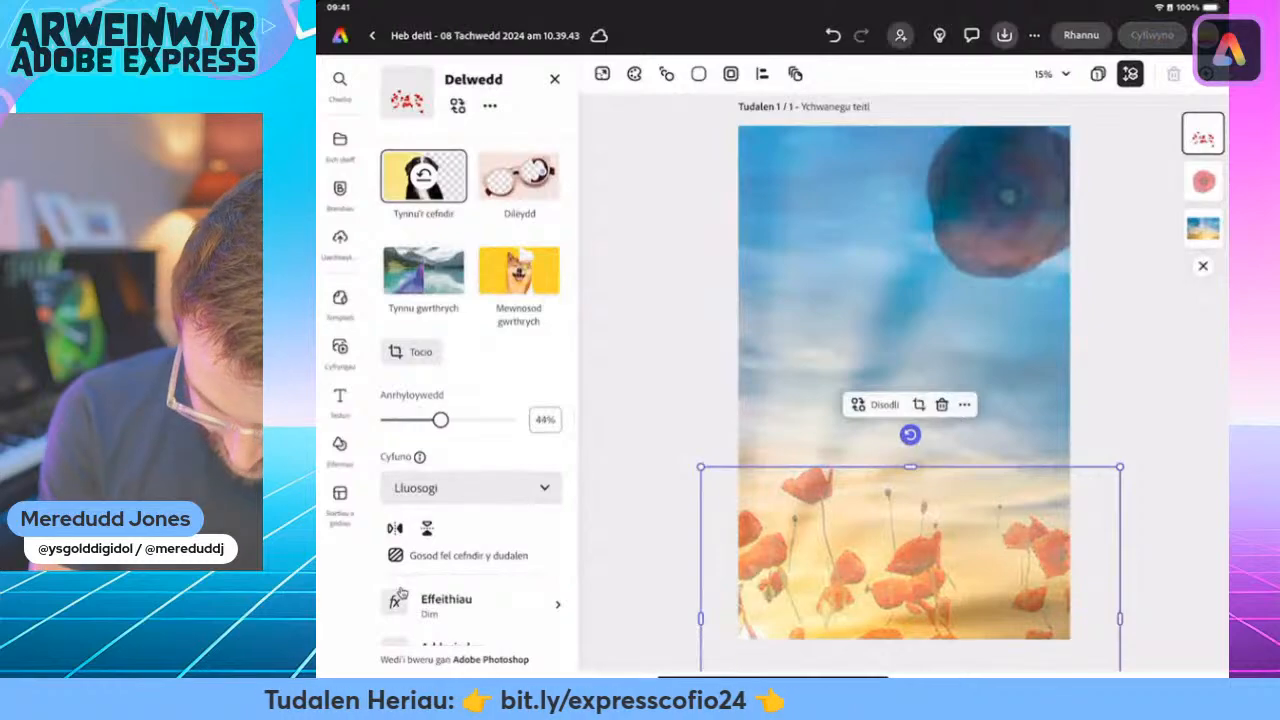
Blur the field poppies at the bottom of the page with the Cymylu (Blur) adjustment at 55
scroll(400, 594, down, 2)
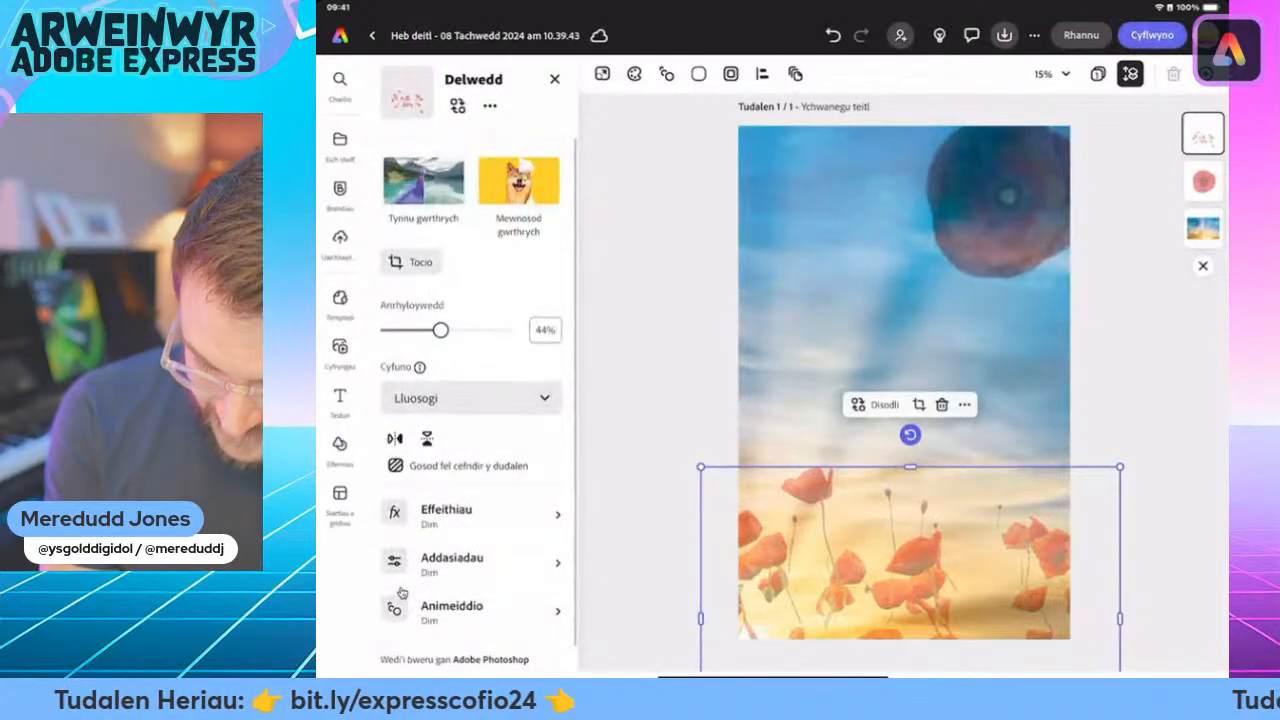
click(400, 590)
drag(389, 578, 457, 578)
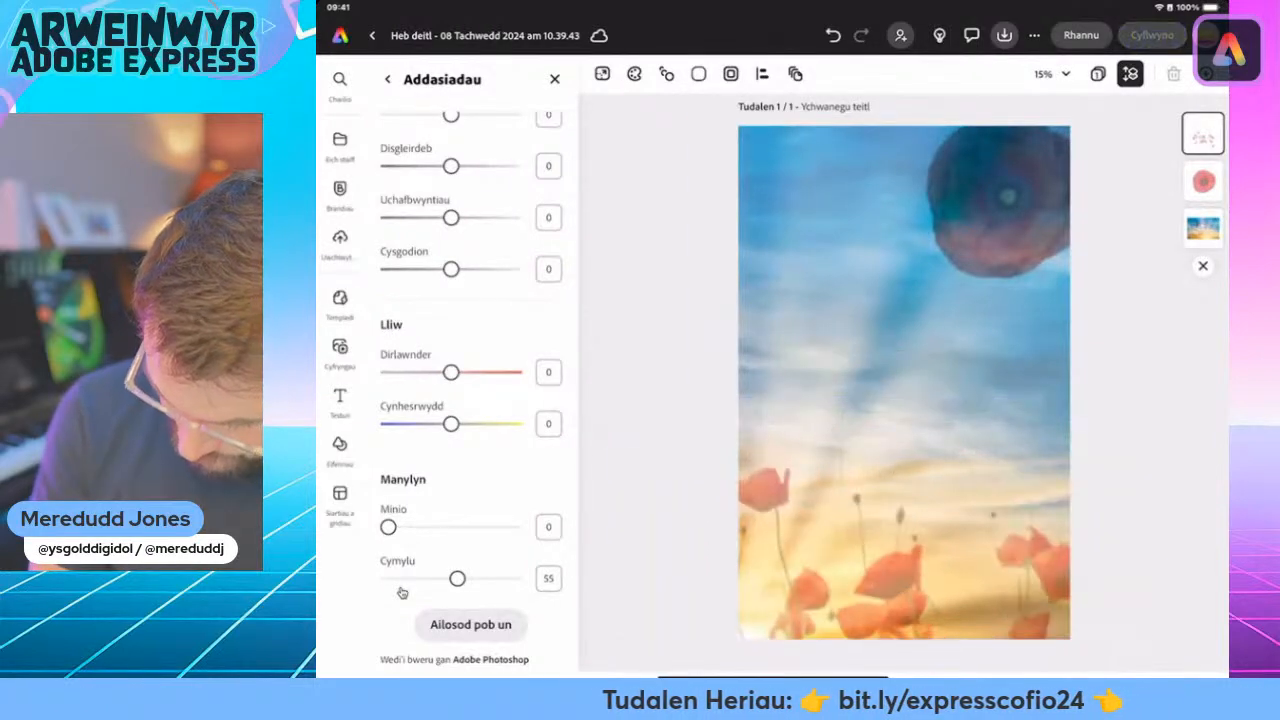
Enlarge the field poppies further, shift them lower and partly off the page's bottom-left edge, and deselect them
drag(888, 530, 867, 585)
drag(1117, 480, 1205, 414)
drag(888, 540, 863, 586)
key(Escape)
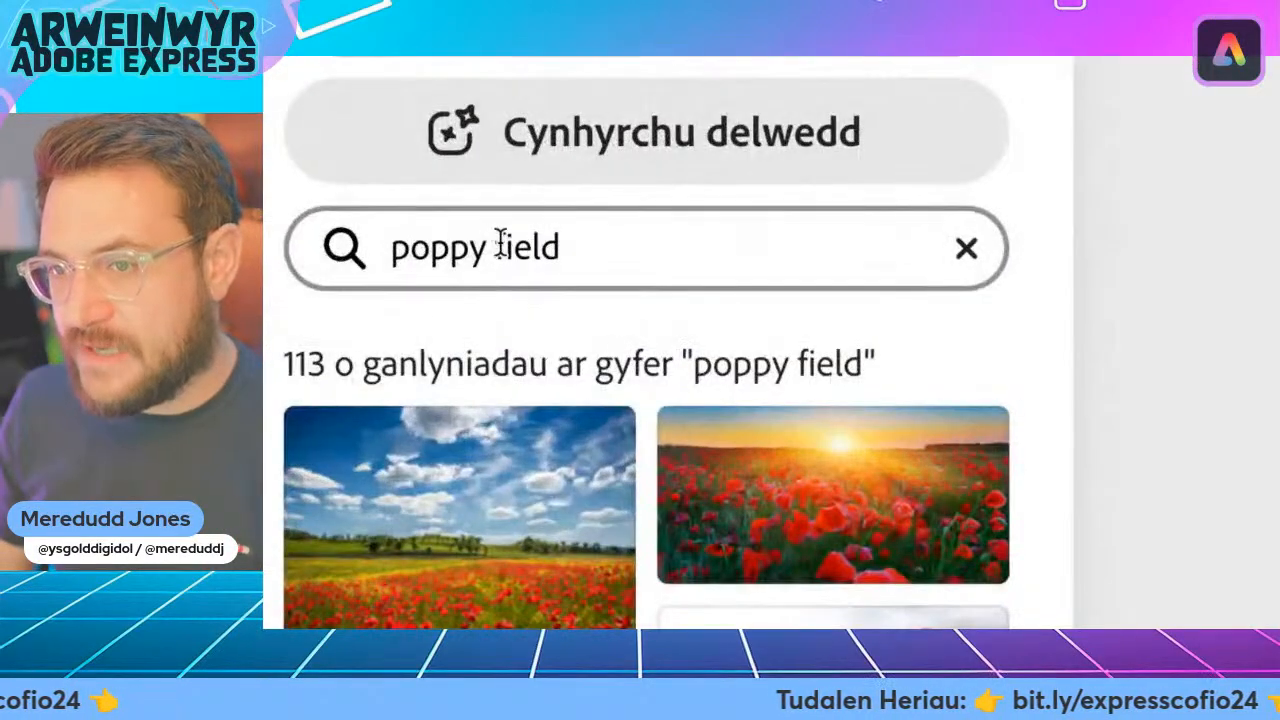
Change the photo search from "poppy field" to "poppy" and run it
click(485, 247)
click(519, 247)
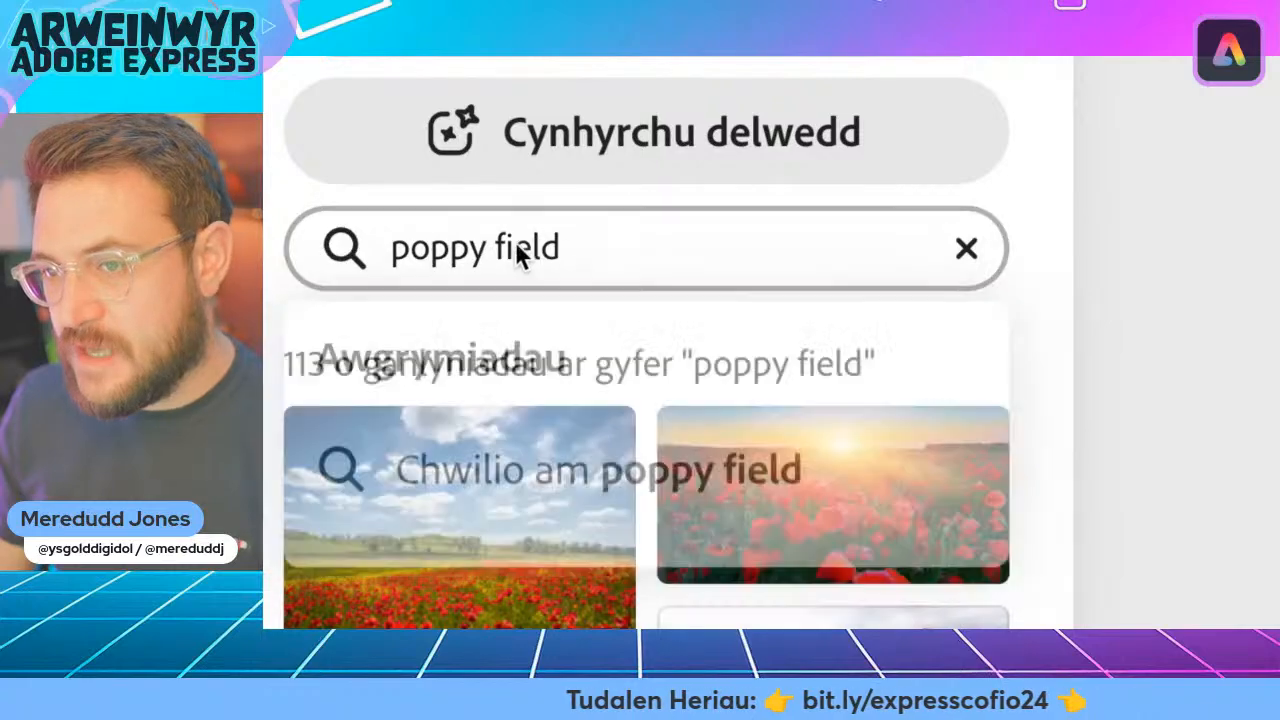
double_click(483, 247)
drag(482, 247, 525, 249)
key(BackSpace)
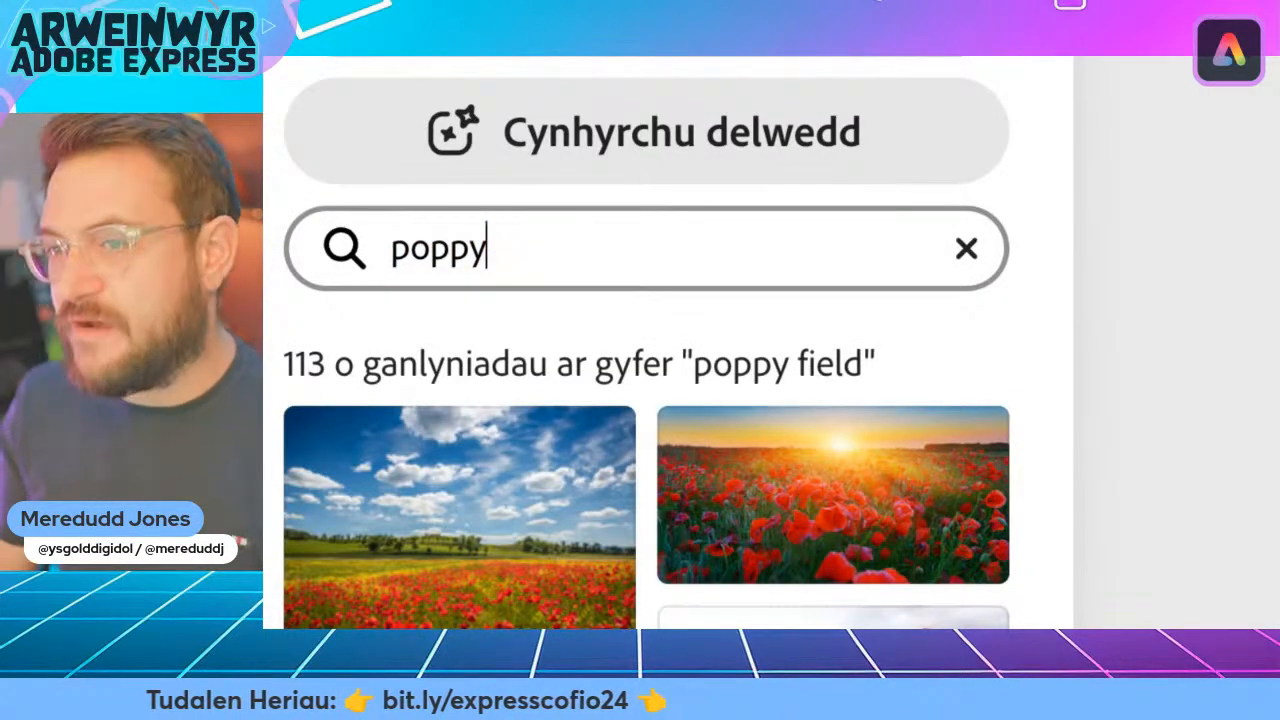
key(Return)
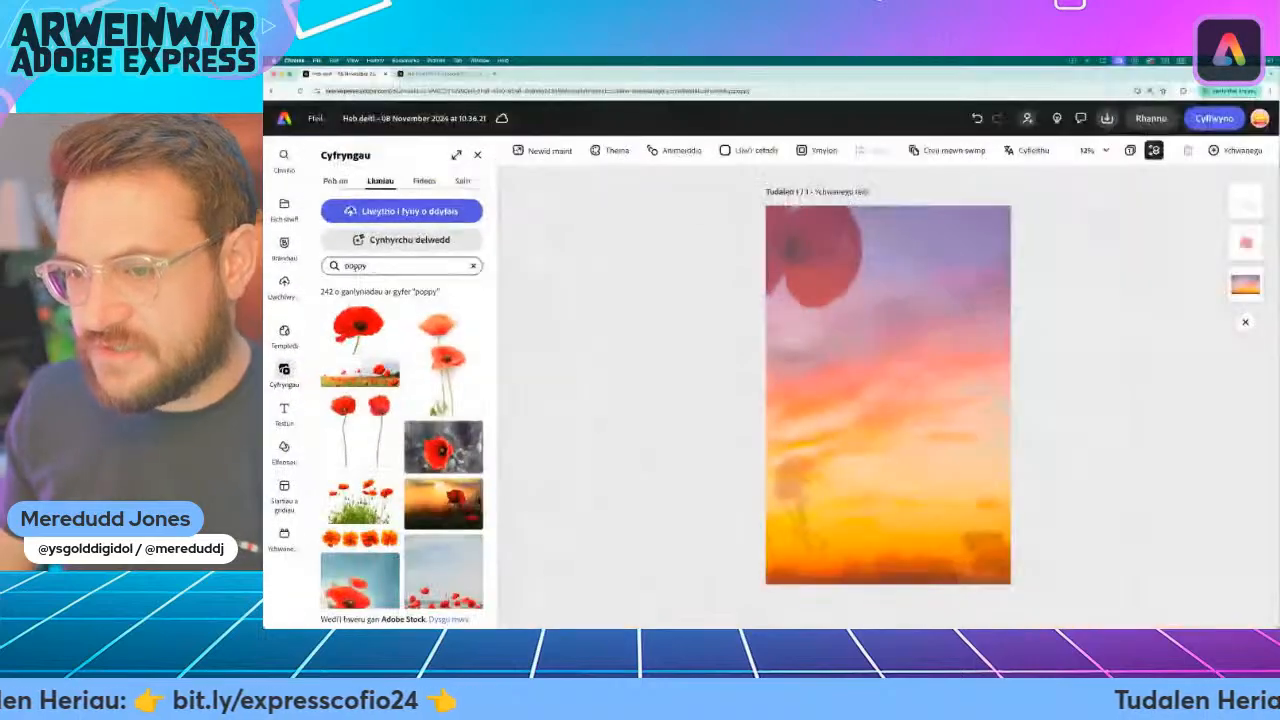
Add the photo of two long-stemmed red poppies on a white background to the page
scroll(441, 432, down, 2)
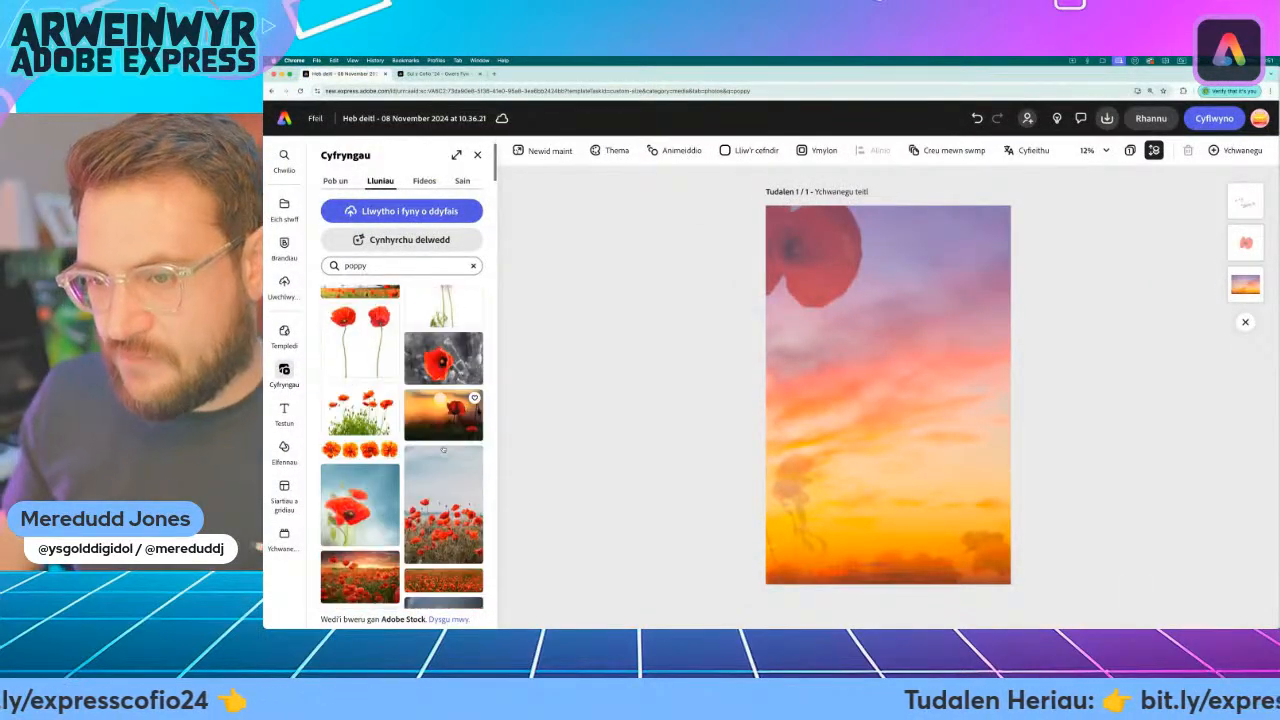
scroll(441, 450, up, 1)
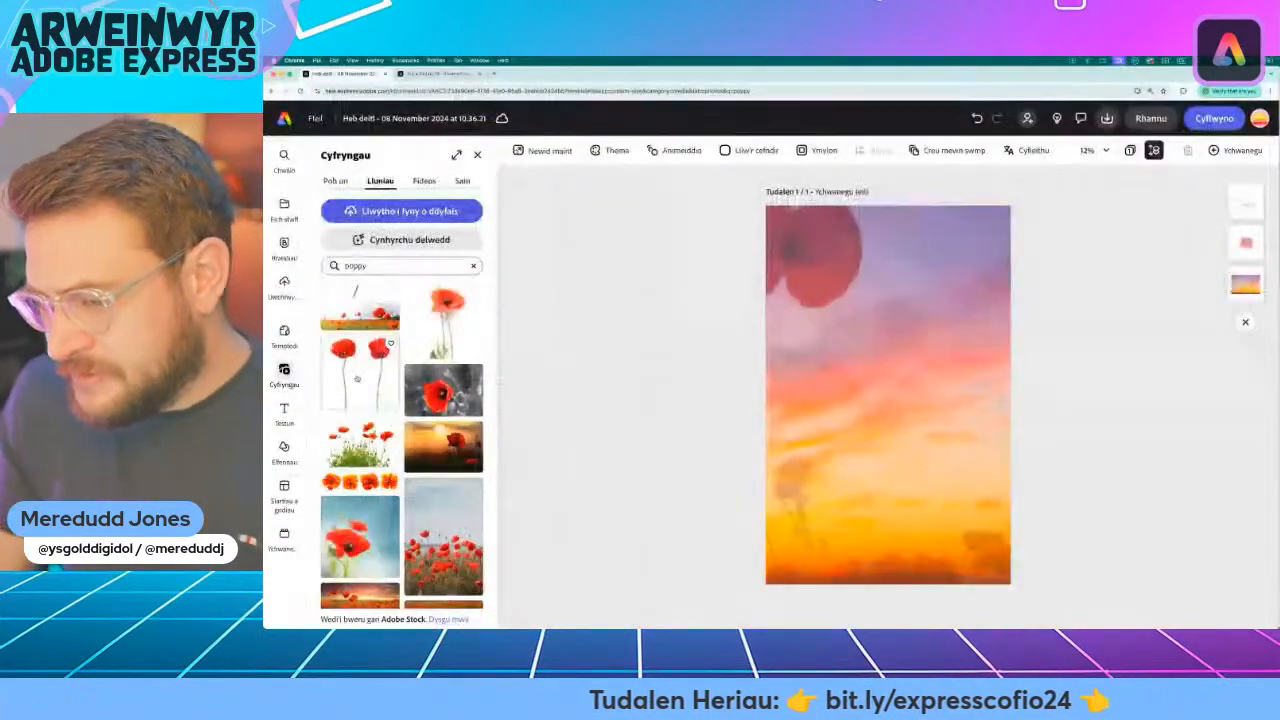
scroll(450, 337, down, 5)
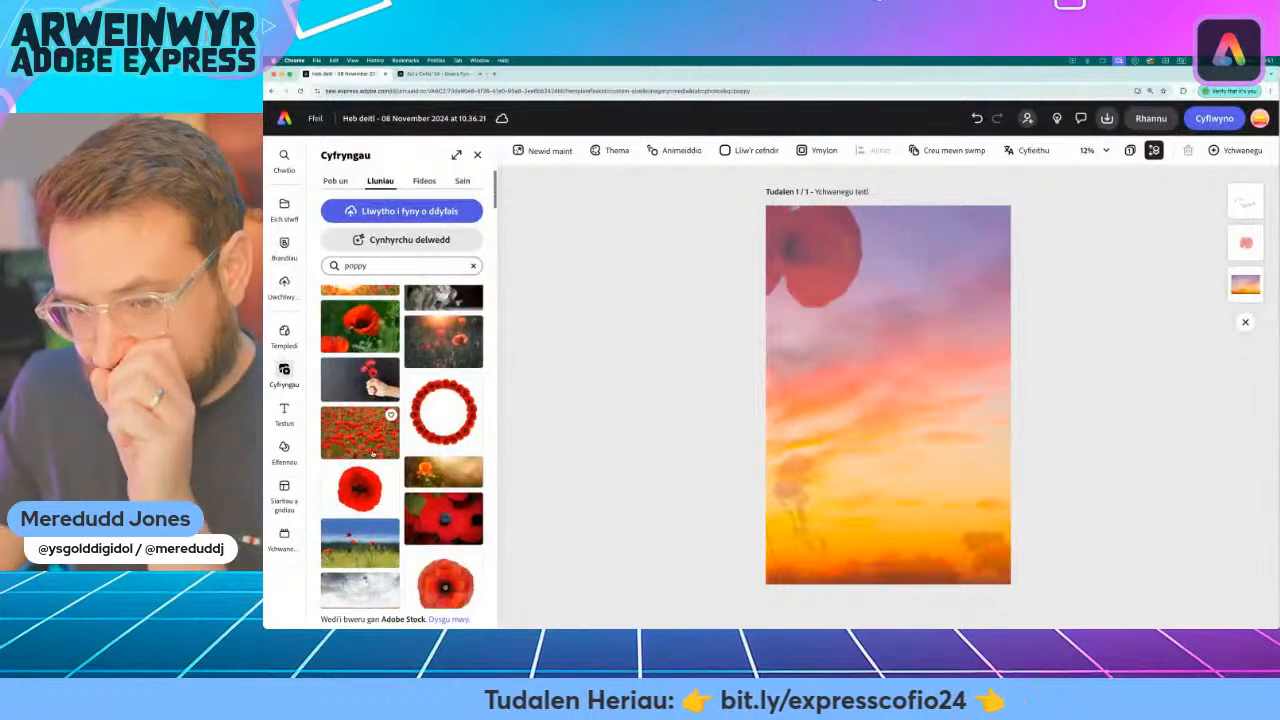
scroll(373, 454, down, 5)
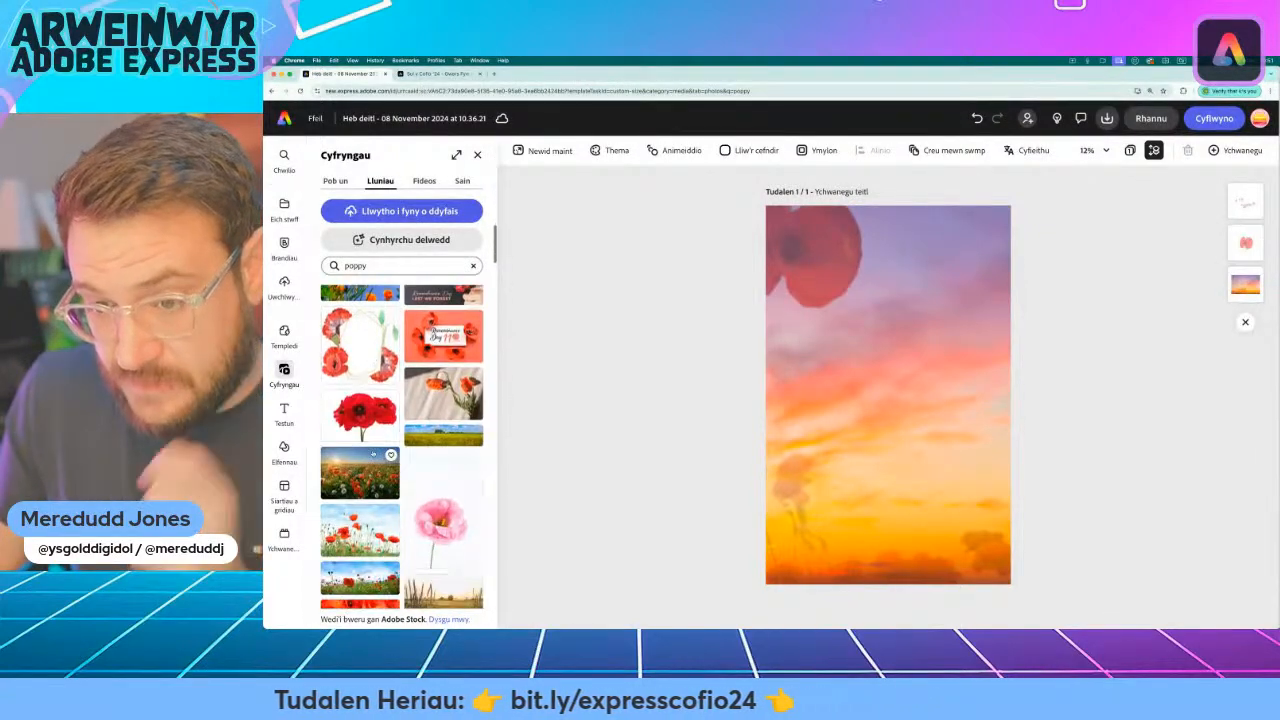
scroll(373, 454, down, 5)
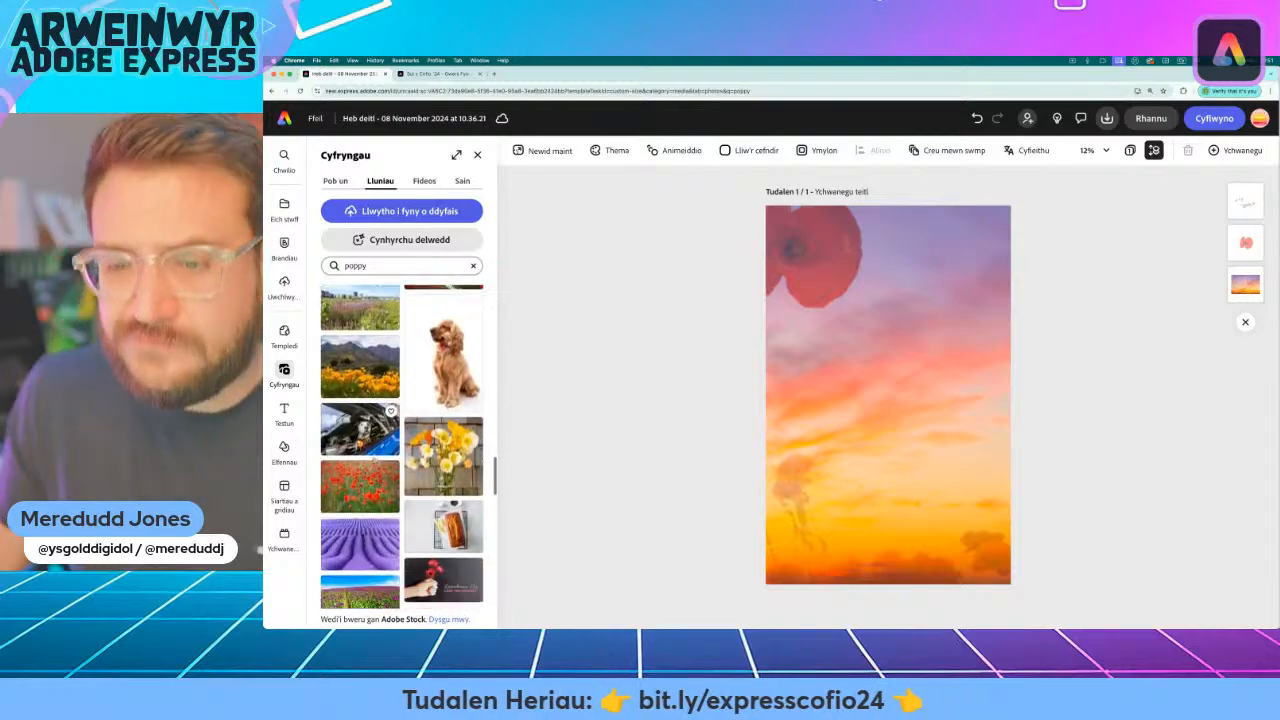
scroll(375, 525, up, 10)
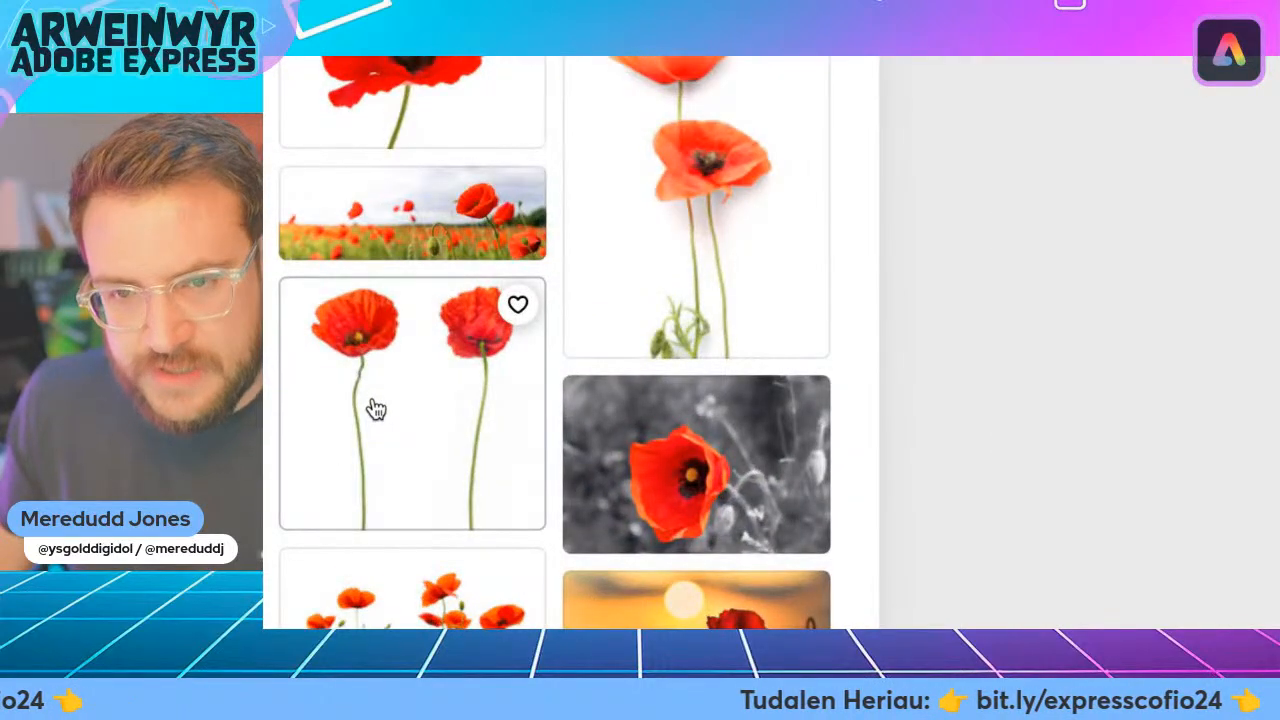
click(375, 408)
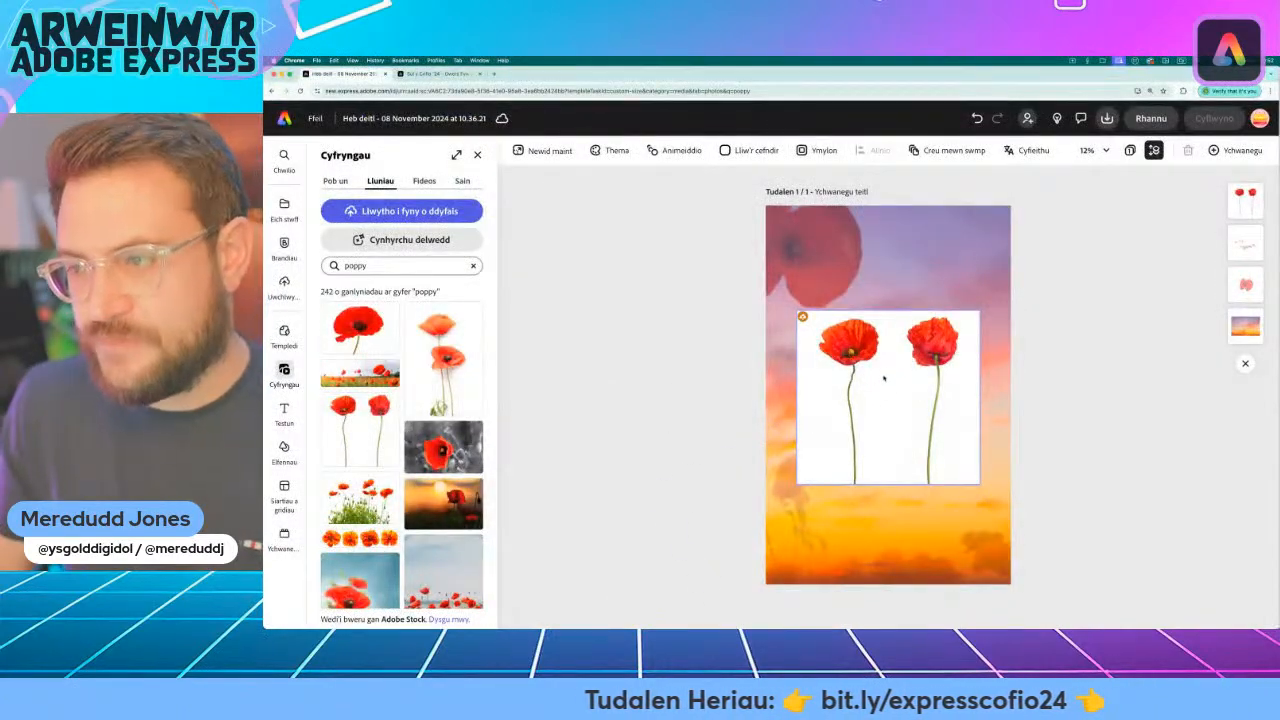
Crop the two-poppy photo to just its left flower and remove the white background
click(884, 380)
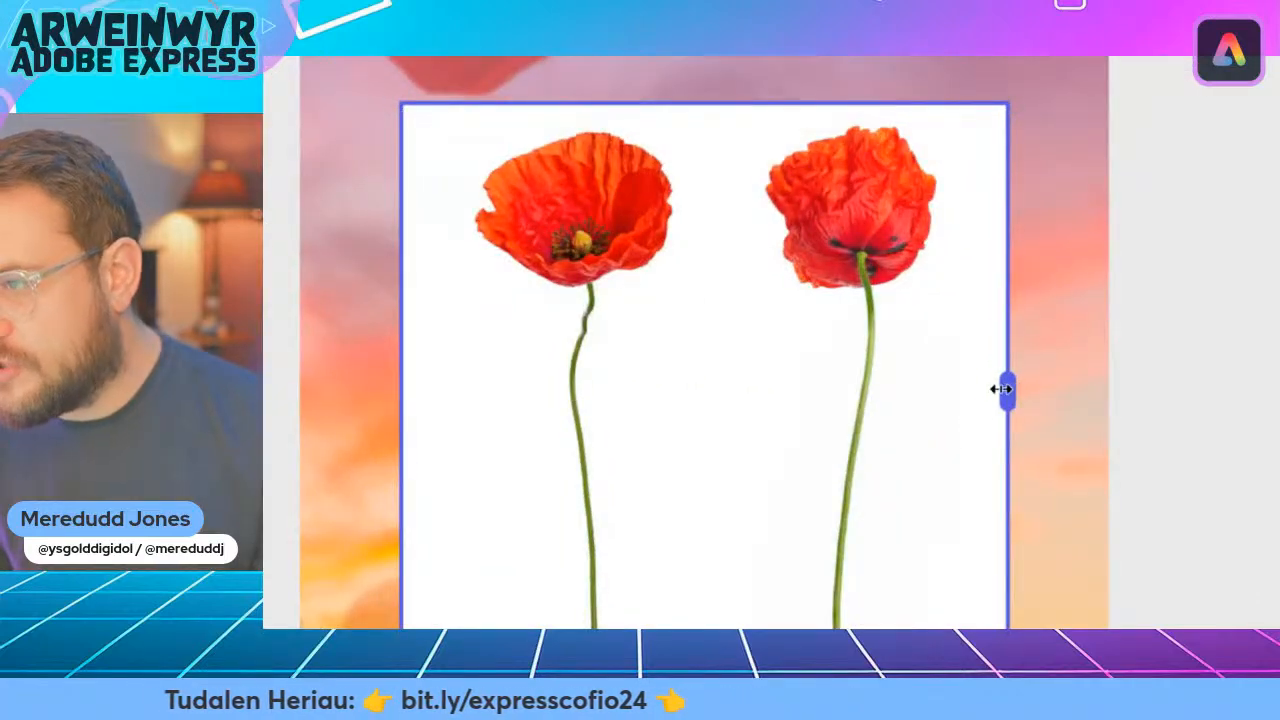
drag(978, 397, 725, 392)
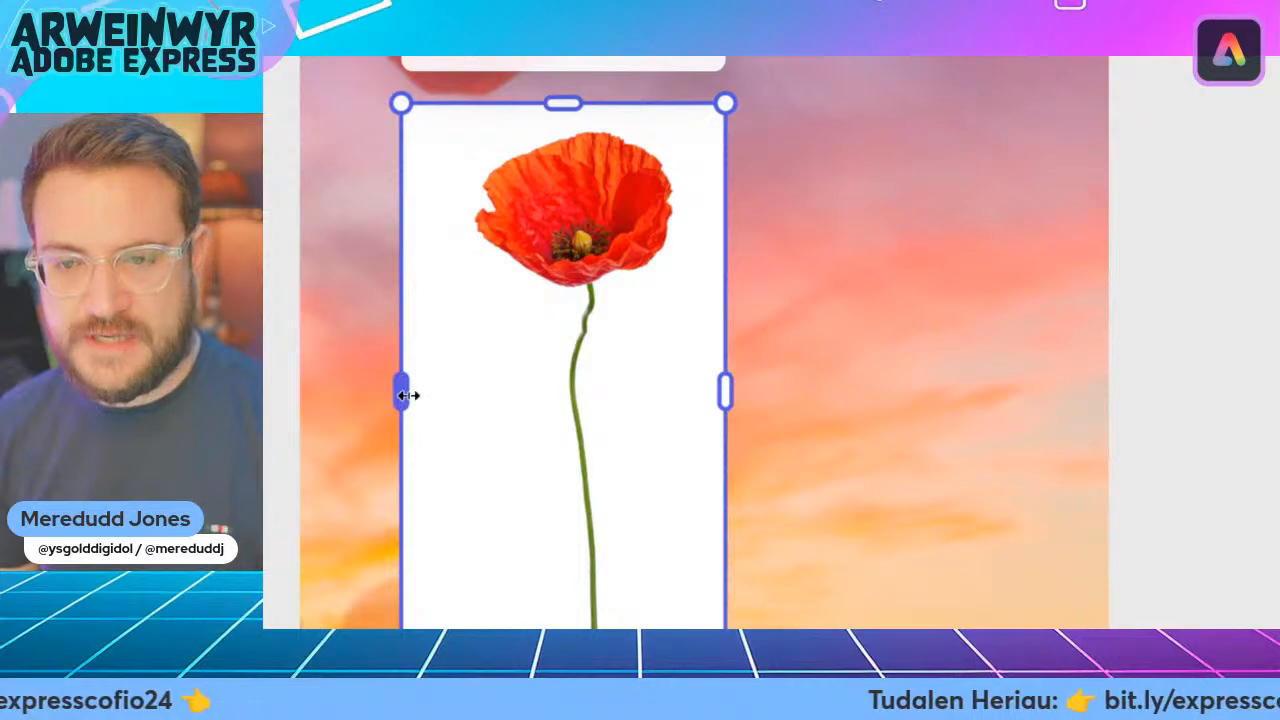
drag(408, 395, 429, 392)
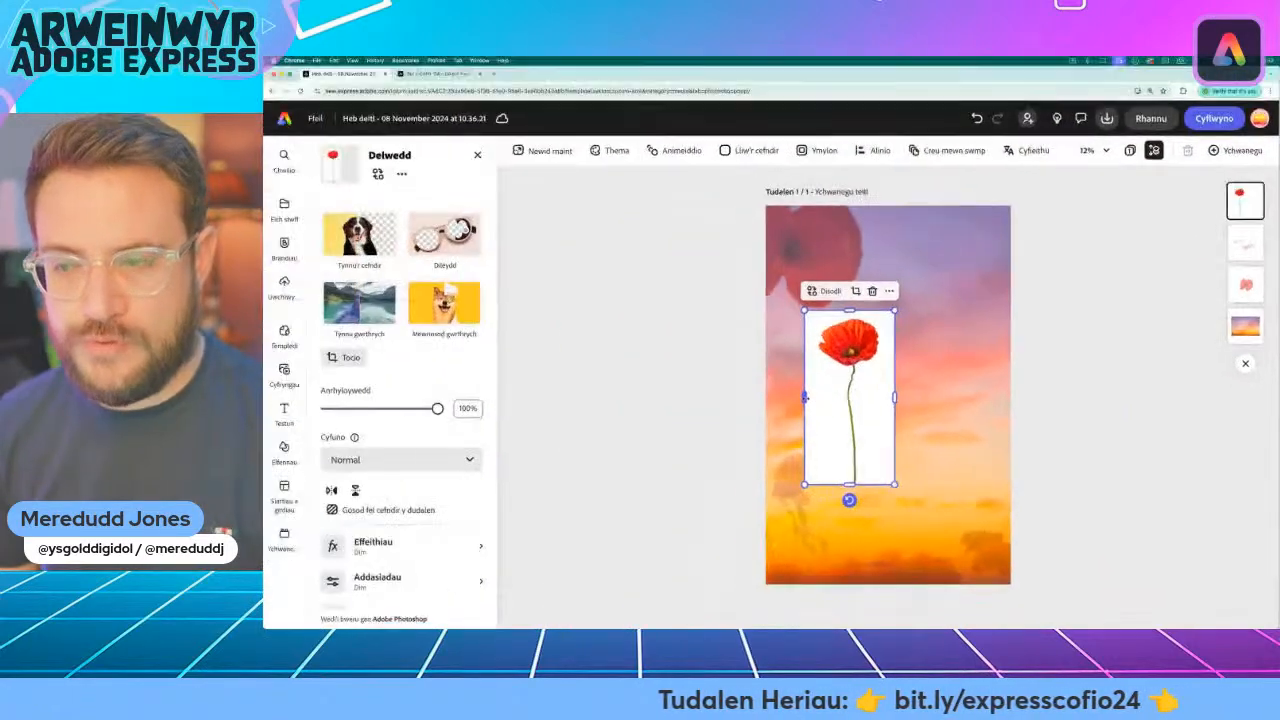
click(705, 371)
click(861, 369)
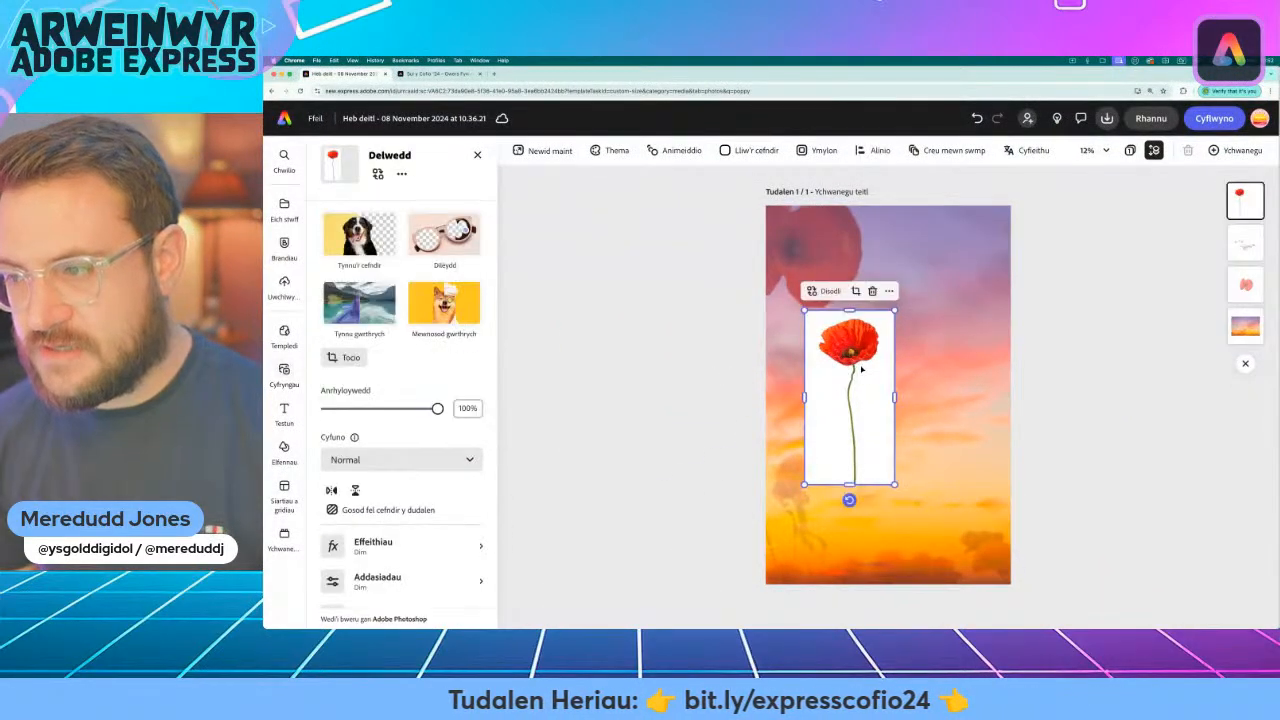
click(358, 234)
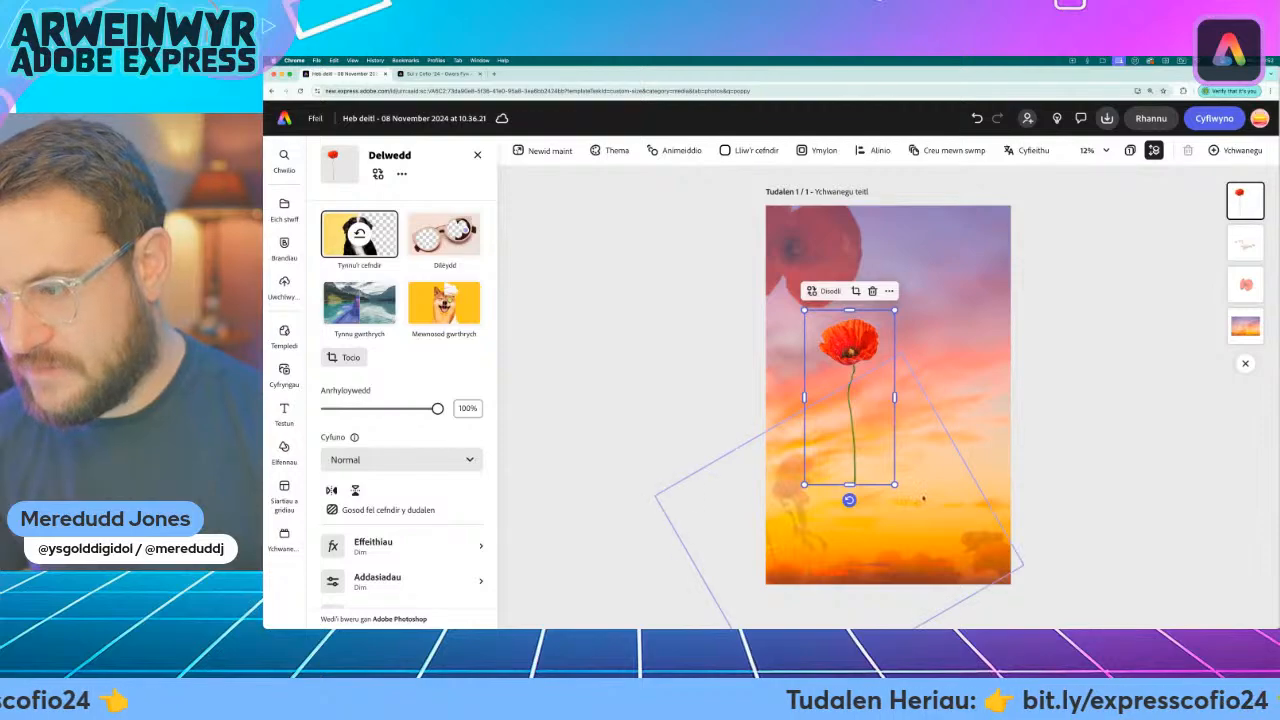
Enlarge the cut-out poppy, tilt it counterclockwise, centre its bloom on the page with the stem running off the bottom edge, and deselect it
drag(895, 485, 1019, 447)
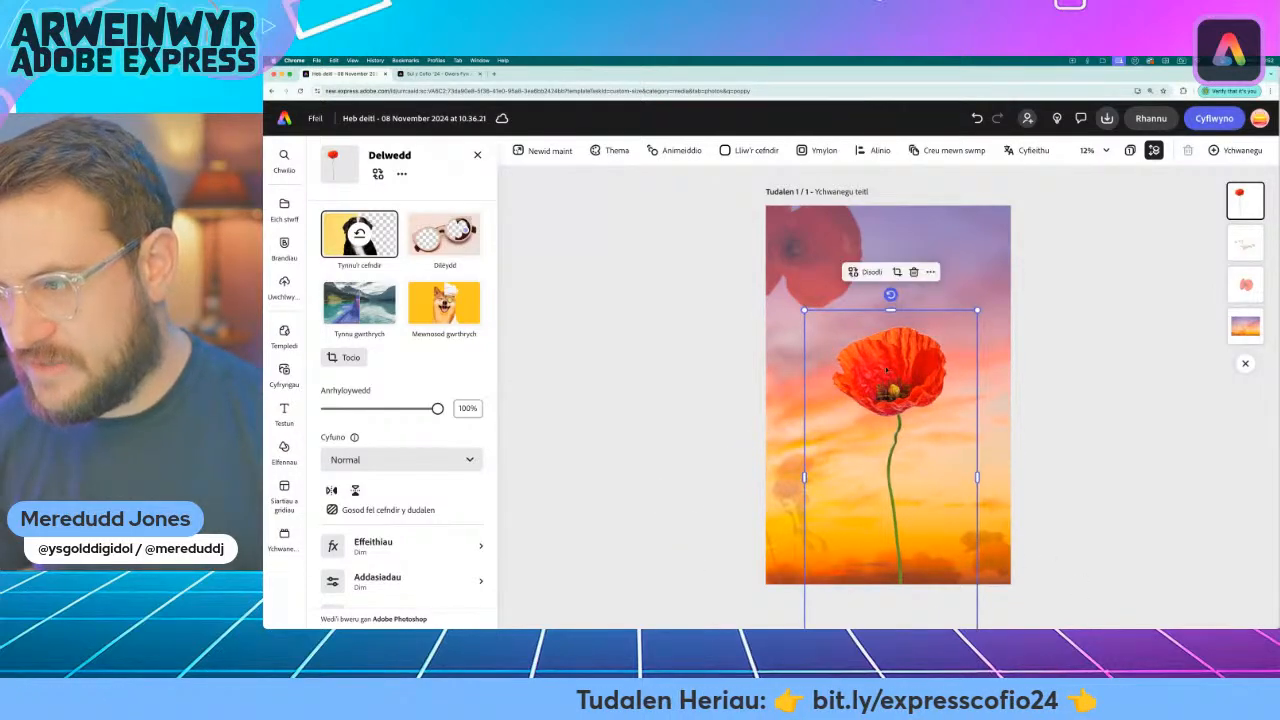
drag(886, 368, 936, 364)
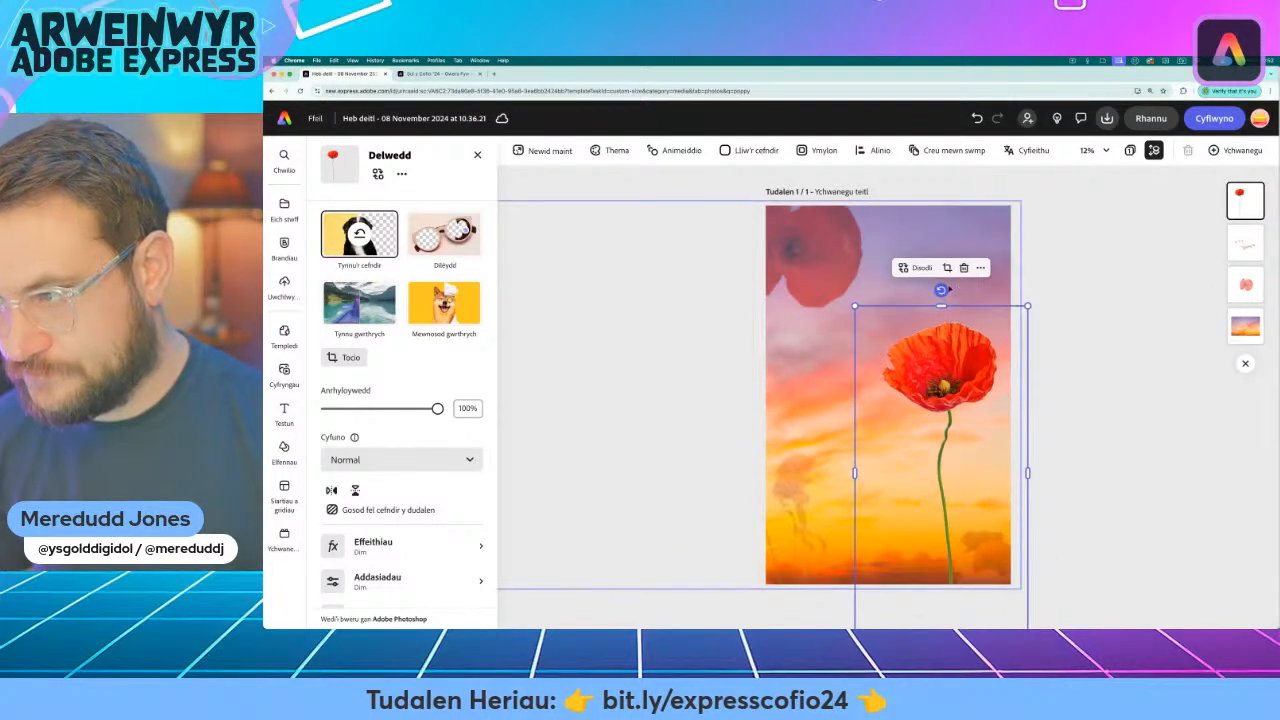
drag(944, 290, 923, 291)
drag(930, 347, 899, 343)
mouse_move(891, 286)
mouse_down()
mouse_move(866, 289)
mouse_move(884, 308)
mouse_up()
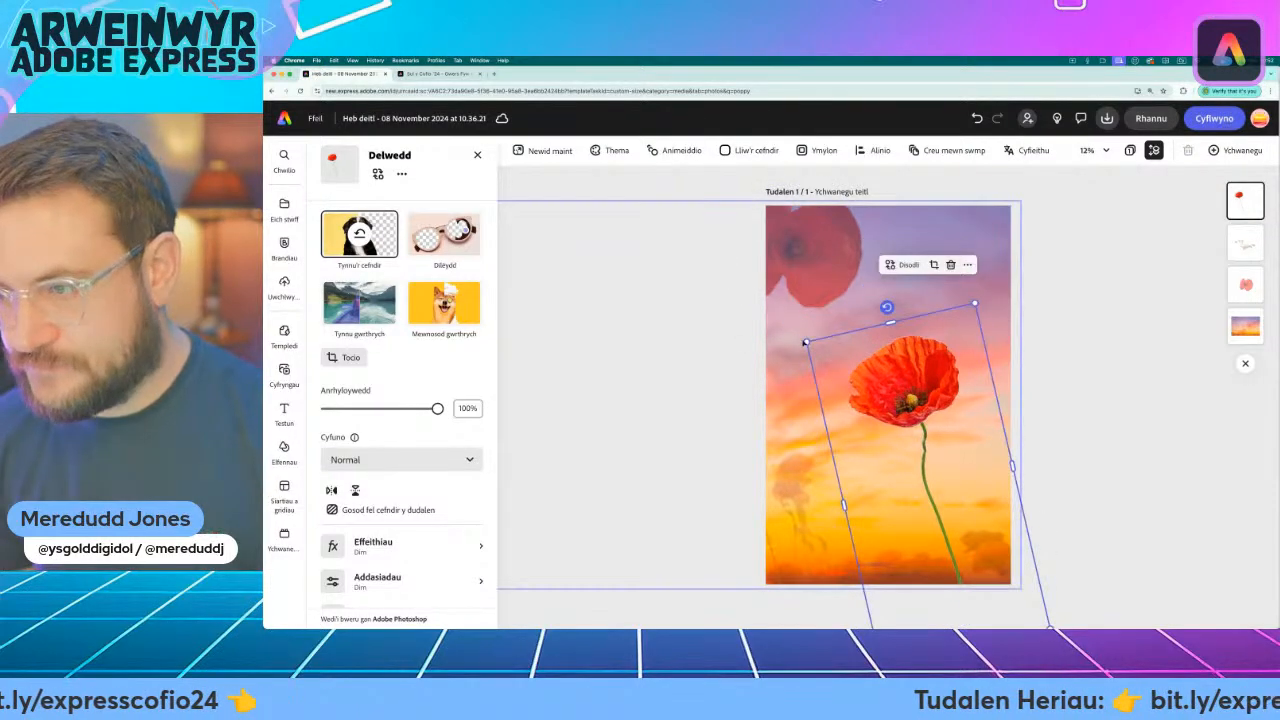
drag(805, 342, 783, 313)
mouse_move(898, 348)
mouse_down()
mouse_move(905, 376)
mouse_move(940, 366)
mouse_move(905, 371)
mouse_up()
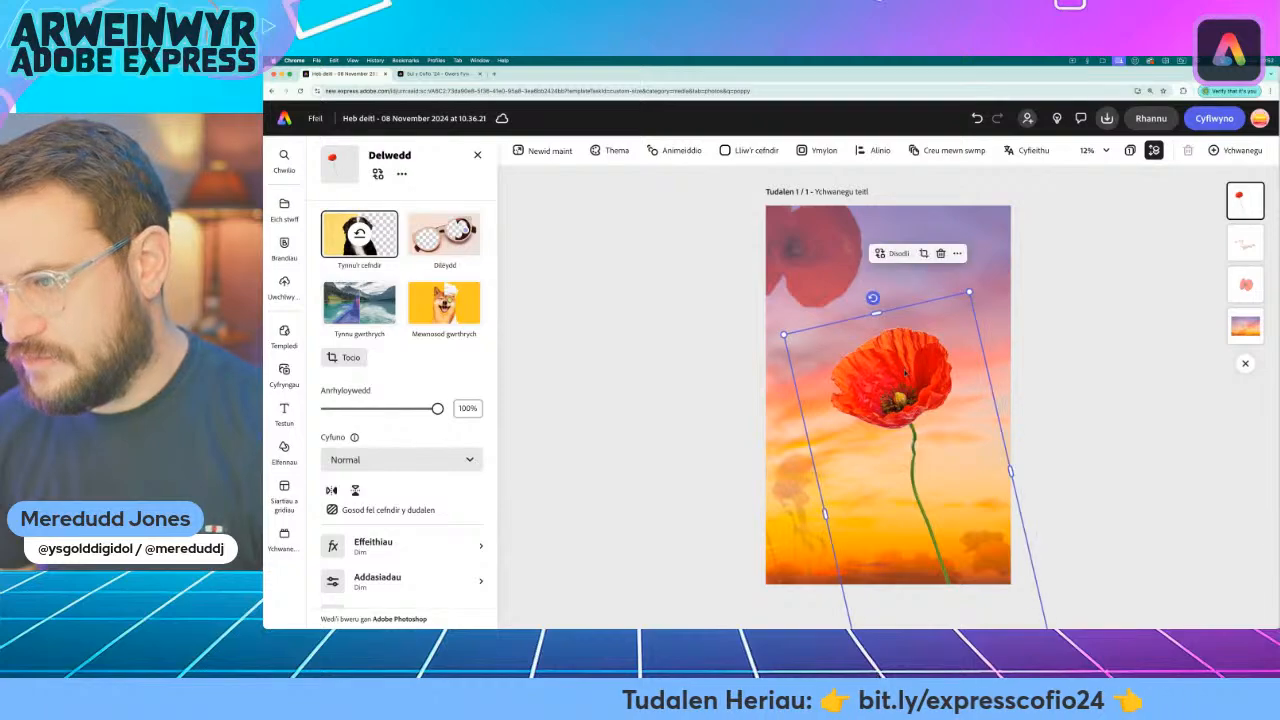
click(736, 357)
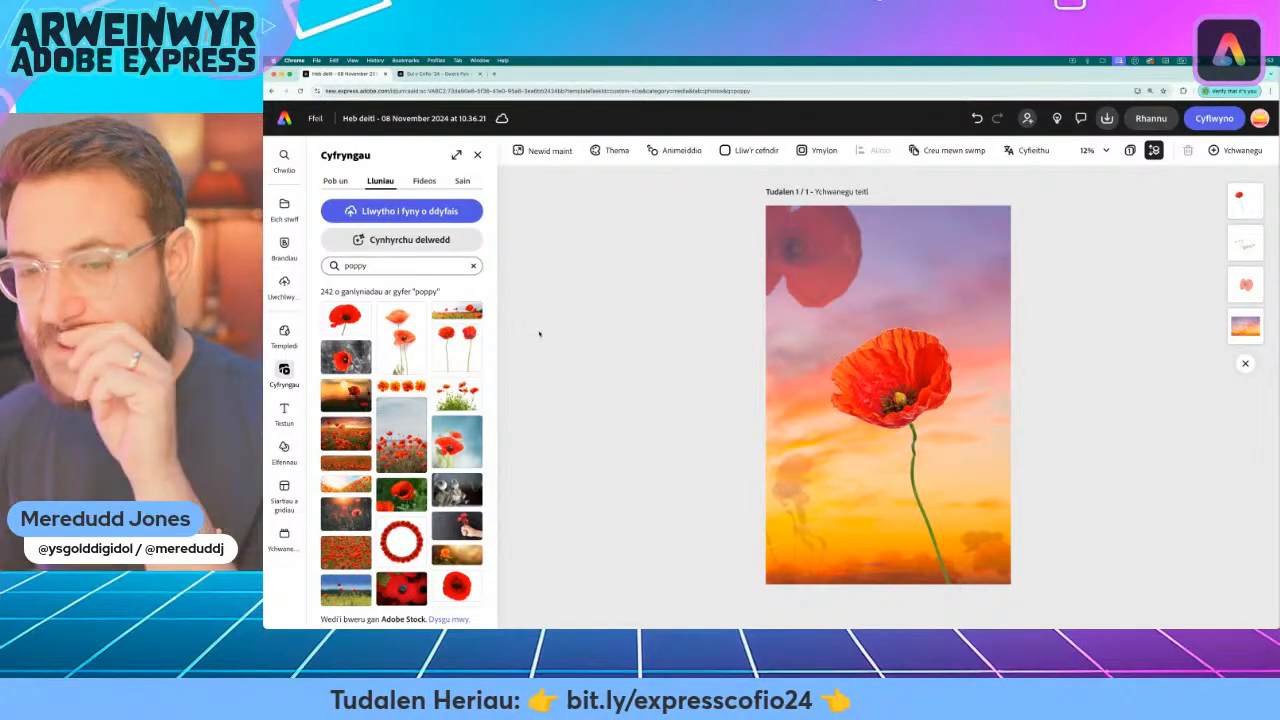
Search the photos for "biplane" and add the grey biplane on a white background to the page
click(473, 266)
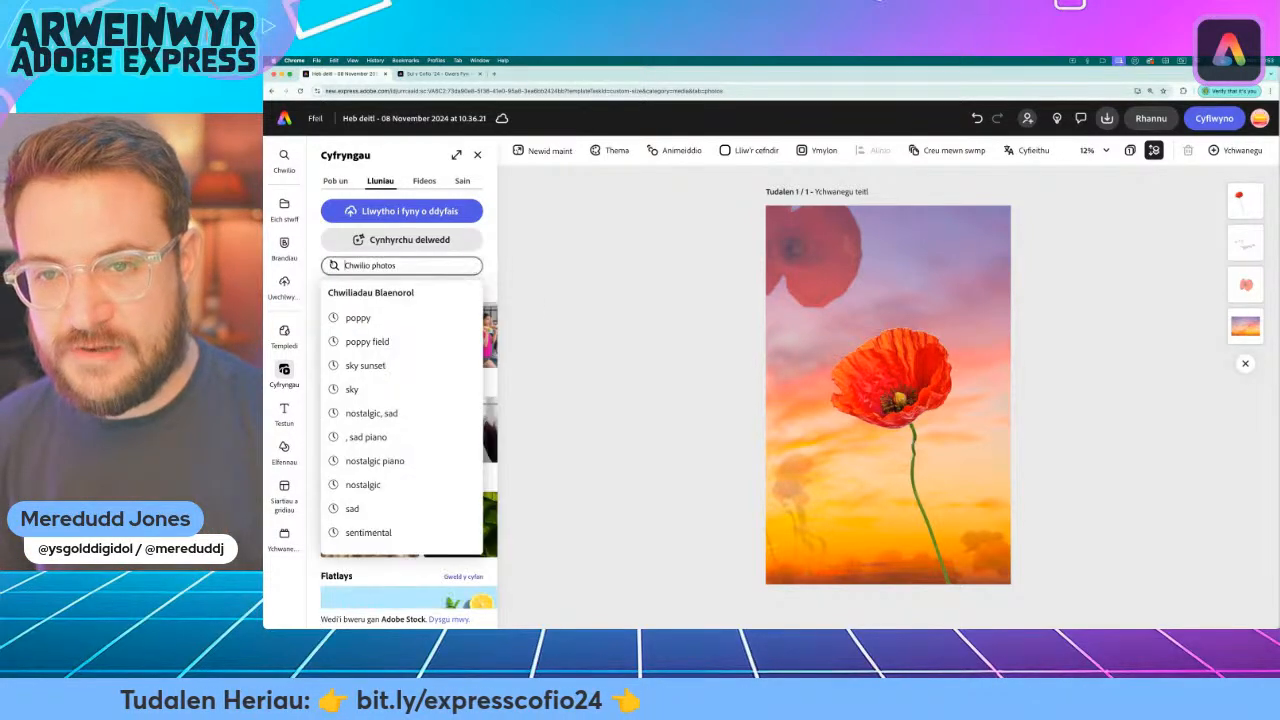
click(408, 285)
text(biplane)
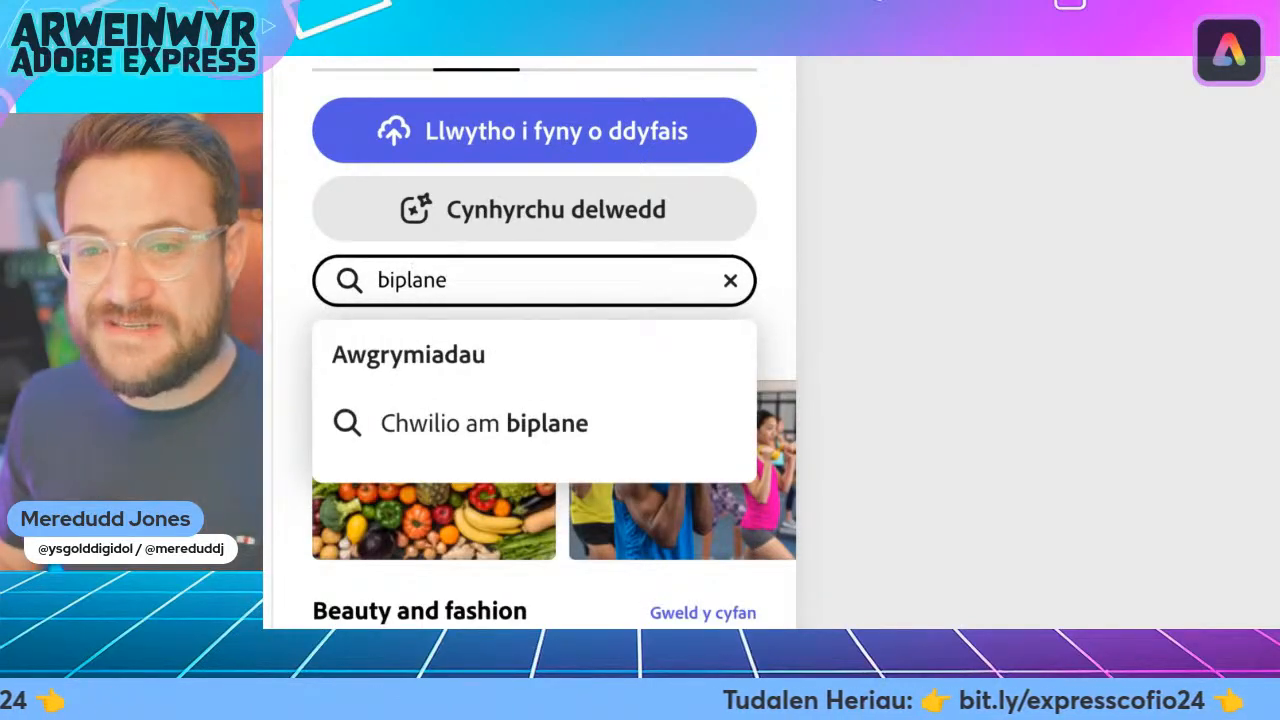
key(Return)
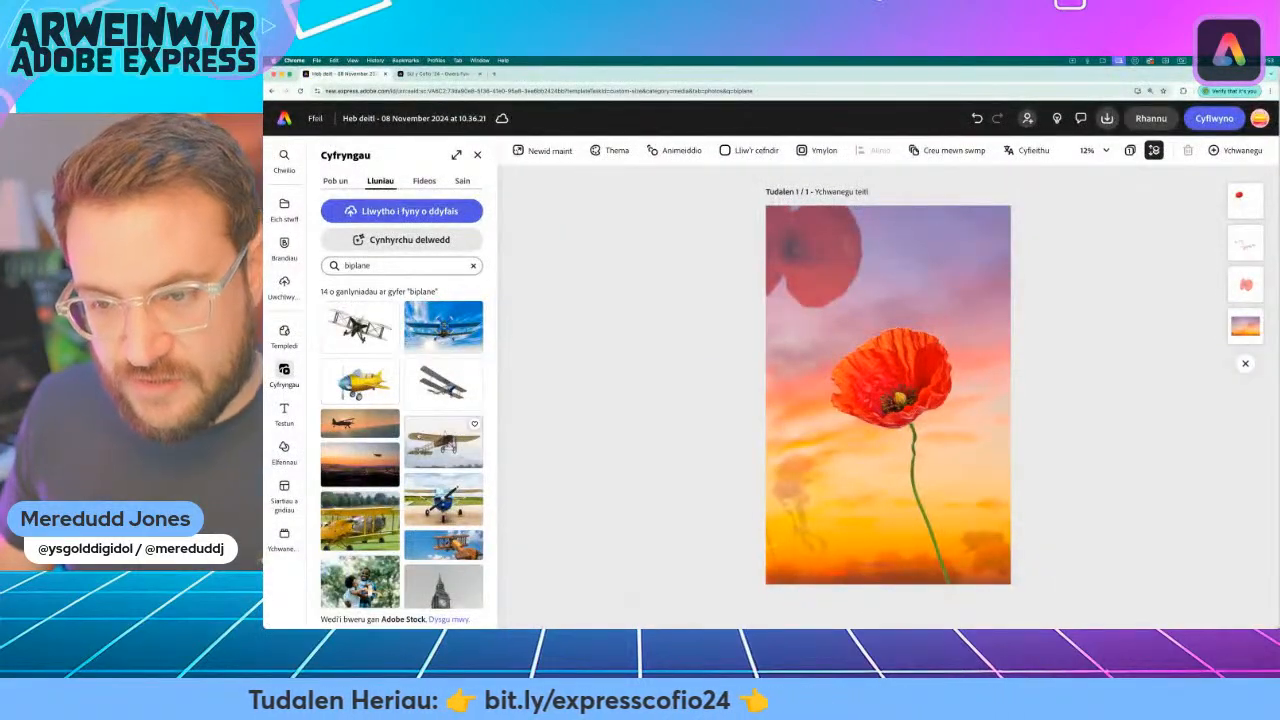
scroll(384, 406, down, 1)
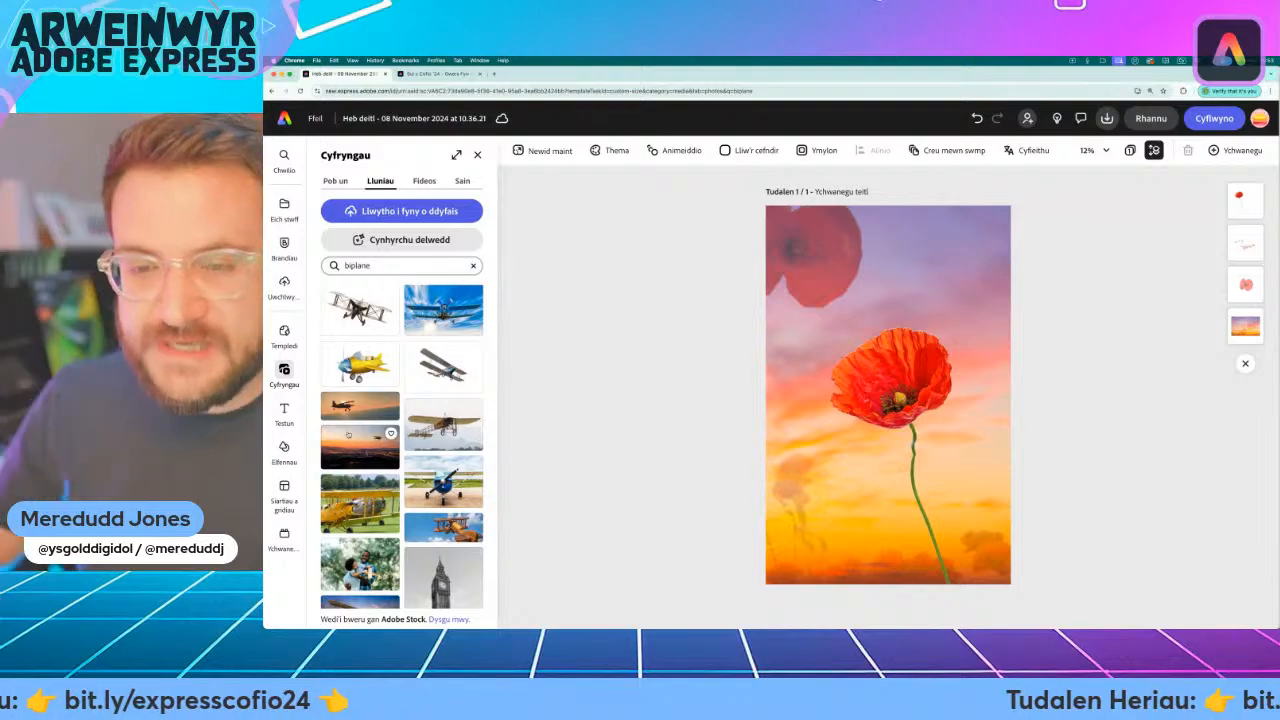
scroll(360, 490, down, 3)
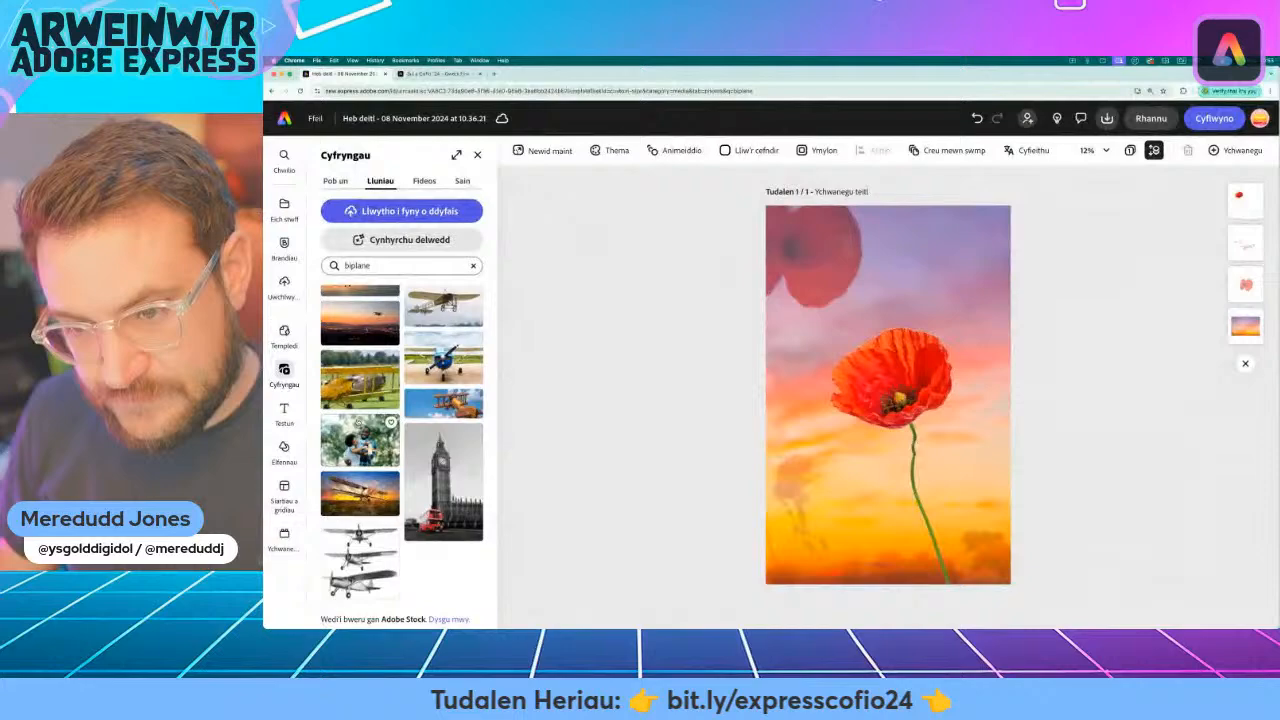
scroll(460, 120, up, 3)
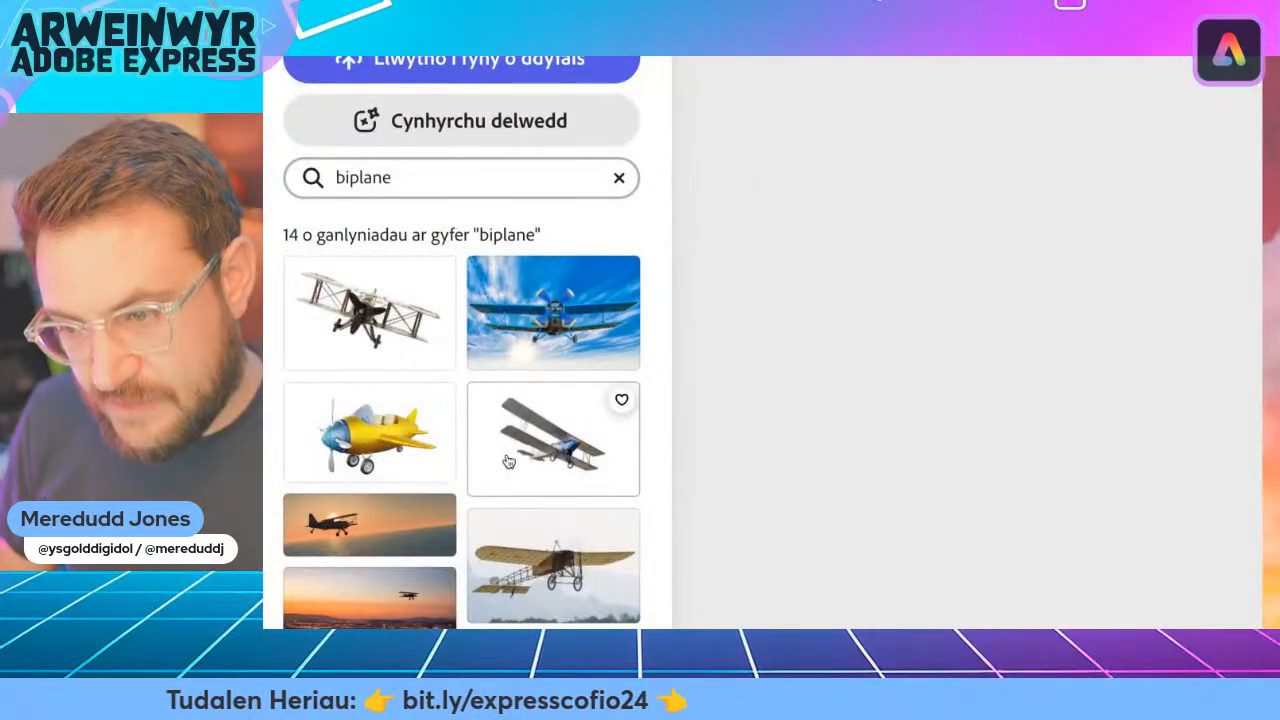
click(581, 455)
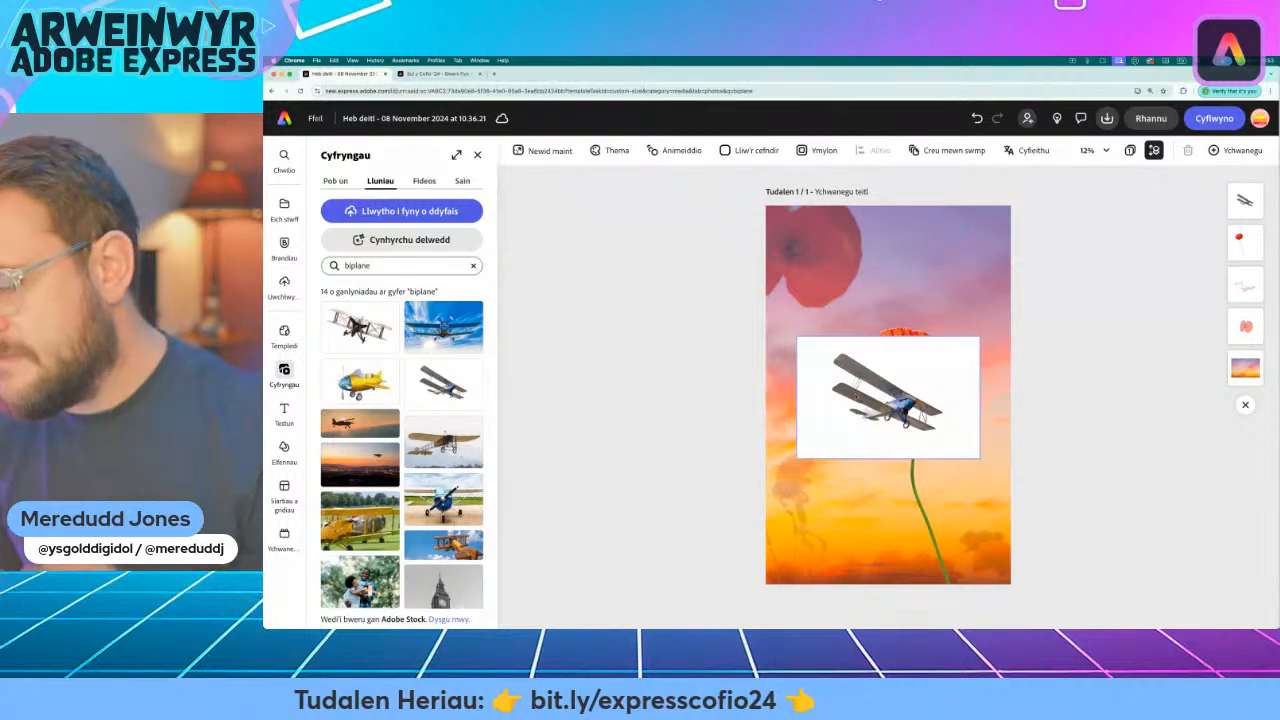
Remove the biplane photo's background and set its blend mode to Lluosogi (Multiply)
click(880, 400)
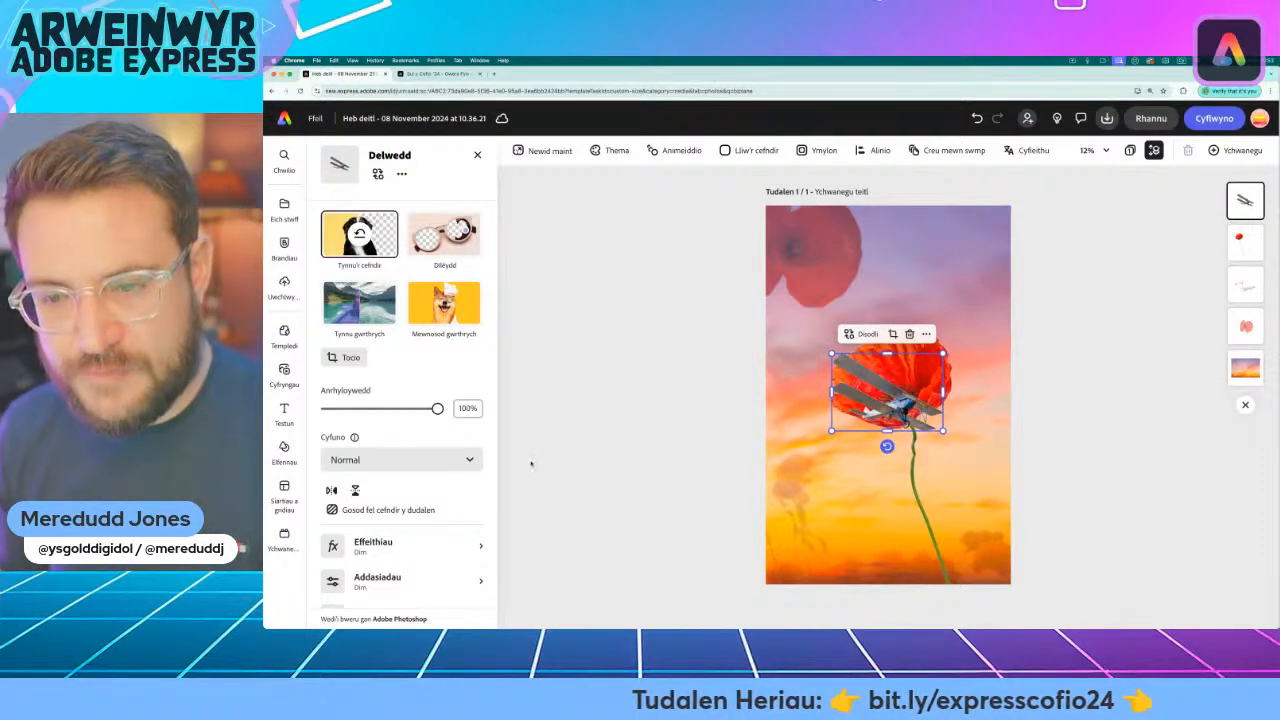
click(420, 460)
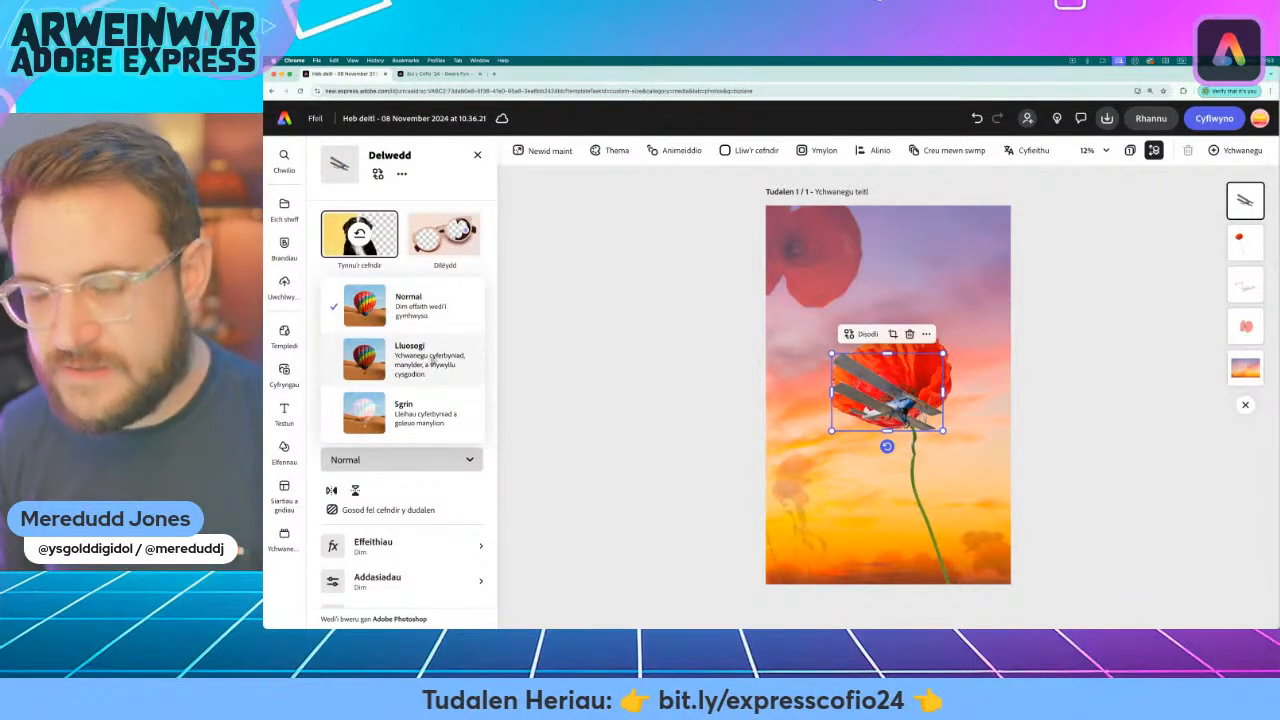
click(438, 363)
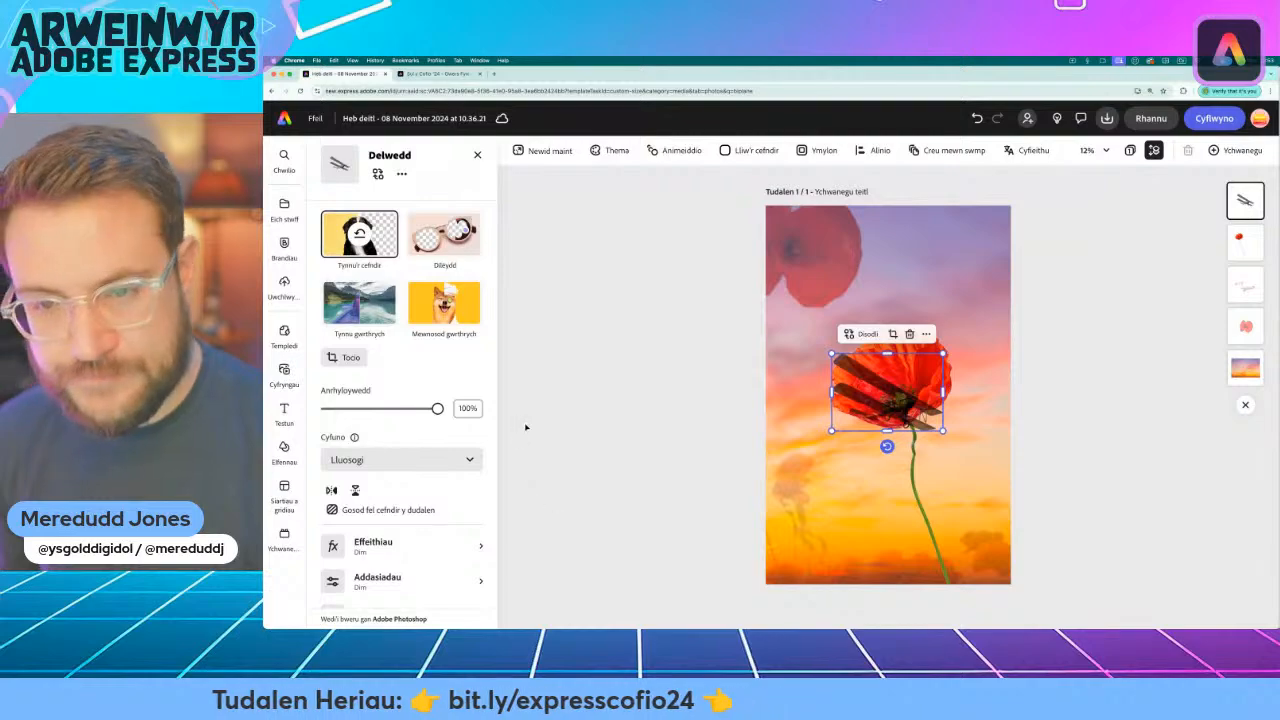
Move the biplane into the sky at the page's upper right, above the red poppy, and enlarge it
drag(878, 396, 828, 243)
drag(894, 277, 952, 243)
drag(844, 309, 871, 291)
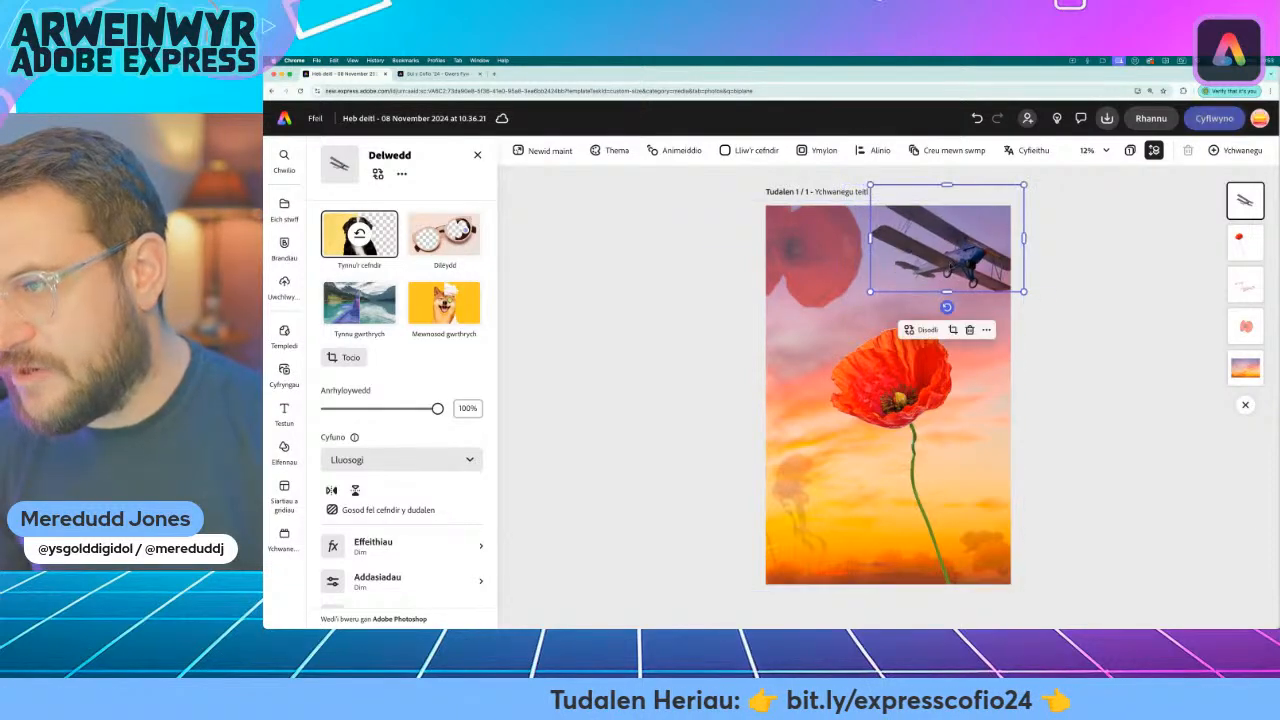
drag(953, 265, 936, 284)
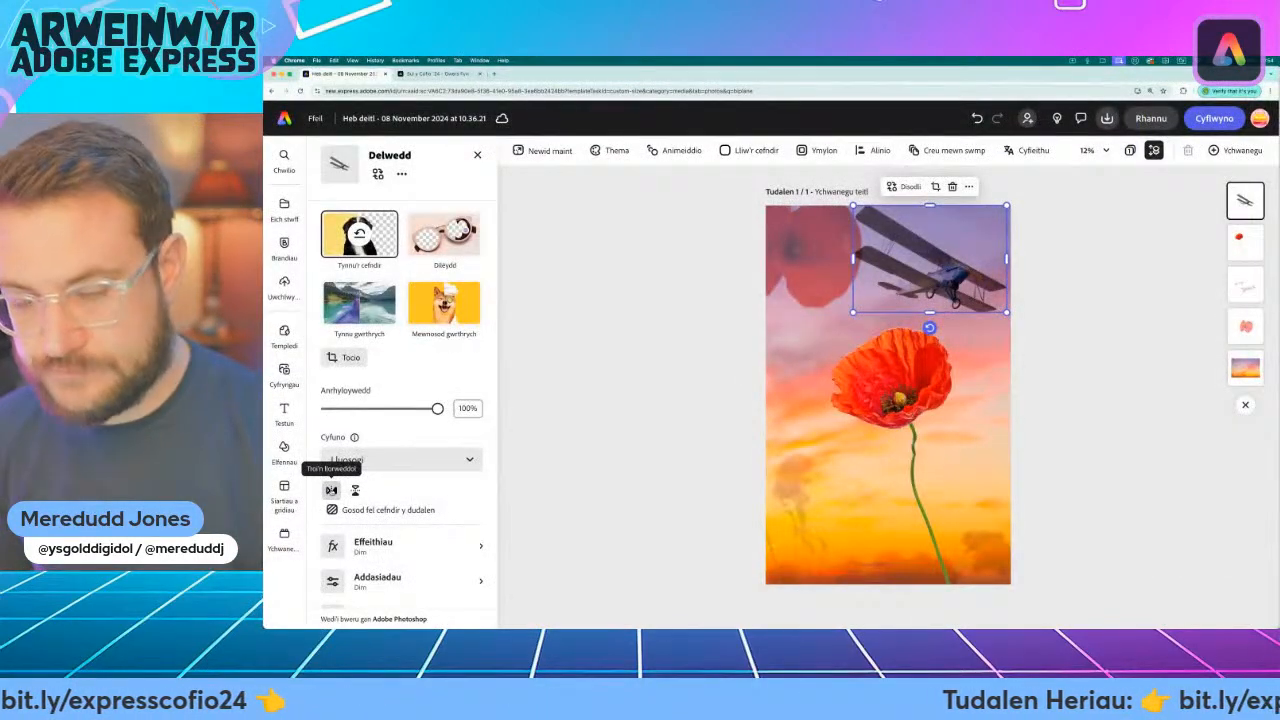
Flip the biplane horizontally, then shrink it and tilt it slightly clockwise in the page's top-right corner
click(331, 490)
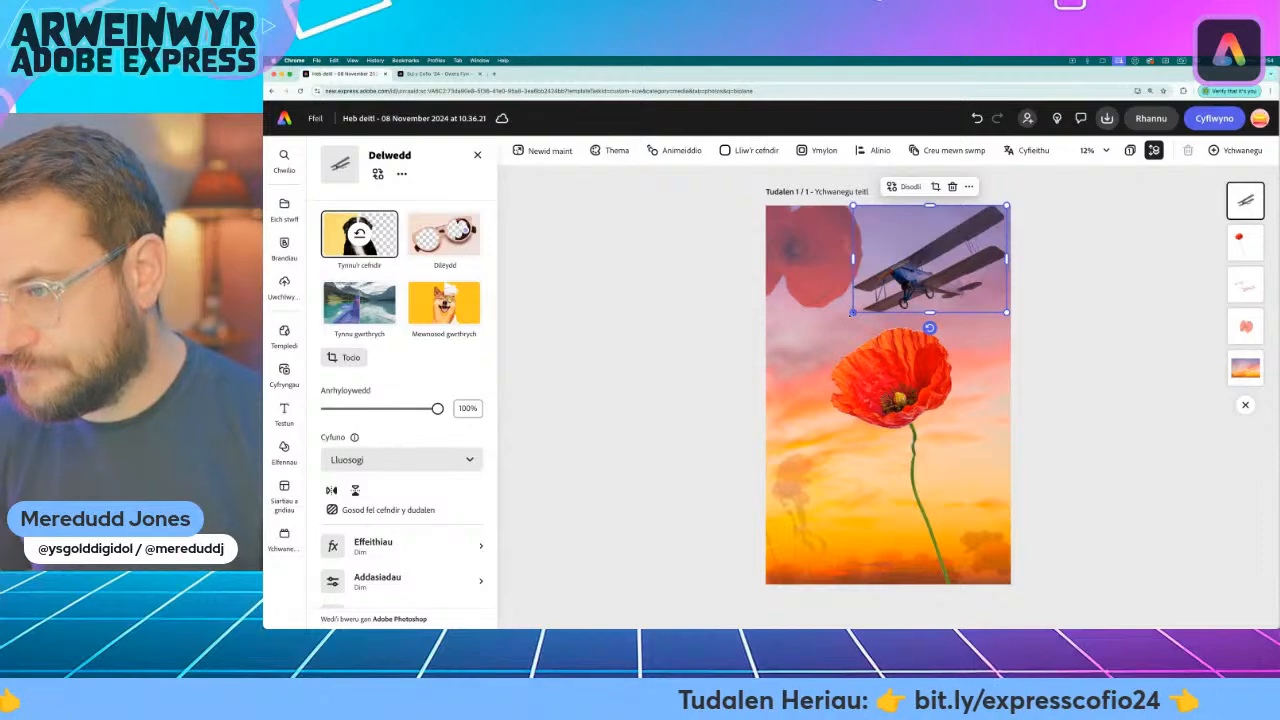
drag(852, 311, 945, 309)
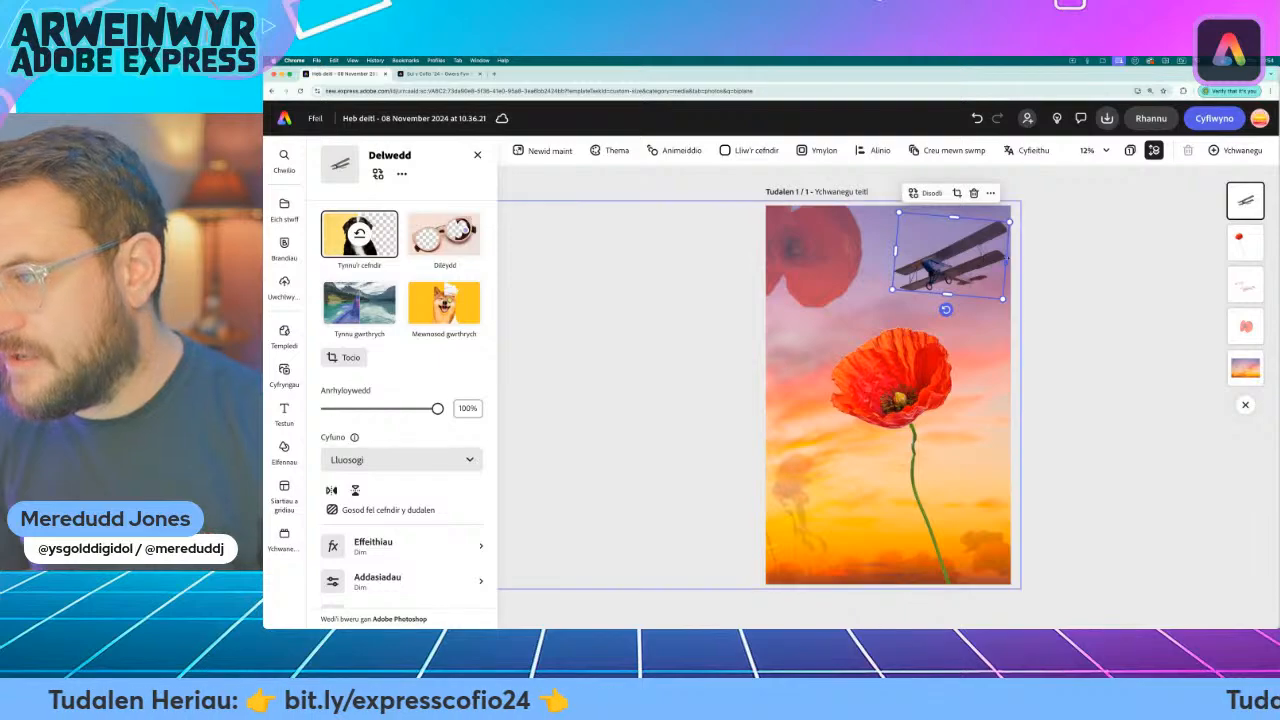
drag(1009, 222, 1015, 218)
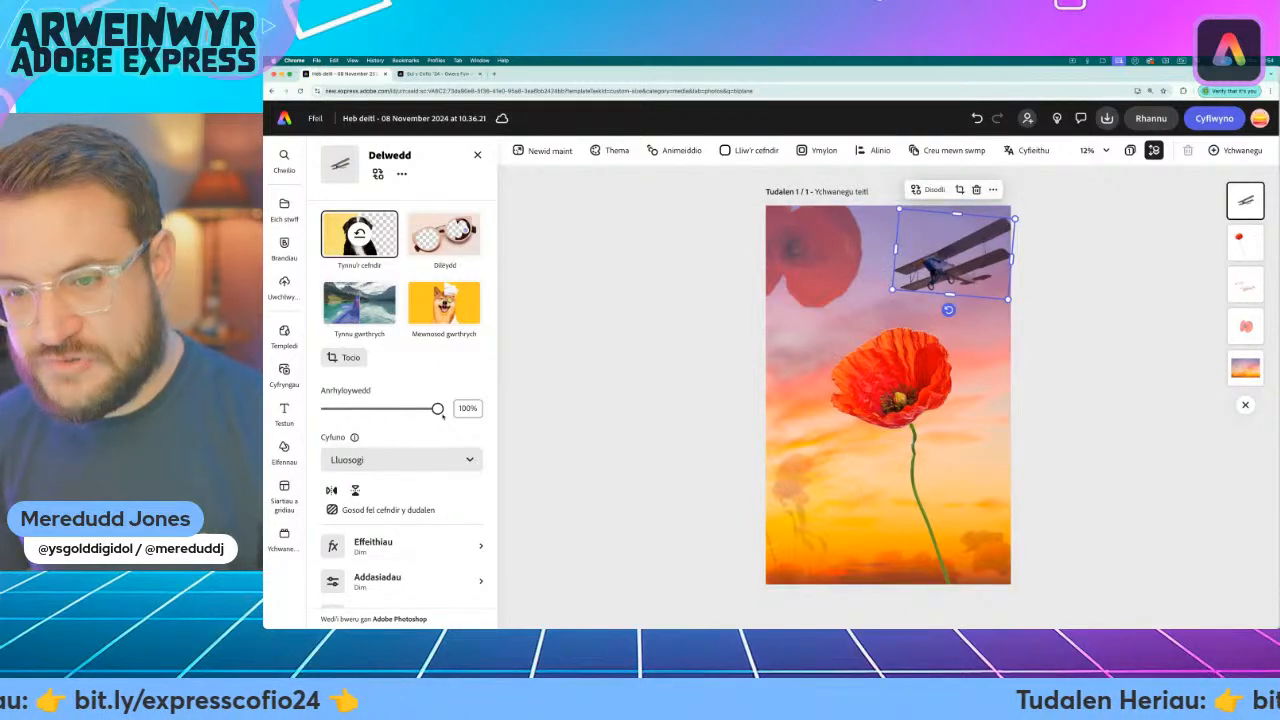
Lower the biplane's opacity to 30% and apply a blur (Cymylu) of about 66 to it
drag(438, 409, 365, 409)
drag(362, 411, 360, 411)
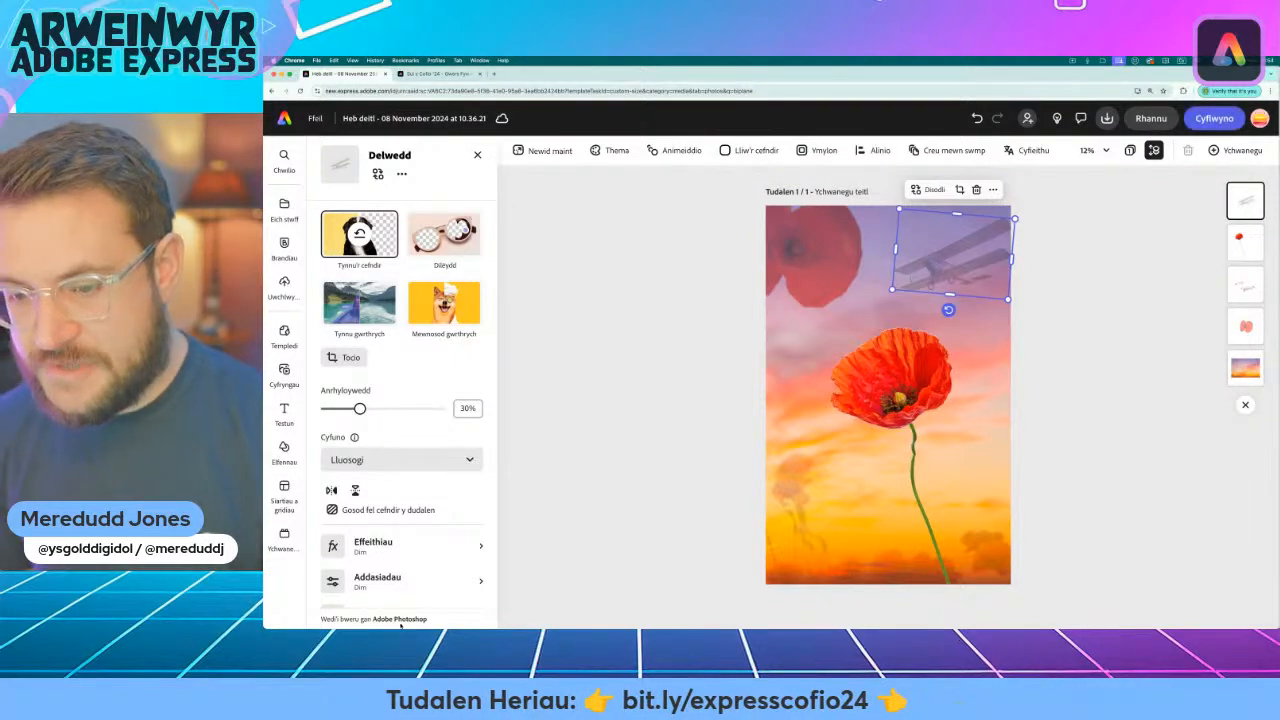
click(386, 583)
scroll(397, 495, down, 3)
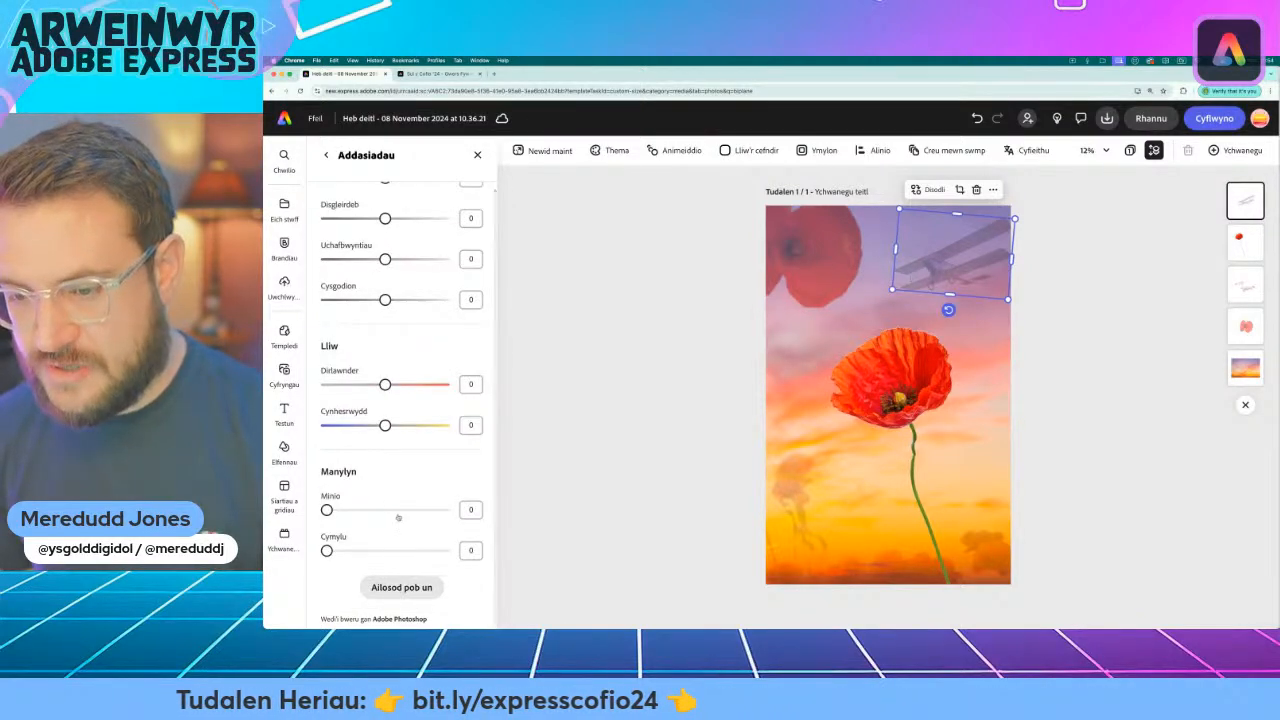
drag(326, 550, 400, 551)
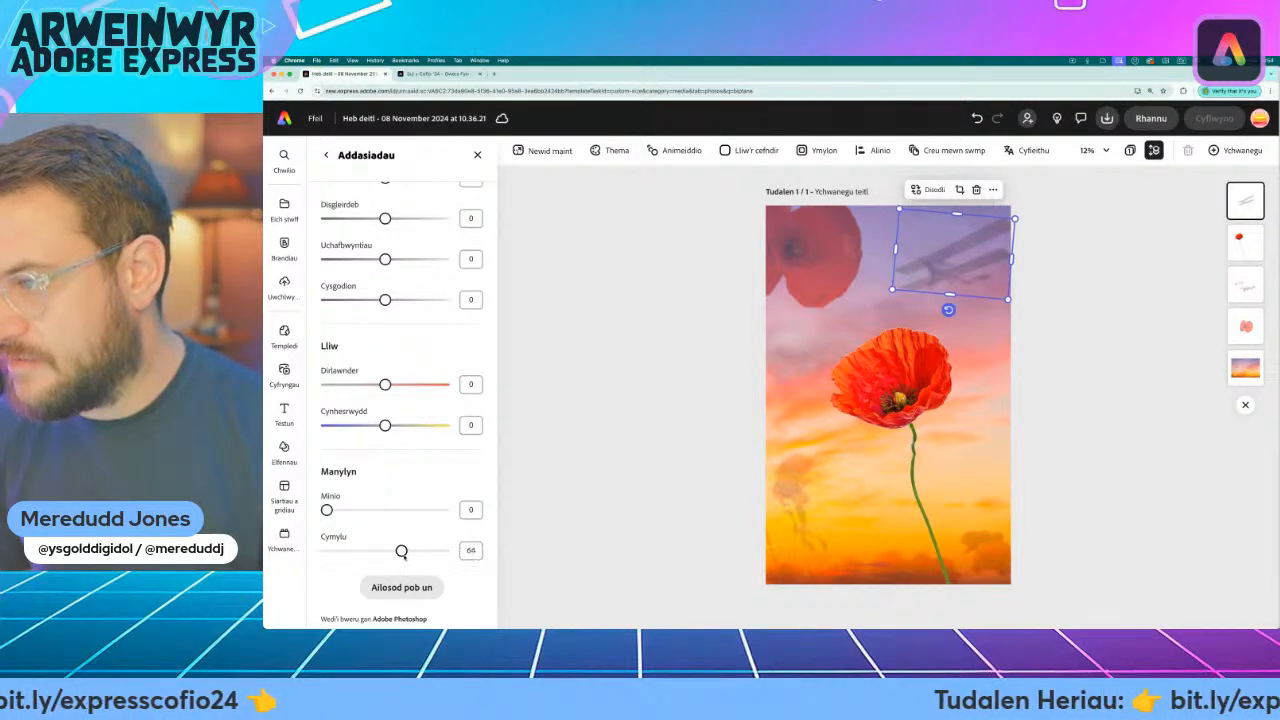
click(714, 366)
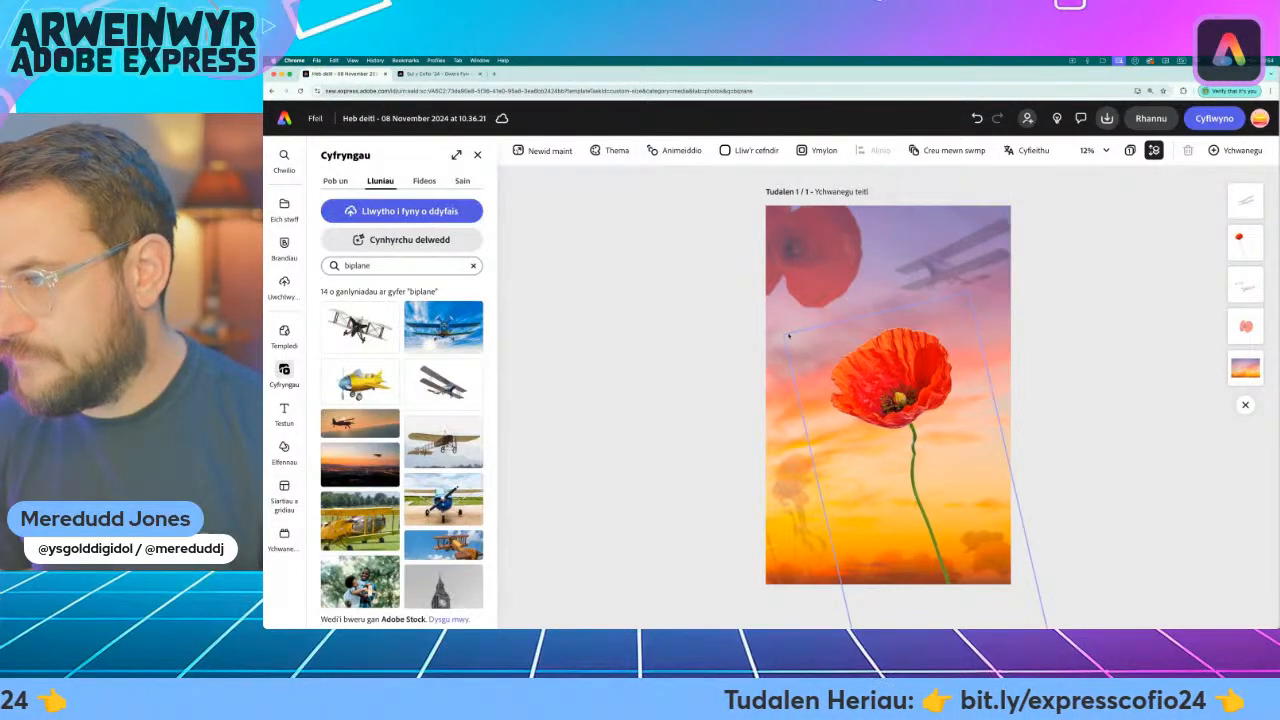
Fade the blurred biplane further by setting its opacity to 15%
click(979, 263)
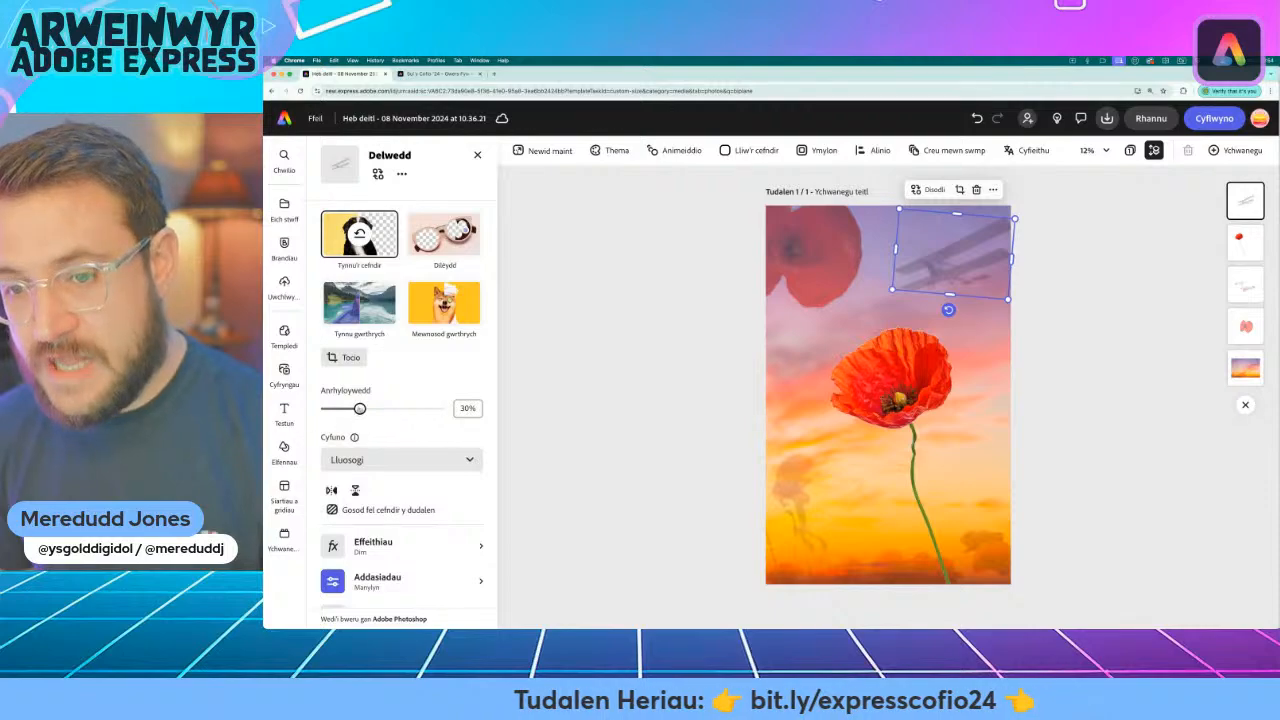
drag(360, 408, 332, 408)
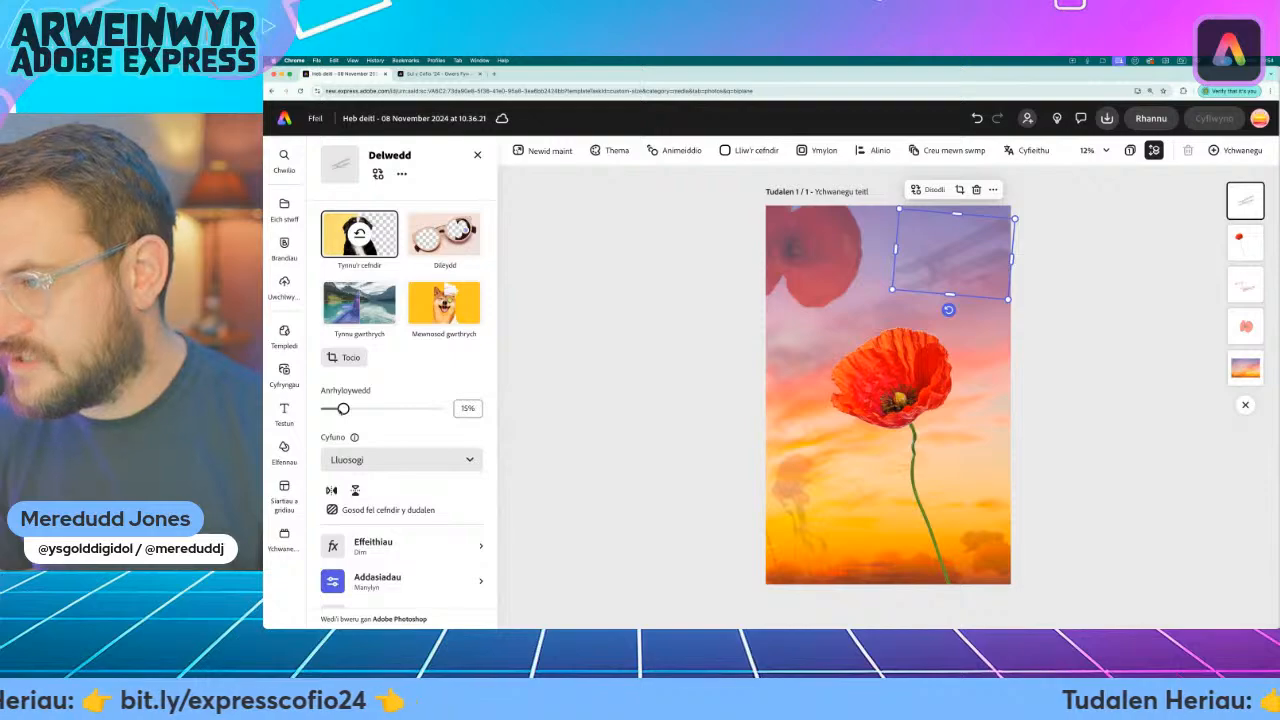
click(652, 355)
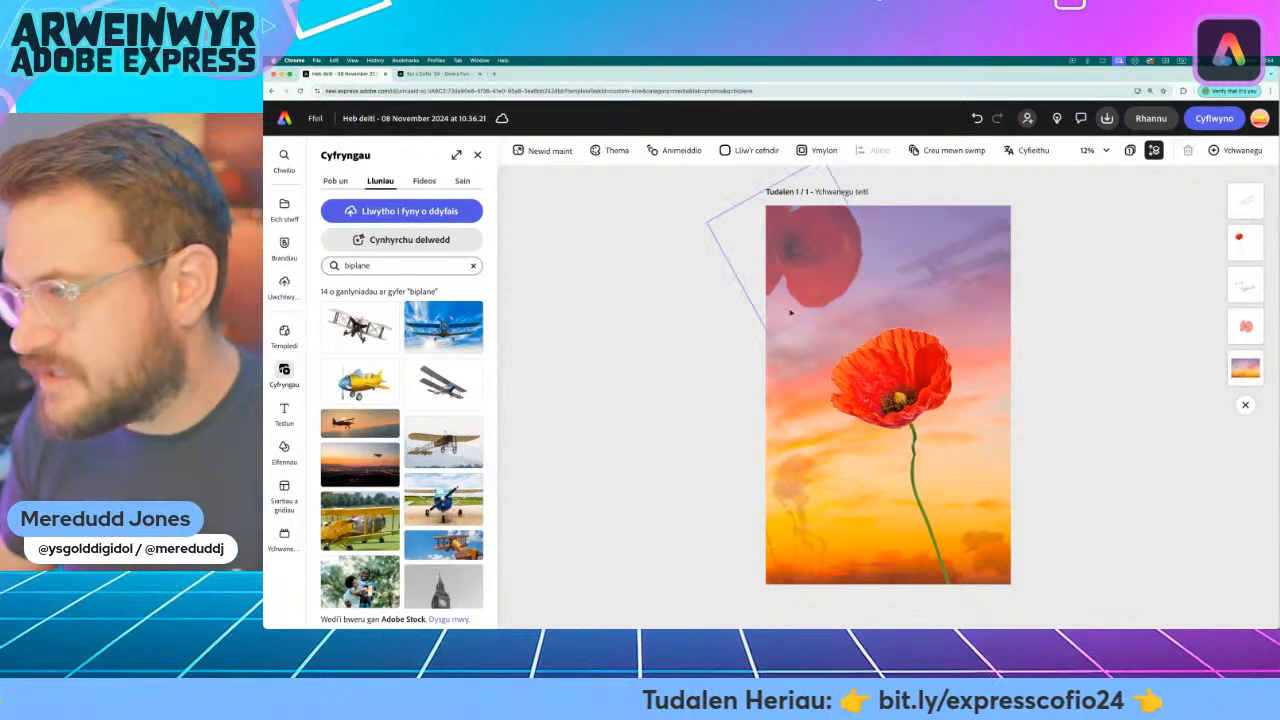
click(936, 267)
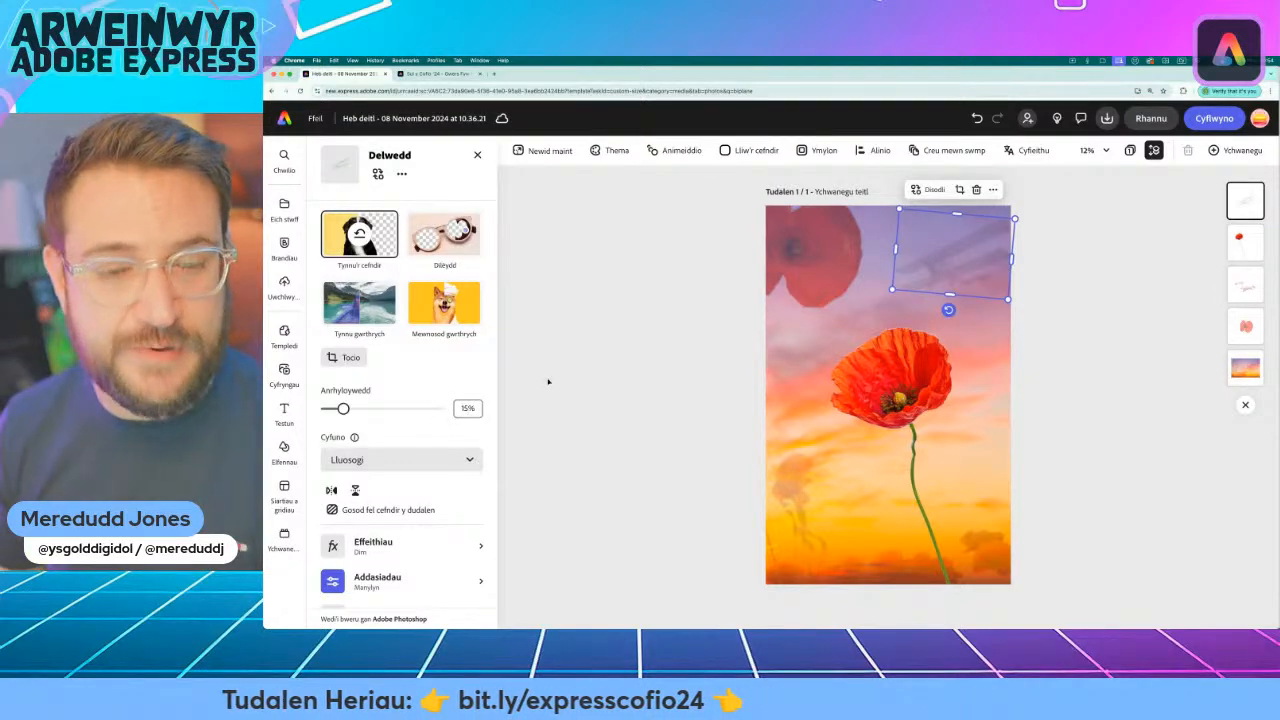
click(662, 357)
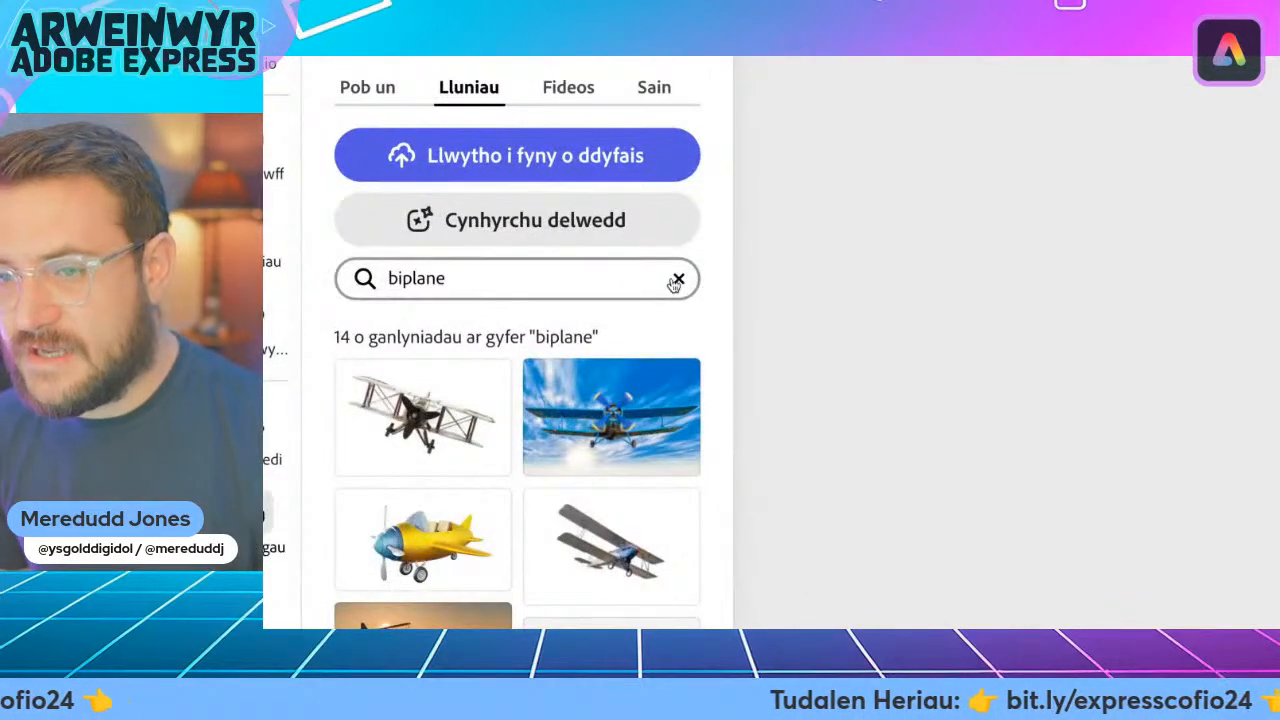
Replace the photo search term with "war memorial" and run the search
click(677, 281)
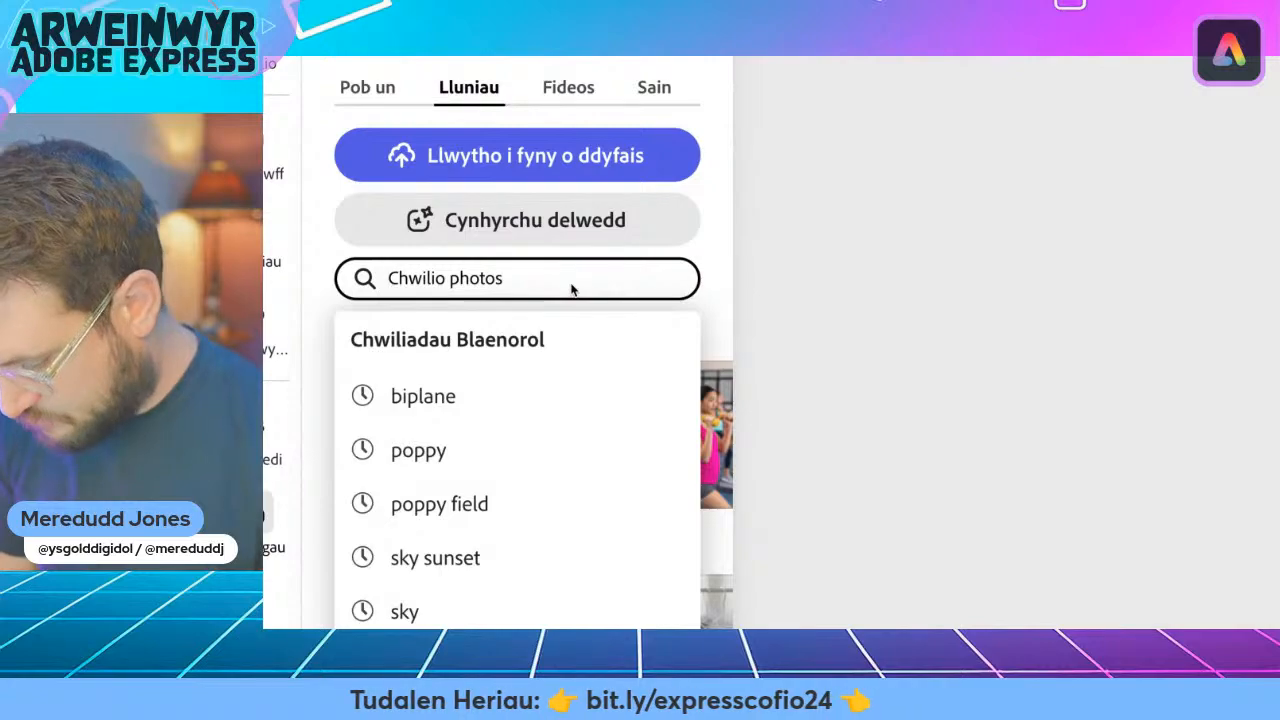
text(war)
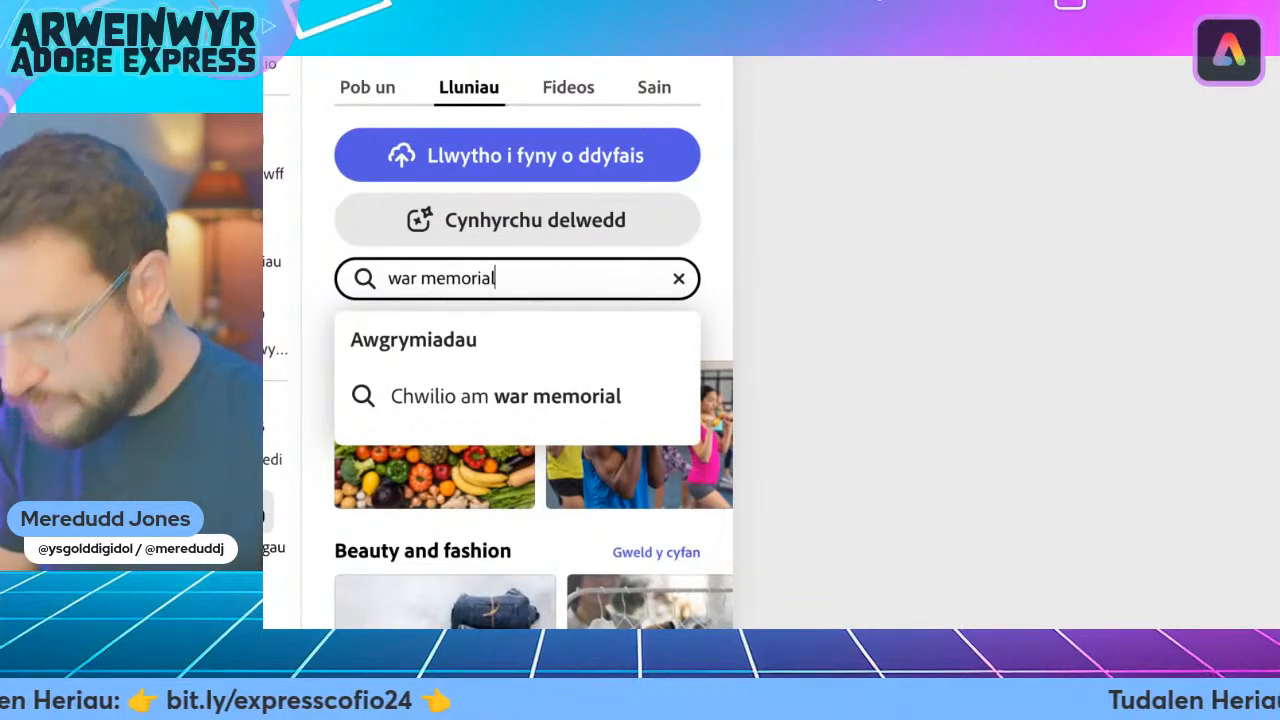
text( memorial)
key(Return)
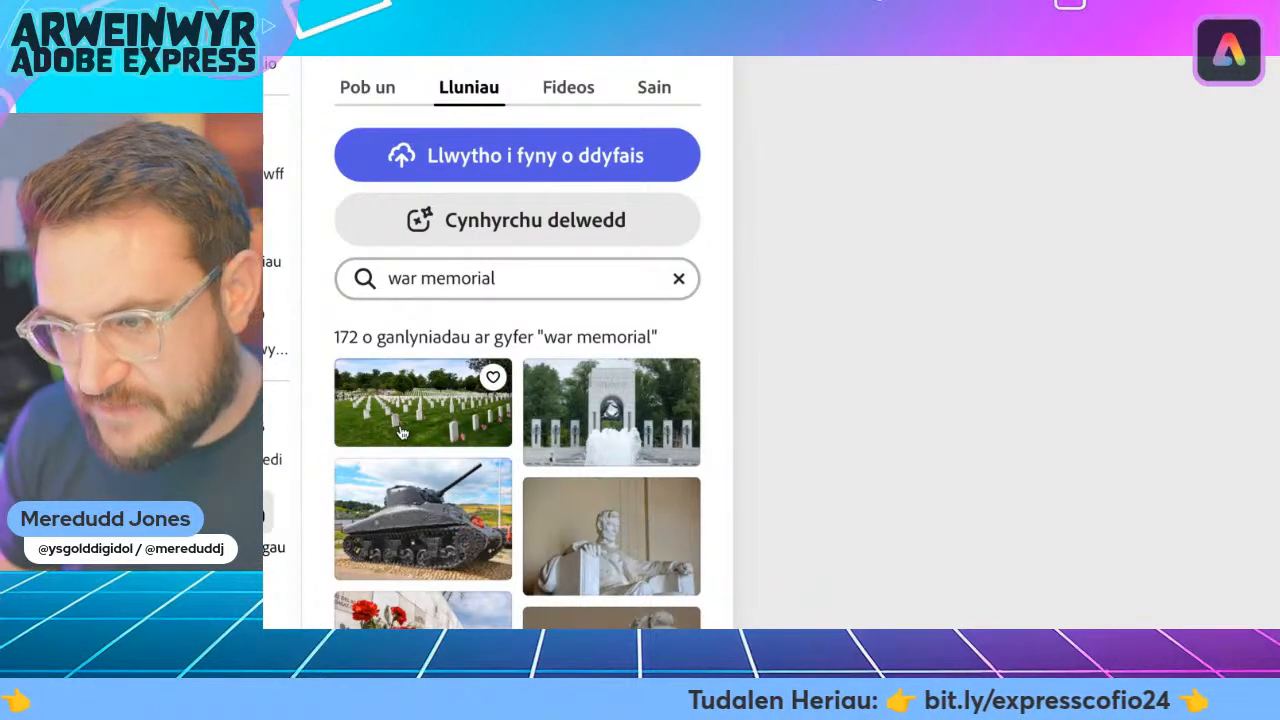
Find the photo of a standing statue on a pedestal in front of old stone buildings and add it to the page
scroll(400, 432, down, 2)
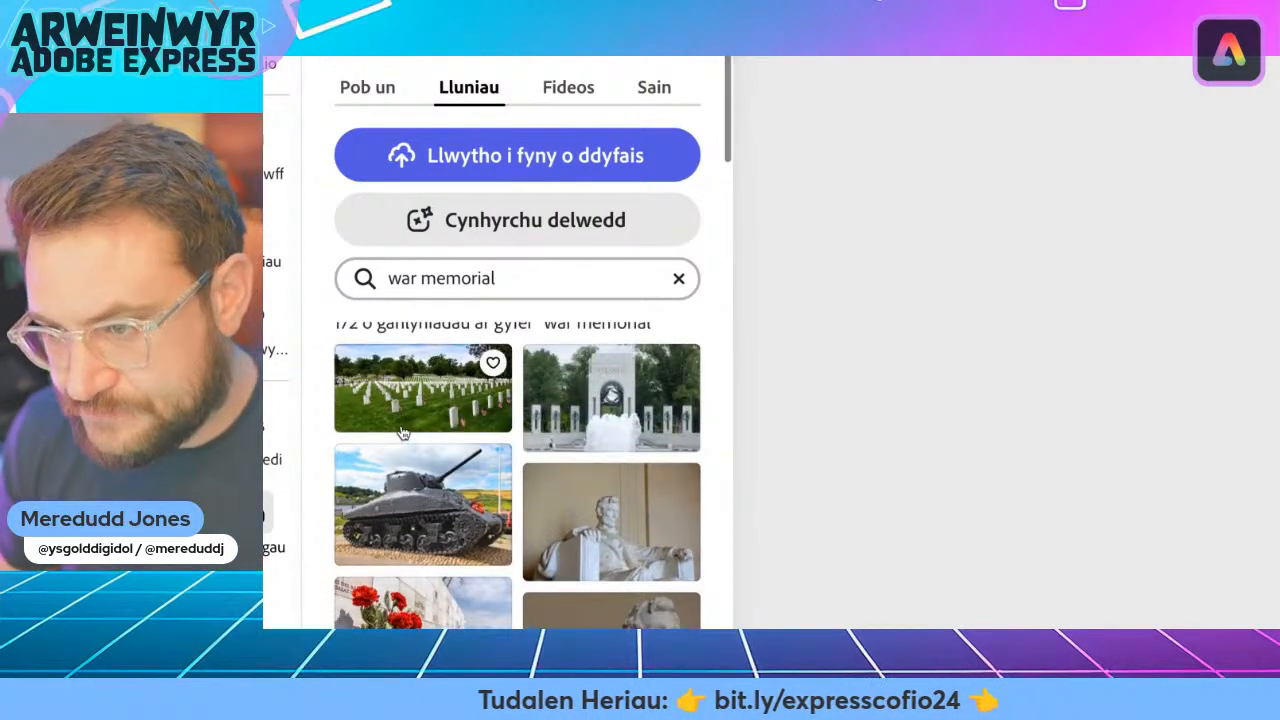
scroll(401, 432, down, 3)
scroll(401, 432, down, 6)
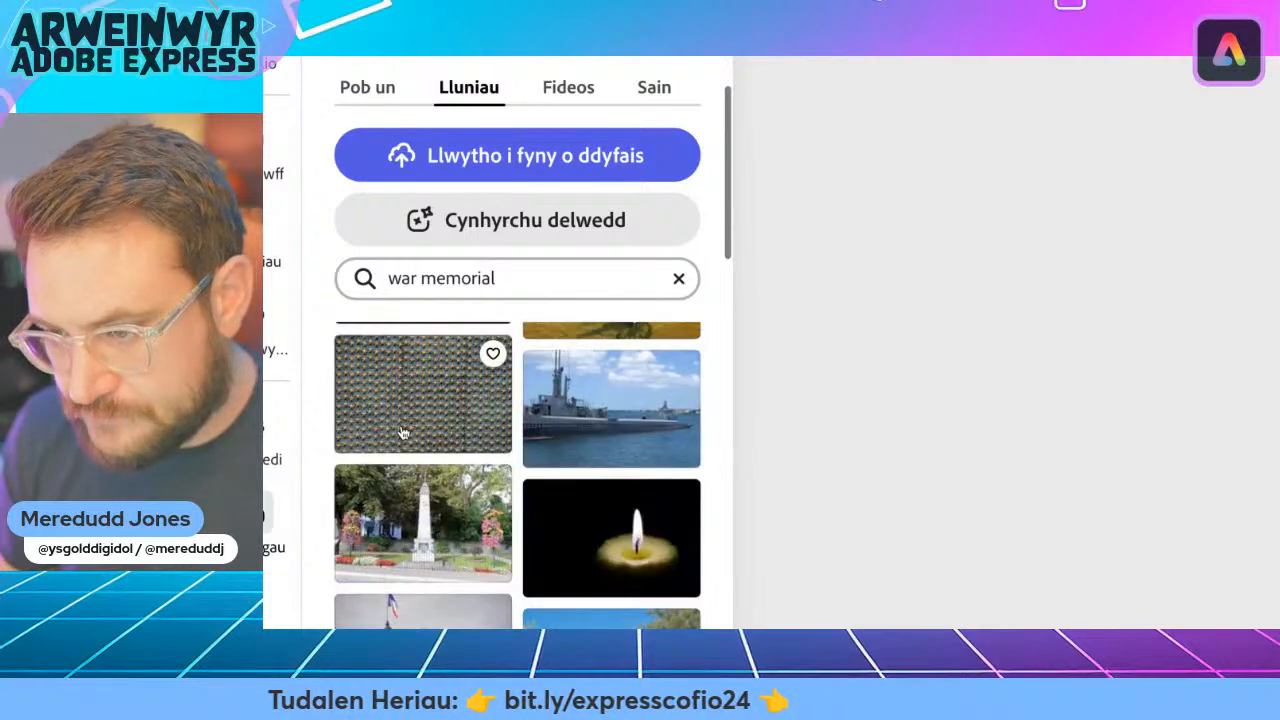
scroll(401, 432, down, 5)
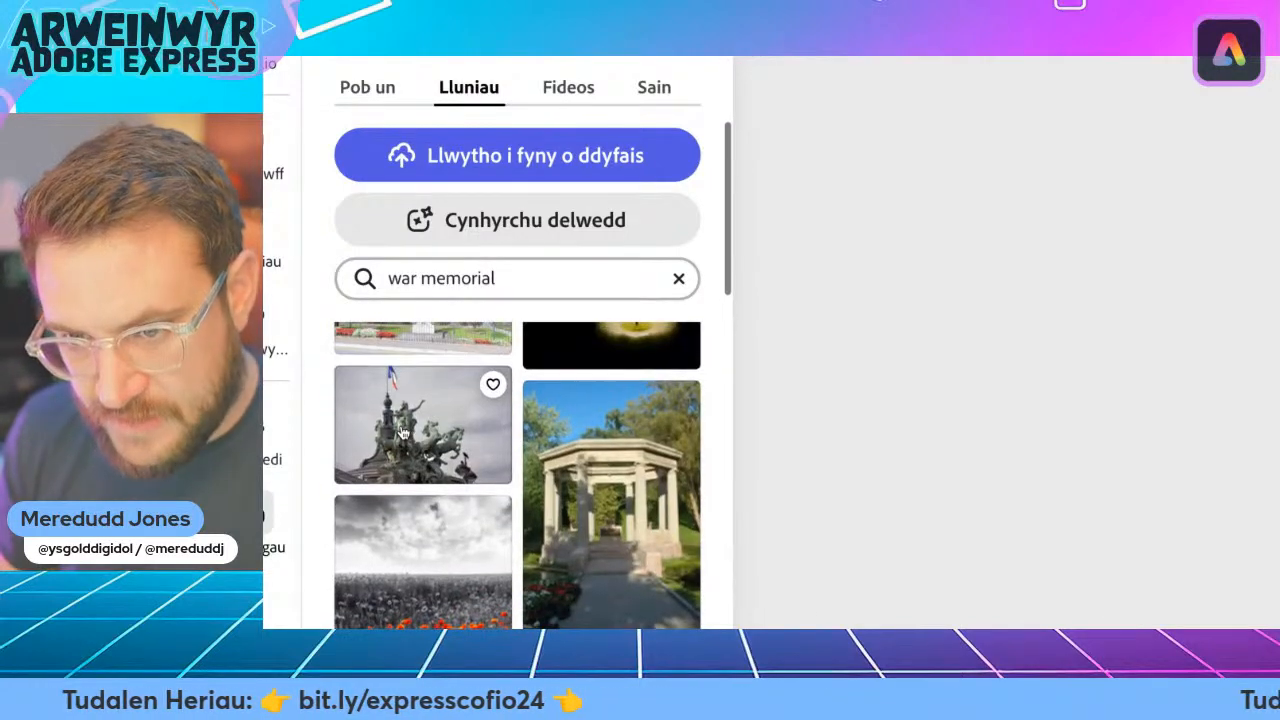
scroll(428, 478, down, 6)
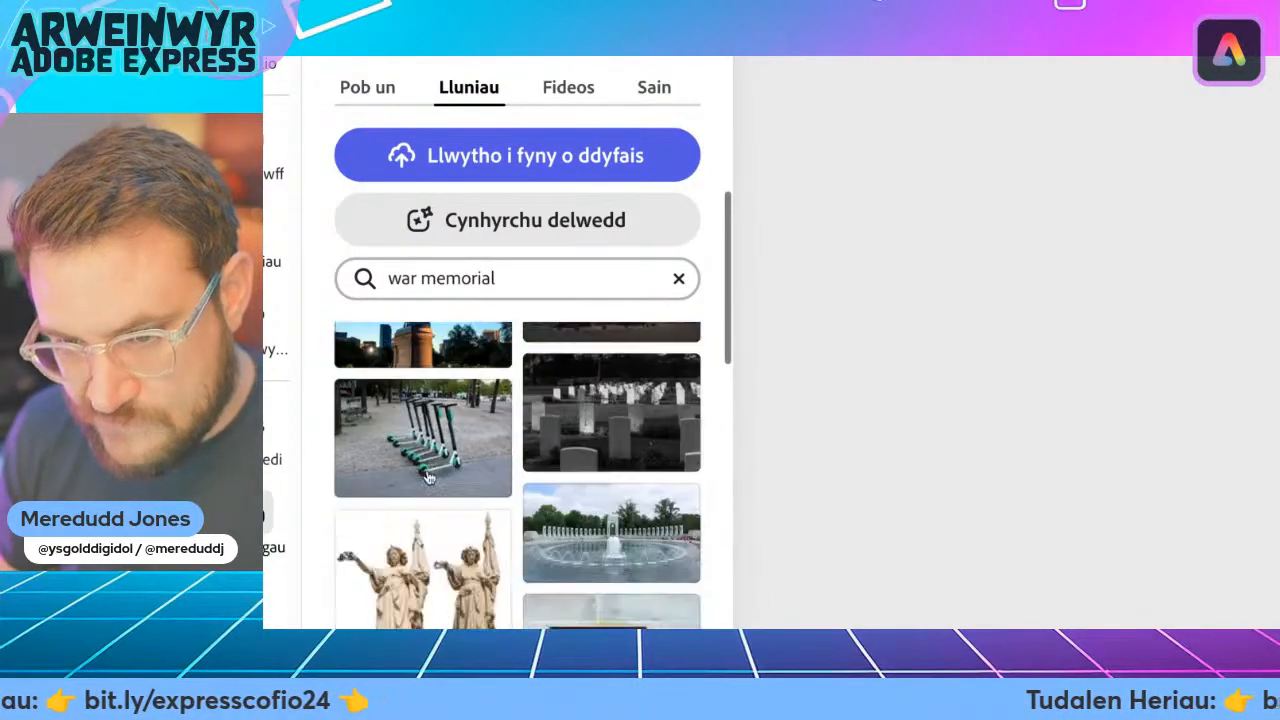
scroll(428, 478, down, 6)
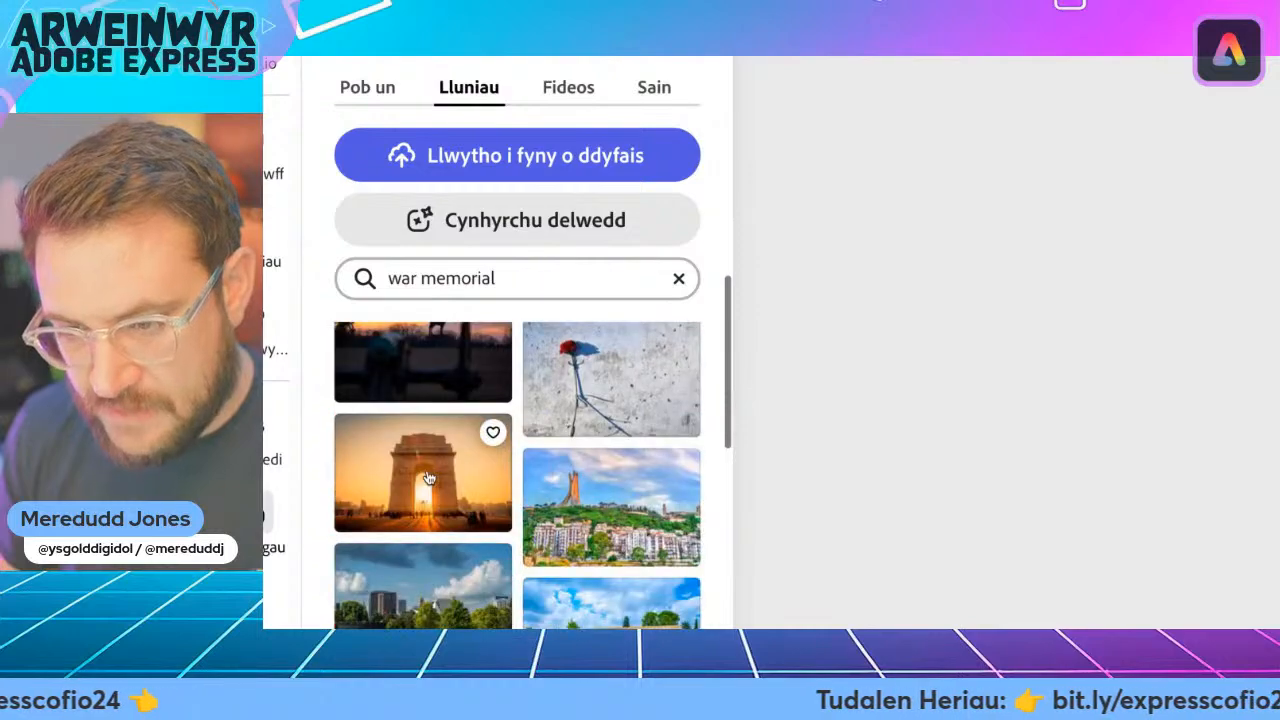
scroll(428, 478, down, 2)
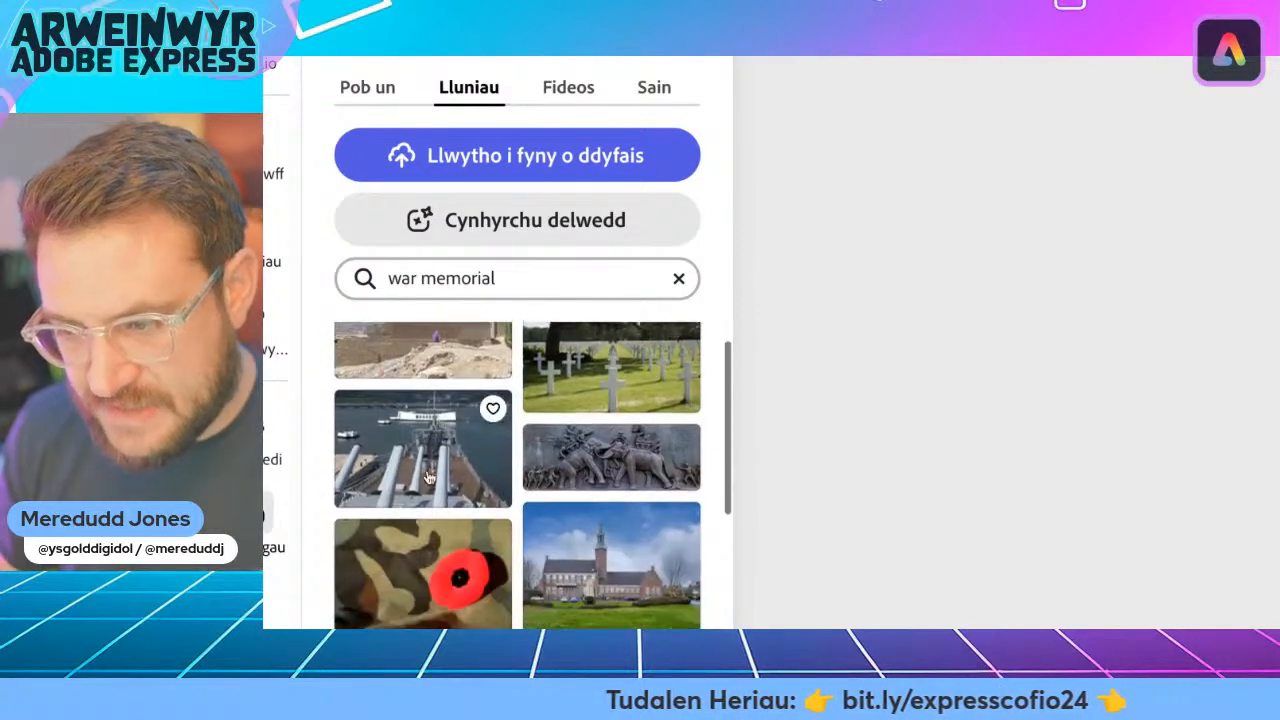
scroll(428, 478, down, 3)
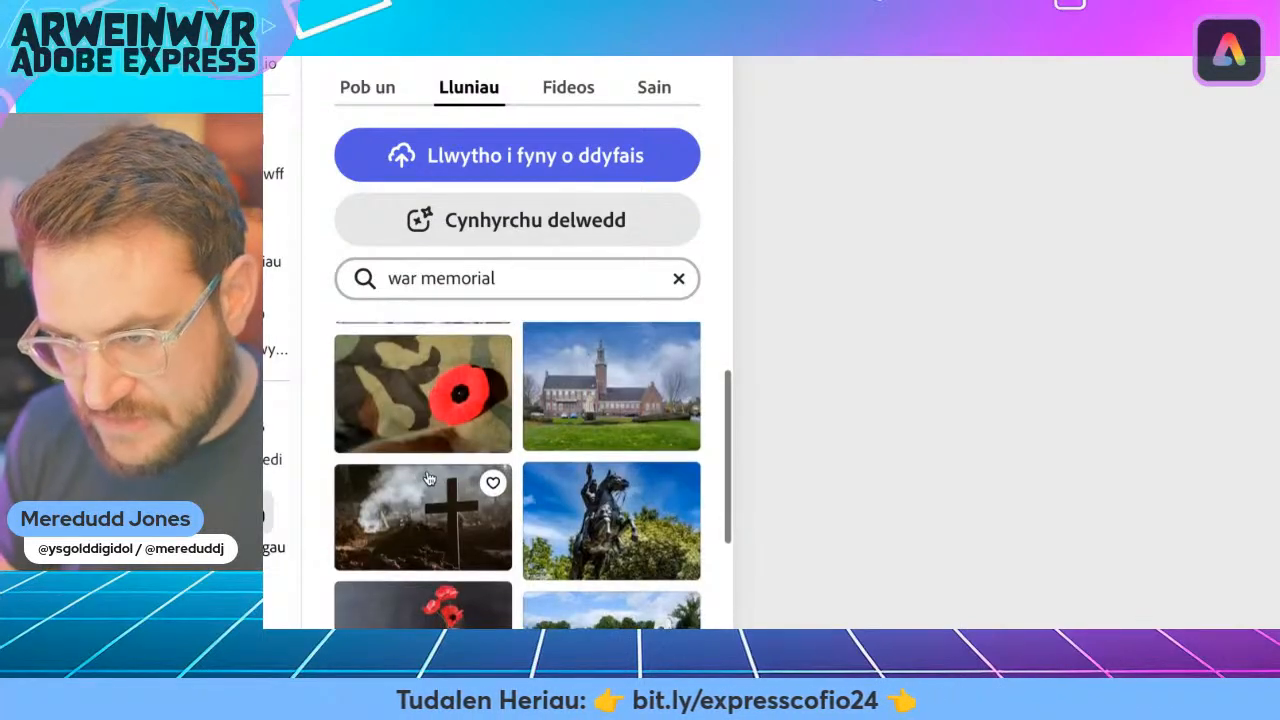
scroll(422, 479, down, 2)
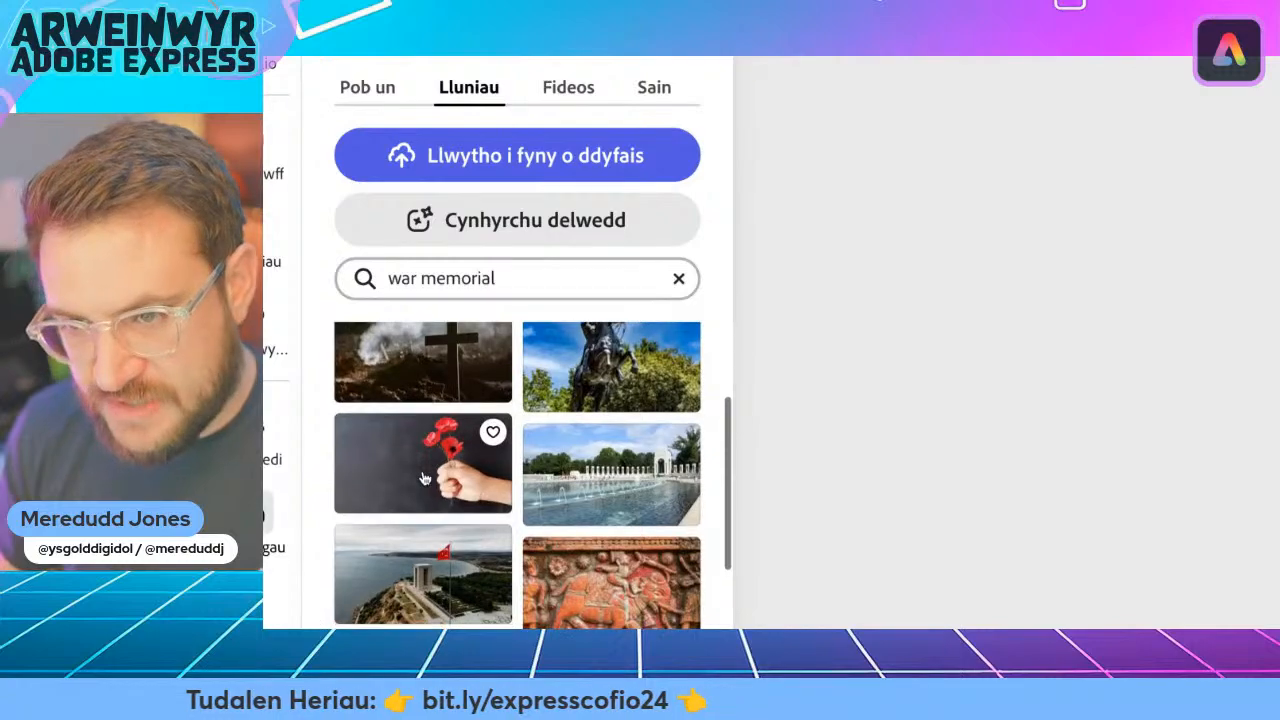
scroll(419, 478, down, 3)
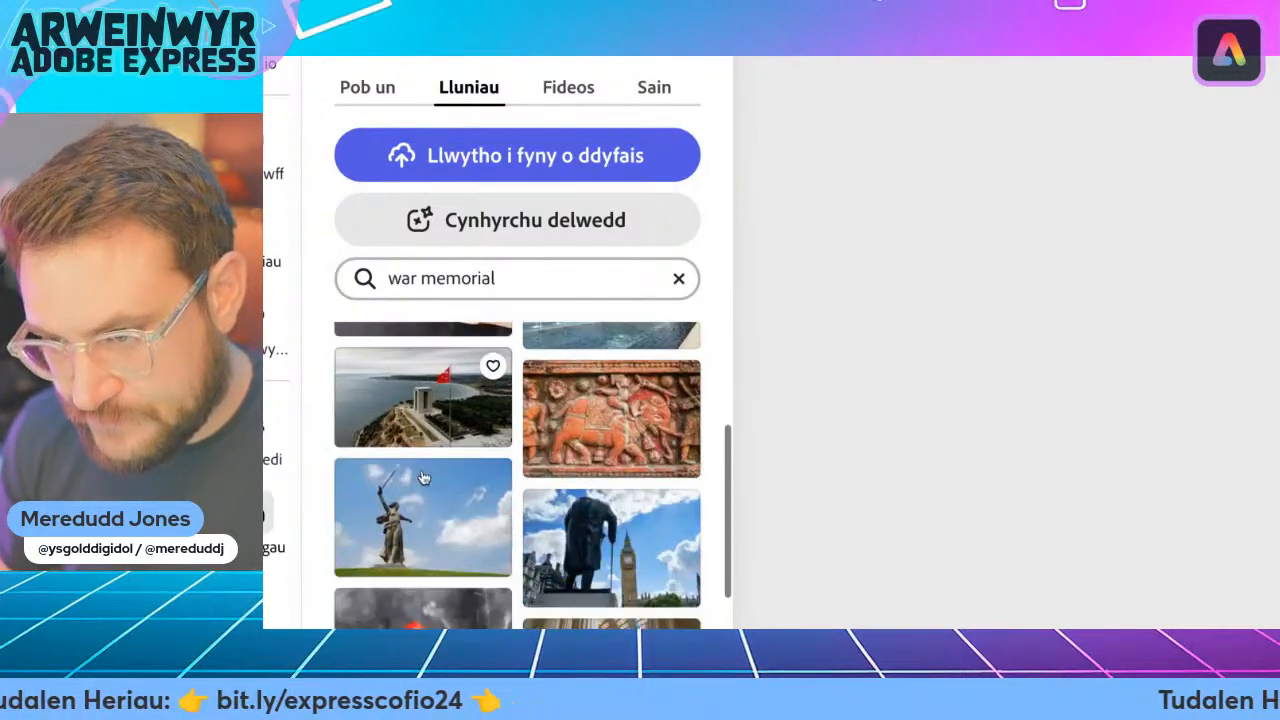
scroll(424, 477, down, 3)
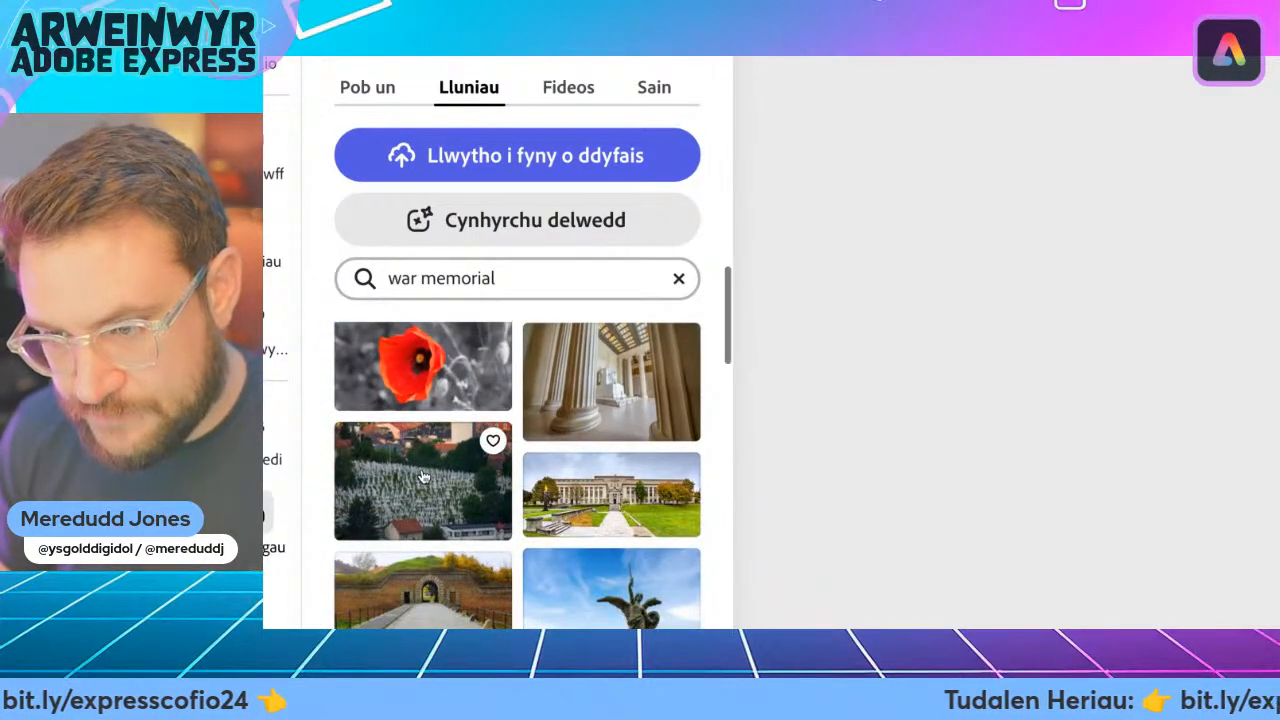
scroll(422, 476, down, 5)
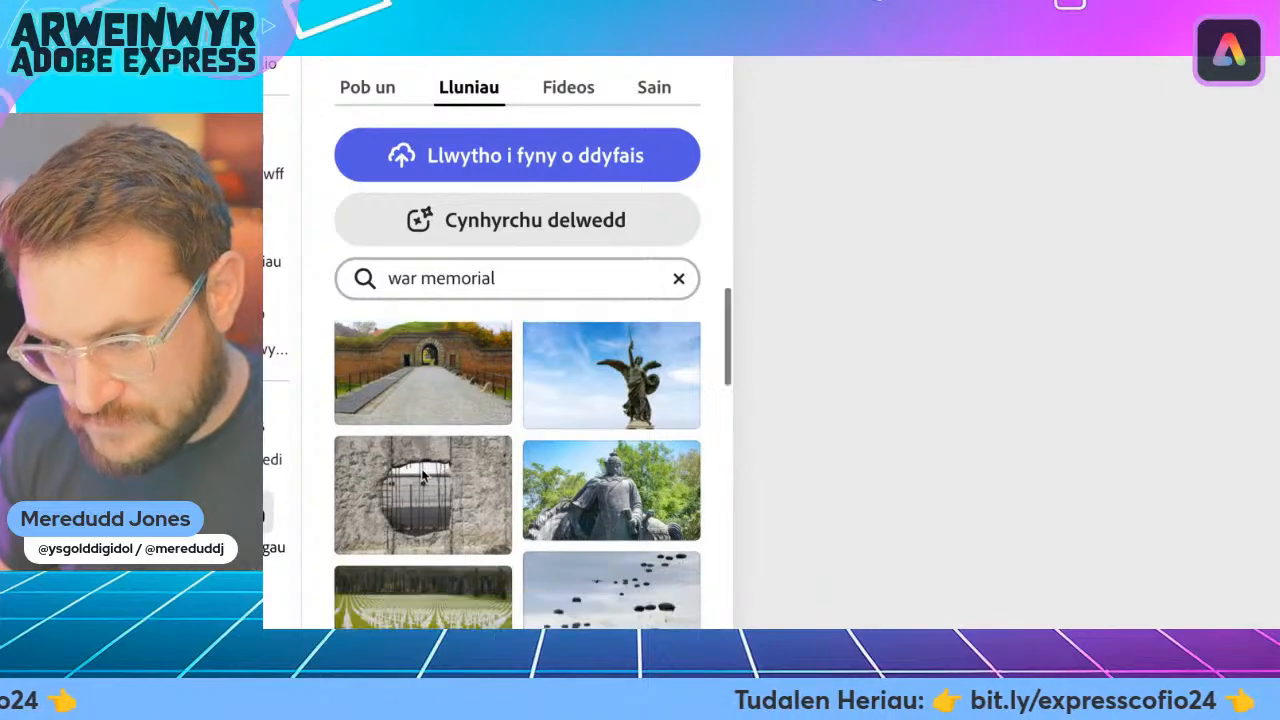
scroll(422, 477, down, 5)
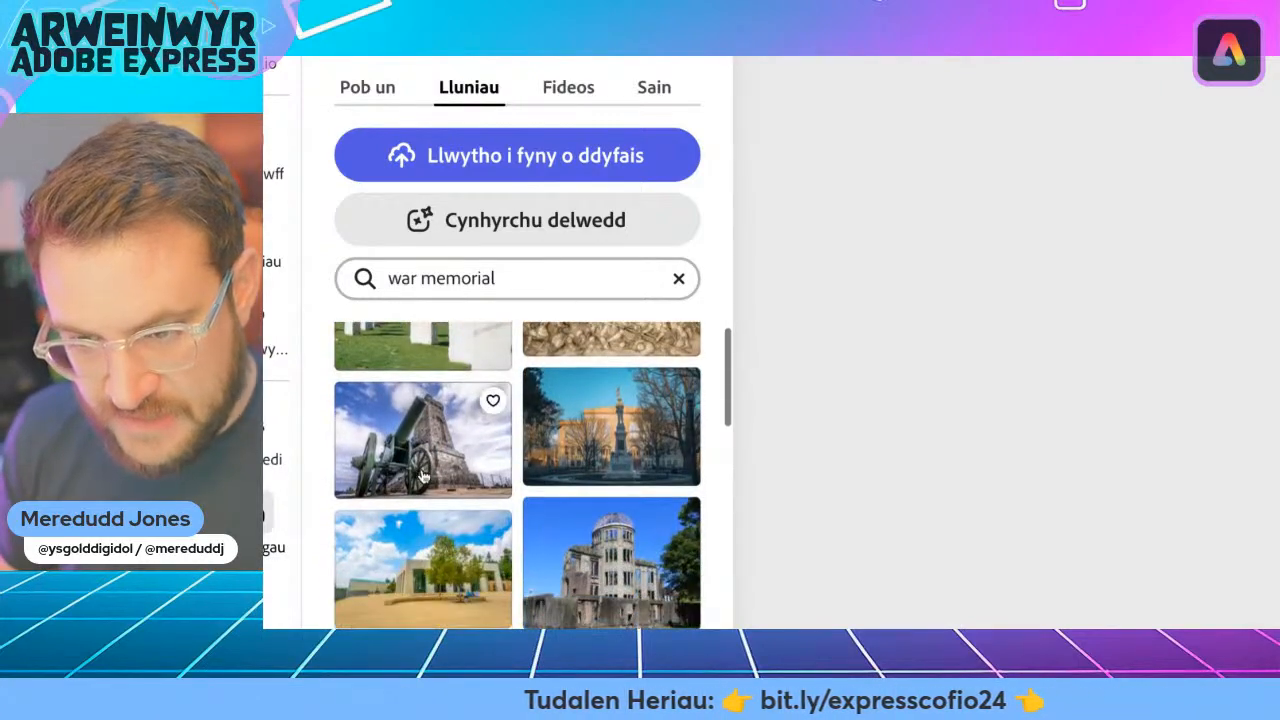
scroll(481, 474, down, 1)
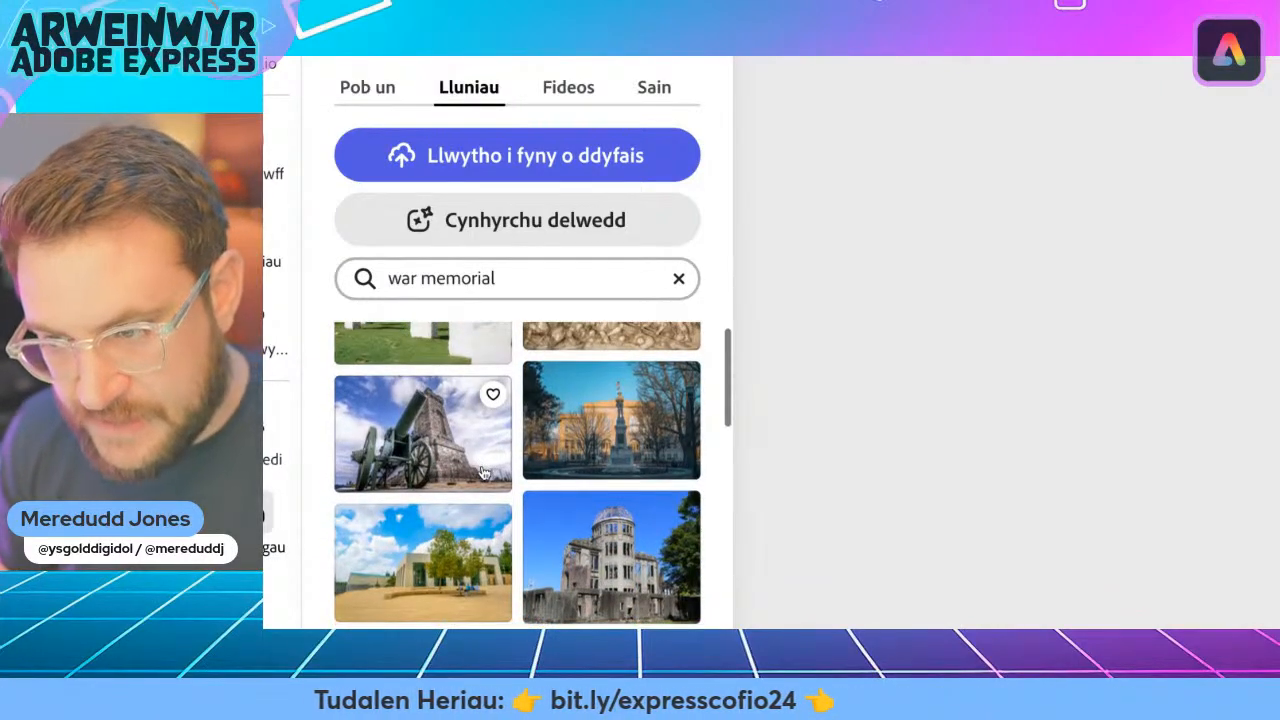
scroll(626, 464, down, 5)
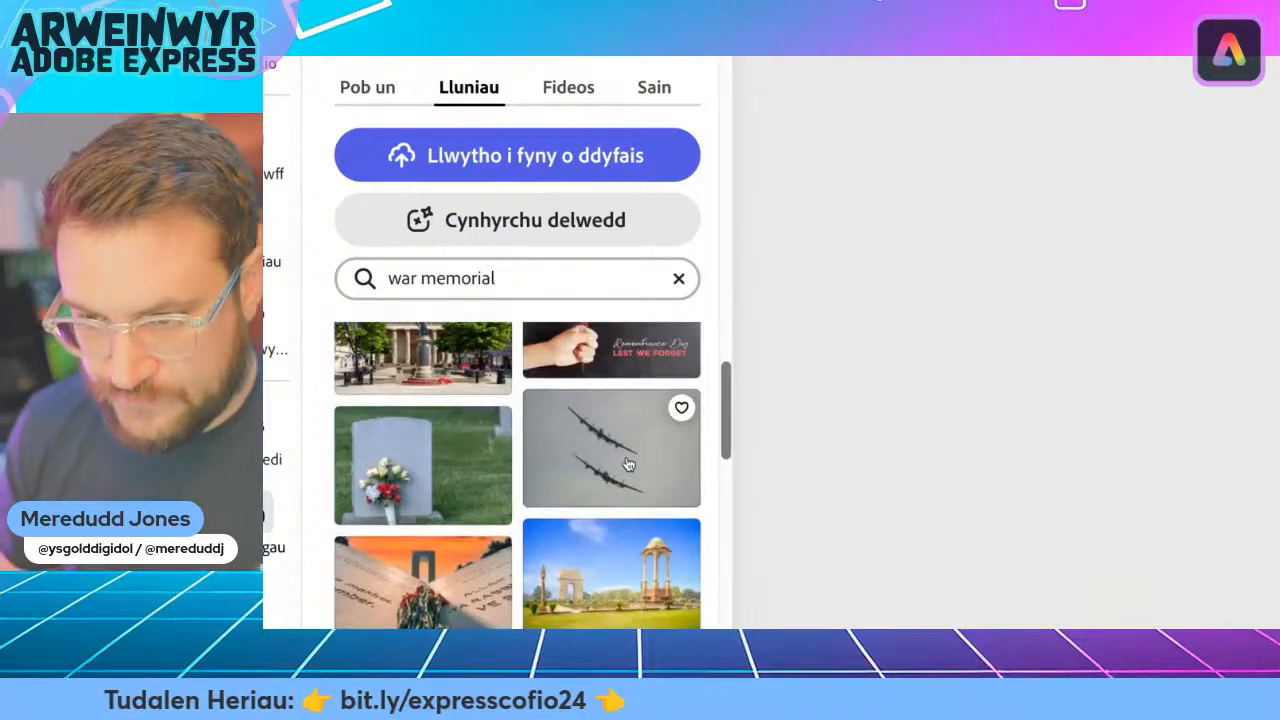
scroll(622, 468, up, 4)
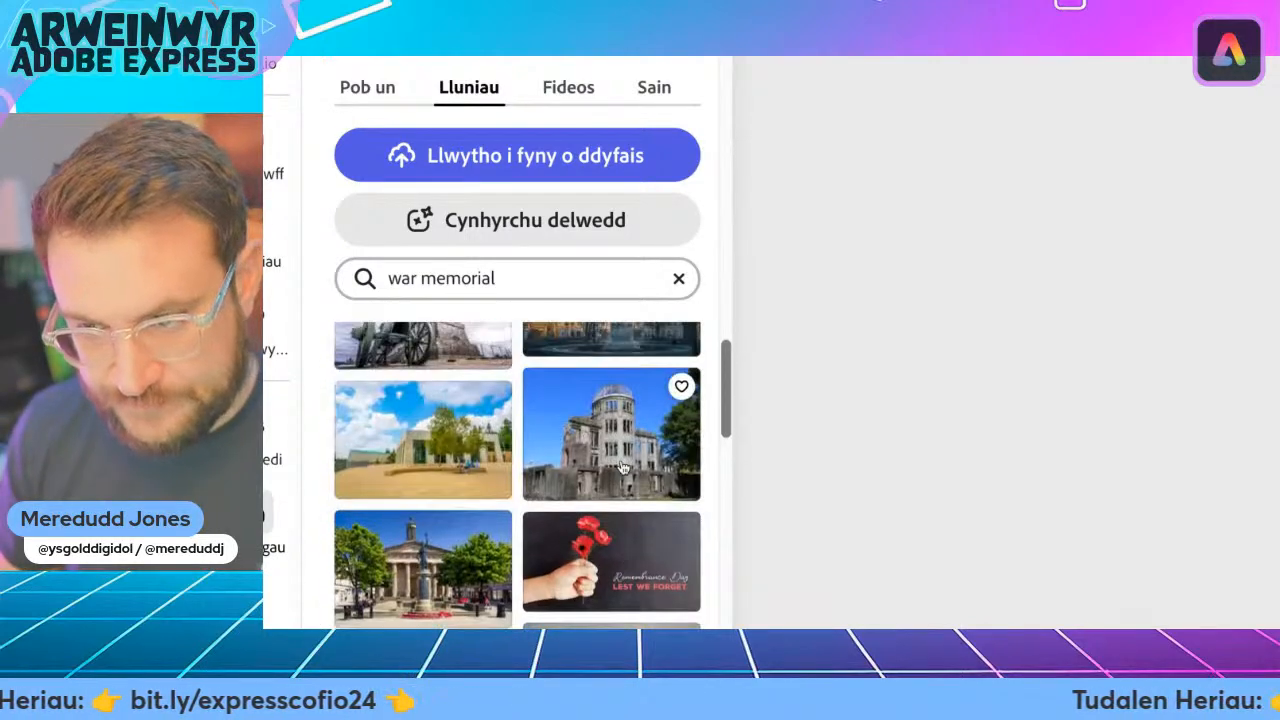
scroll(622, 468, down, 4)
scroll(410, 494, down, 5)
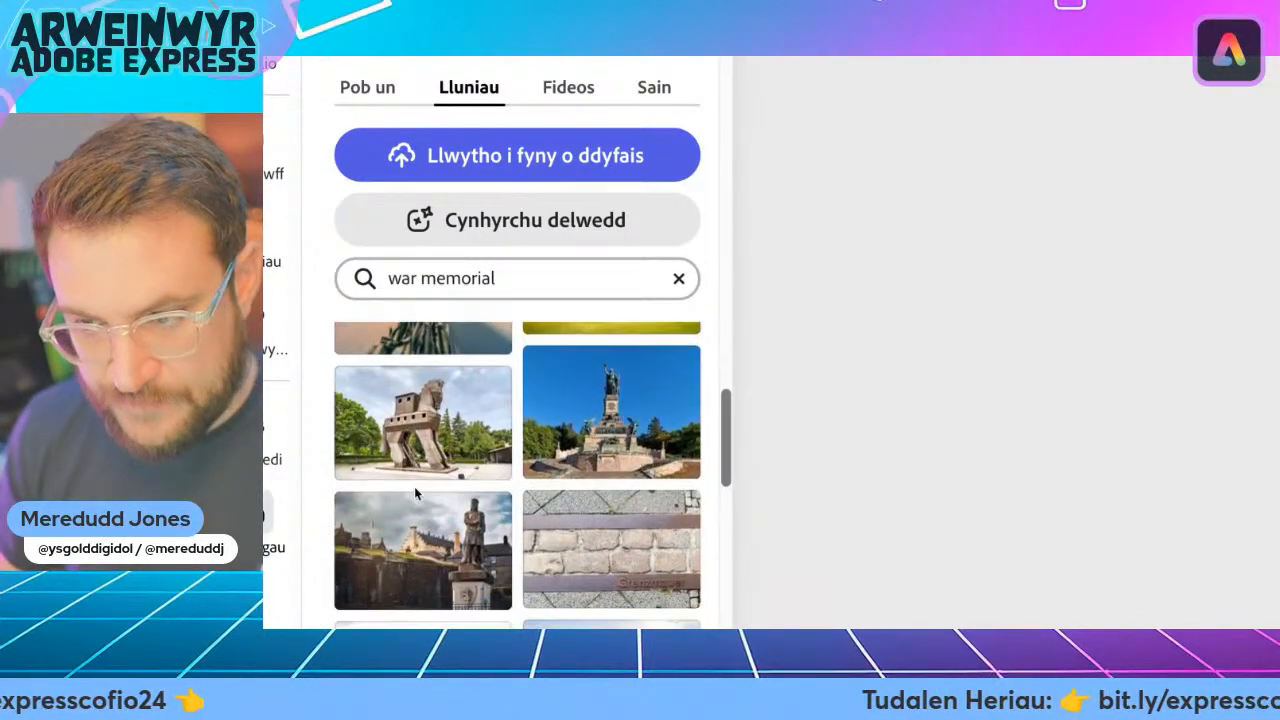
scroll(503, 510, down, 1)
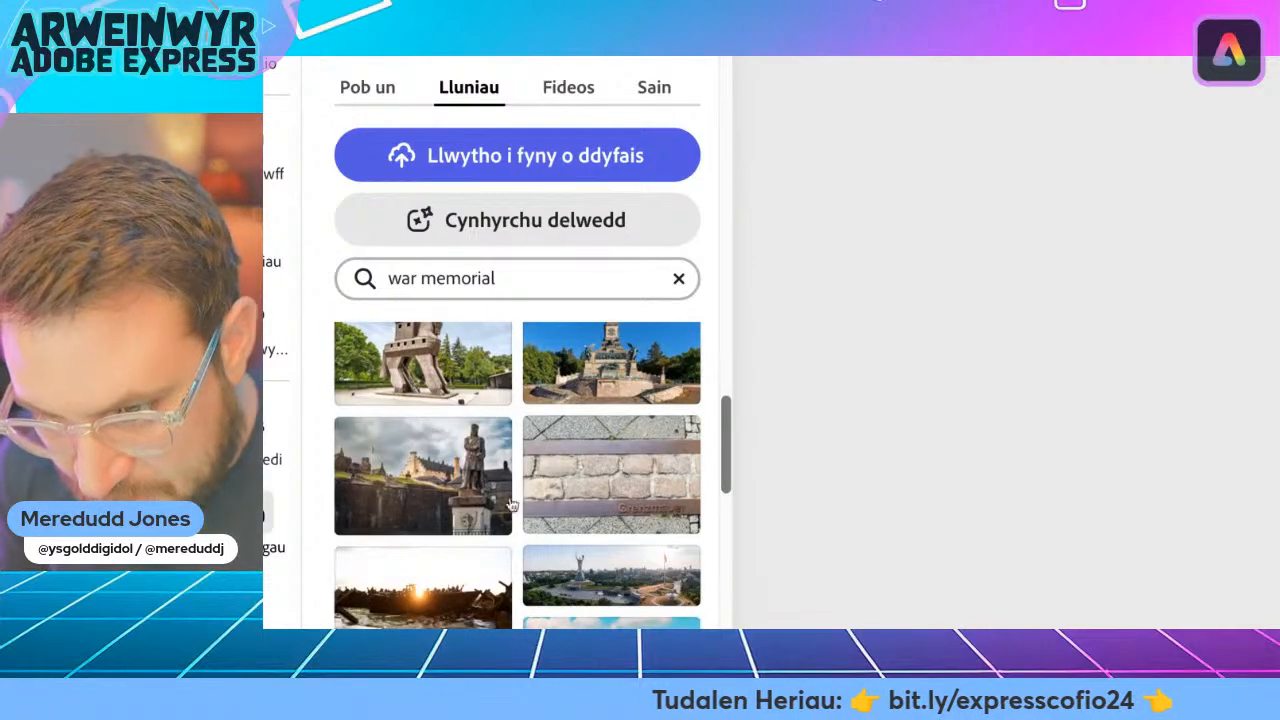
click(503, 484)
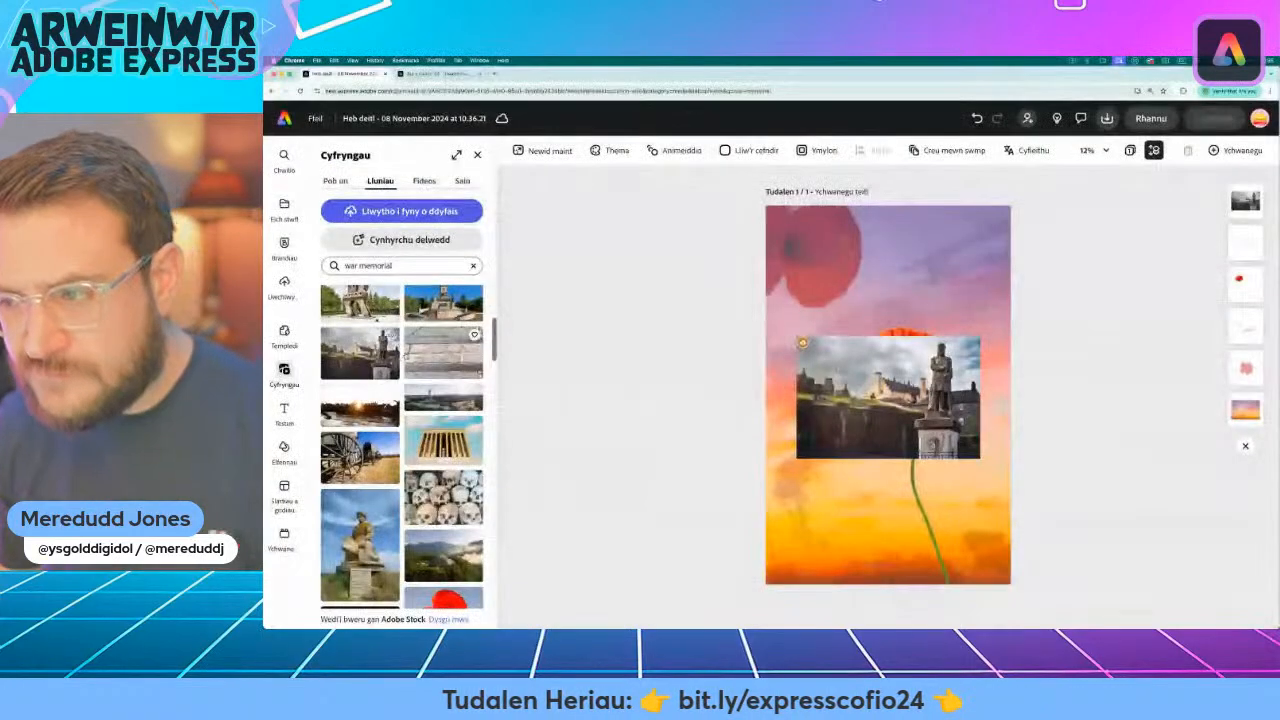
Crop the memorial photo to a narrow frame around the statue and its pedestal, and remove its background
click(930, 355)
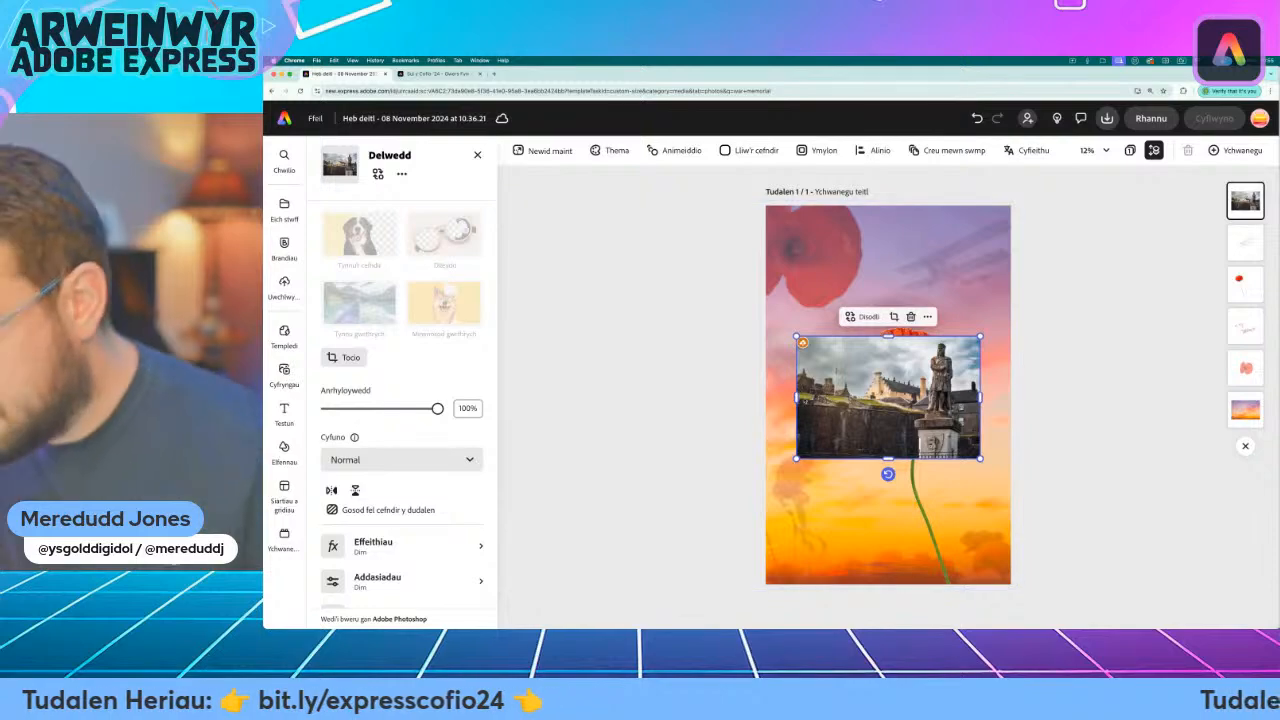
drag(797, 397, 899, 398)
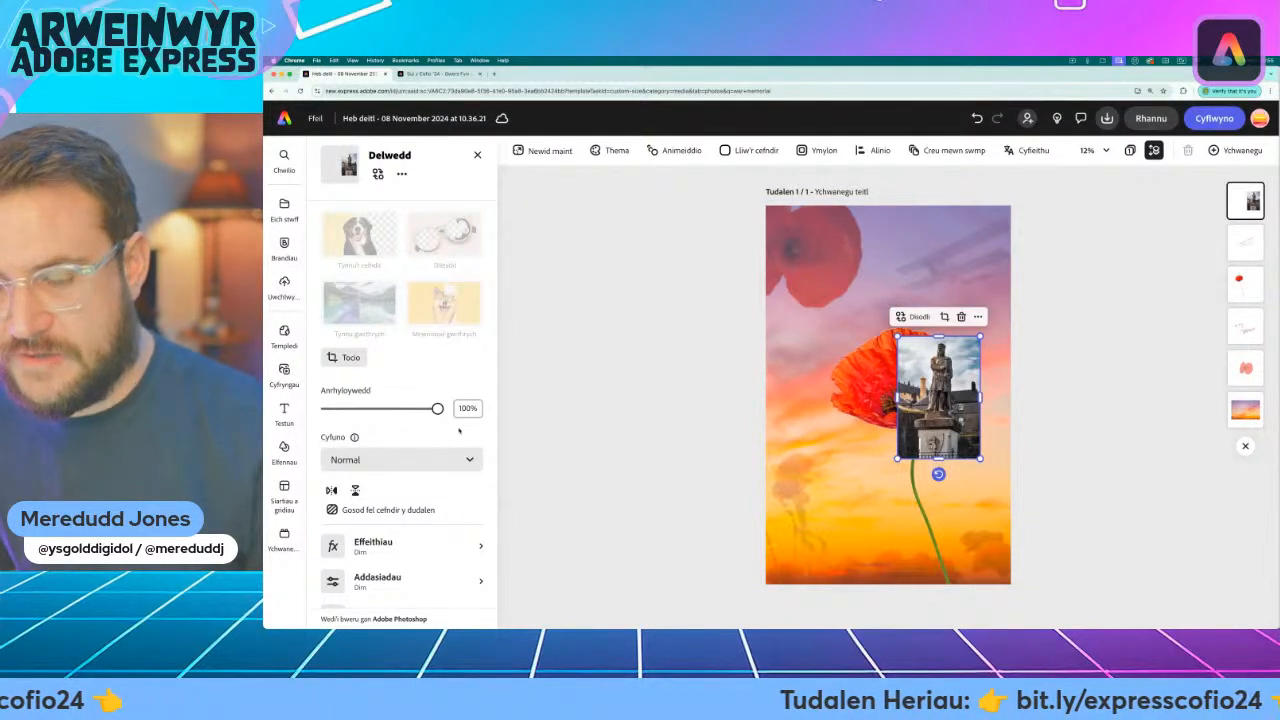
drag(938, 400, 824, 405)
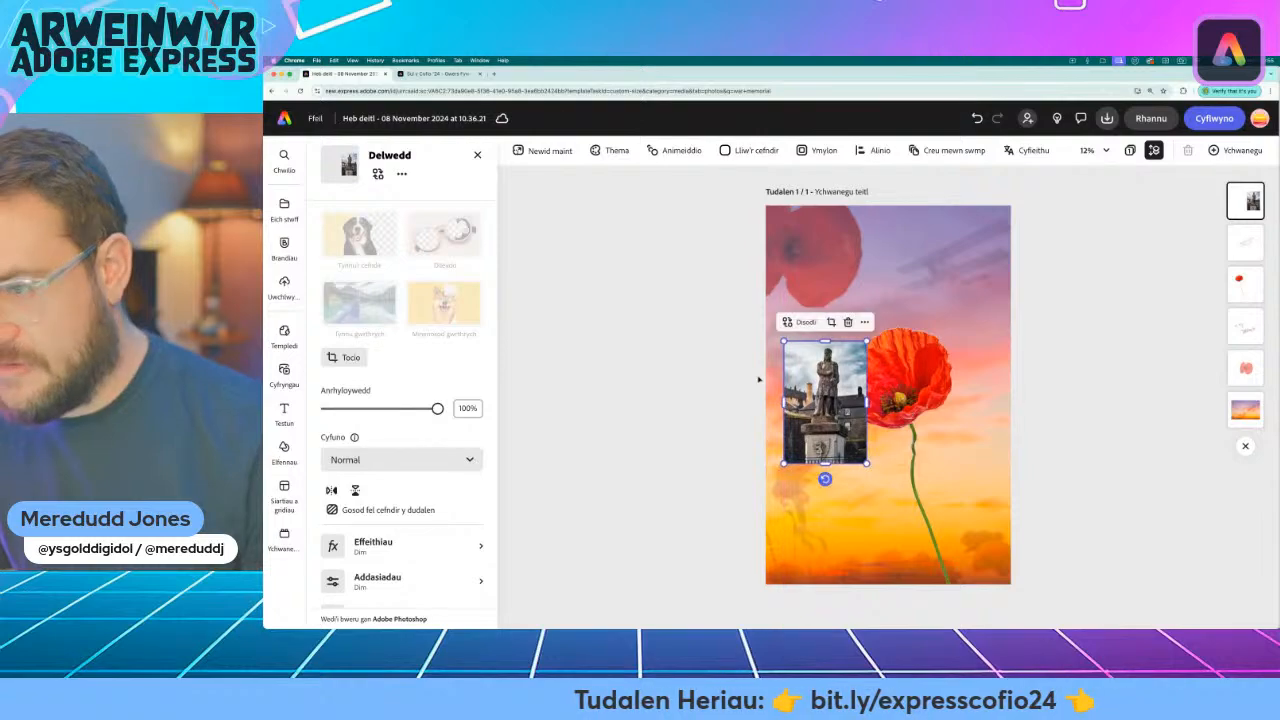
click(665, 387)
click(815, 398)
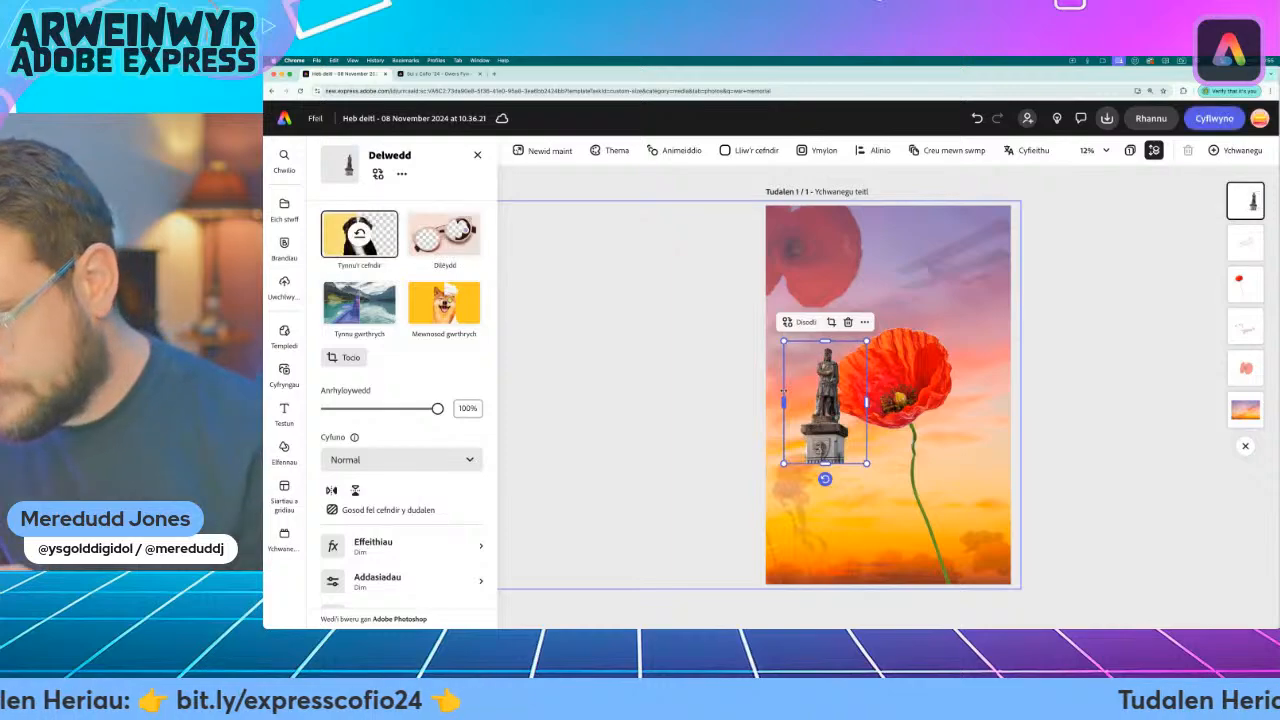
Place the statue enlarged in the page's lower-left area, beside the poppy stem, and set its blend mode to Lluosogi (Multiply)
drag(825, 400, 803, 540)
drag(845, 481, 876, 434)
drag(818, 510, 838, 510)
click(469, 460)
click(405, 358)
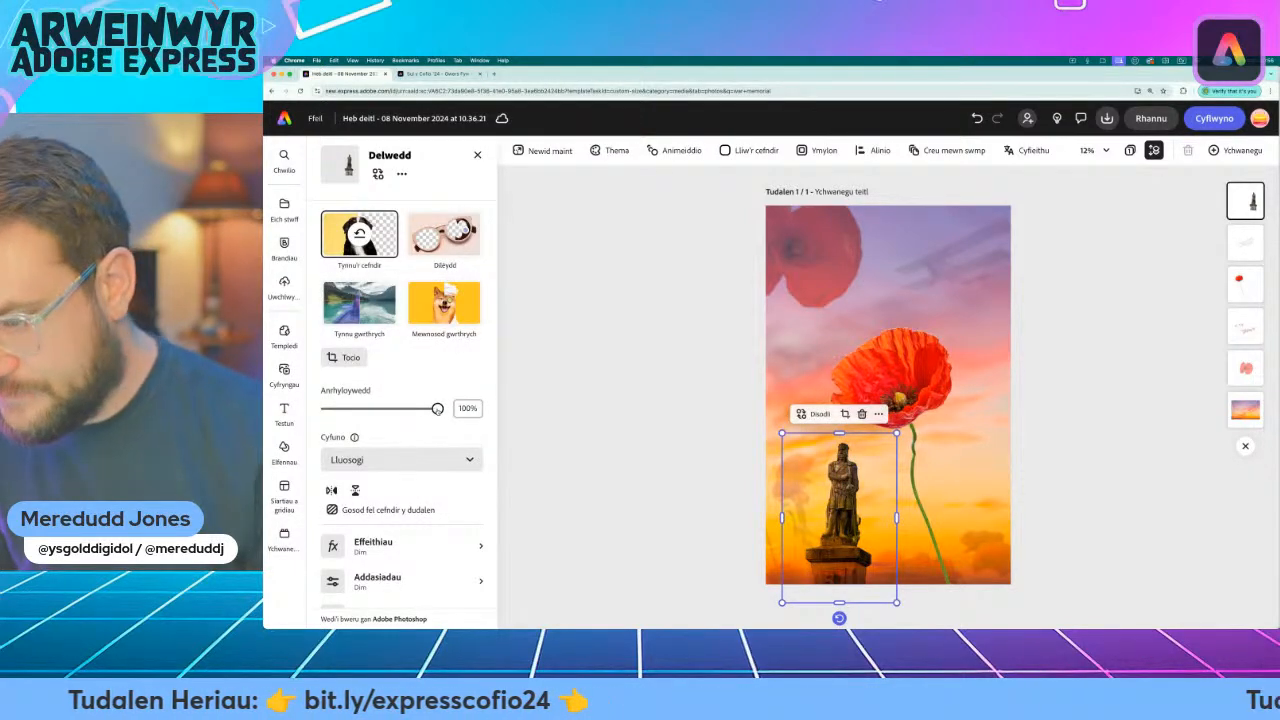
Adjust the statue image with a blur (Cymylu) of 83 and lower its opacity to 38%
click(405, 578)
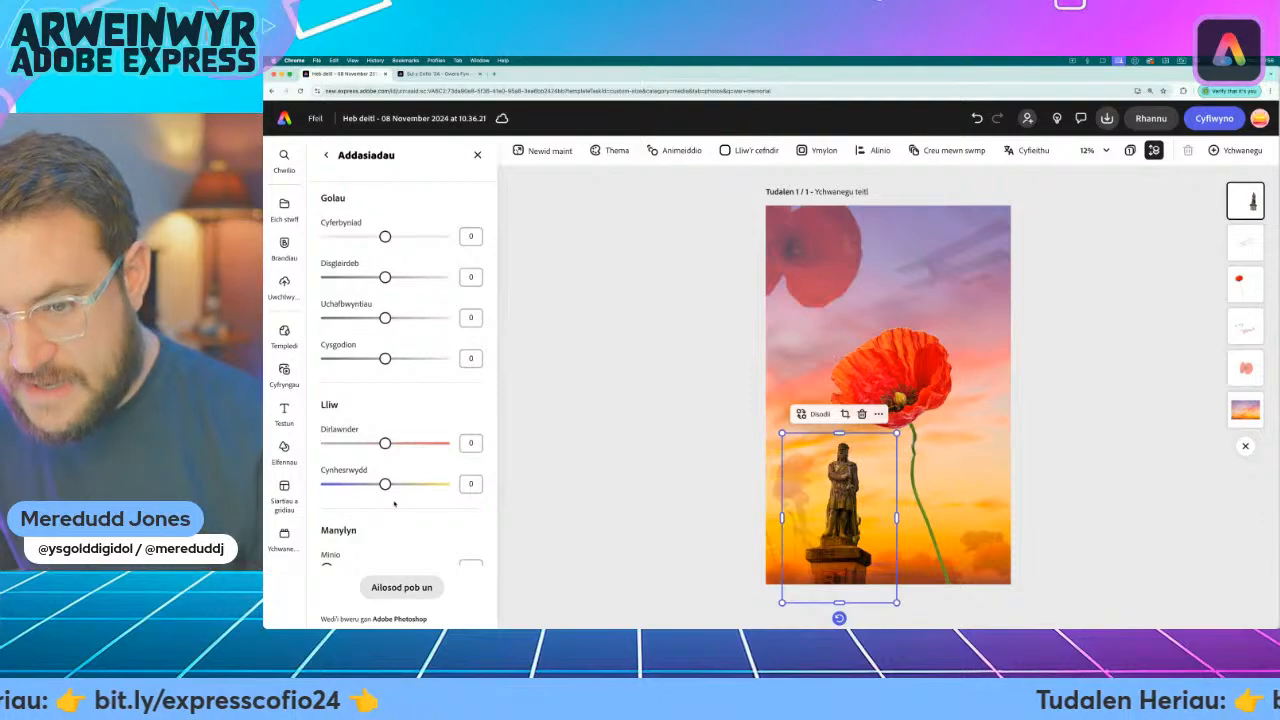
scroll(394, 503, down, 2)
drag(352, 553, 423, 550)
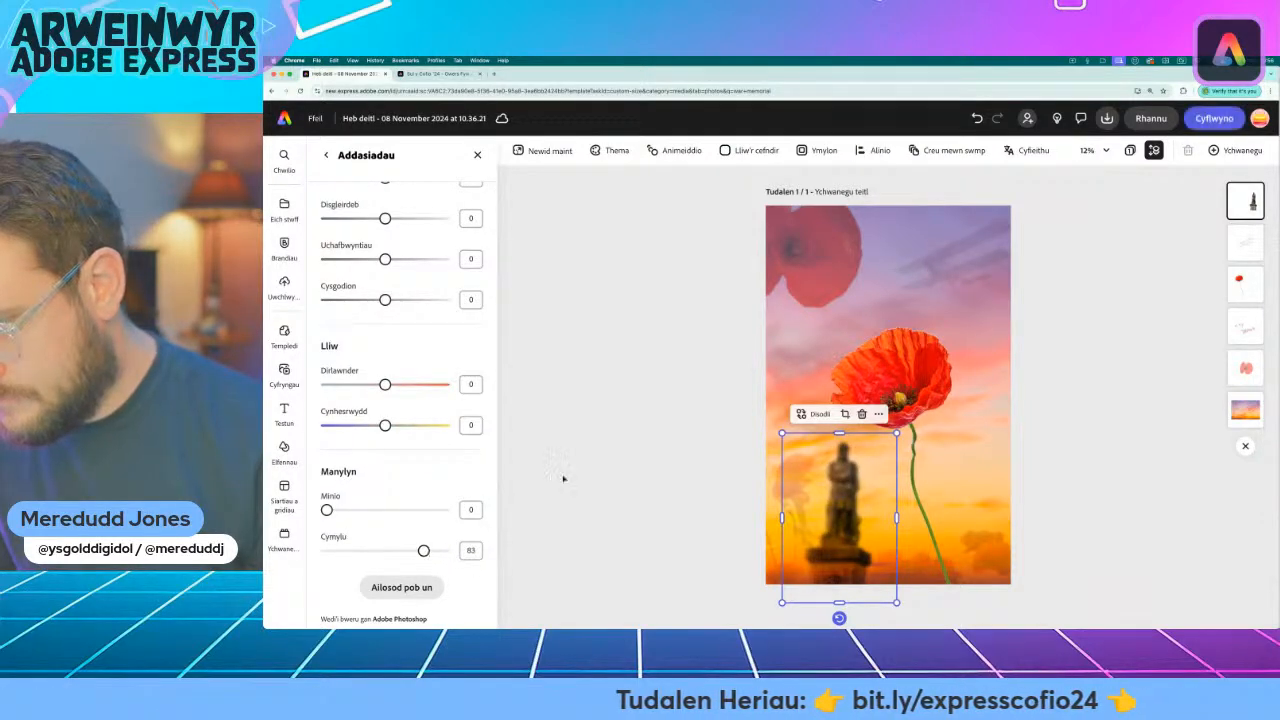
click(626, 461)
click(830, 490)
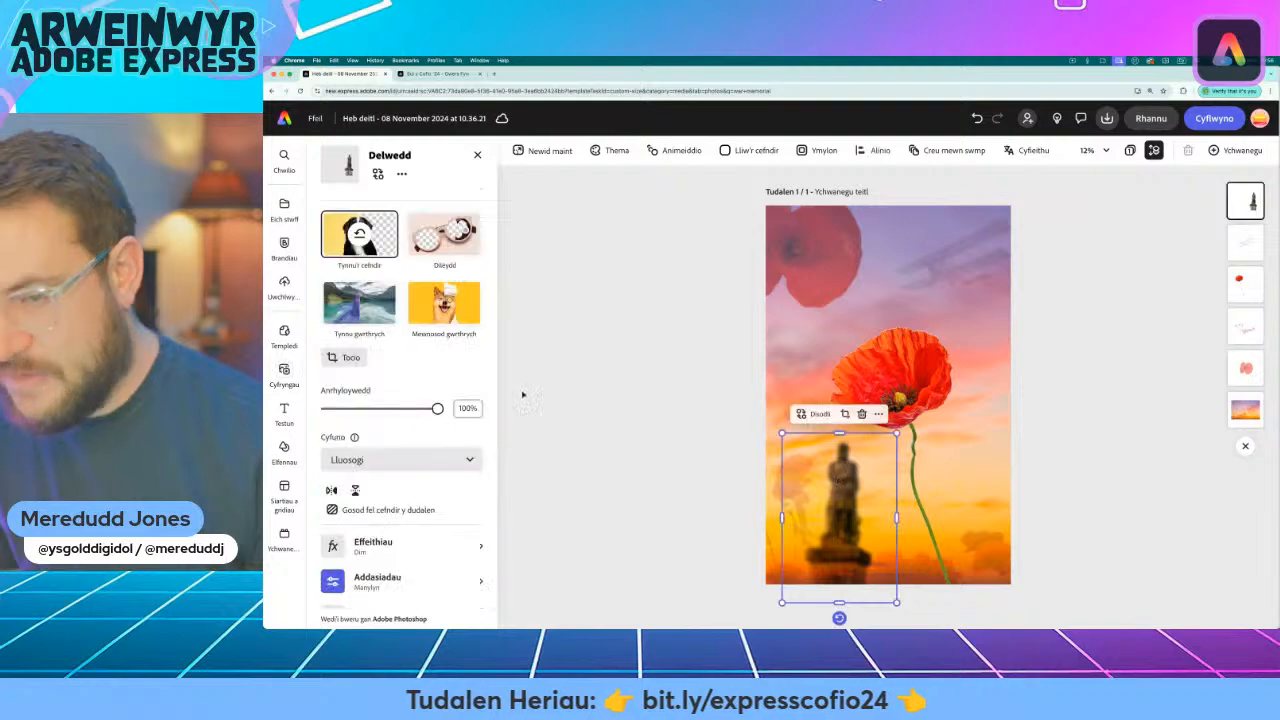
drag(438, 409, 373, 409)
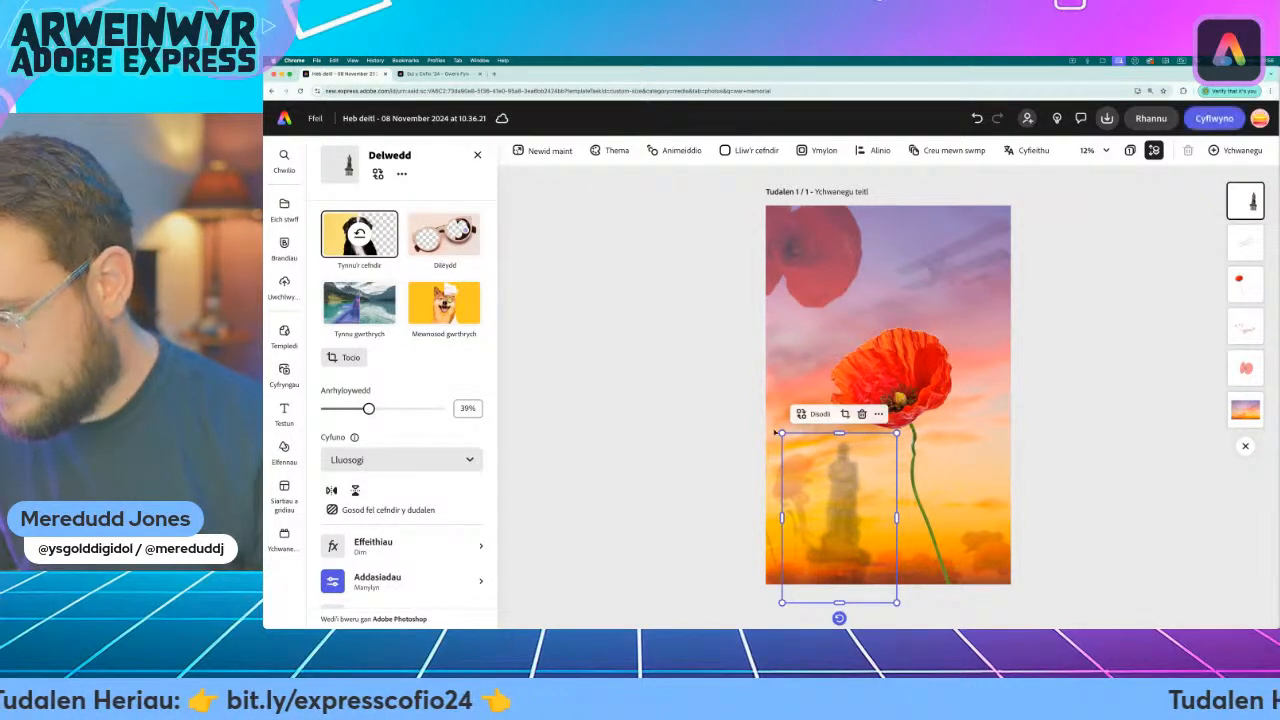
Enlarge the faded statue and place it at the page's lower-right edge, beside the poppy stem
drag(779, 433, 723, 346)
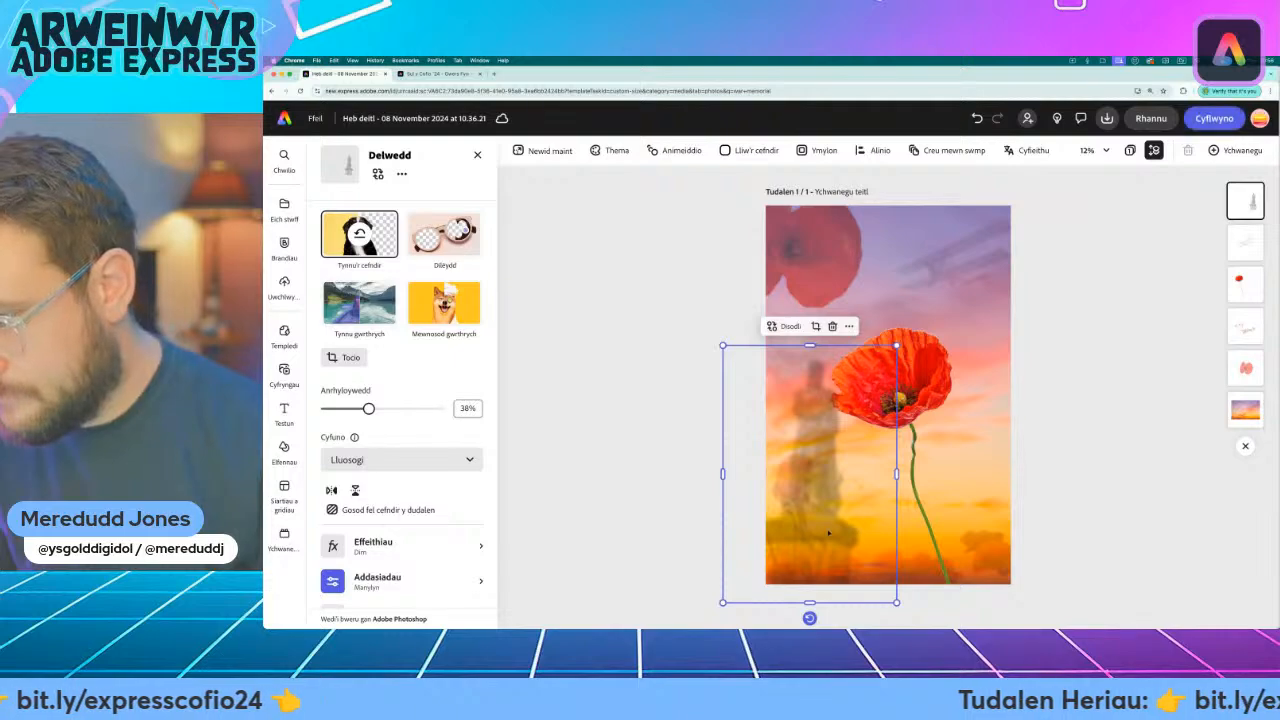
drag(828, 533, 992, 550)
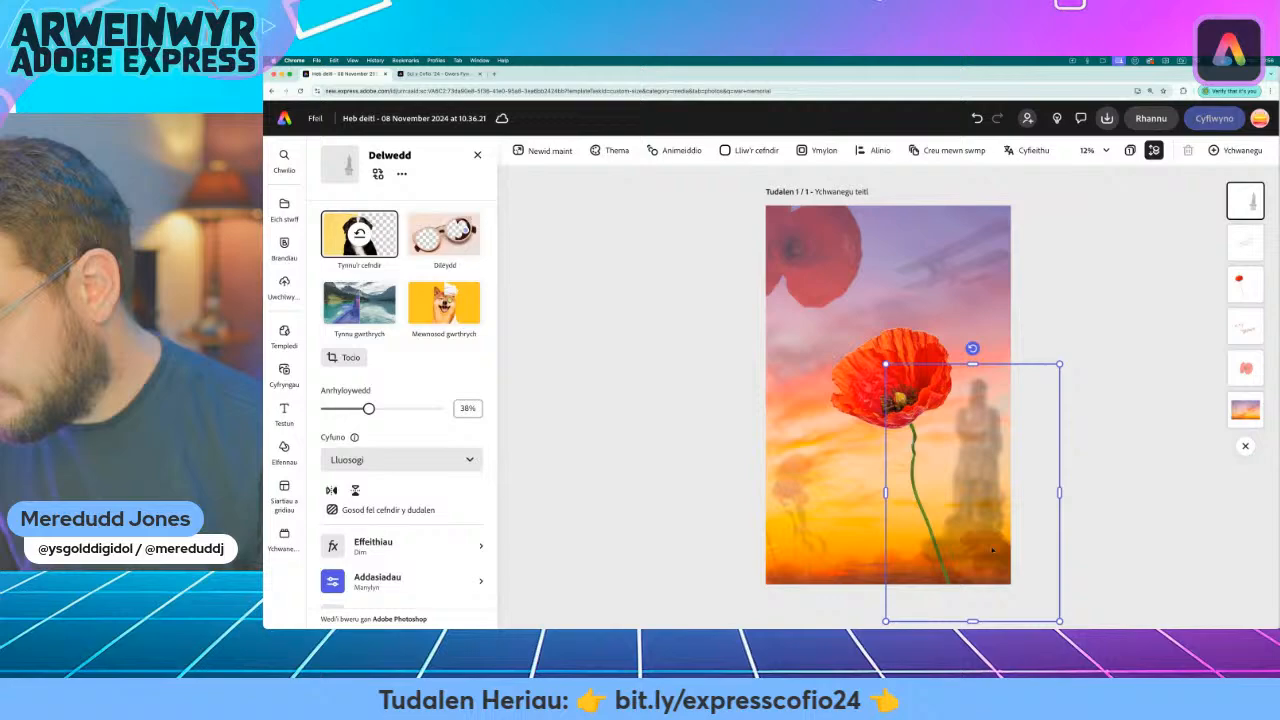
click(1150, 515)
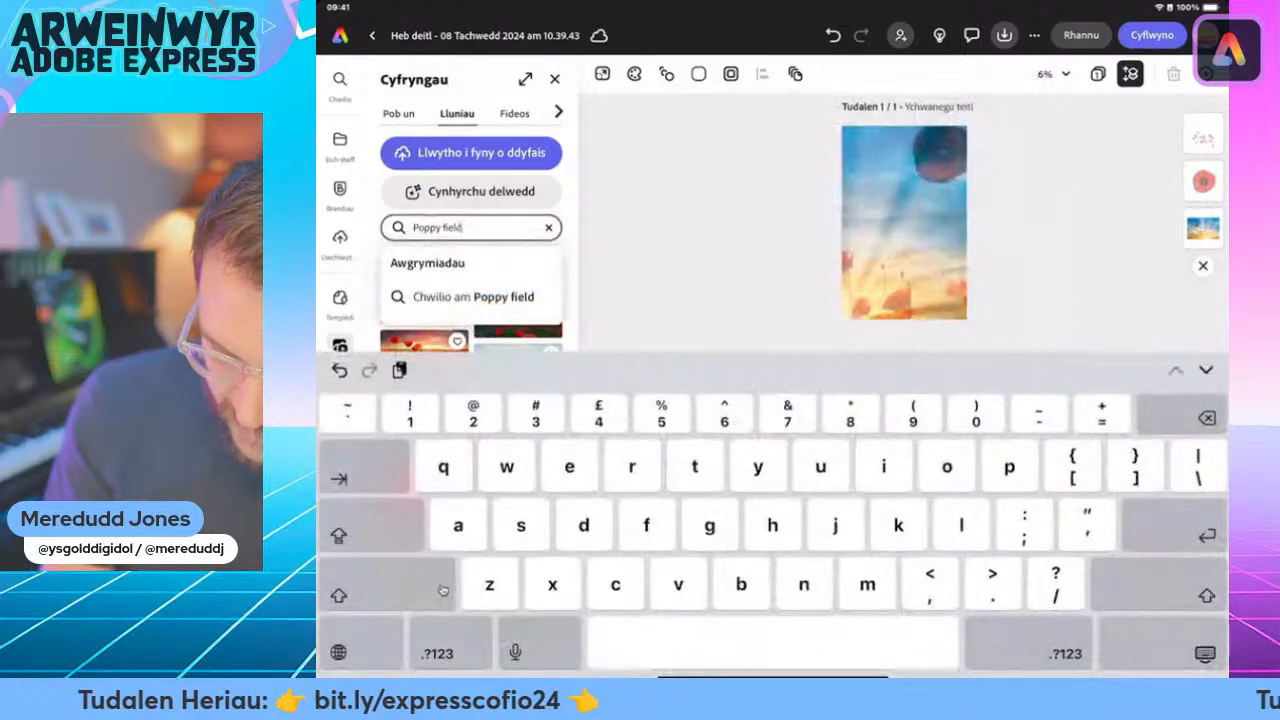
Shorten the photo search term to "Poppy", run the search and add the photo of two long-stemmed poppies on white
key(BackSpace)
key(BackSpace)
key(BackSpace)
key(BackSpace)
key(BackSpace)
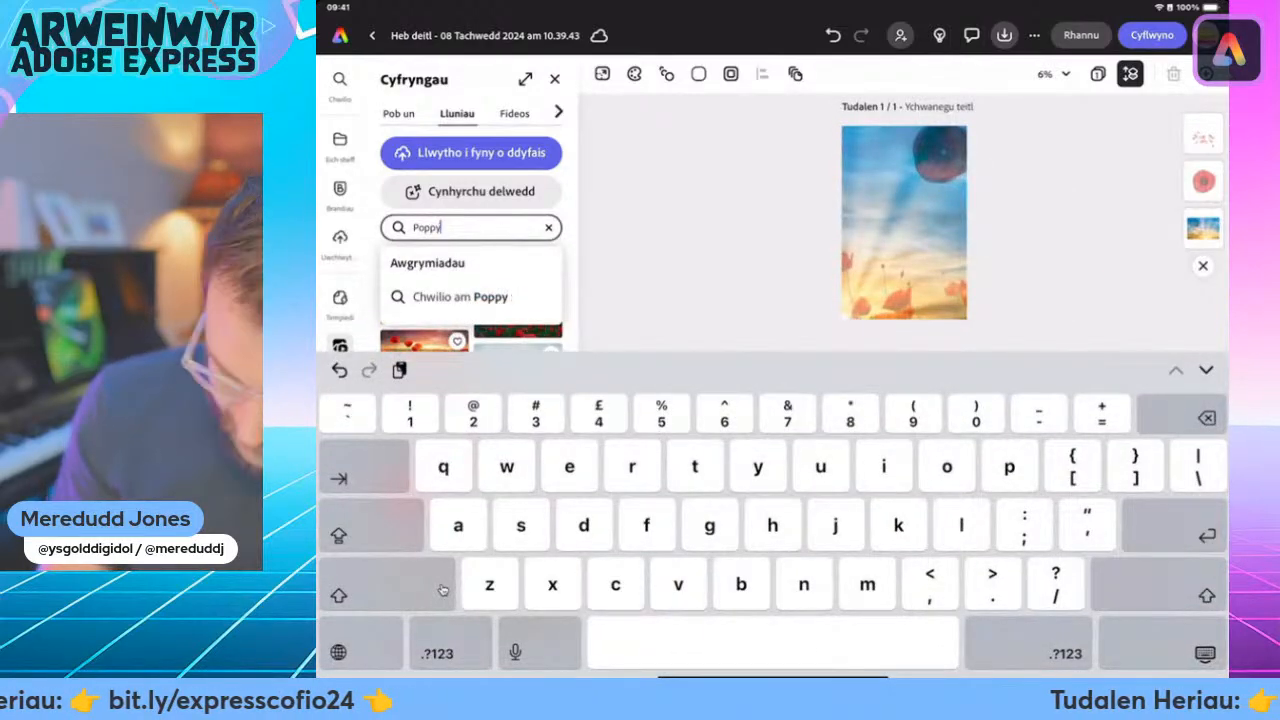
key(Return)
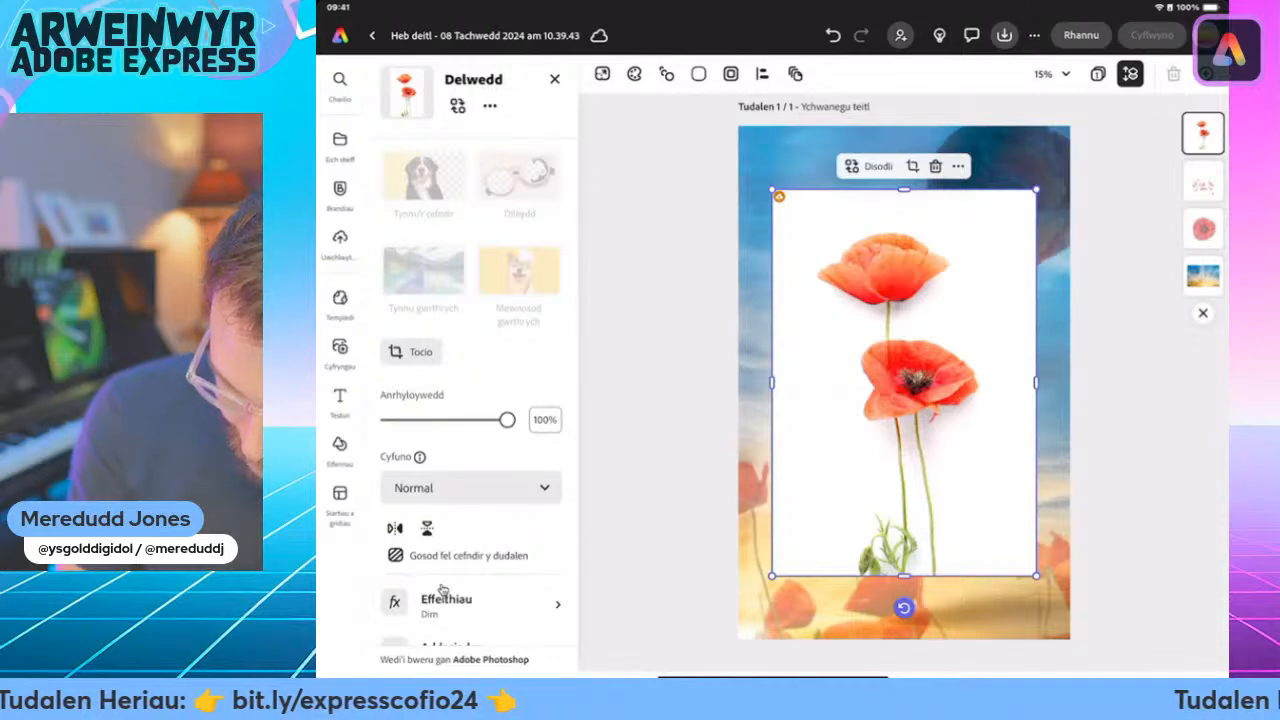
Enlarge the two-poppy photo, tilt it slightly clockwise over the lower part of the page, and remove its background
drag(1036, 189, 1066, 146)
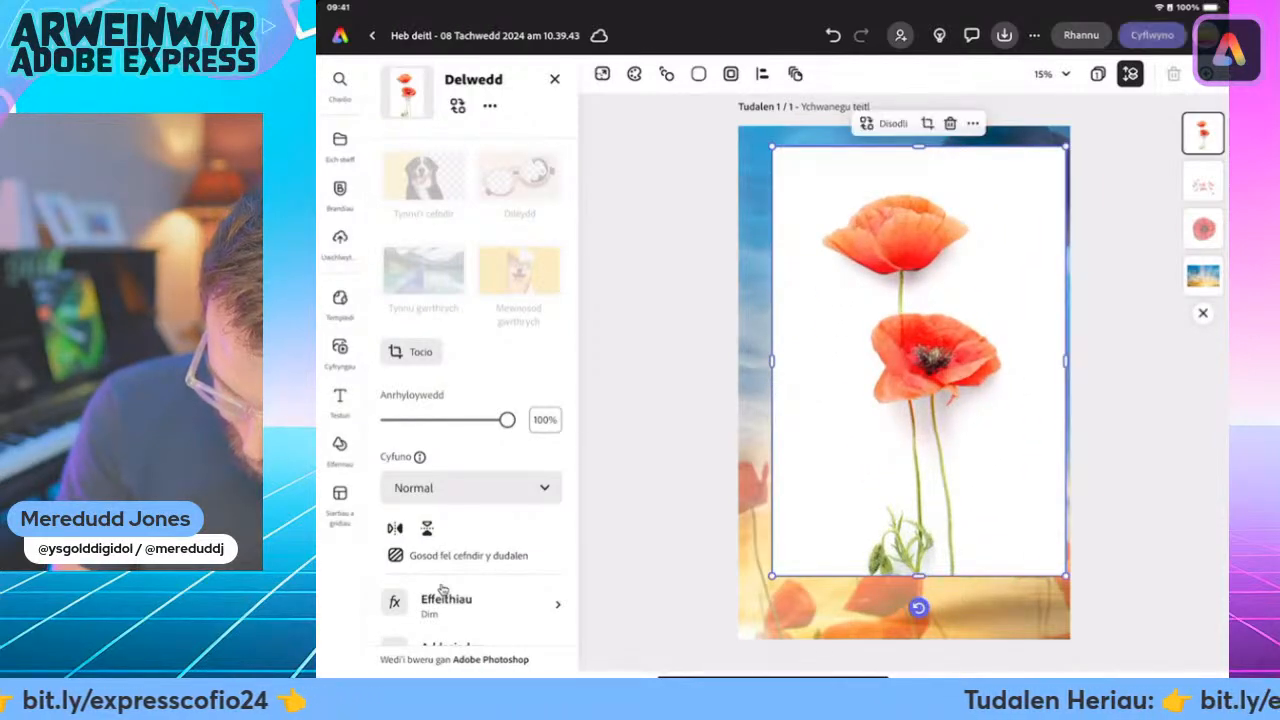
drag(919, 361, 900, 473)
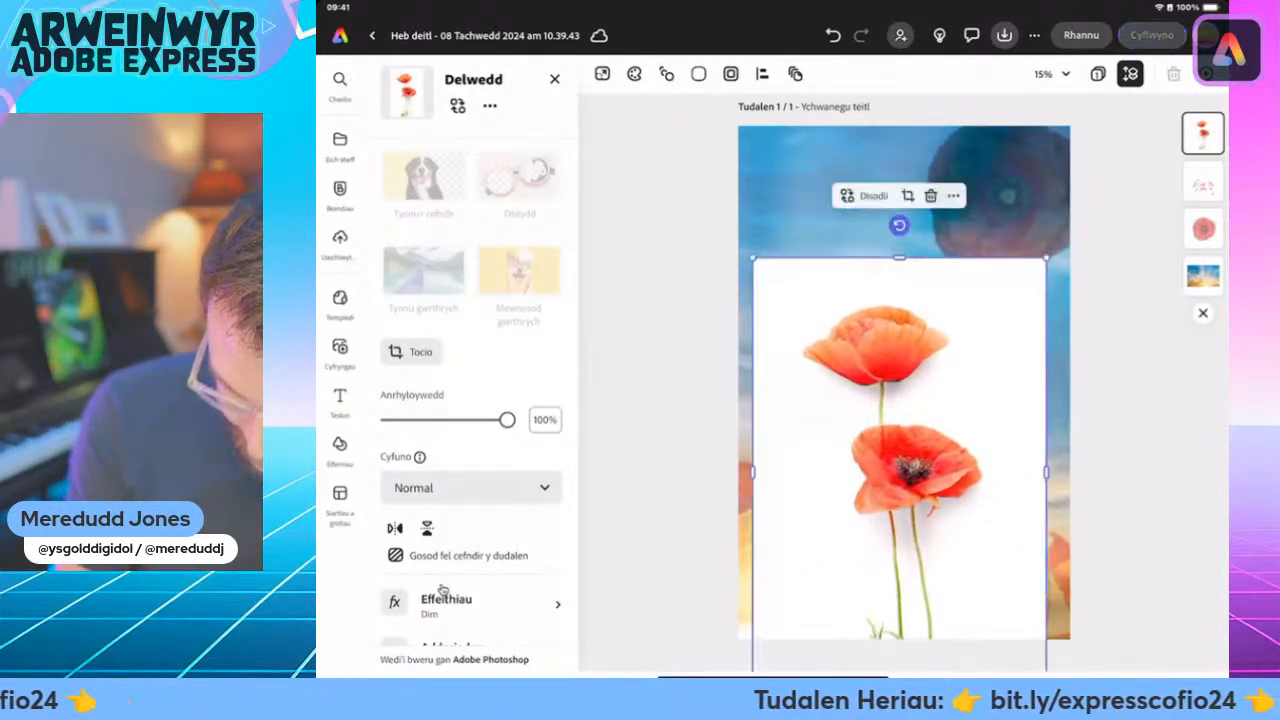
drag(753, 258, 726, 218)
drag(886, 450, 915, 469)
drag(915, 204, 966, 209)
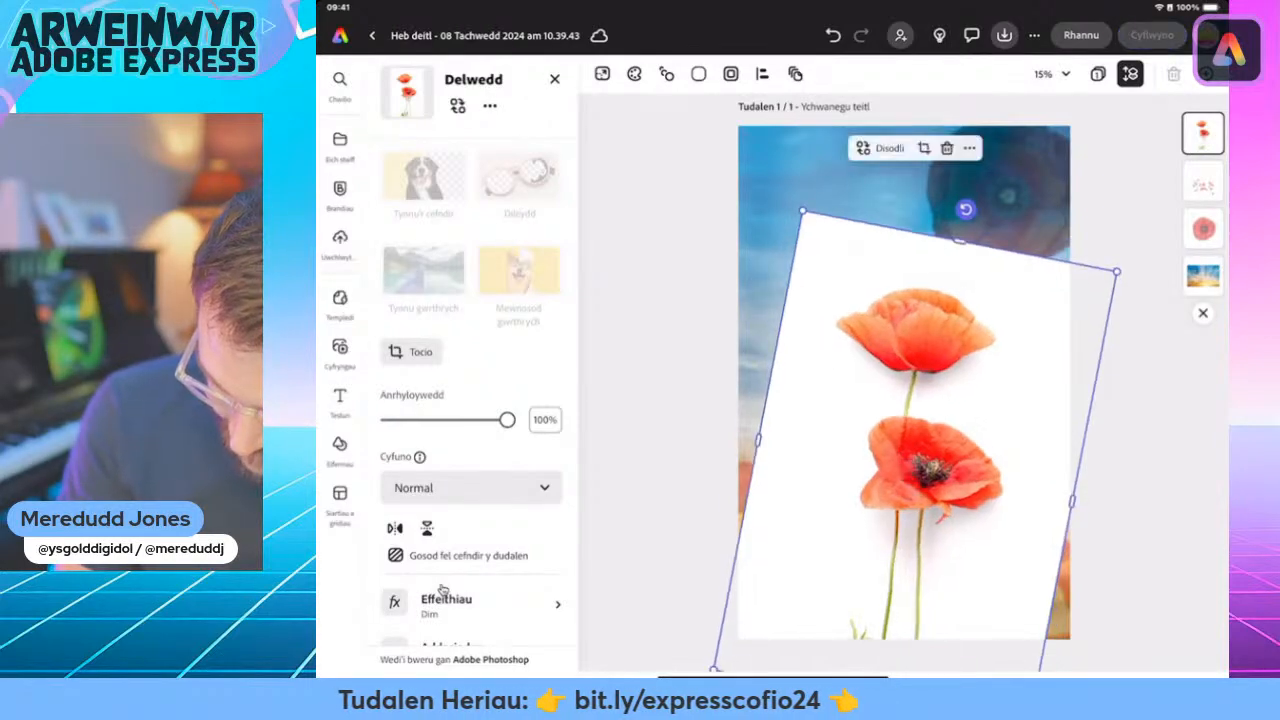
mouse_move(915, 470)
mouse_down()
mouse_move(891, 474)
mouse_move(957, 485)
mouse_move(914, 494)
mouse_up()
drag(1114, 297, 1127, 283)
drag(914, 485, 902, 496)
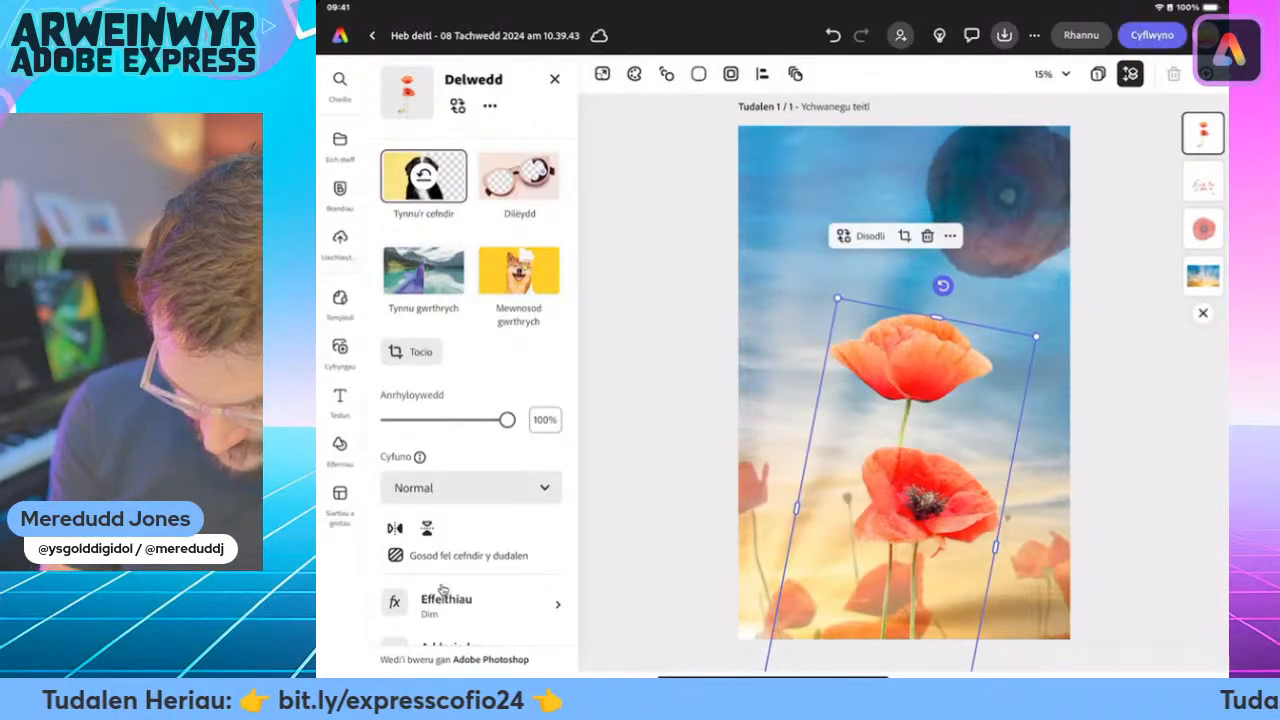
Enlarge the cut-out poppies further and centre them in the lower part of the page, then deselect them
drag(905, 430, 896, 470)
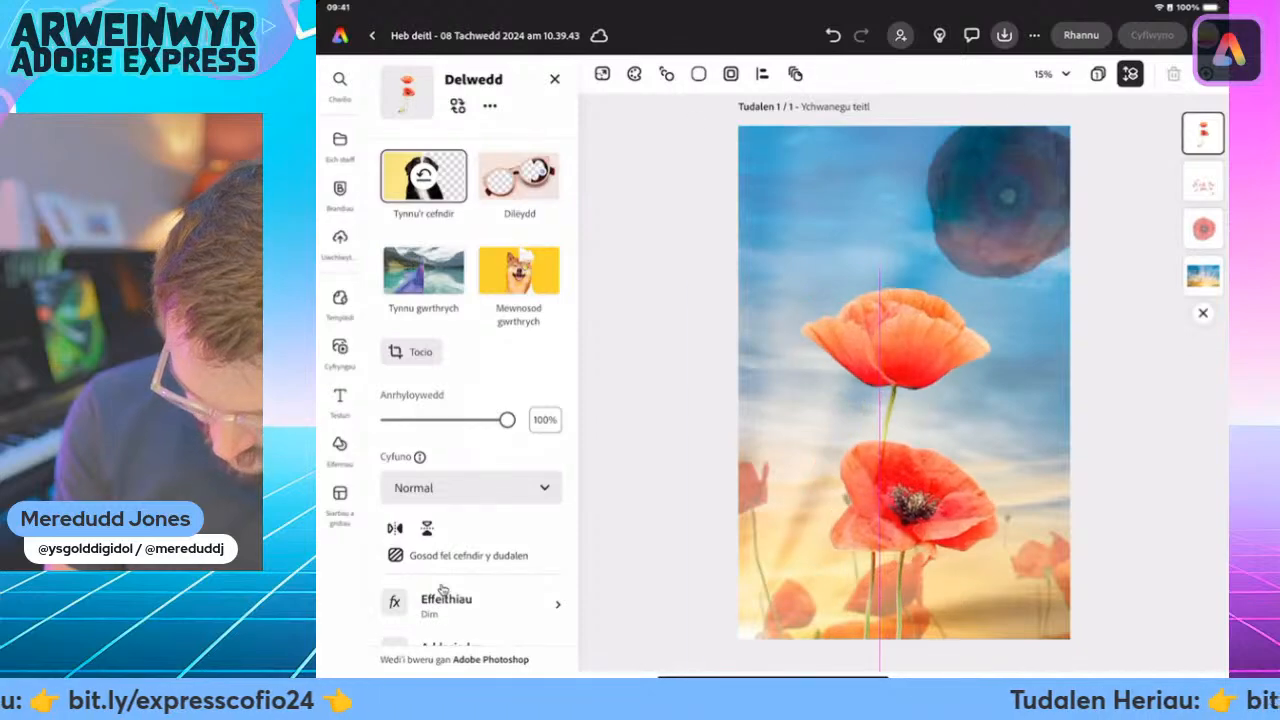
drag(811, 270, 794, 197)
drag(903, 540, 929, 530)
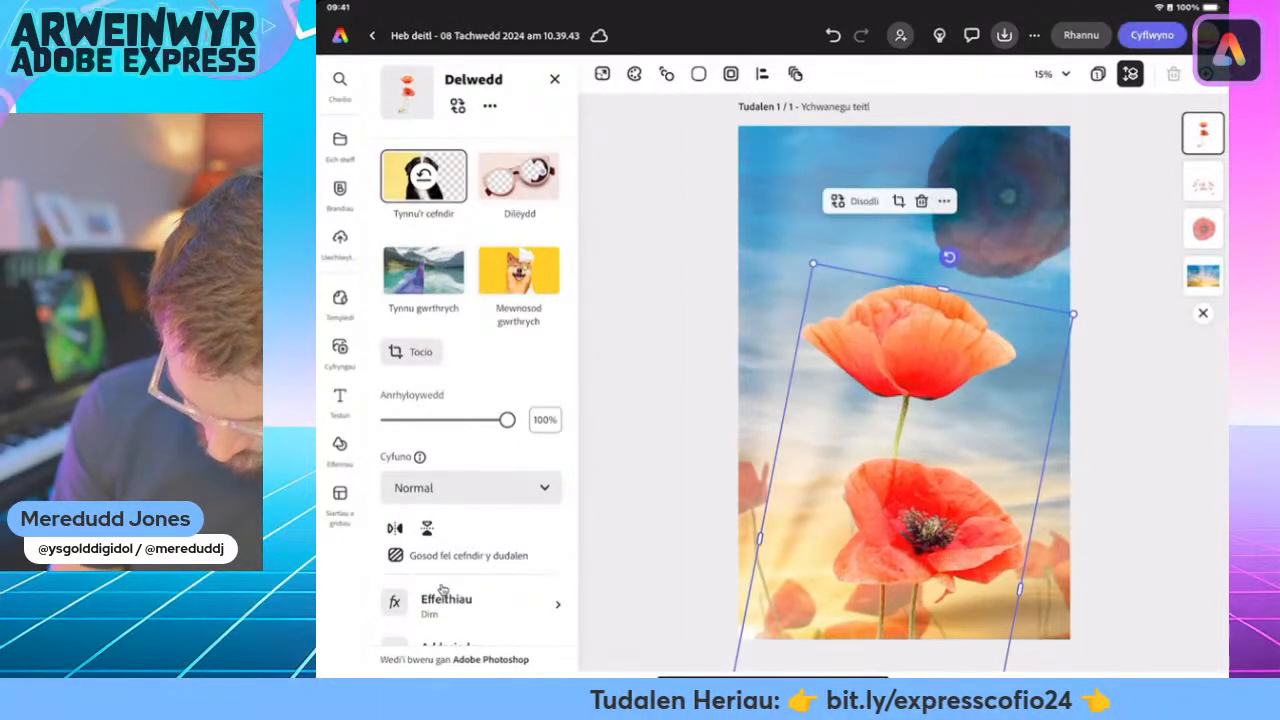
key(Escape)
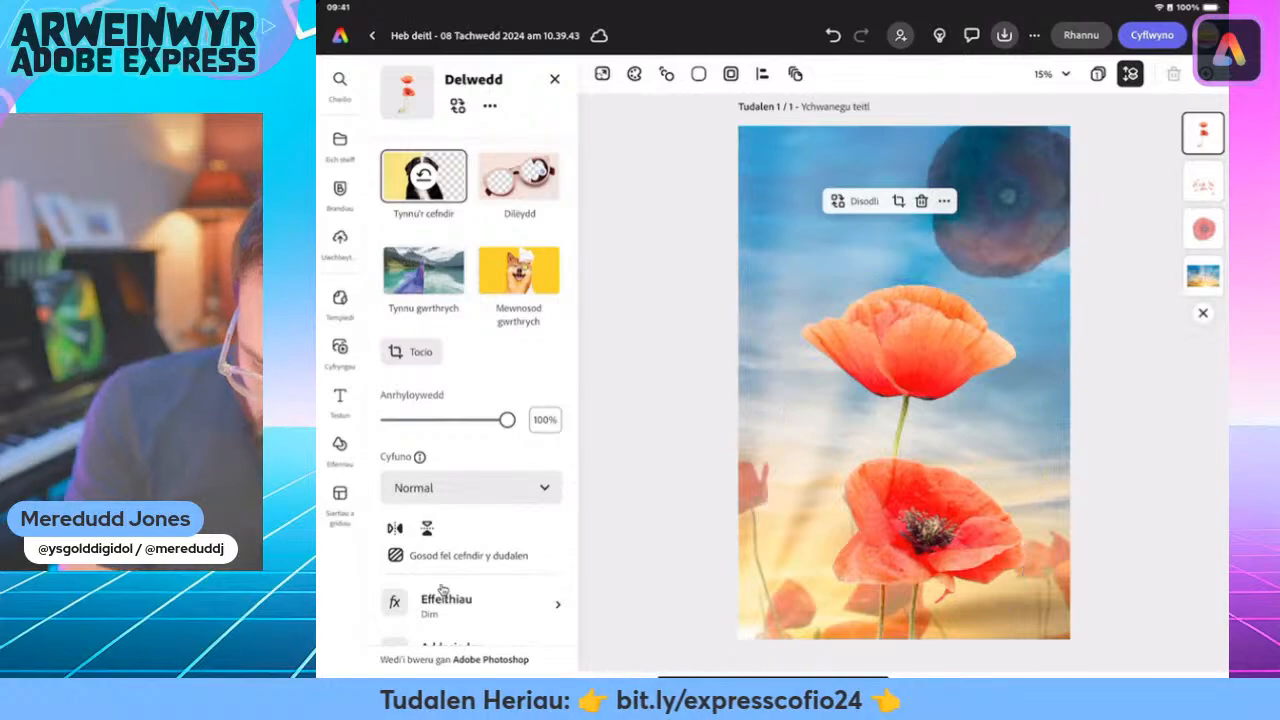
Search the photos for "Zeppelin", add the dark airship photo to the page and remove its background
click(470, 227)
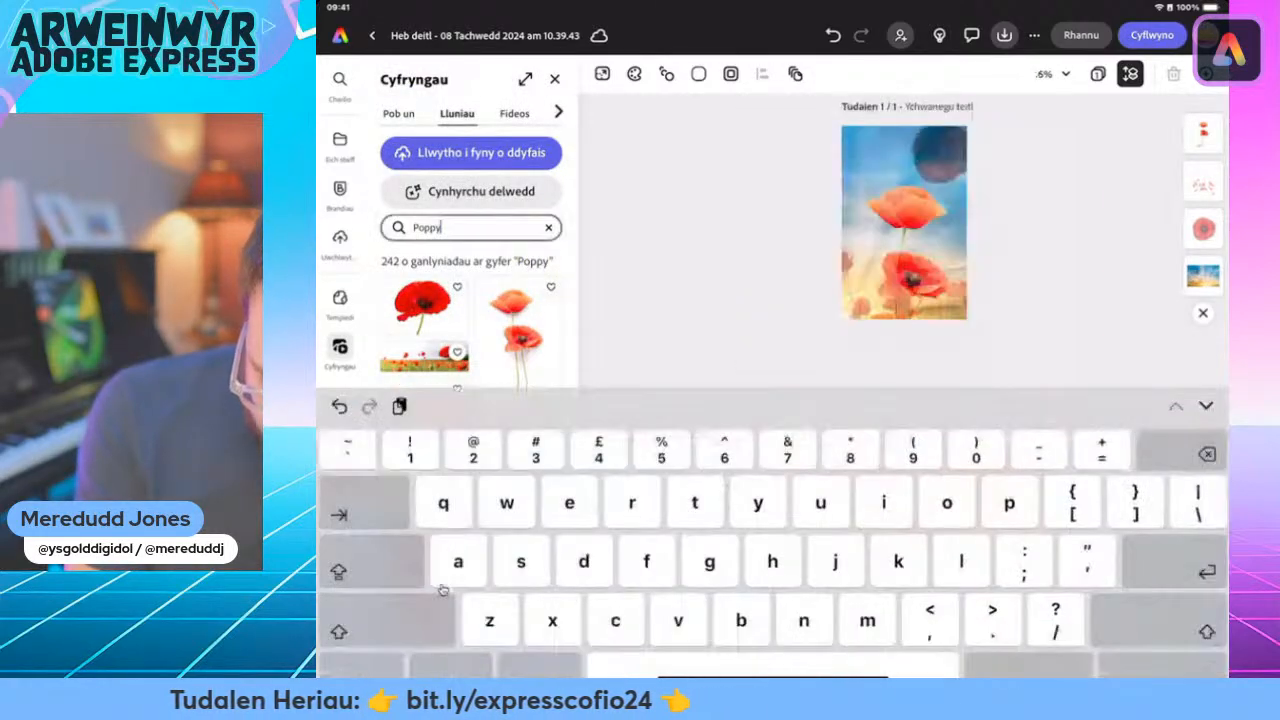
click(548, 227)
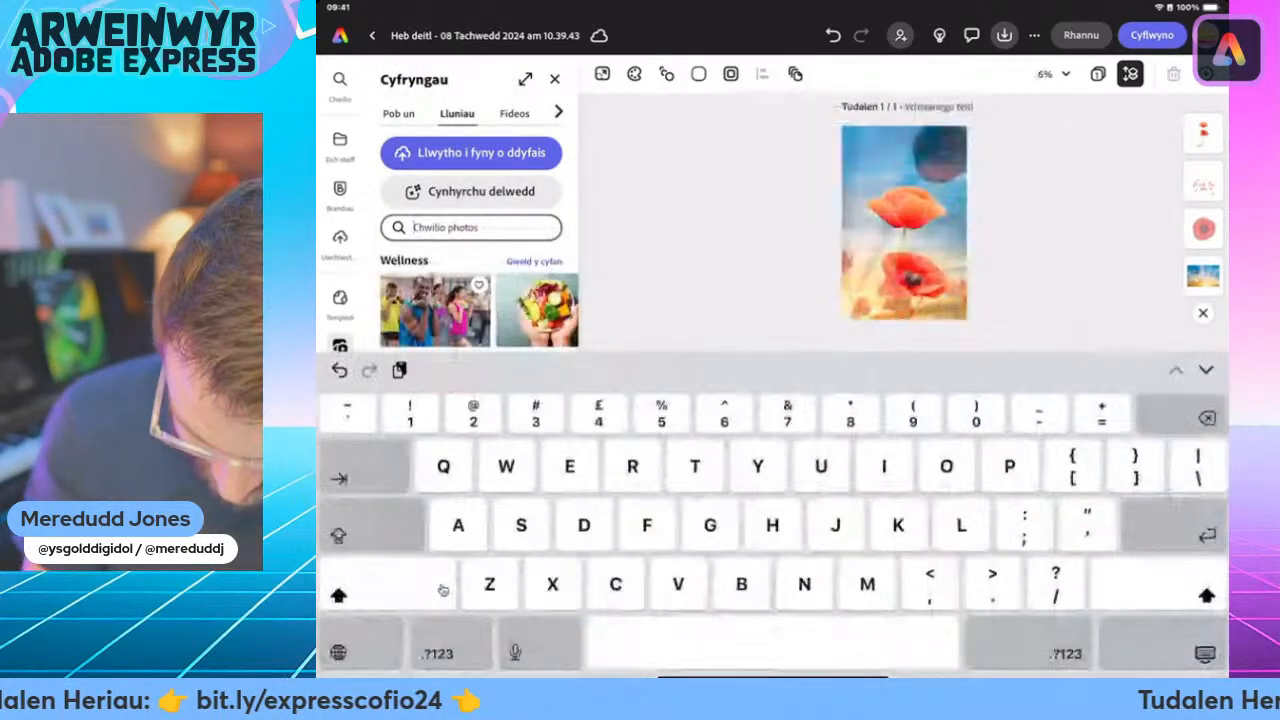
text(Zeppelin)
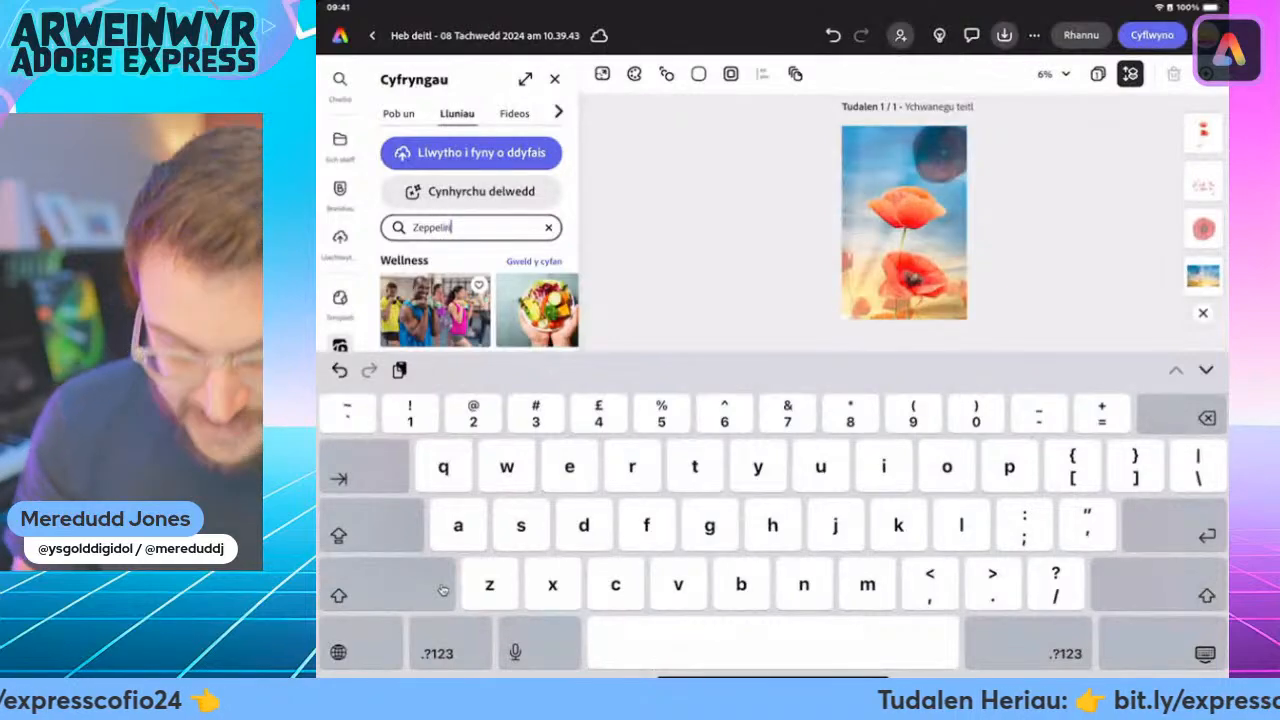
key(Return)
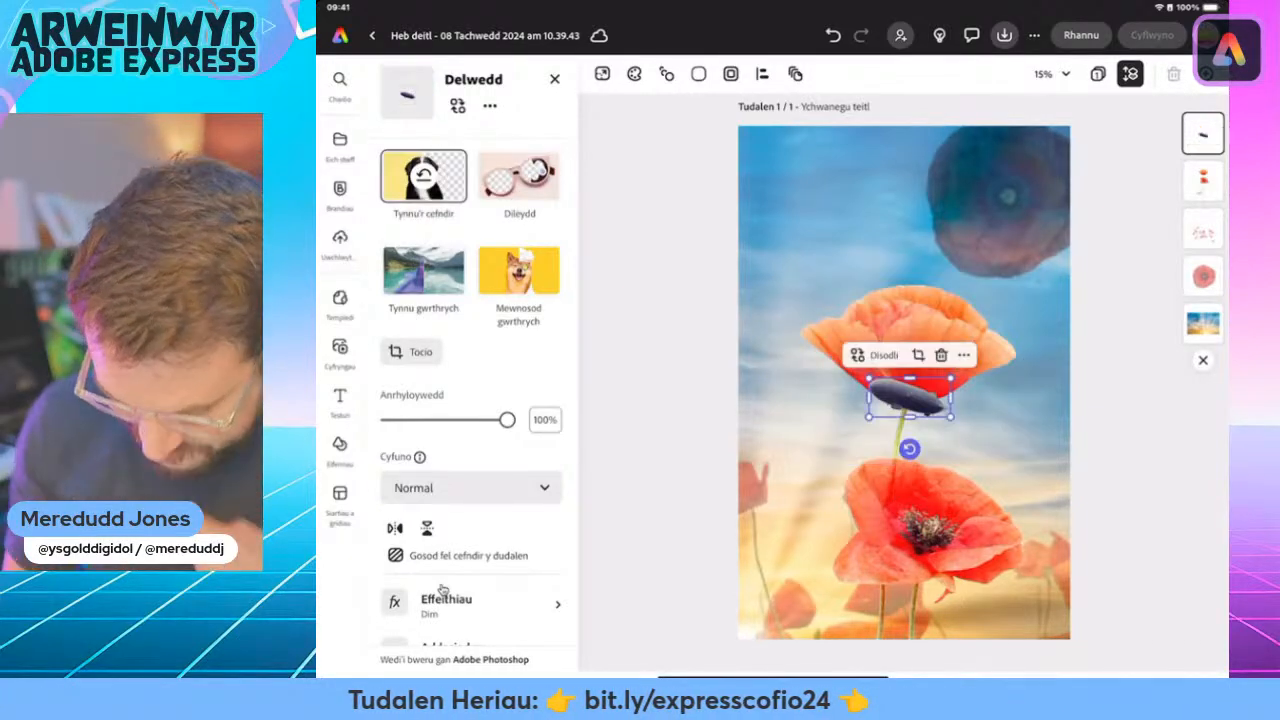
Enlarge the airship, flip it horizontally, and place it in the page's upper-left sky beside the faded poppy
drag(950, 417, 1117, 495)
drag(993, 436, 801, 199)
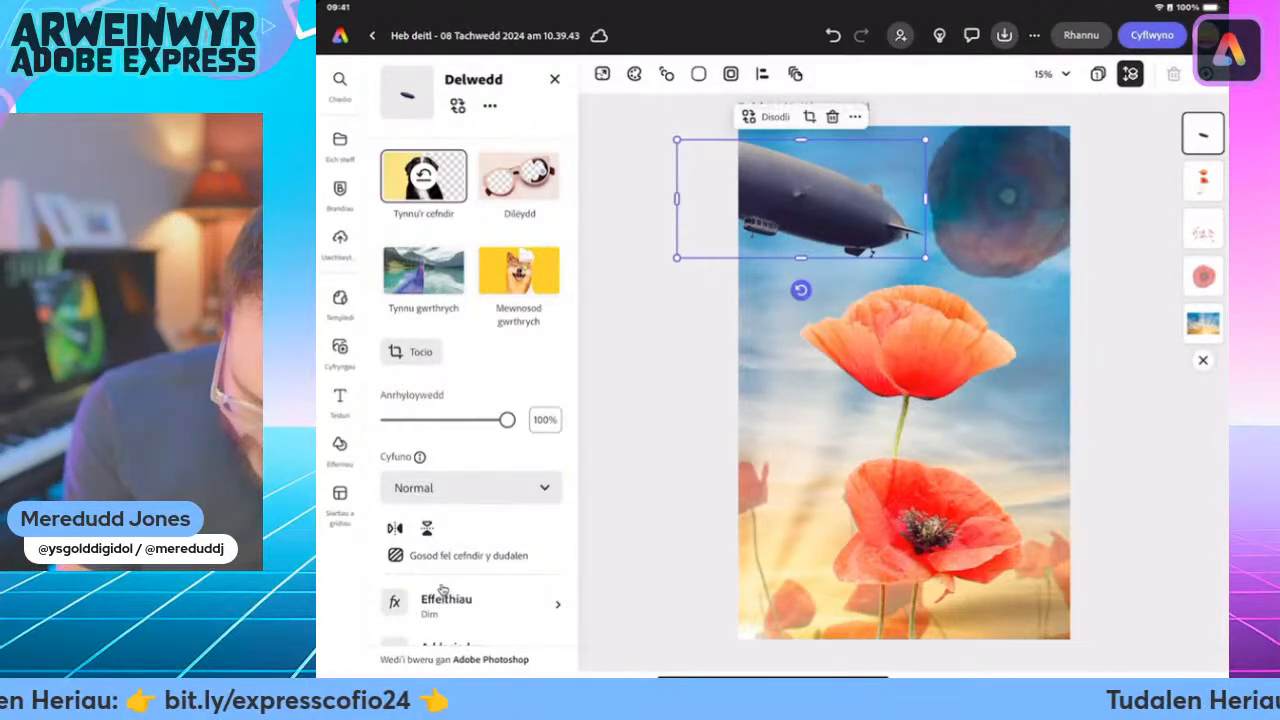
click(395, 528)
drag(925, 257, 870, 231)
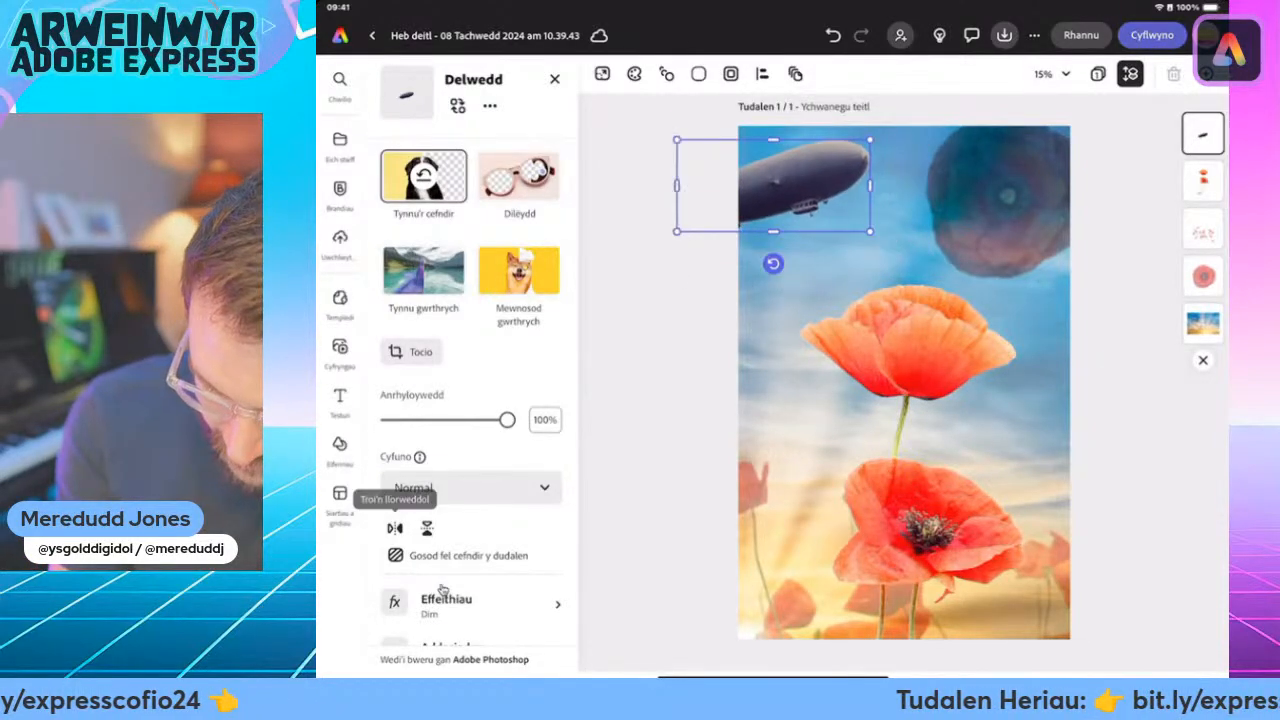
drag(803, 185, 845, 201)
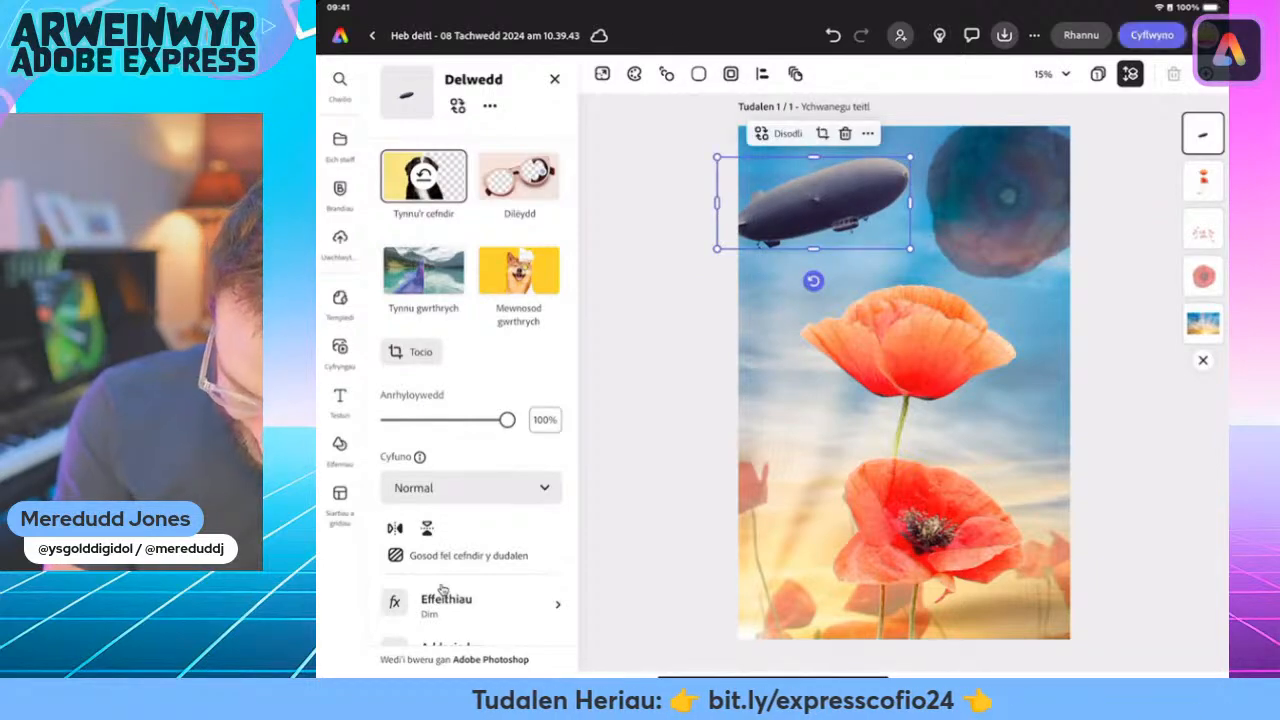
Set the airship's blend mode to Lluosogi (Multiply) and its blur (Cymylu) to 52
click(470, 487)
click(462, 340)
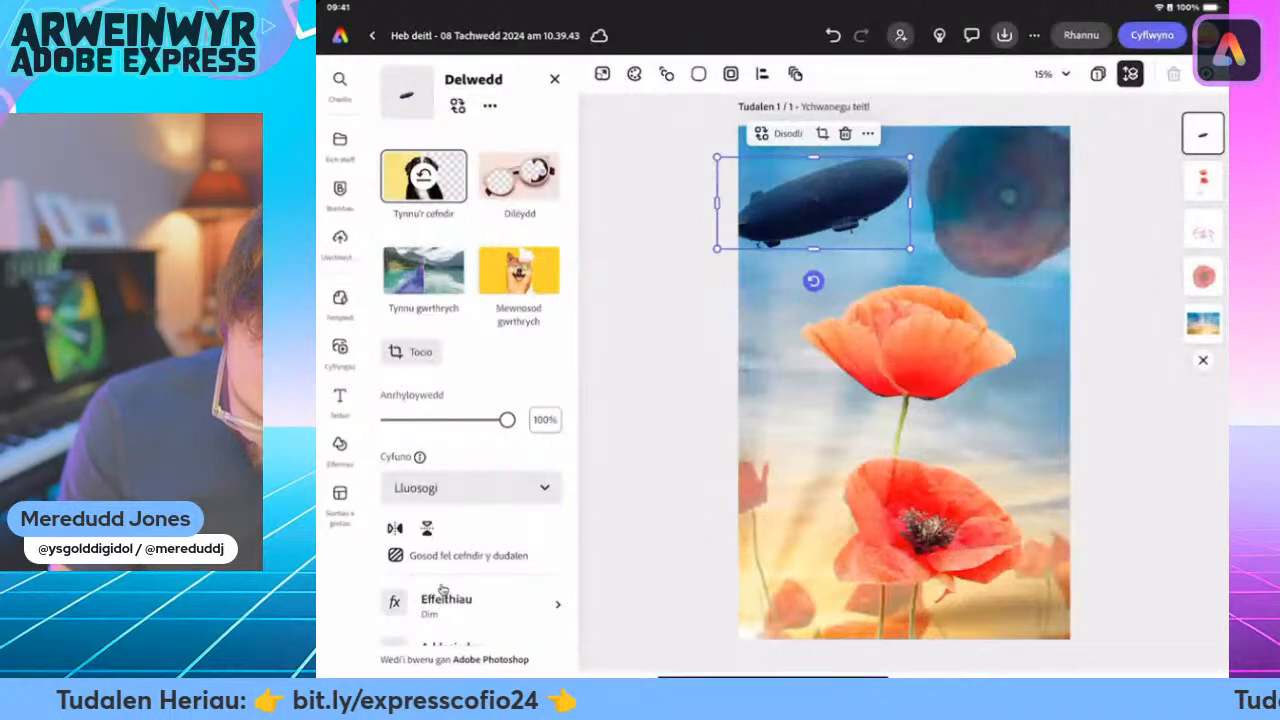
scroll(443, 590, down, 2)
click(443, 590)
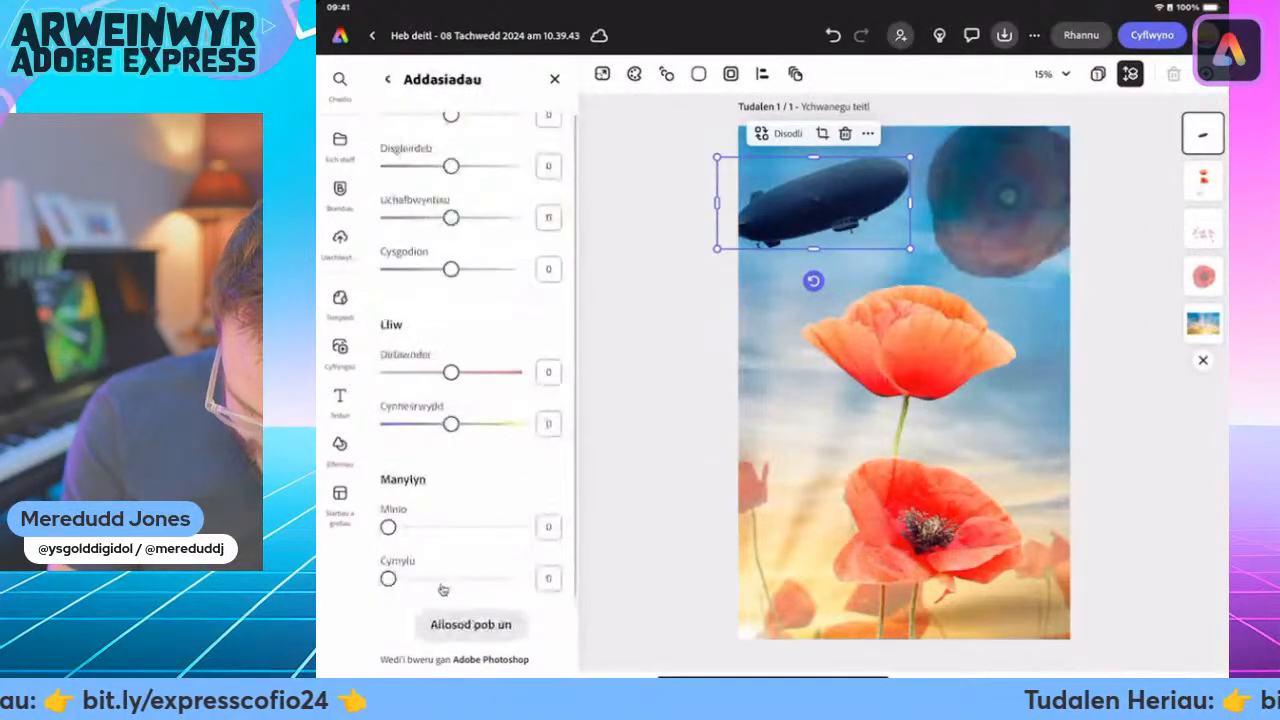
drag(388, 579, 454, 579)
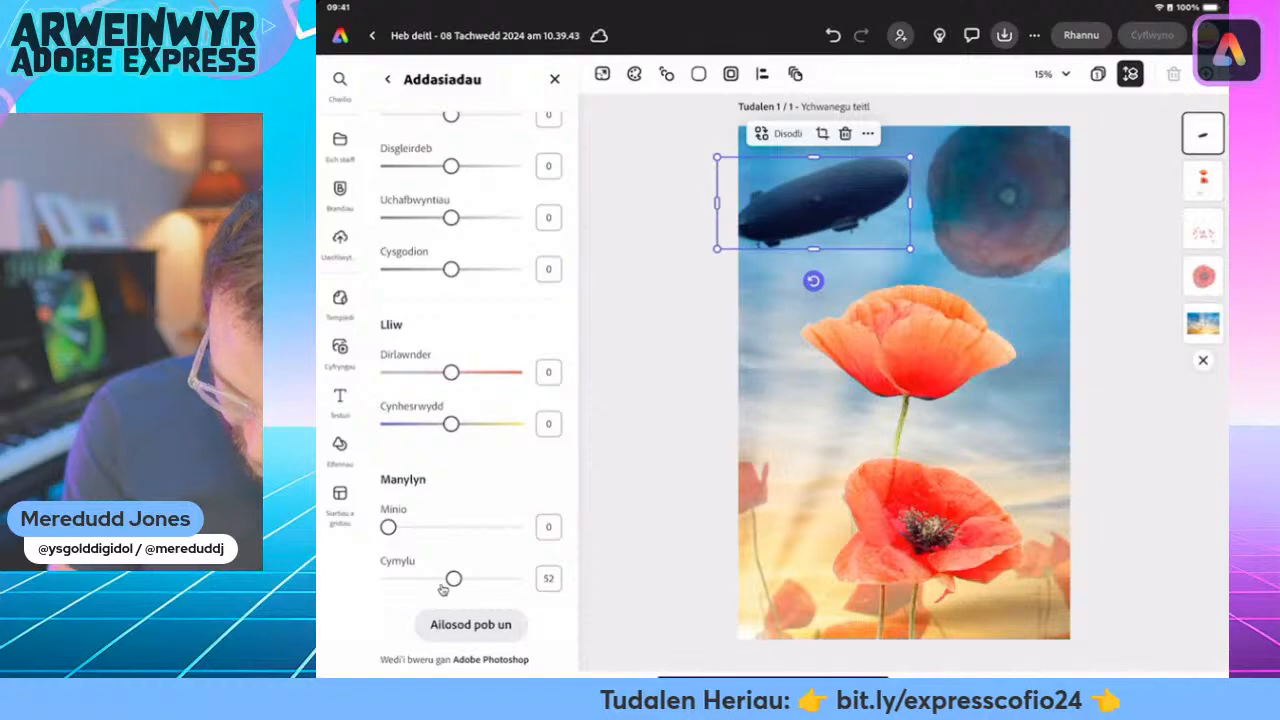
click(388, 79)
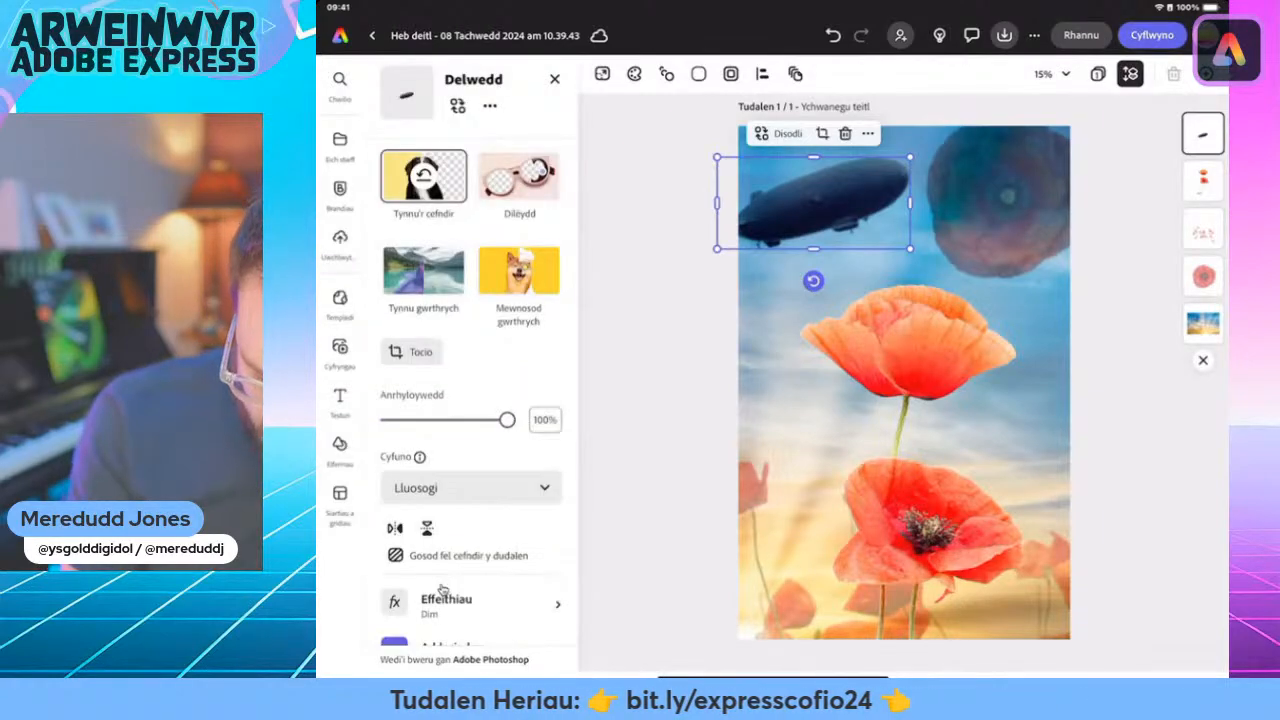
Lower the airship's opacity to 21% and fine-tune its size and position in the upper-left sky
drag(507, 420, 409, 420)
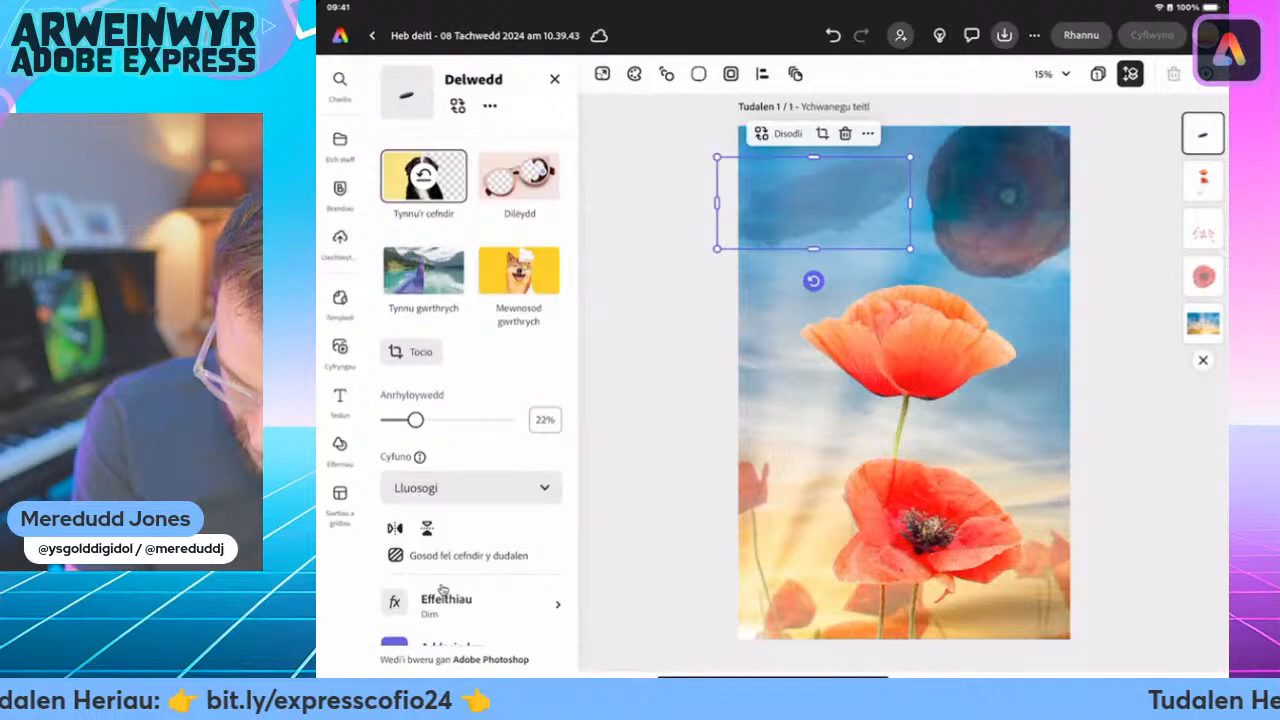
drag(415, 420, 413, 420)
drag(717, 157, 663, 131)
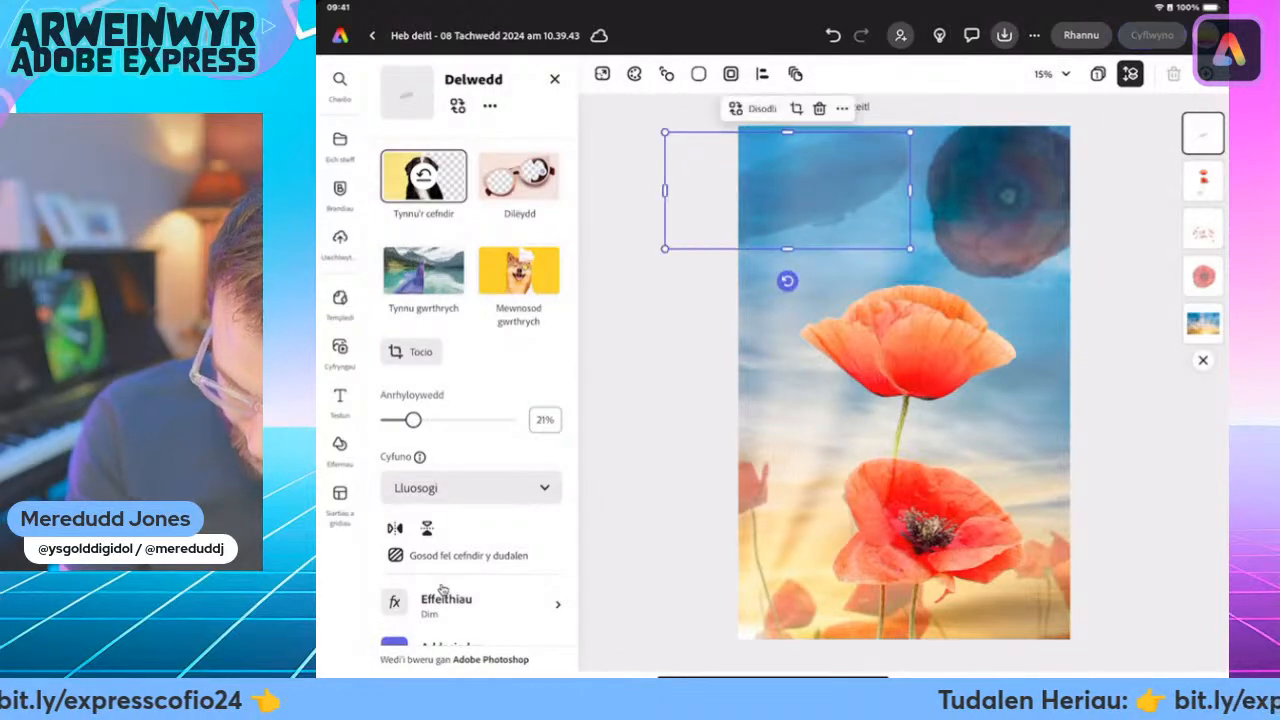
drag(786, 190, 829, 197)
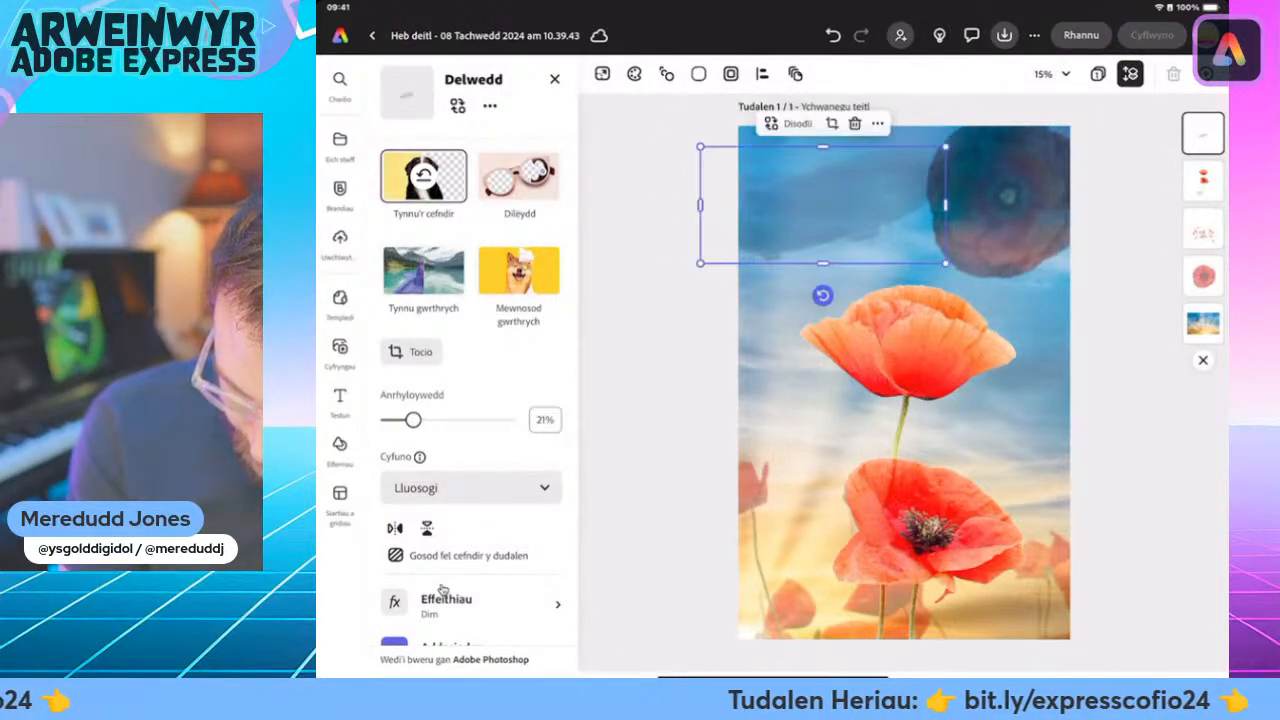
drag(700, 260, 751, 234)
drag(849, 190, 808, 205)
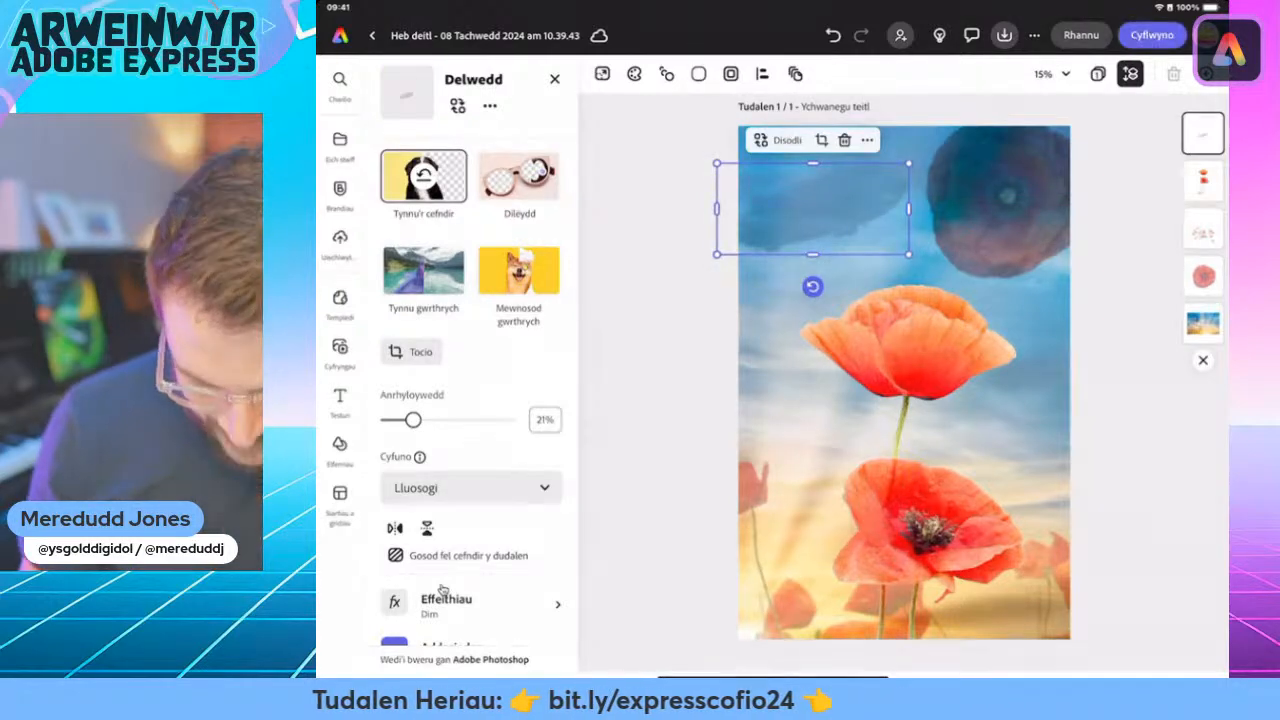
Replace the photo search term with "Ww1" and run the search
click(340, 346)
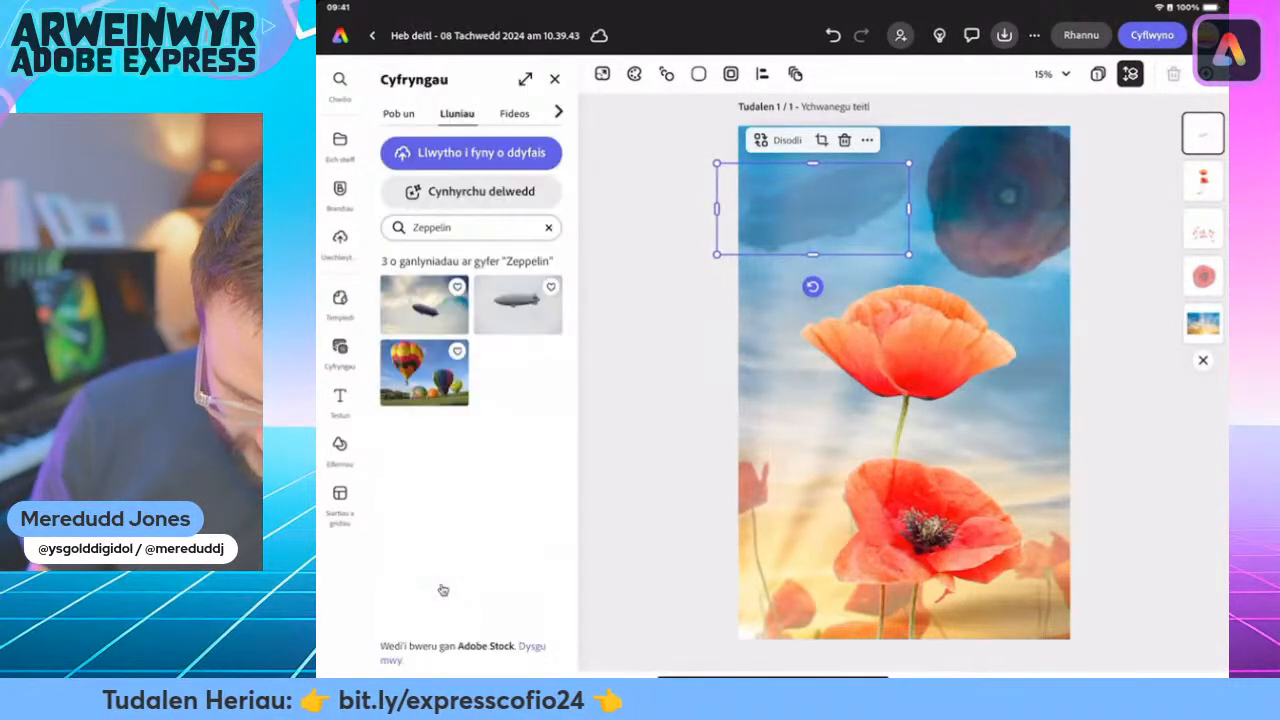
click(548, 227)
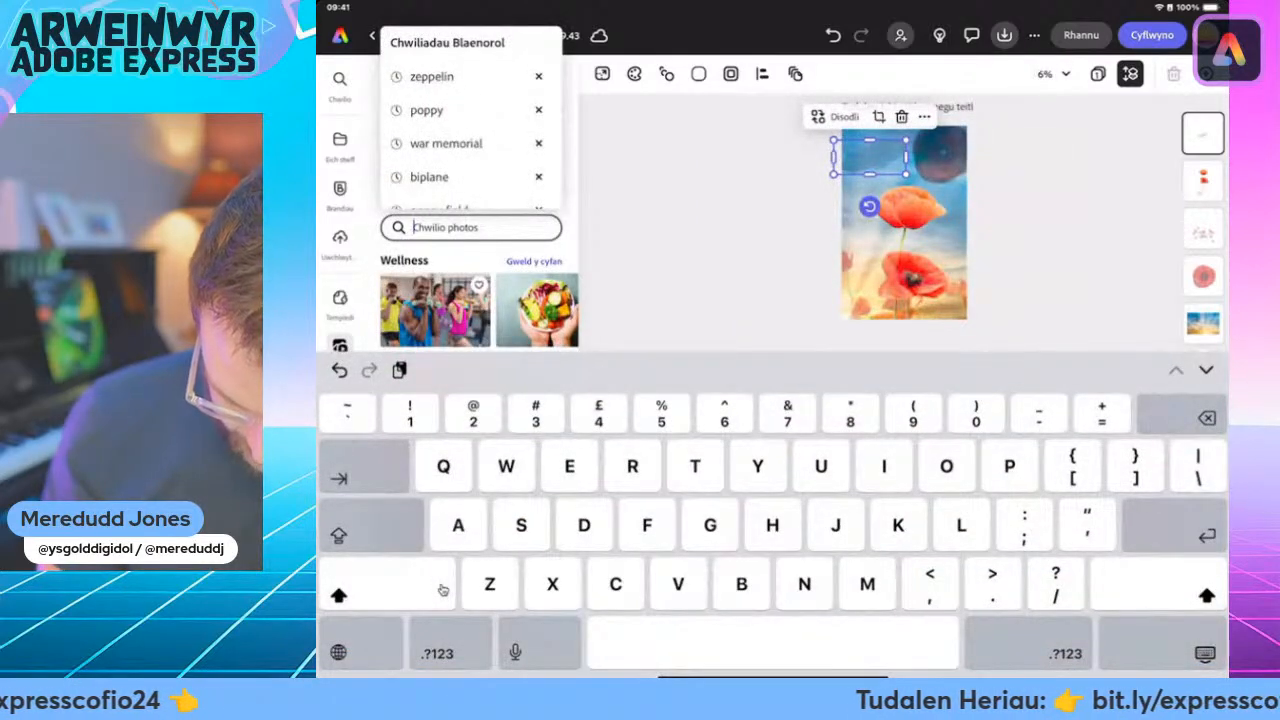
text(Ww1)
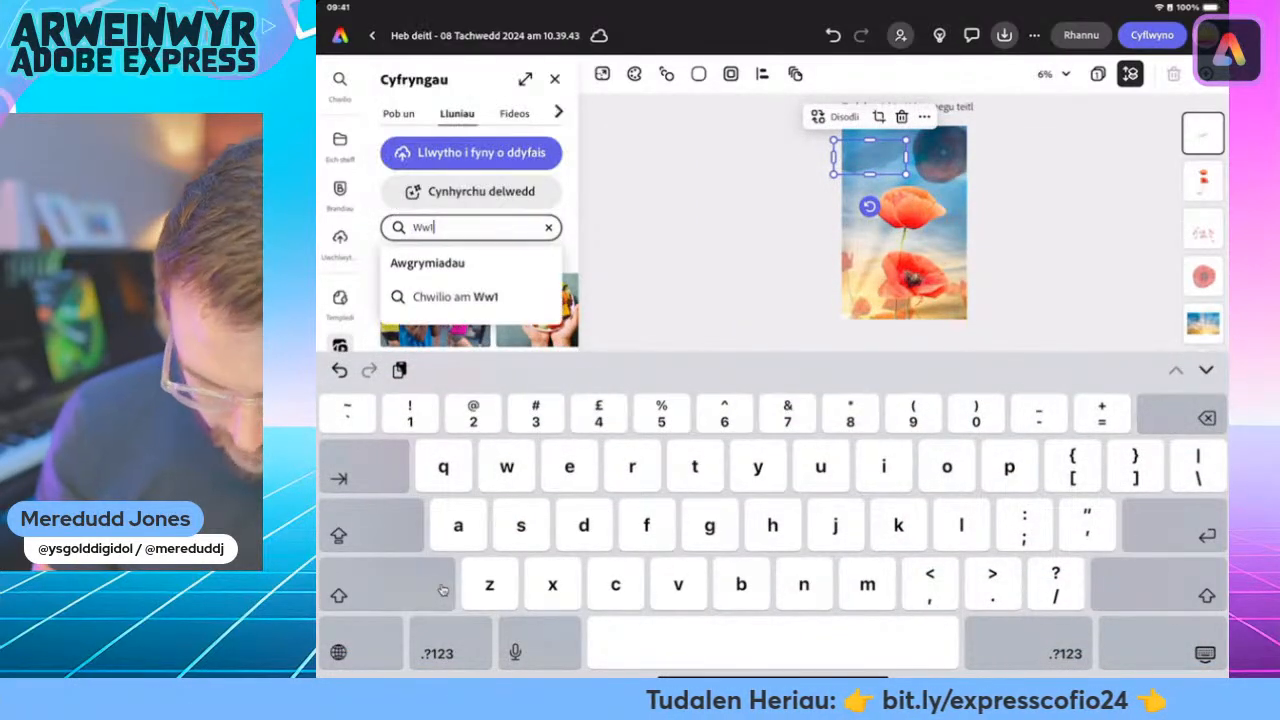
key(Return)
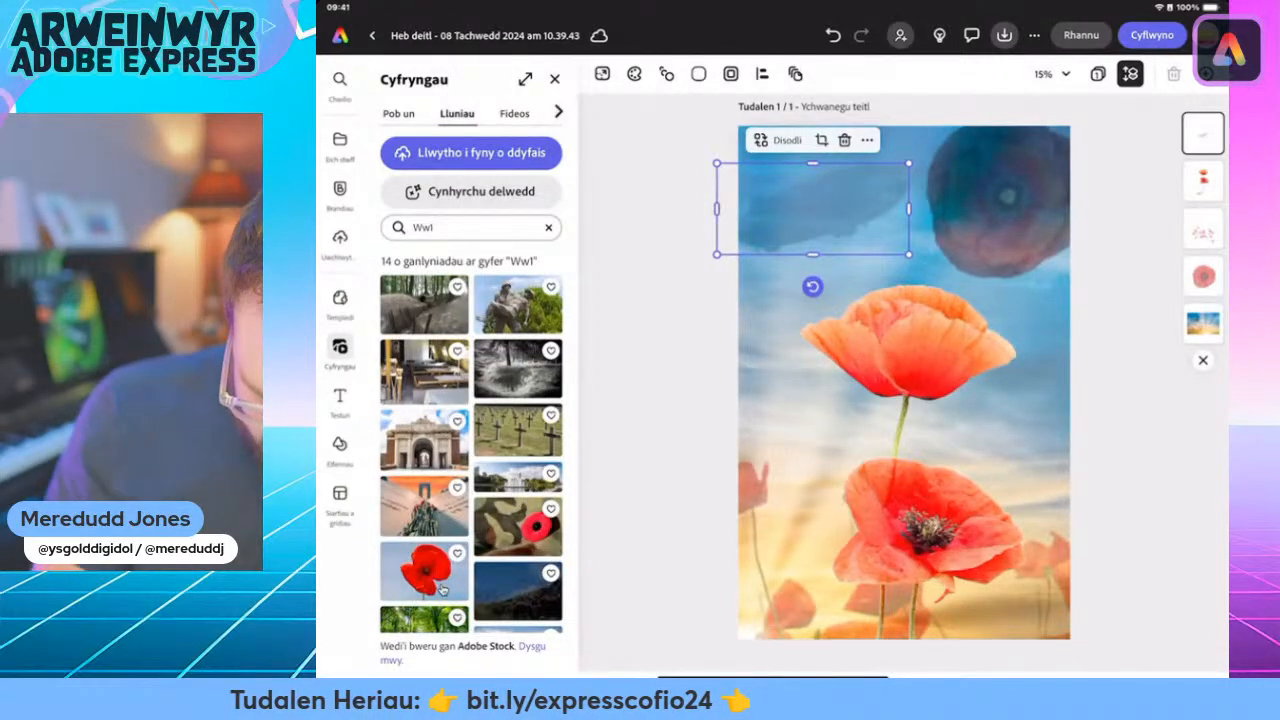
Add the photo of the soldiers' statue, remove its background, set its blend mode to Lluosogi (Multiply), and enlarge it over the lower-right poppy
click(518, 305)
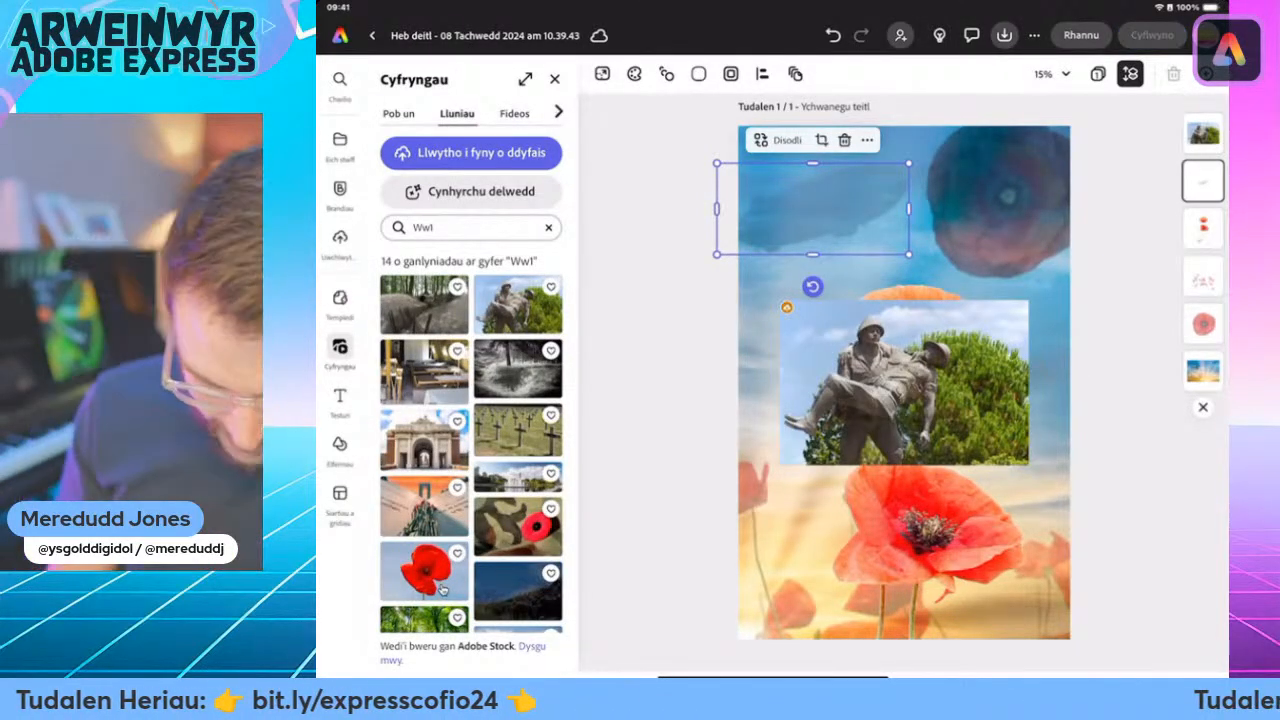
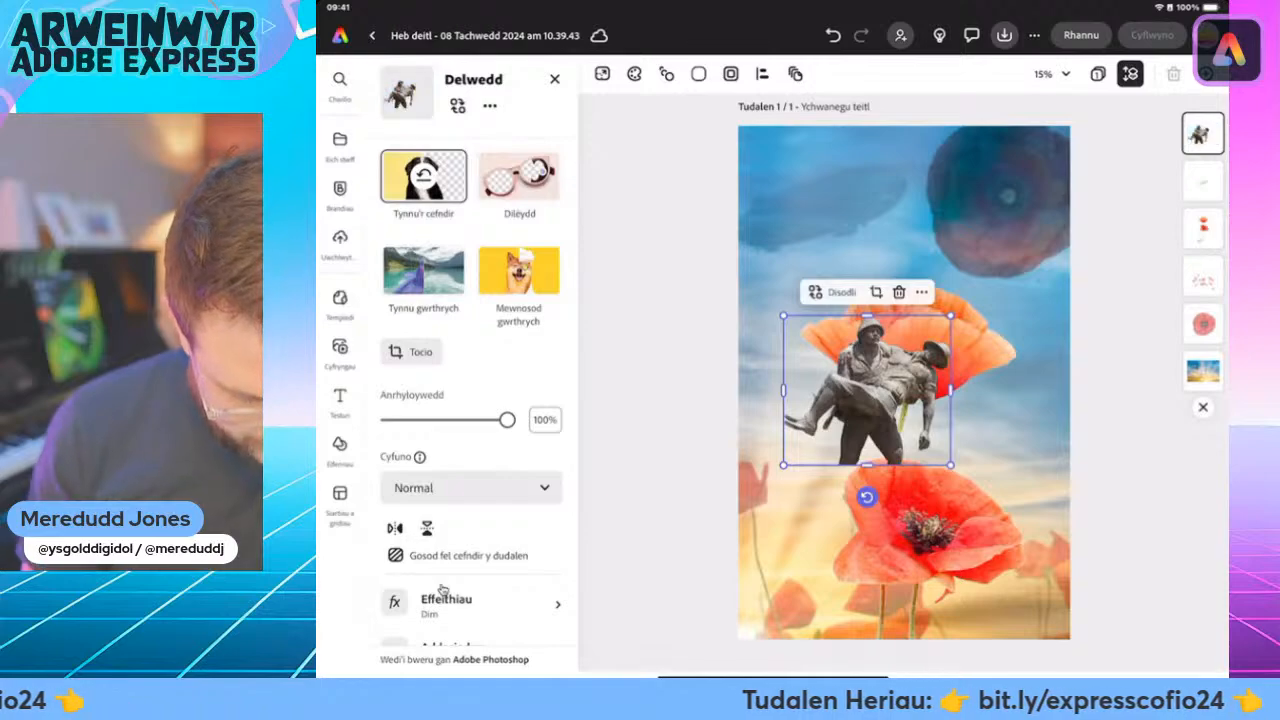
click(470, 487)
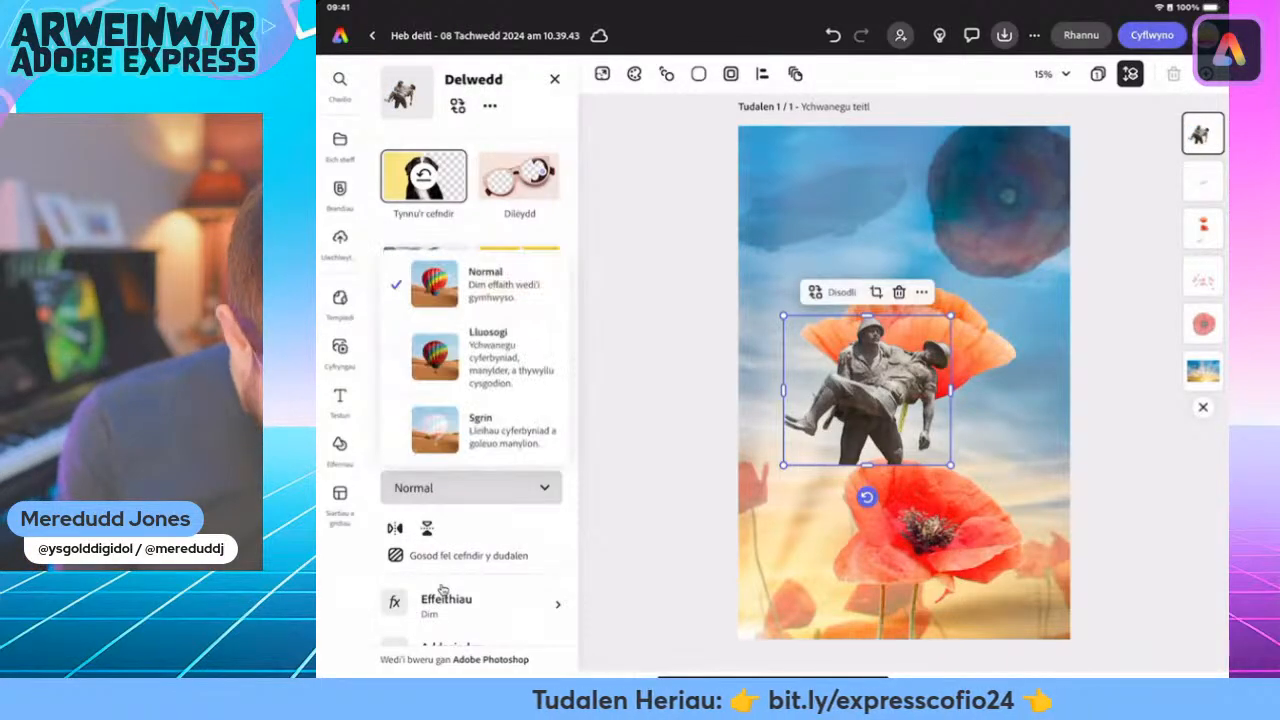
click(471, 357)
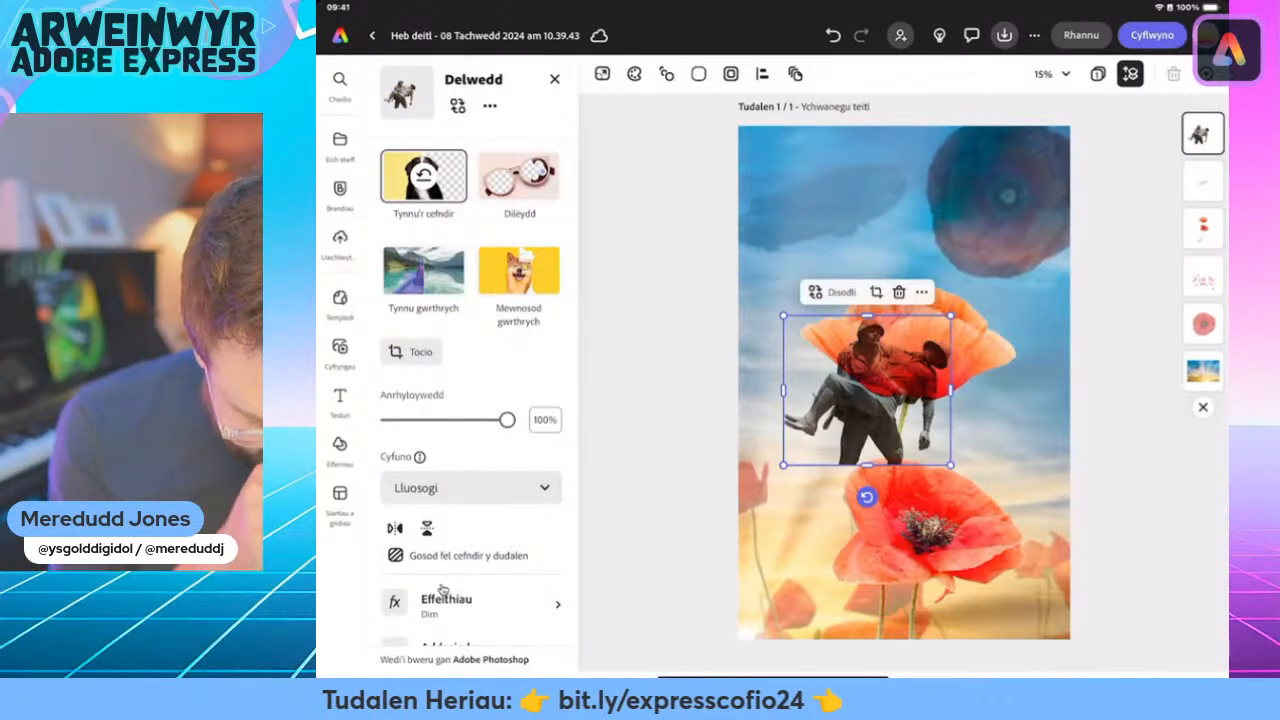
drag(783, 465, 762, 486)
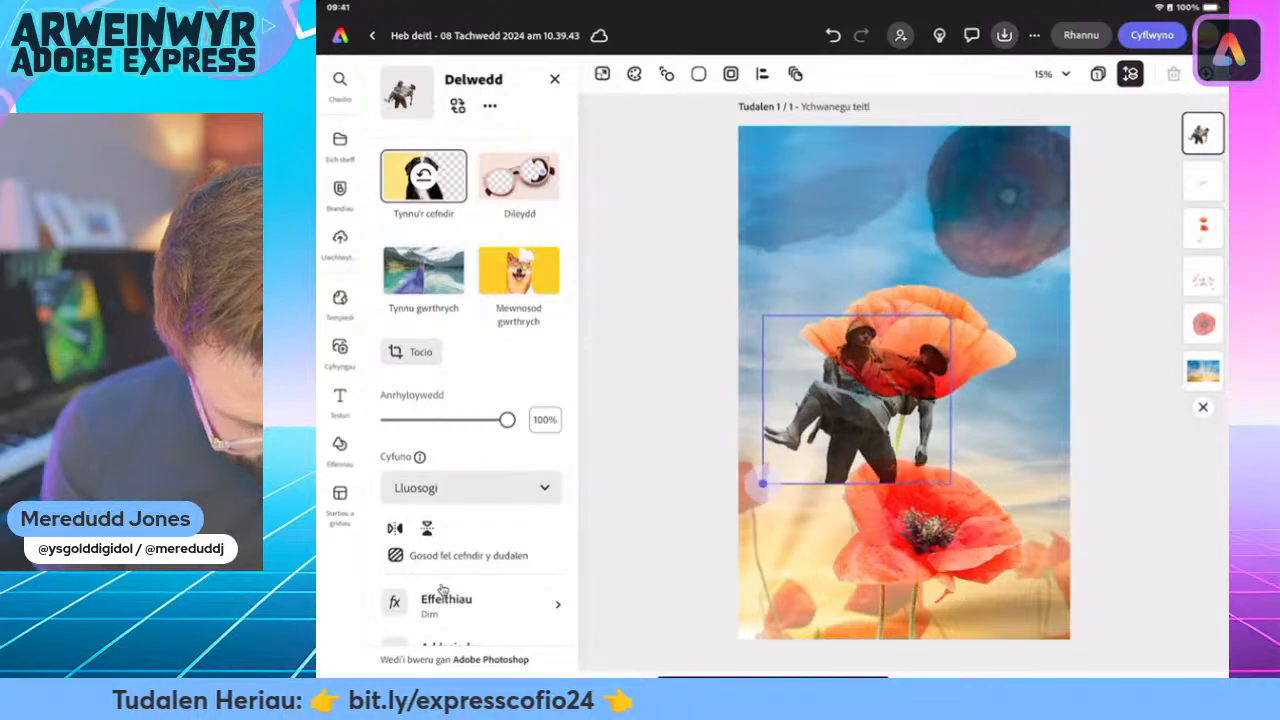
drag(856, 400, 975, 565)
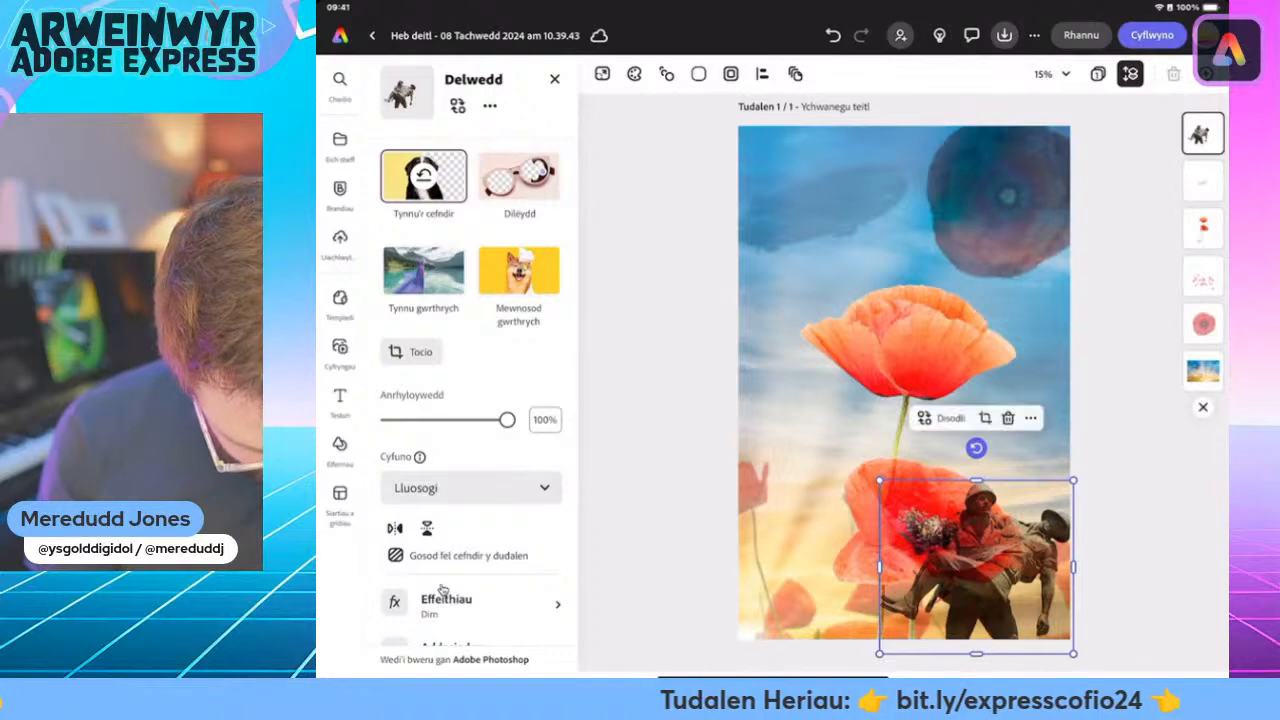
drag(879, 480, 838, 443)
drag(955, 548, 950, 560)
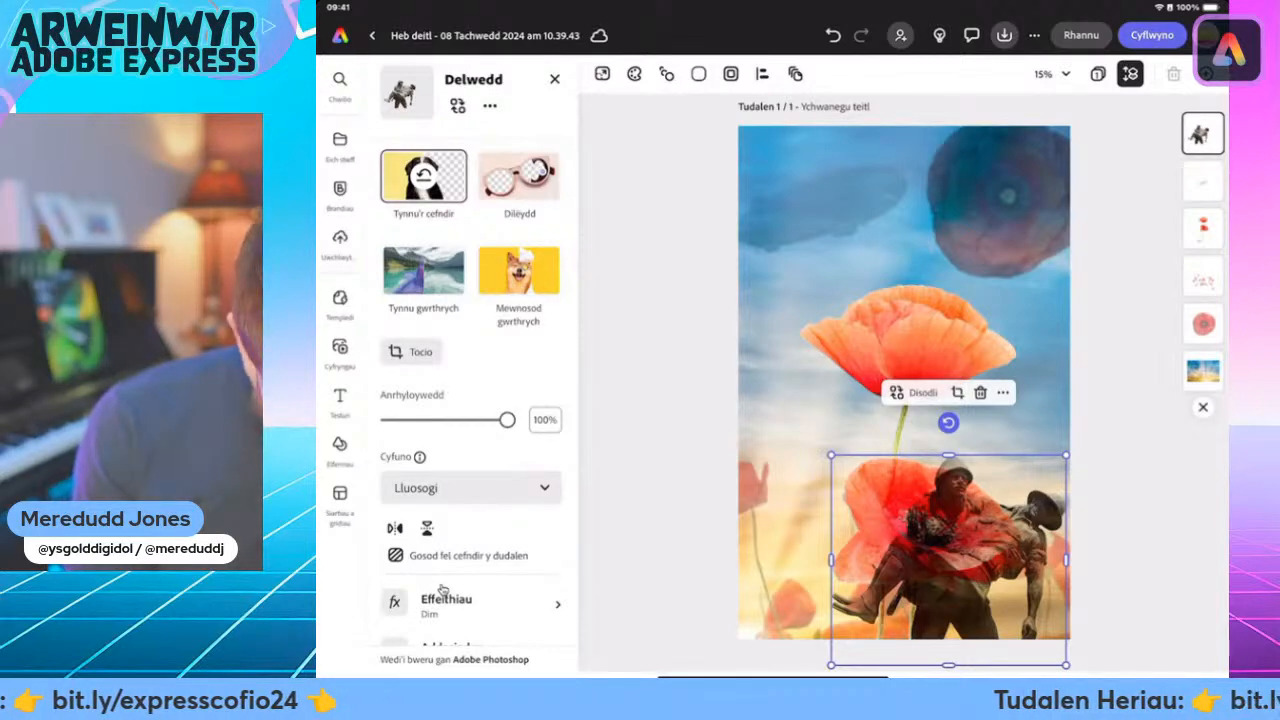
Lower the statue's opacity to 63%, soften it with blur (Cymylu), and enlarge it slightly
drag(507, 420, 458, 420)
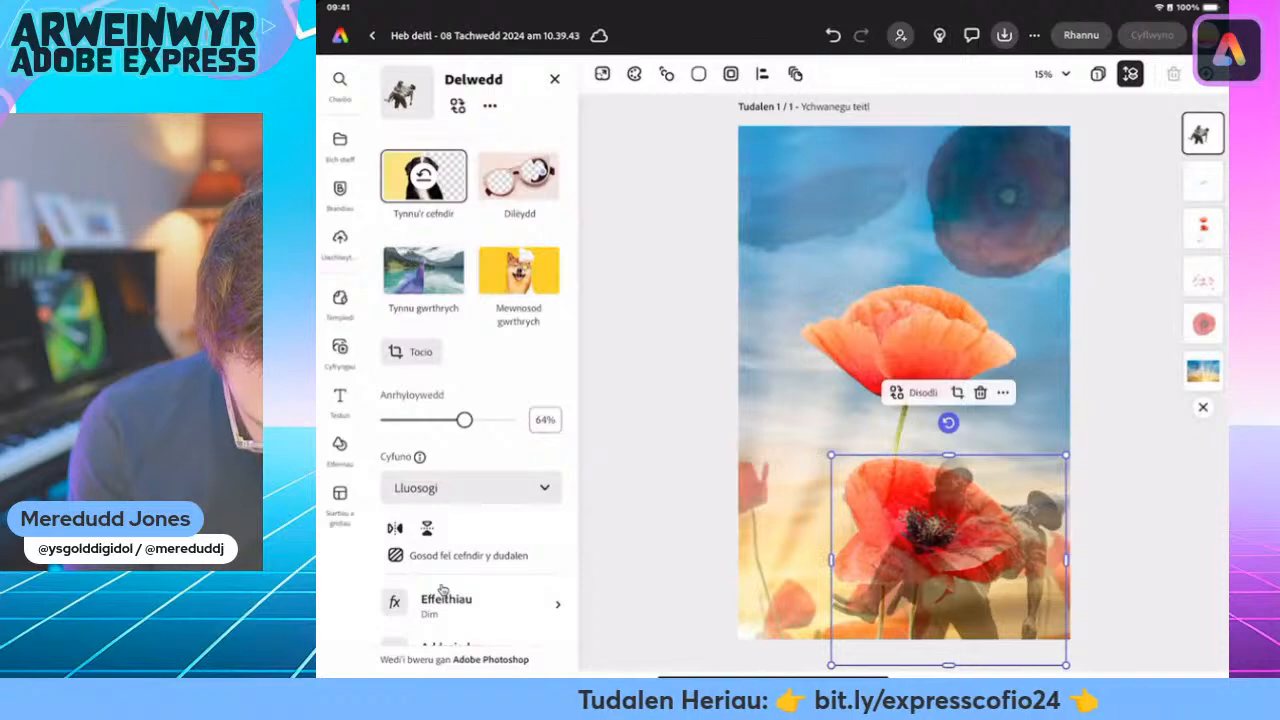
scroll(443, 590, down, 3)
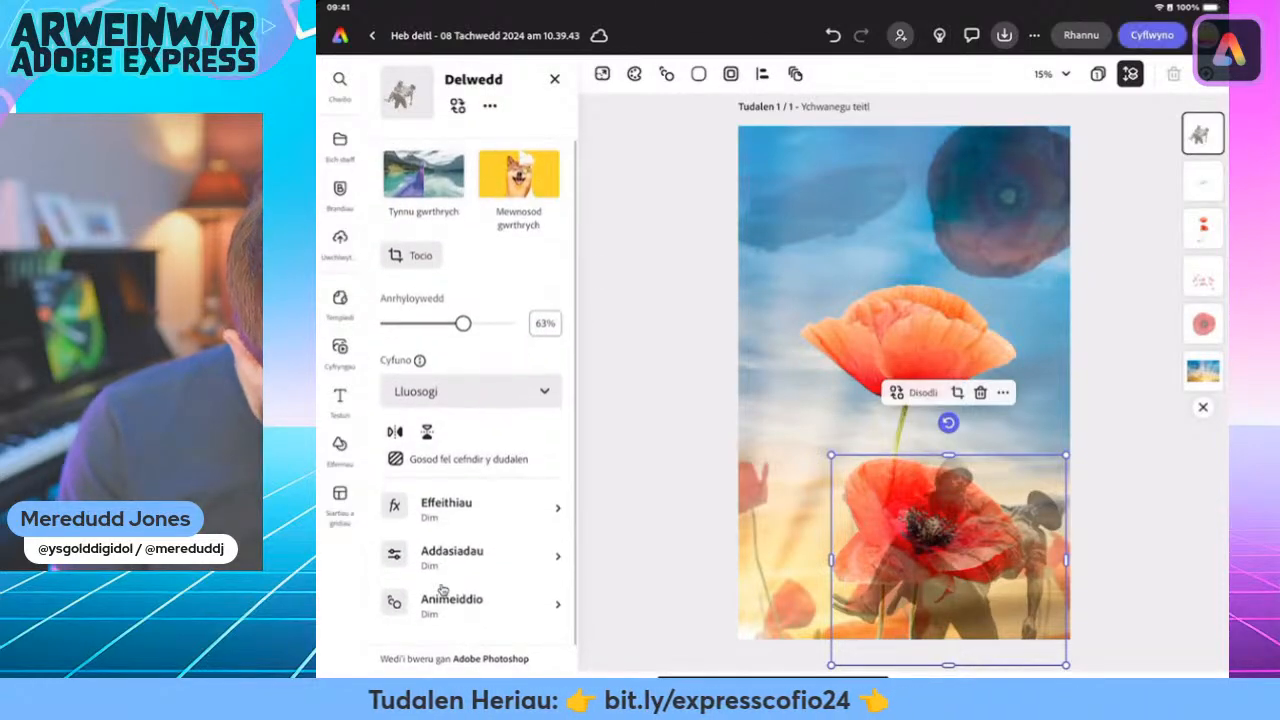
click(443, 590)
click(443, 588)
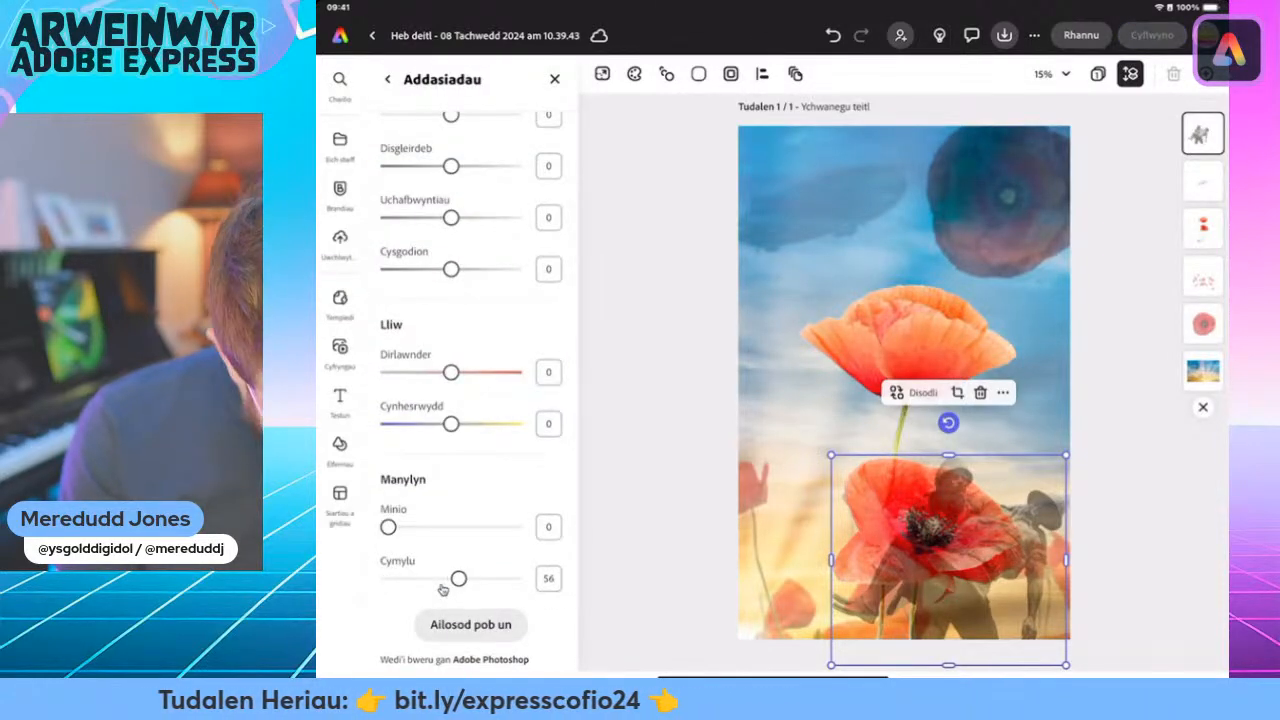
drag(459, 579, 454, 579)
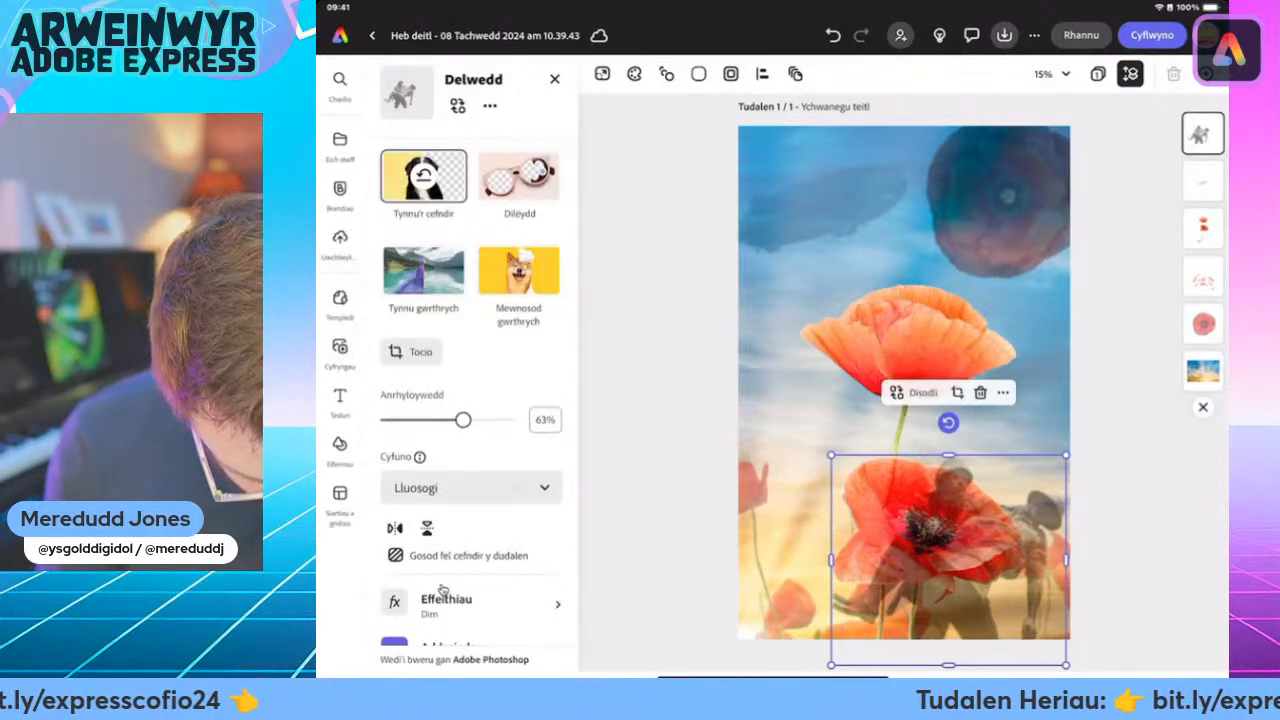
drag(831, 455, 816, 441)
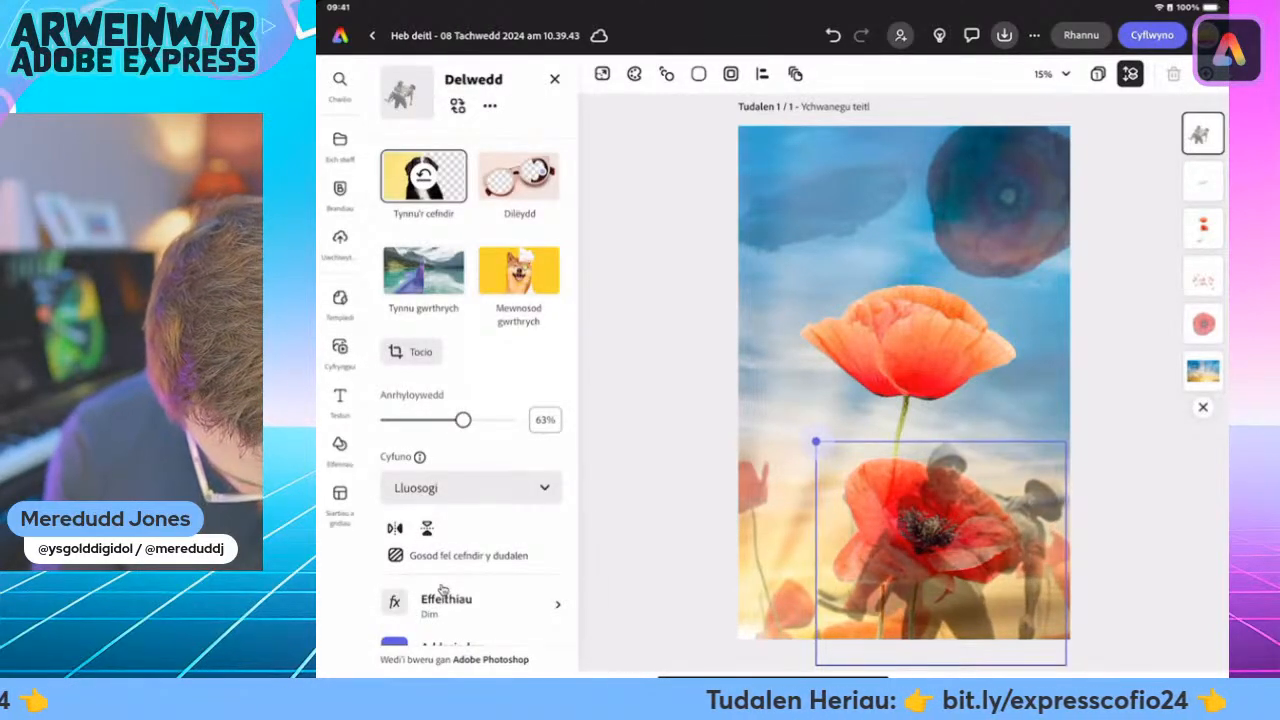
key(Escape)
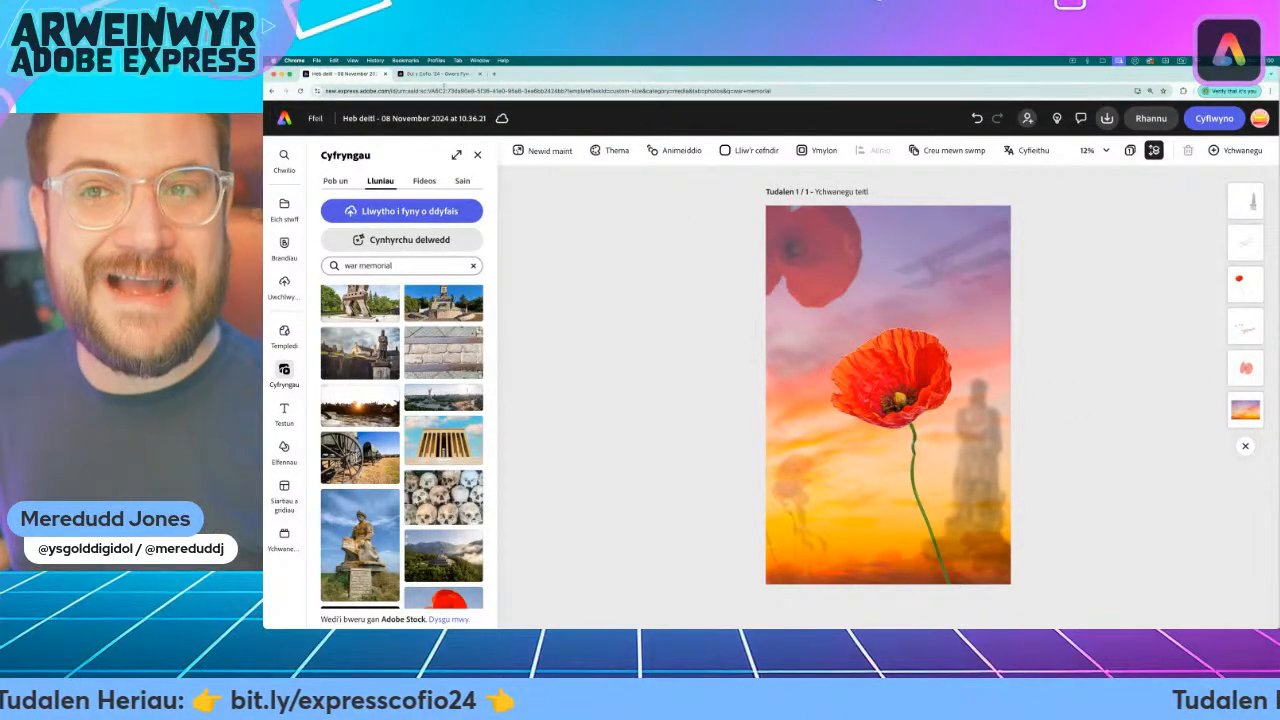
Copy "Mewn Angof Ni Chânt Fod" from the Her 1 challenge page into new text on the sunset poster, sized 45 above the poppy
click(440, 73)
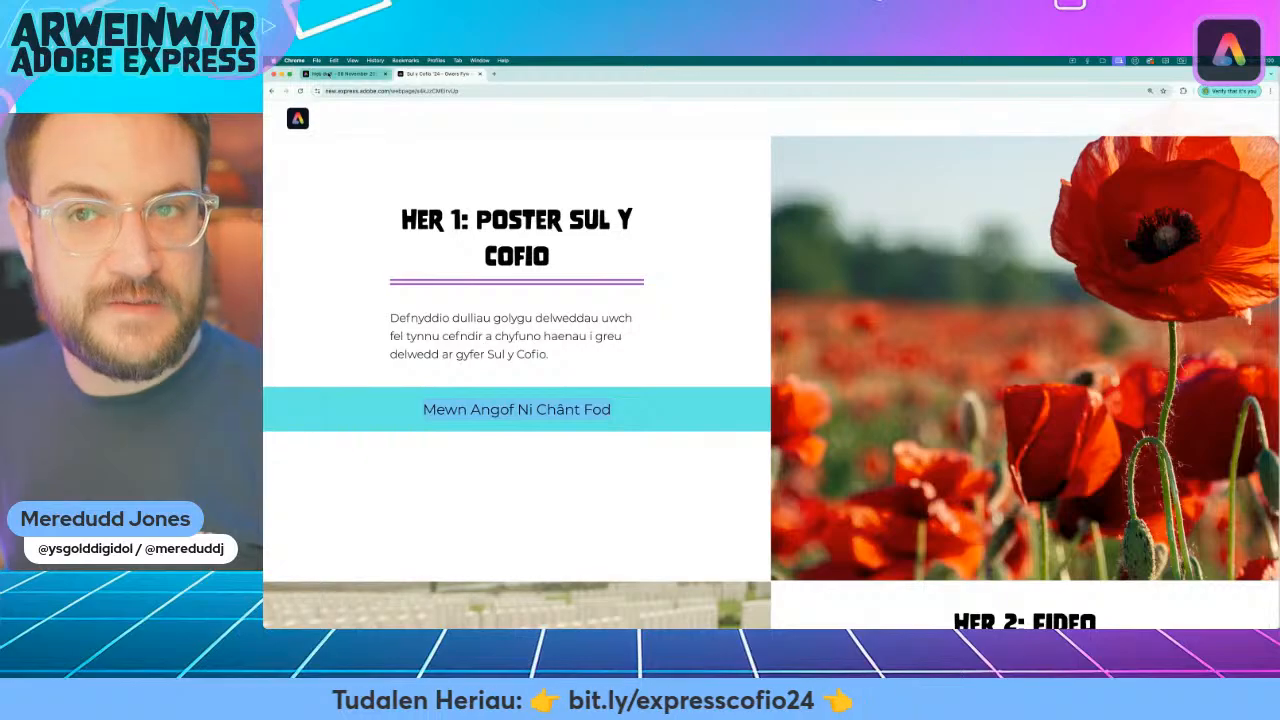
click(341, 74)
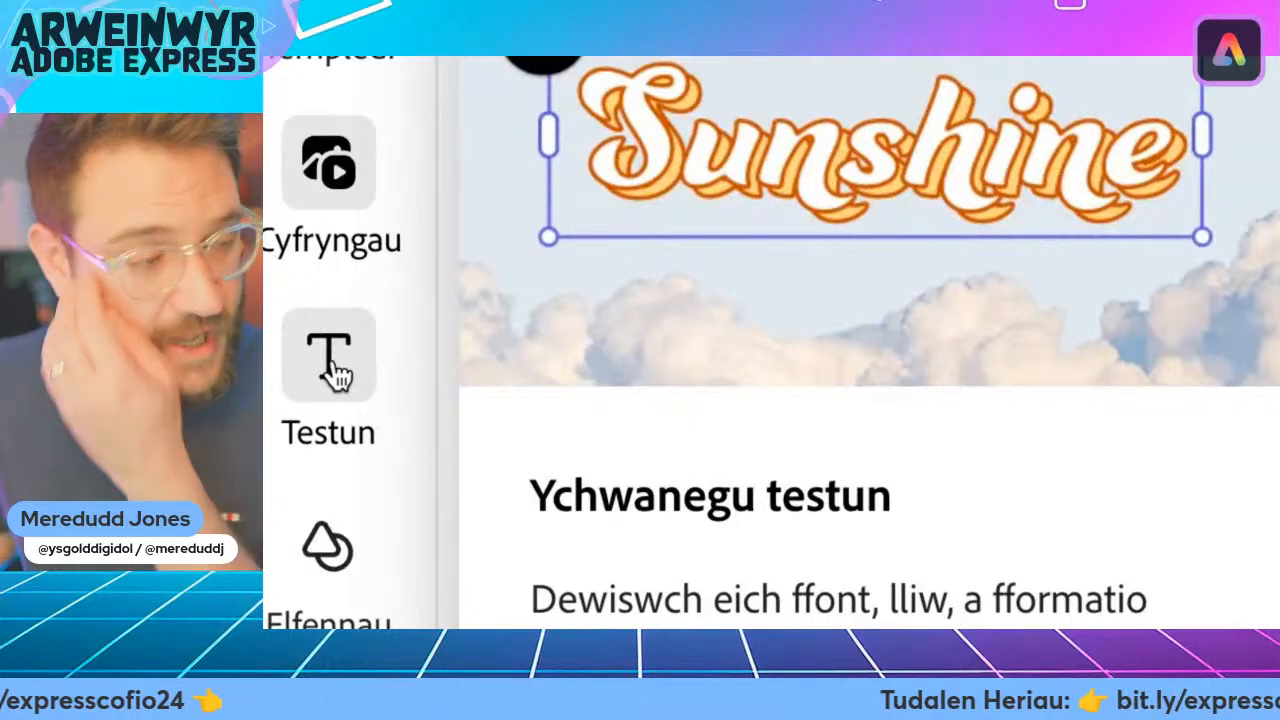
click(333, 365)
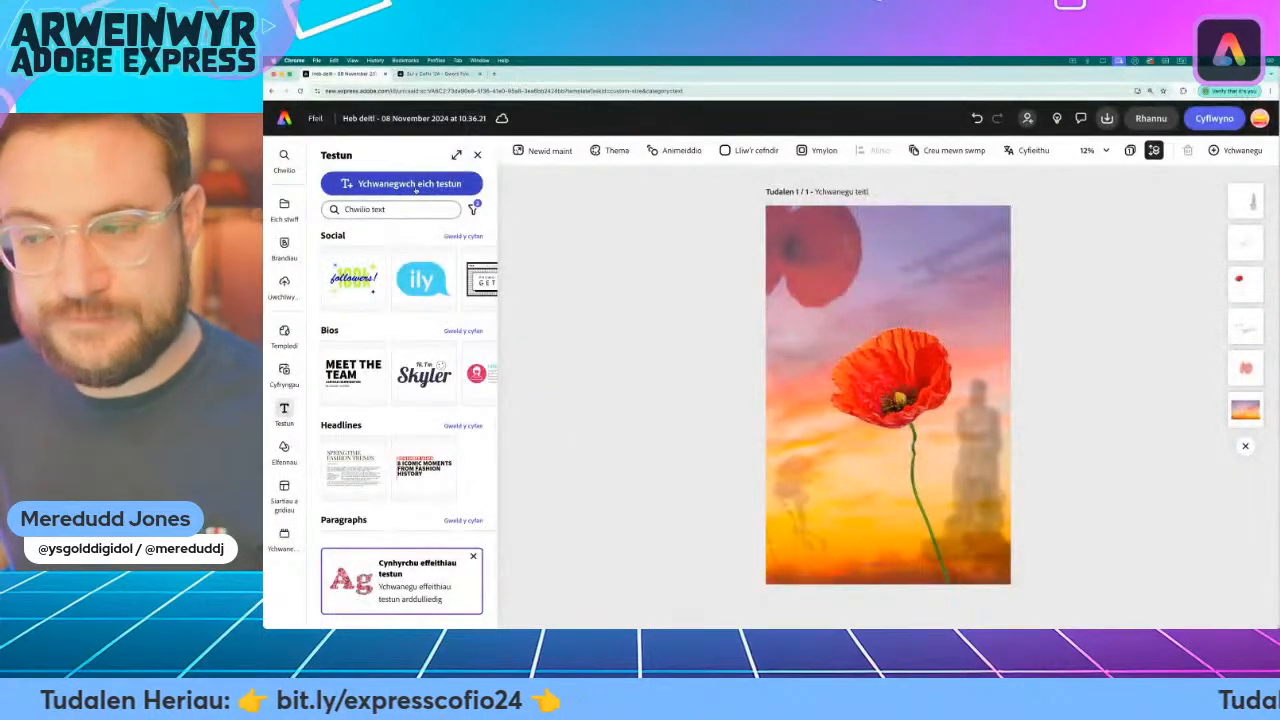
click(737, 241)
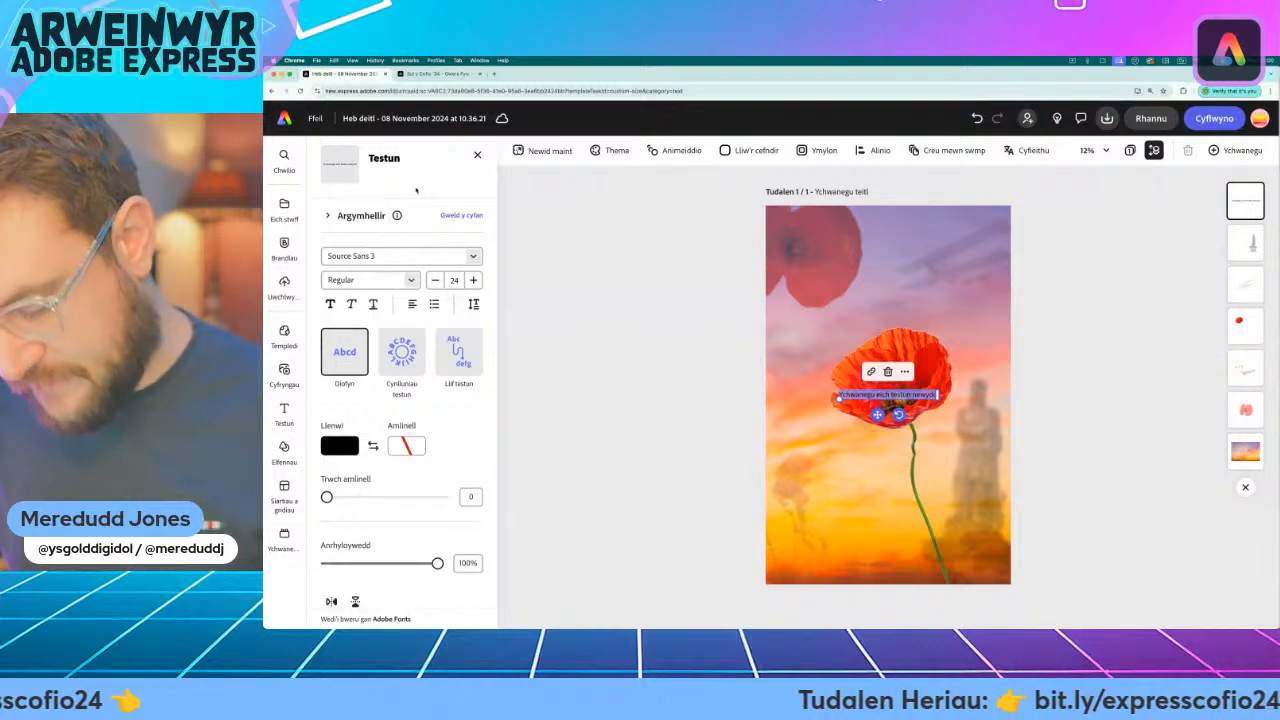
text(Mewn Angof Ni Chânt Fod)
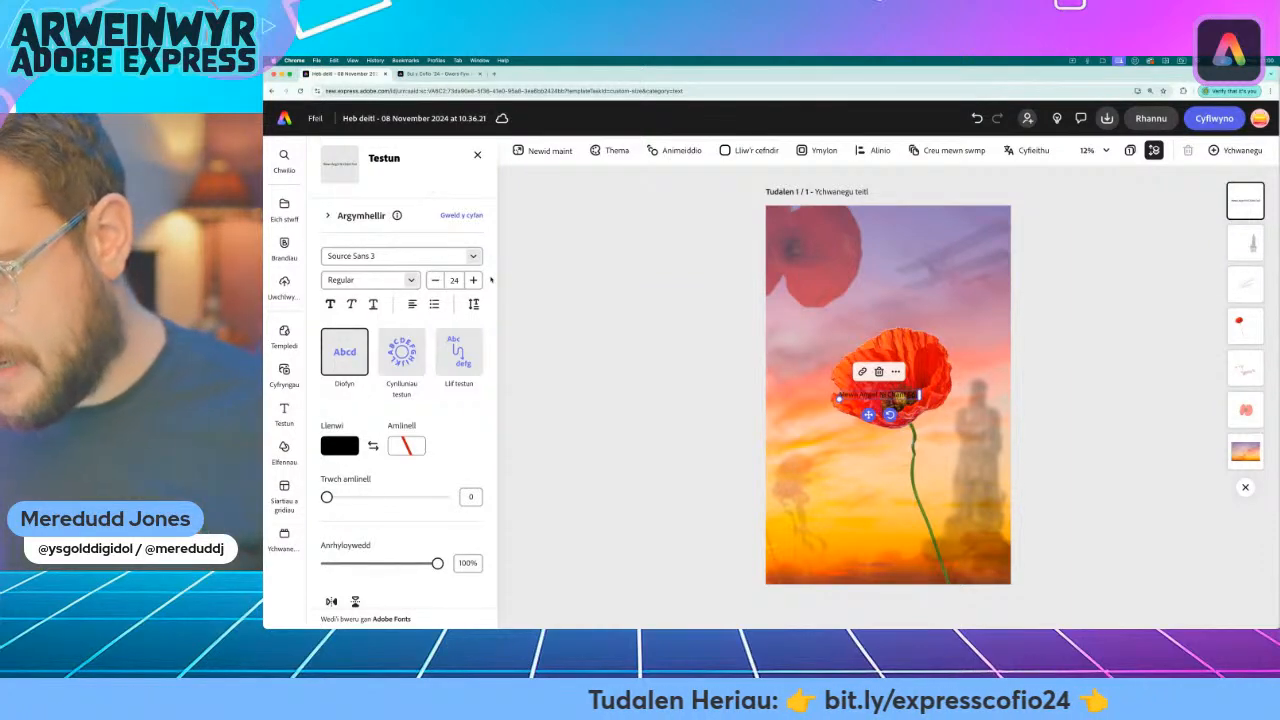
drag(868, 414, 806, 316)
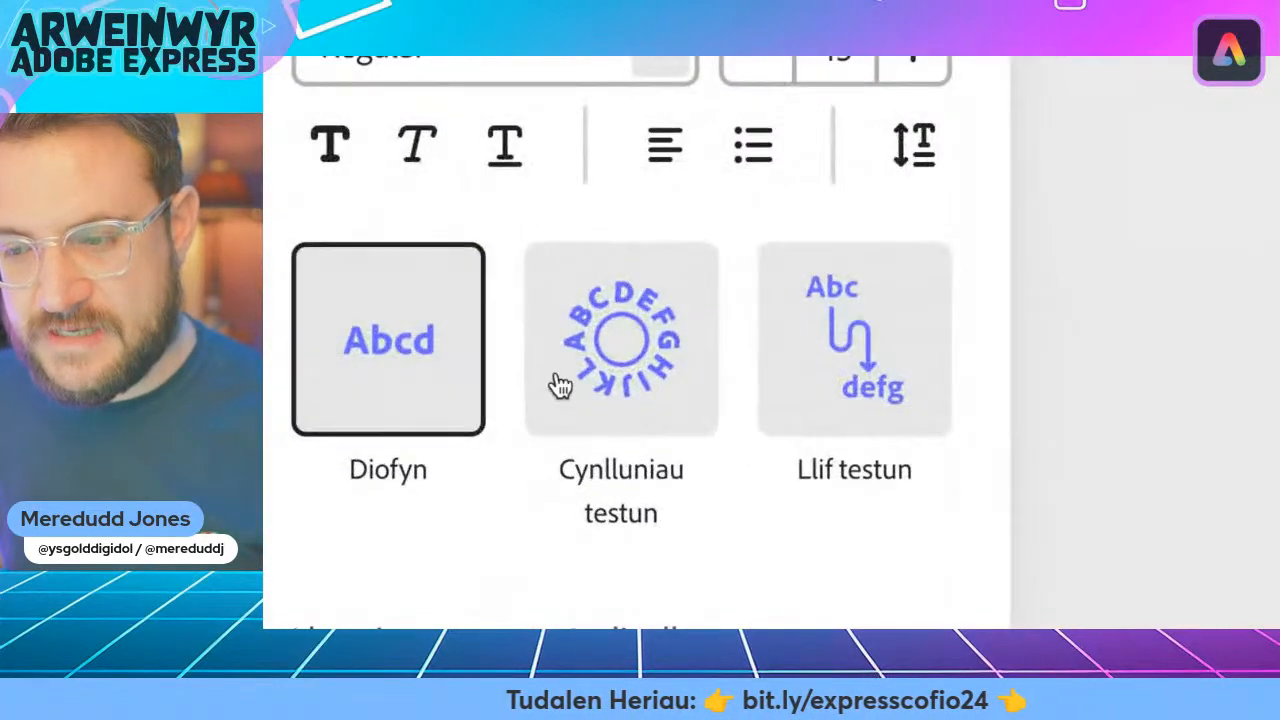
Arrange the text in a circle (Cylch), enlarge it to size 118, and centre it around the poppy flower
click(583, 374)
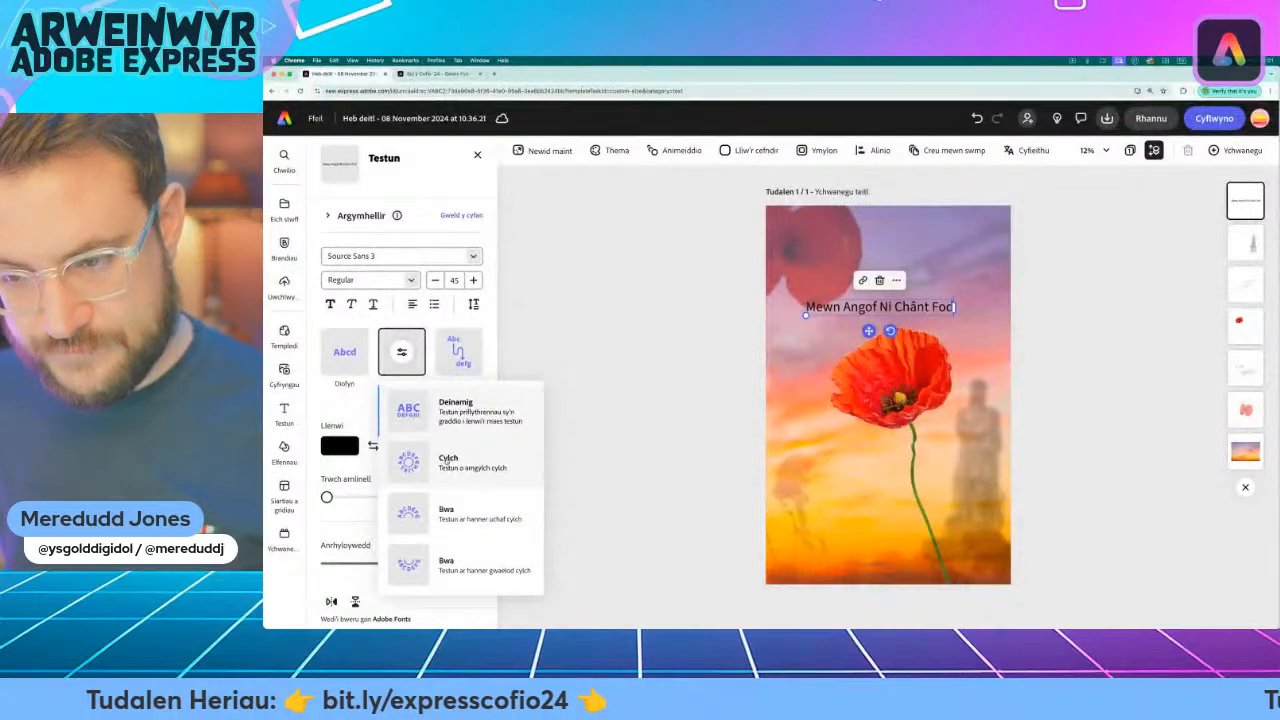
click(447, 461)
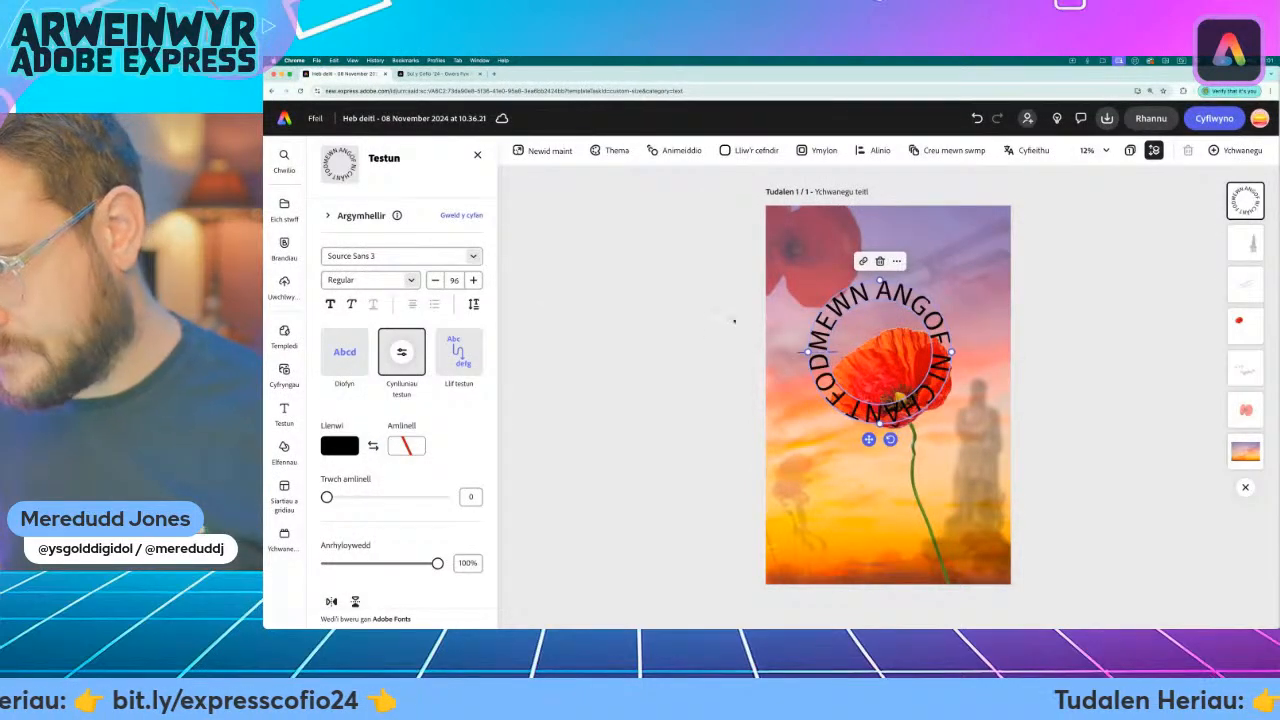
drag(951, 352, 973, 352)
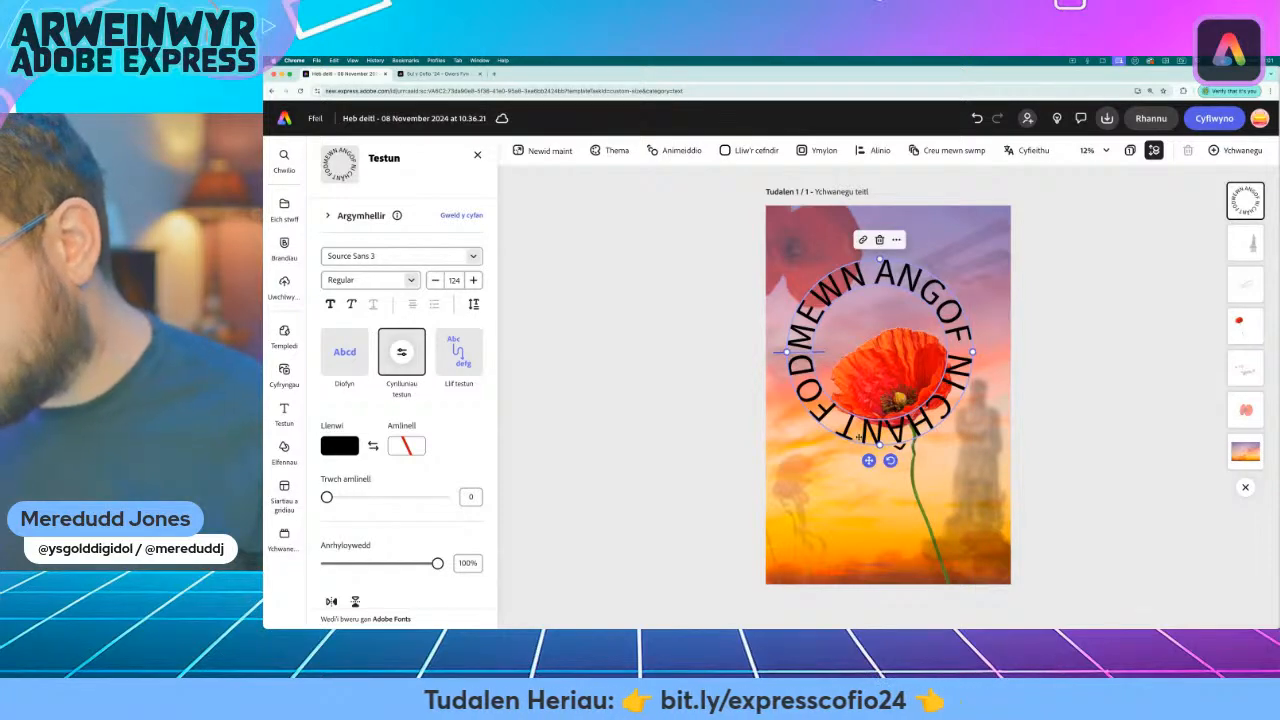
drag(868, 460, 882, 487)
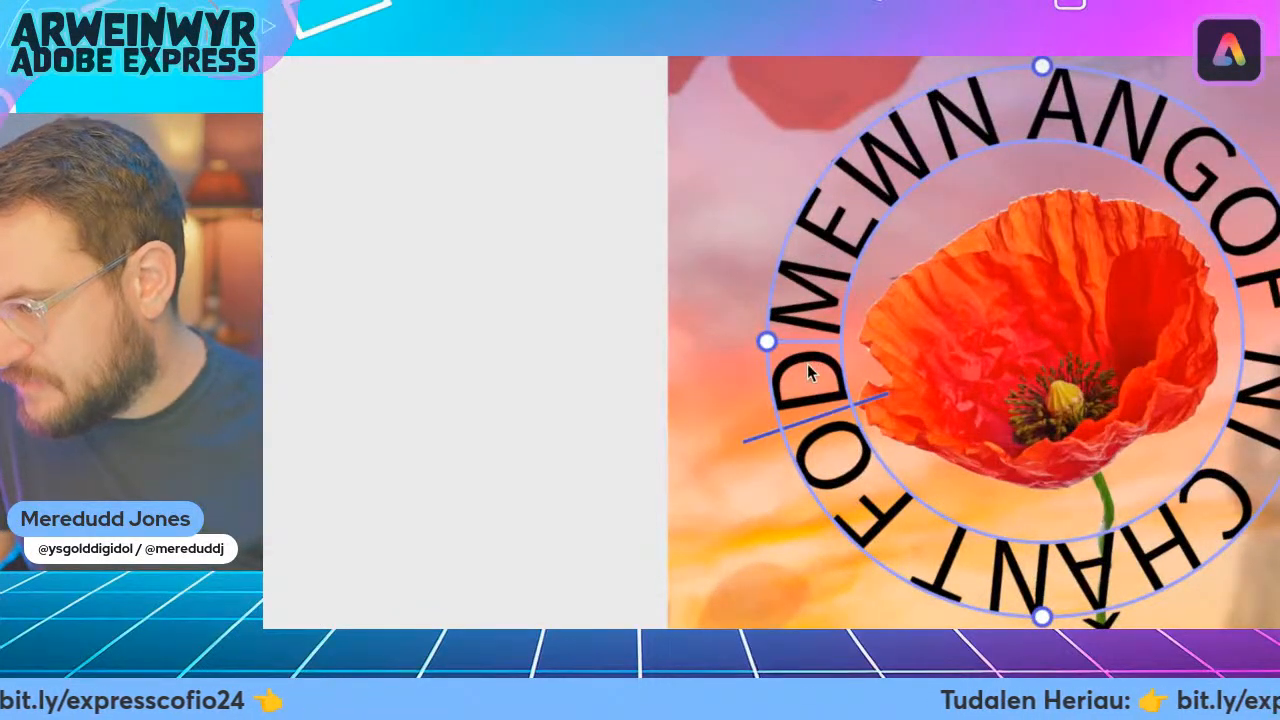
click(808, 365)
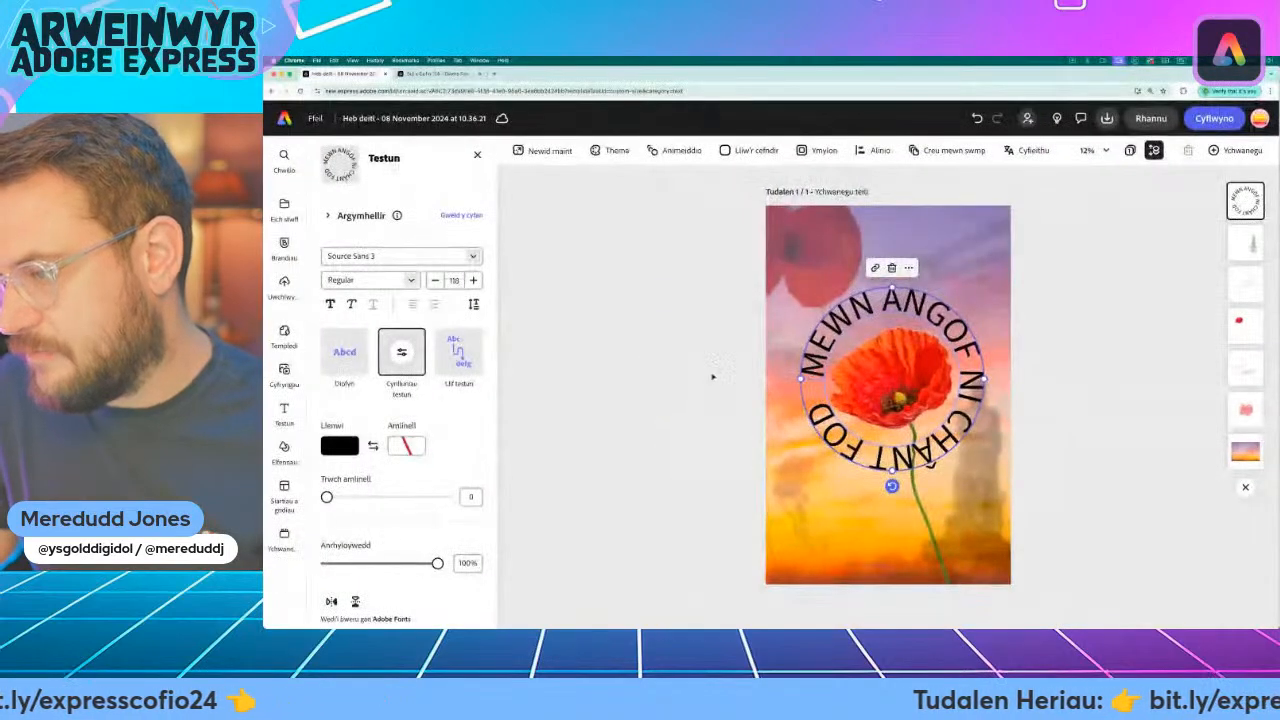
click(508, 326)
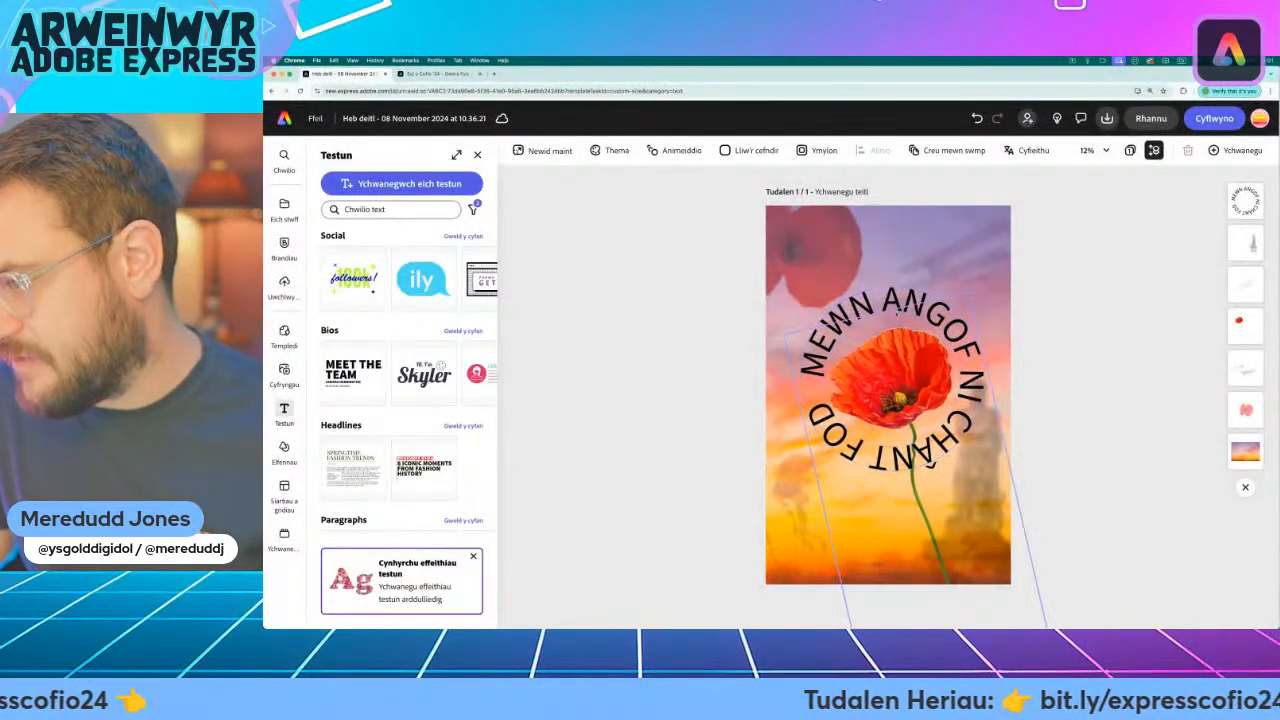
Rotate the circular text around the poppy so that "MEWN" begins at the flower's upper left
click(890, 450)
drag(894, 486, 787, 402)
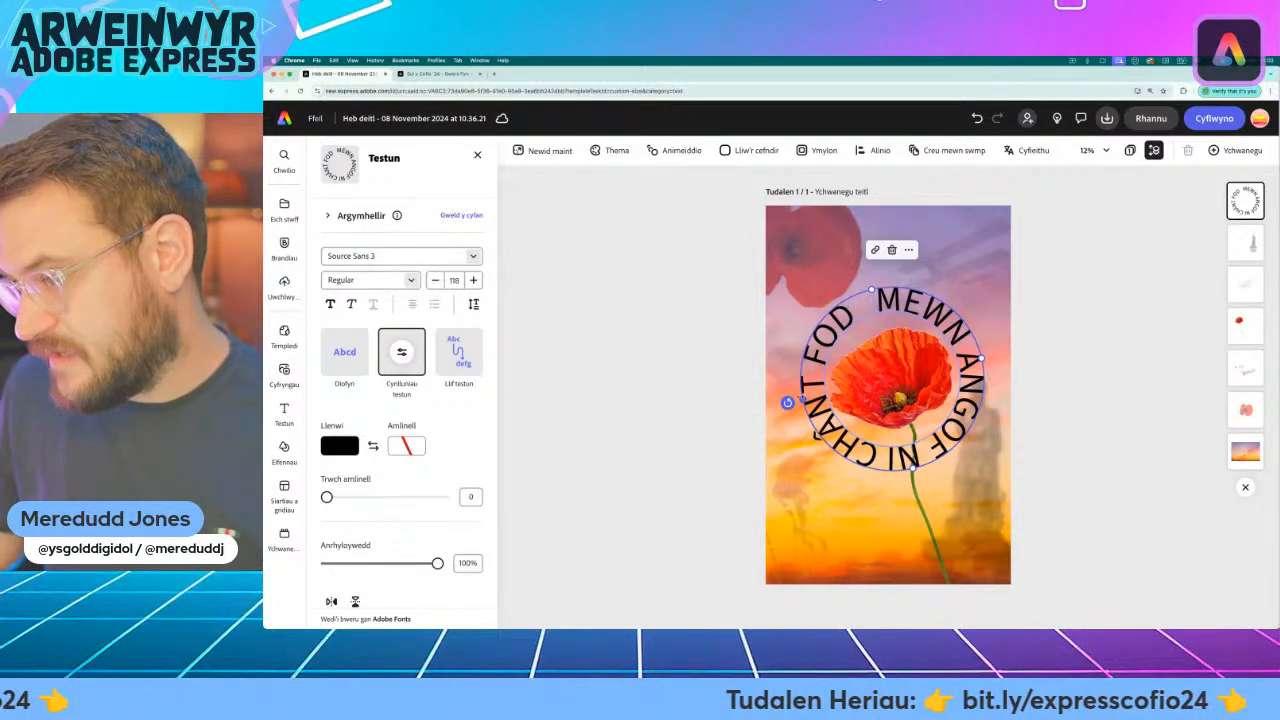
drag(787, 402, 845, 475)
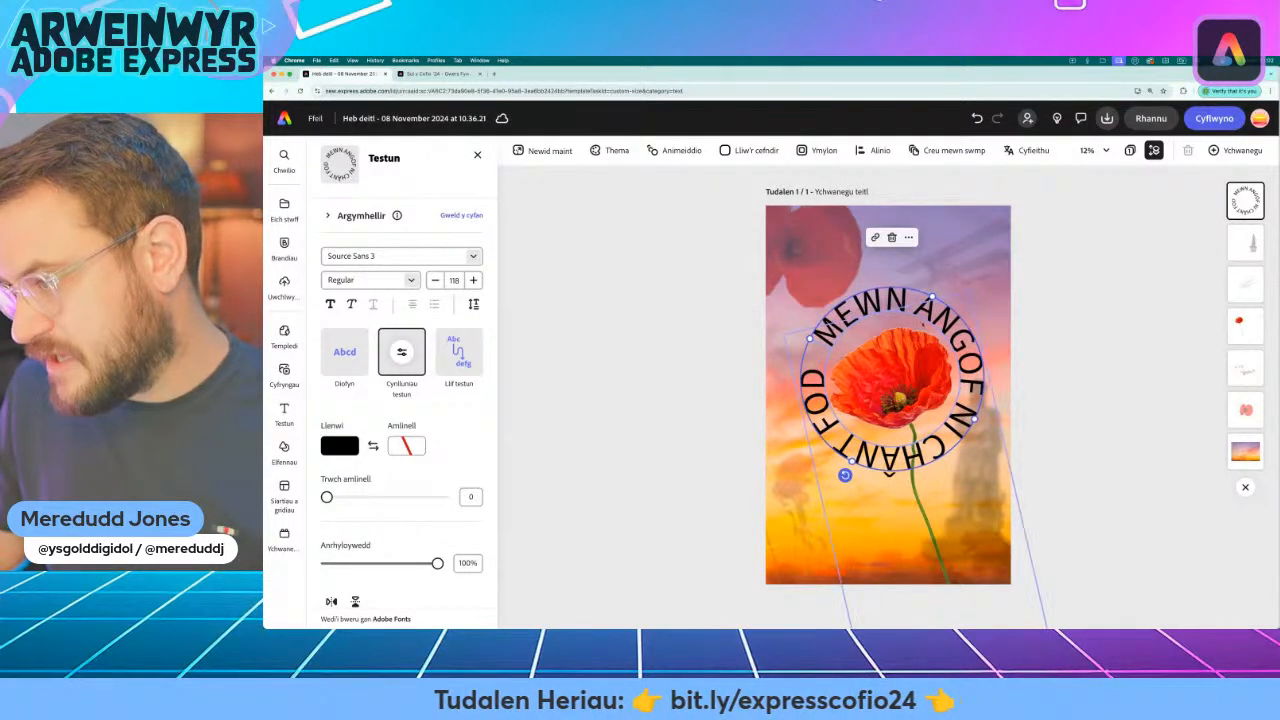
click(702, 318)
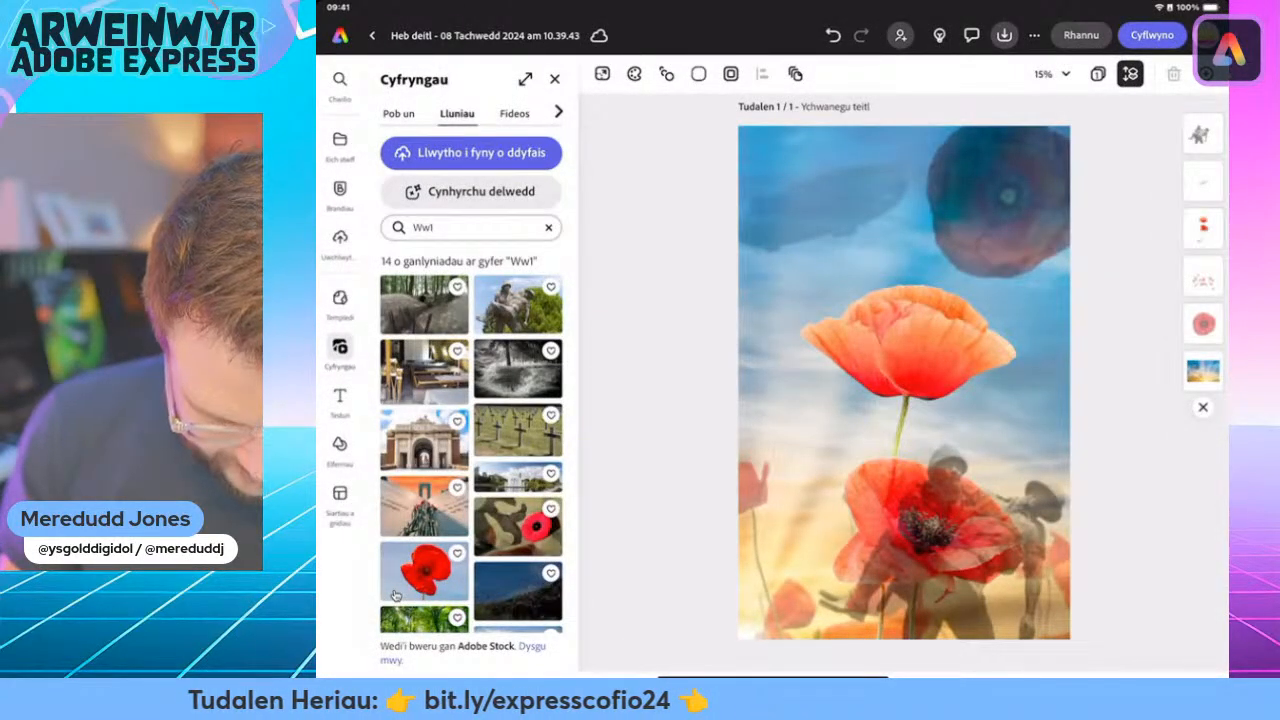
Add the text "Mewn angof ni chânt fod" to the blue-sky poster with the orange poppy
key(t)
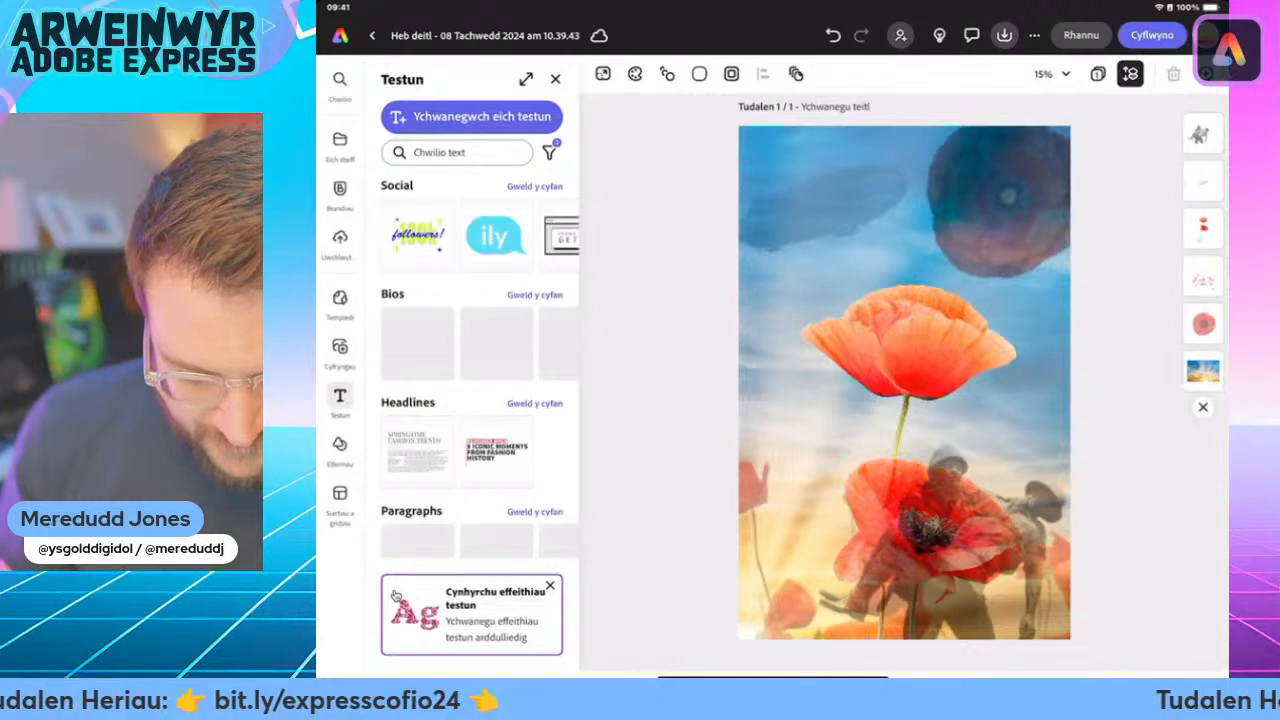
key(t)
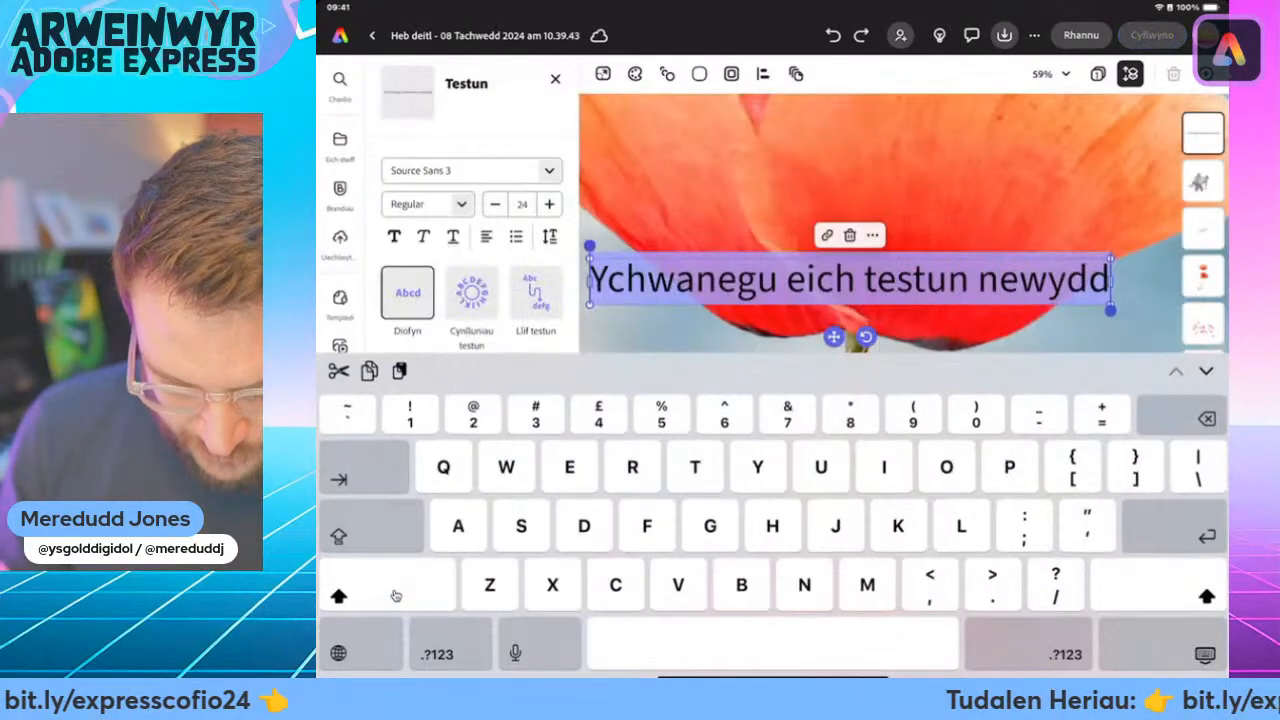
text(Mew)
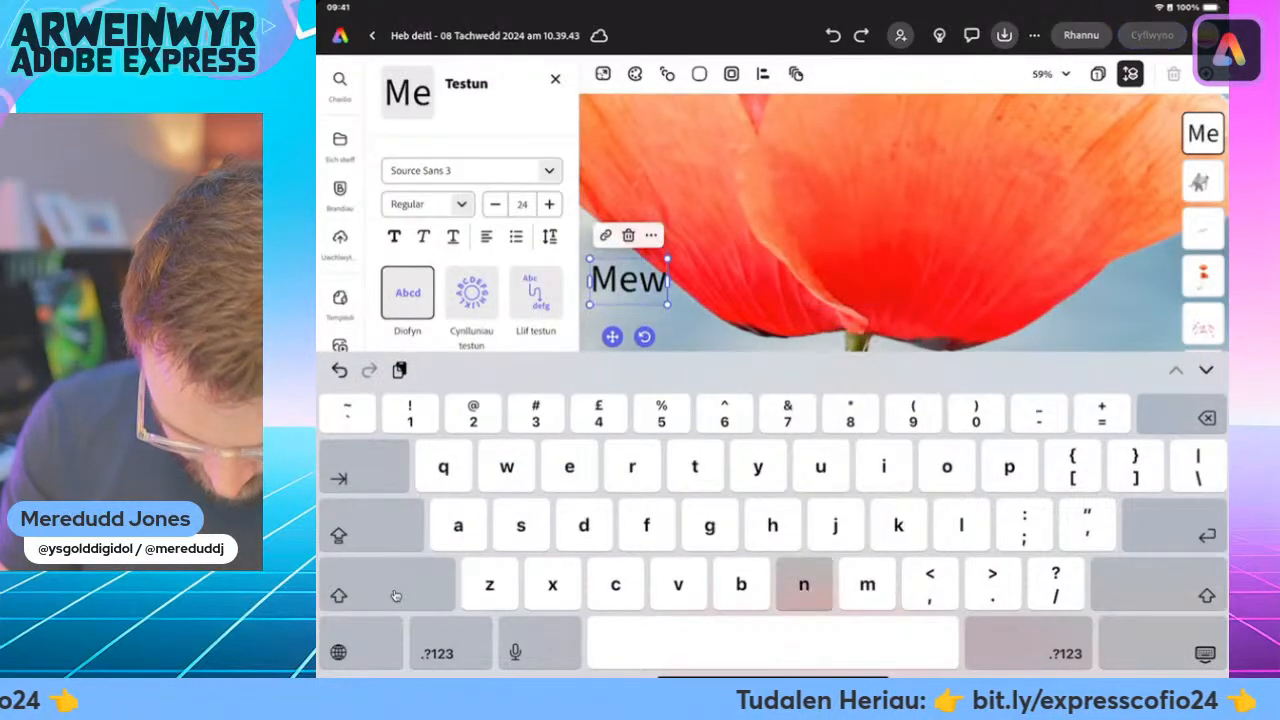
text(n angau)
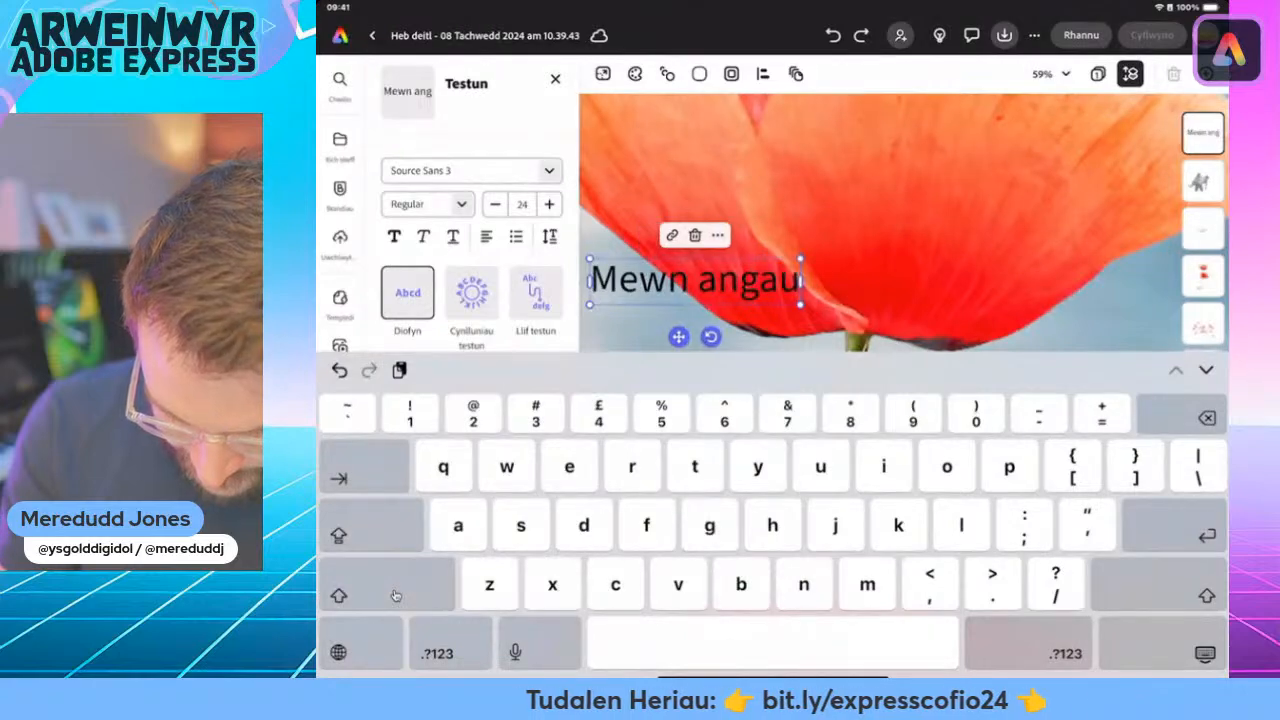
key(BackSpace)
key(BackSpace)
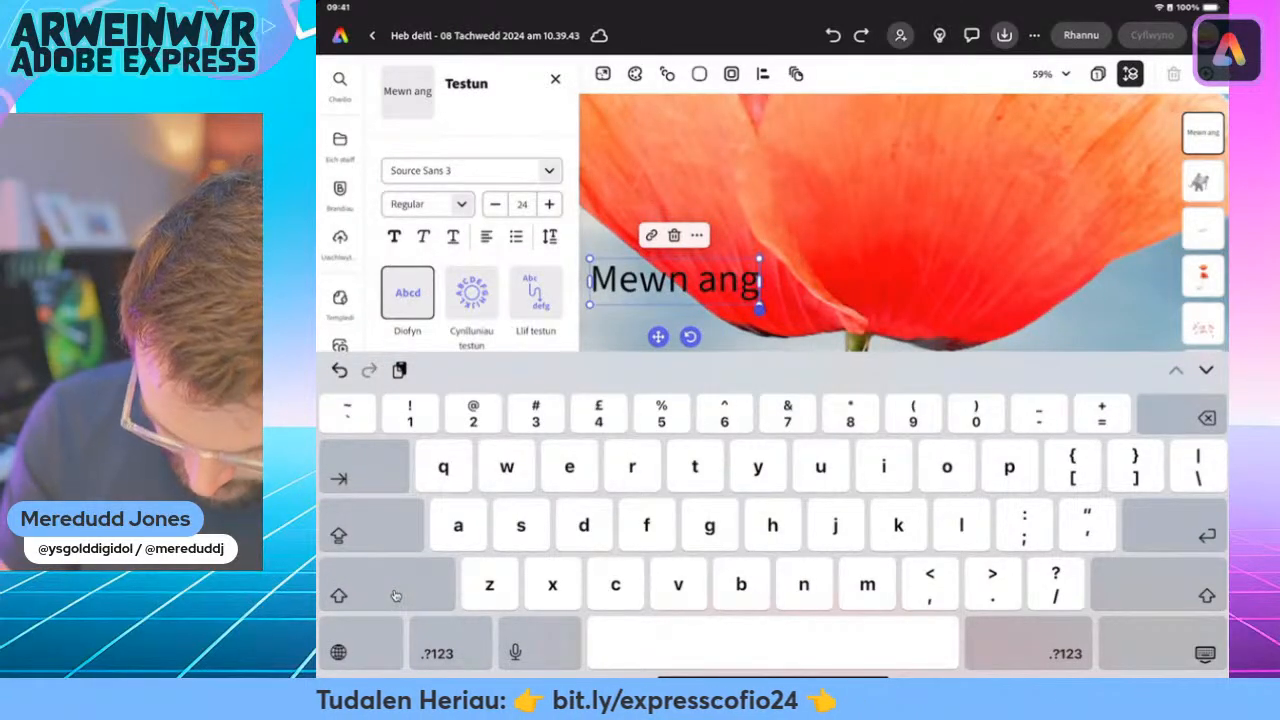
text(of )
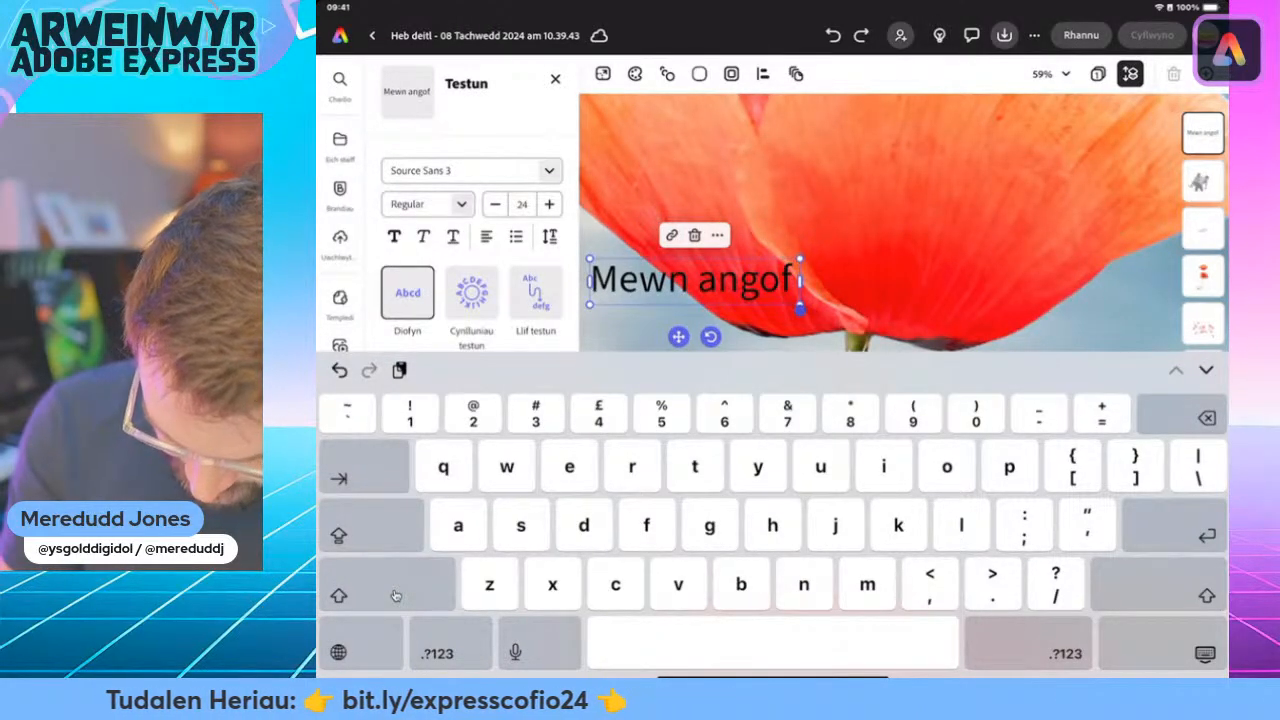
text(ni ch)
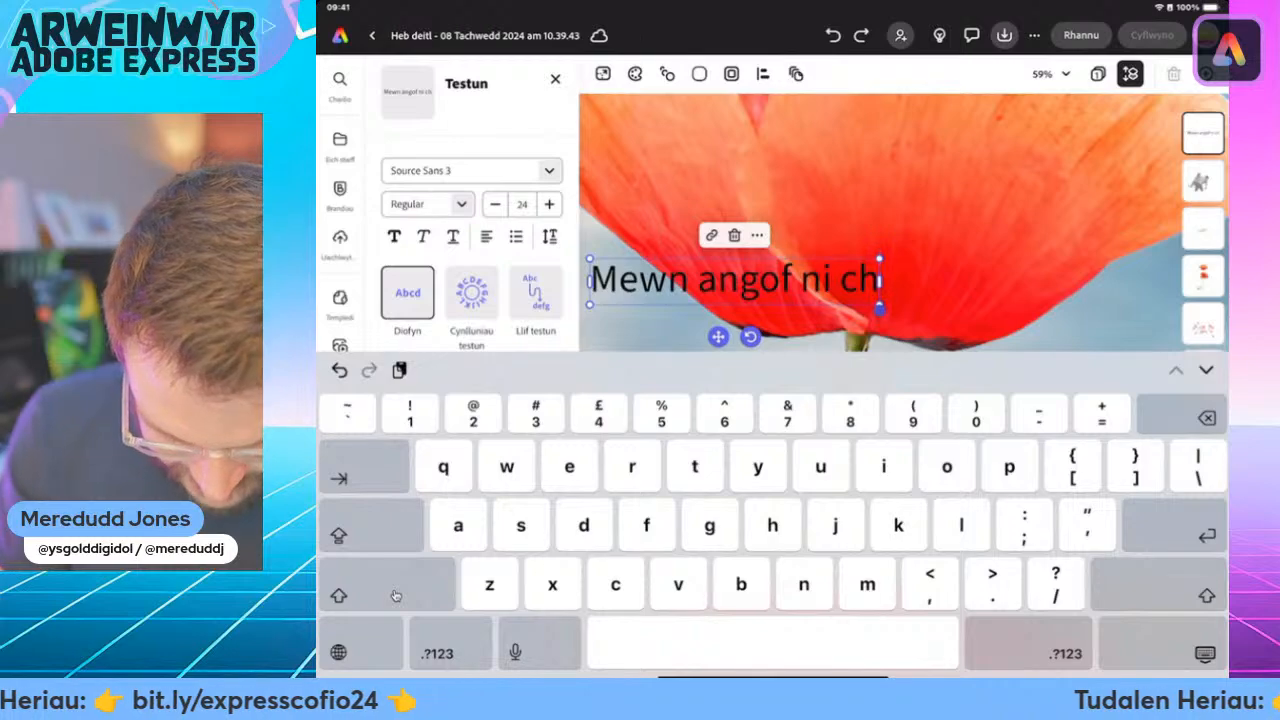
text(a)
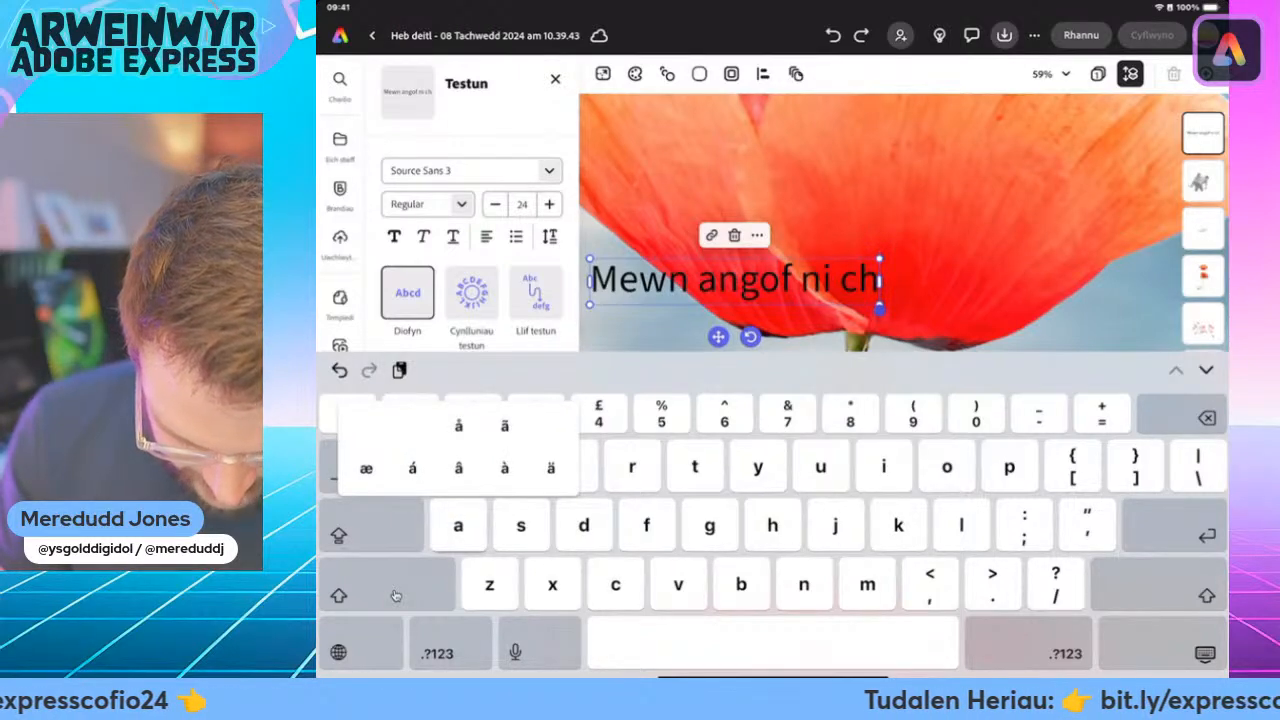
text(â)
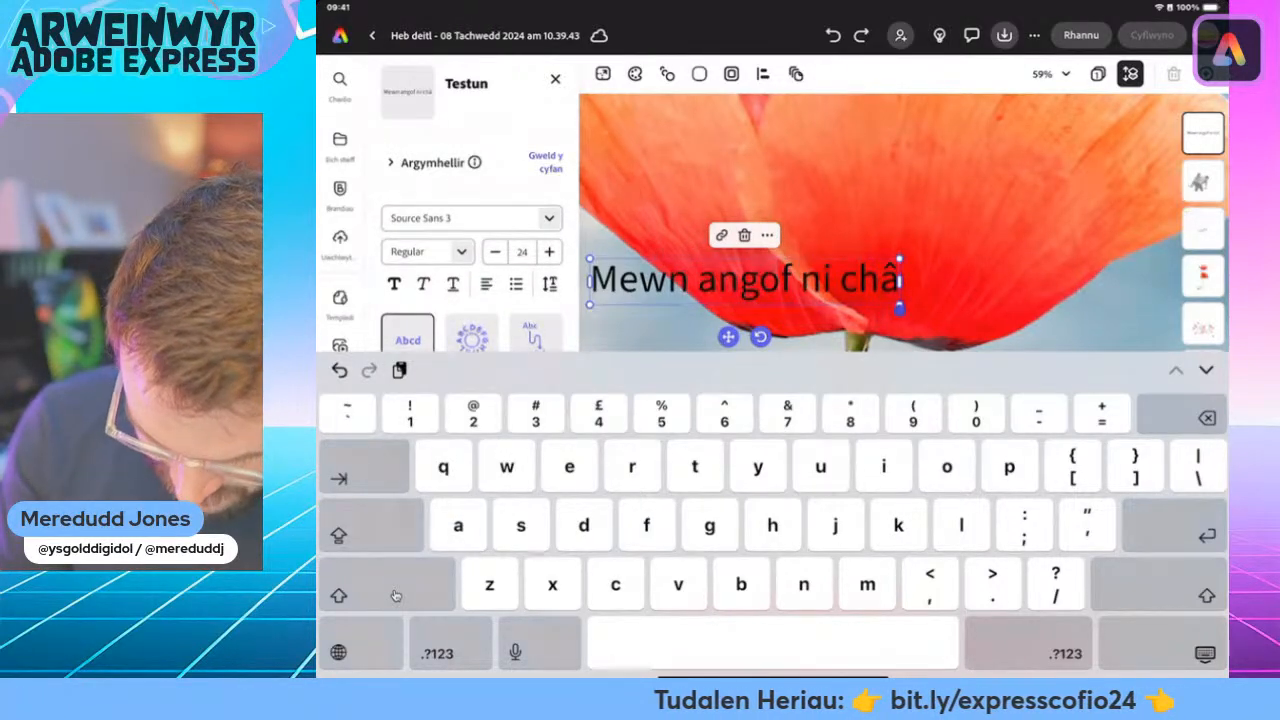
text(nt fod.)
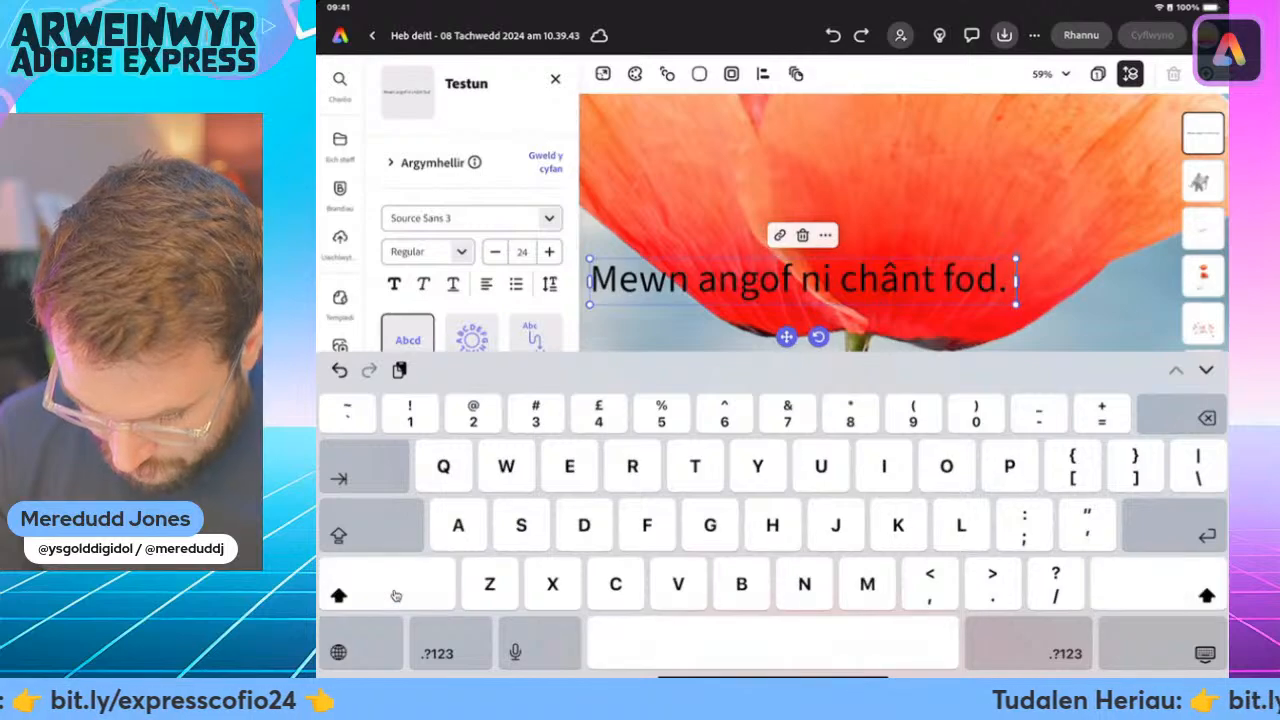
key(BackSpace)
key(BackSpace)
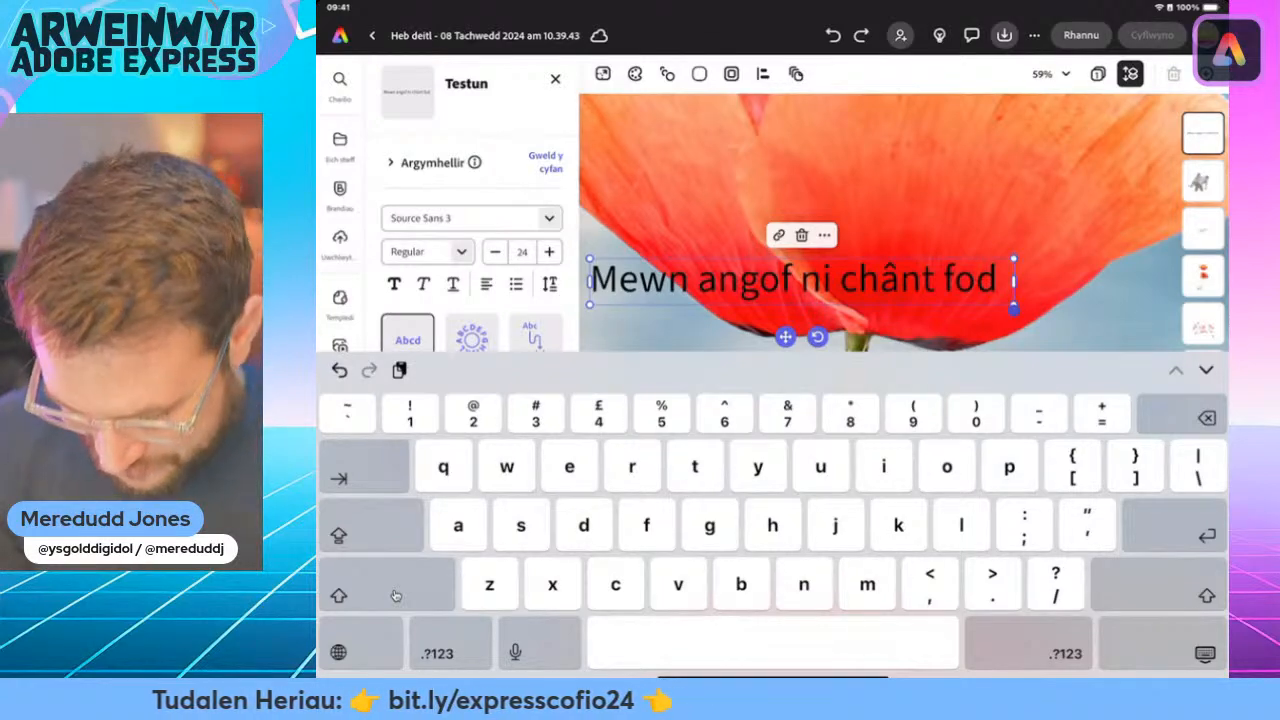
click(395, 596)
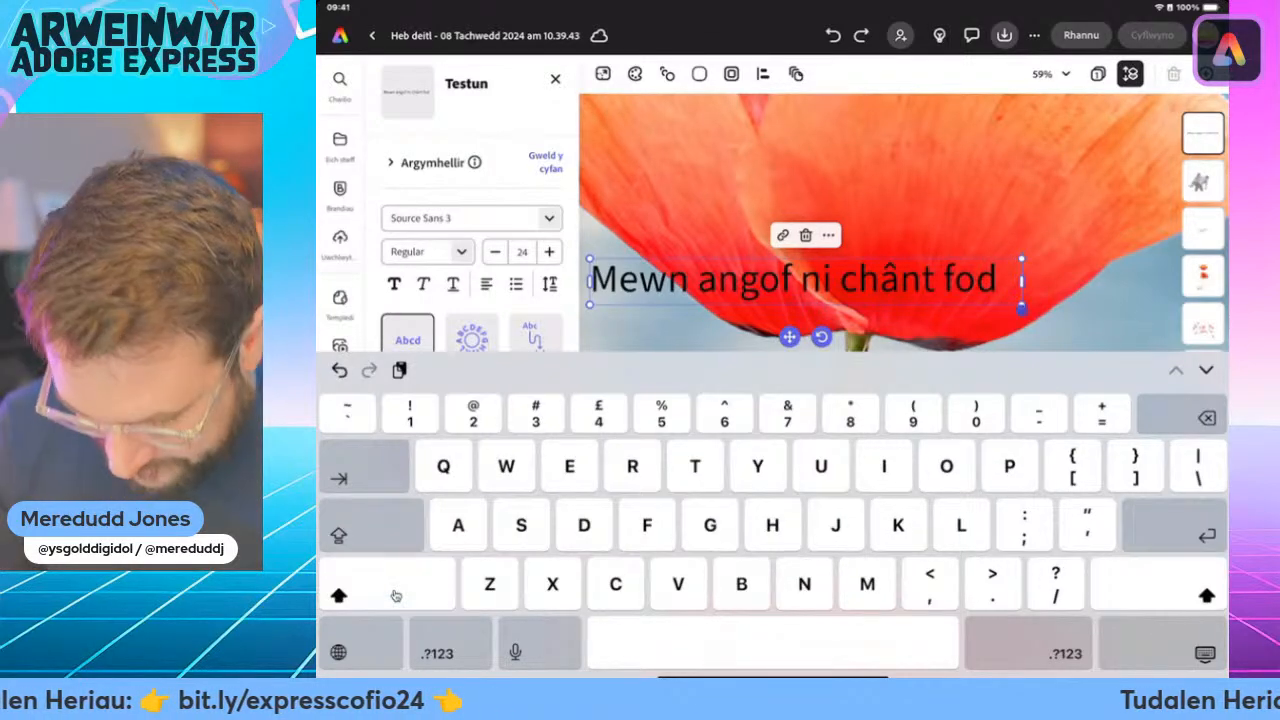
key(Escape)
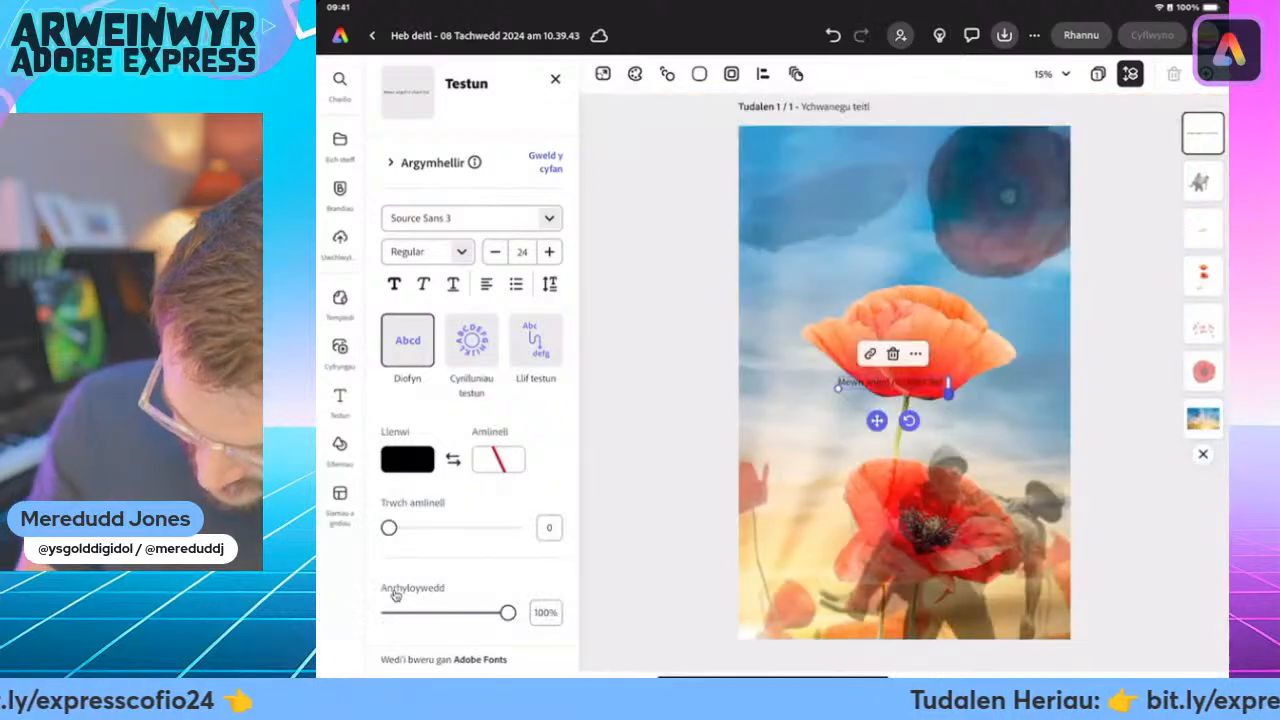
Arrange the text in a circle (Cylch), enlarge it to size 112 around the orange poppy, and rotate it
click(471, 340)
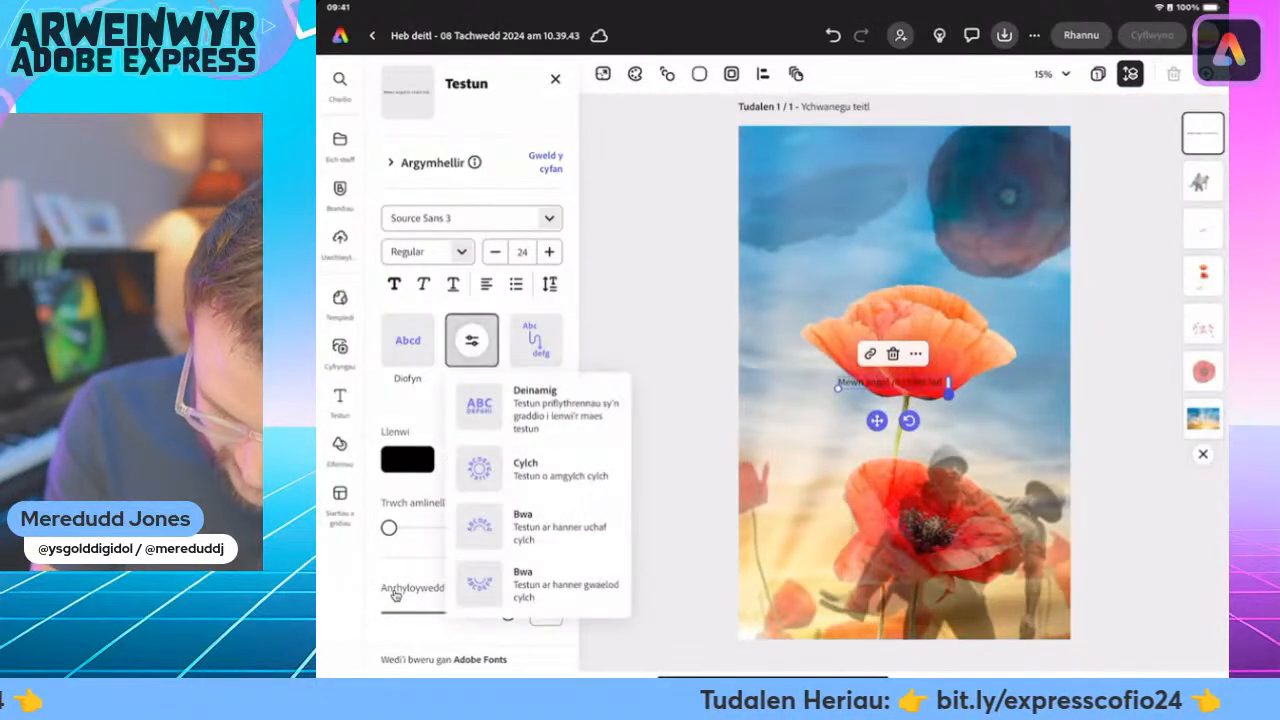
click(534, 469)
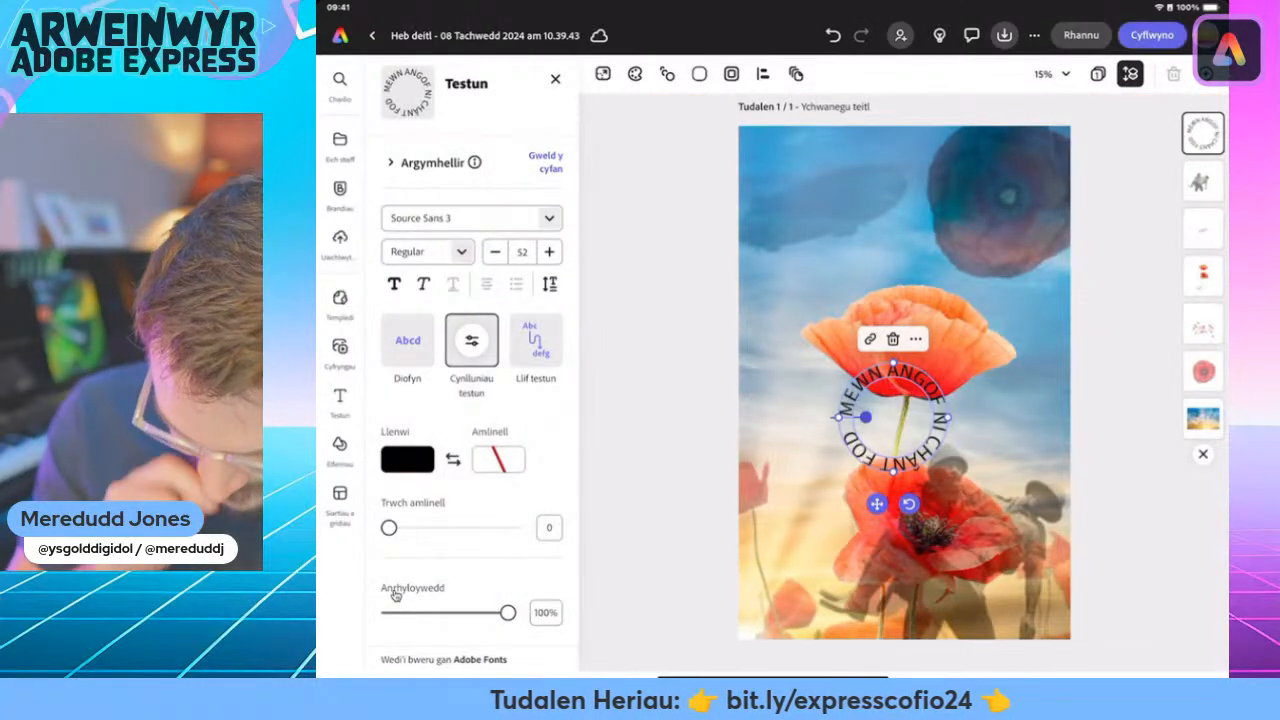
drag(948, 417, 1012, 417)
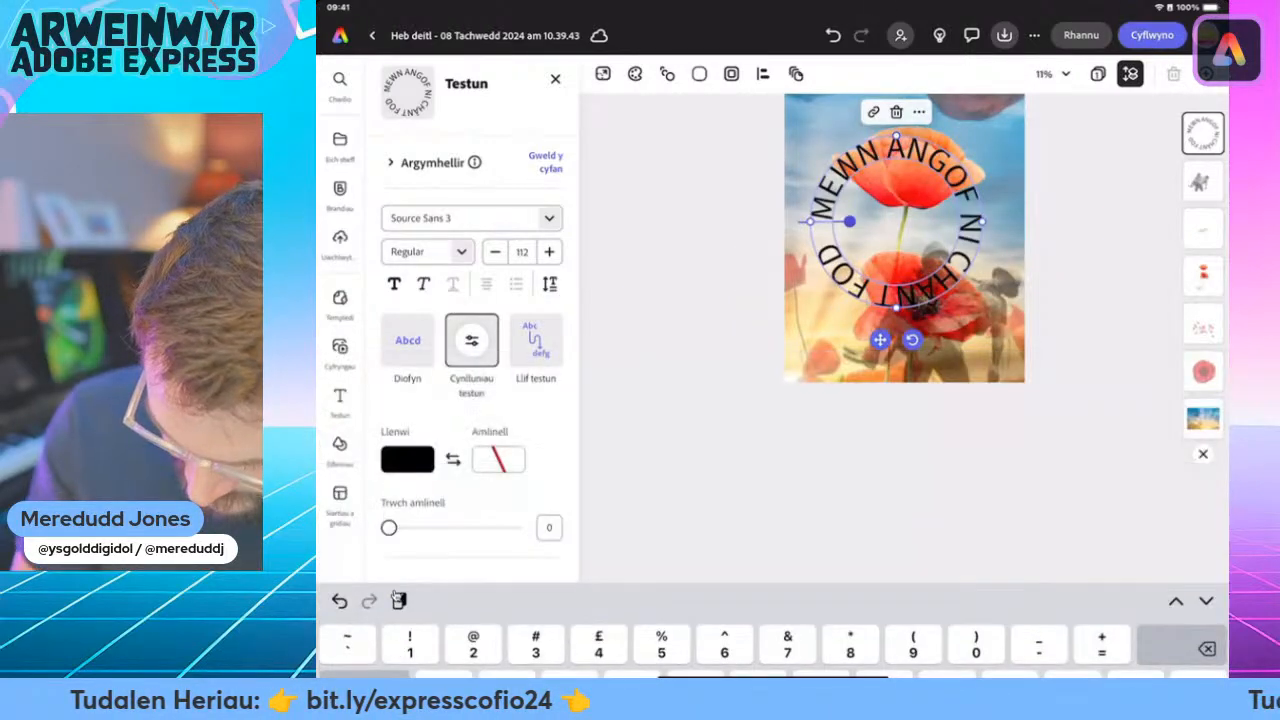
drag(893, 417, 905, 350)
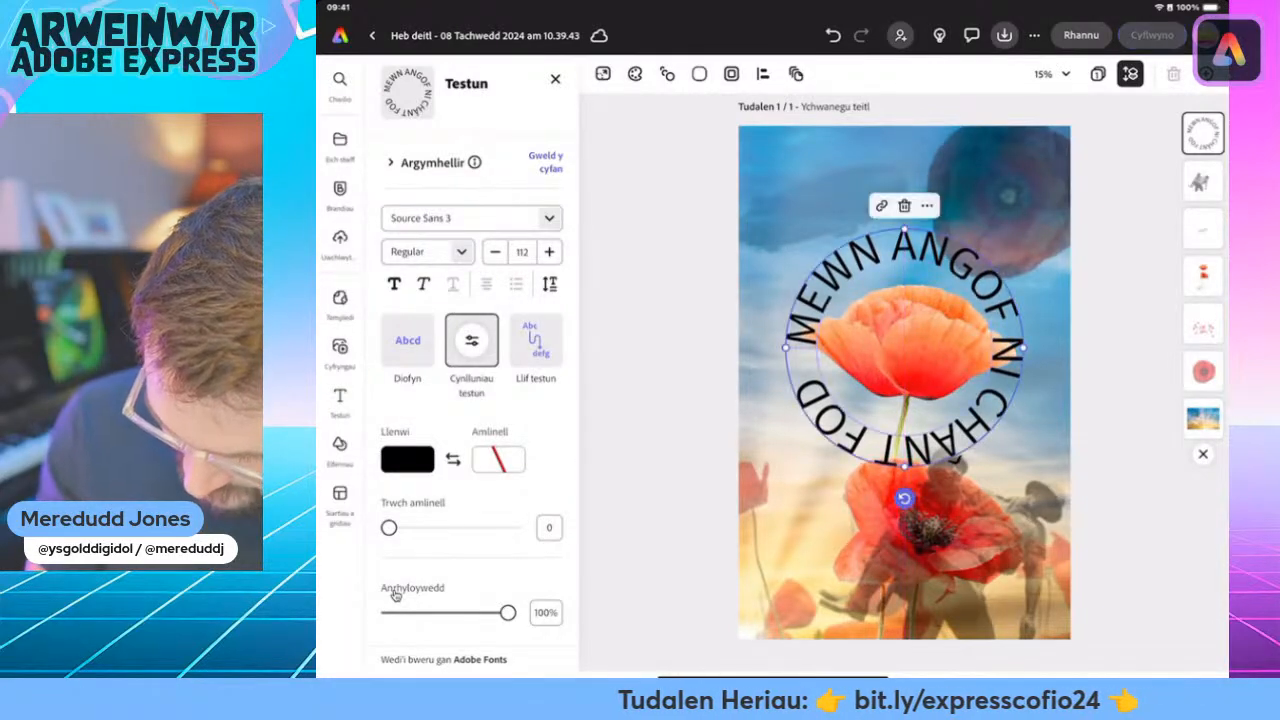
drag(903, 497, 857, 490)
key(Escape)
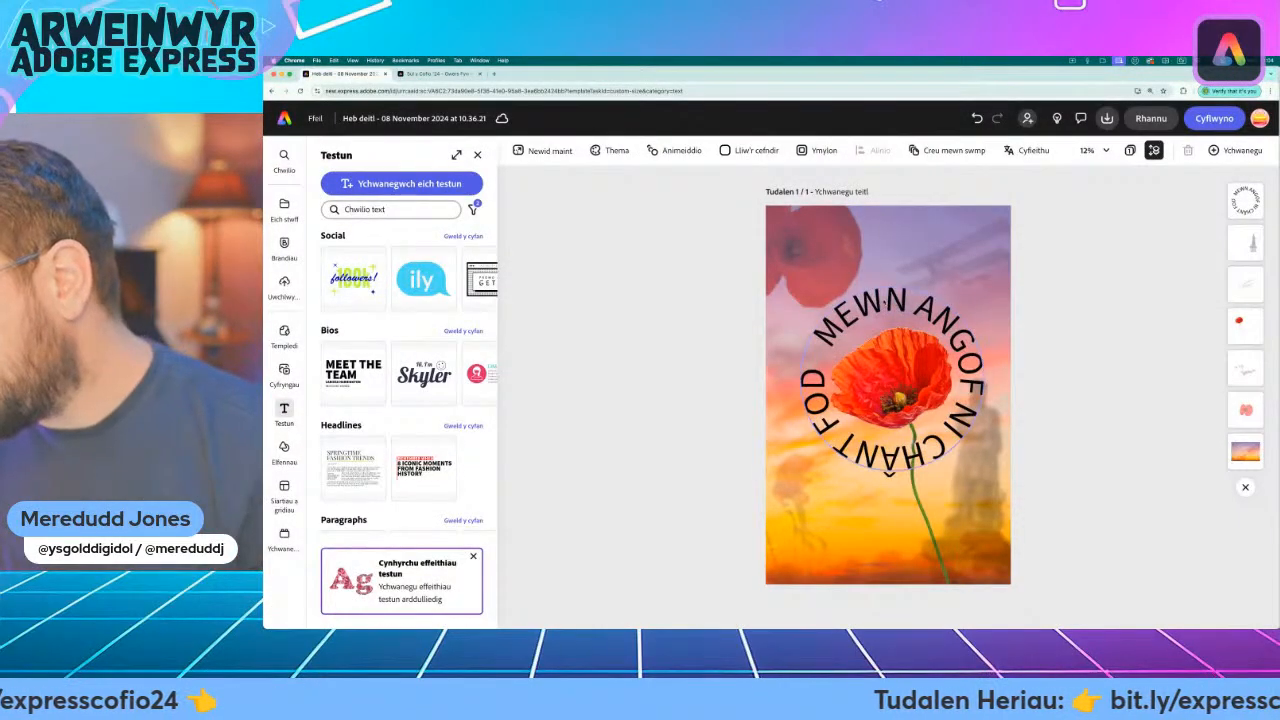
Select the circular text on the sunset poster and search its fonts for "serif" and "serif bold"
click(828, 335)
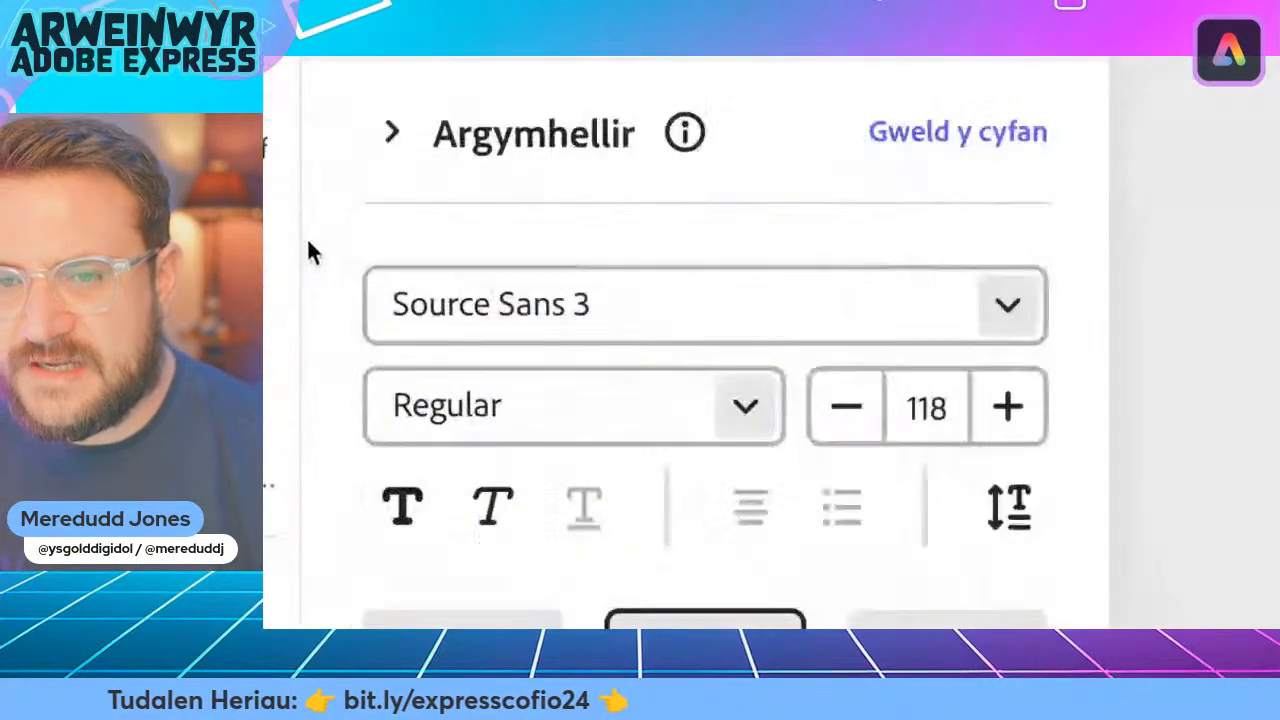
click(494, 300)
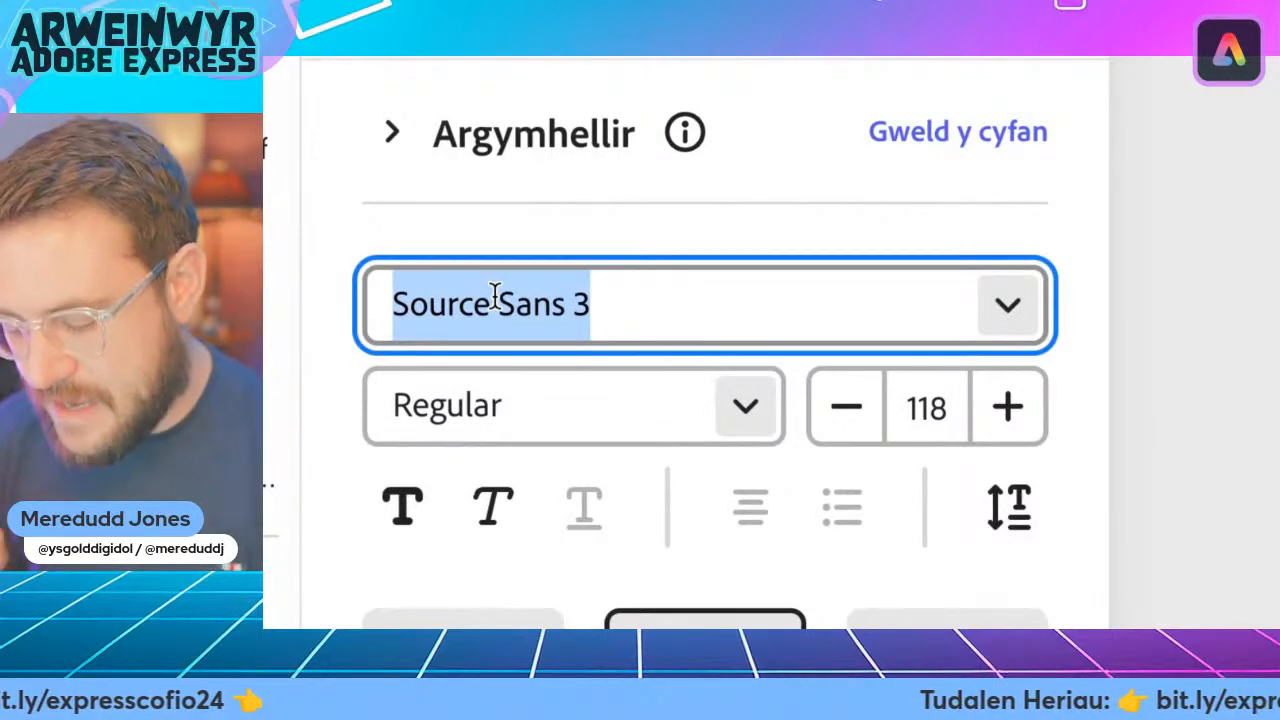
text(serif)
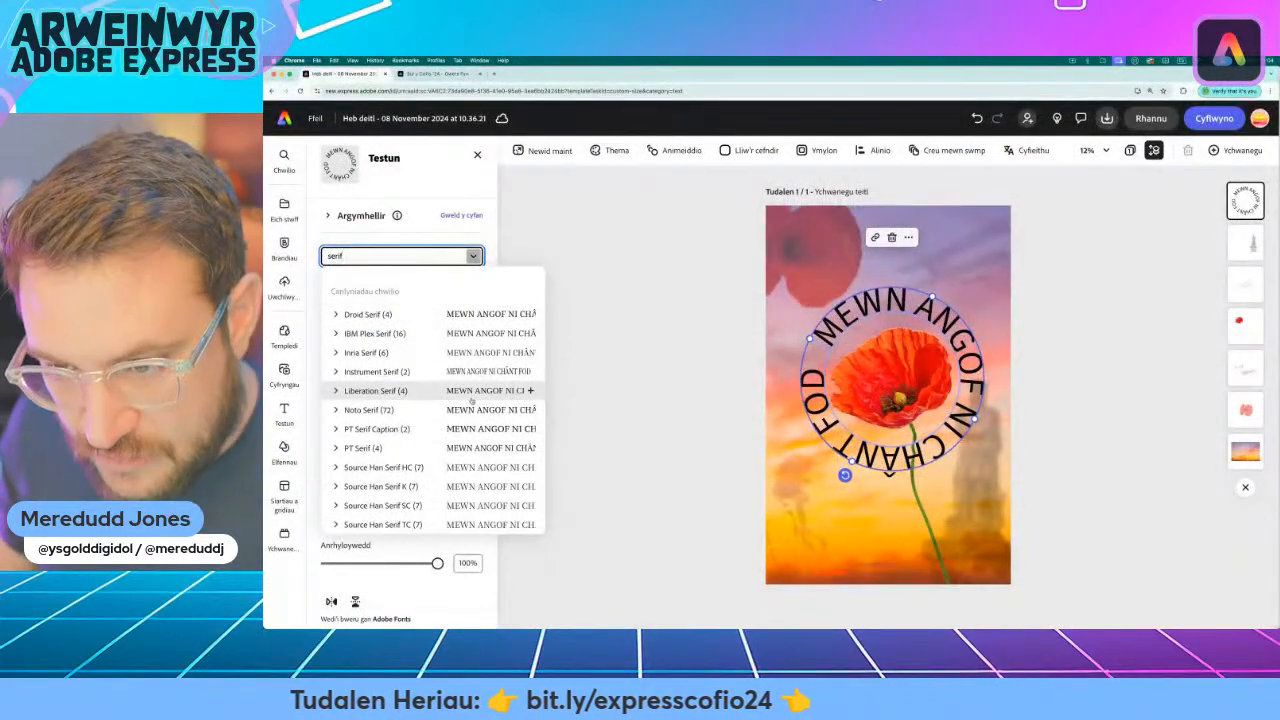
scroll(505, 453, down, 3)
scroll(472, 400, down, 1)
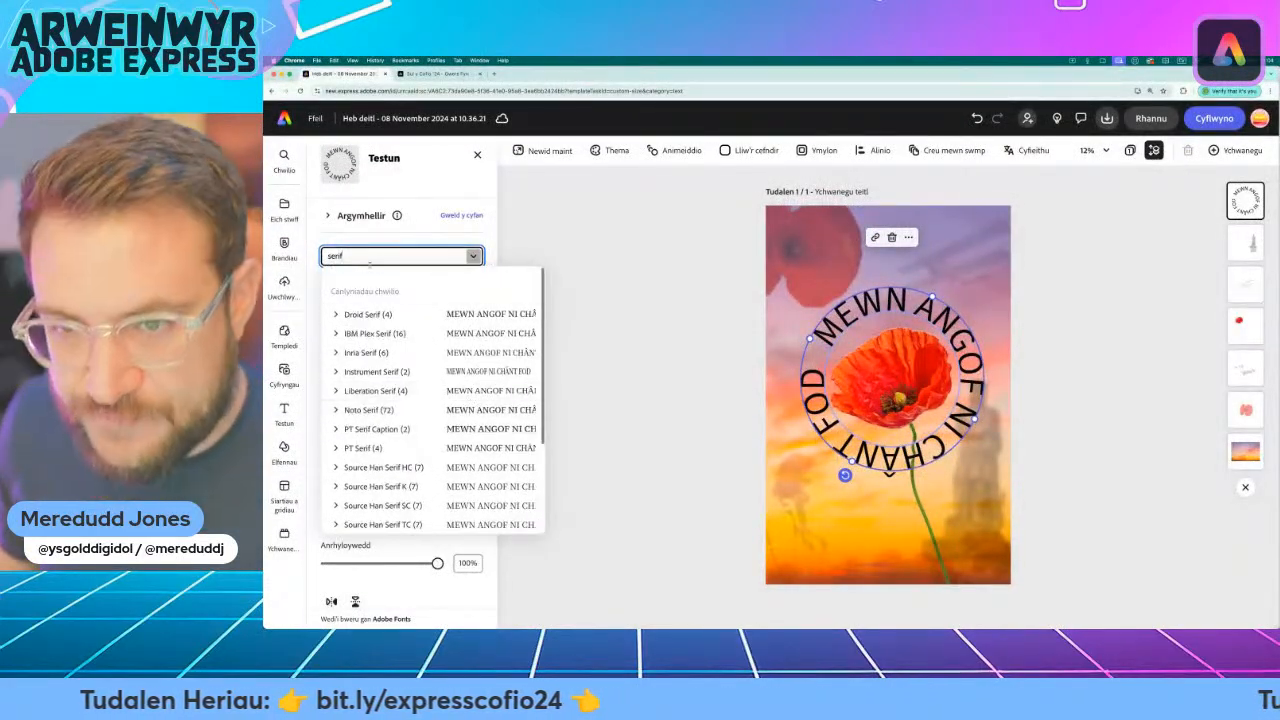
scroll(472, 400, up, 5)
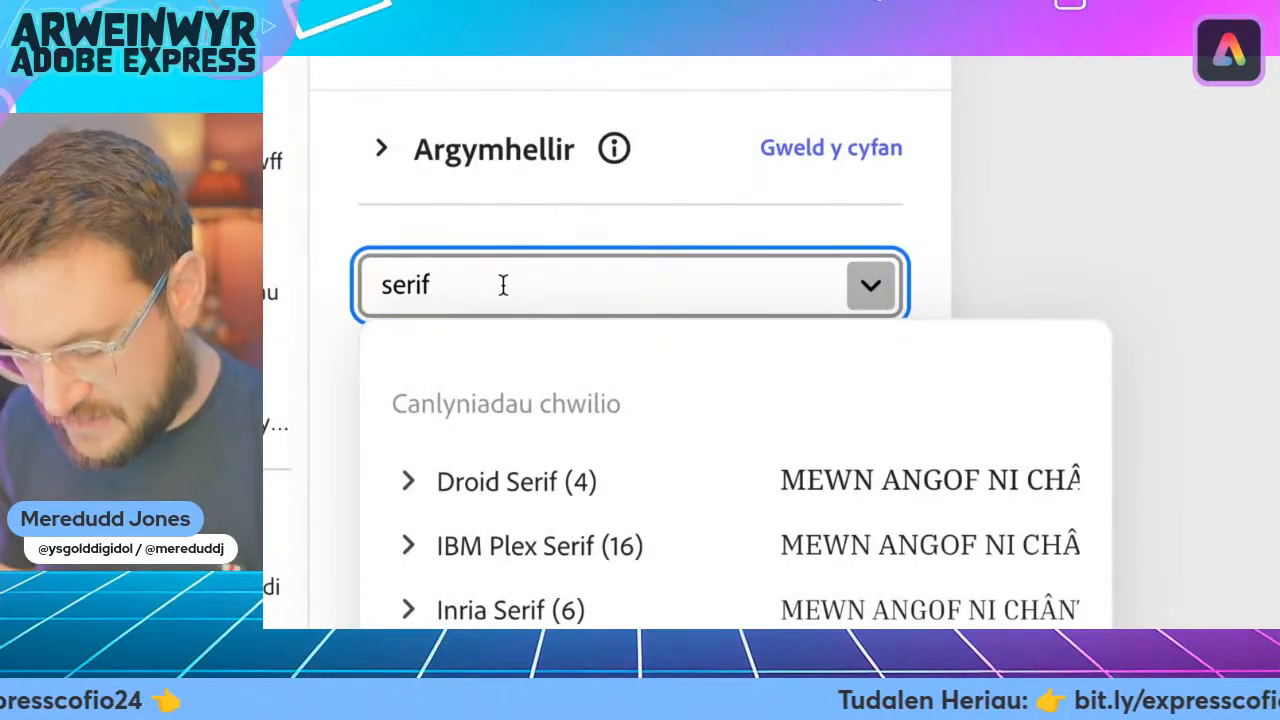
text(bold)
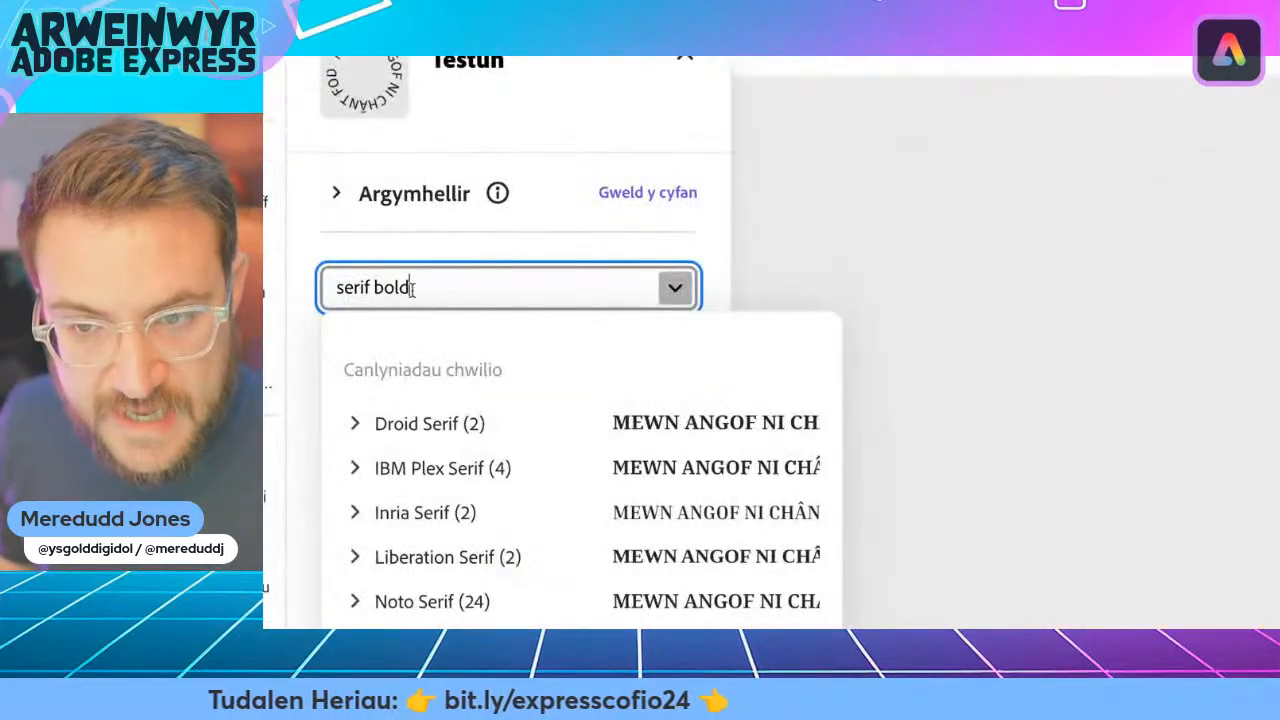
Try searching the fonts for ultra and black weights, including "Source Sans ultra" and "Source Sans black"
drag(377, 285, 358, 285)
key(Escape)
text(uil)
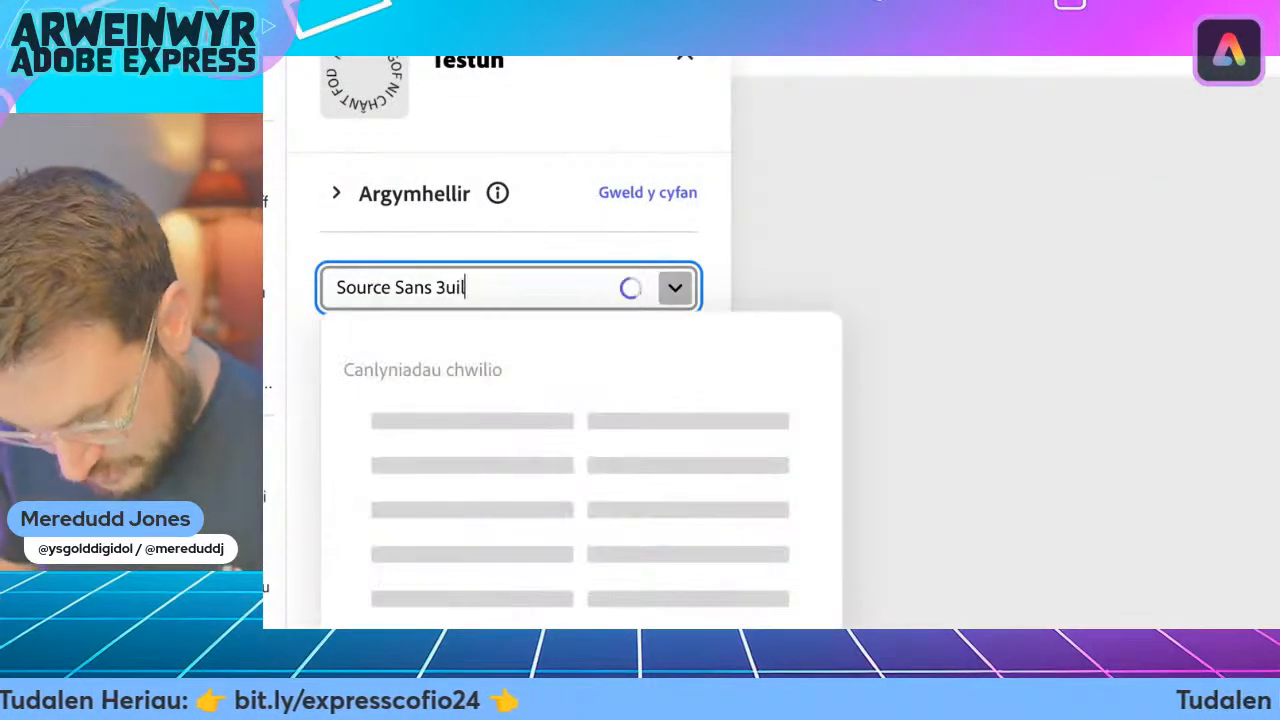
key(BackSpace)
key(BackSpace)
key(BackSpace)
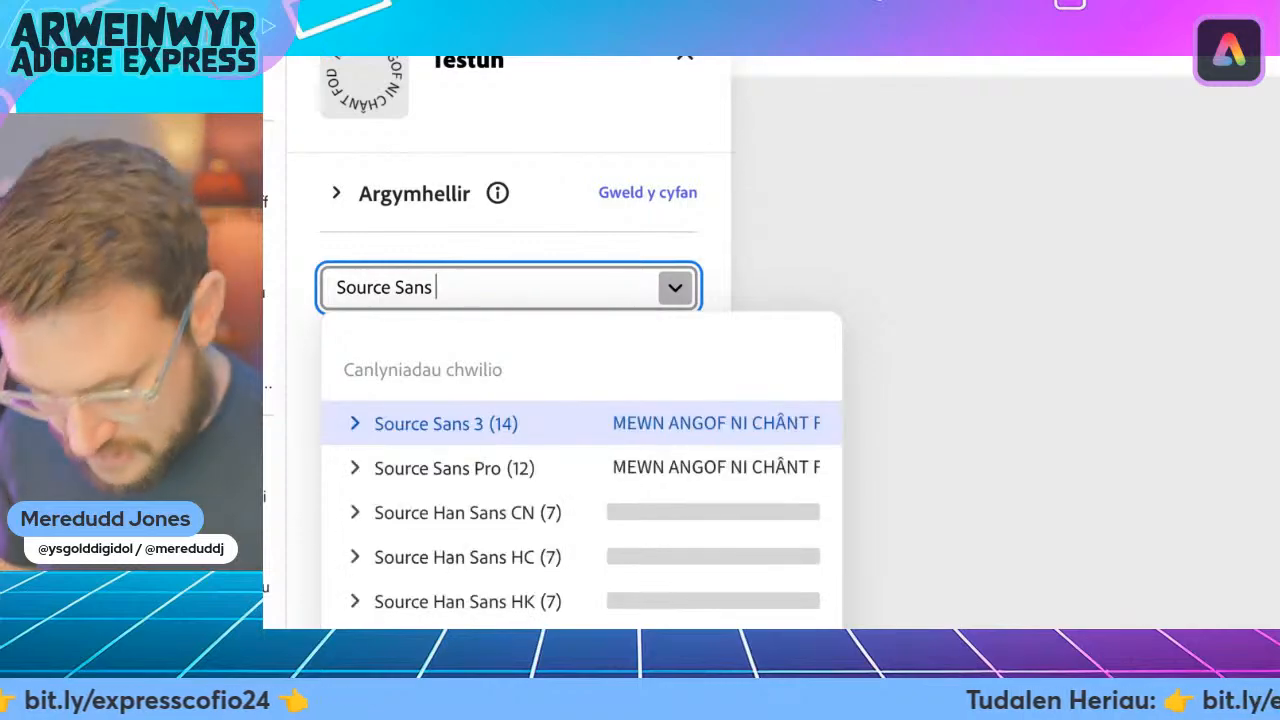
text(ultra)
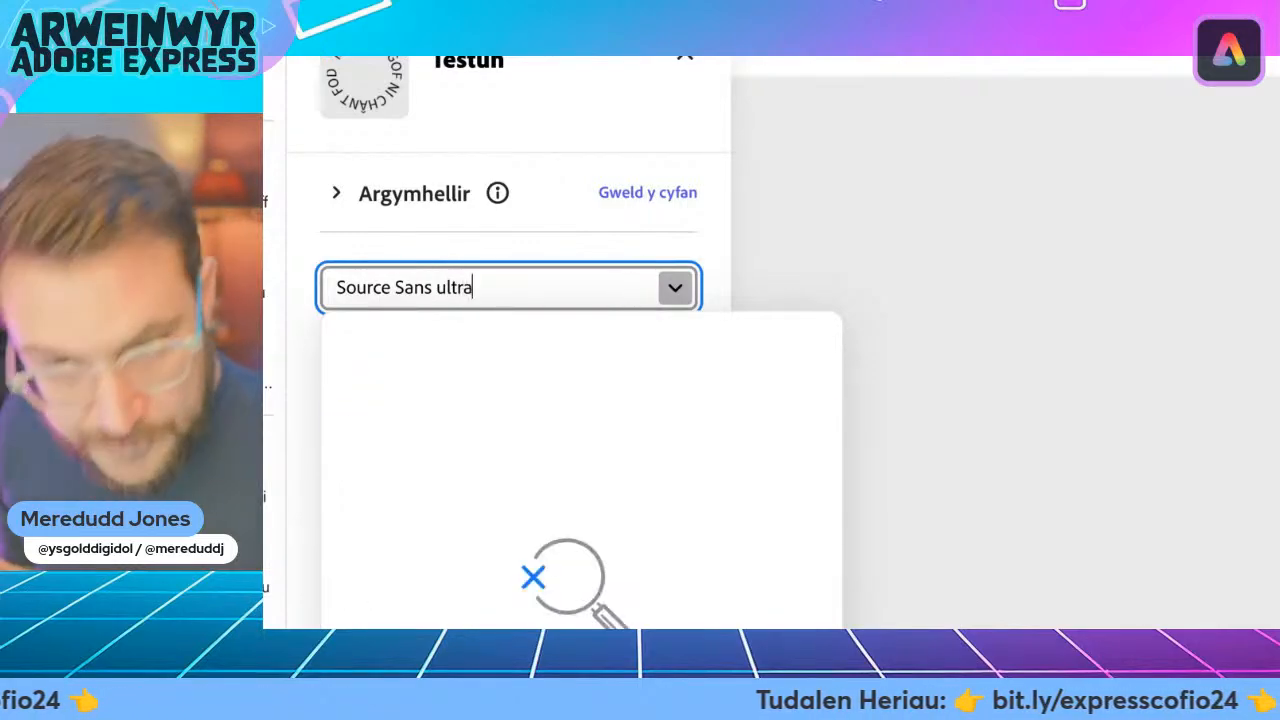
key(BackSpace)
key(BackSpace)
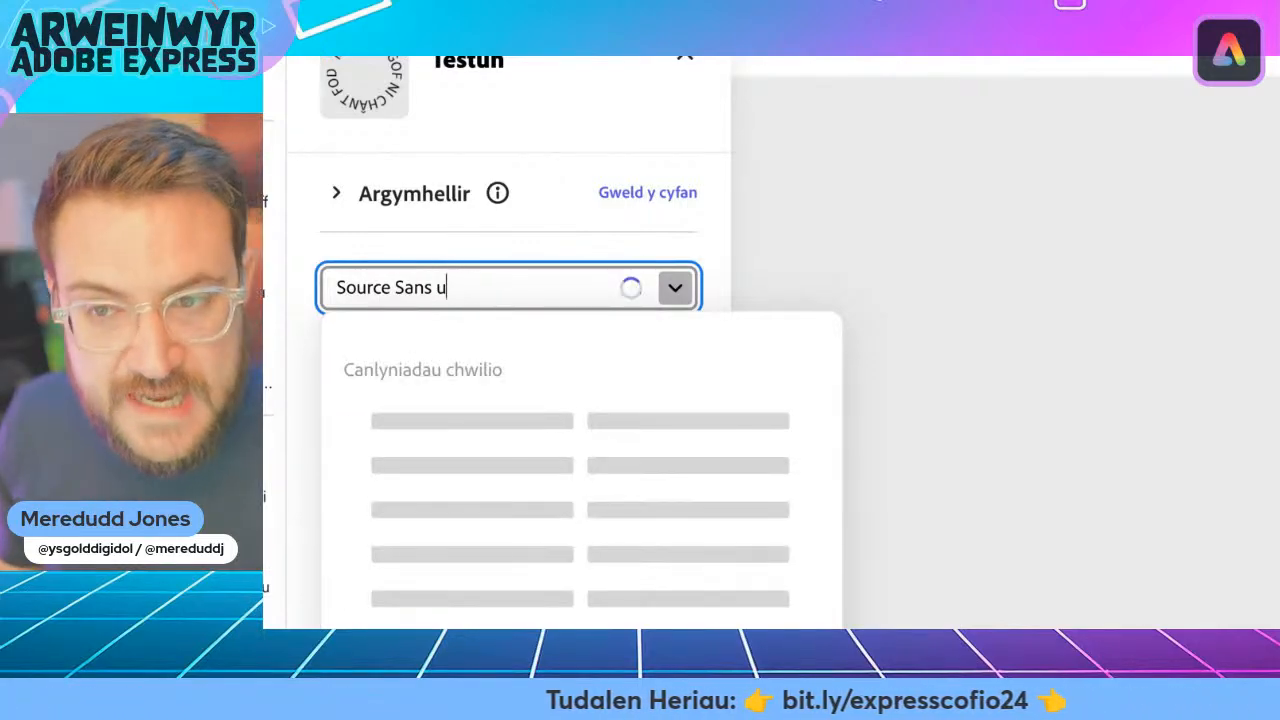
text(black)
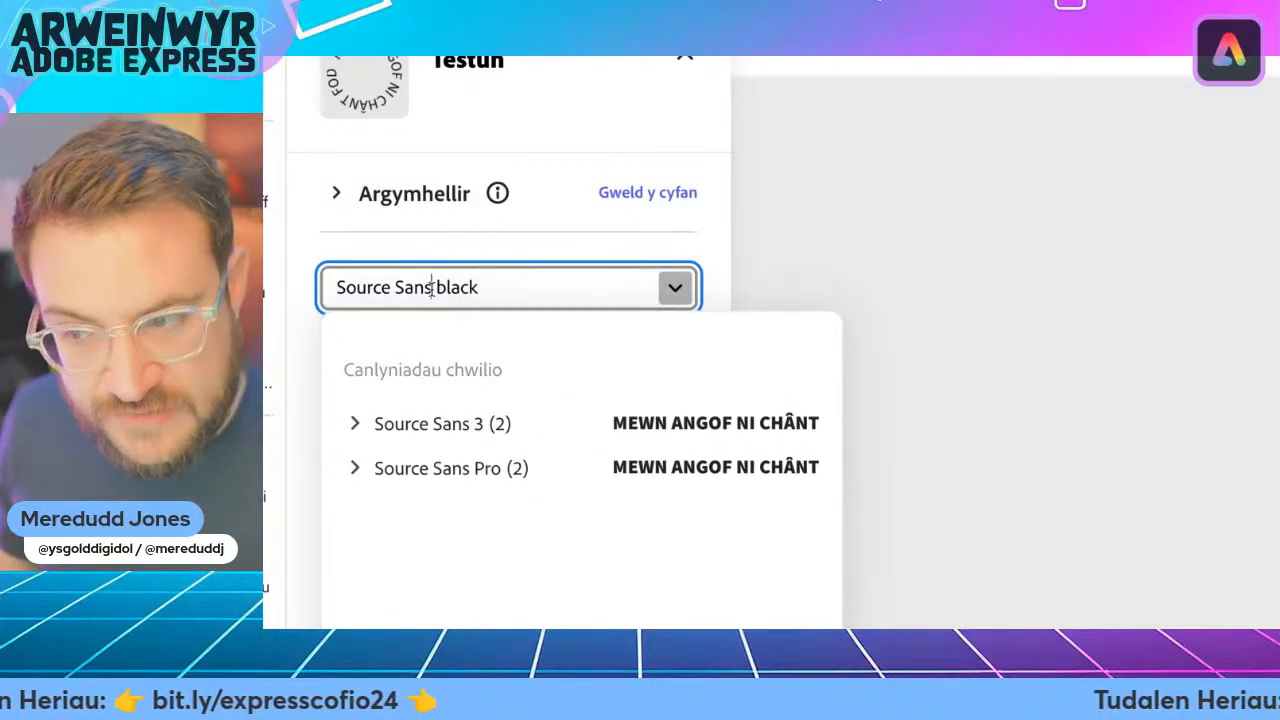
drag(432, 287, 311, 294)
text(serif)
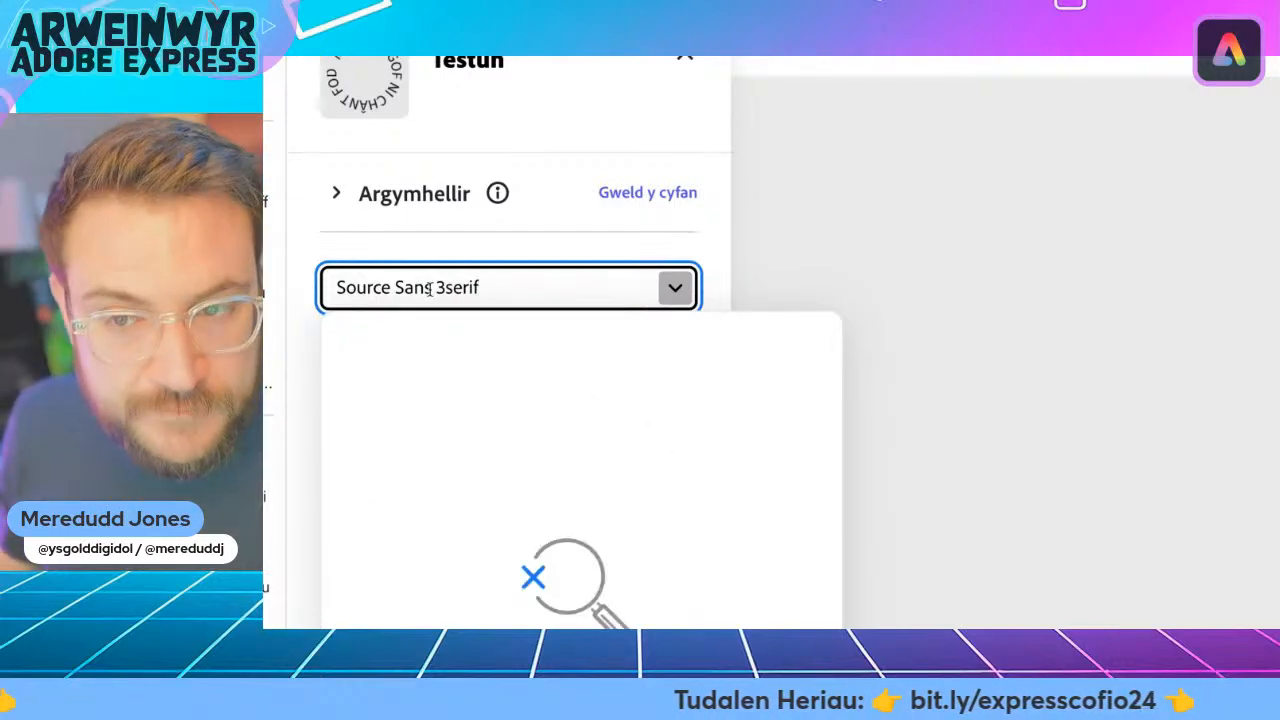
Search the circular text's fonts for "serif black" and look through the listed serif families
click(471, 301)
key(ctrl+a)
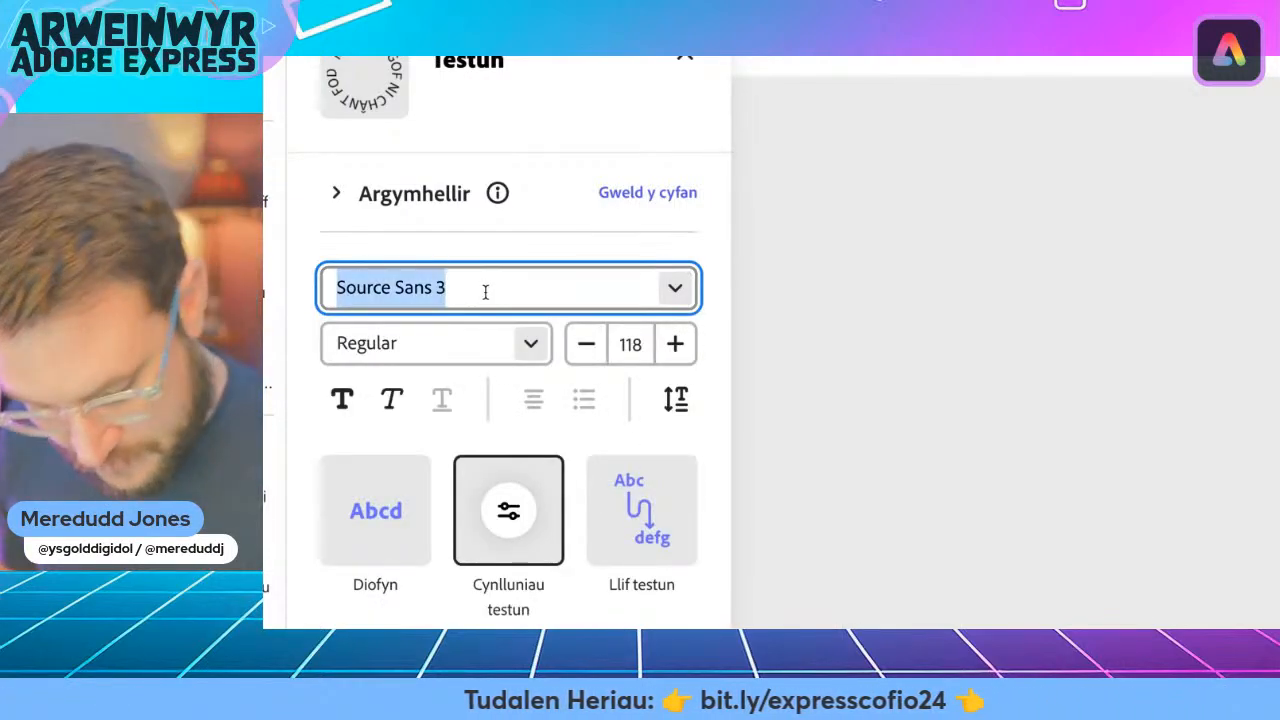
text(serif)
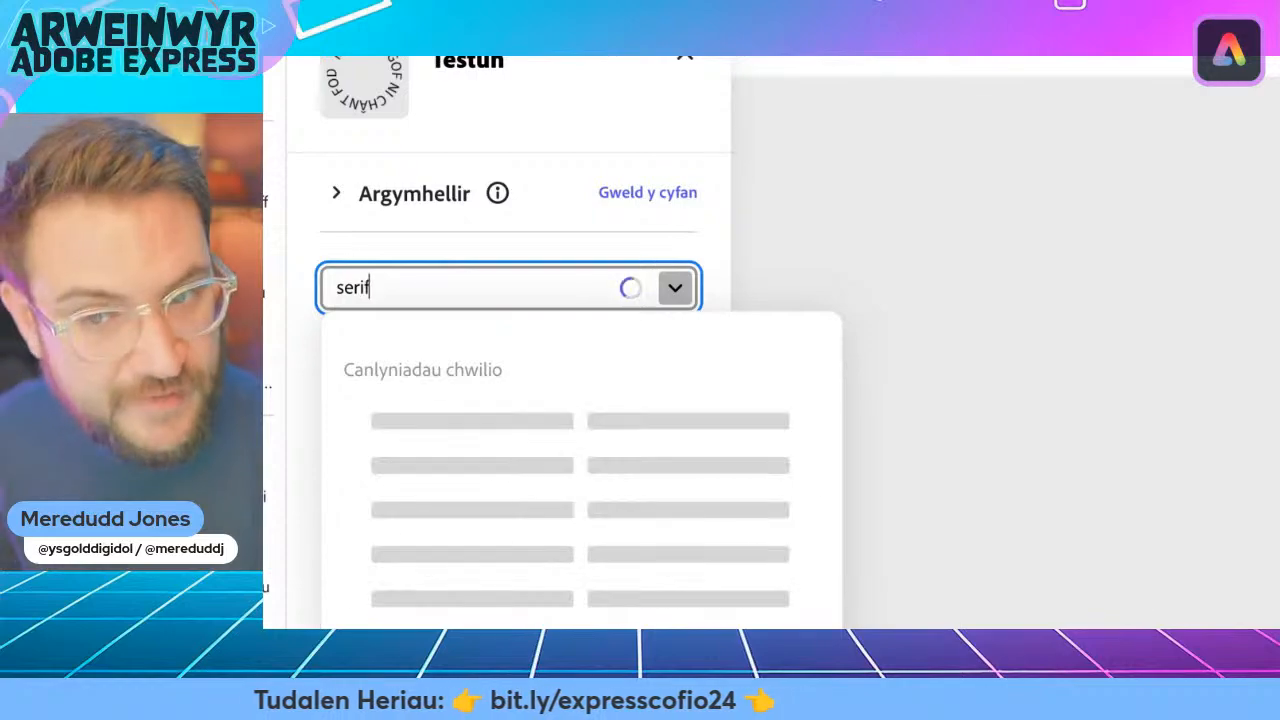
text( black)
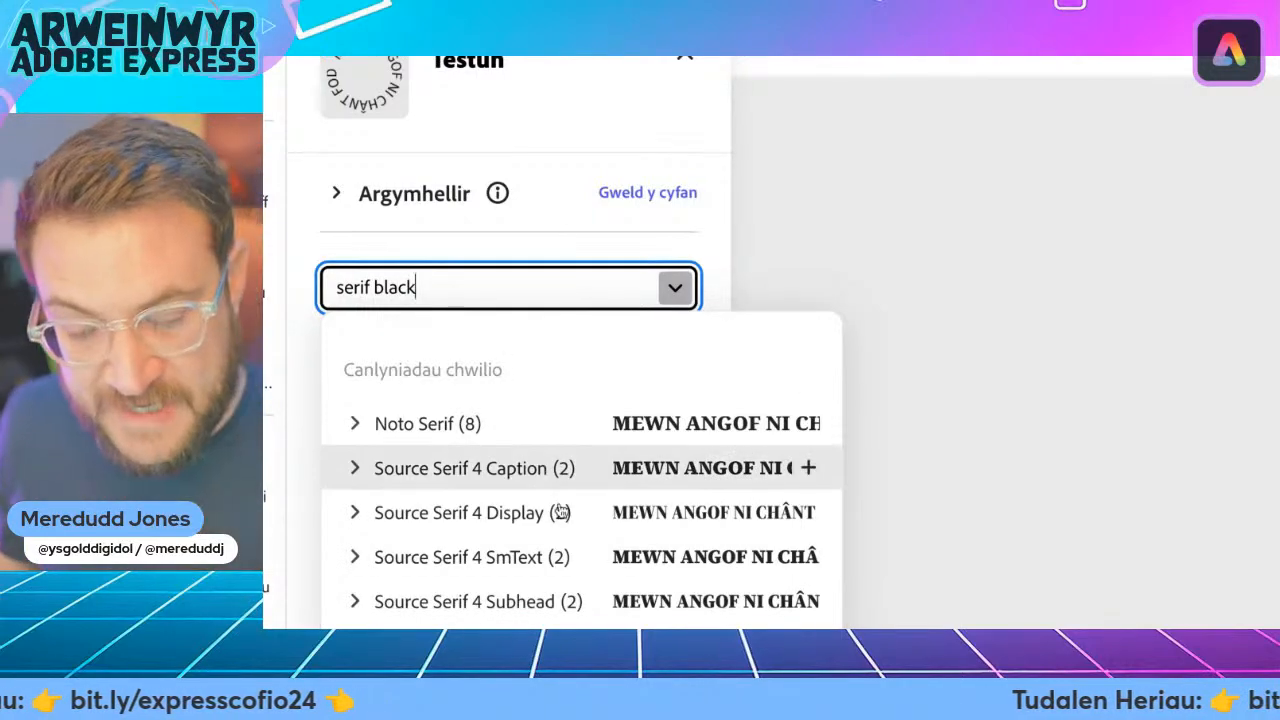
scroll(580, 460, down, 3)
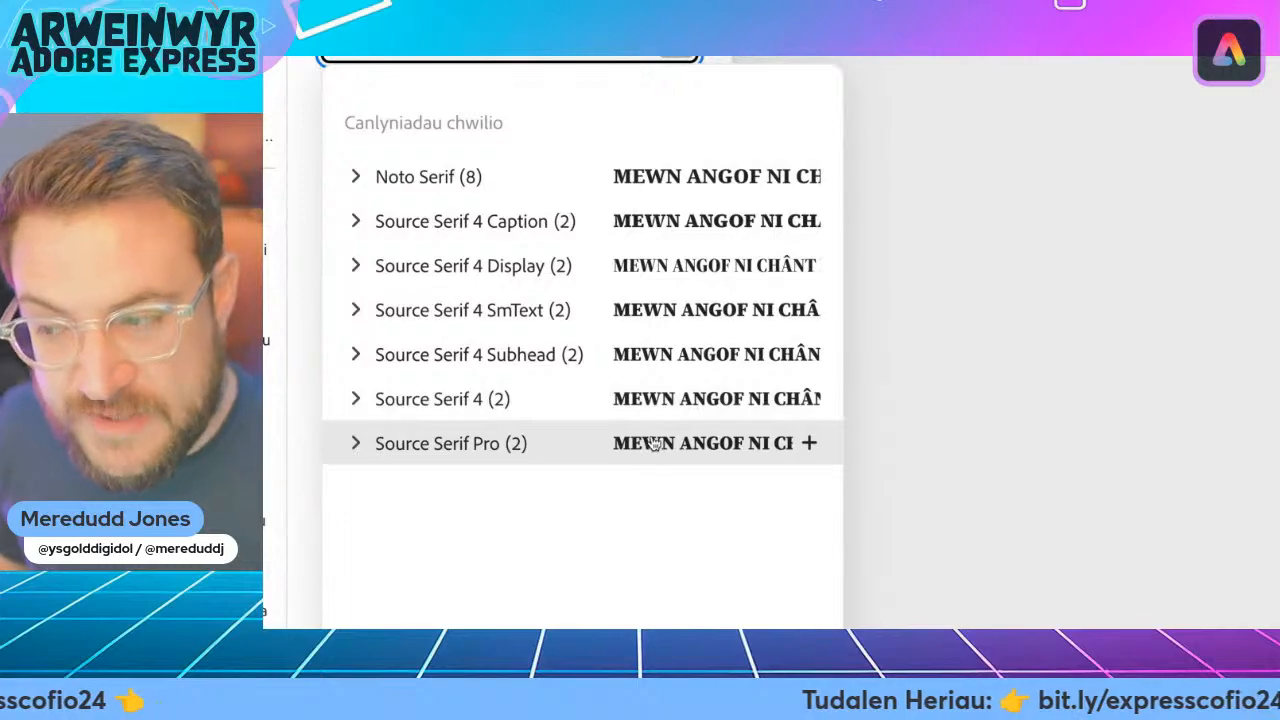
scroll(560, 151, up, 1)
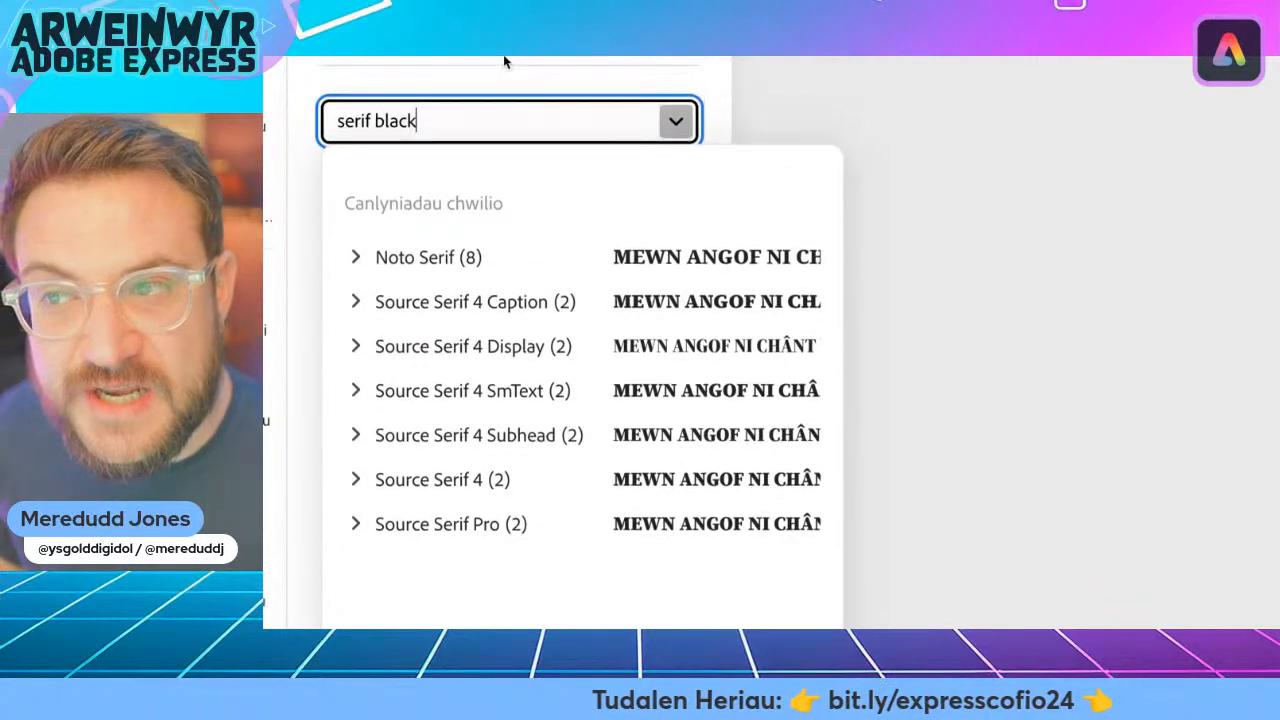
scroll(503, 62, up, 1)
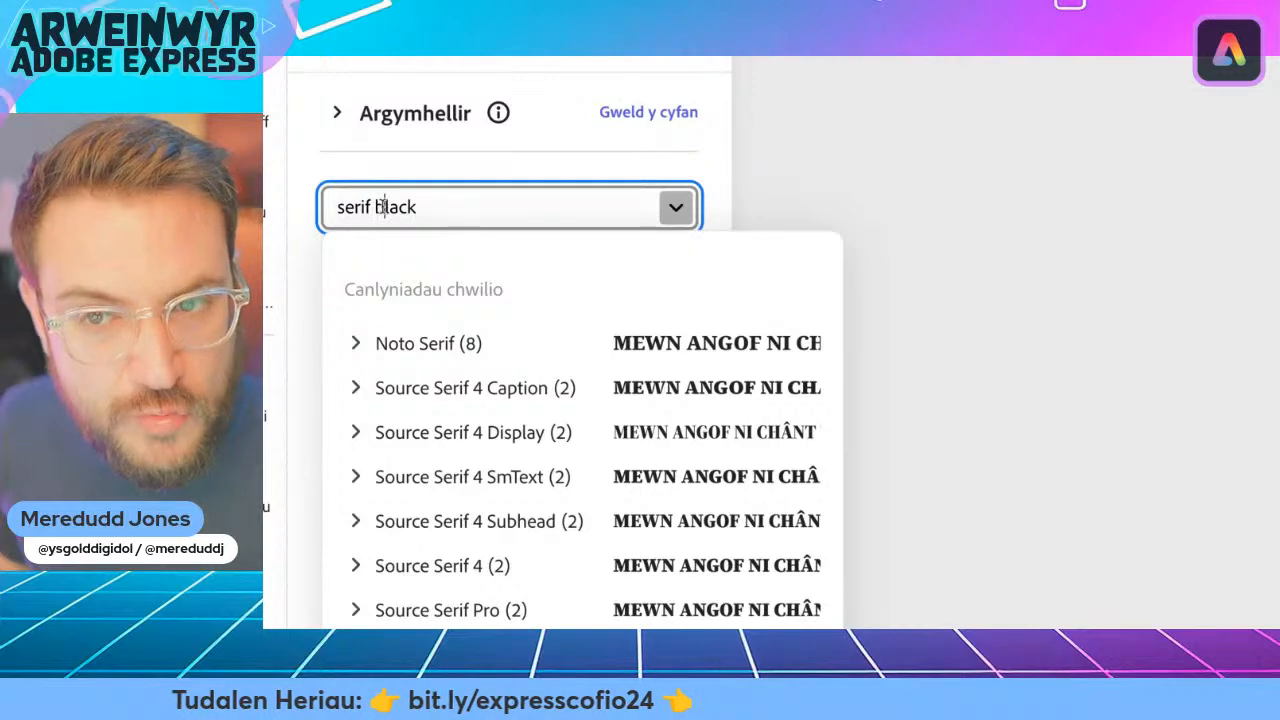
Search the fonts for "serif bold" and set the circular text to Source Serif 4 SmText Semibold
triple_click(381, 207)
text(Source Sans 3o)
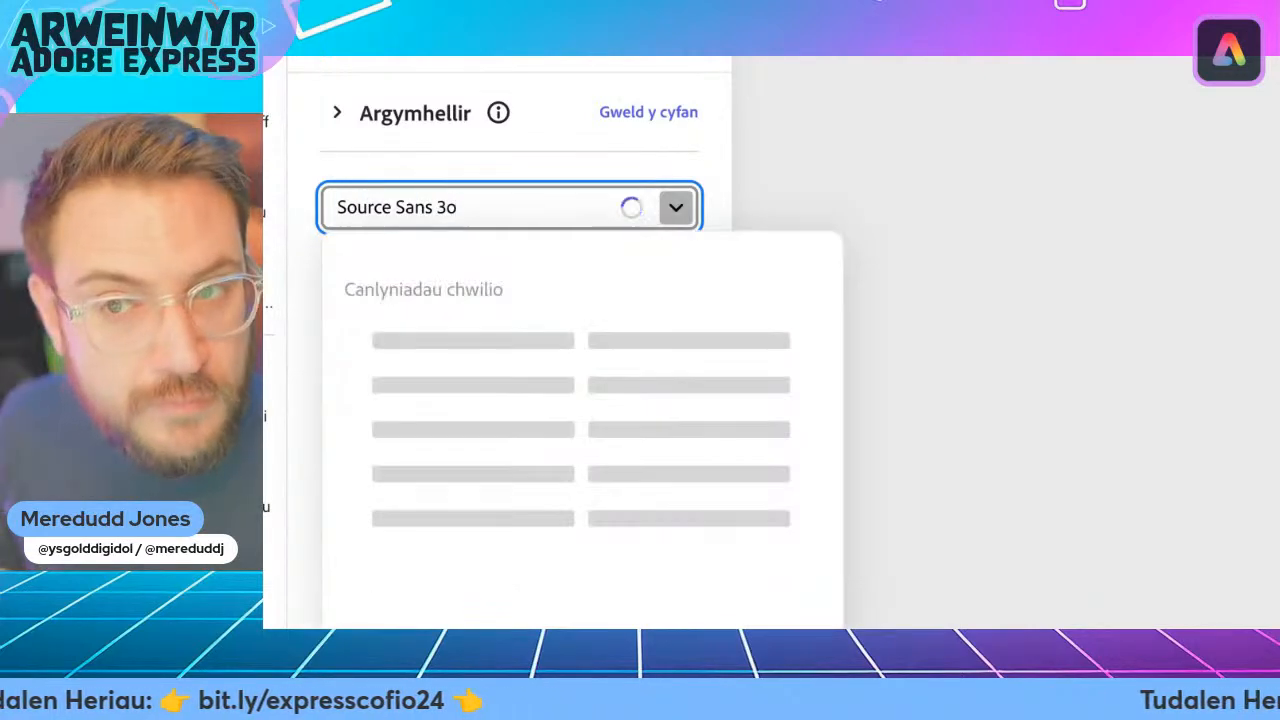
key(ctrl+a)
text(se)
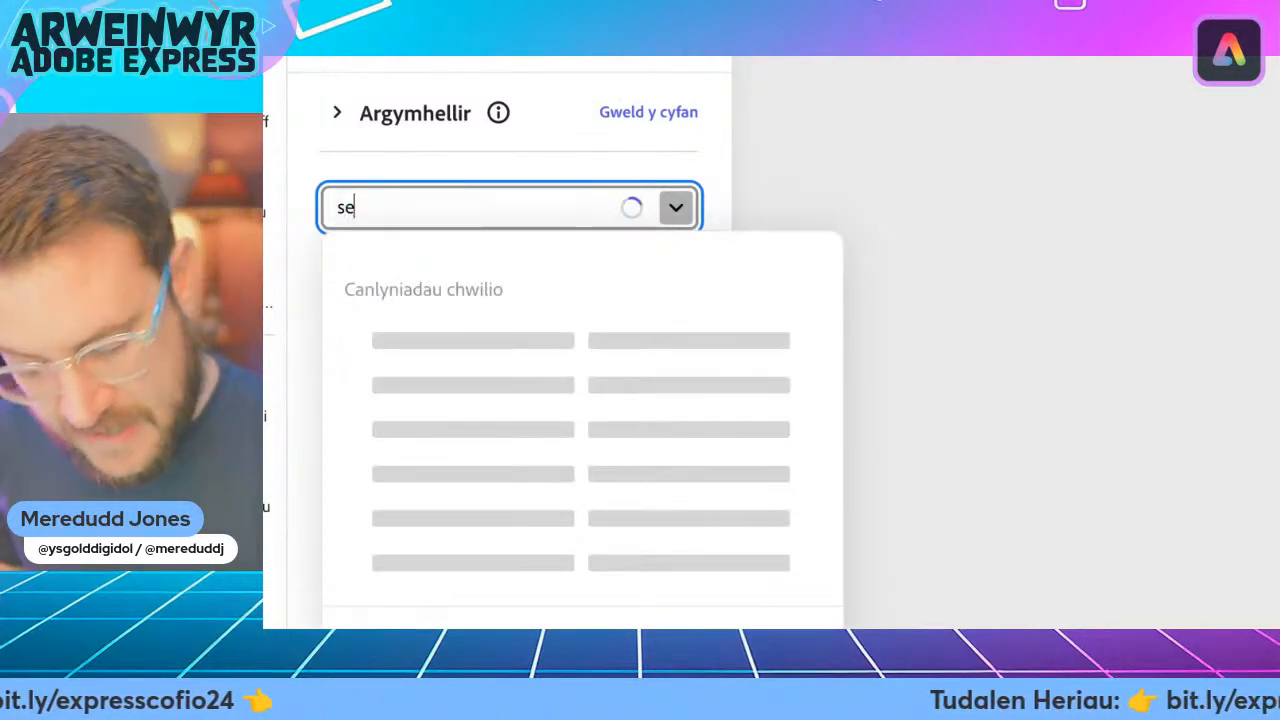
text(rif bold)
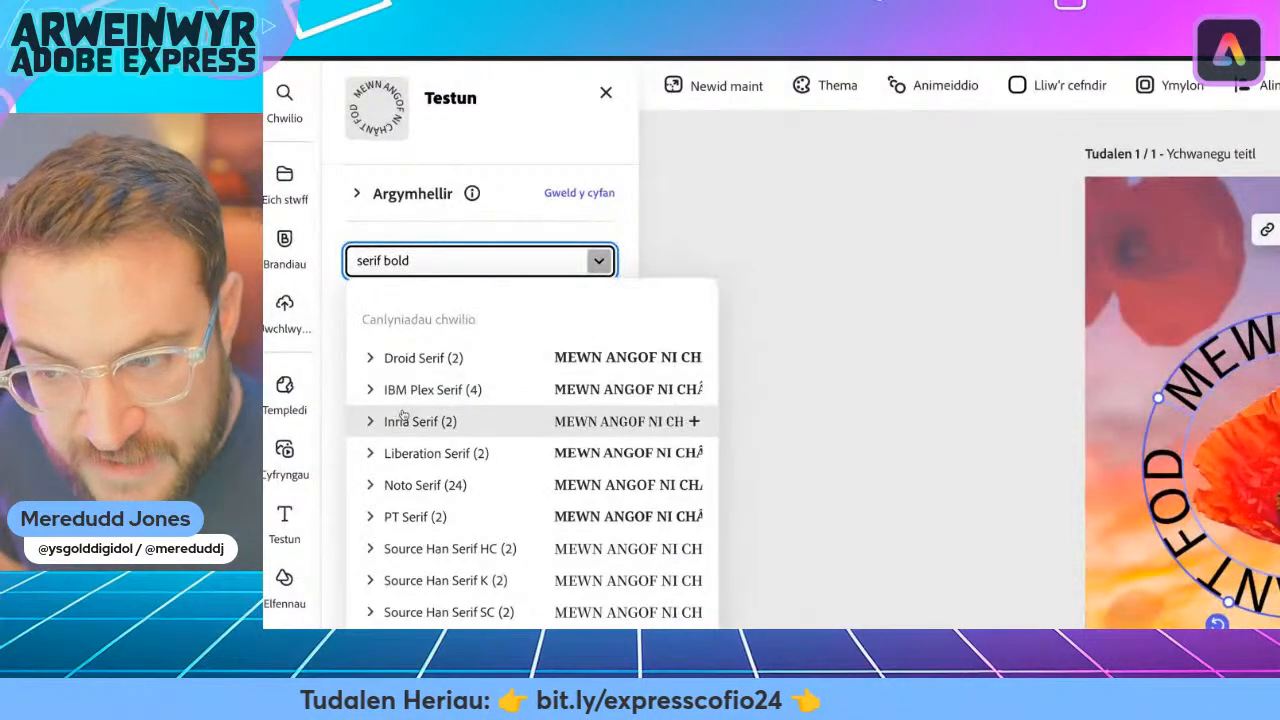
scroll(398, 420, down, 3)
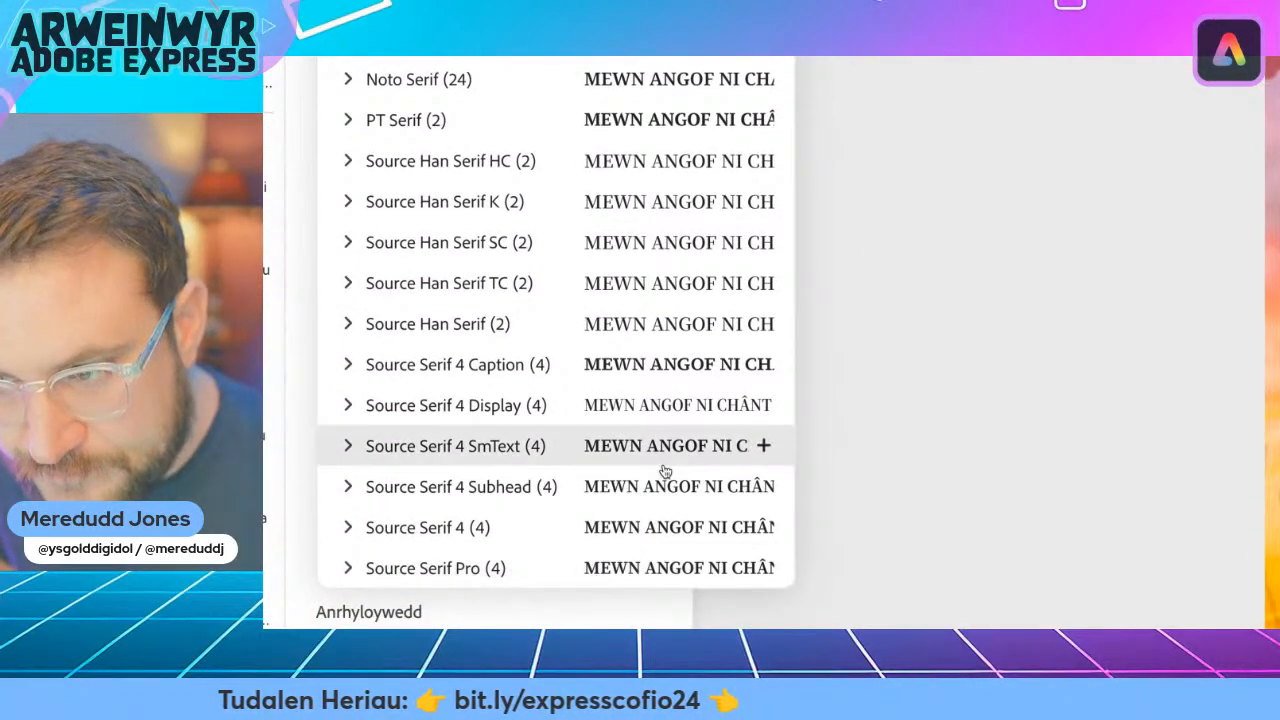
click(566, 452)
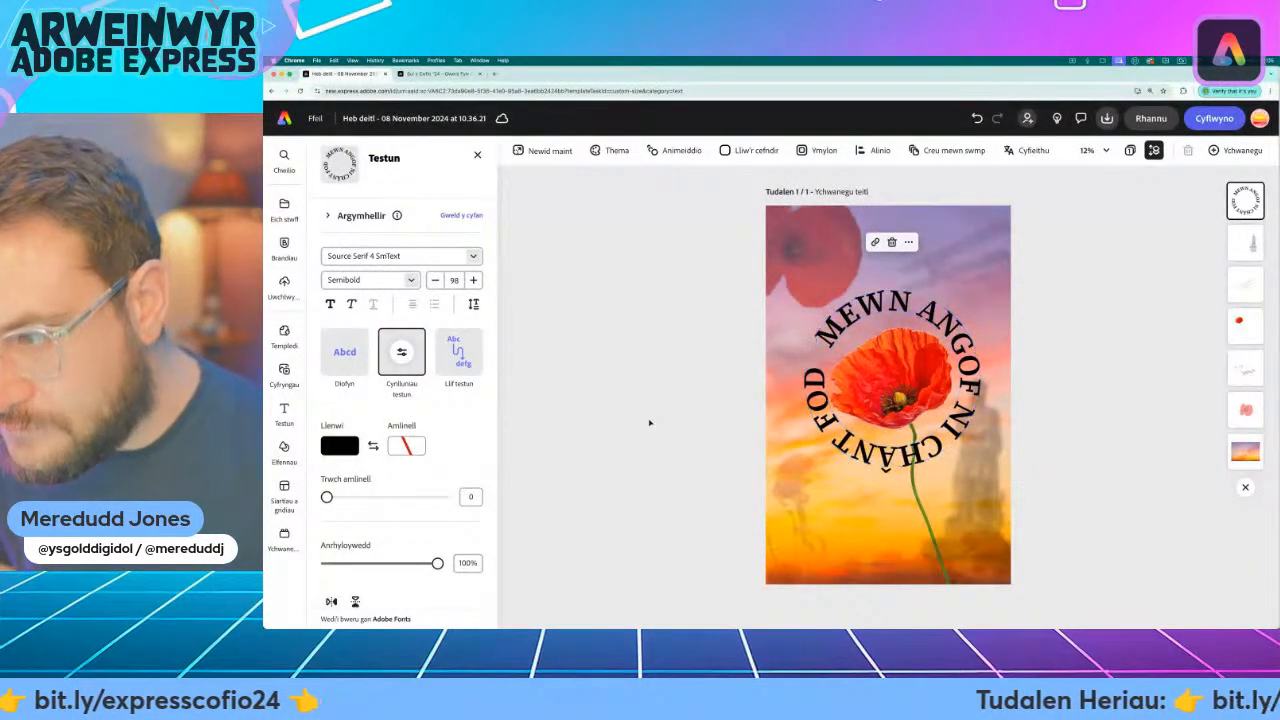
click(649, 423)
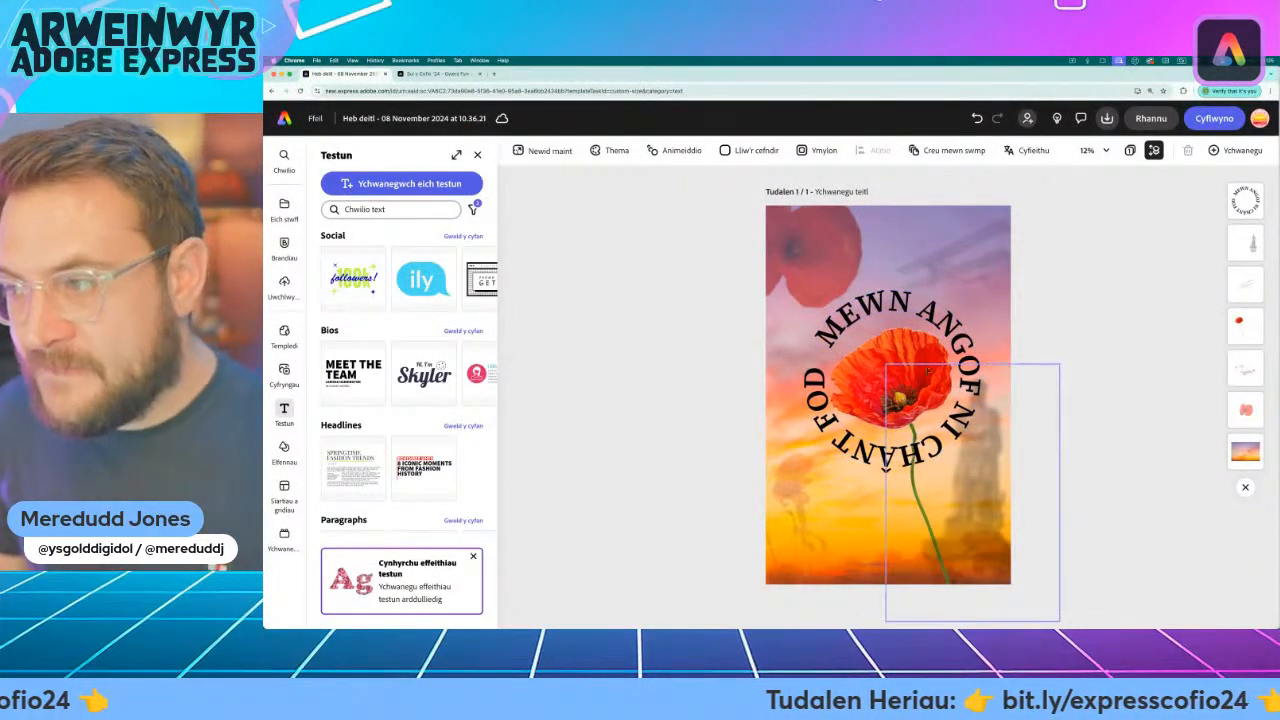
Add a Clasurol shadow (Cysgod) to the circular text on the sunset poster and colour the shadow white
click(885, 455)
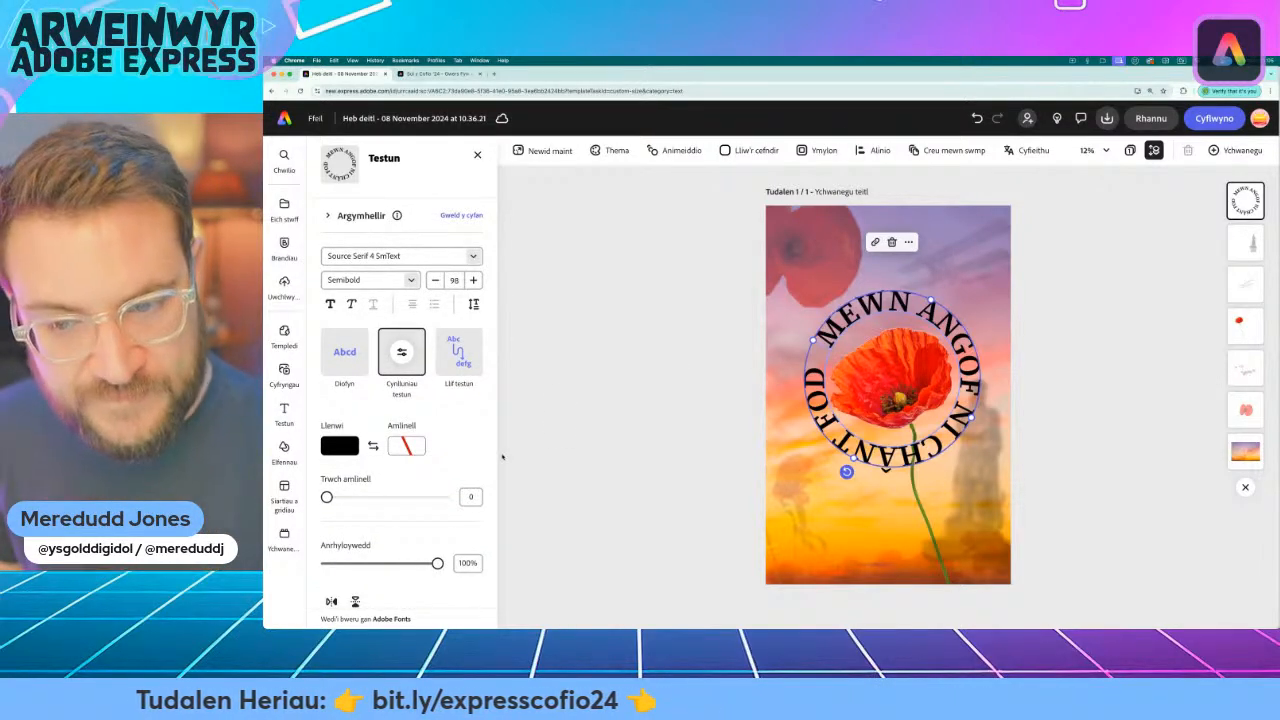
scroll(406, 479, down, 3)
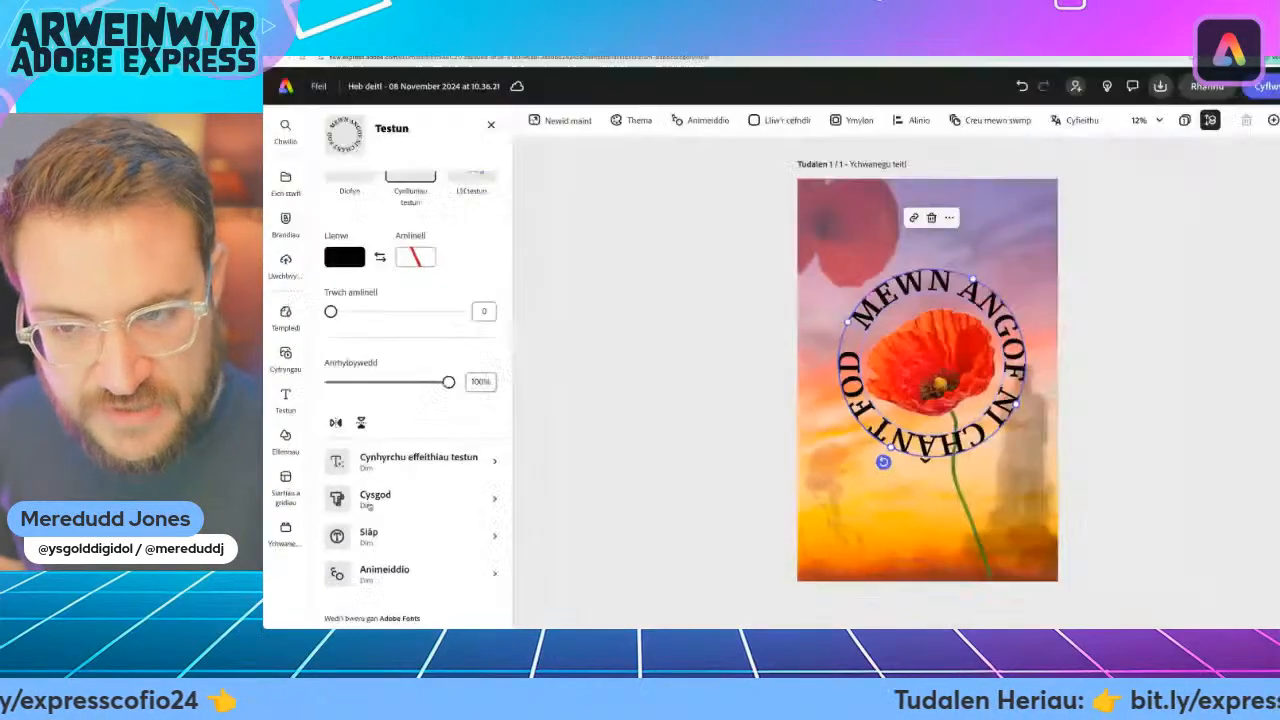
click(373, 507)
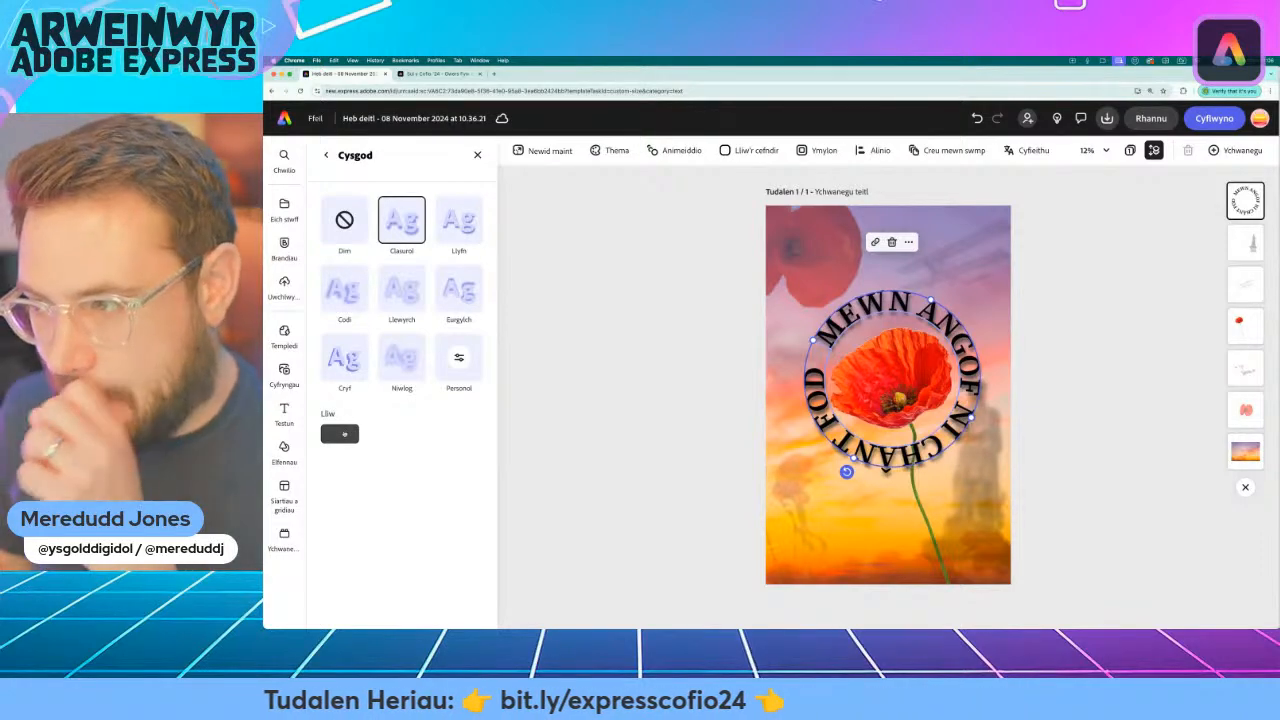
click(340, 433)
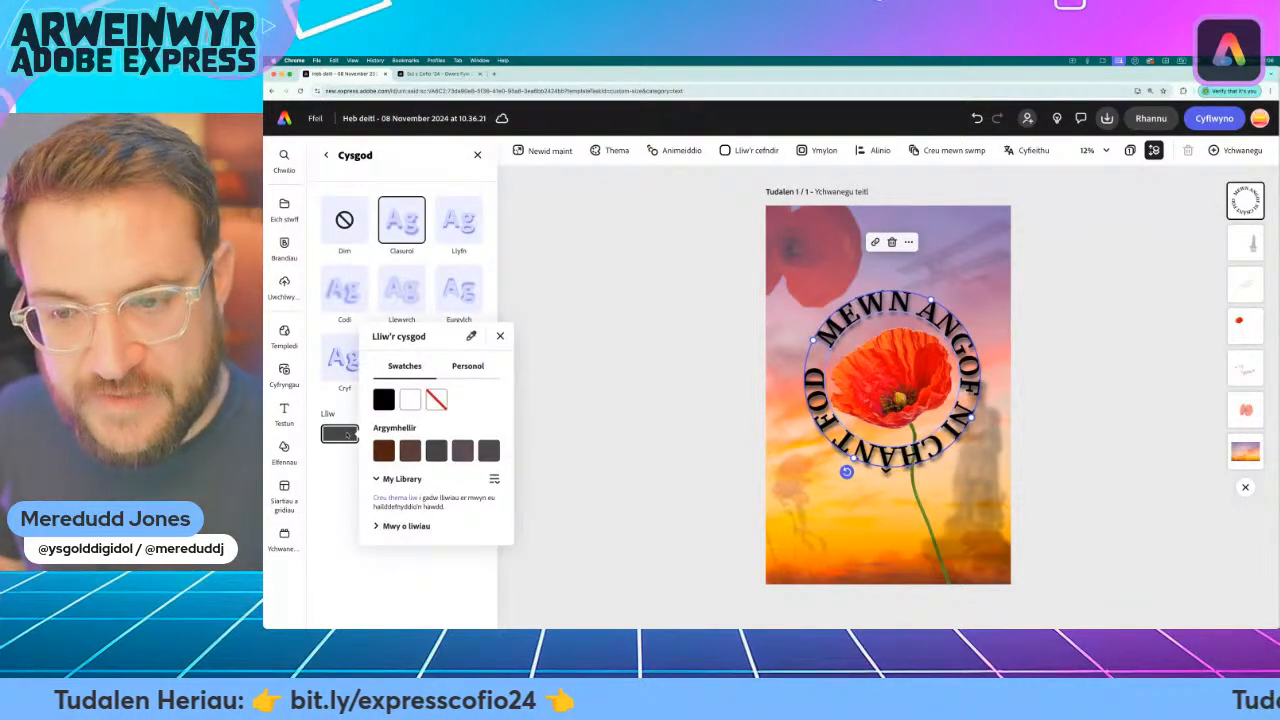
click(406, 400)
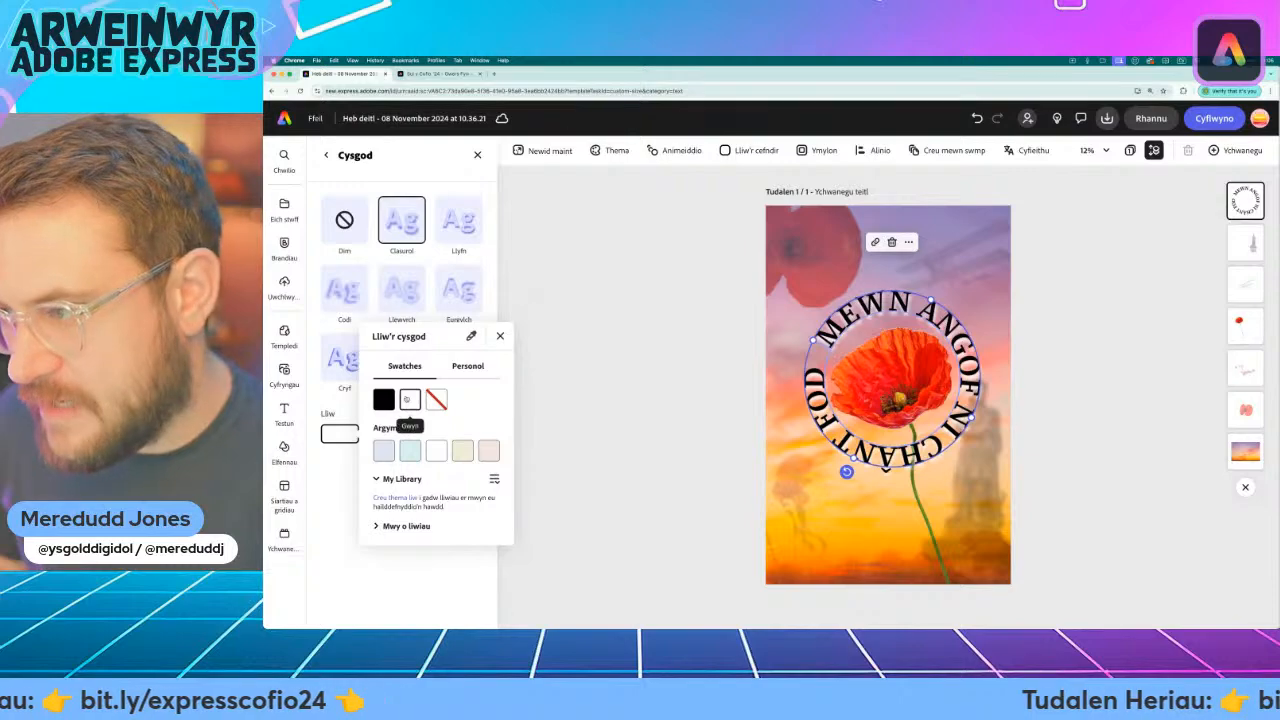
click(343, 457)
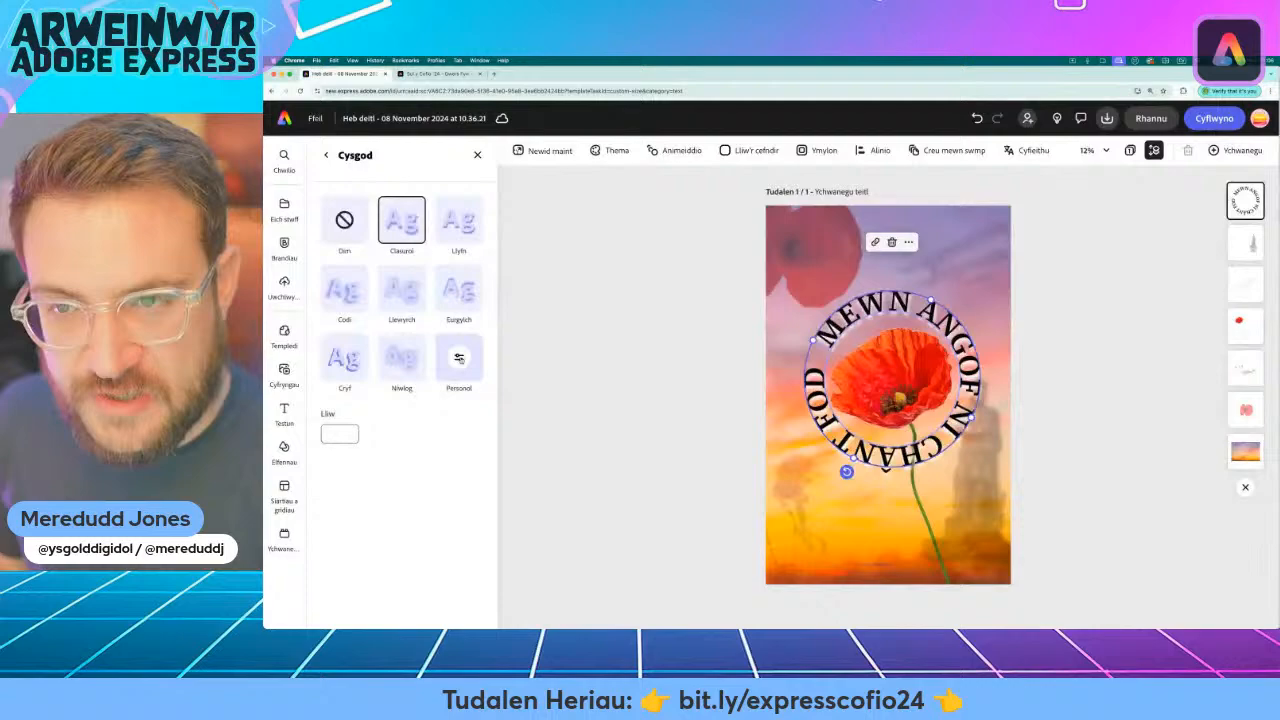
Customise the circular text's shadow as Personol with Pylu 27, Ongl -180 and Pellter 21
click(459, 358)
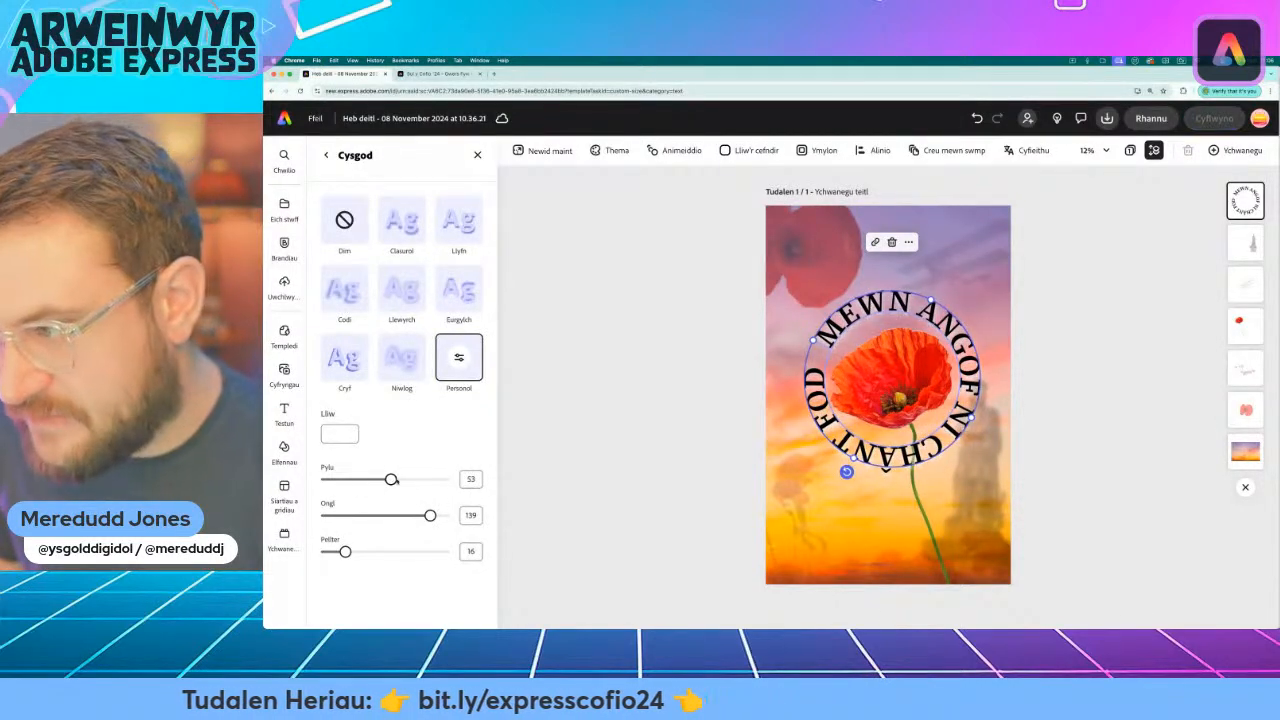
drag(443, 480, 394, 480)
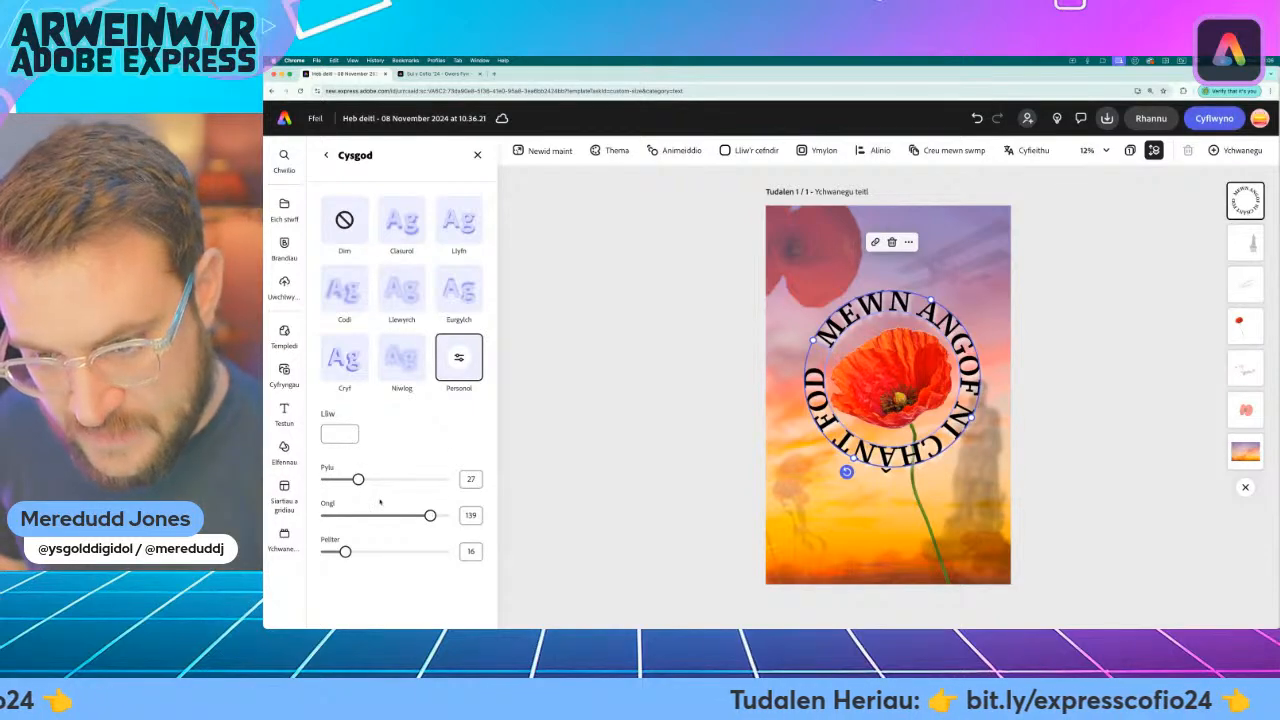
drag(428, 517, 520, 537)
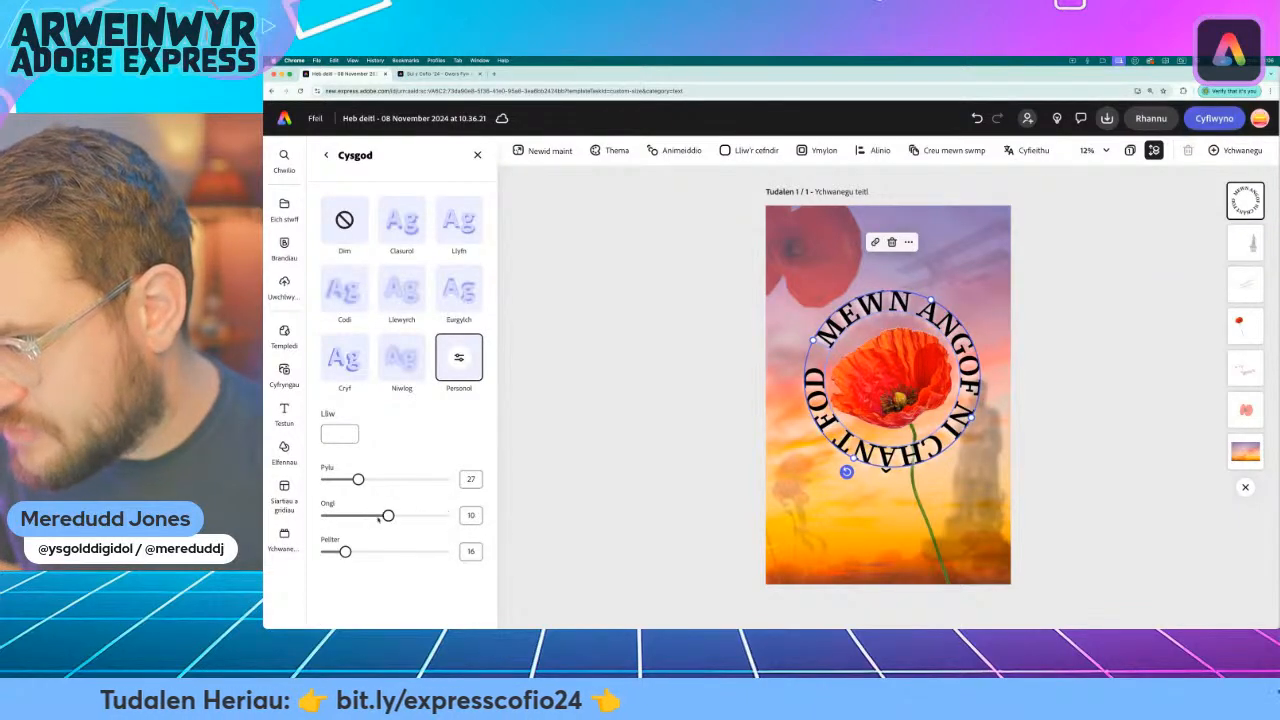
drag(379, 519, 367, 563)
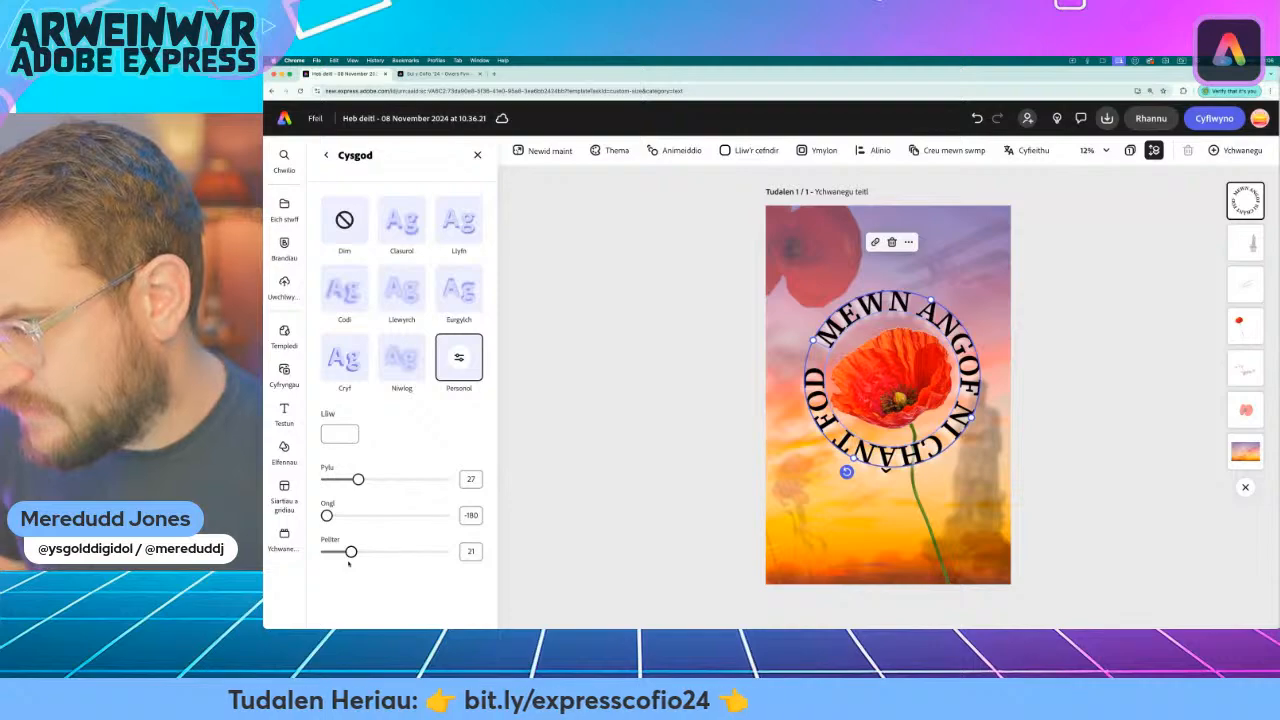
click(585, 509)
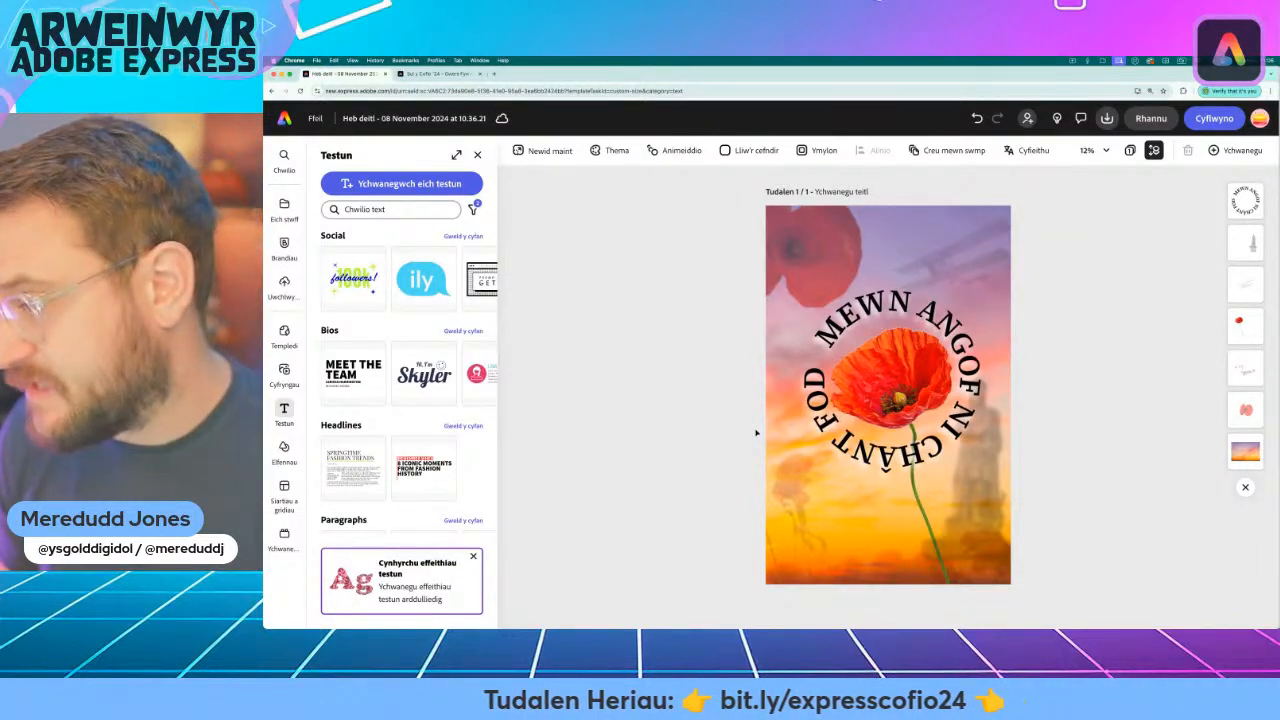
Duplicate the circular text, reset the copy to the straight Diofyn layout, and place it level near the poster's bottom edge
click(868, 455)
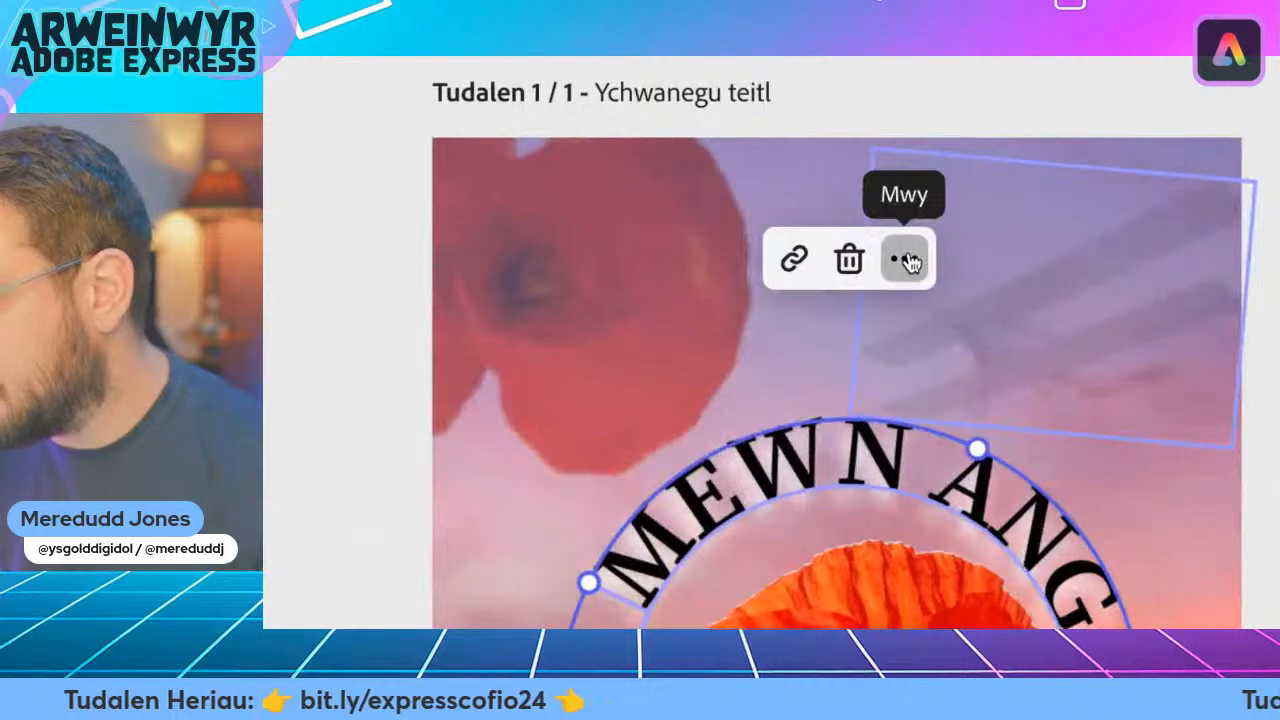
click(909, 241)
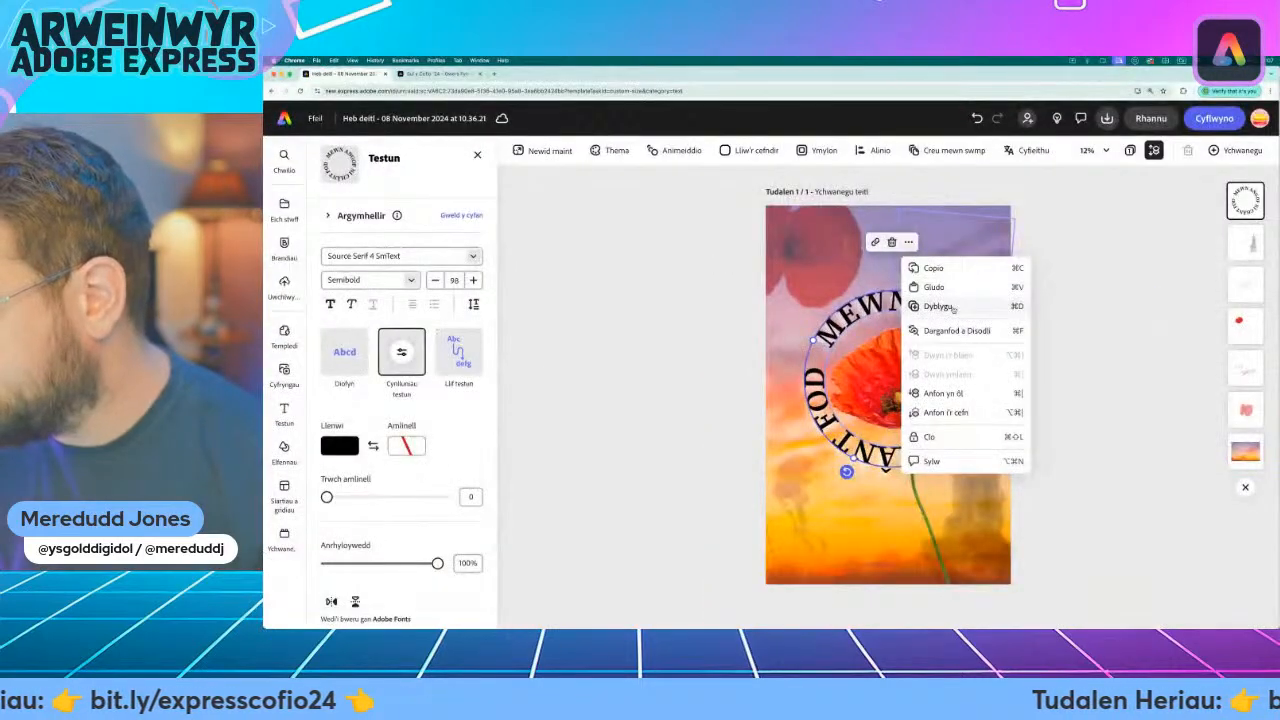
click(938, 306)
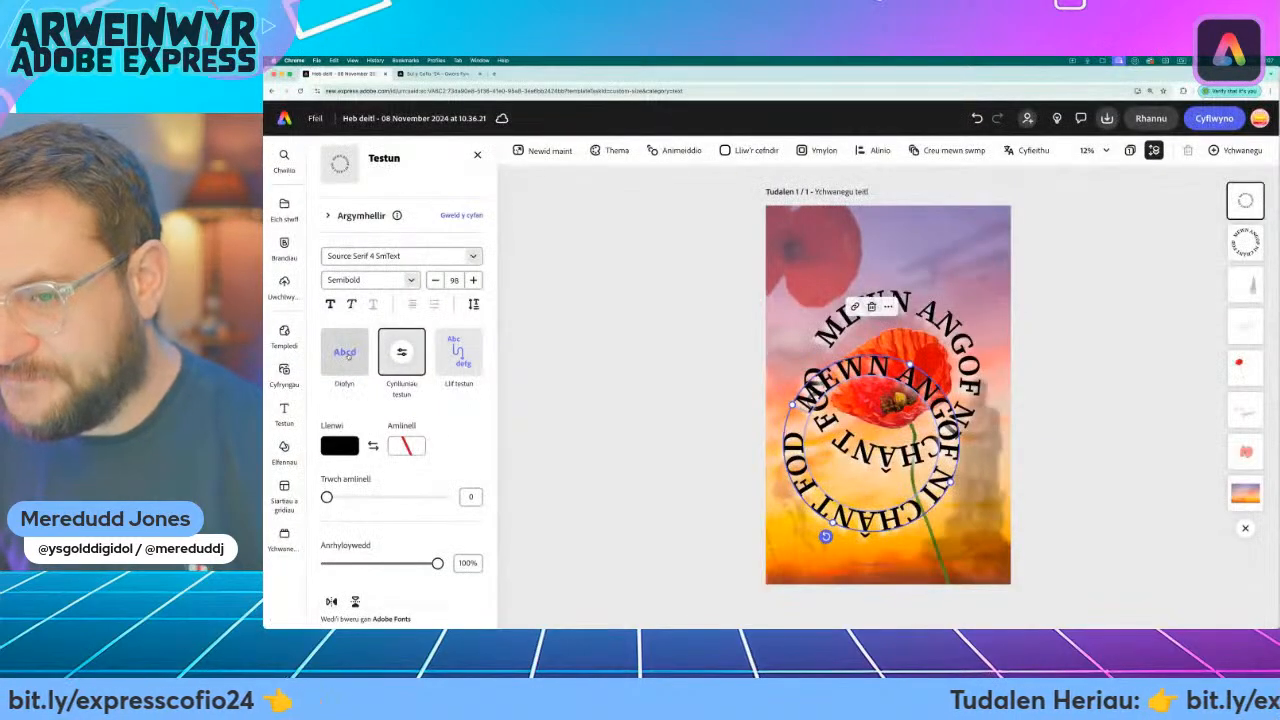
click(398, 367)
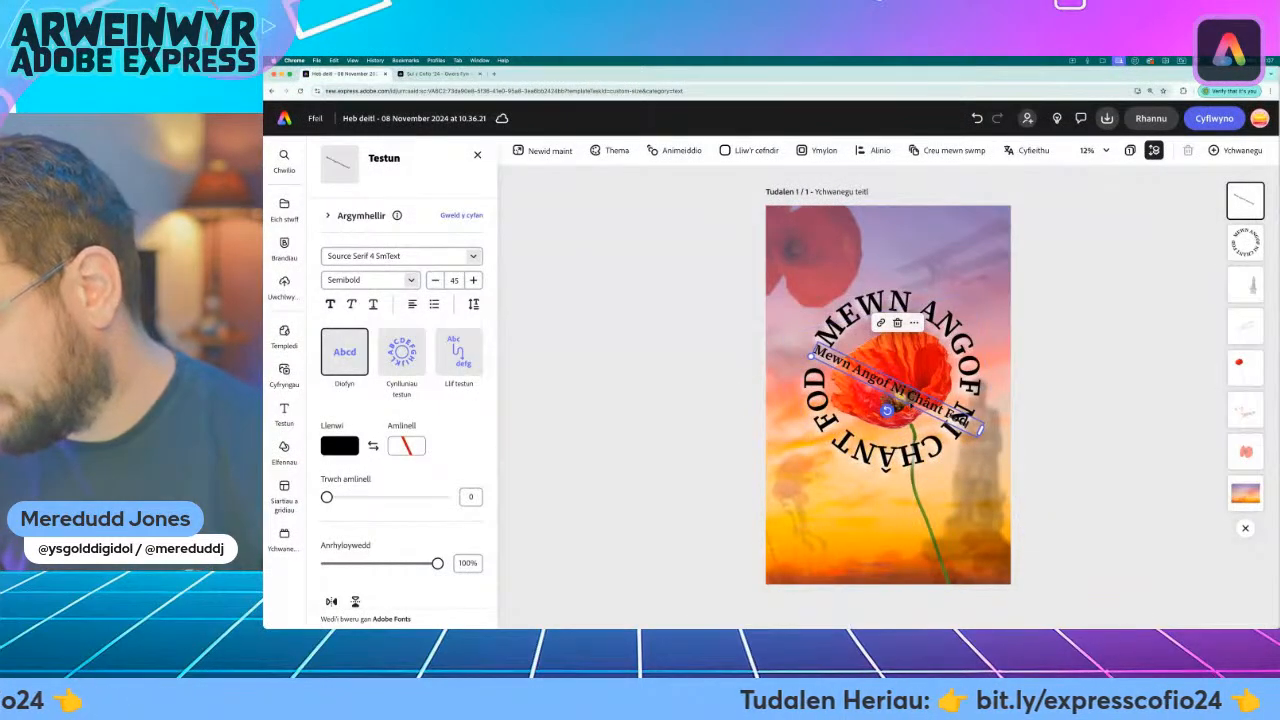
drag(886, 410, 864, 558)
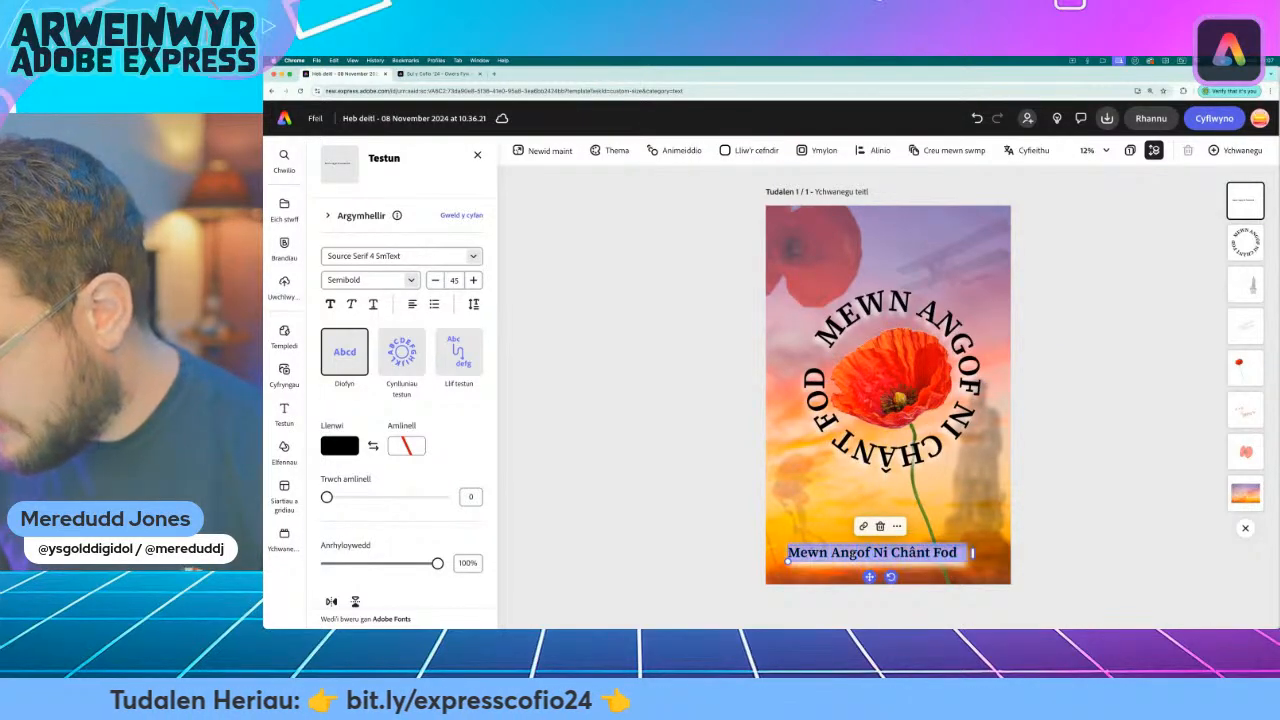
Replace the duplicated text's wording with "Sul y Cofio" and "2024" on two lines
text(Su)
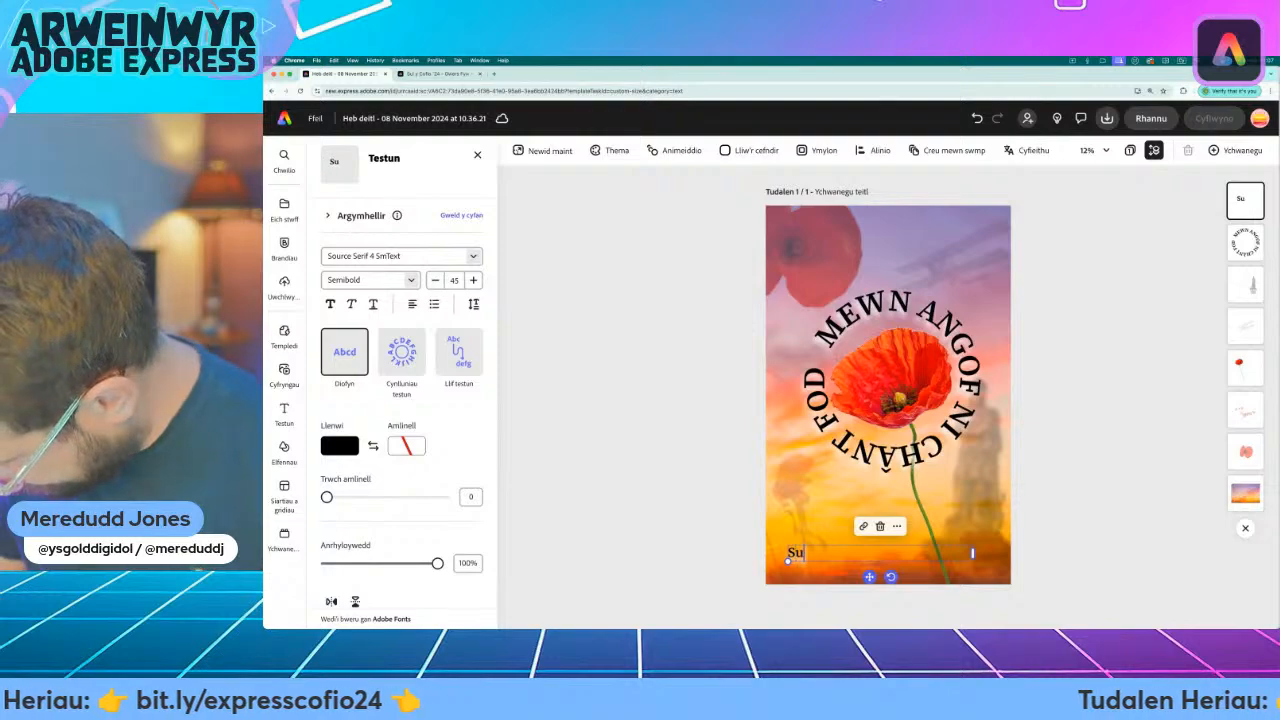
text(l y Cofio )
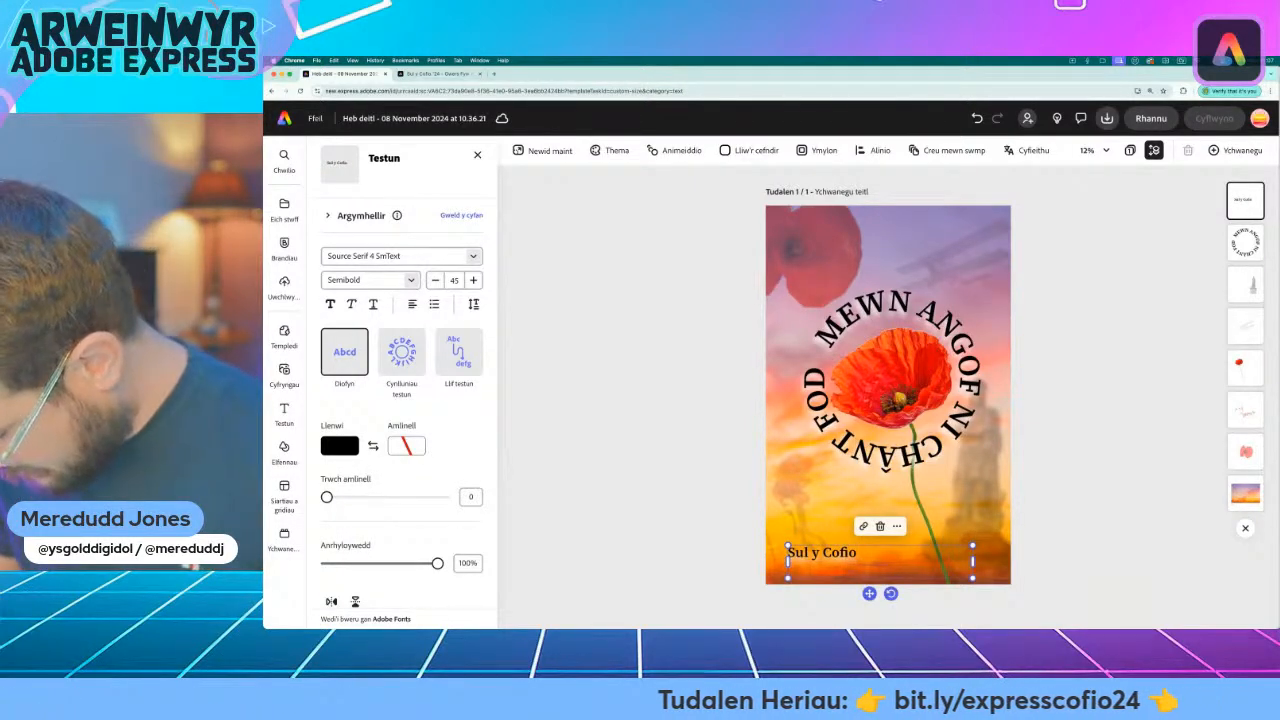
text(2024)
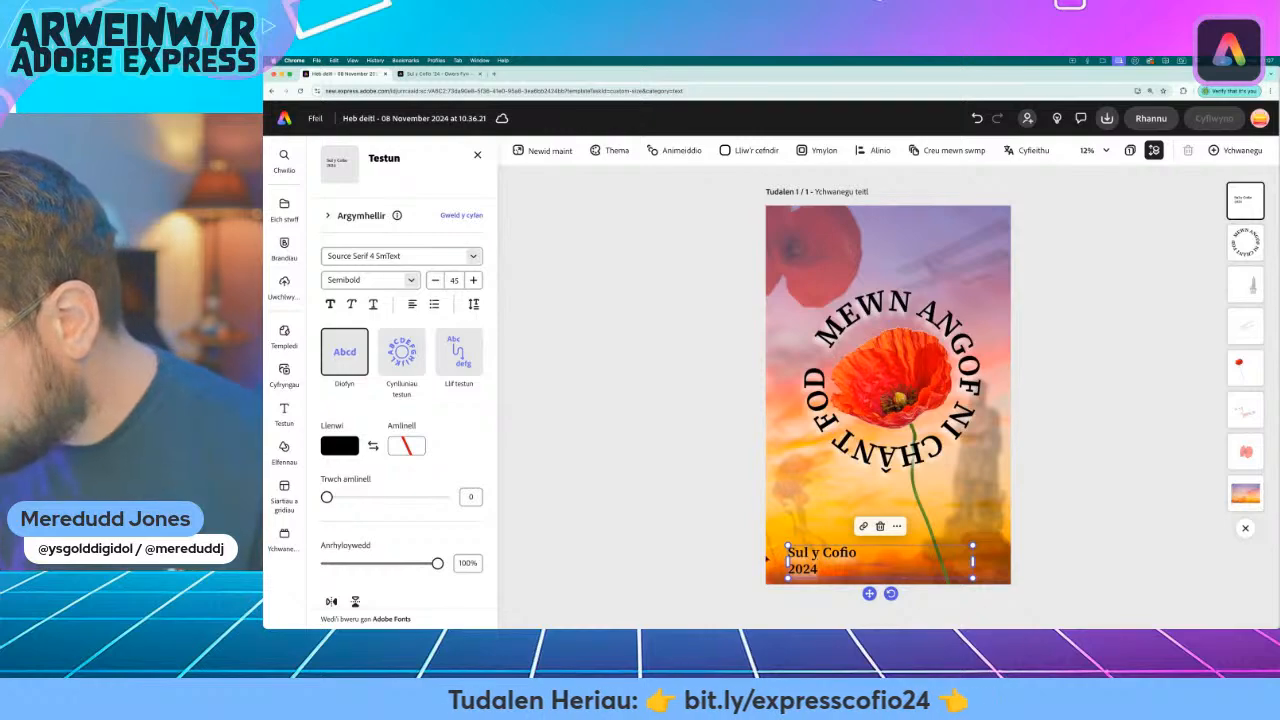
Enlarge the "Sul y Cofio 2024" text to size 60 and move it into the poster's lower-left corner
drag(1003, 540, 1034, 533)
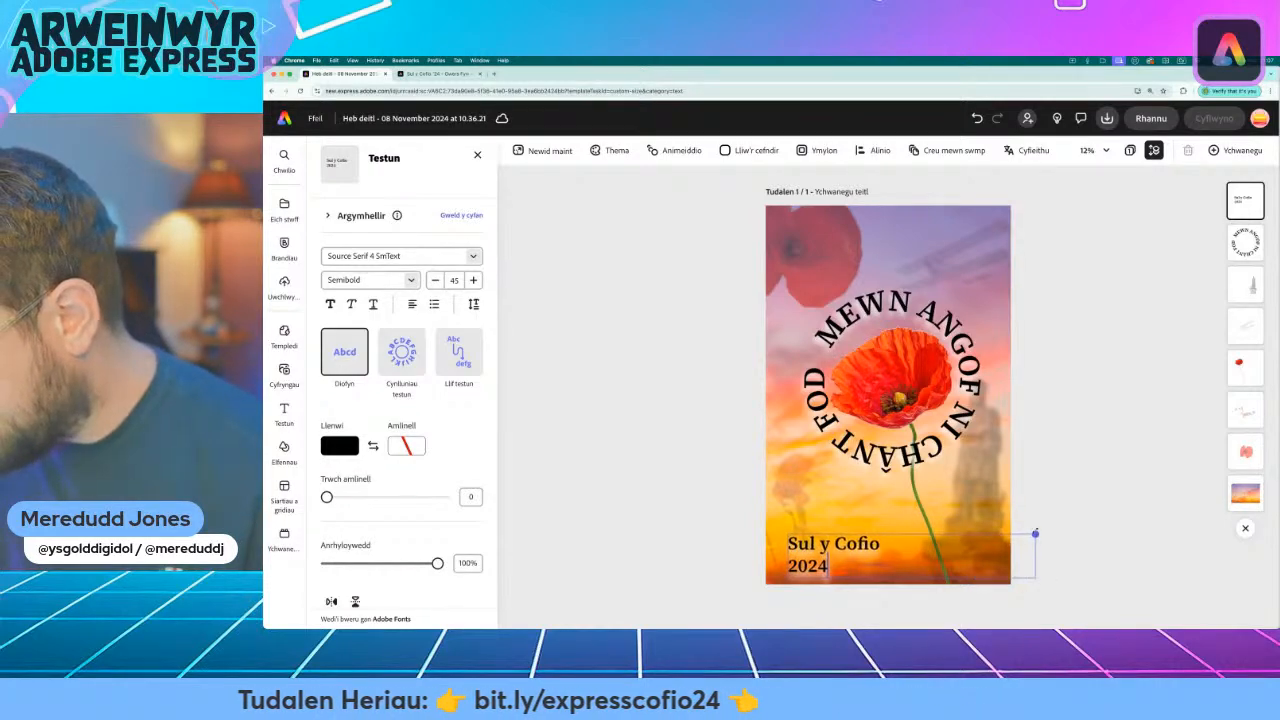
drag(901, 593, 885, 596)
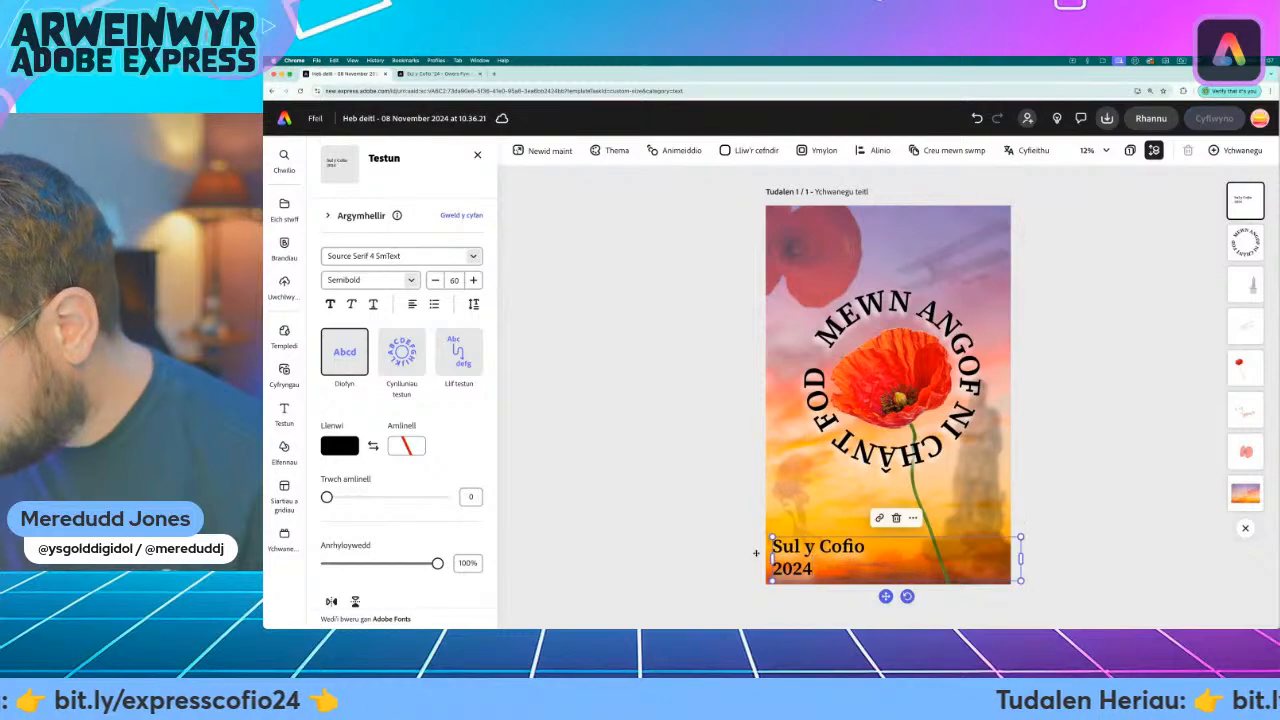
click(690, 527)
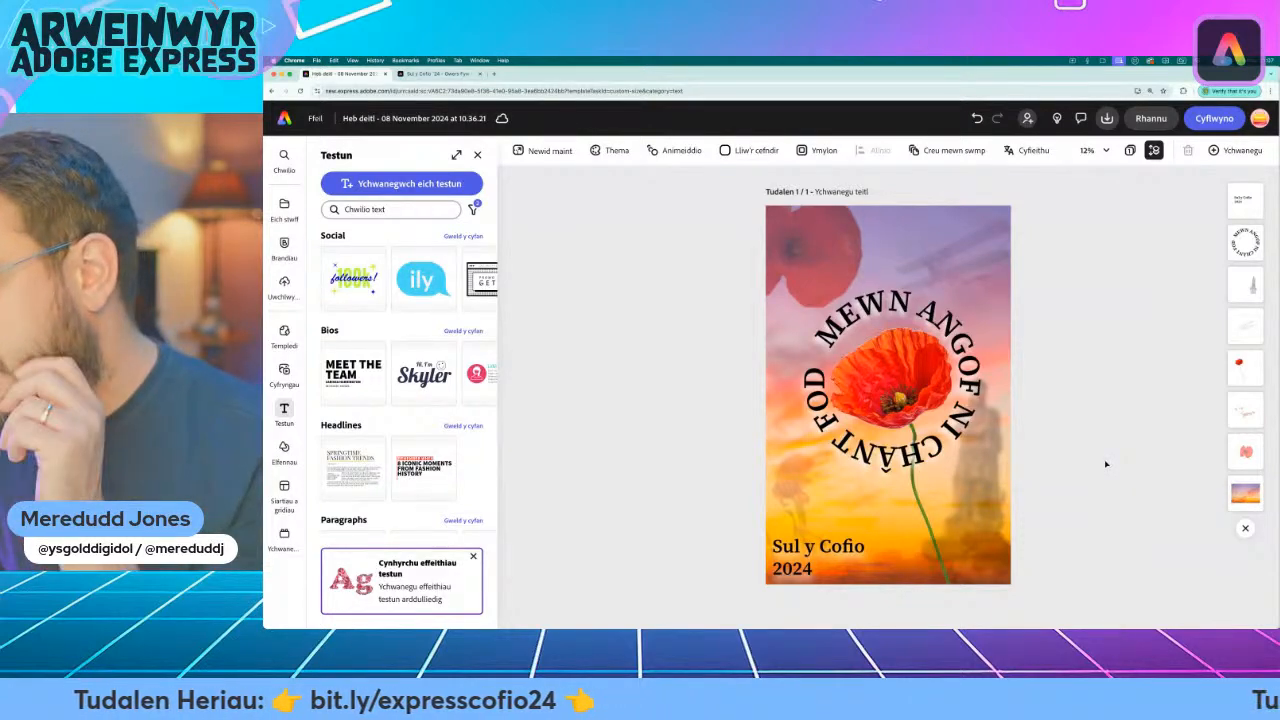
Bring the rotated faded image at the poster's lower left to the front of the layers and place the monument layer just above the background
click(1245, 409)
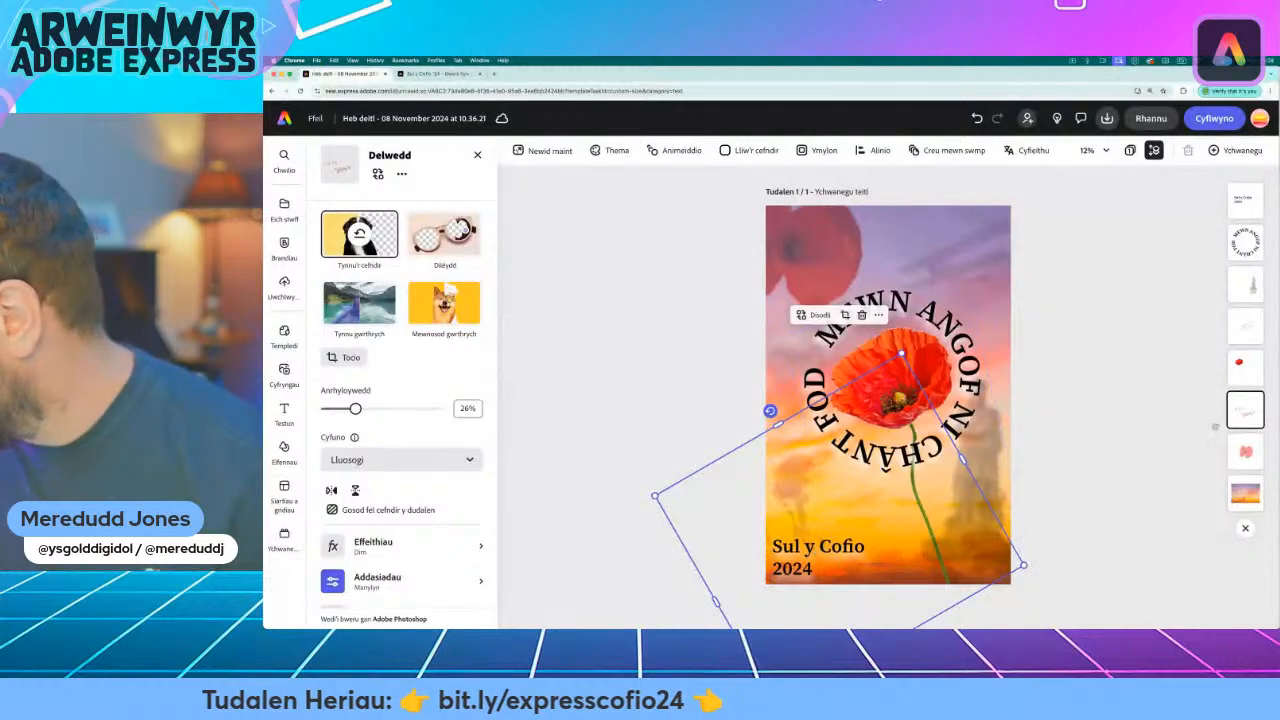
drag(1248, 410, 1247, 190)
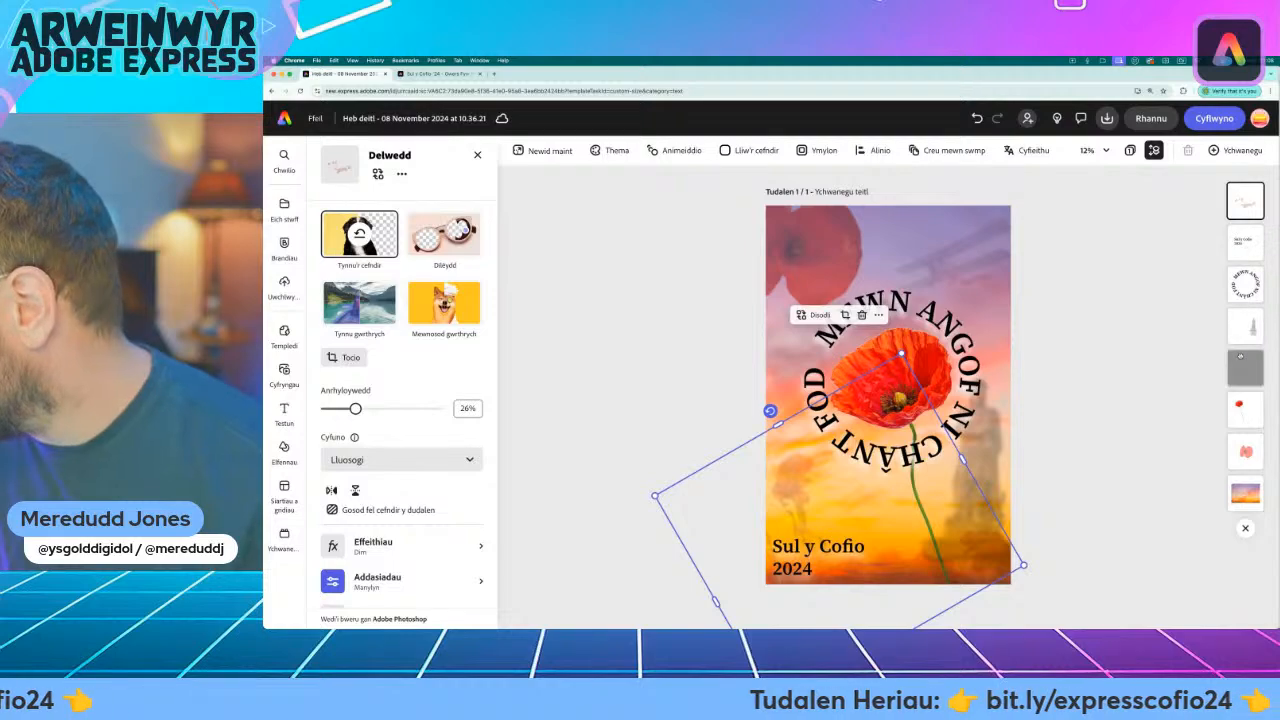
drag(1252, 338, 1246, 451)
click(1210, 404)
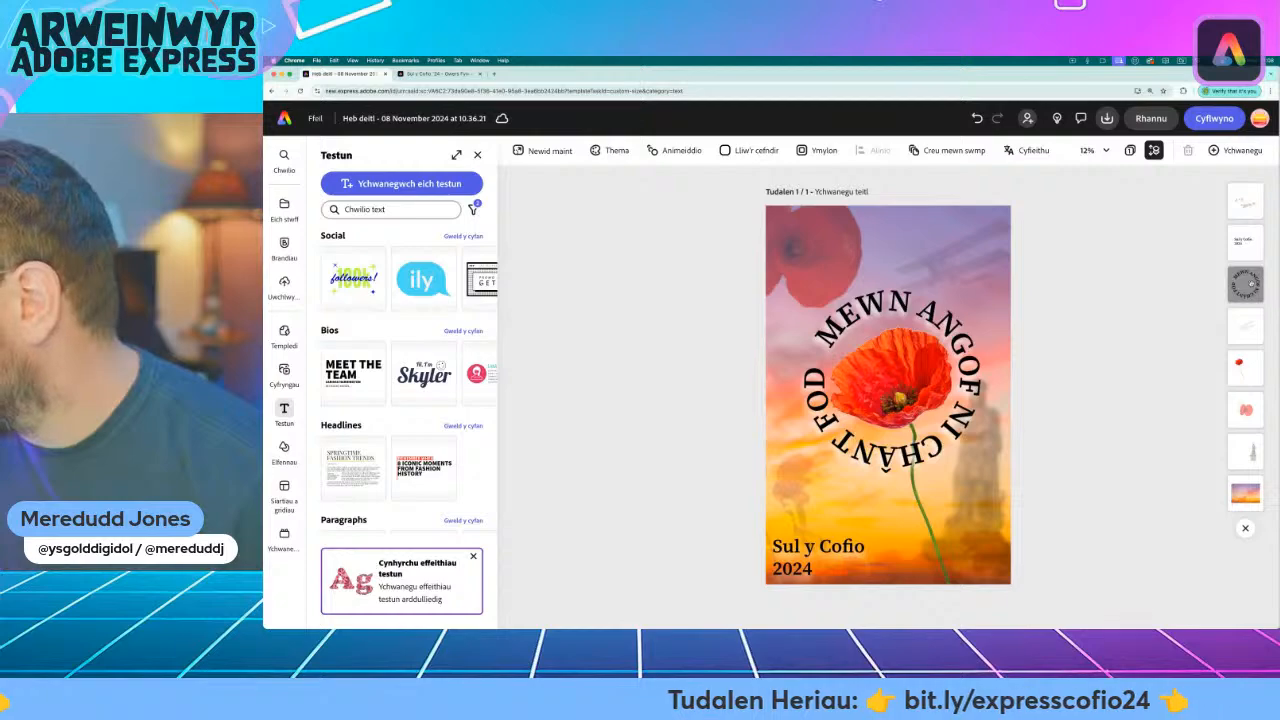
Nudge the faded image at the poster's upper right slightly upward and bring its layer to the front
click(950, 252)
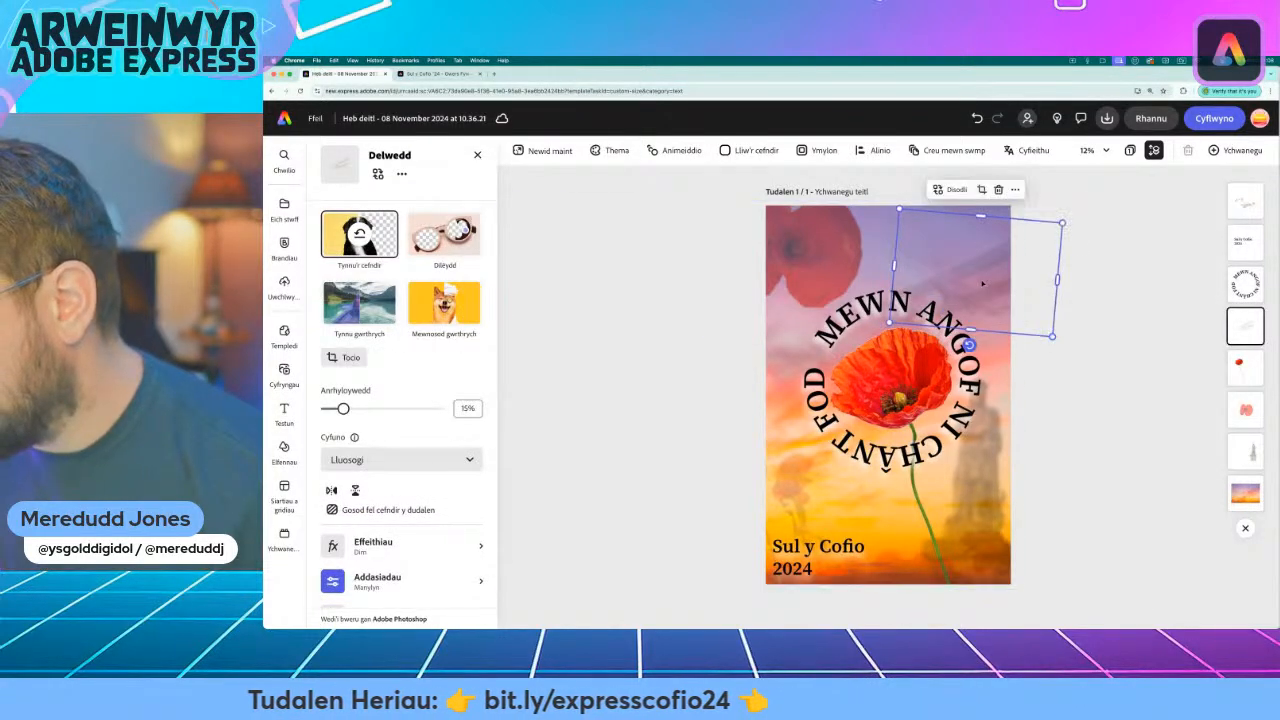
drag(1045, 283, 1035, 260)
drag(1242, 326, 1236, 194)
click(1121, 319)
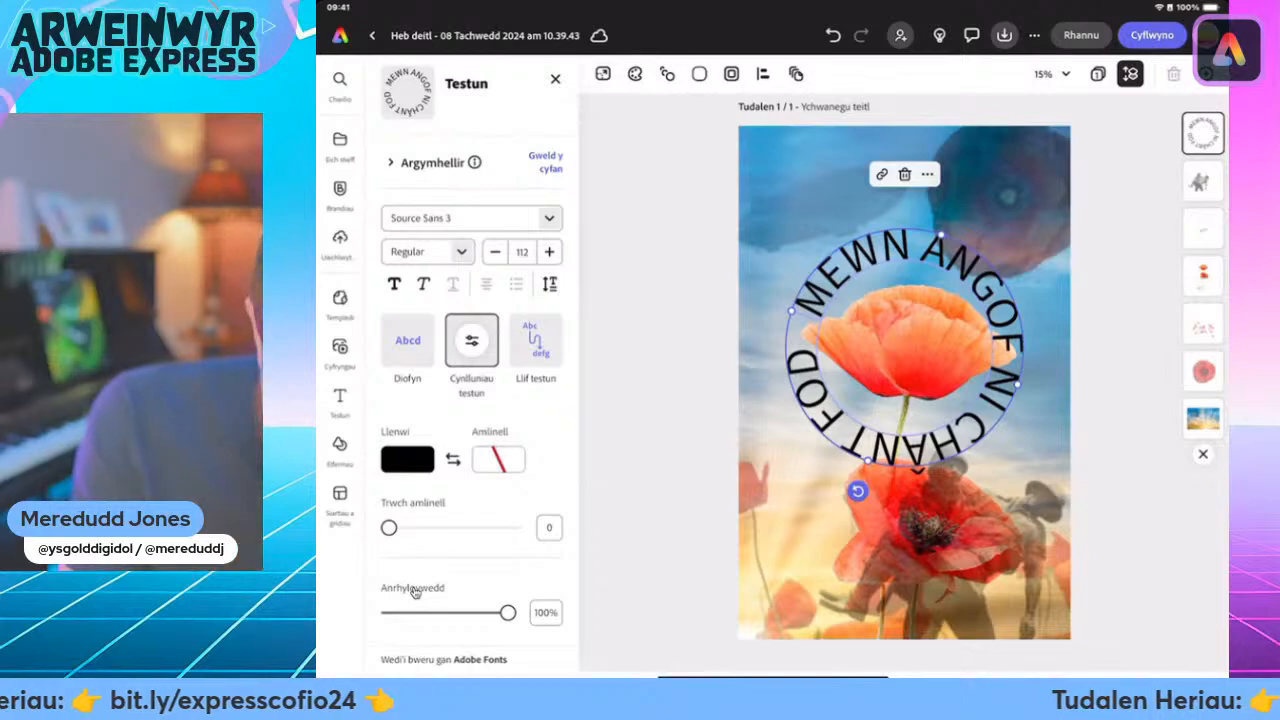
Search the fonts for "serif bold" for the circular text on the blue-sky poster and browse the matching typefaces
click(463, 218)
text(se)
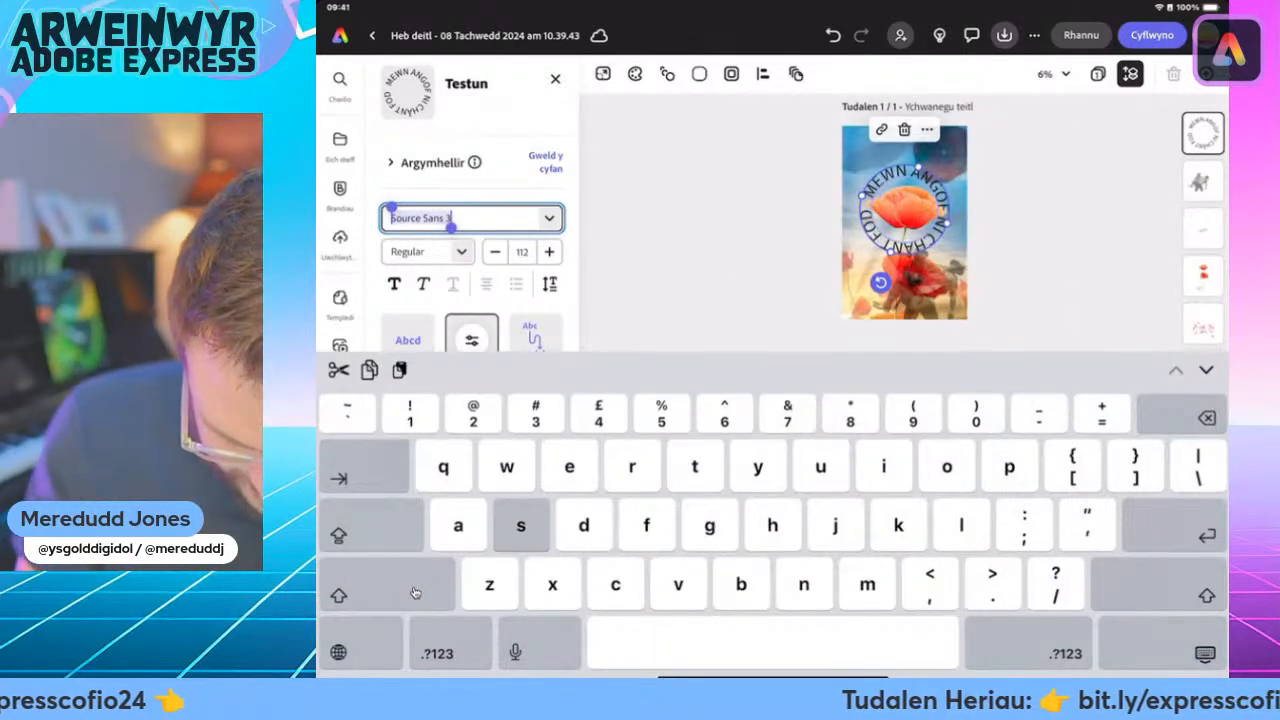
text(ri)
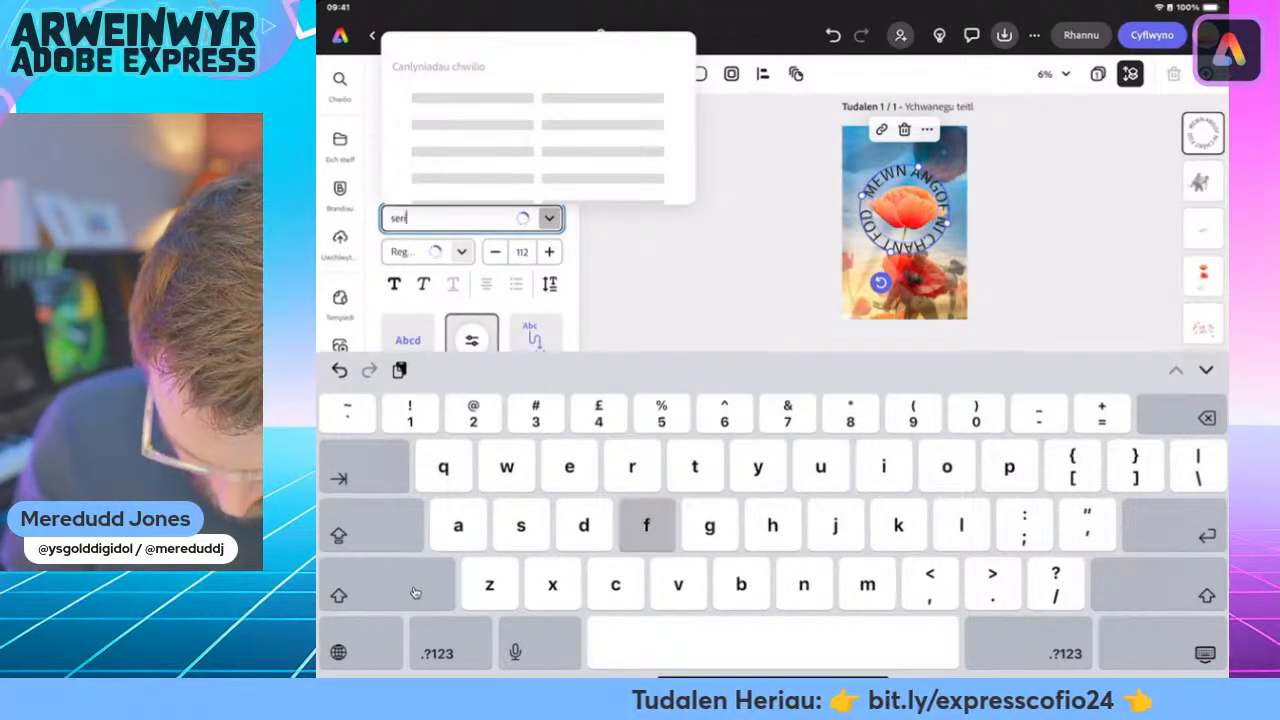
text(f bold)
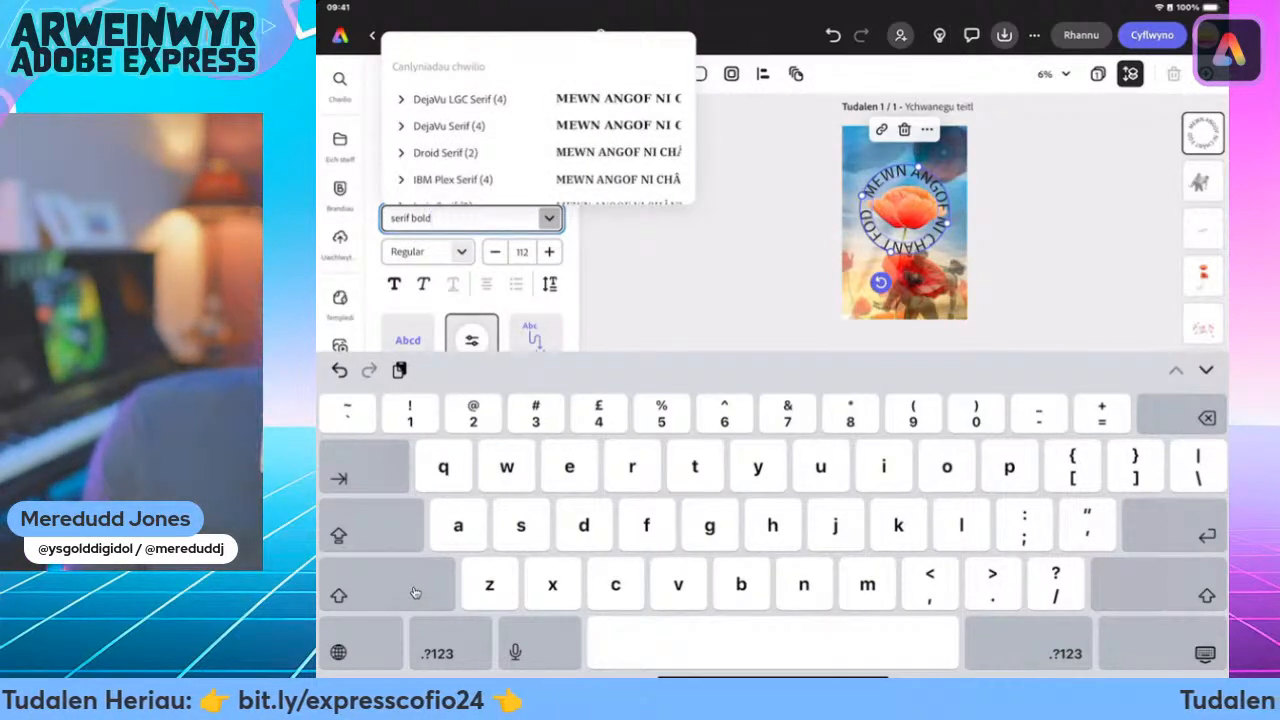
scroll(538, 120, down, 5)
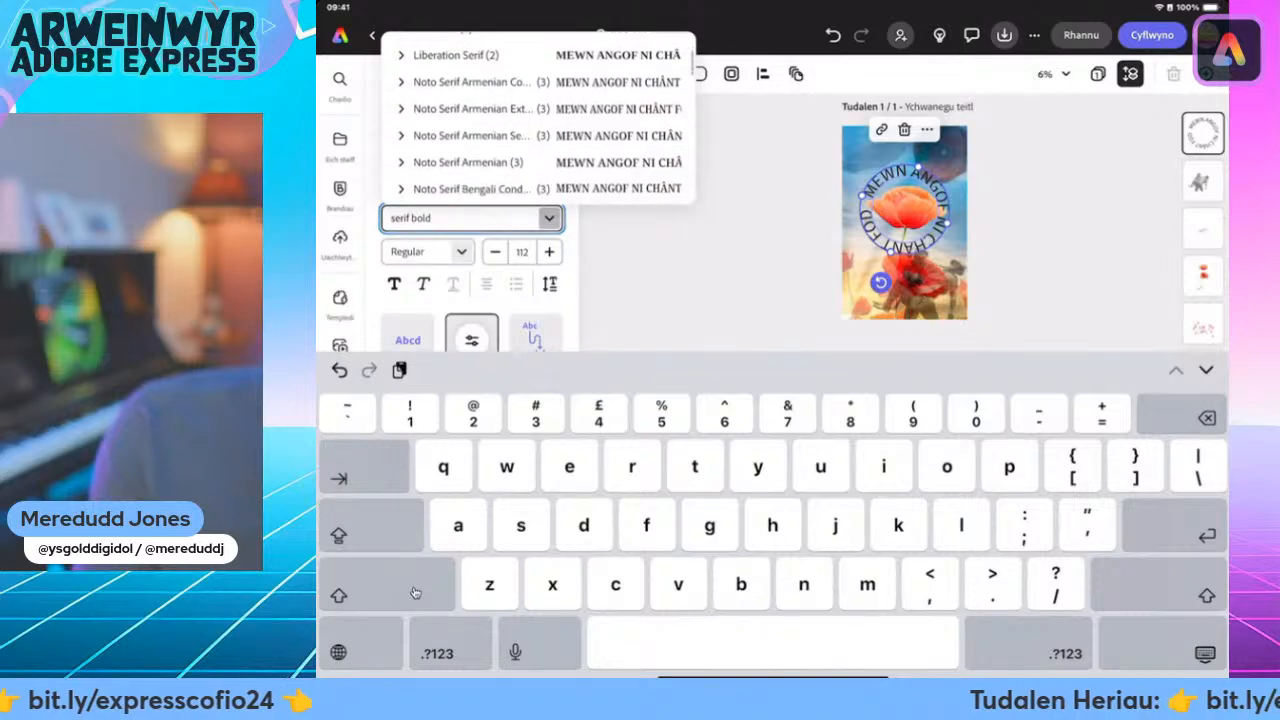
scroll(538, 120, down, 5)
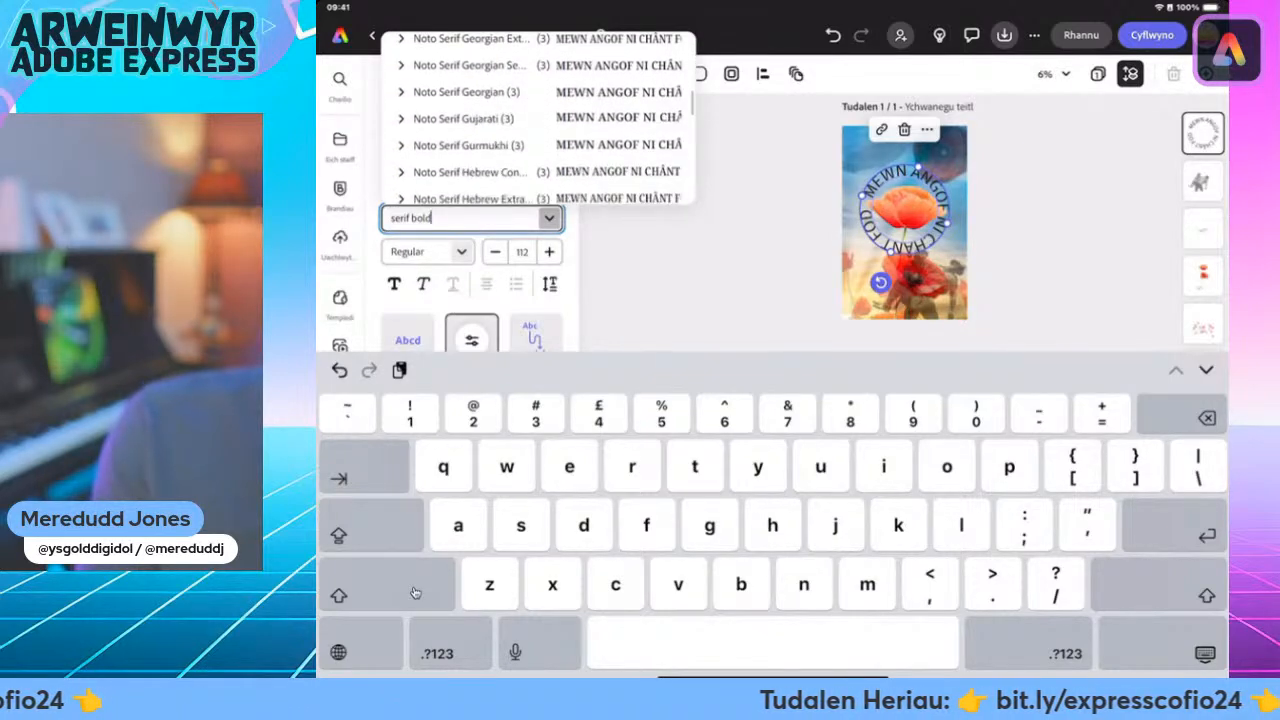
scroll(538, 120, down, 5)
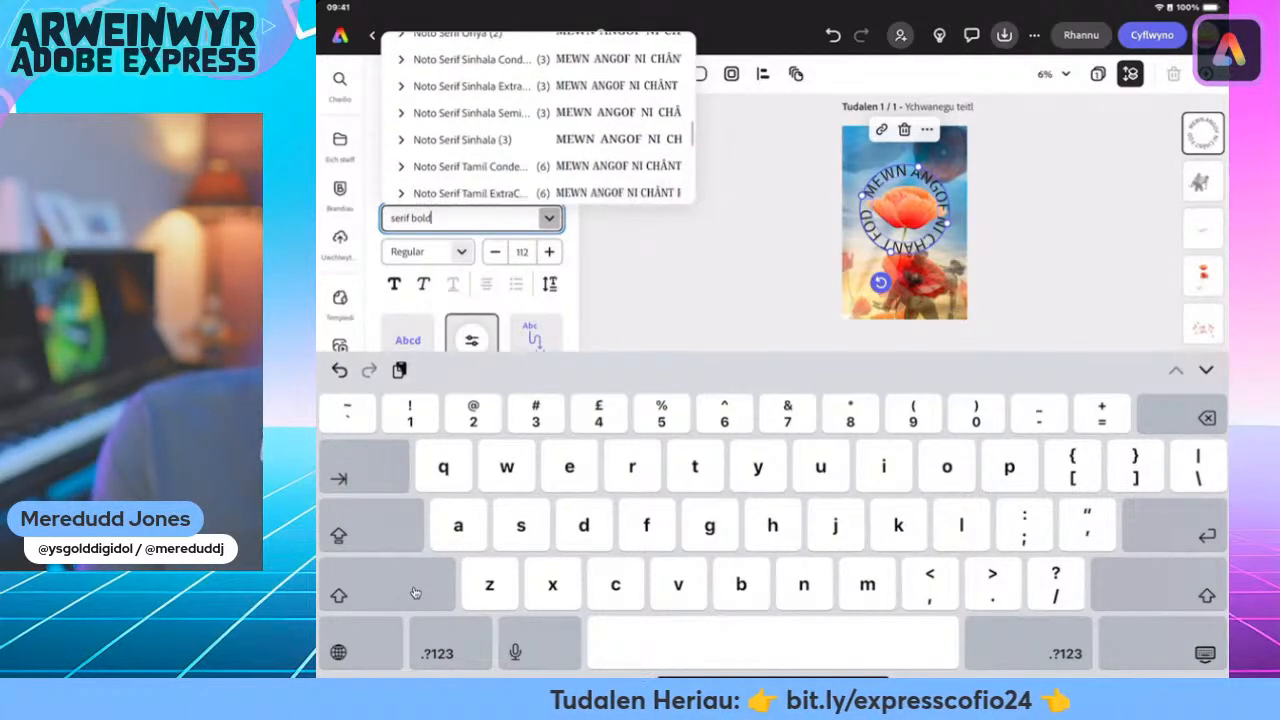
scroll(538, 120, up, 15)
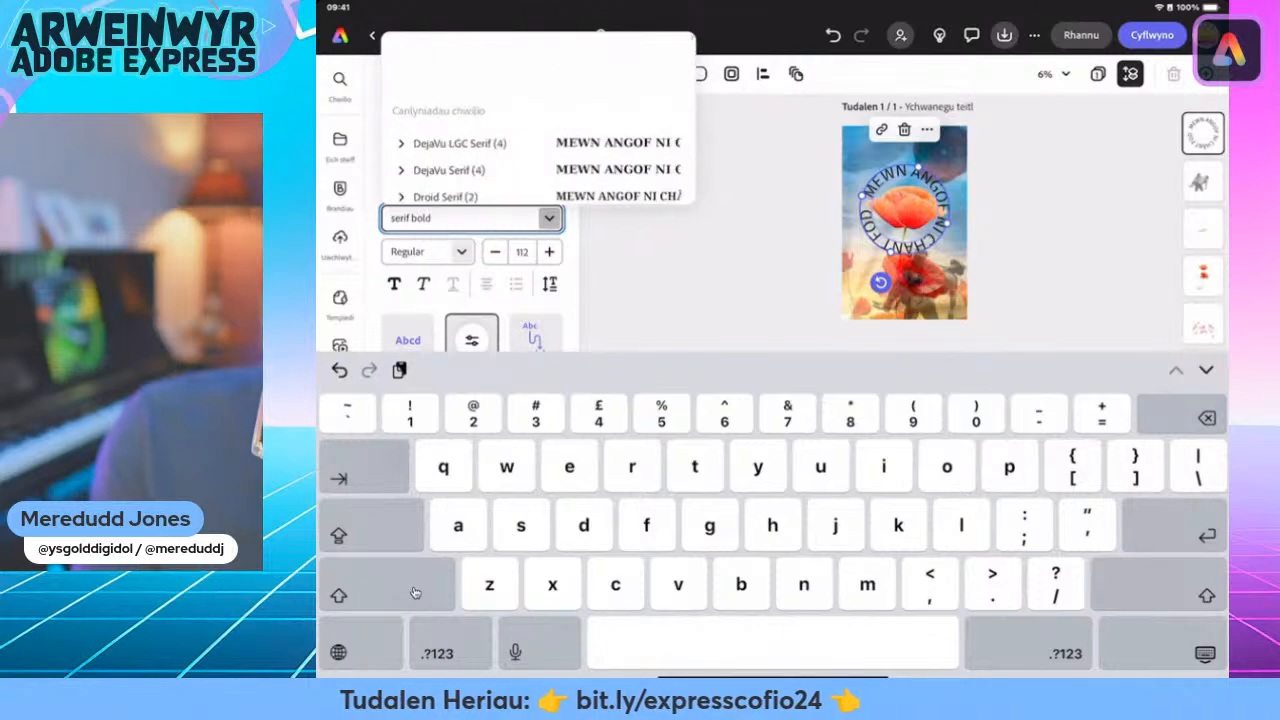
Set the circular slogan in DejaVu LGC Serif Bold and give it a custom white shadow
key(Return)
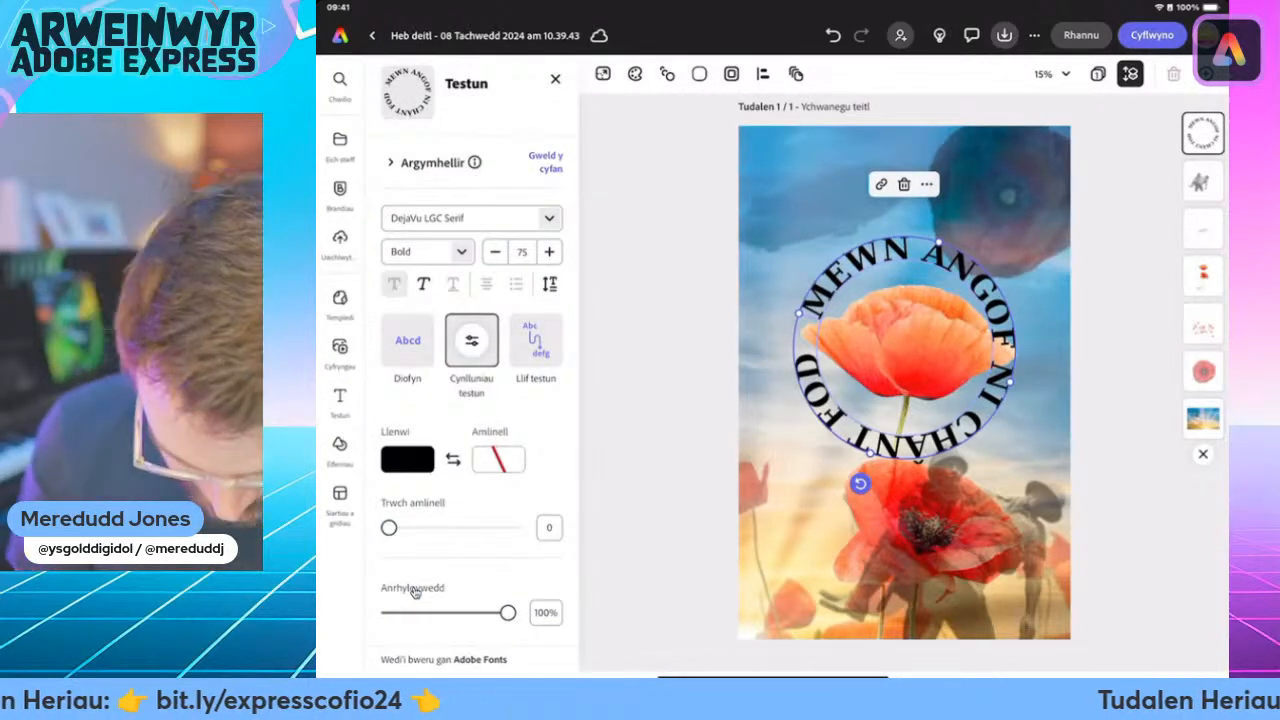
scroll(415, 592, down, 5)
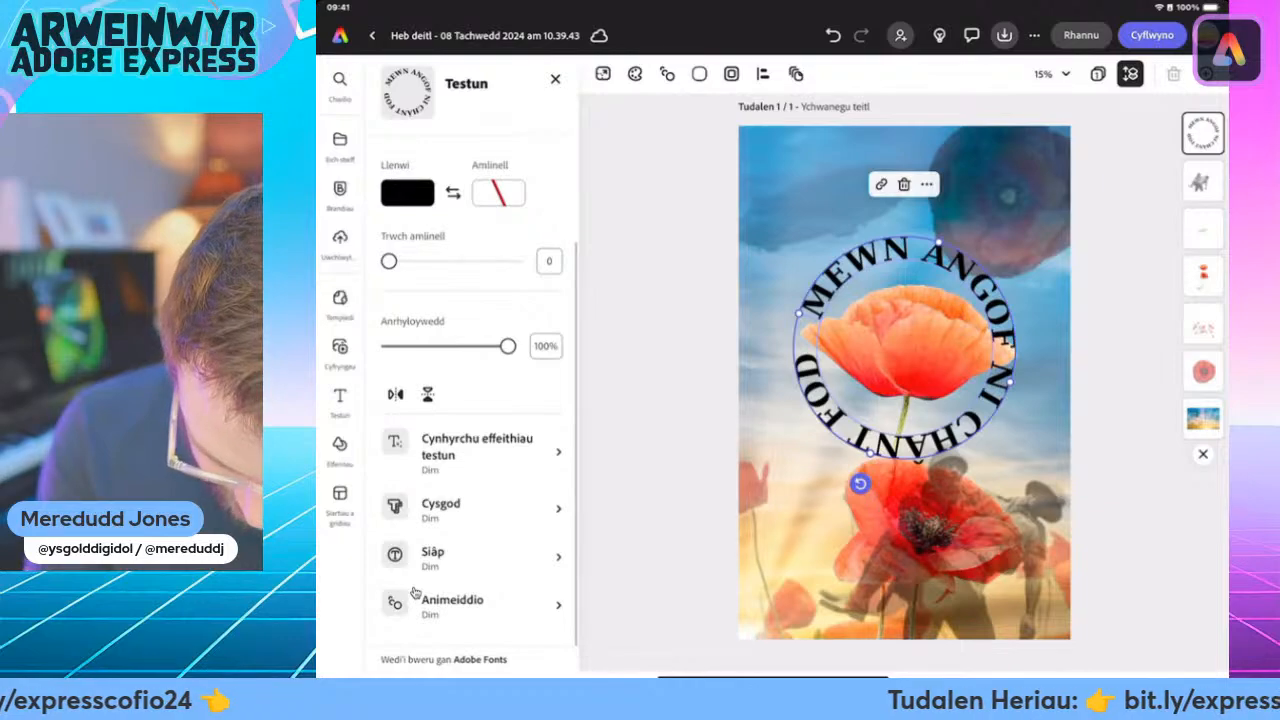
click(470, 508)
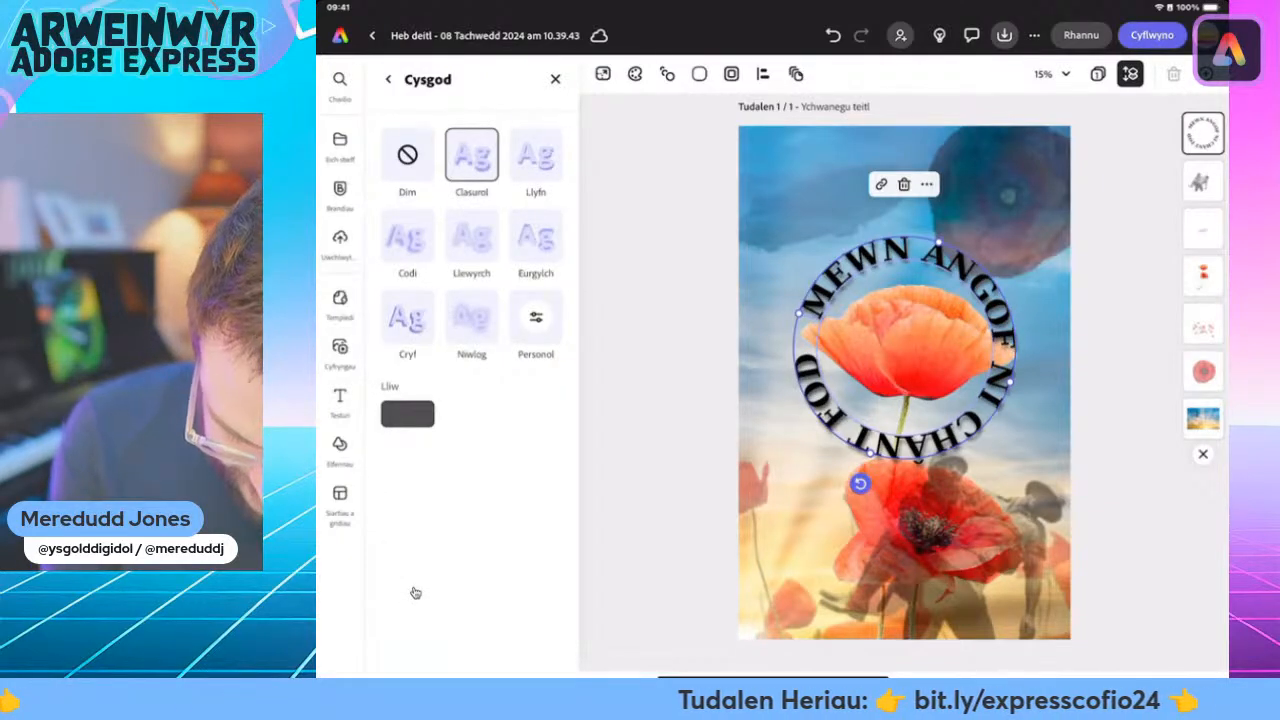
click(407, 413)
click(488, 378)
click(586, 298)
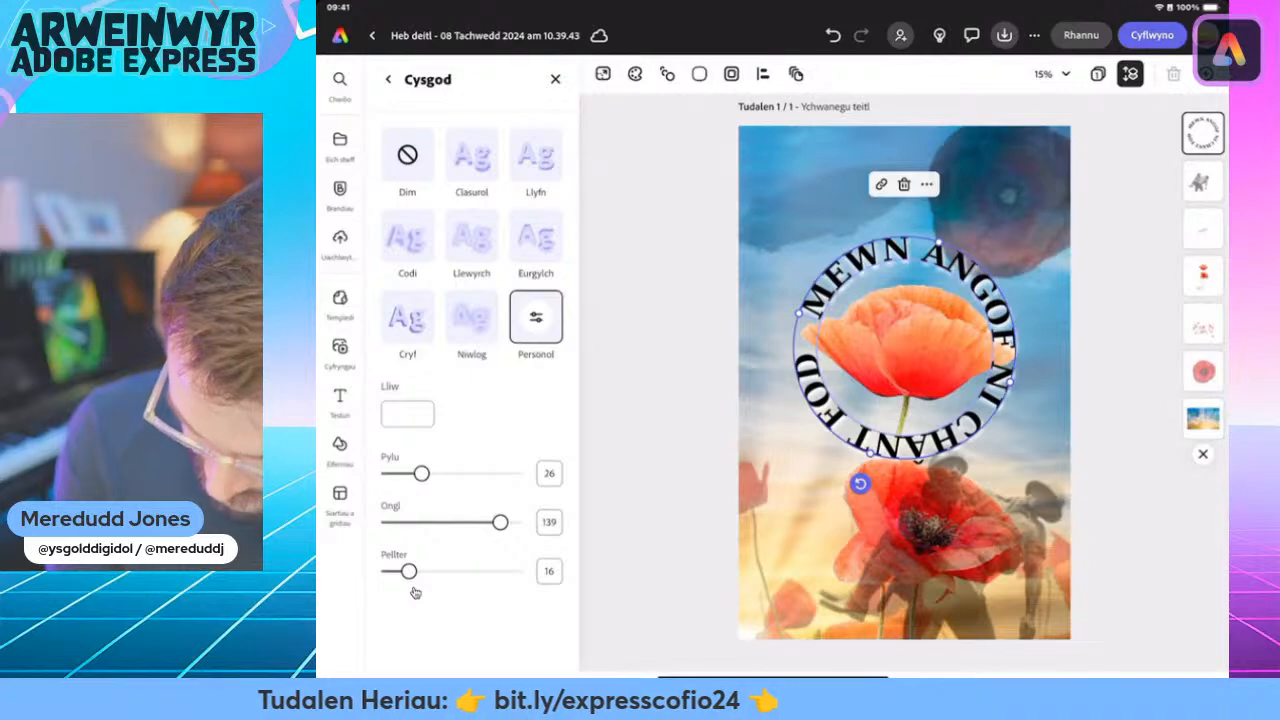
Adjust the slogan's shadow to a blur of 26, an angle of -180 and a distance of 15
drag(421, 473, 474, 473)
drag(502, 522, 389, 522)
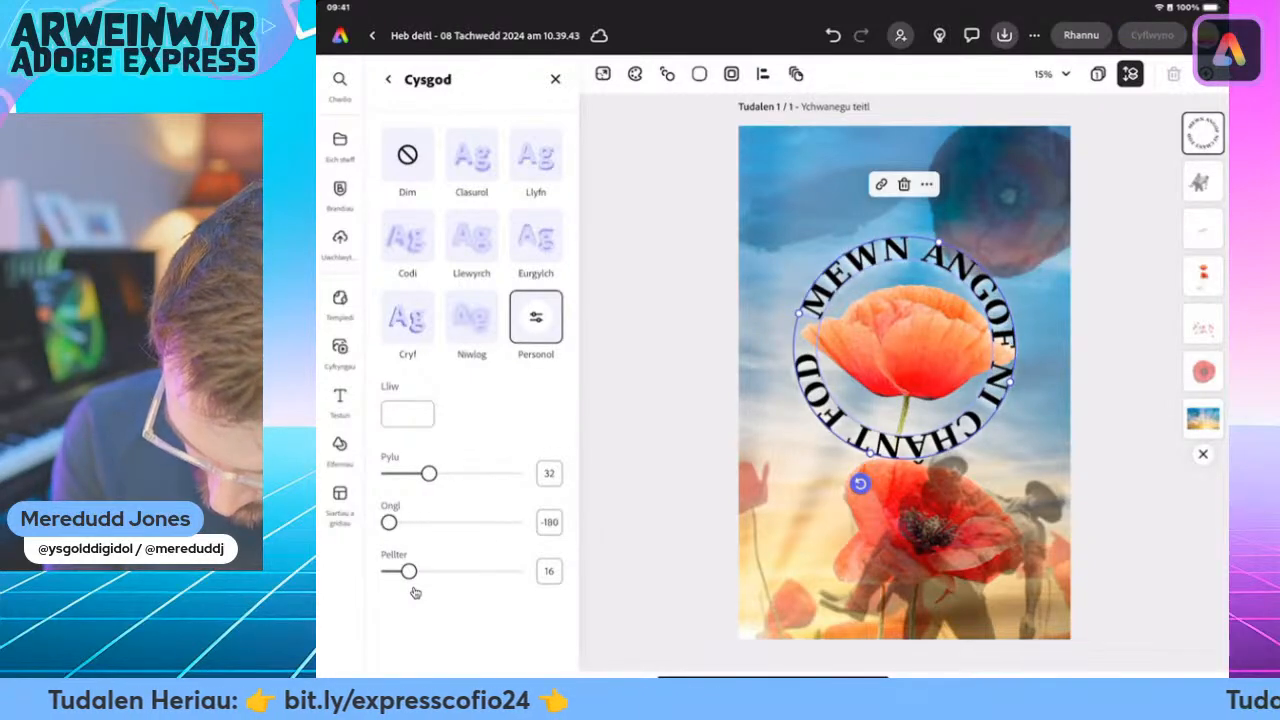
mouse_move(408, 571)
mouse_down()
mouse_move(458, 571)
mouse_move(421, 571)
mouse_up()
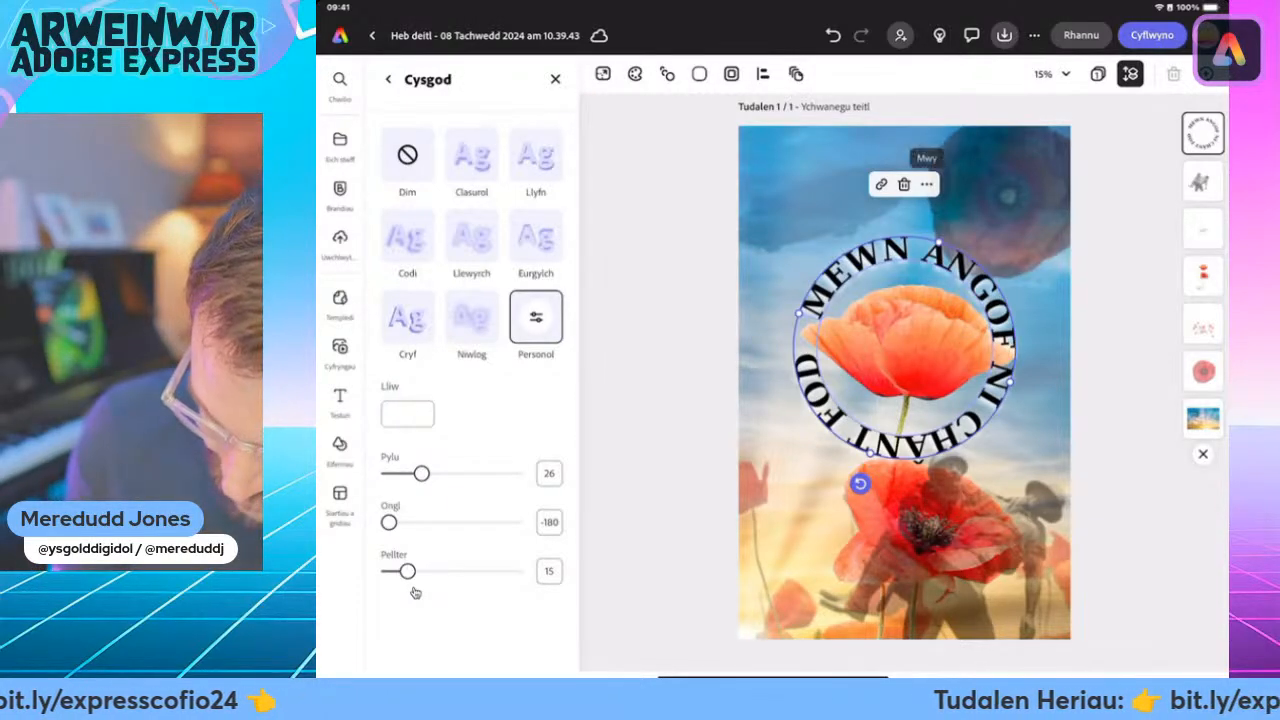
Duplicate the circular slogan as a straight text line over the lower poppy, and delete the surplus circular copy
click(926, 184)
click(955, 271)
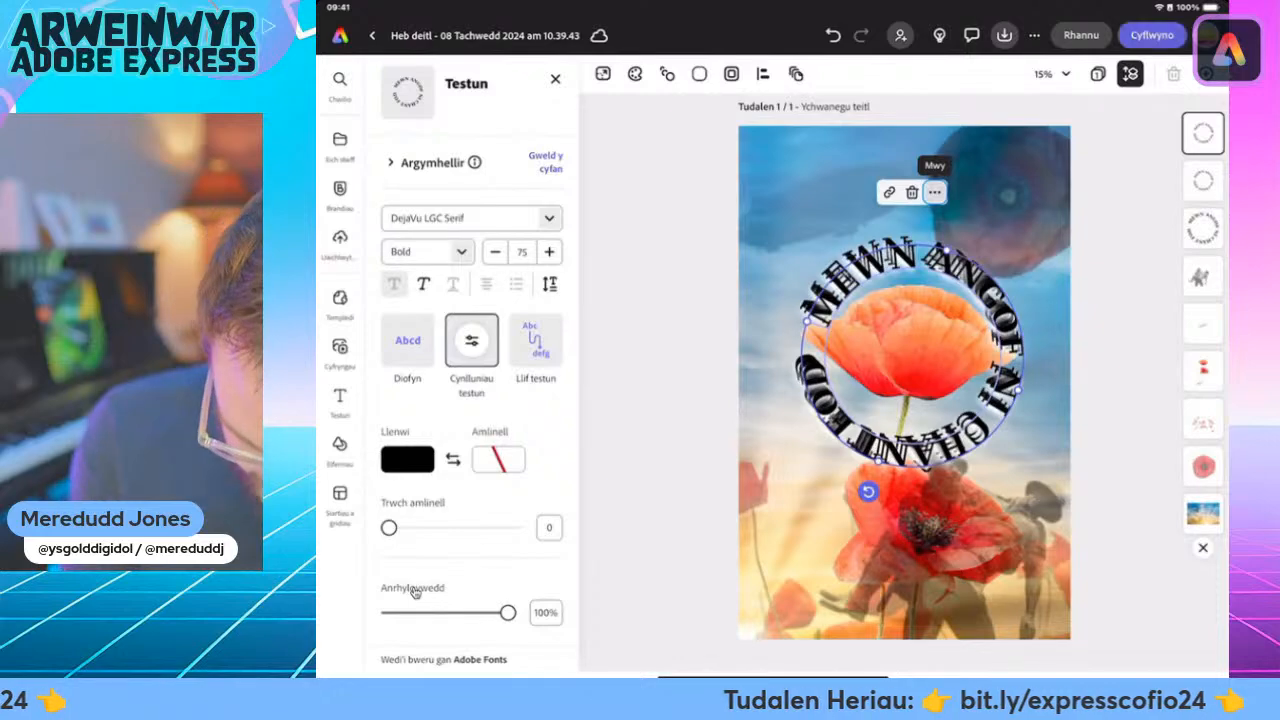
drag(910, 308, 881, 574)
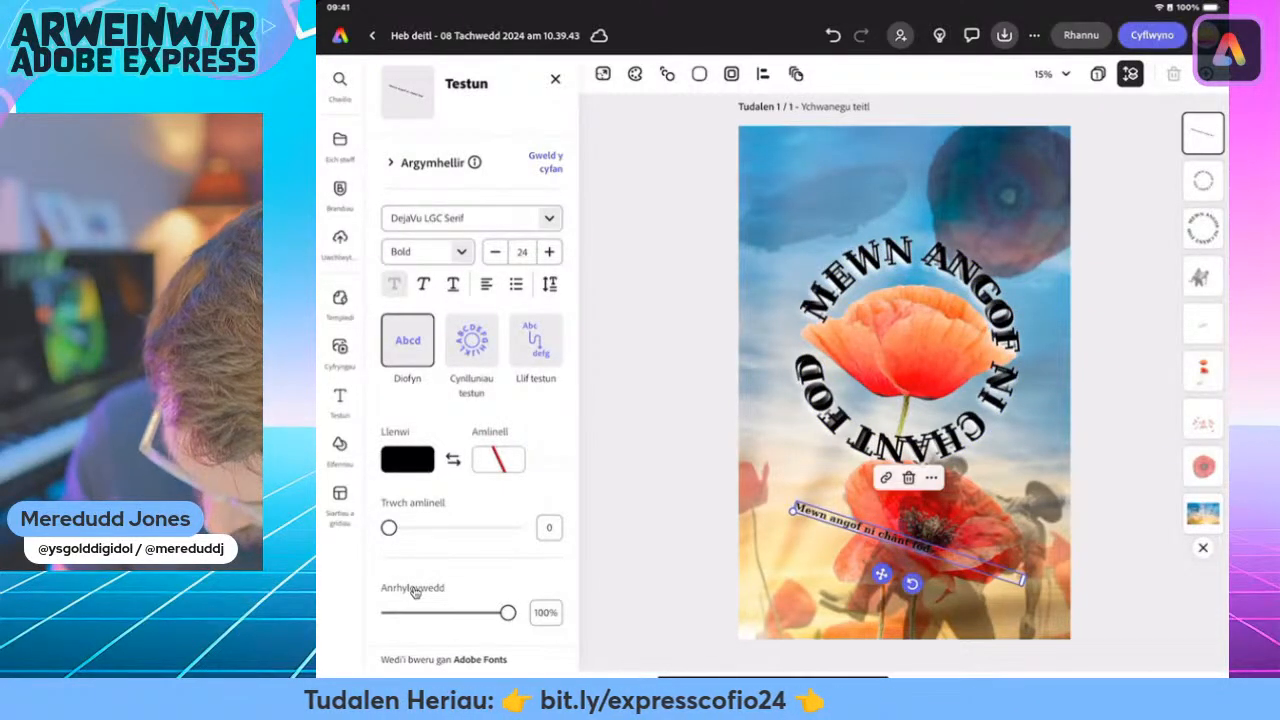
click(950, 262)
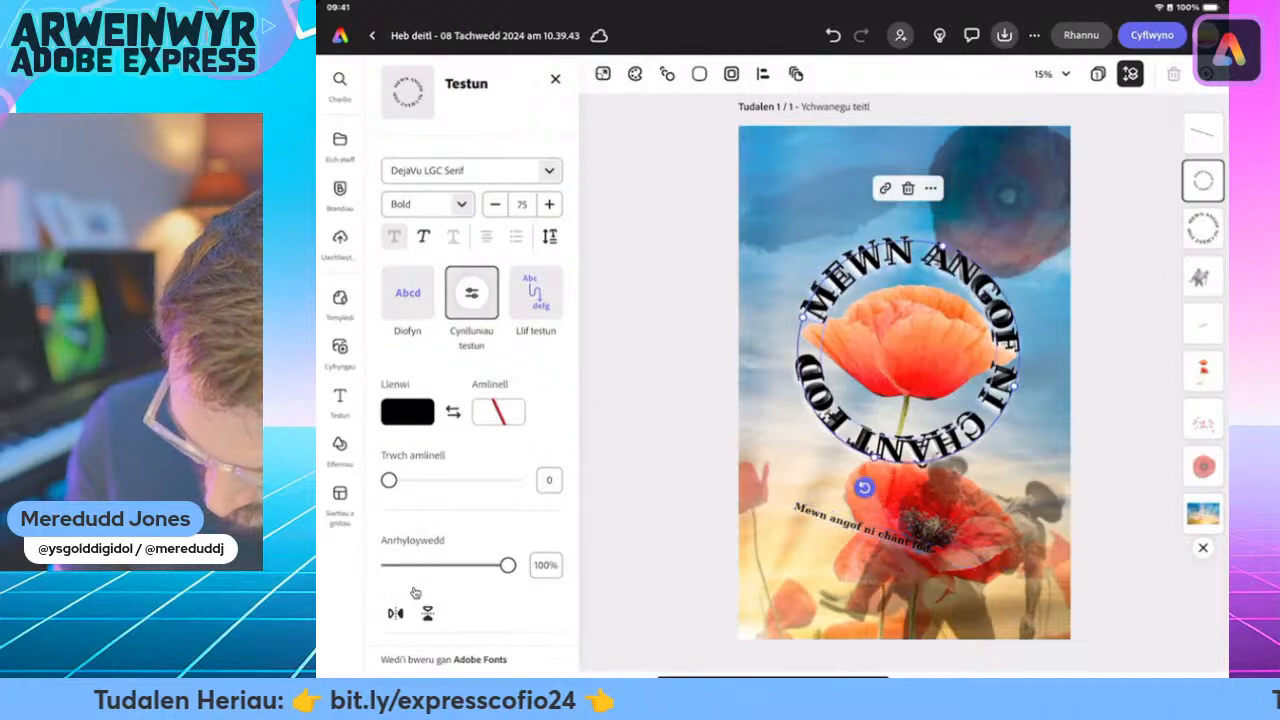
click(917, 186)
Rotate the straight text line until it is level and enlarge it to size 36
click(862, 528)
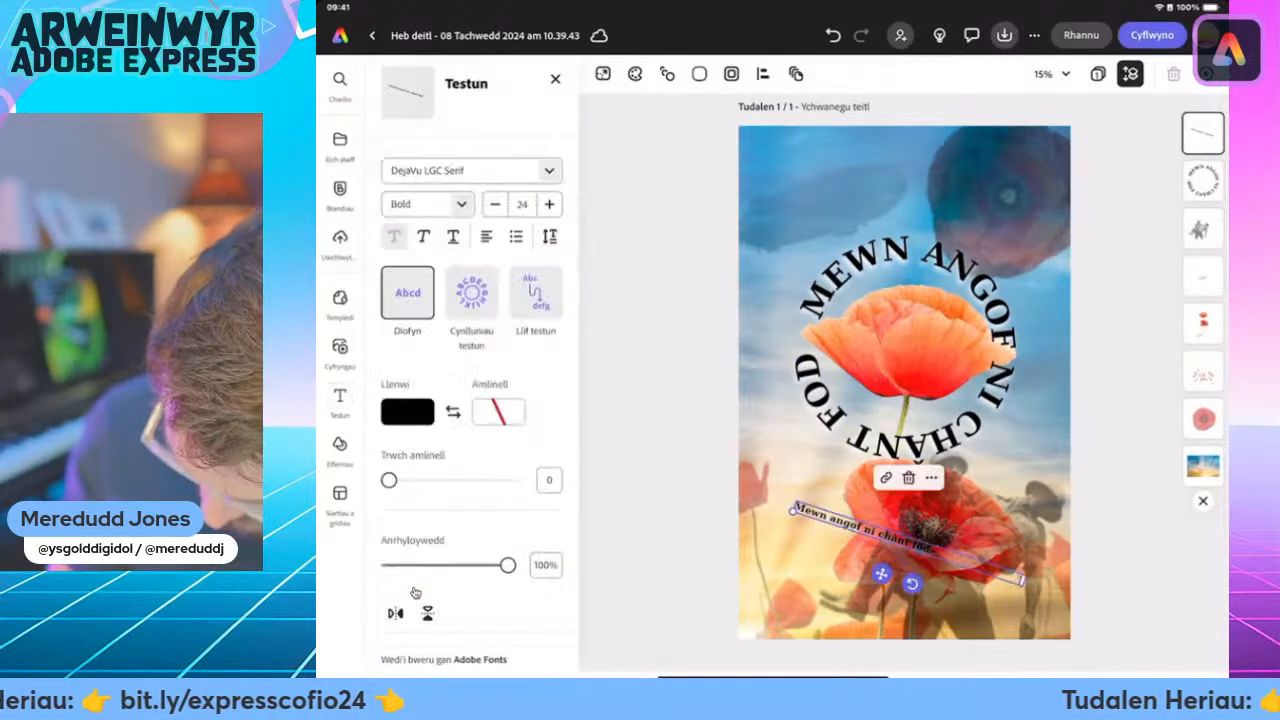
drag(912, 583, 924, 580)
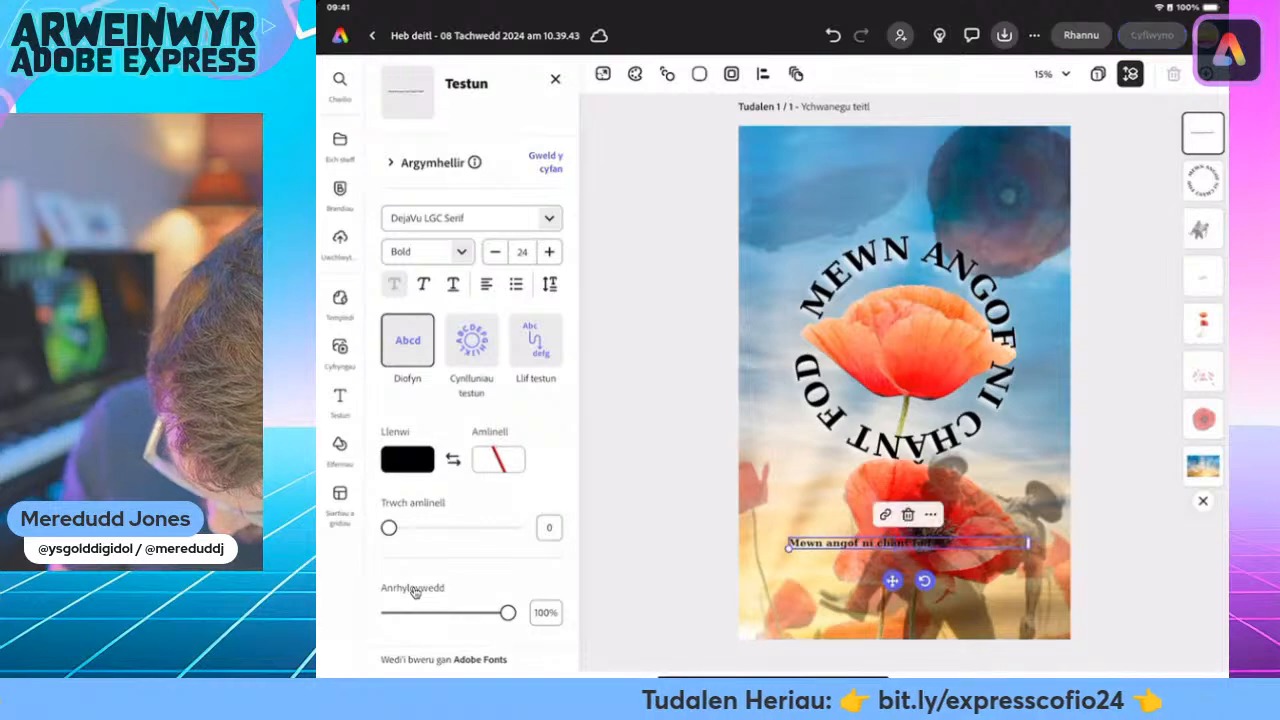
drag(788, 548, 674, 553)
drag(1036, 546, 900, 546)
drag(810, 545, 919, 505)
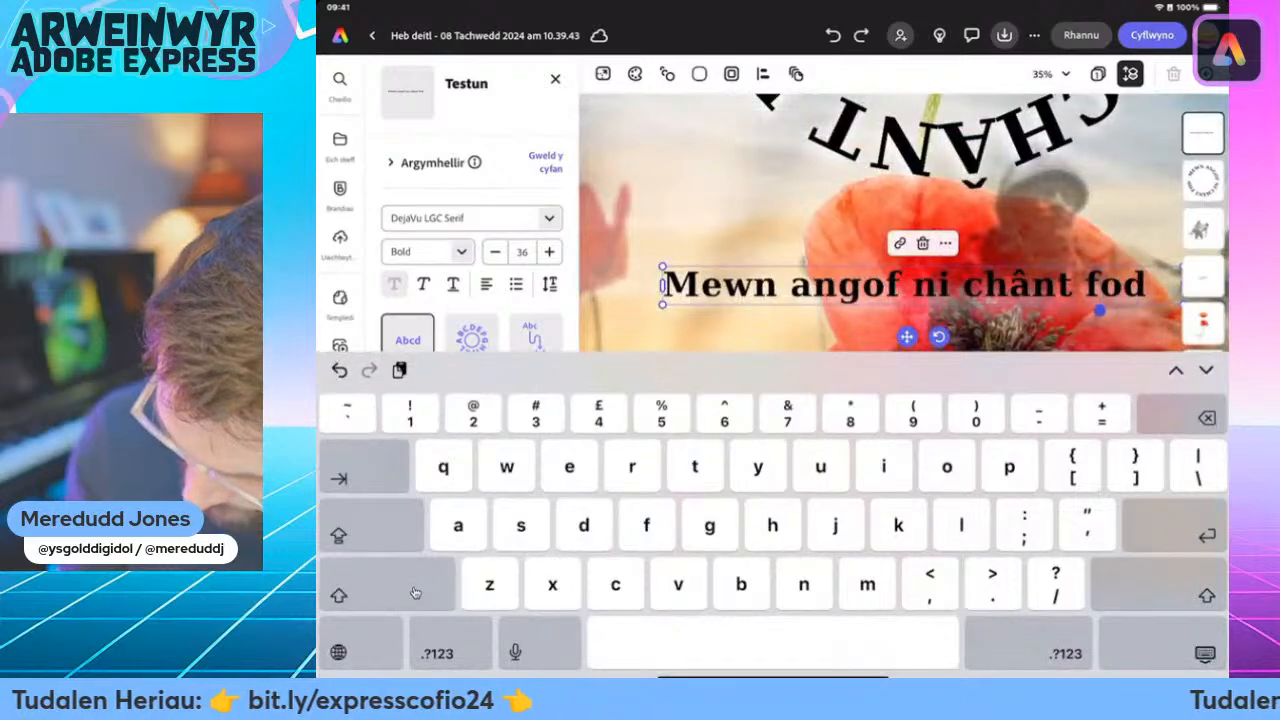
Replace the straight line's wording with "Sul y Cofio" and "2024" on two right-aligned lines
click(1009, 285)
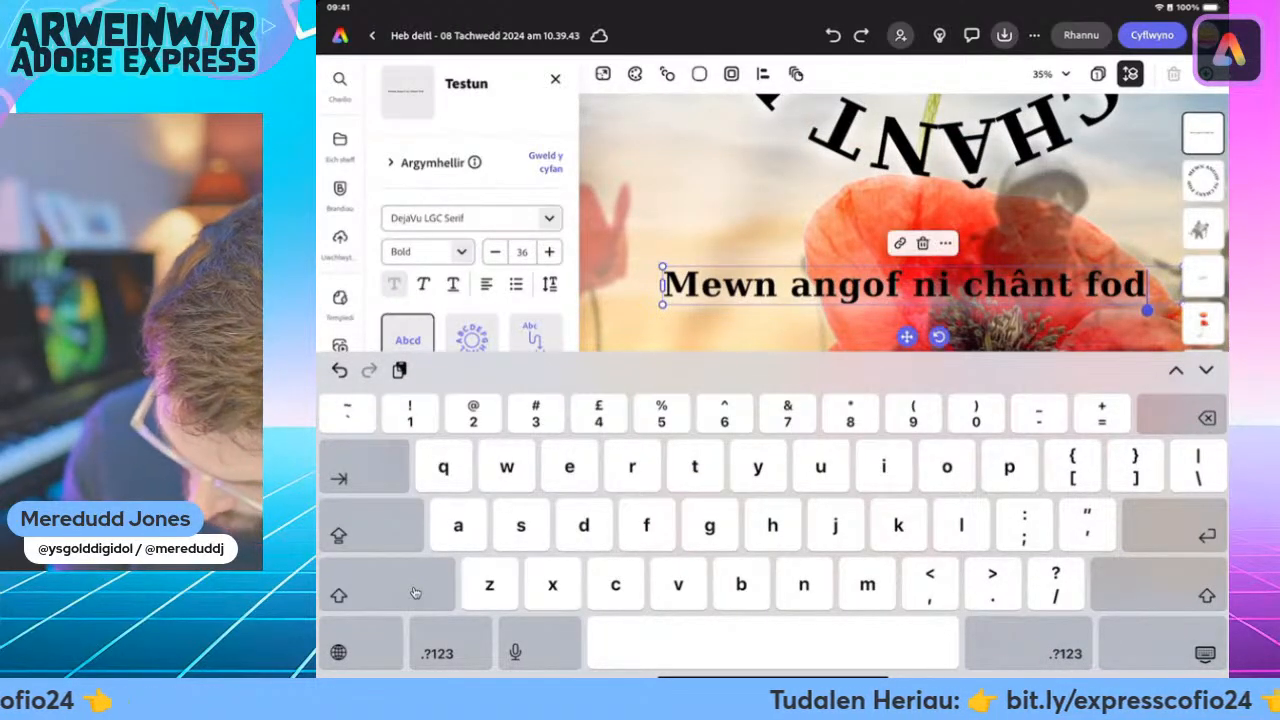
key(BackSpace)
key(BackSpace)
key(BackSpace)
key(BackSpace)
key(BackSpace)
key(BackSpace)
key(BackSpace)
key(BackSpace)
key(BackSpace)
key(BackSpace)
key(BackSpace)
key(BackSpace)
key(BackSpace)
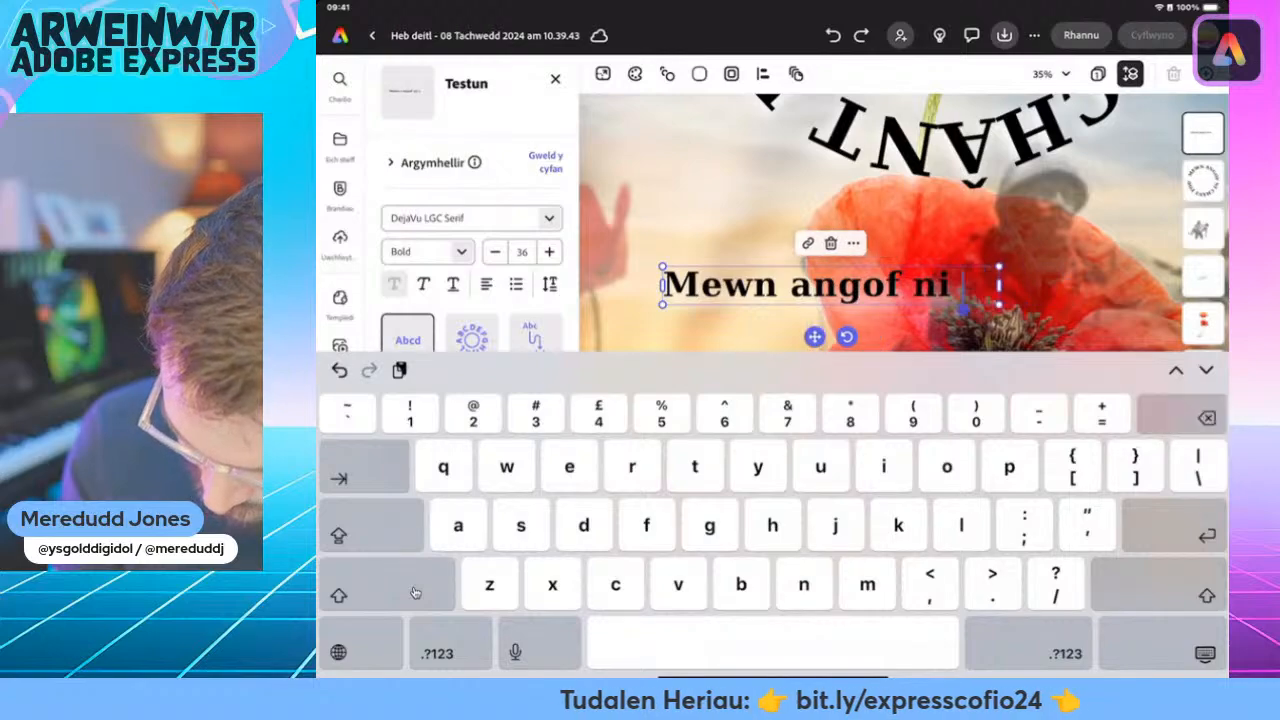
key(BackSpace)
key(BackSpace)
key(BackSpace)
key(BackSpace)
key(BackSpace)
key(BackSpace)
key(BackSpace)
key(BackSpace)
key(BackSpace)
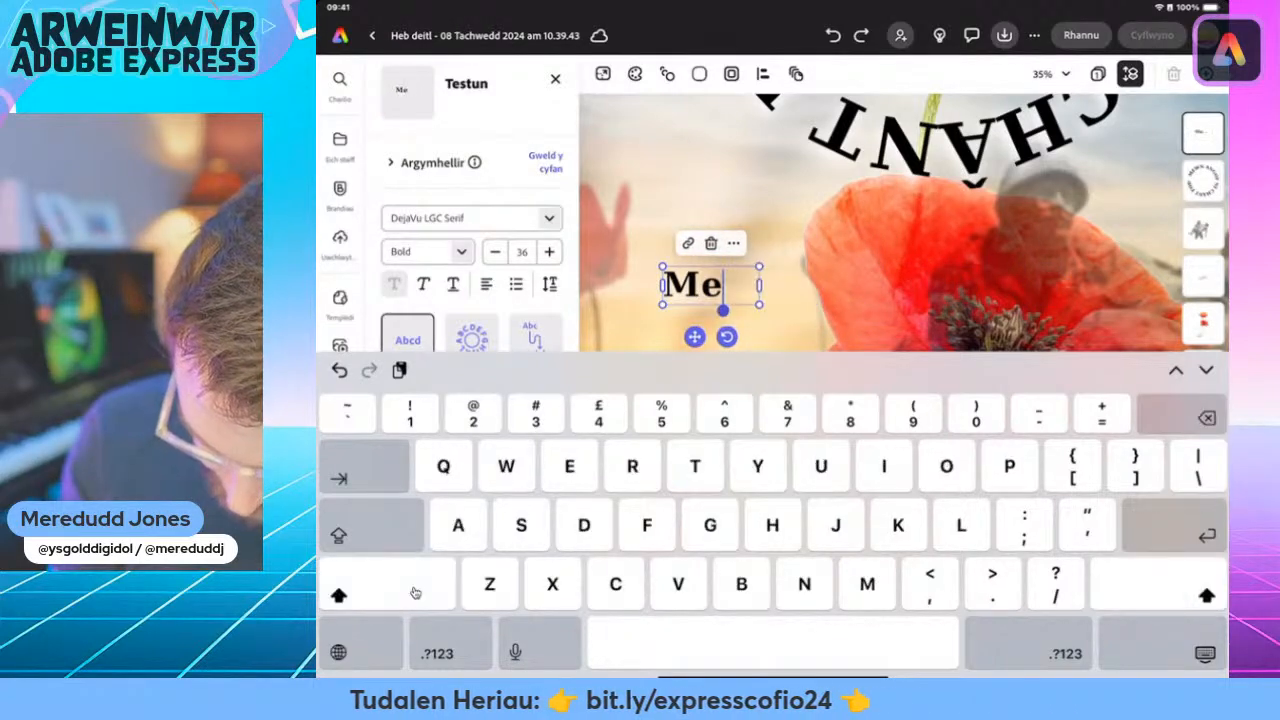
key(BackSpace)
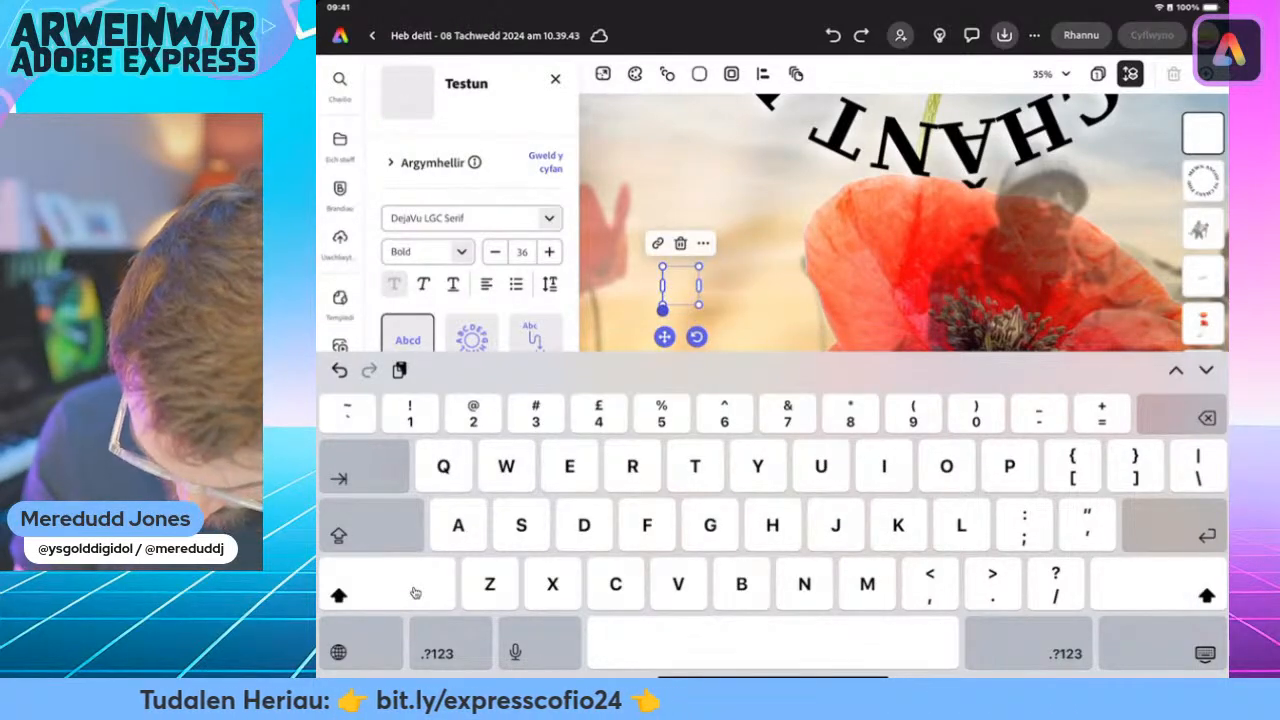
text(Sul y )
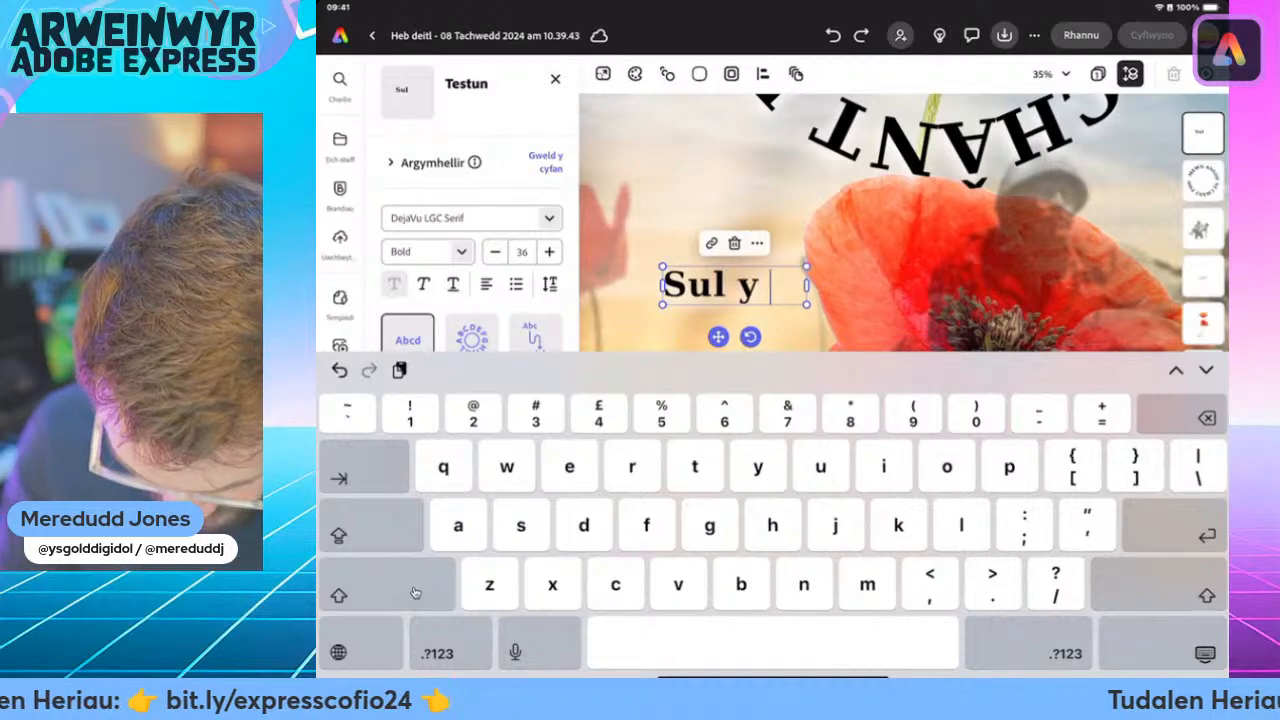
text(Co)
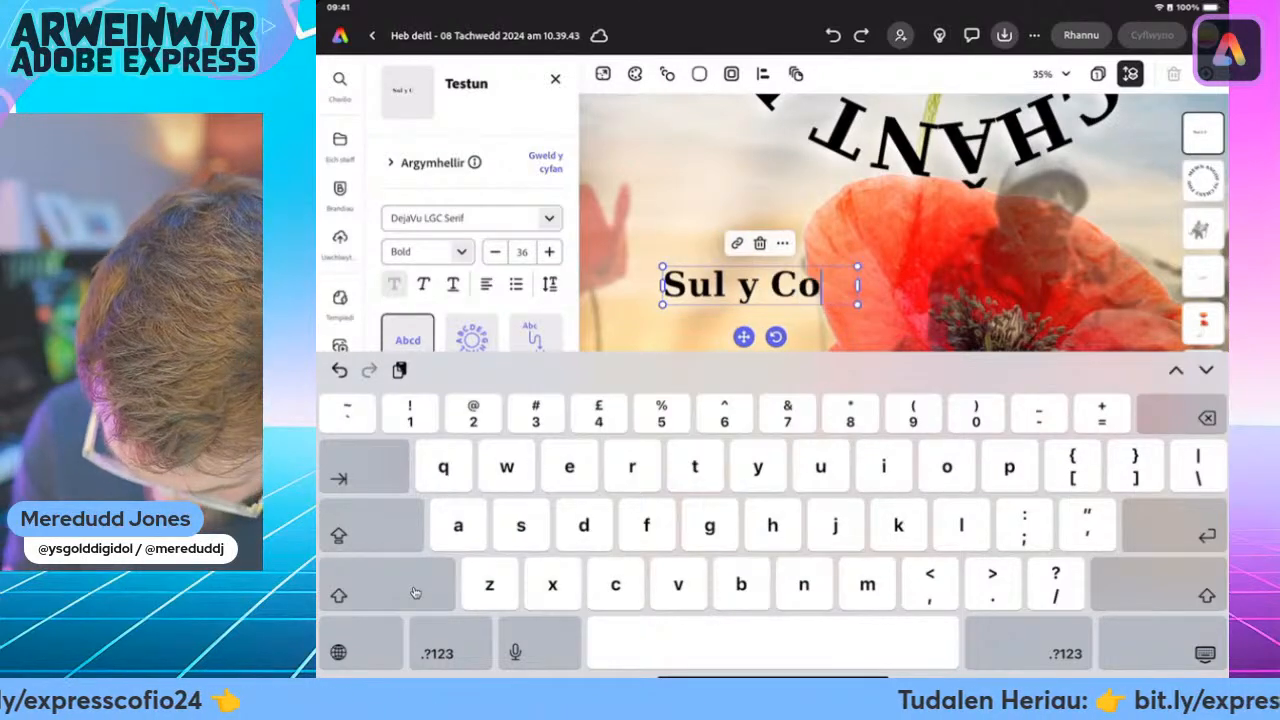
text(fio)
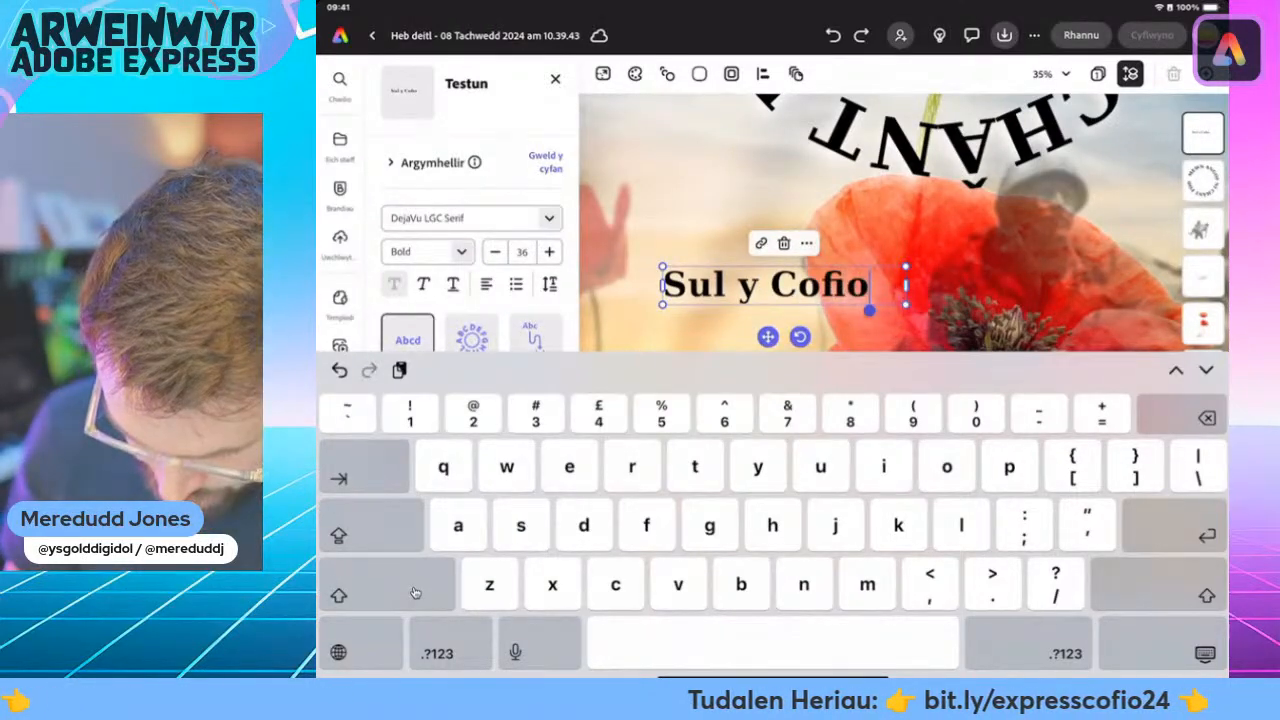
key(Return)
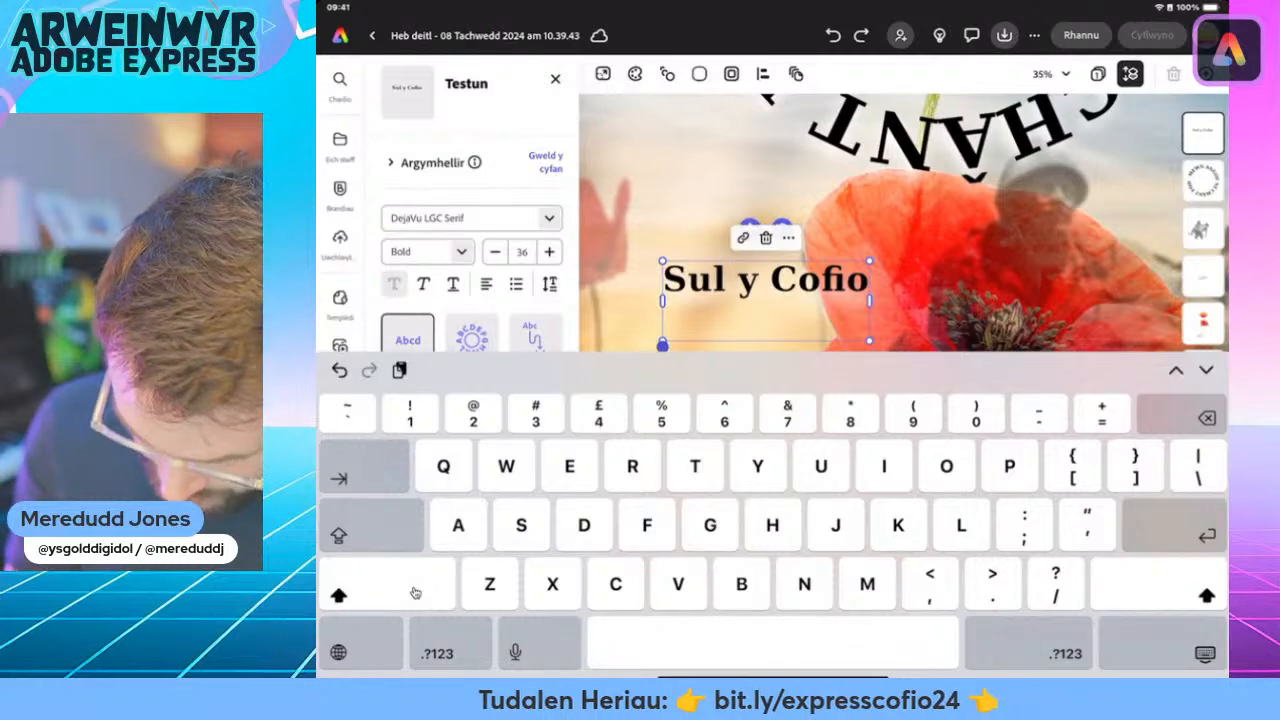
text(2024)
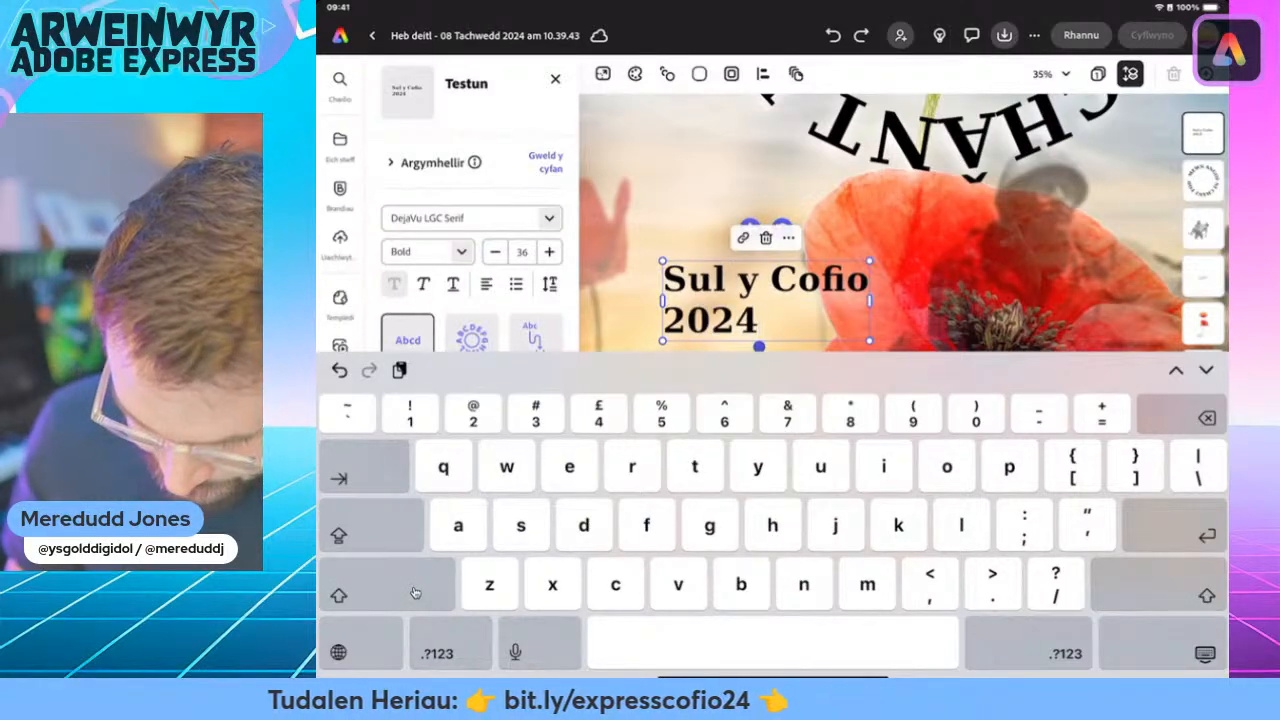
key(Escape)
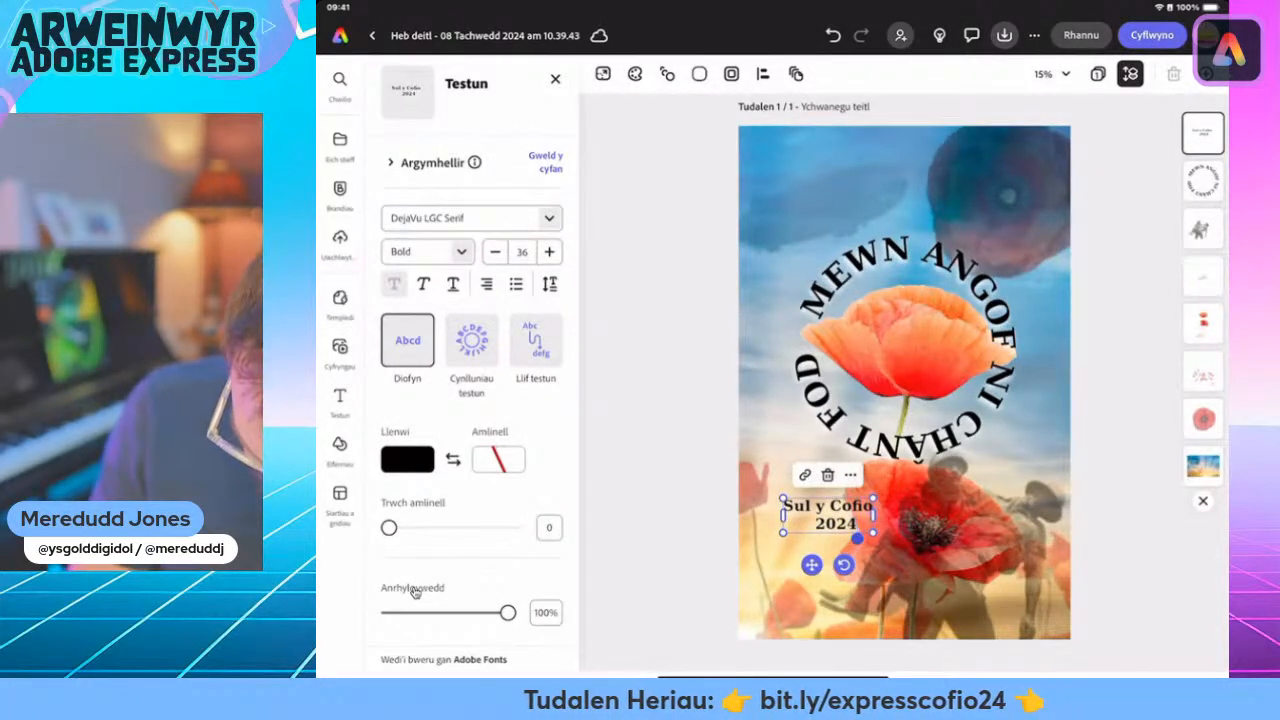
Enlarge the "Sul y Cofio 2024" text to size 61
click(836, 523)
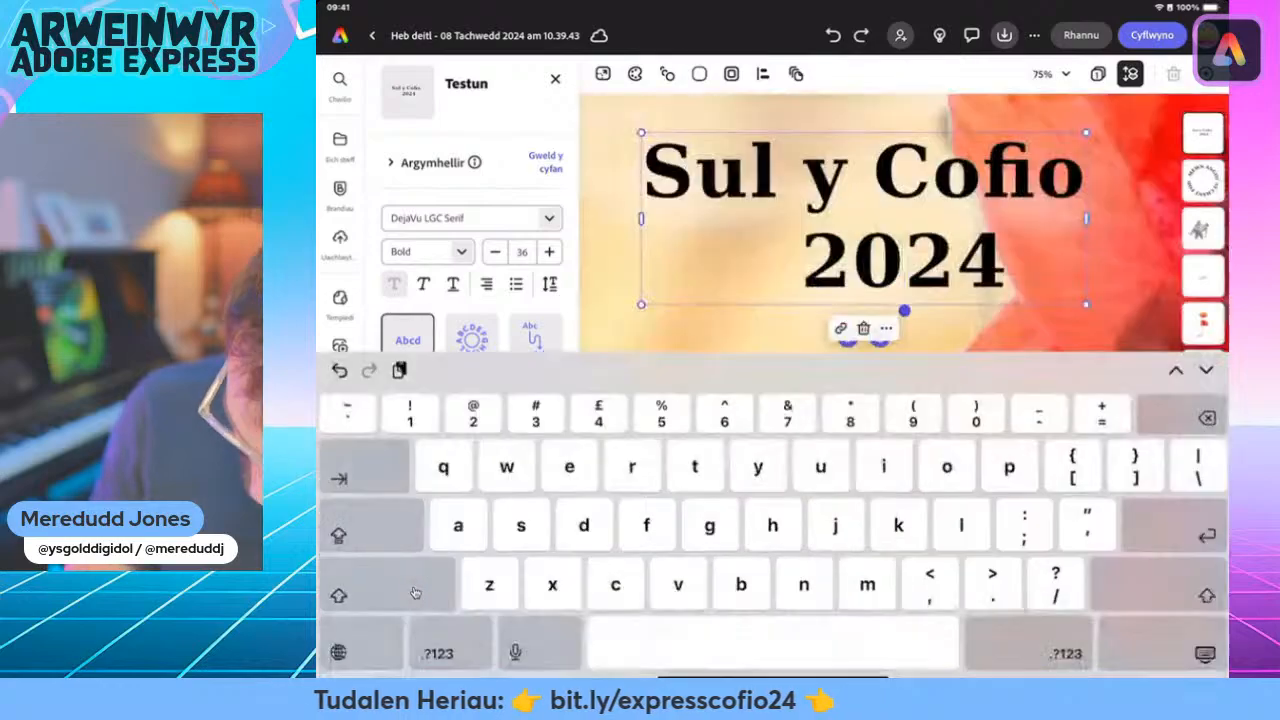
click(1205, 654)
drag(880, 541, 944, 566)
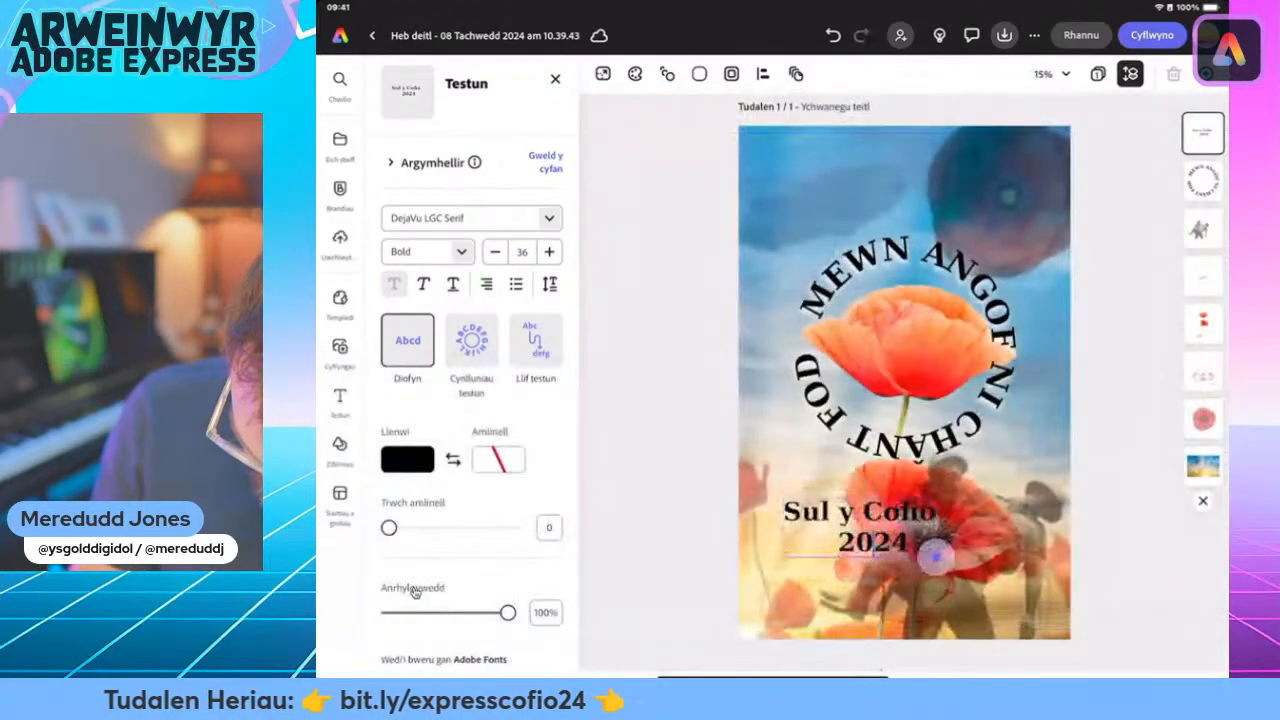
key(Escape)
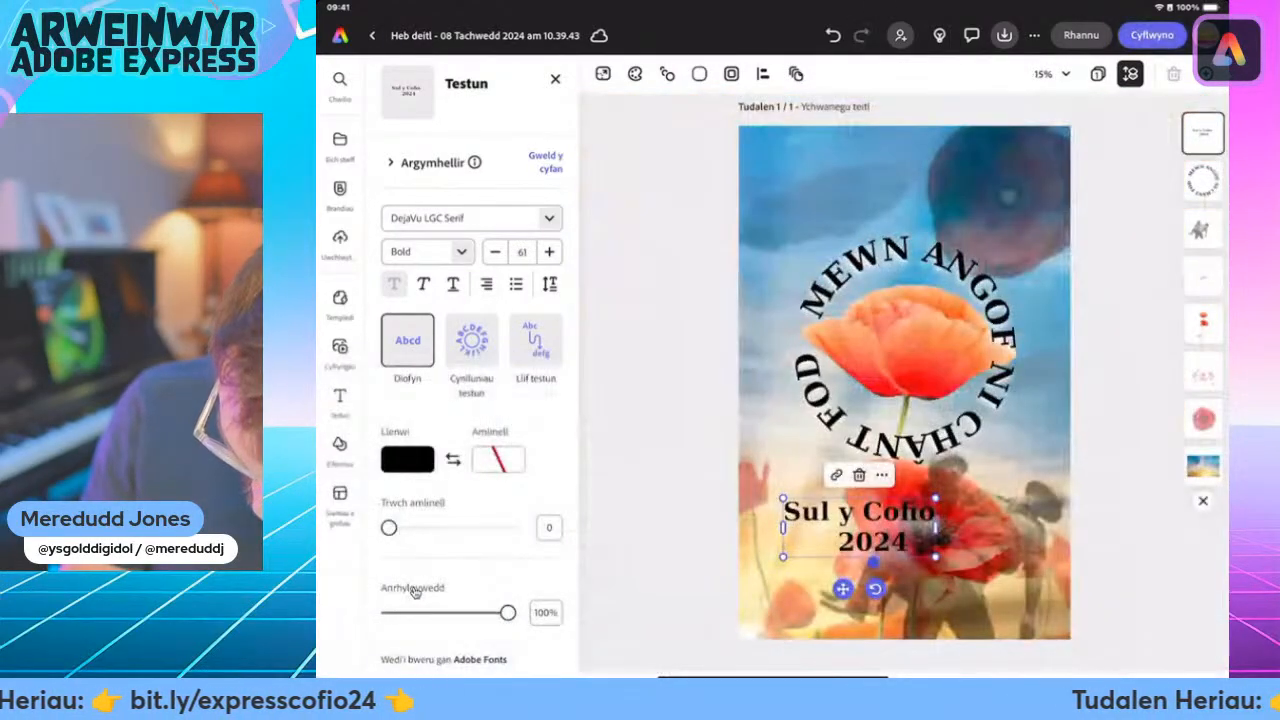
key(Escape)
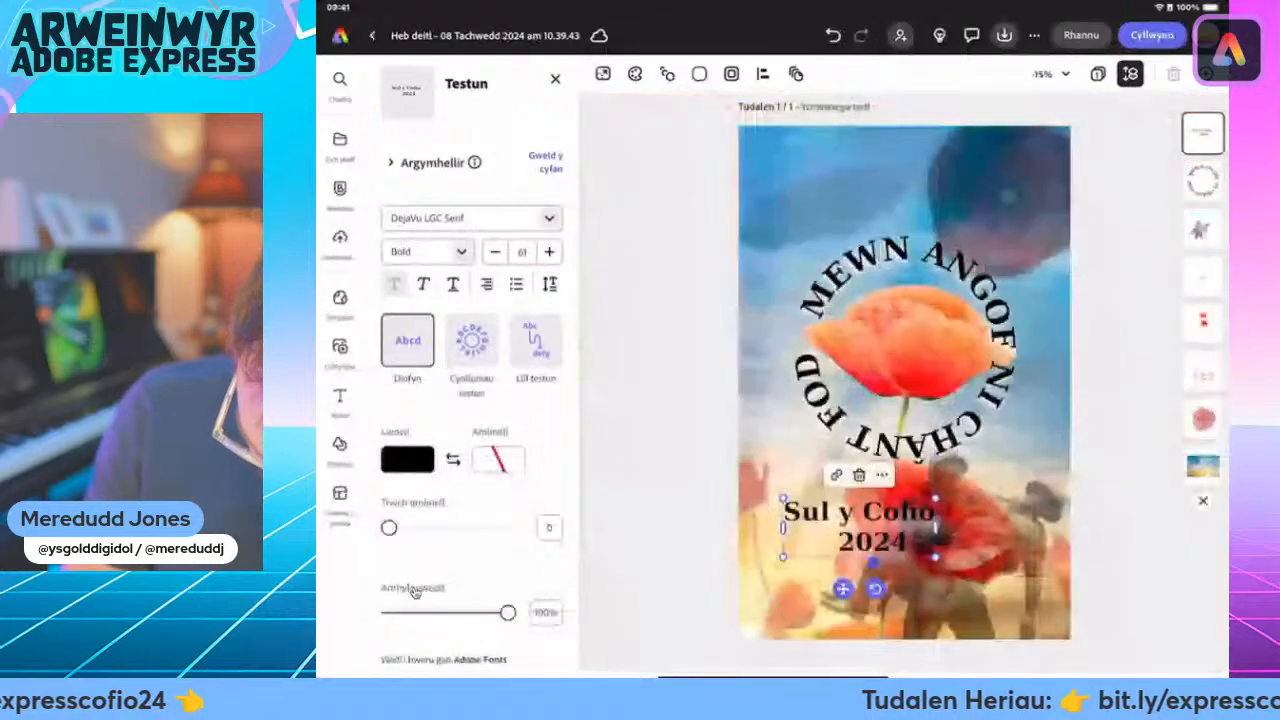
Move the "Sul y Cofio 2024" text into the page's lower right corner and shrink it to fit beside the poppy stems
drag(859, 527, 735, 403)
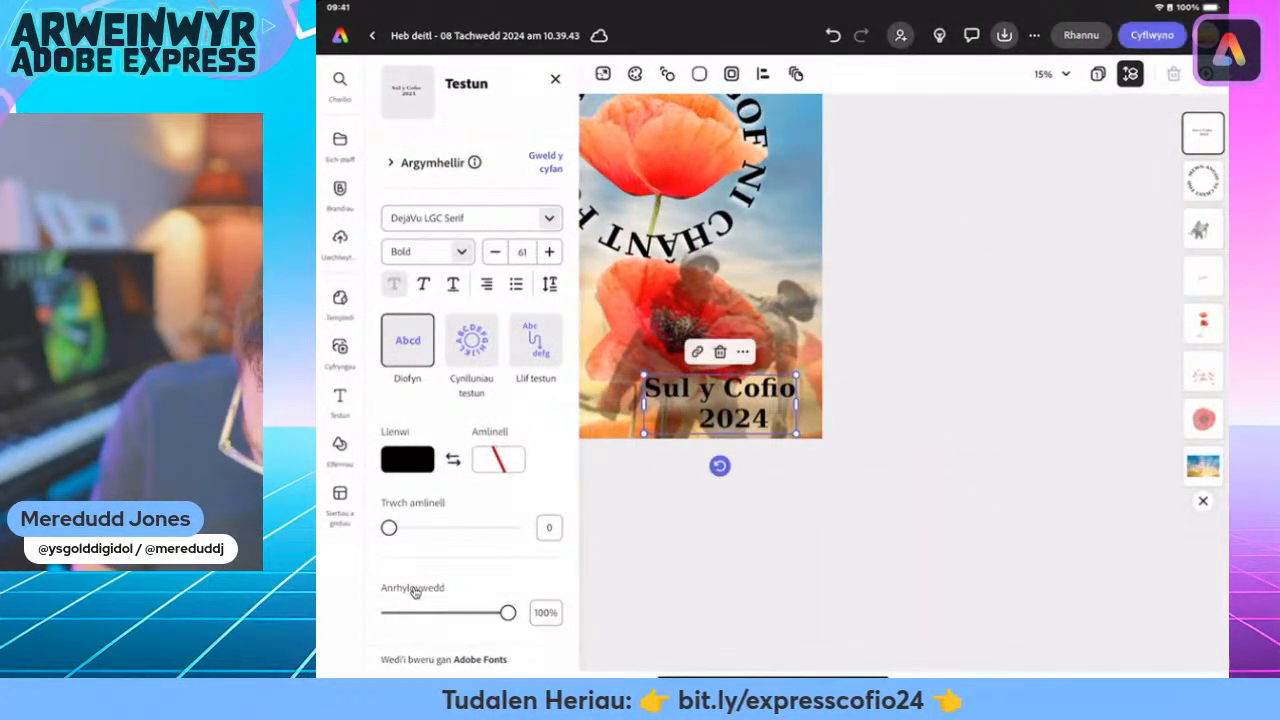
drag(644, 375, 756, 409)
key(Escape)
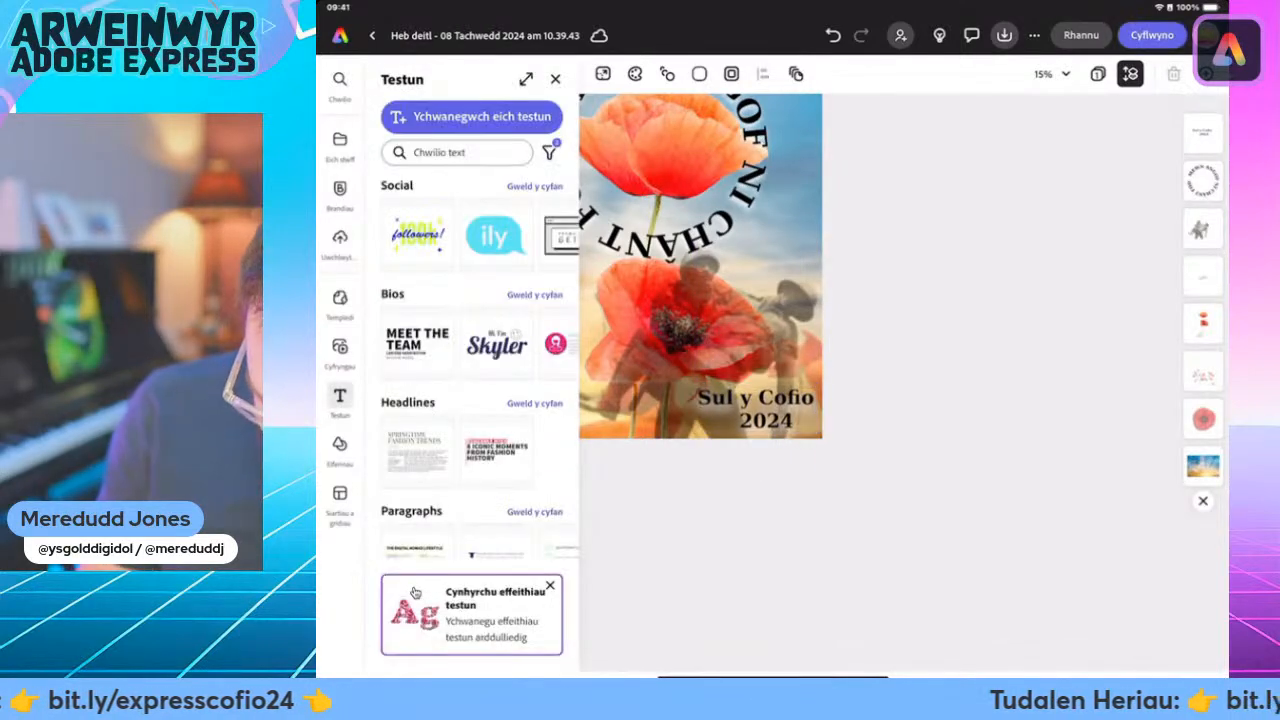
scroll(700, 275, down, 3)
scroll(680, 328, left, 1)
scroll(680, 328, right, 1)
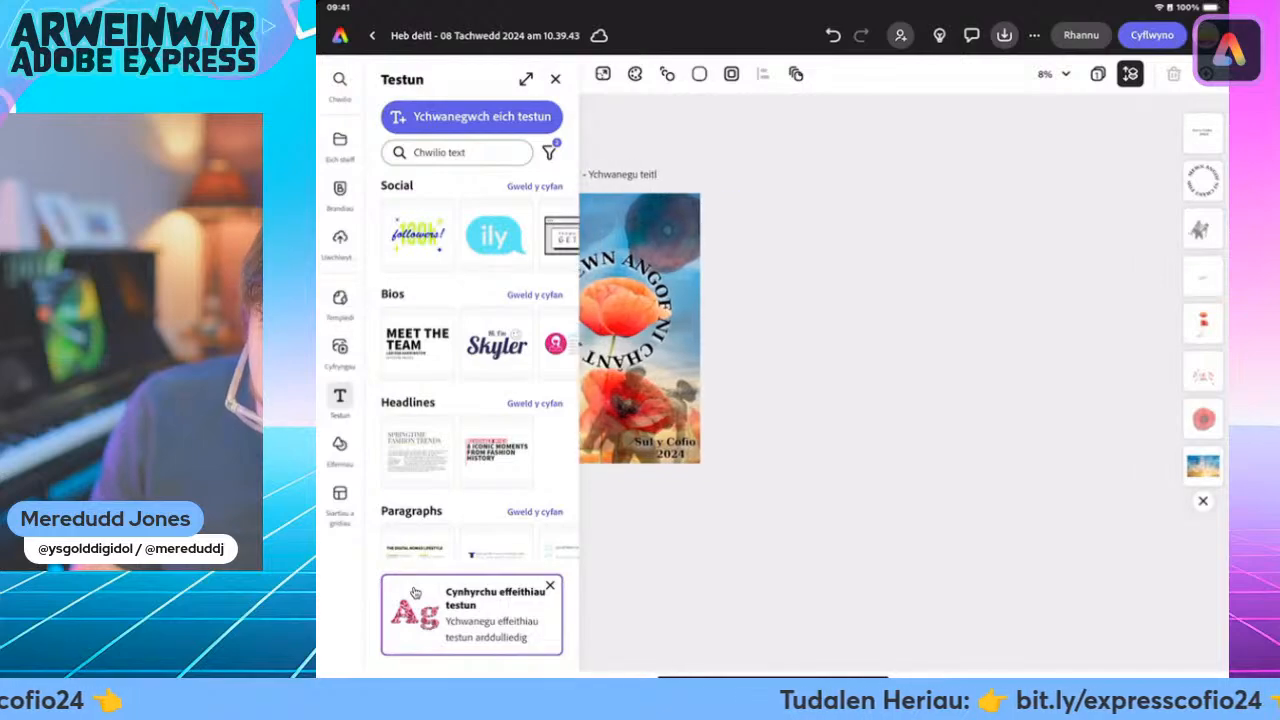
key(Escape)
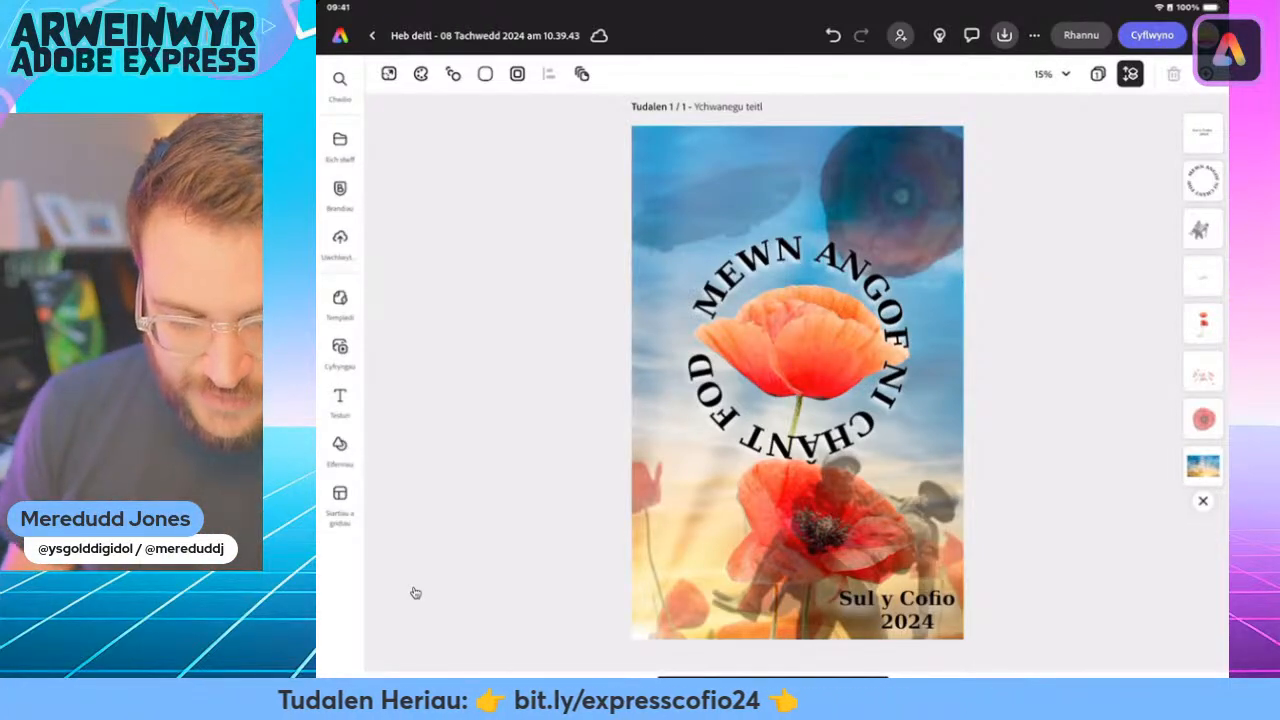
Rename the document as "Poster sul y Cofio Tach24"
click(484, 35)
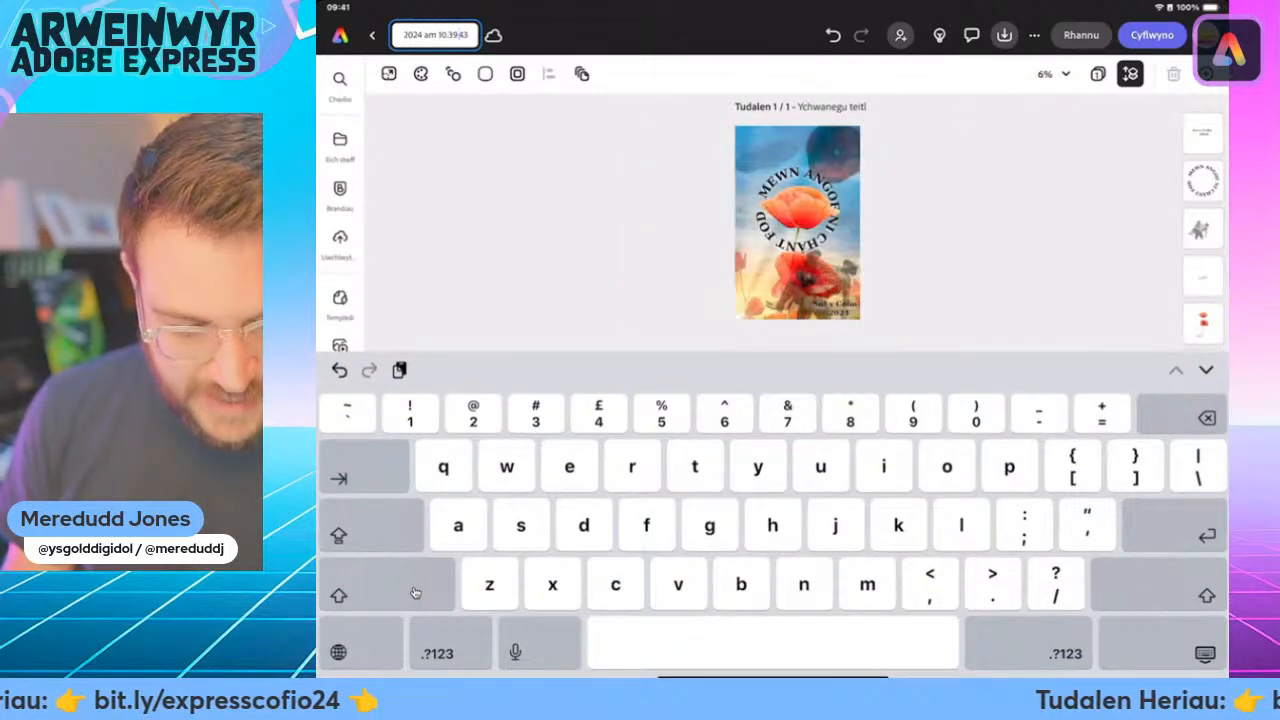
key(BackSpace)
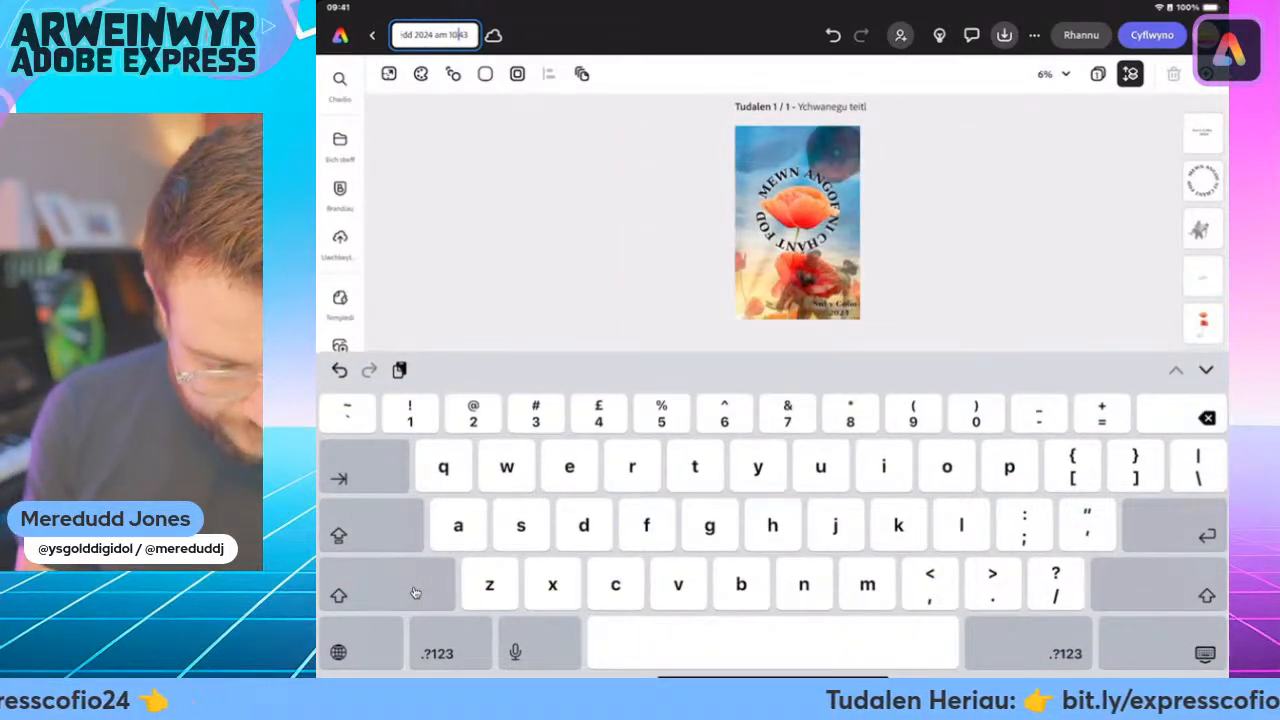
key(BackSpace)
key(BackSpace)
key(BackSpace)
key(BackSpace)
key(BackSpace)
key(BackSpace)
key(BackSpace)
key(BackSpace)
key(BackSpace)
key(BackSpace)
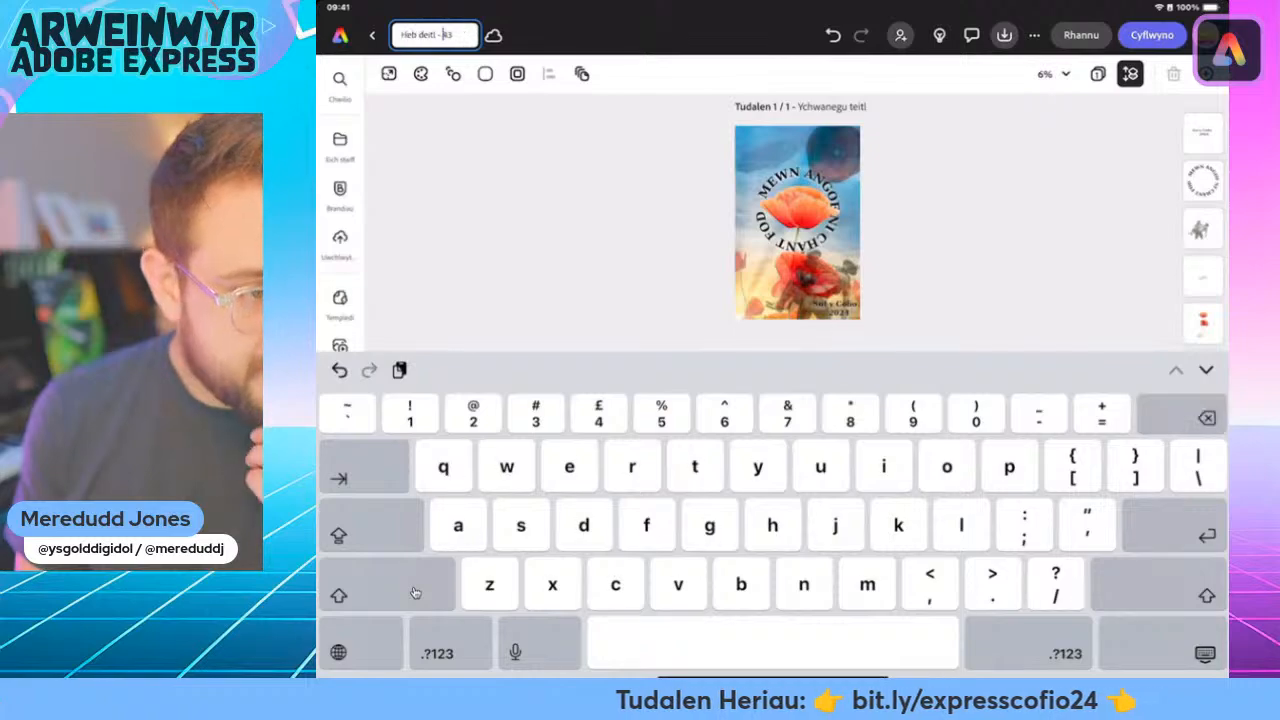
click(415, 593)
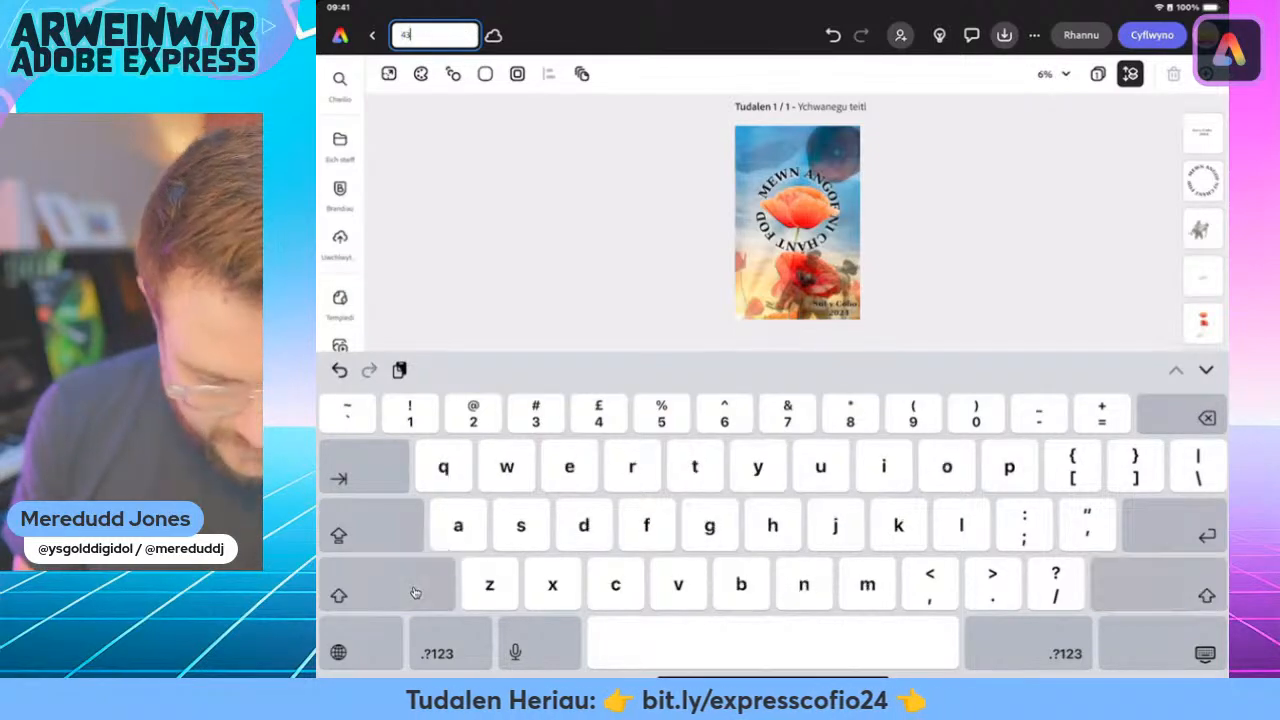
key(BackSpace)
key(BackSpace)
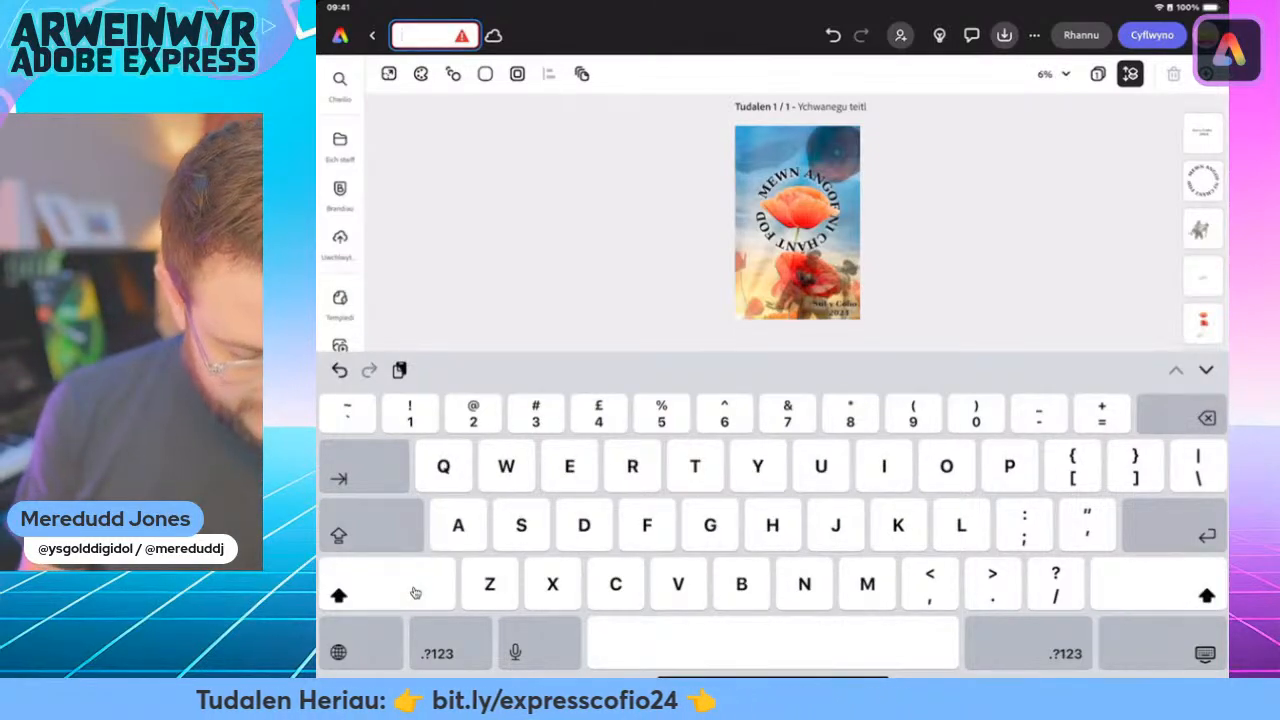
text(Poste)
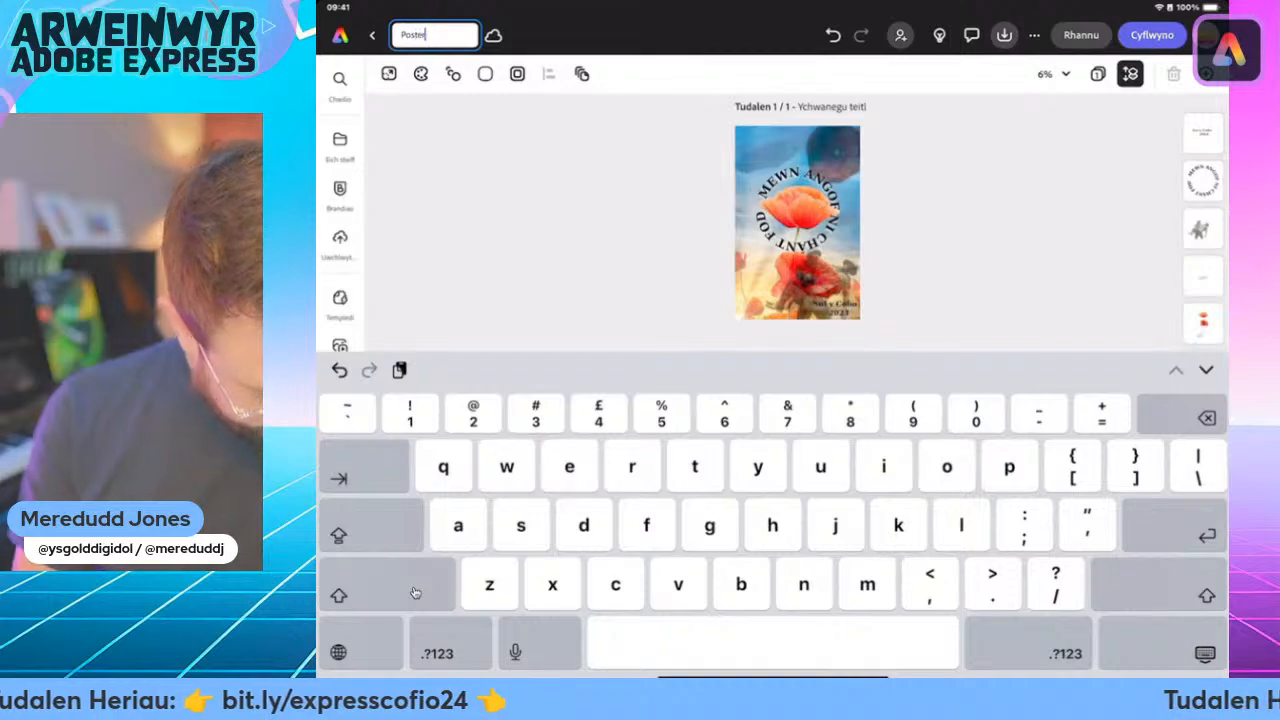
text(r su)
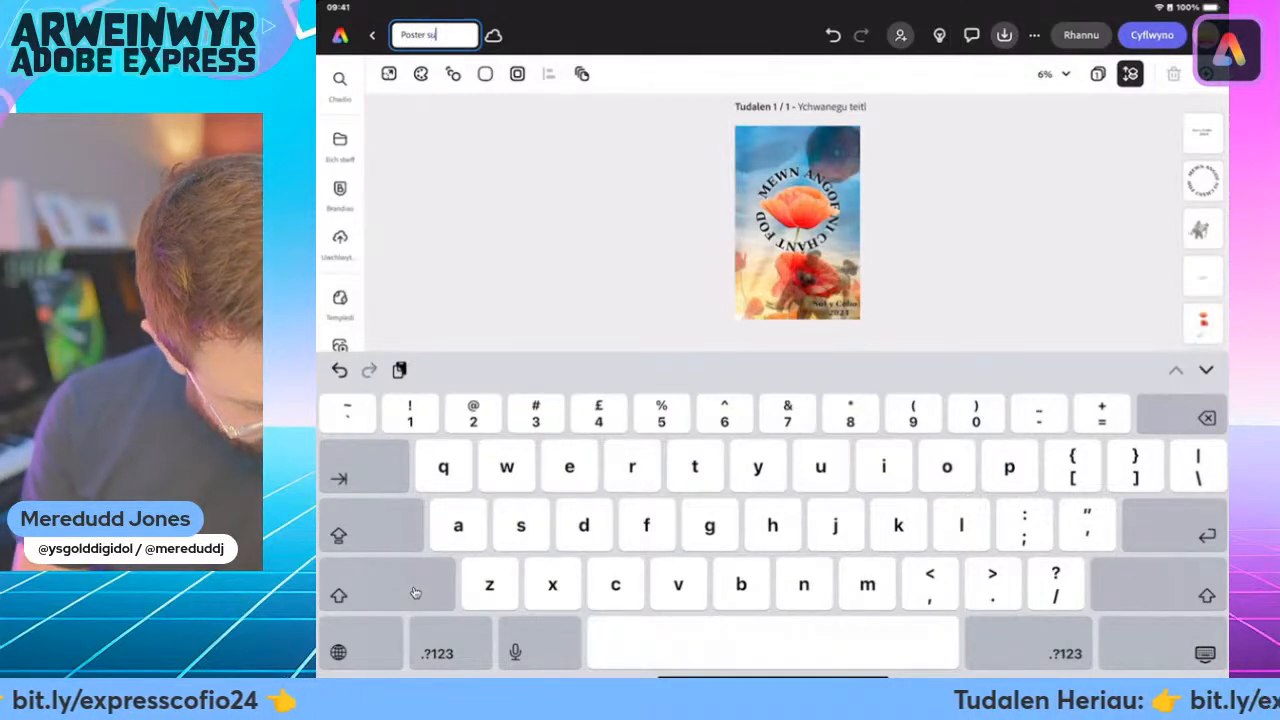
text(l y Cofi)
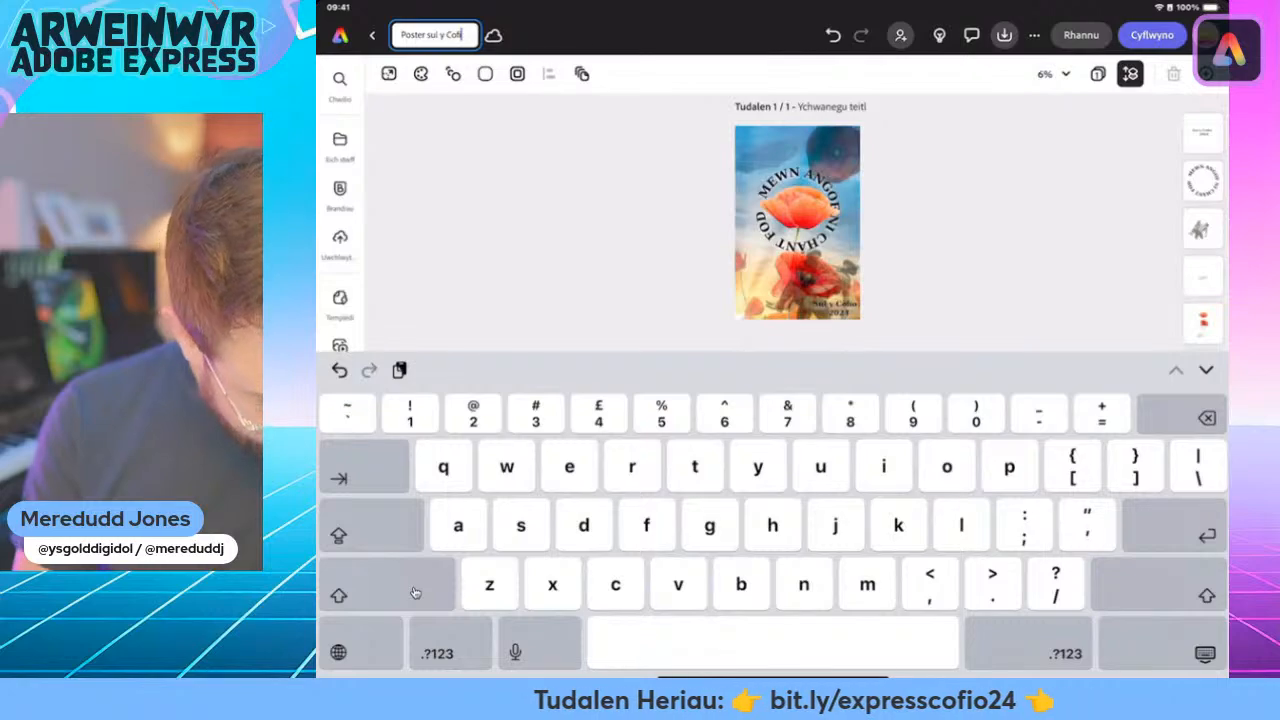
text(o)
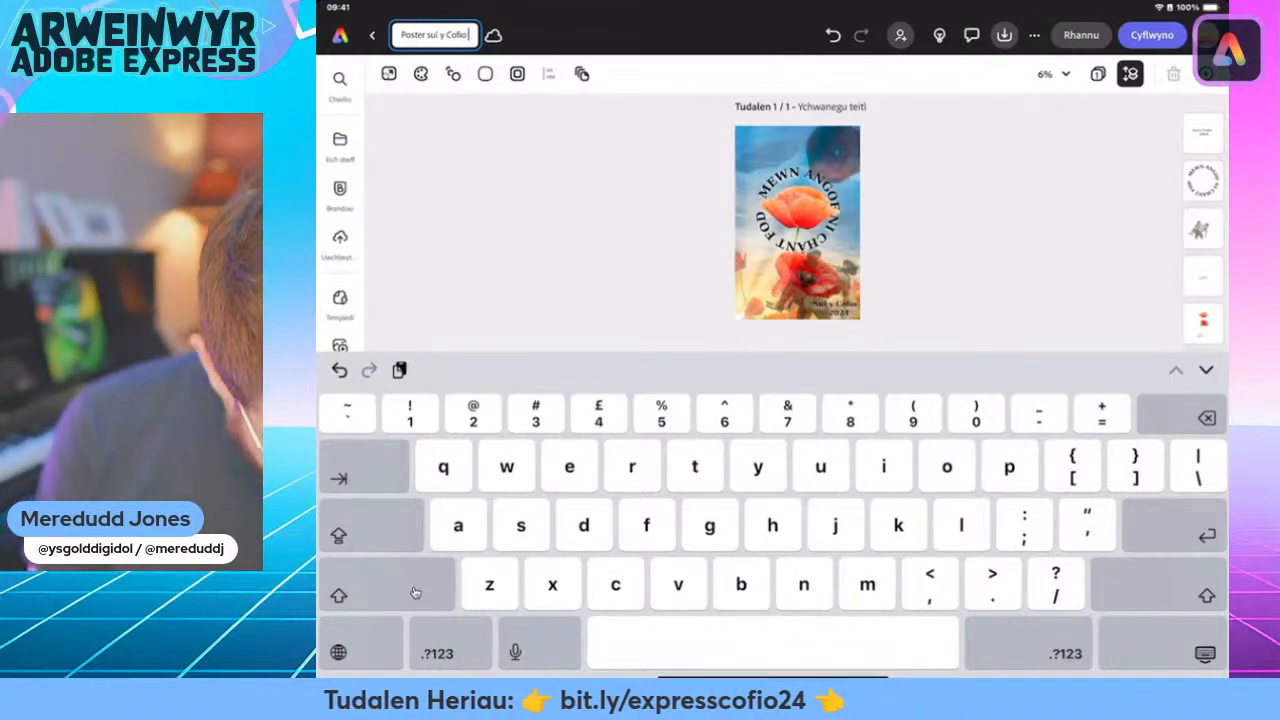
text(o Tach24)
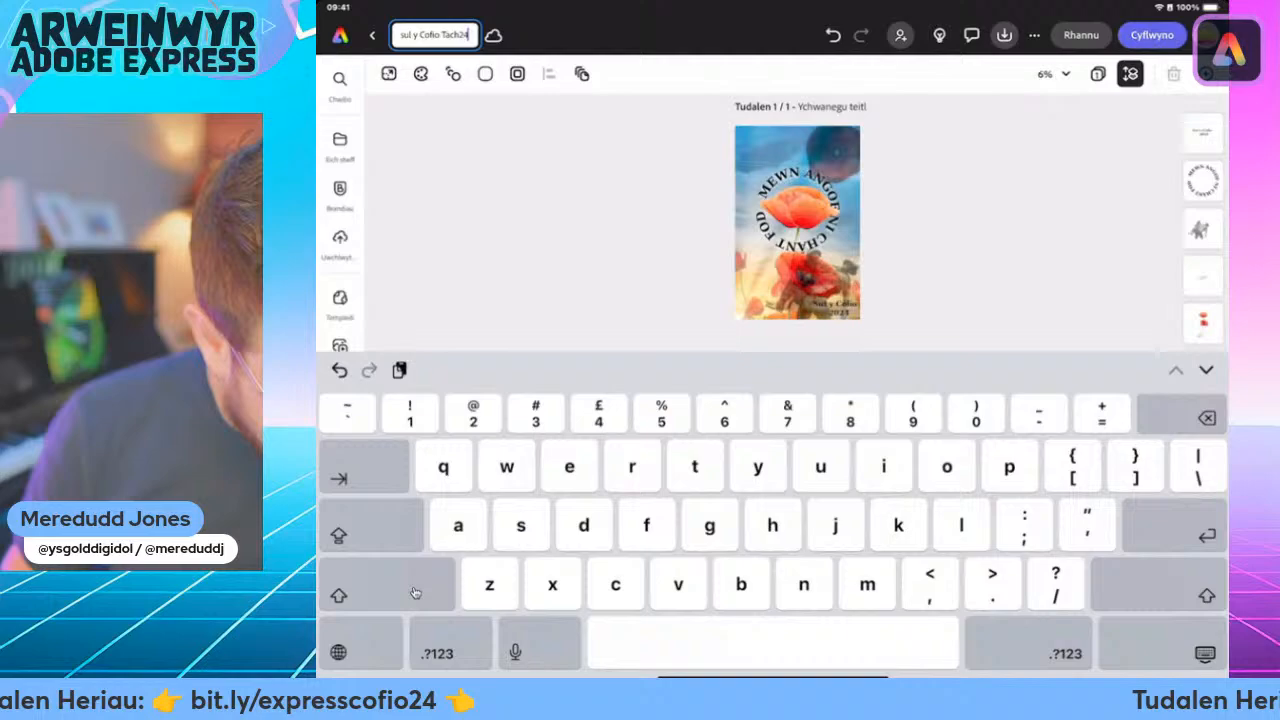
key(Return)
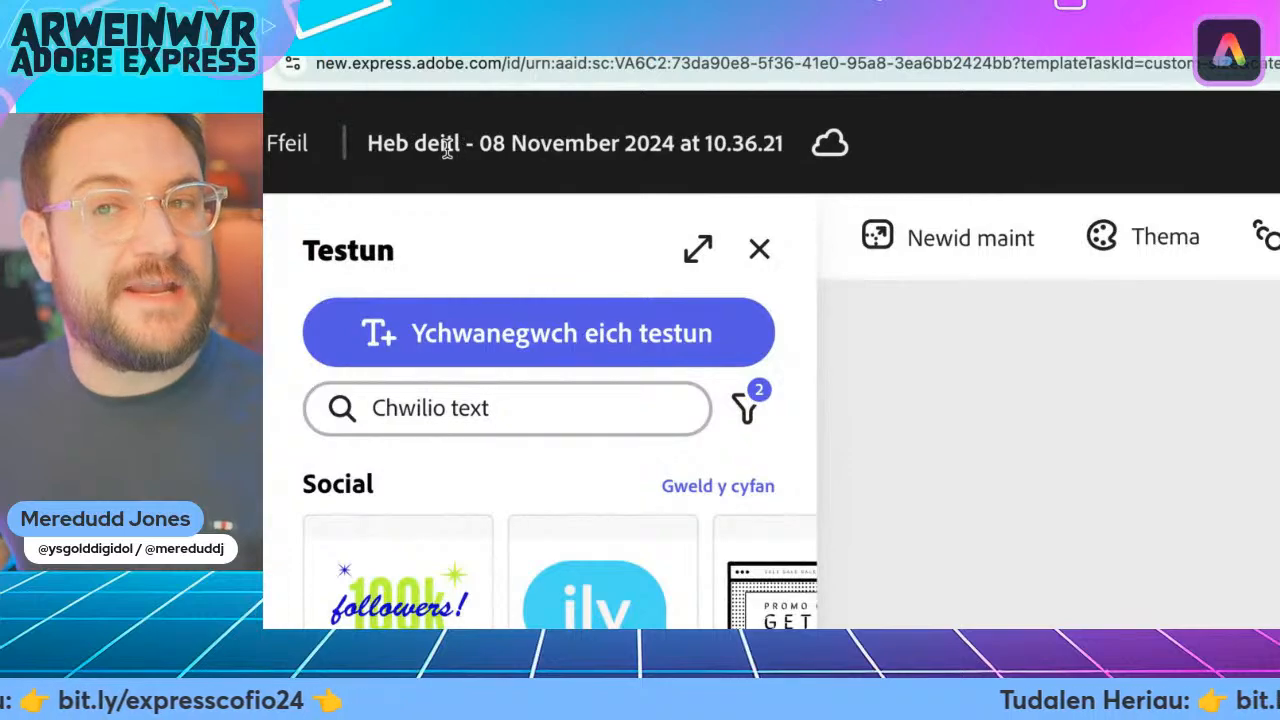
Rename the untitled poster document in the desktop browser as "Poster Sul y Cofio 24"
click(447, 148)
key(ctrl+a)
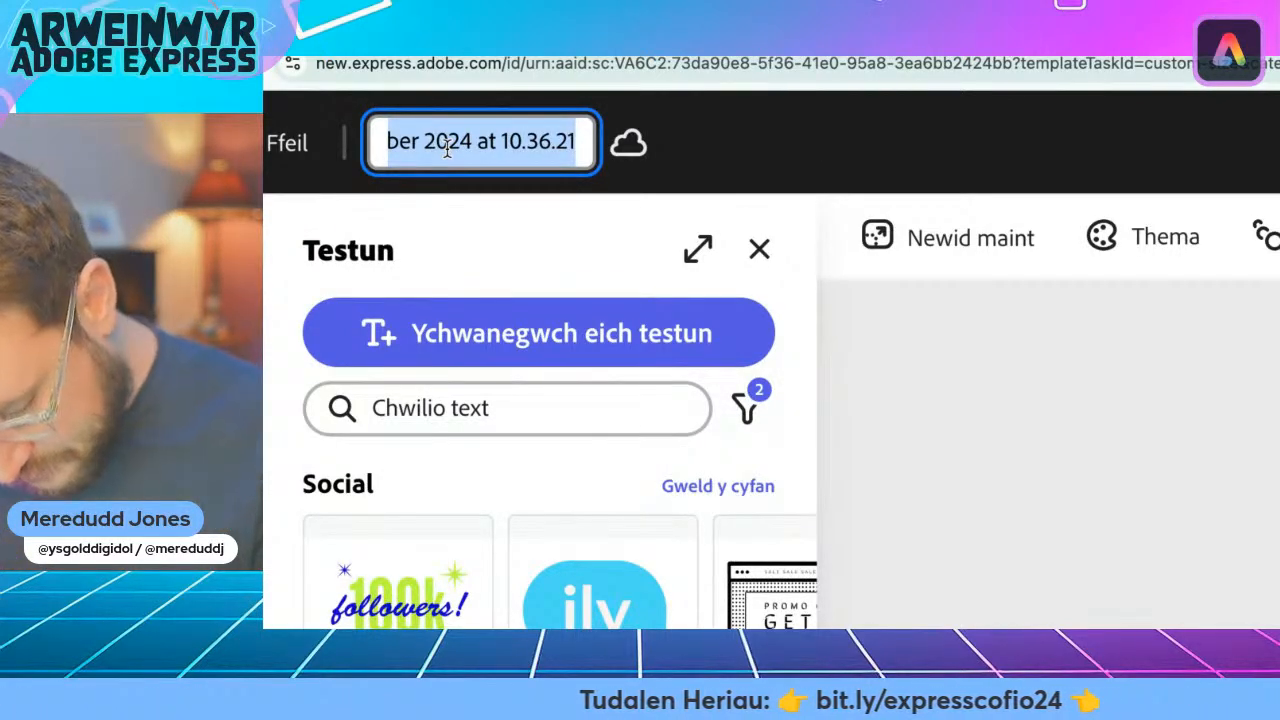
text(Poster S)
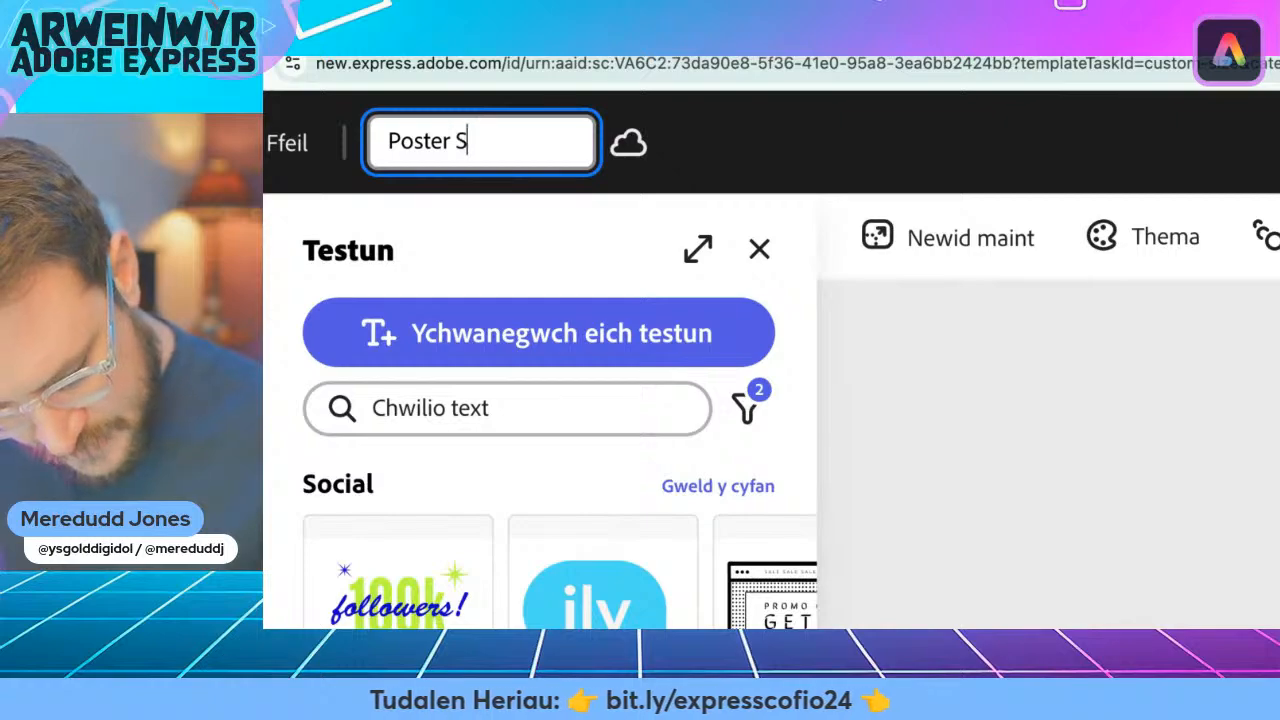
text(ul y Co)
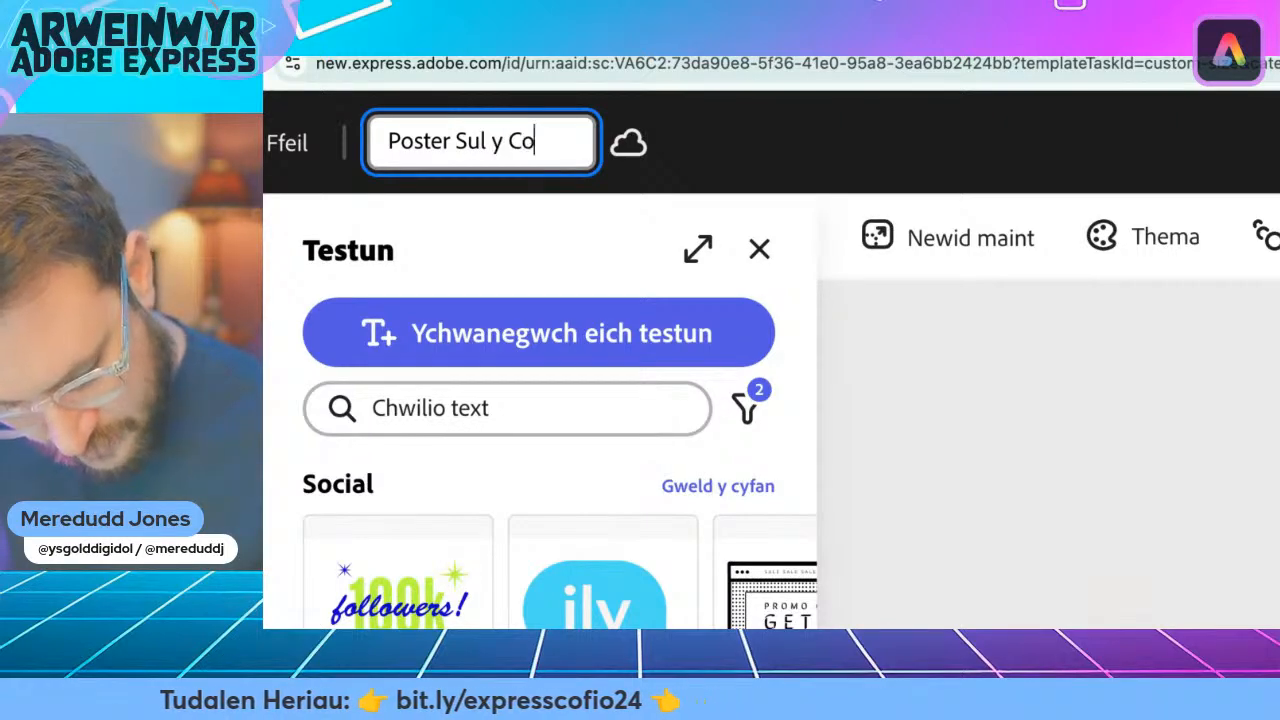
text(fio)
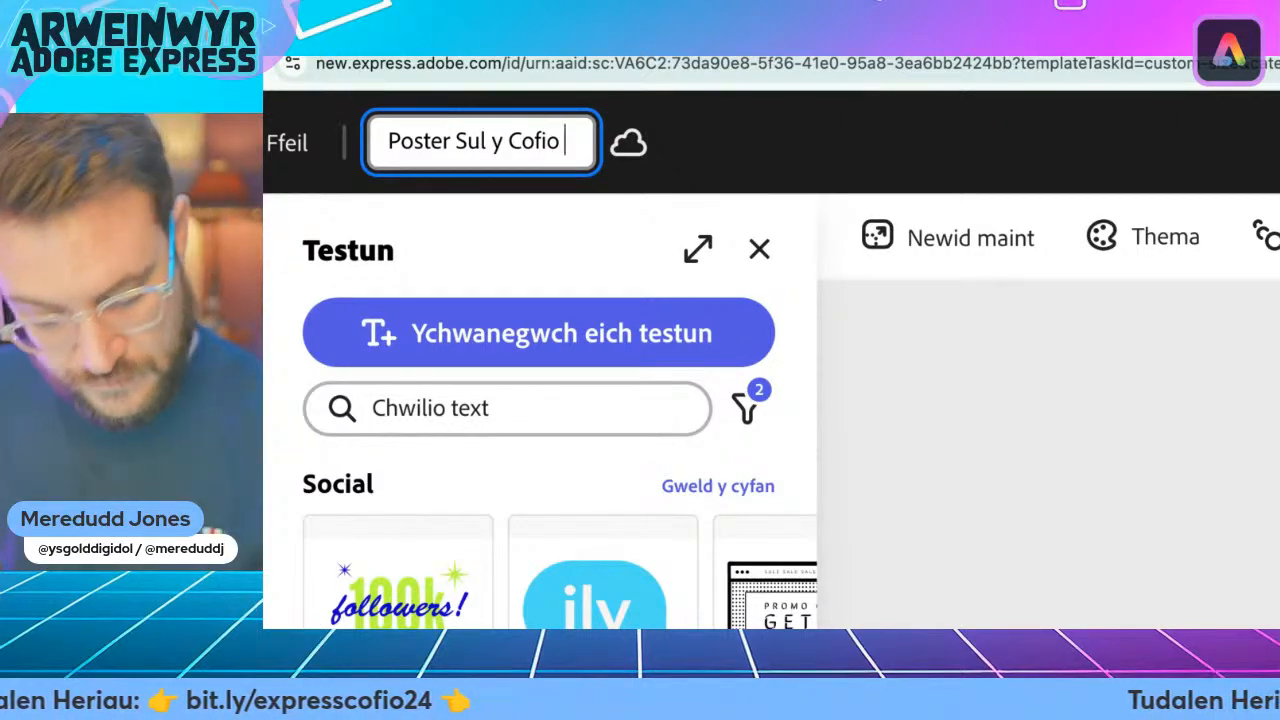
key(Escape)
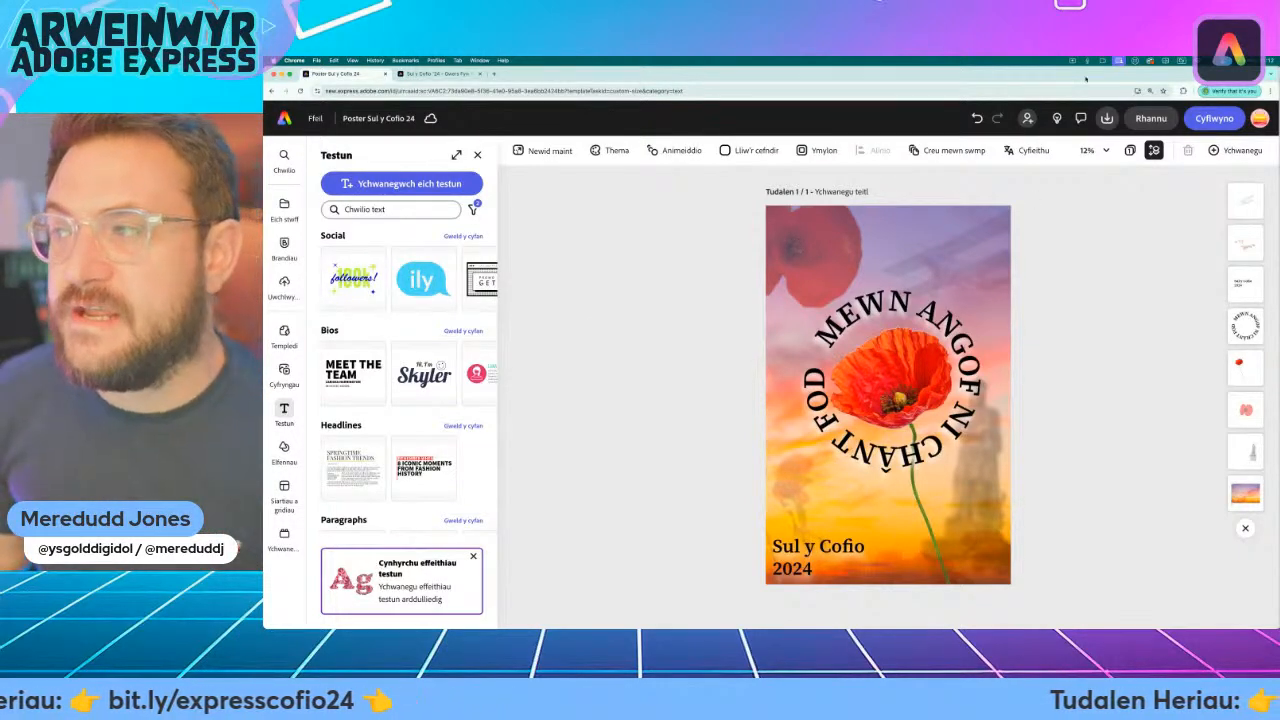
Review the poster's download file formats, including PNG, and its view-only link sharing options
click(1107, 118)
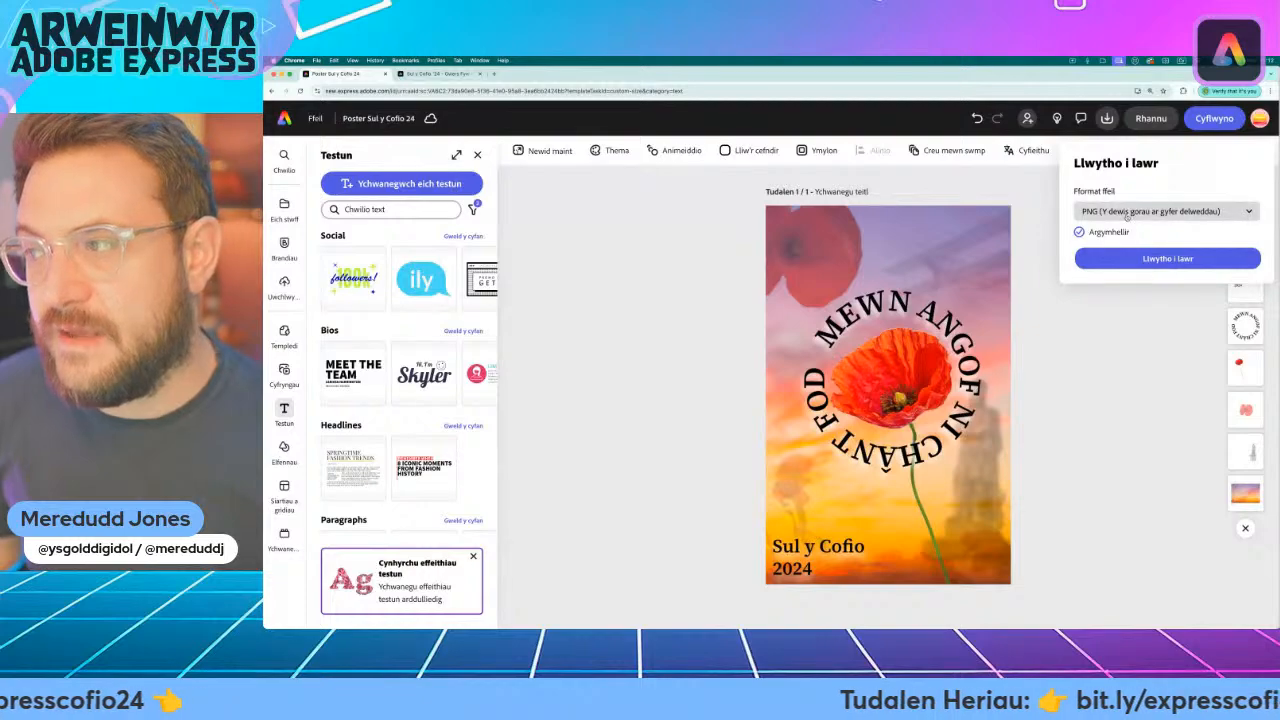
click(1165, 211)
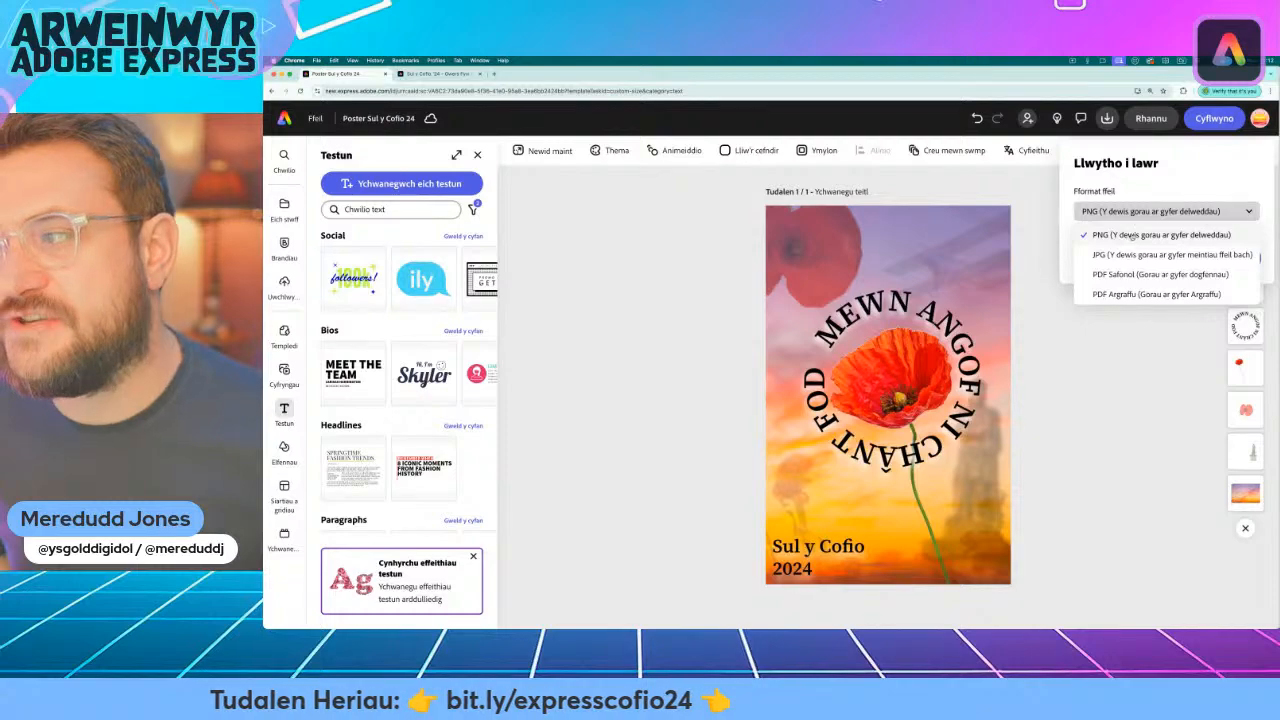
click(1133, 236)
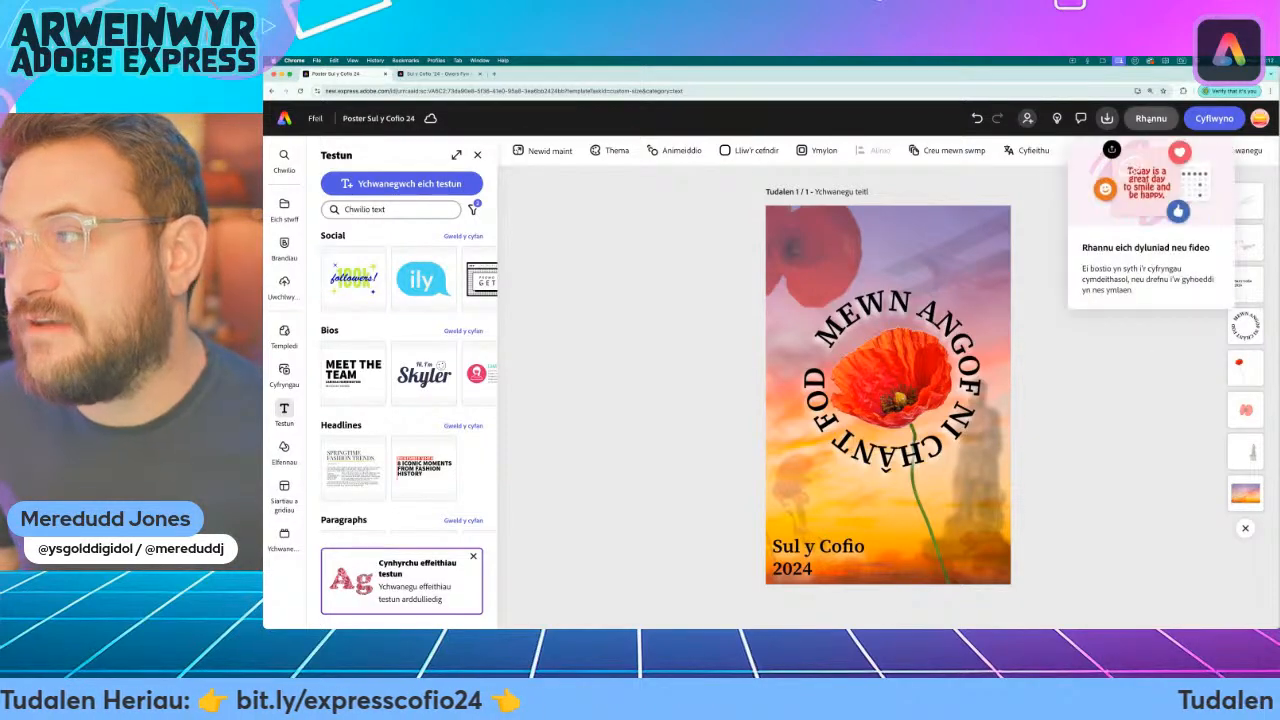
click(1150, 118)
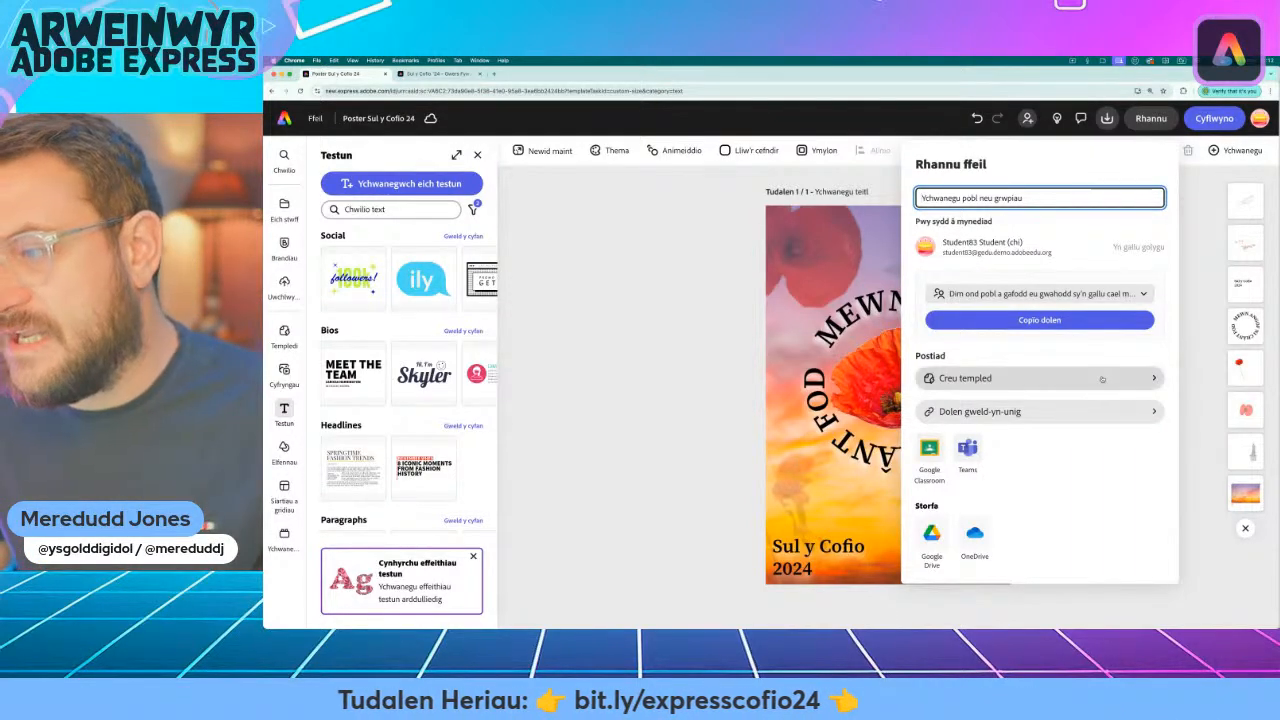
click(986, 420)
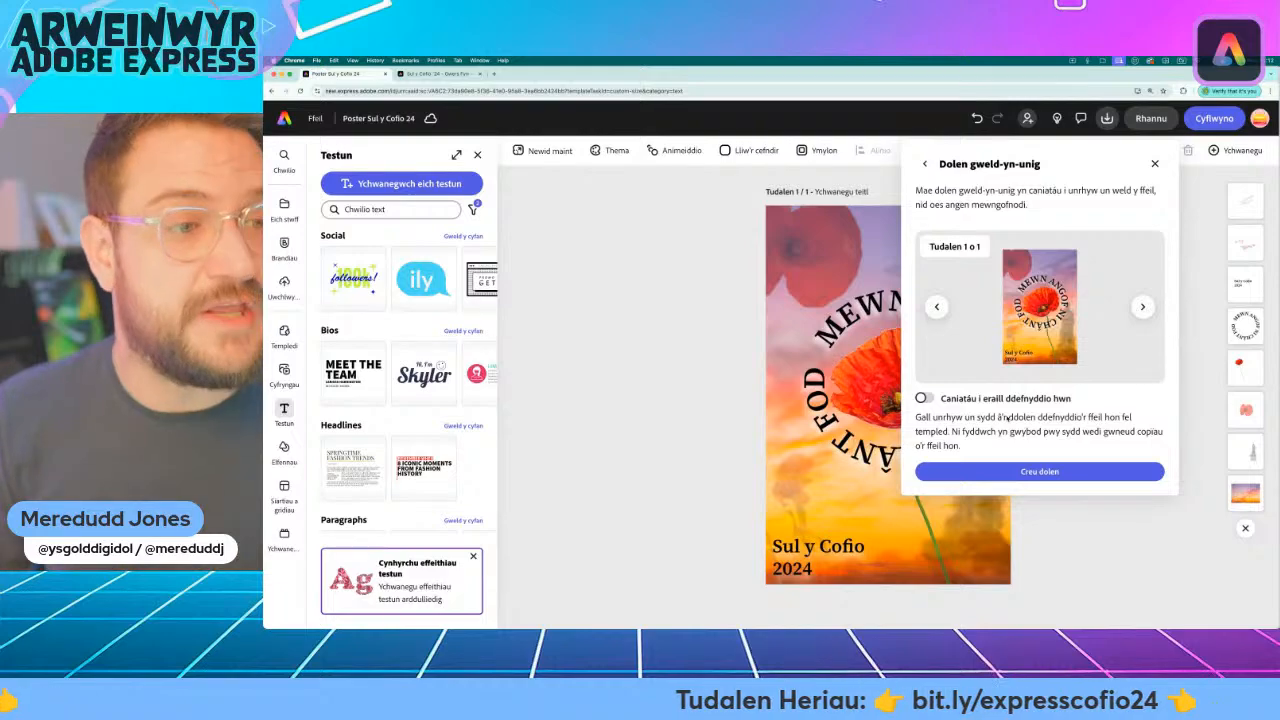
click(634, 342)
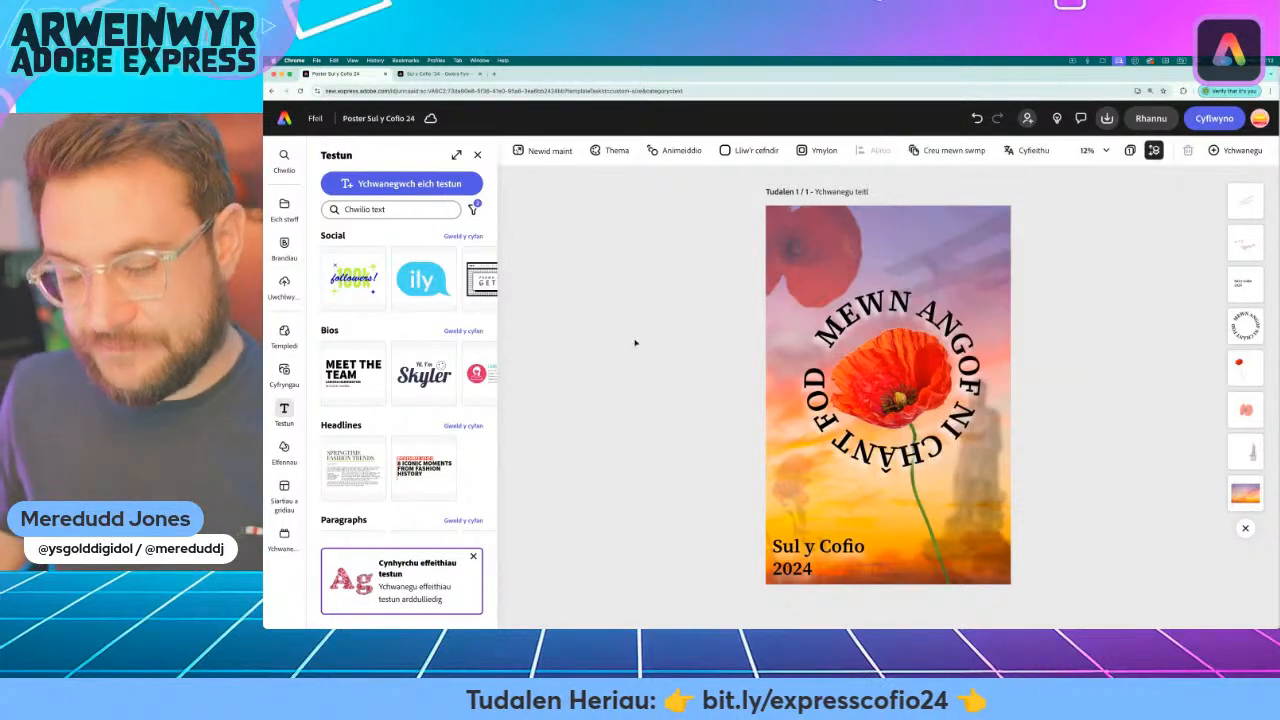
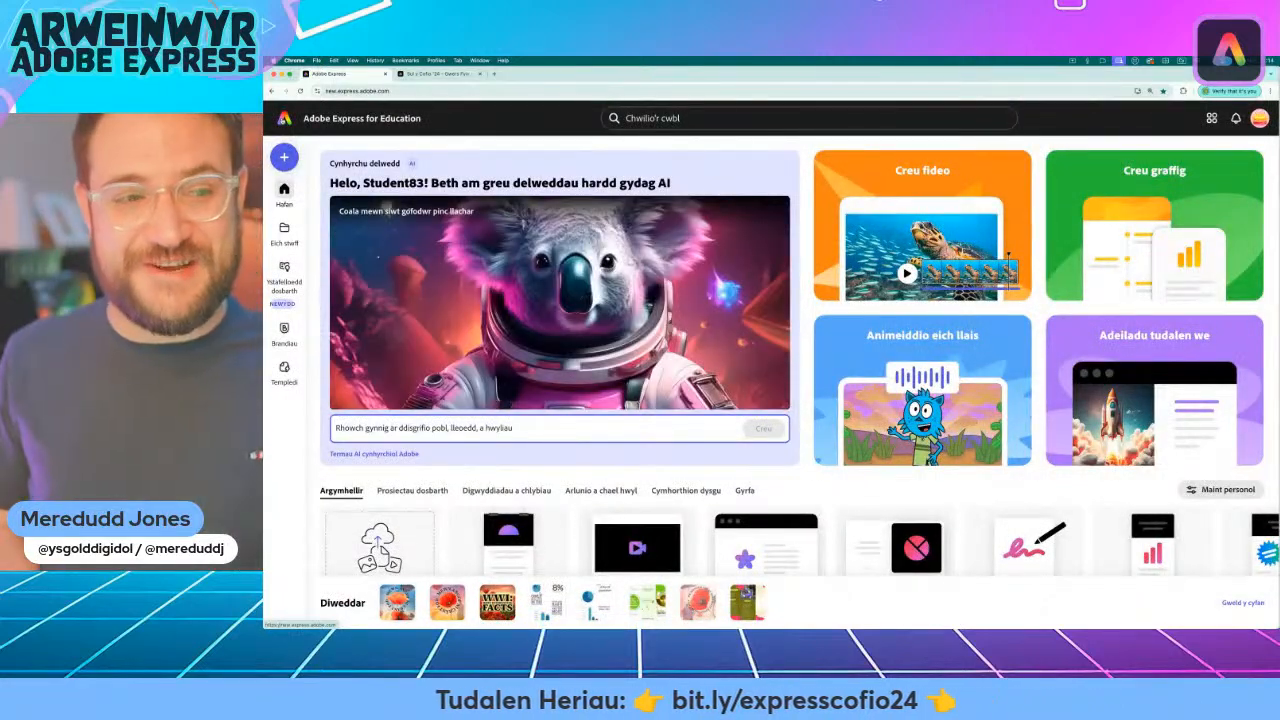
Examine the Great War facts on the Sul y Cofio '24 challenge web page and return to the Adobe Express home page
click(436, 74)
scroll(555, 262, down, 3)
scroll(555, 262, down, 3)
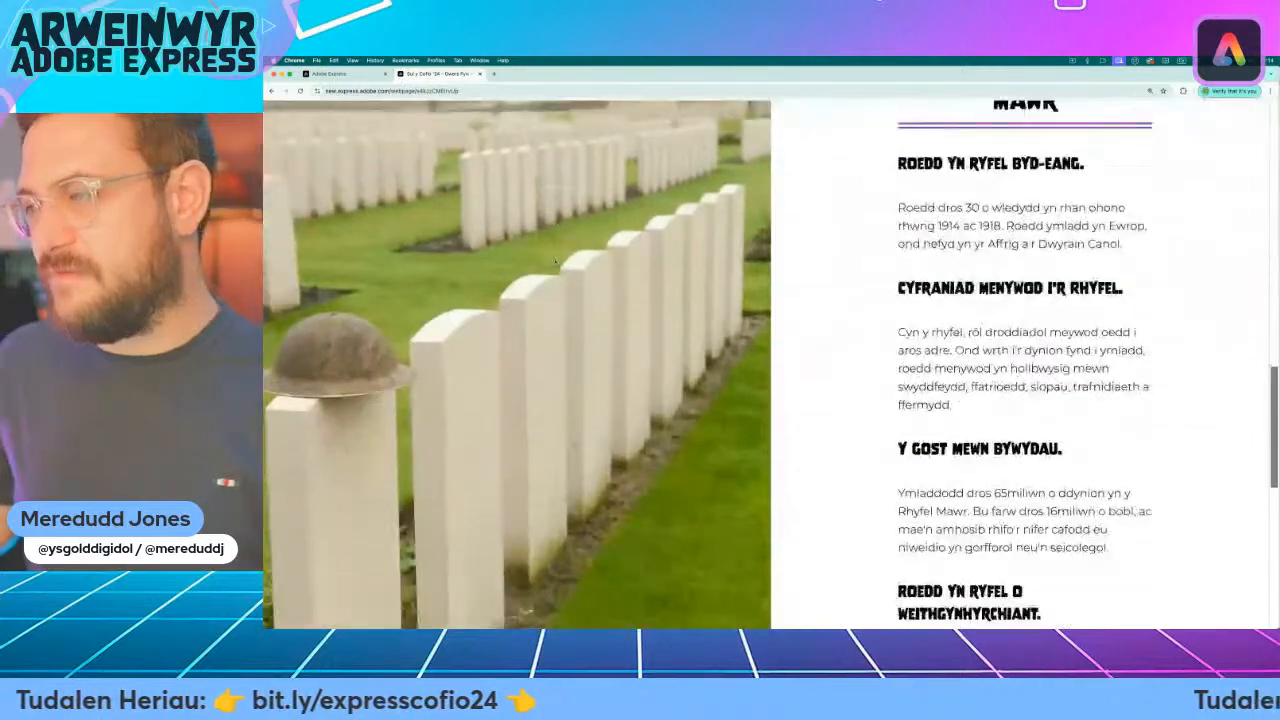
scroll(555, 262, up, 2)
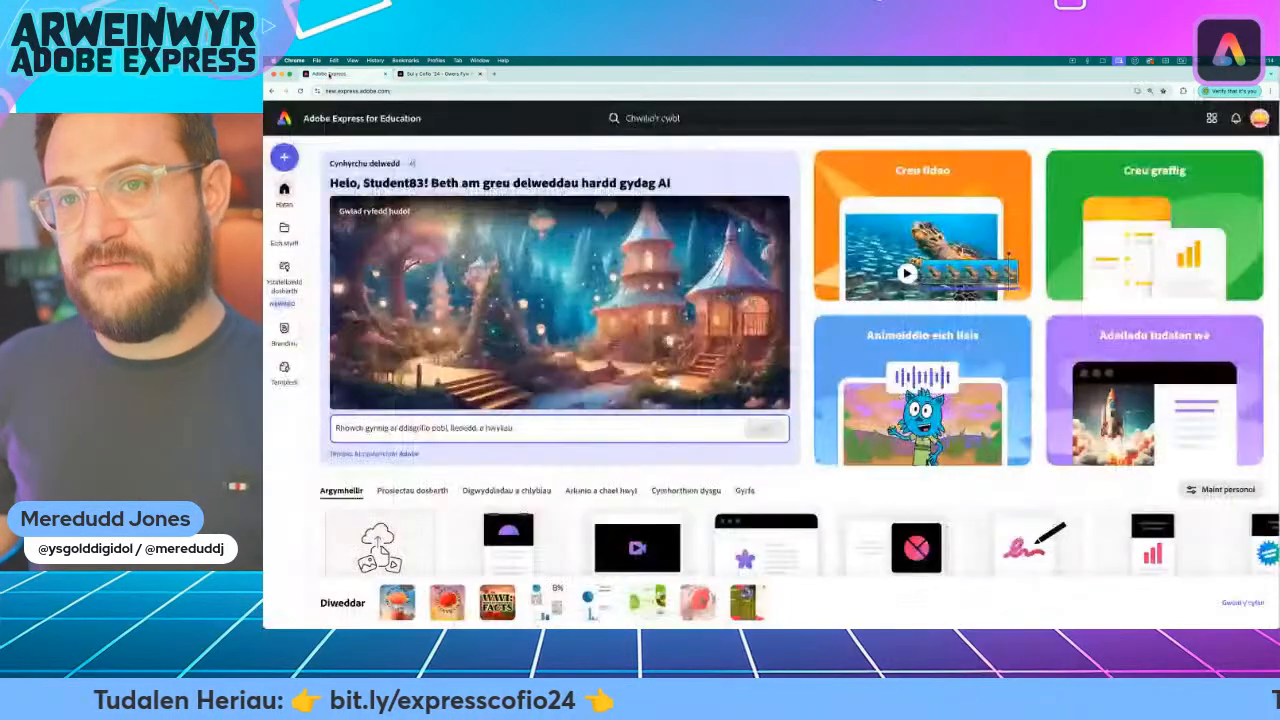
click(340, 74)
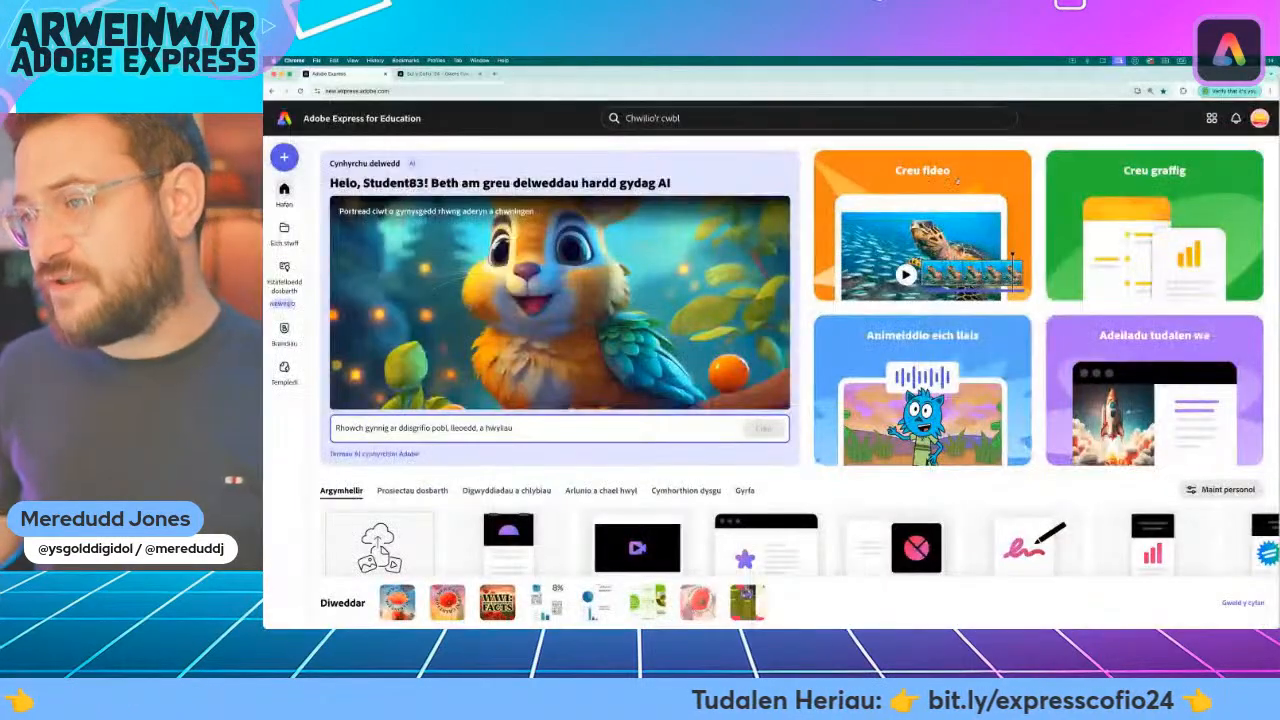
Create a blank video project and search its photo library for "poppy field"
click(735, 168)
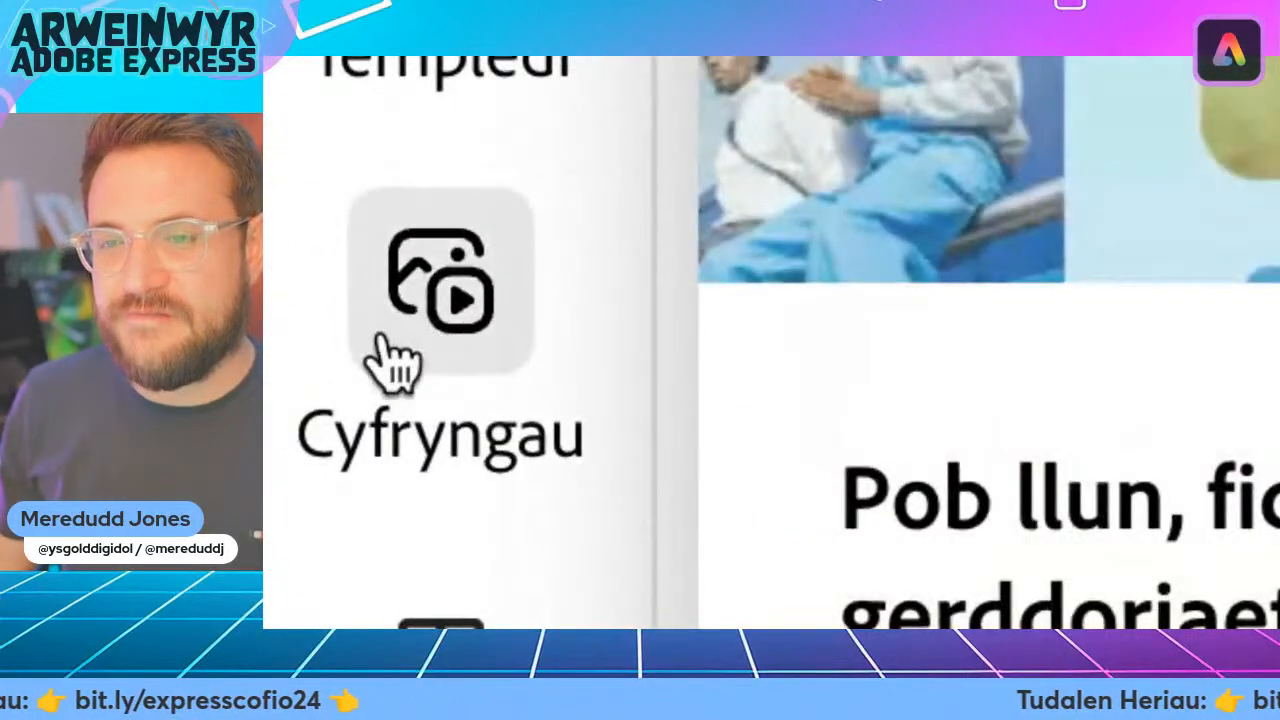
click(279, 377)
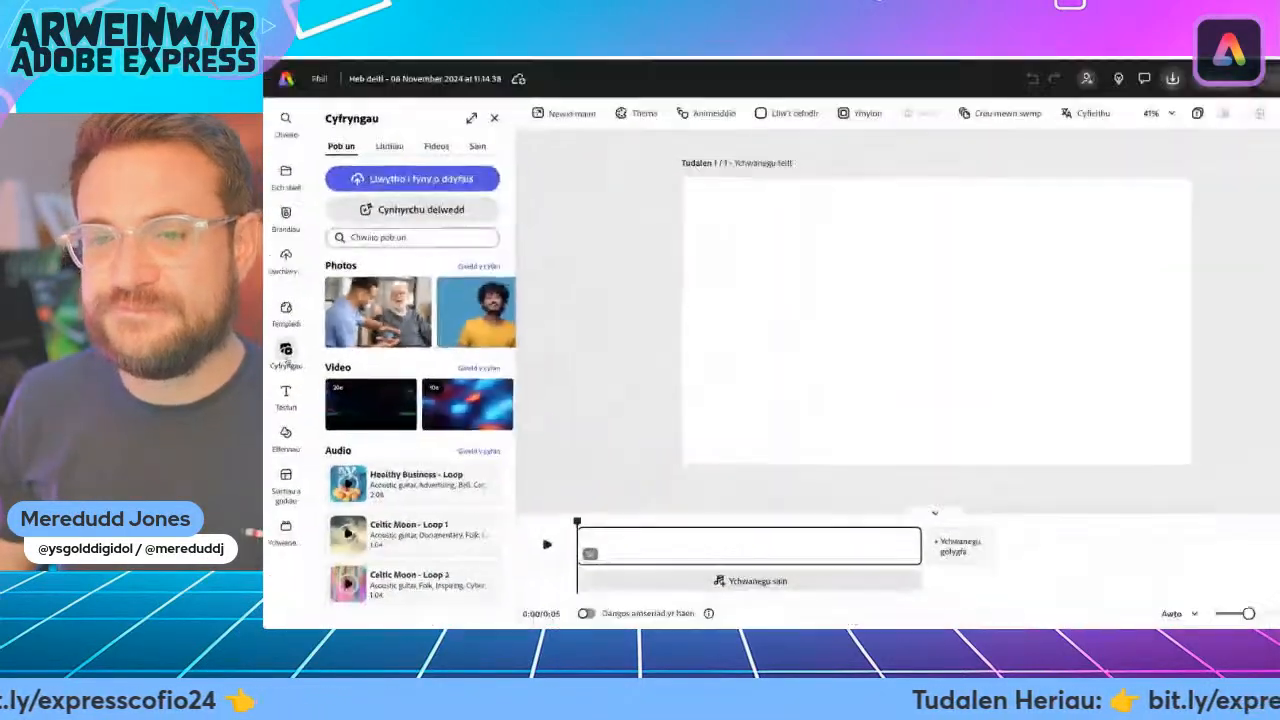
click(383, 181)
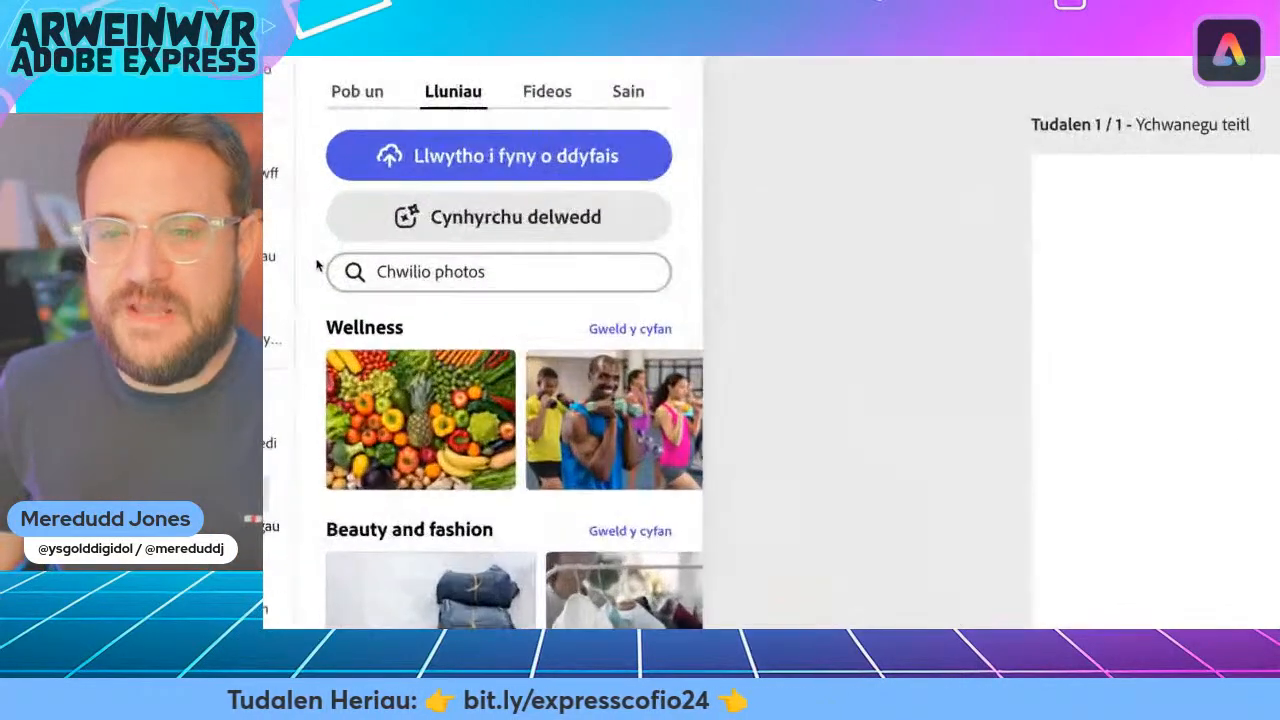
click(345, 265)
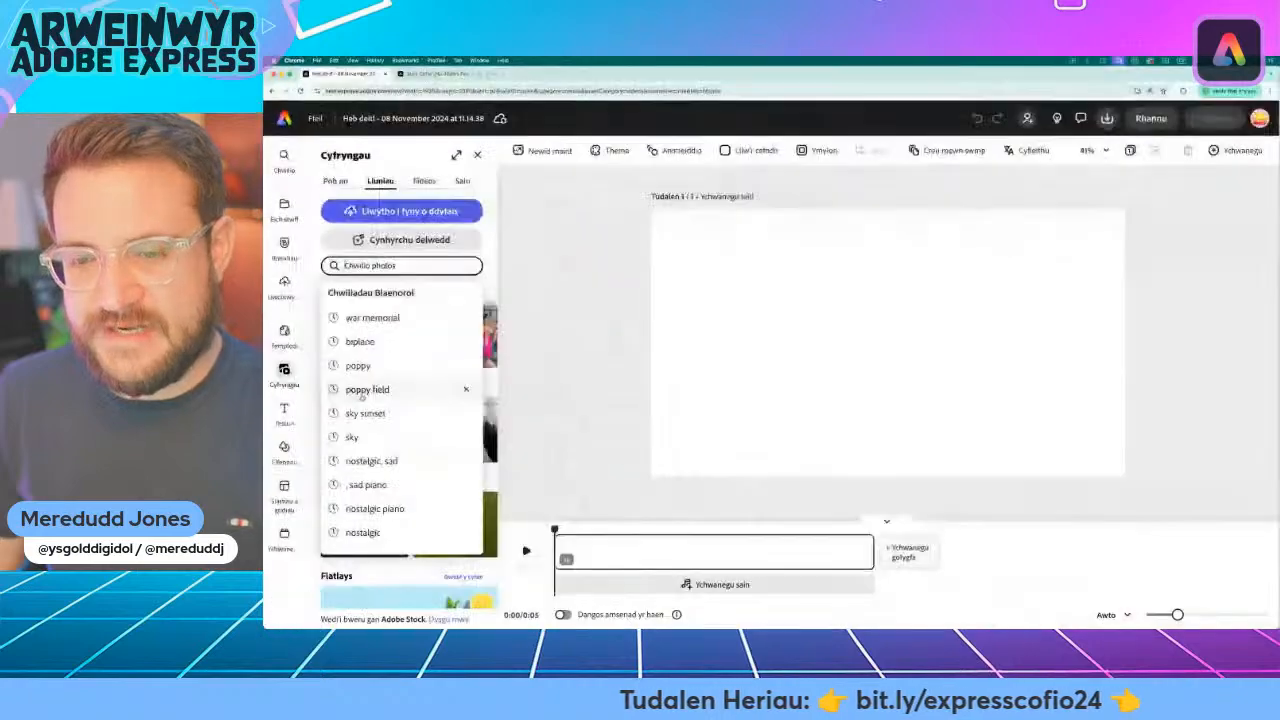
click(366, 390)
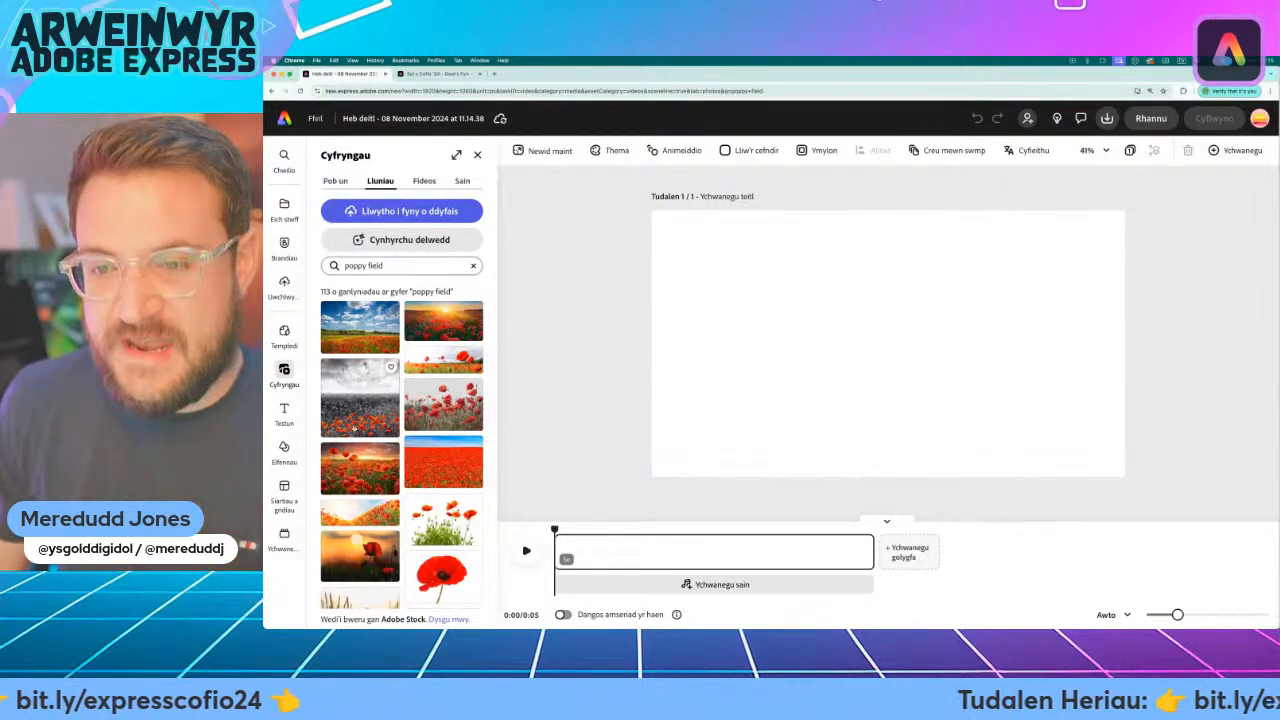
Set the black-and-white field photo with red poppies as the page background and shift it up to show more poppies
click(358, 422)
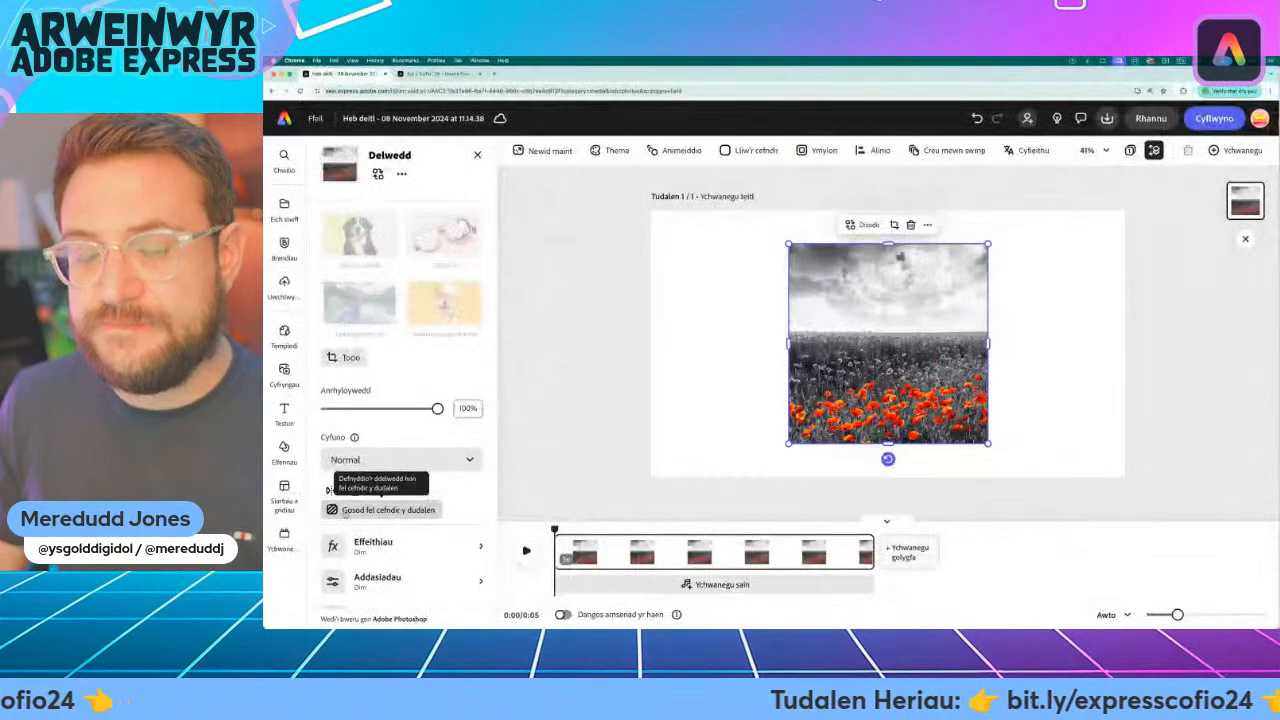
click(380, 510)
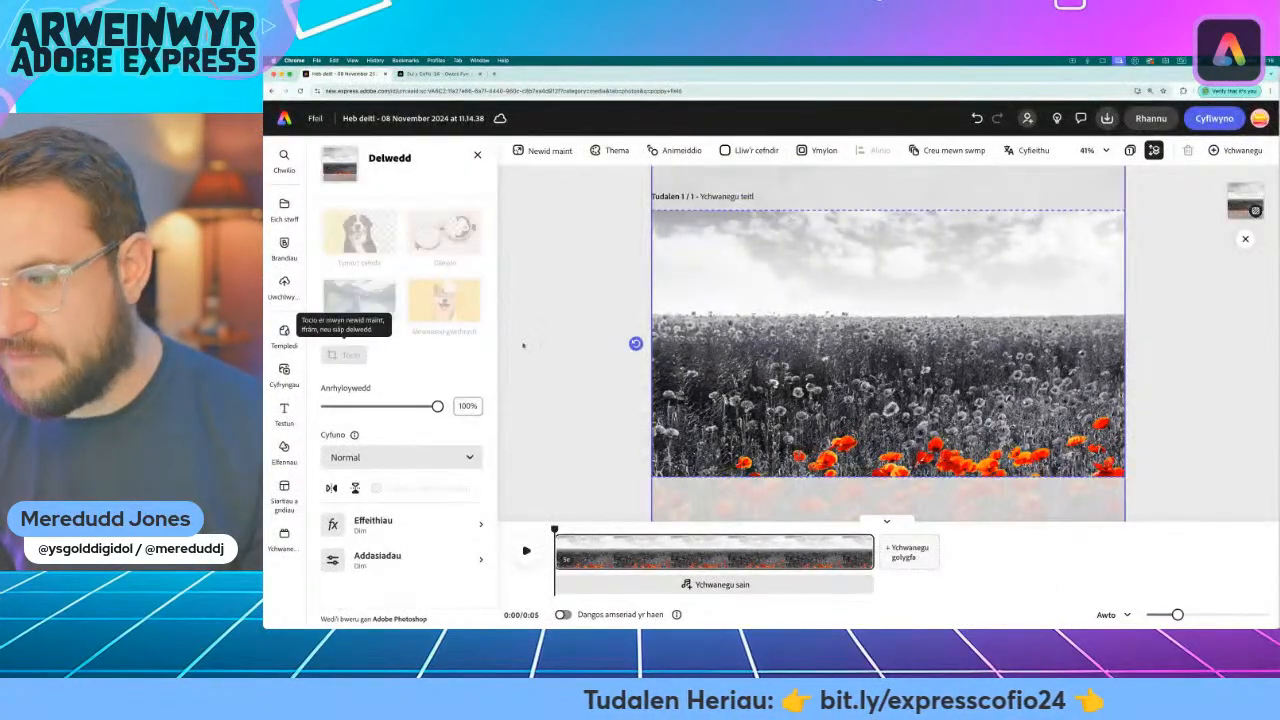
drag(890, 372, 960, 318)
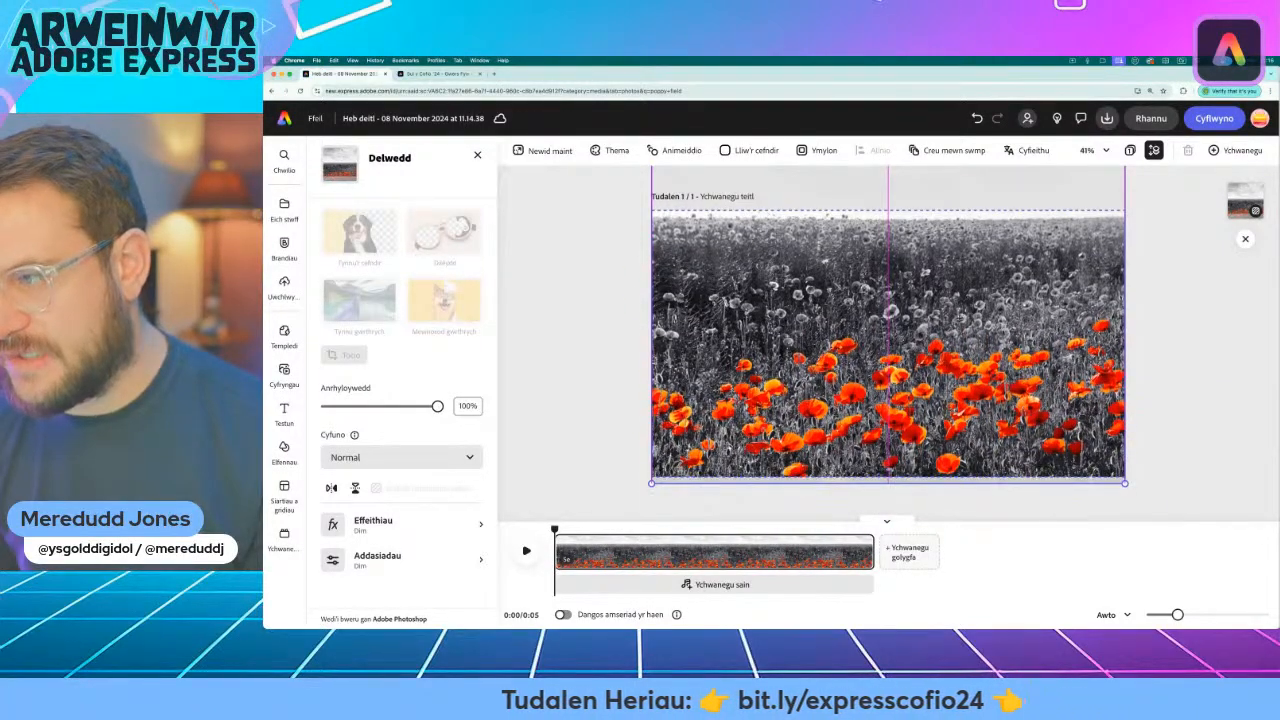
key(super+z)
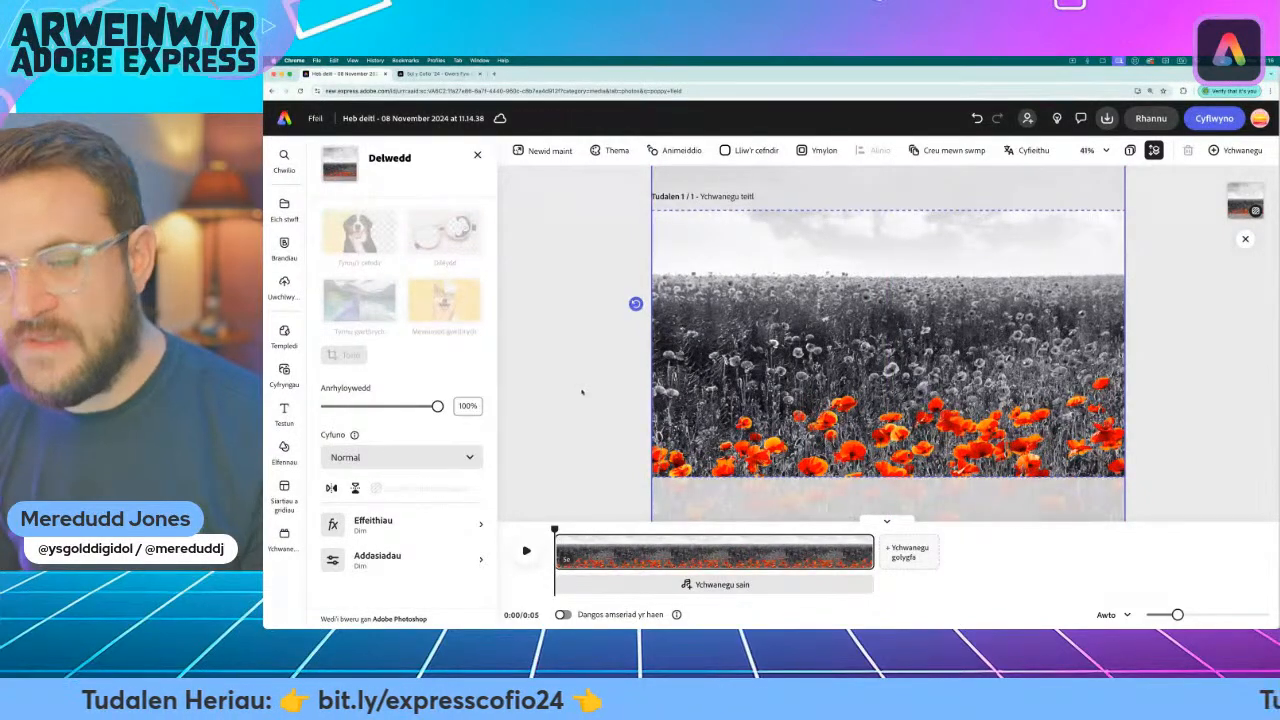
Add the title text "Ffeithiau am y Rhyfel Mawr" to the page and place it in the sky area
click(598, 263)
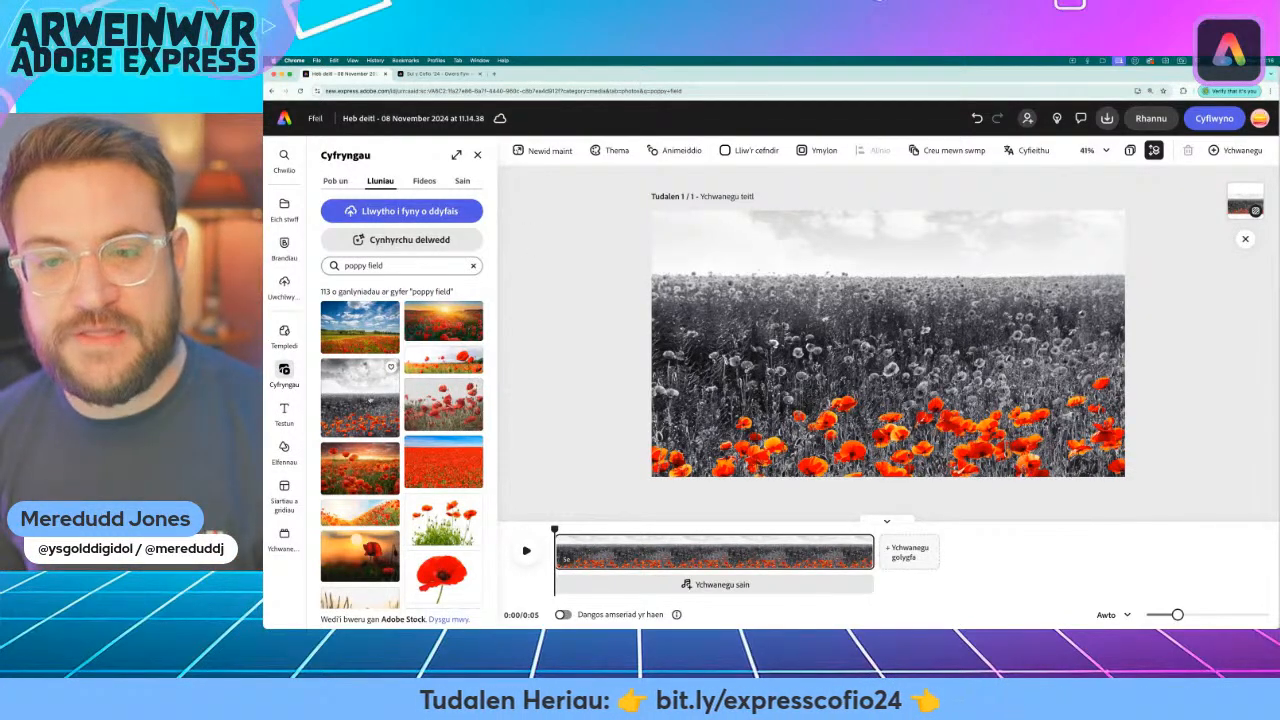
click(284, 410)
click(400, 181)
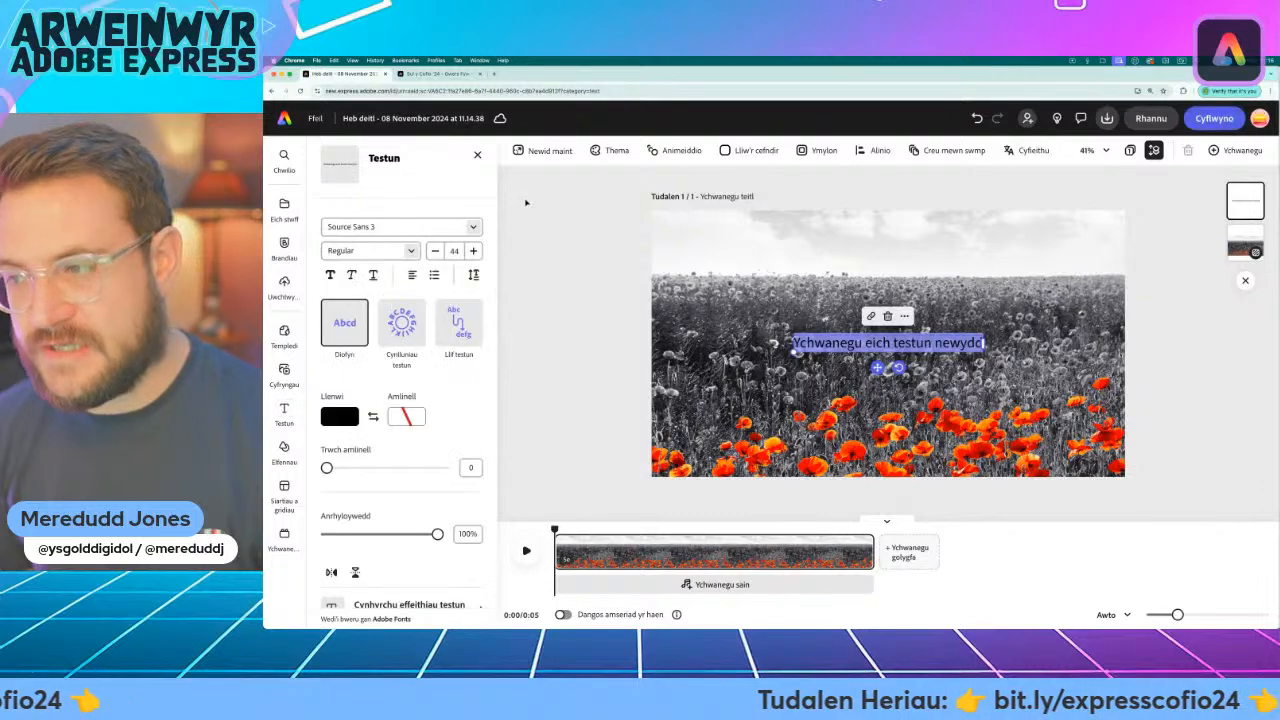
text(Ffei)
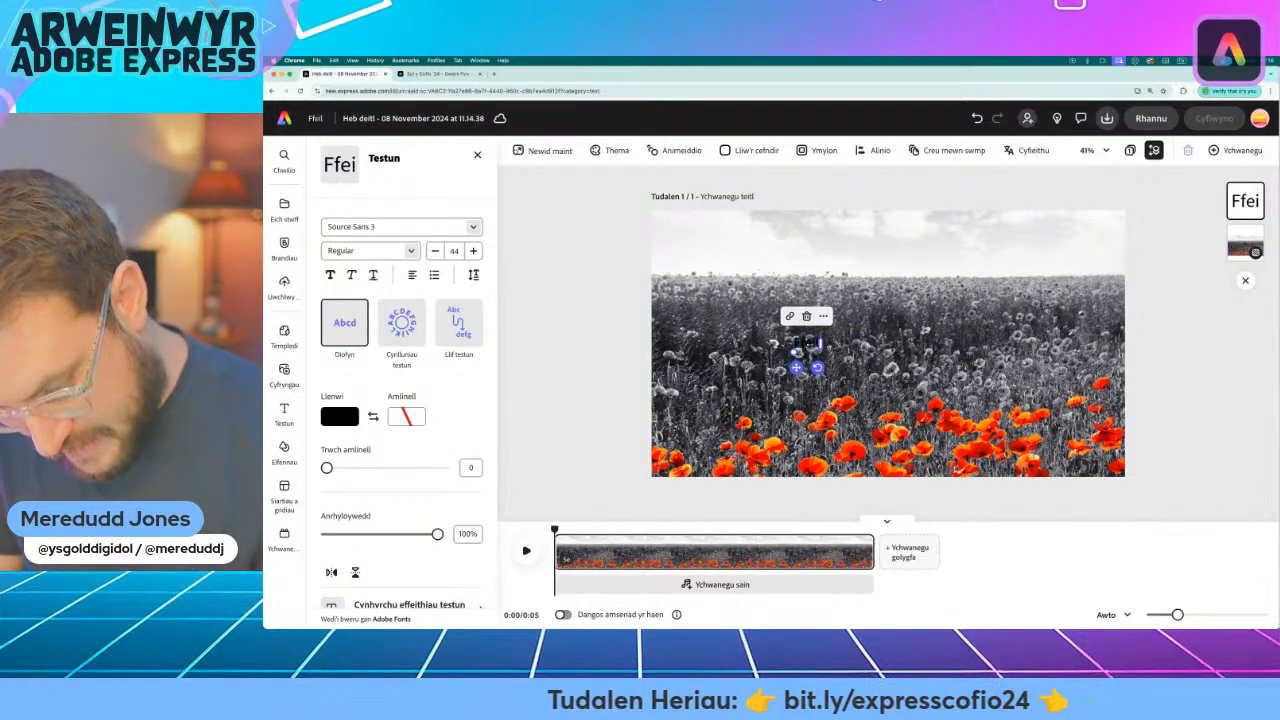
text(thiau)
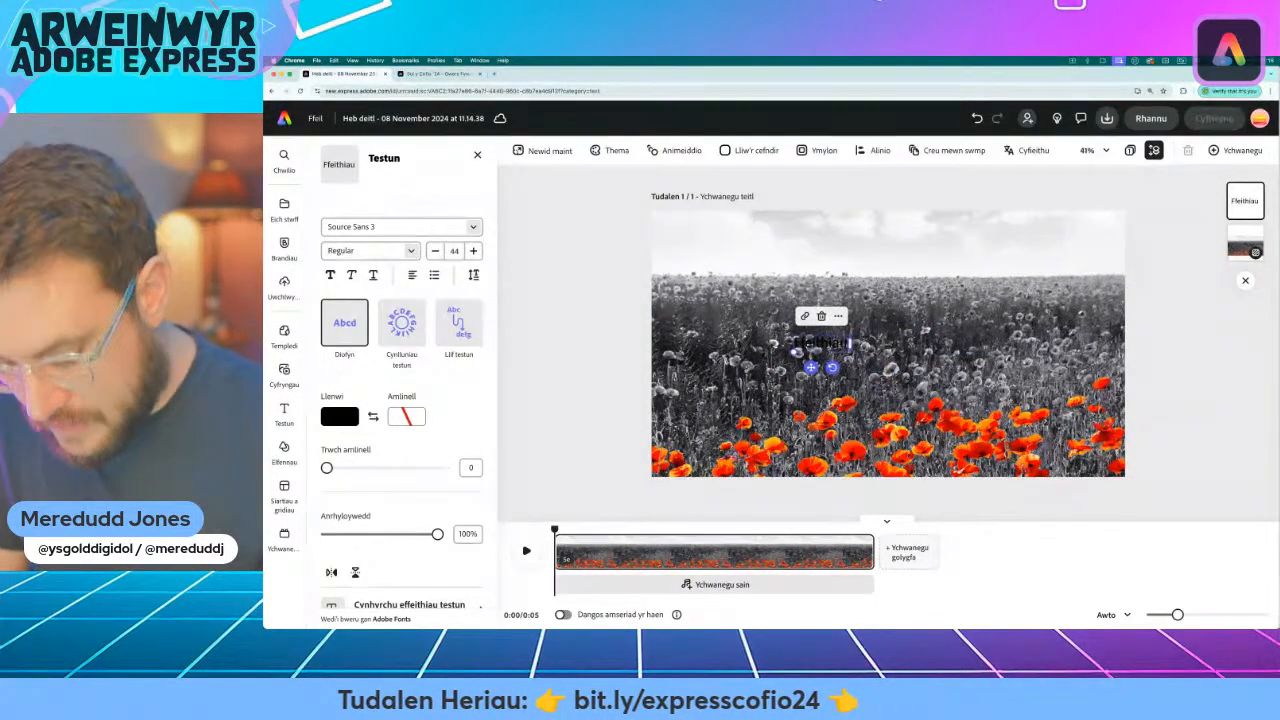
text( am)
text( y P)
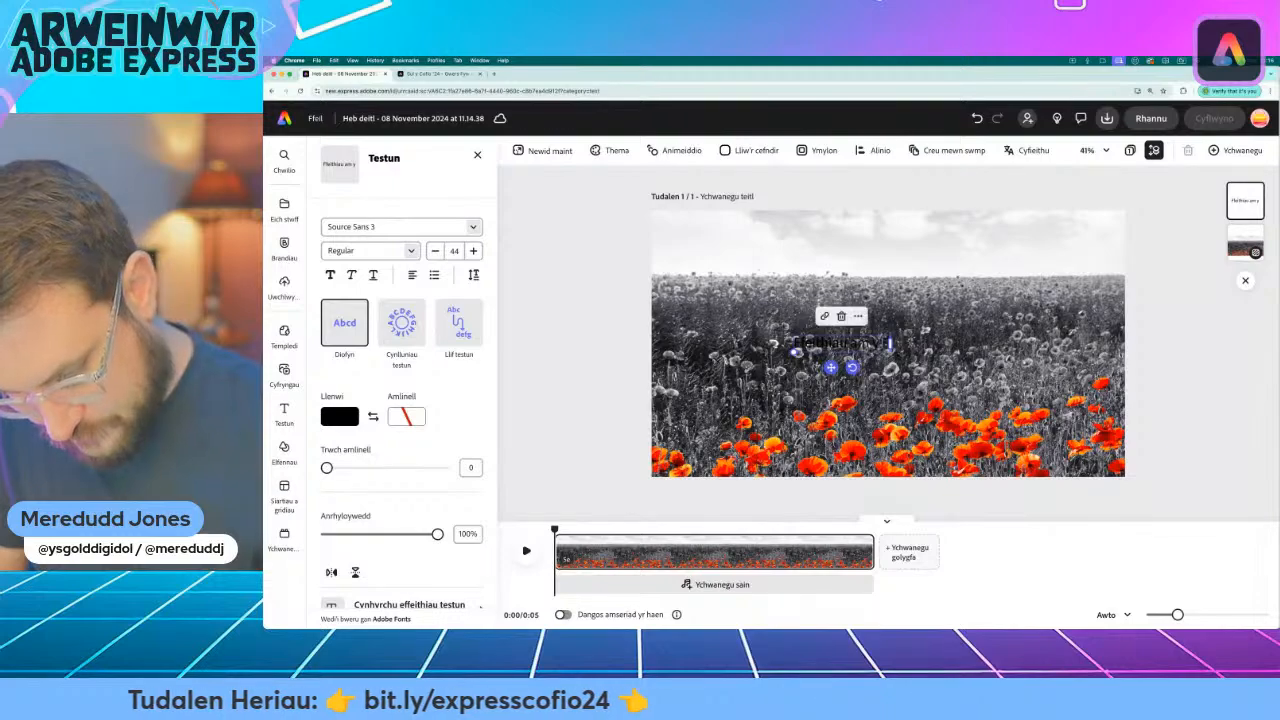
text(hyfel)
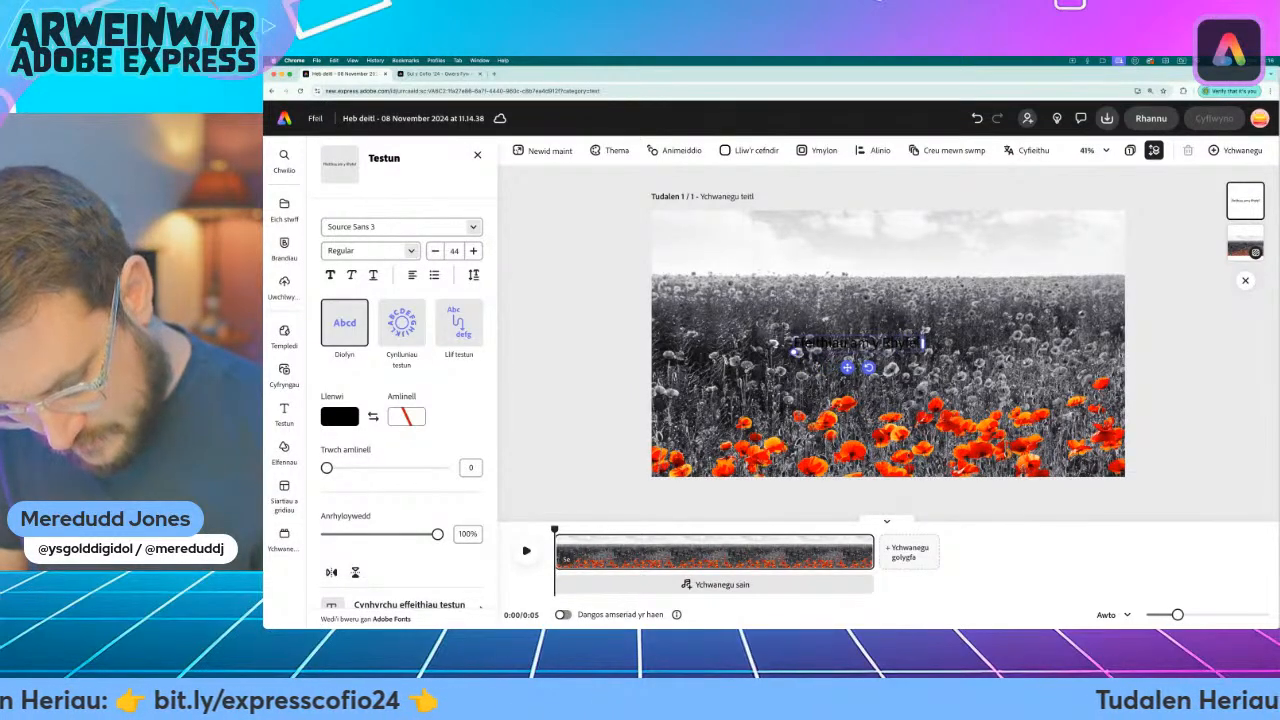
text( Baw)
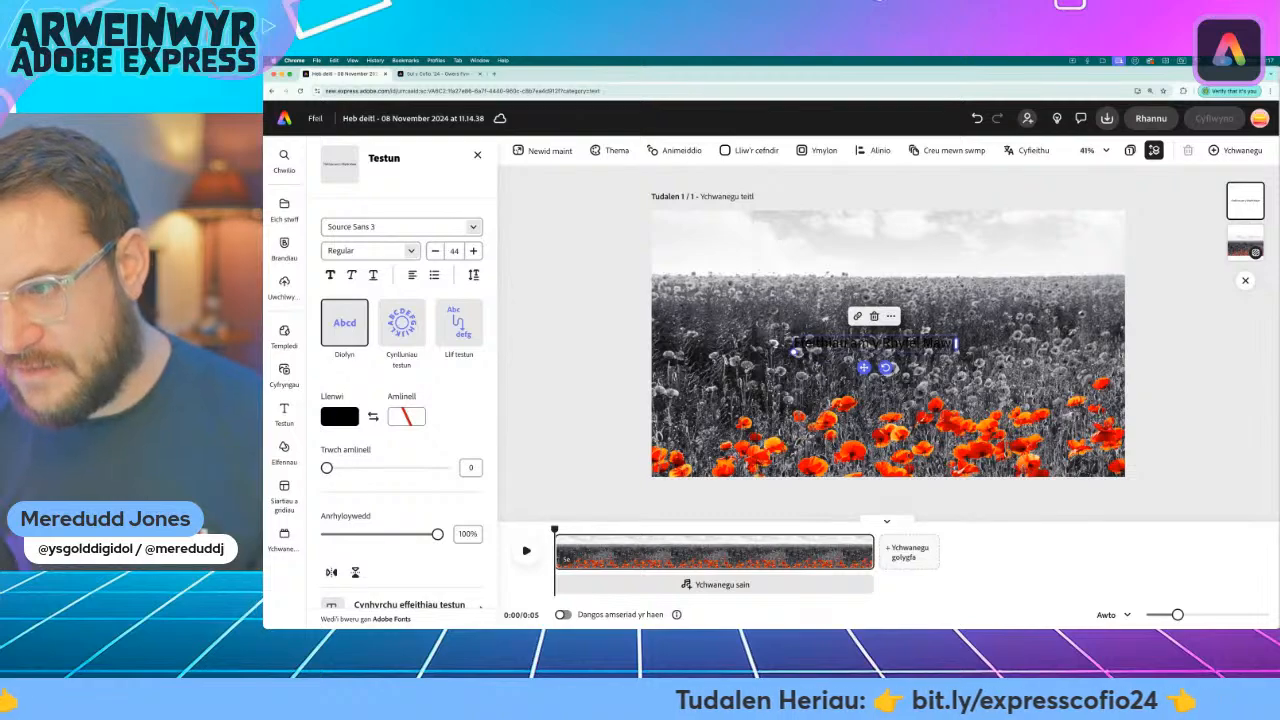
text(r)
drag(863, 368, 869, 263)
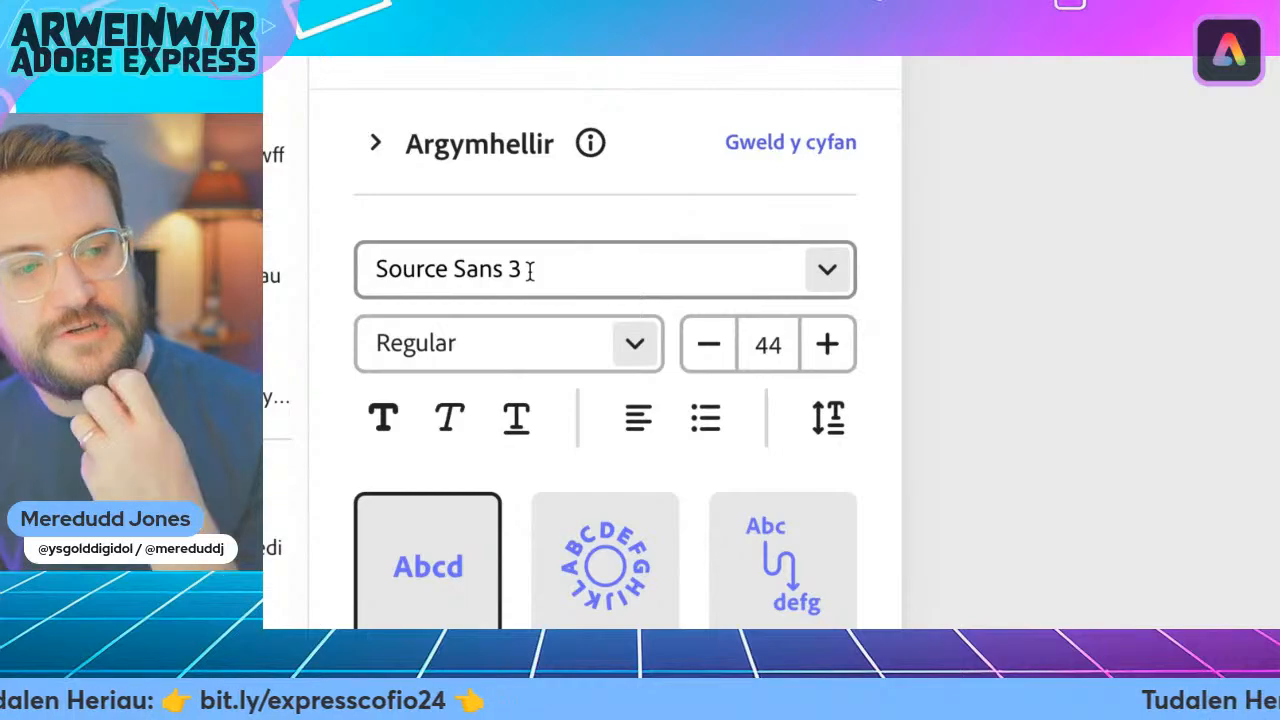
Search the fonts for "serif bold" and set the title to PT Serif in Bold
click(531, 272)
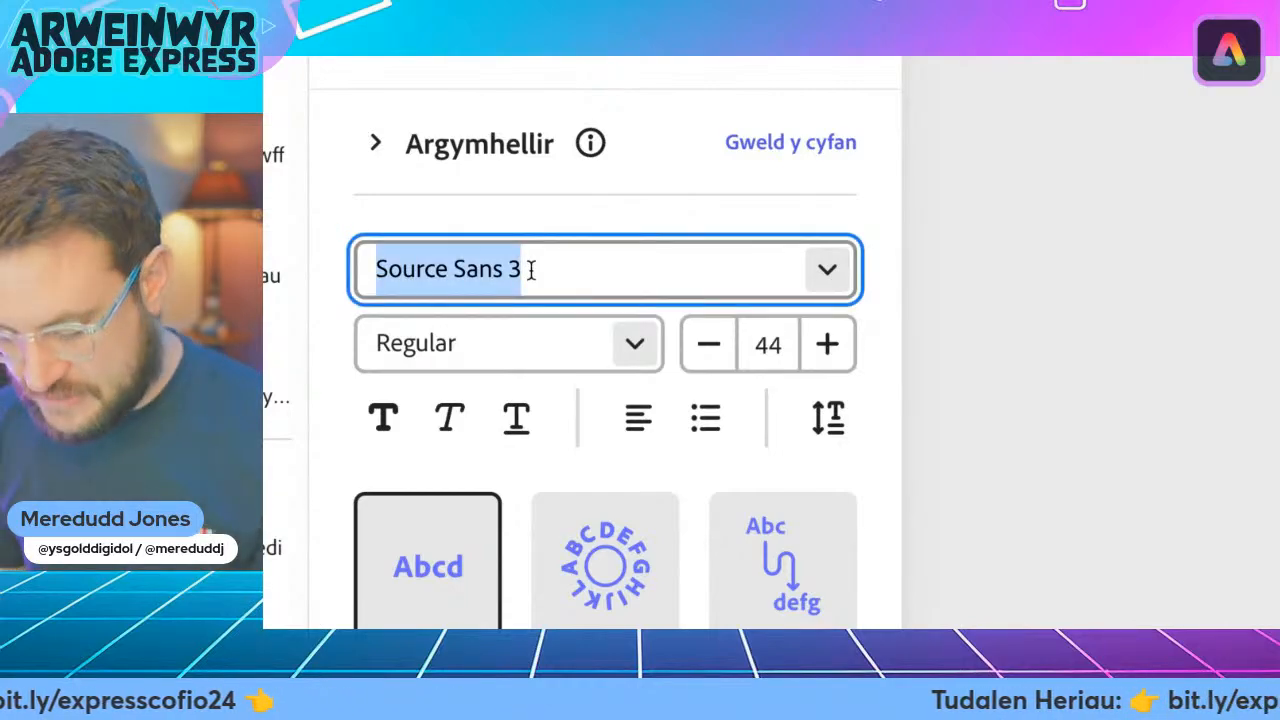
text(serif bo)
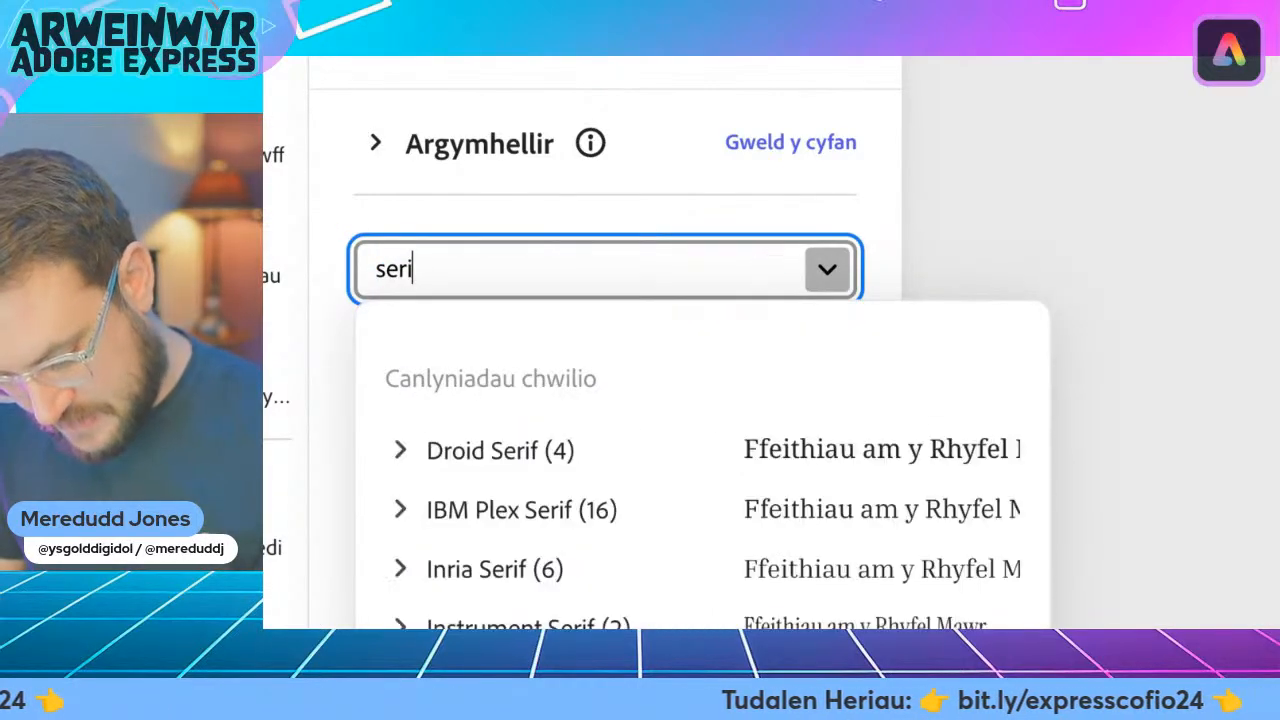
text(ld)
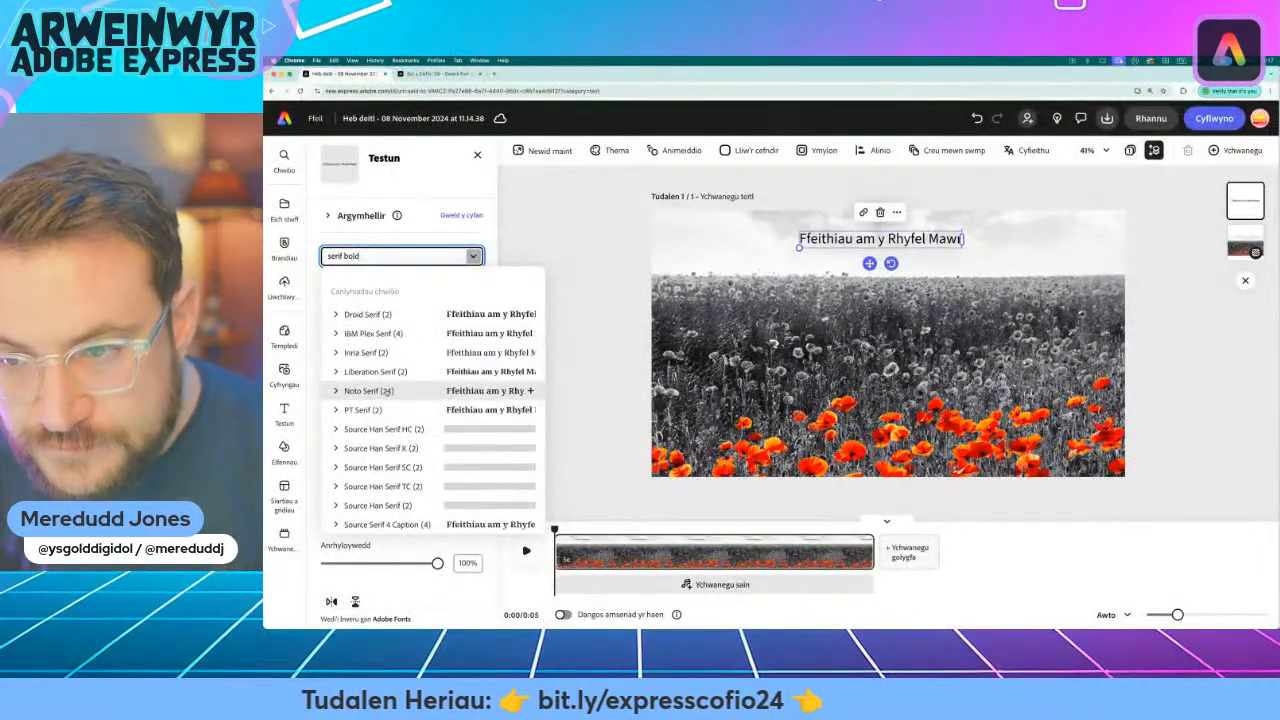
scroll(390, 400, down, 3)
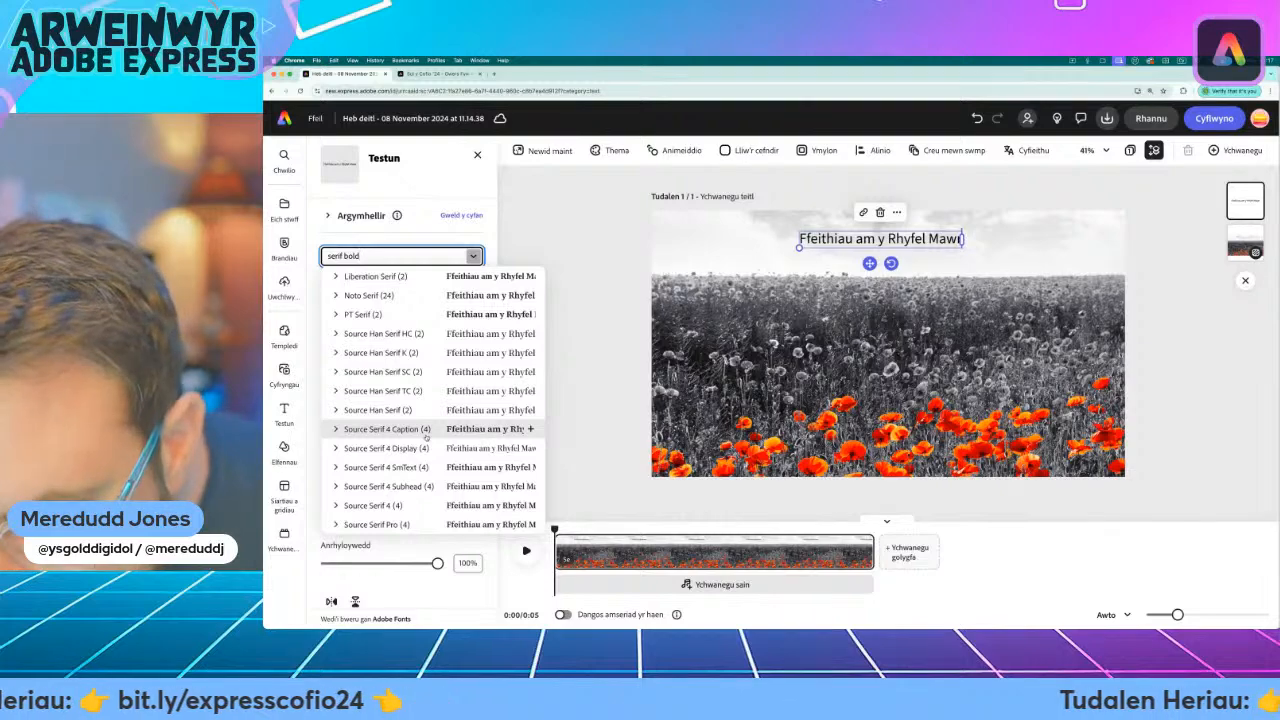
scroll(420, 435, up, 1)
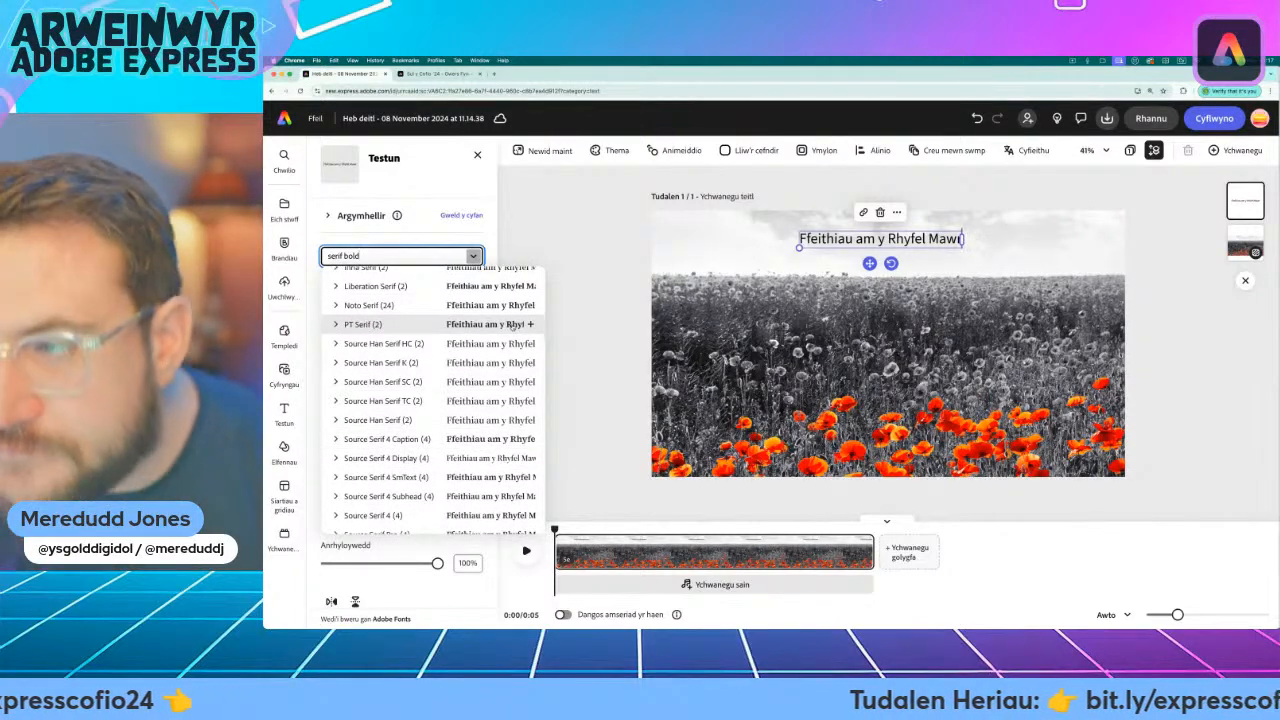
click(512, 324)
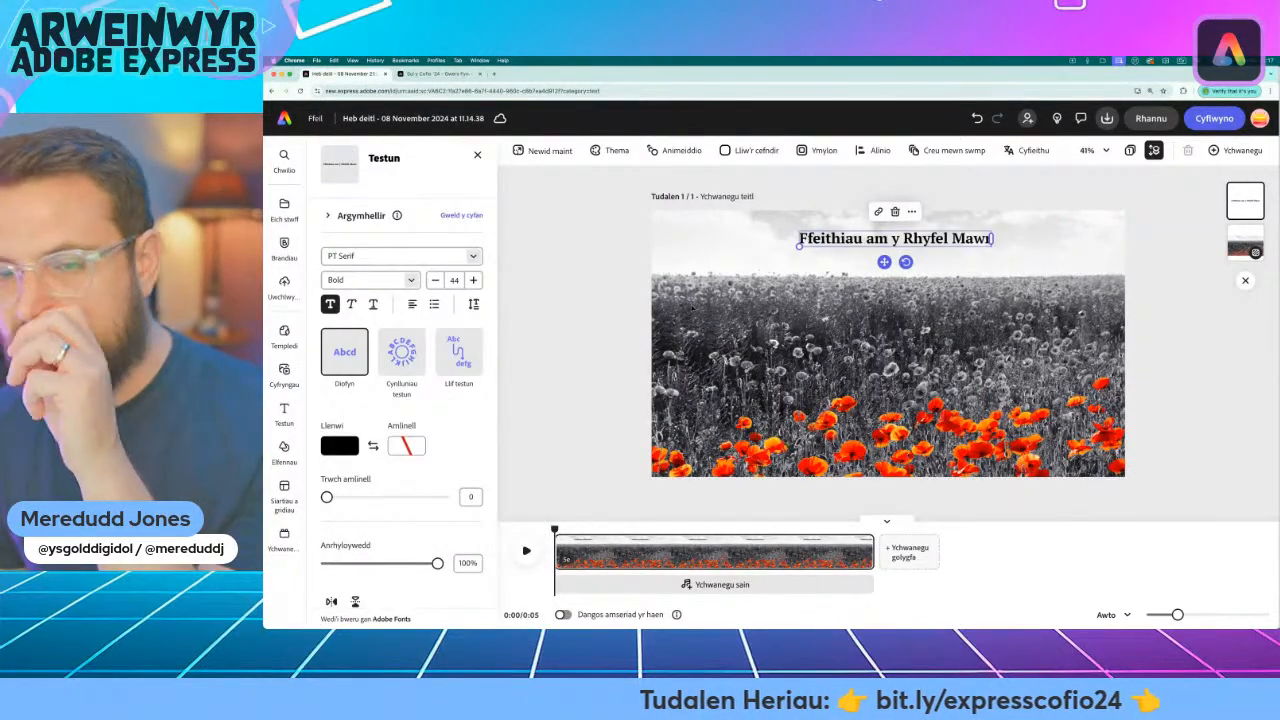
click(411, 282)
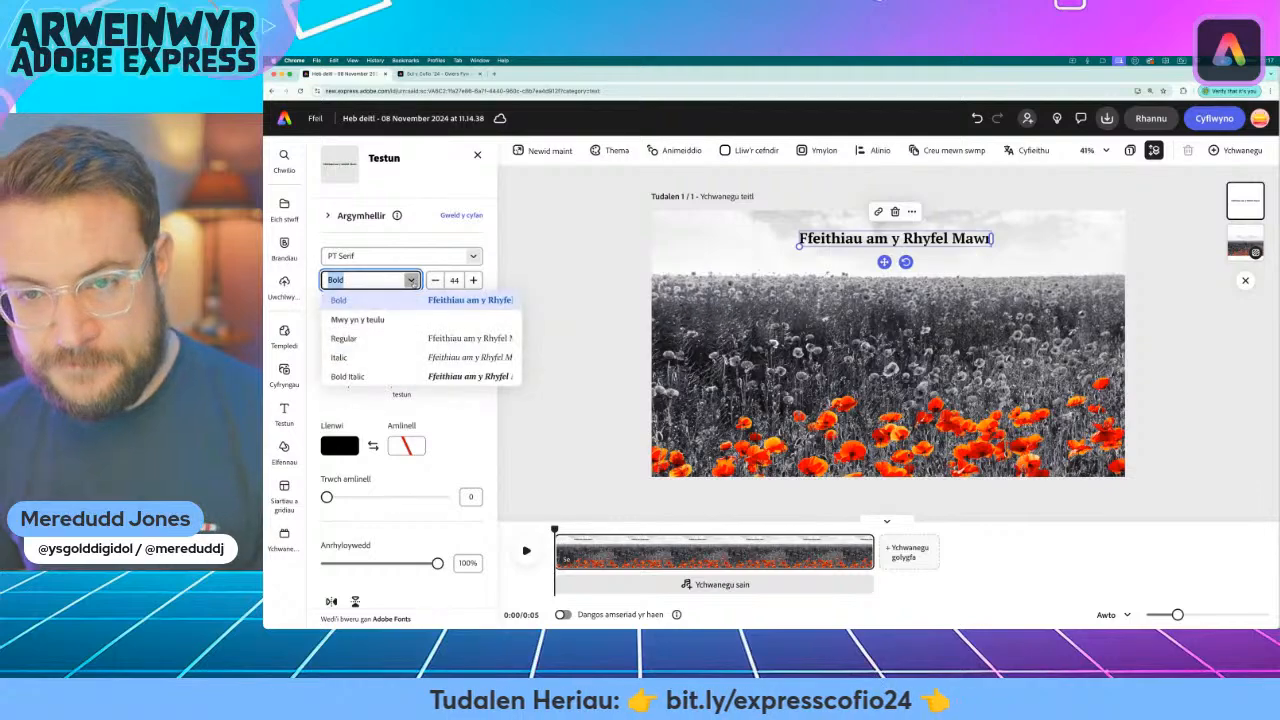
click(370, 300)
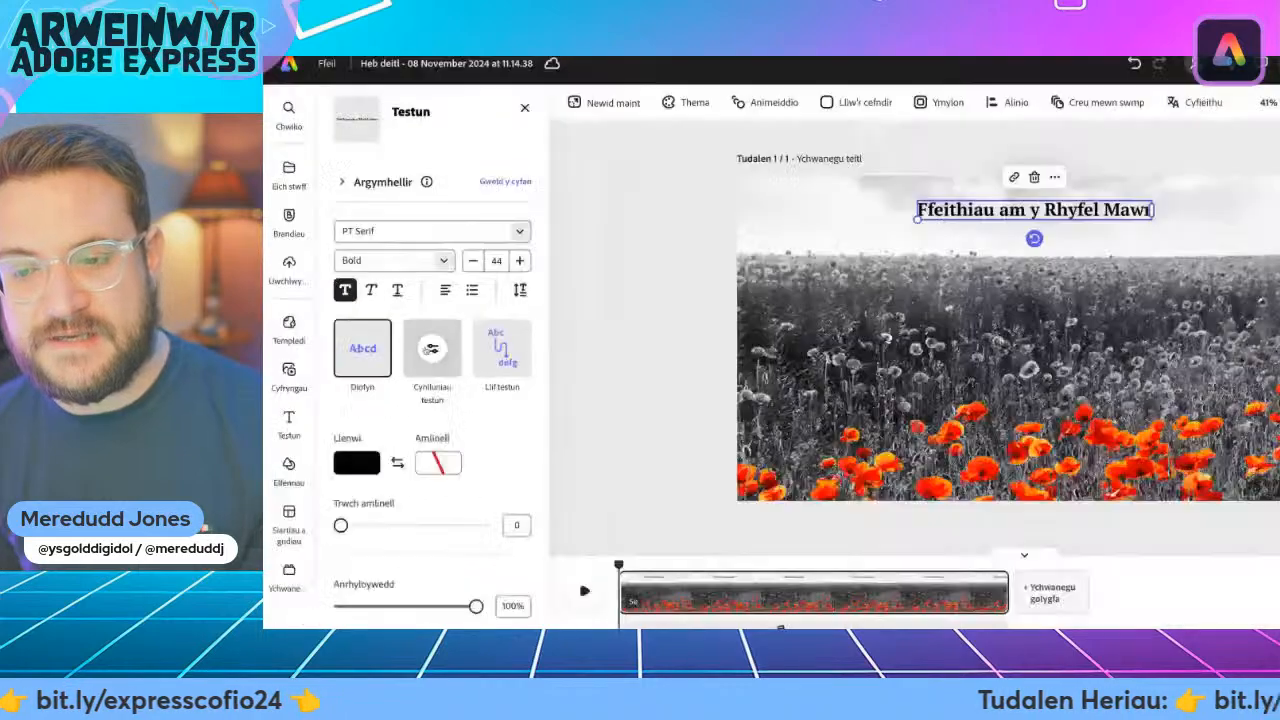
Apply a text layout to the title, shaping it into a large three-line block across the page's upper centre
click(440, 352)
click(476, 412)
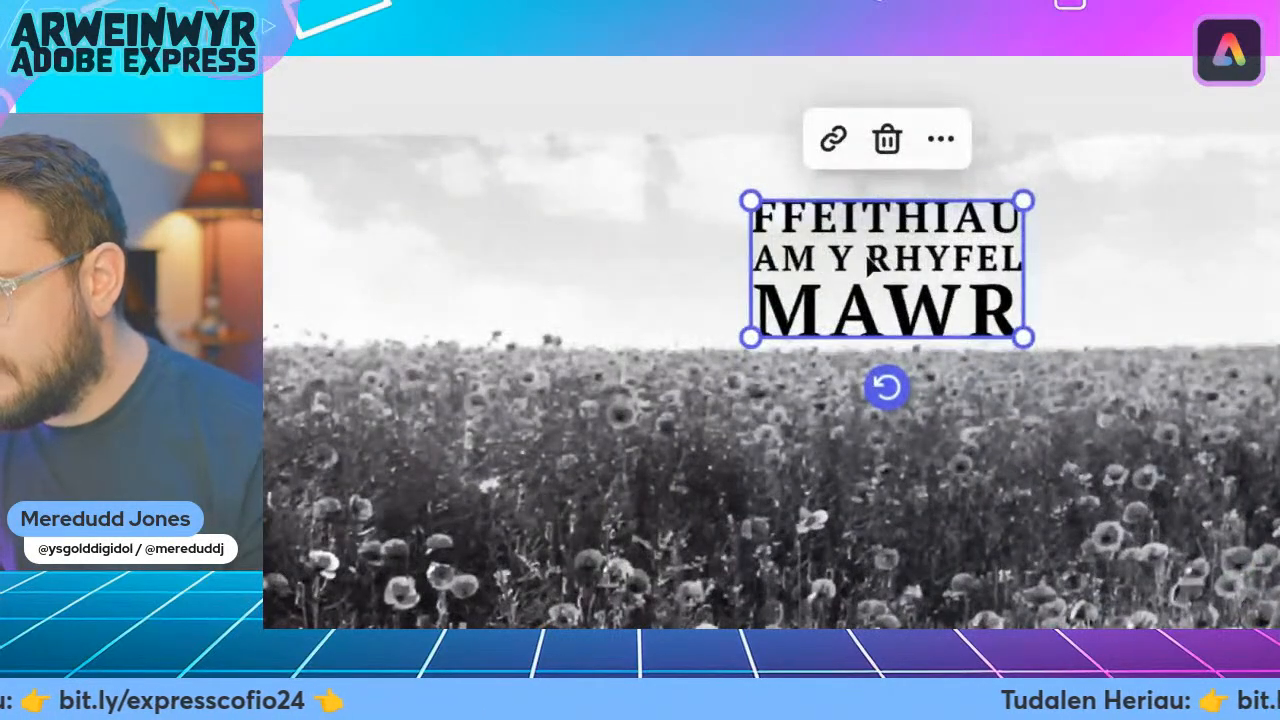
click(942, 248)
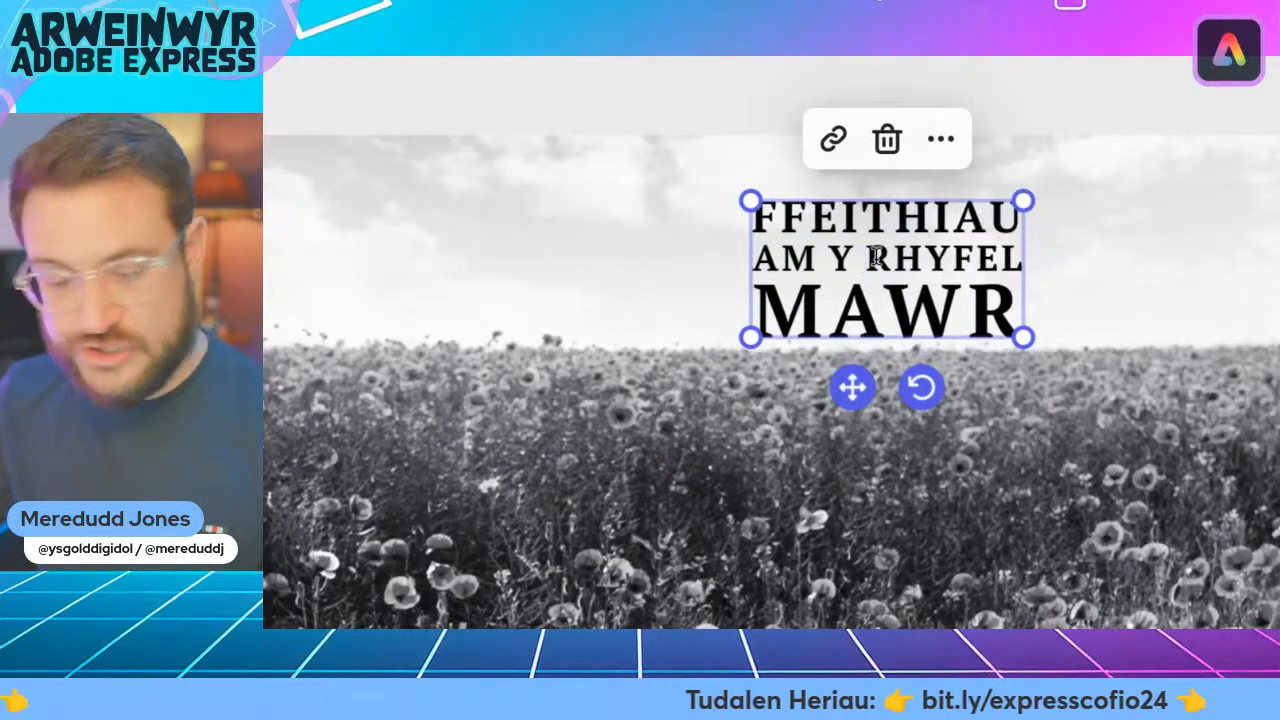
key(Return)
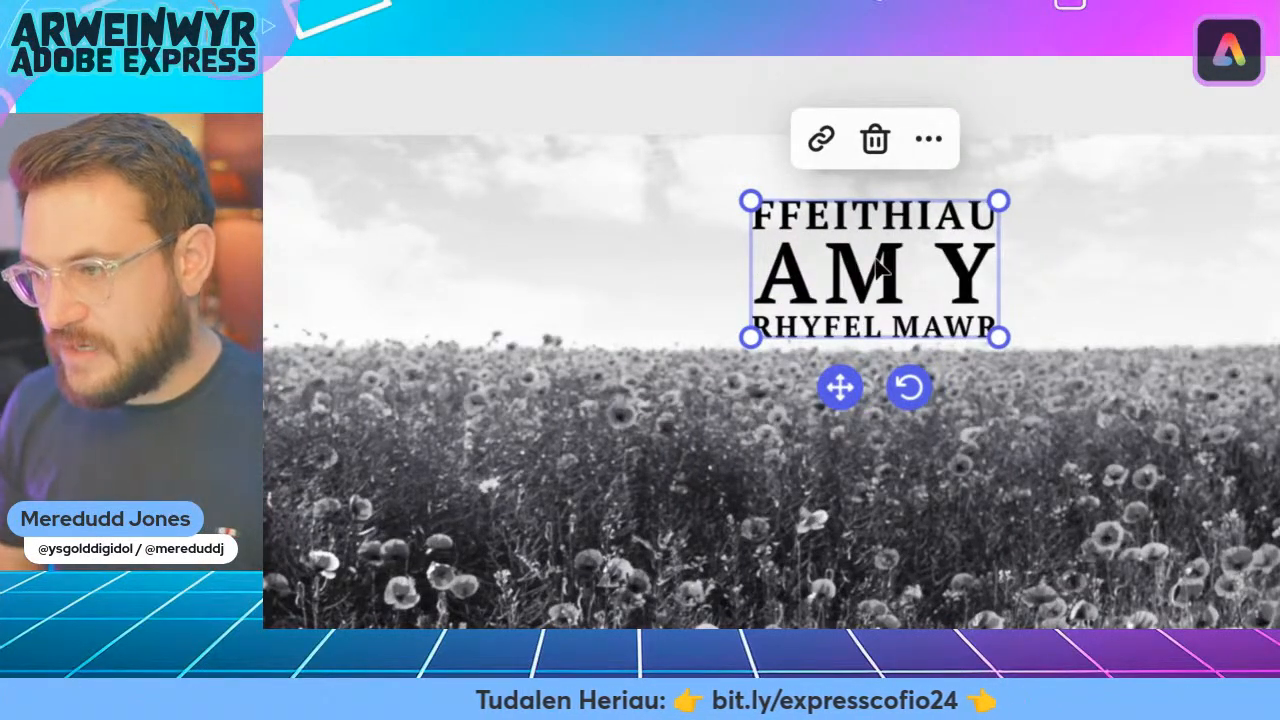
drag(998, 340, 896, 380)
drag(896, 333, 1155, 323)
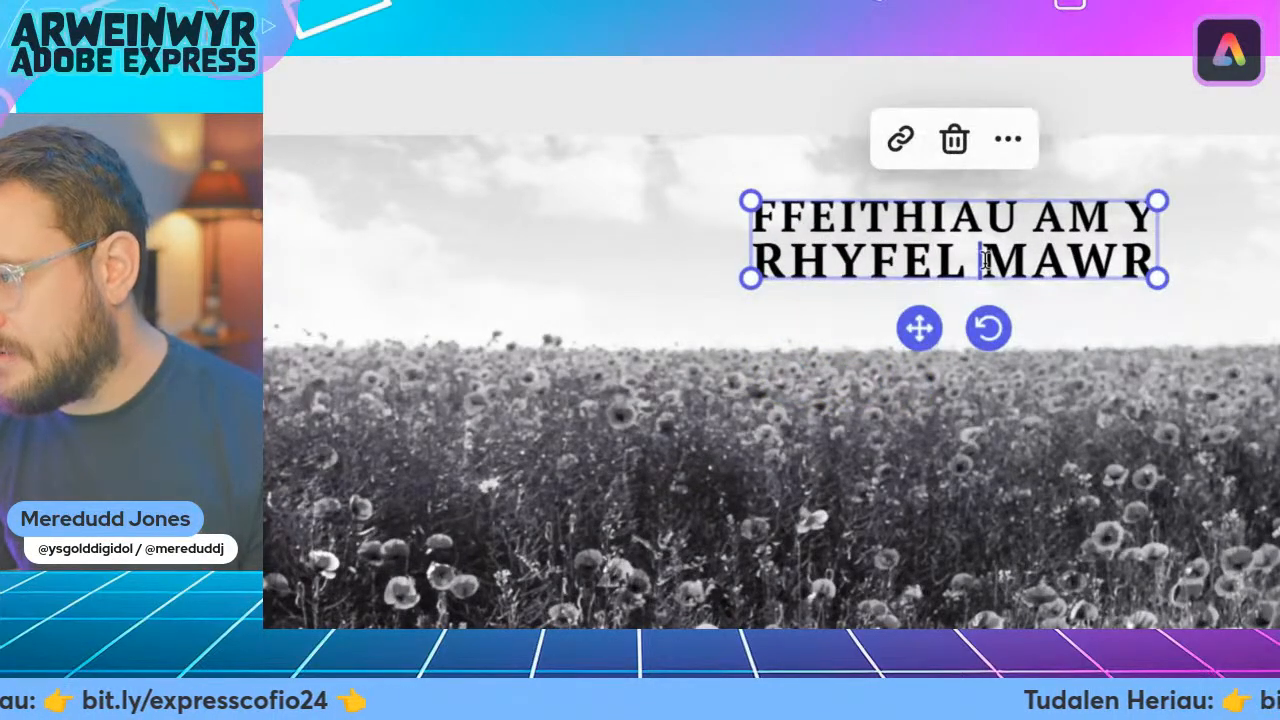
key(Return)
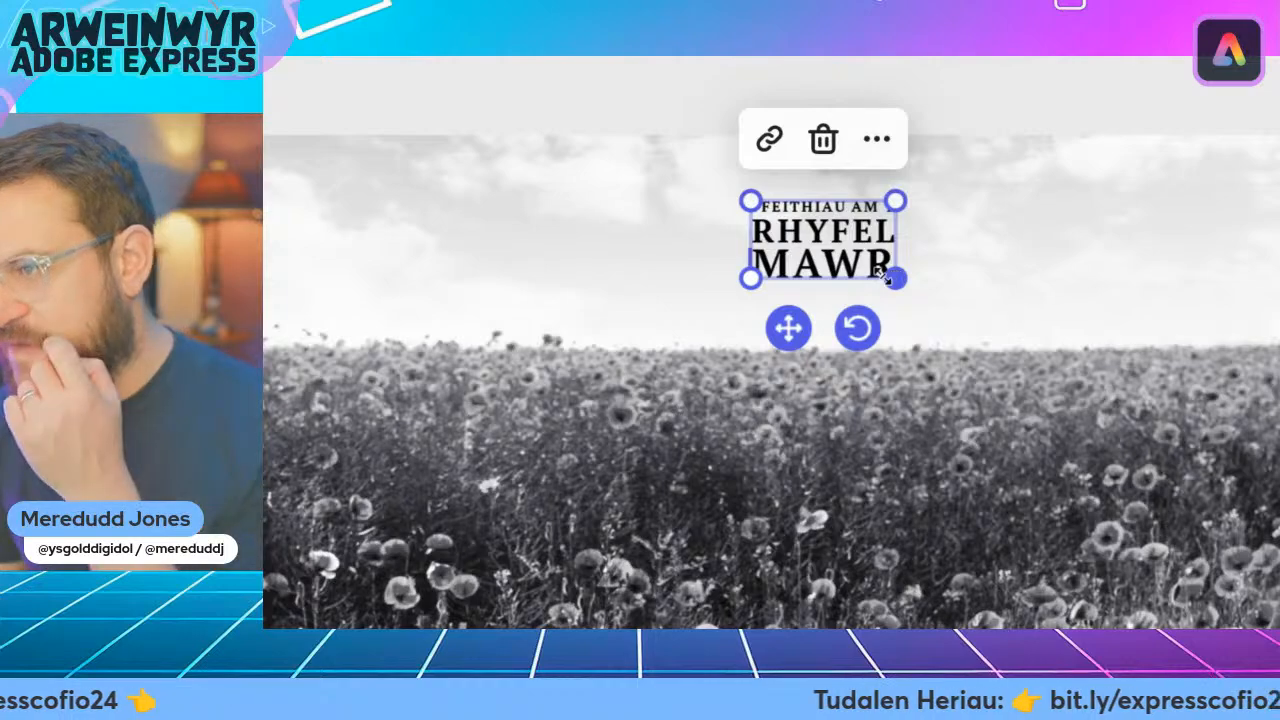
drag(895, 278, 1171, 406)
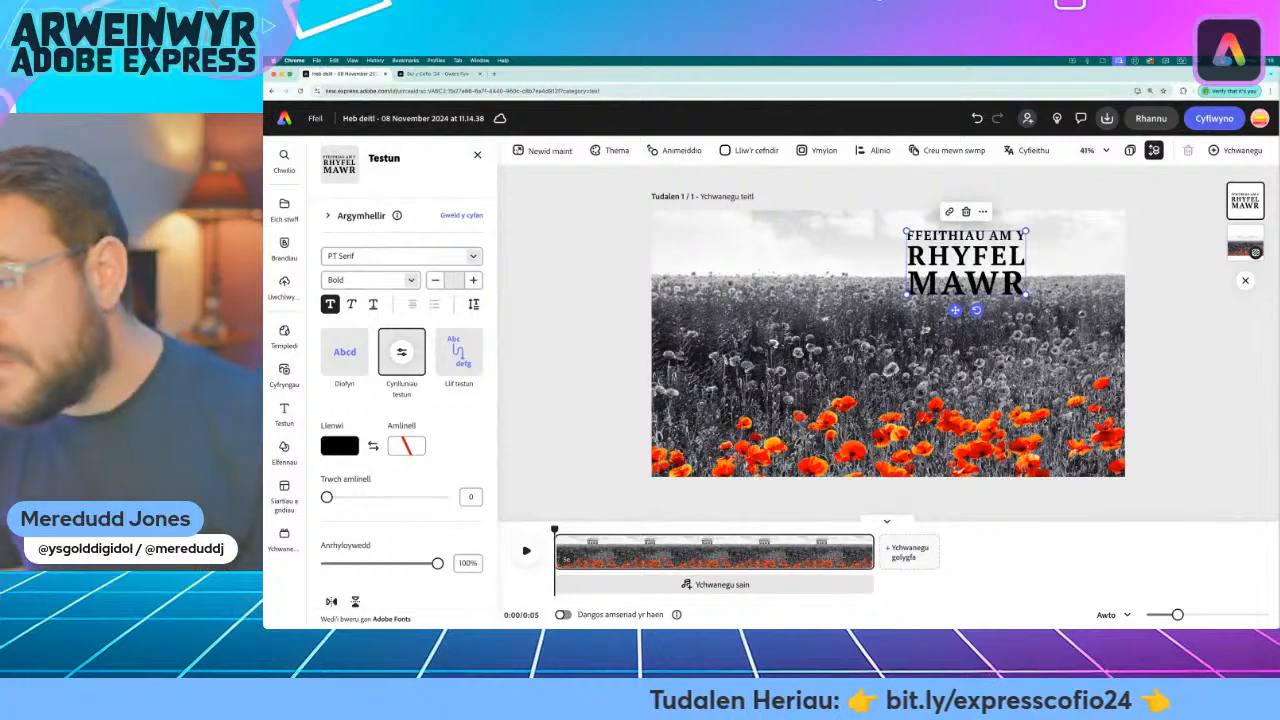
drag(906, 295, 766, 371)
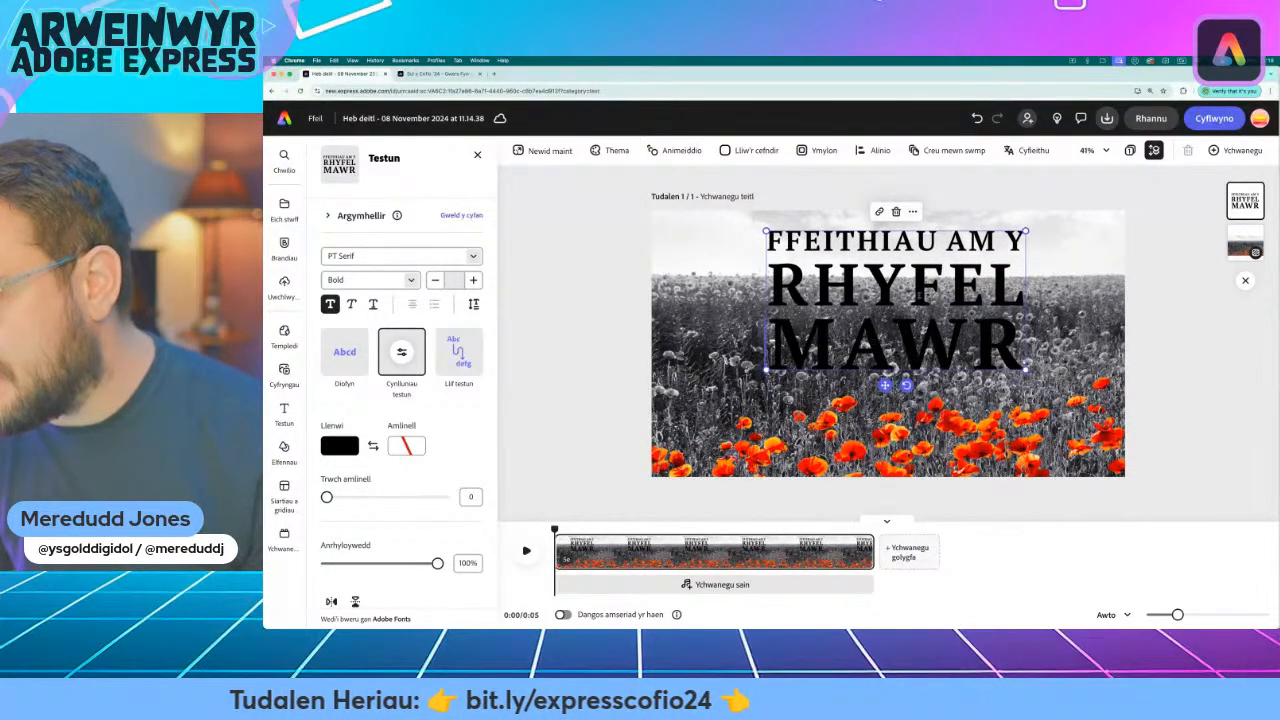
drag(885, 385, 877, 395)
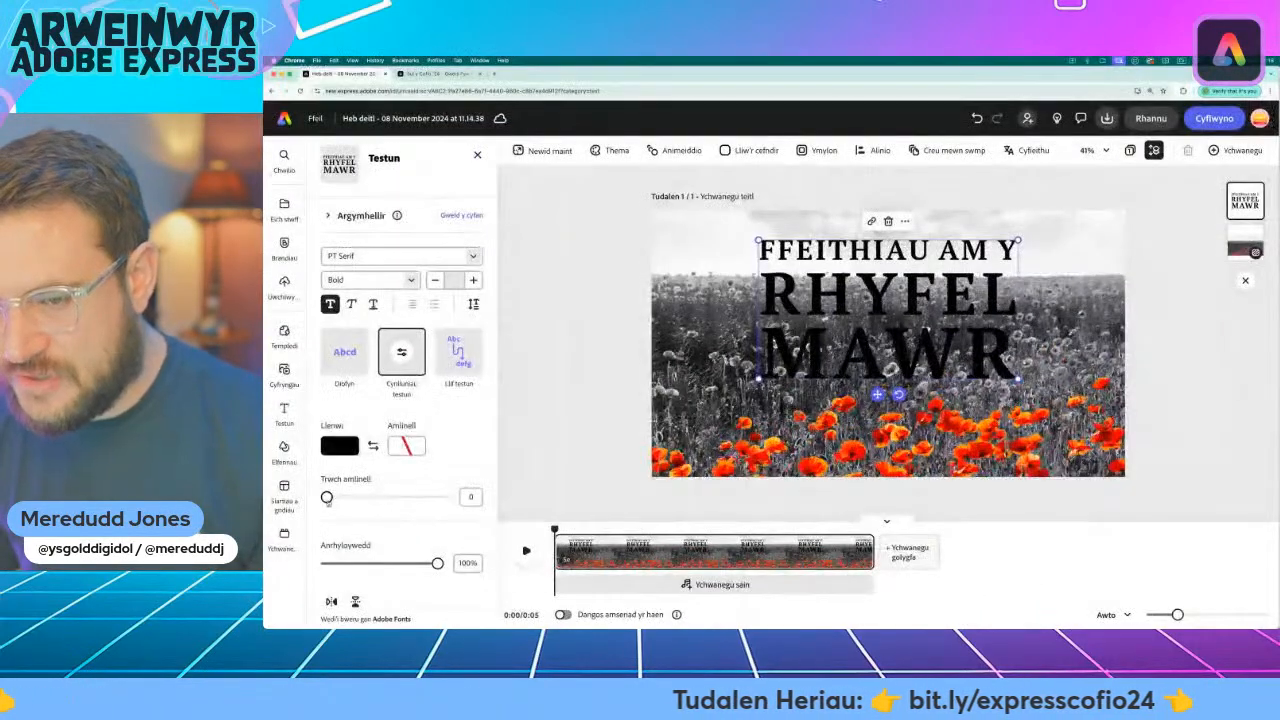
Give the title an outline of thickness 100 in light grey sampled from the sky, and nudge the title slightly up
drag(398, 428, 995, 428)
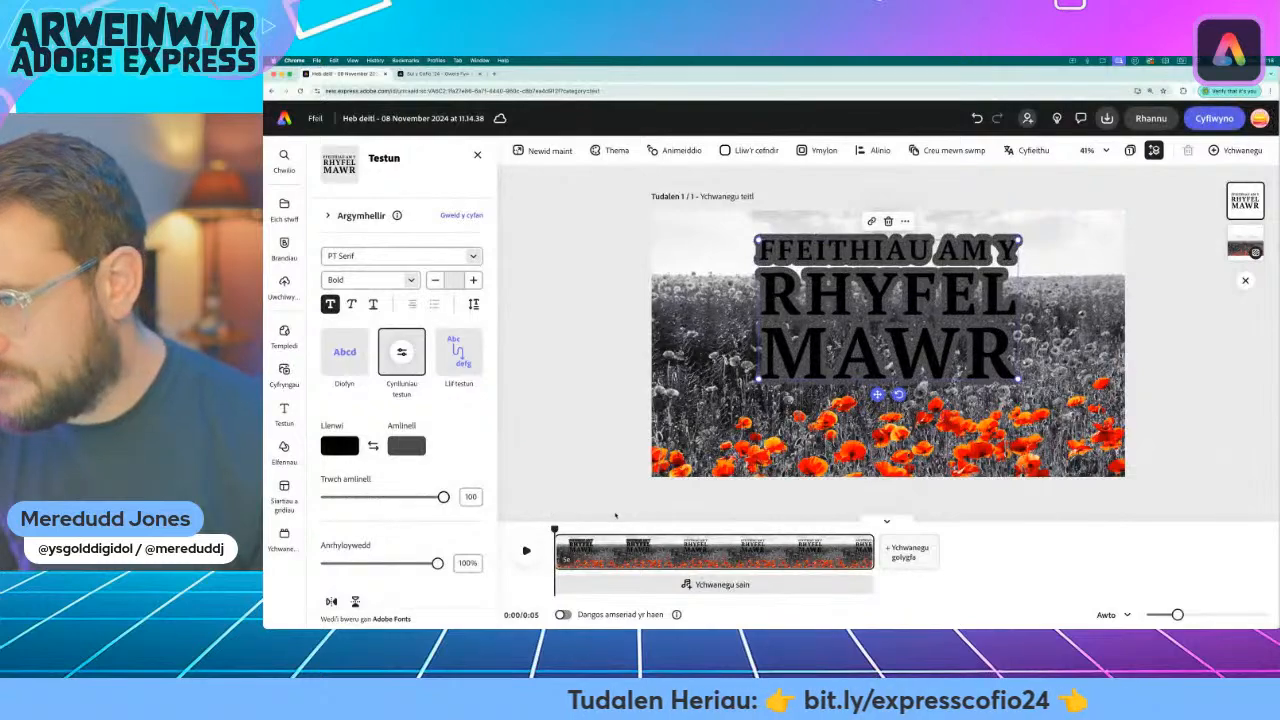
click(410, 446)
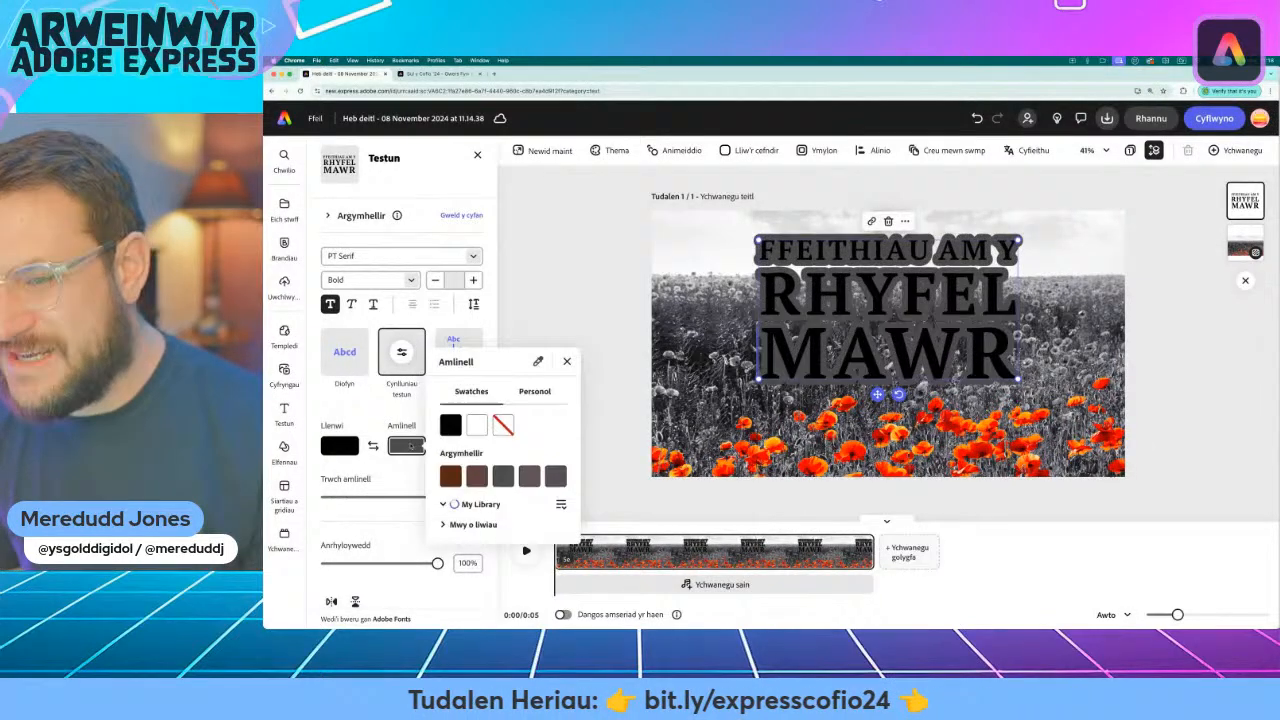
click(477, 413)
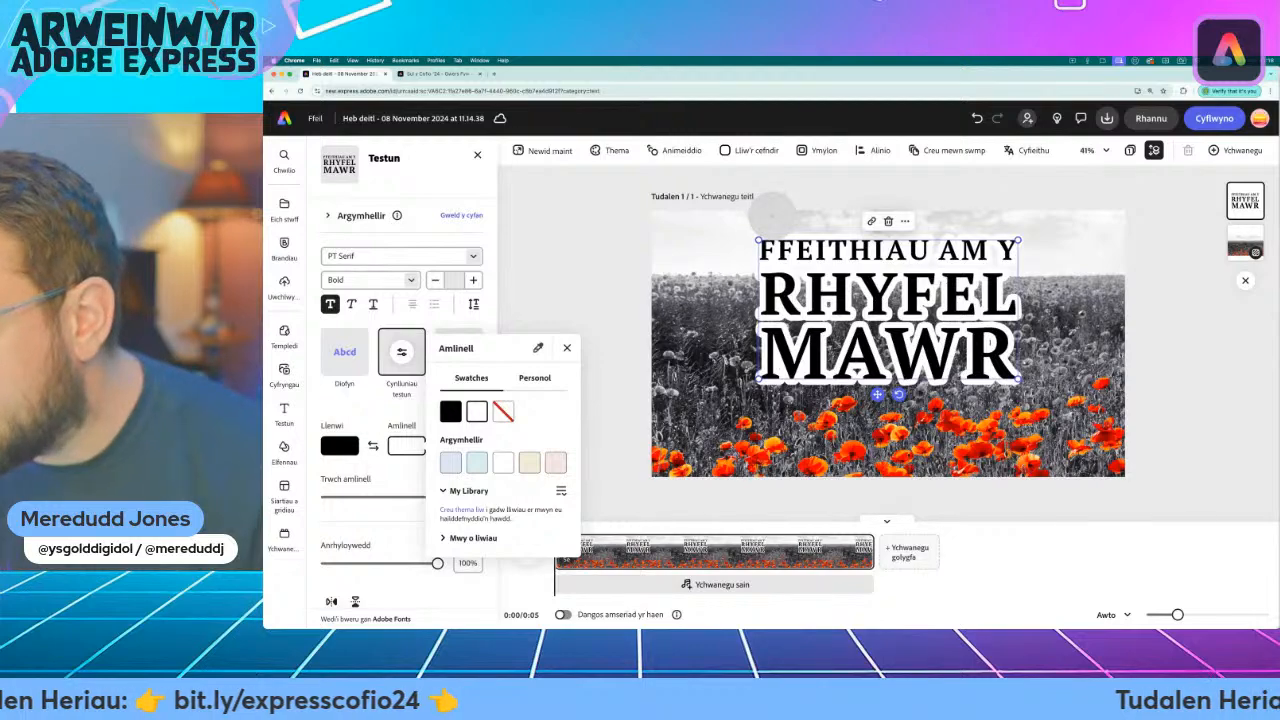
click(772, 216)
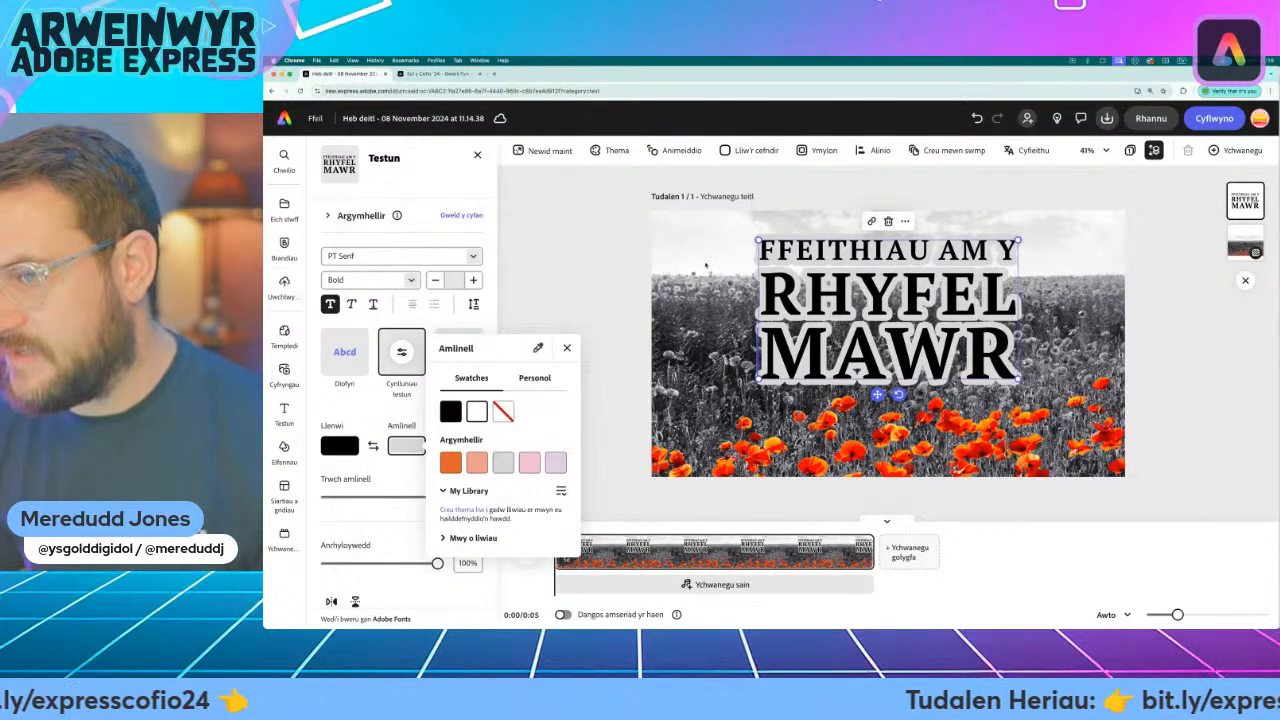
click(566, 348)
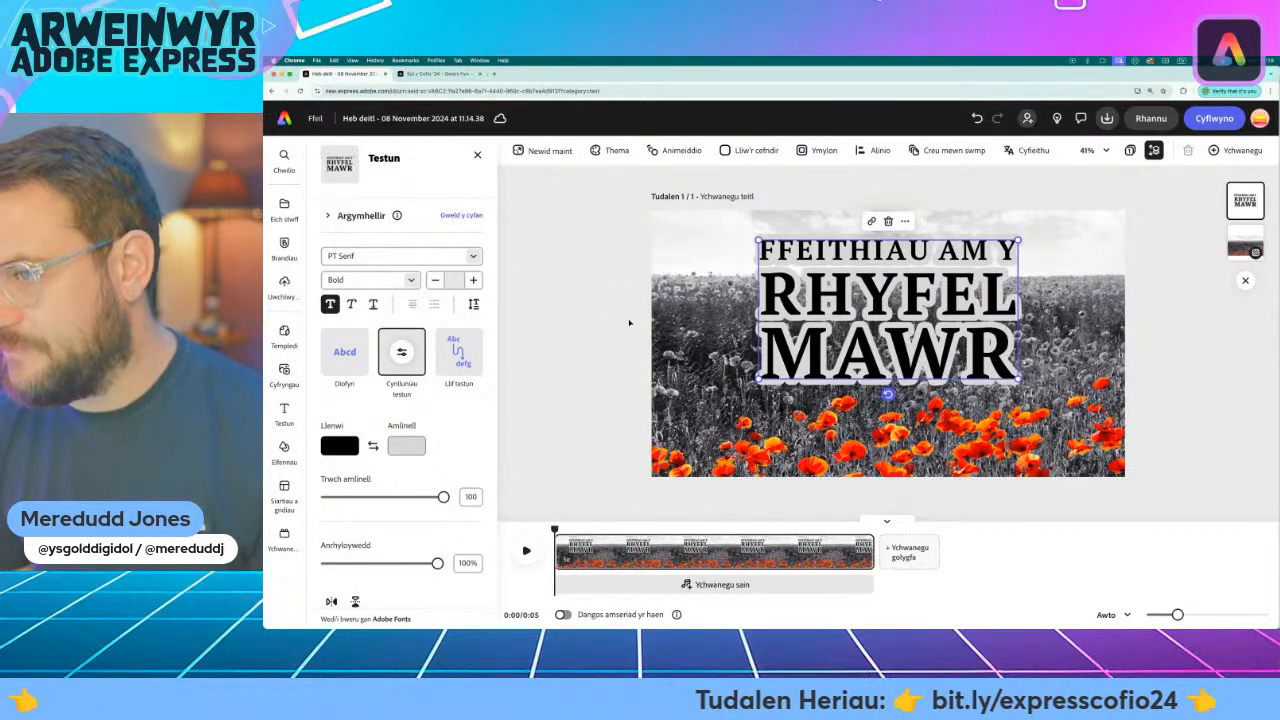
click(628, 326)
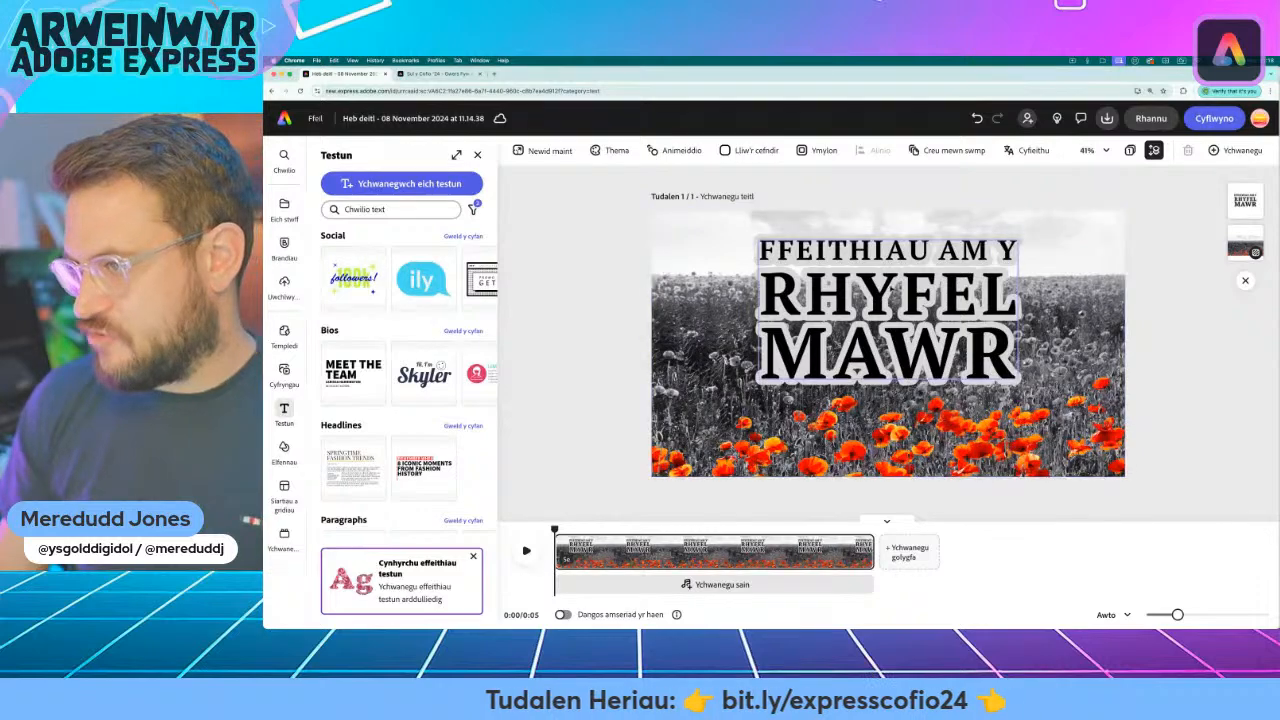
drag(876, 310, 878, 305)
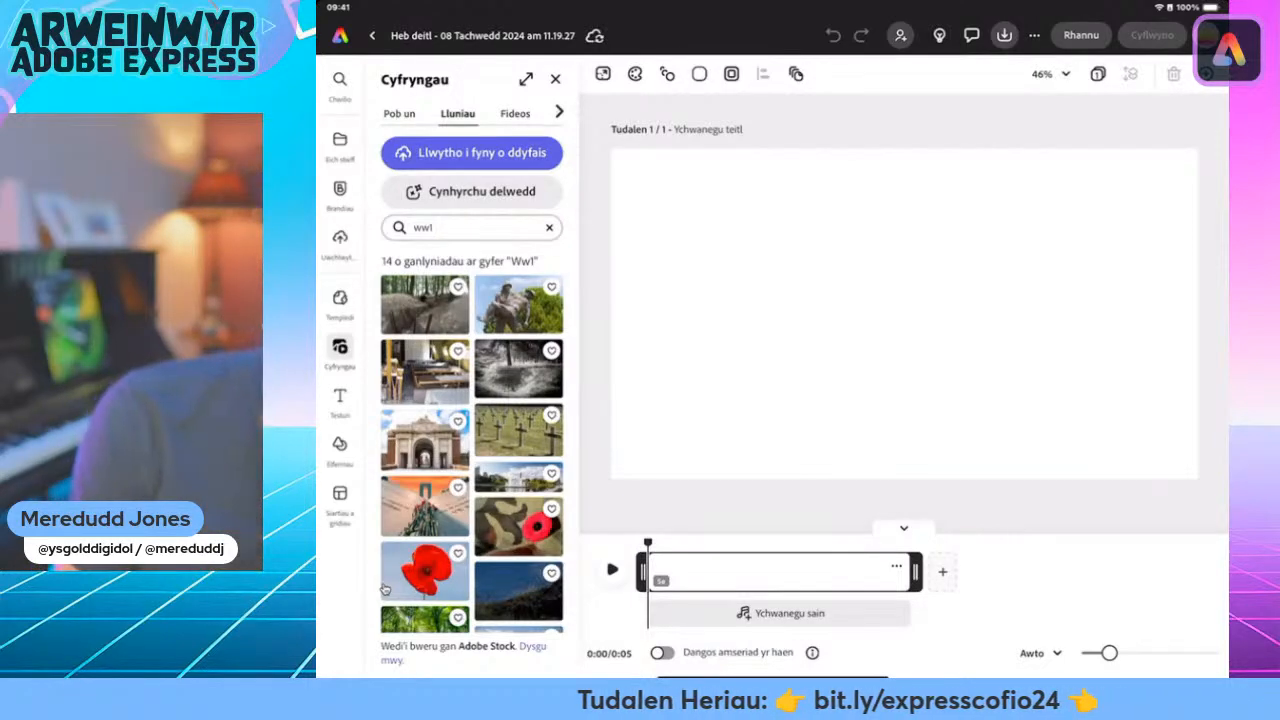
In the iPad project, add the "ww1" photo of engraved names on a memorial wall and set it as page background
scroll(385, 590, down, 5)
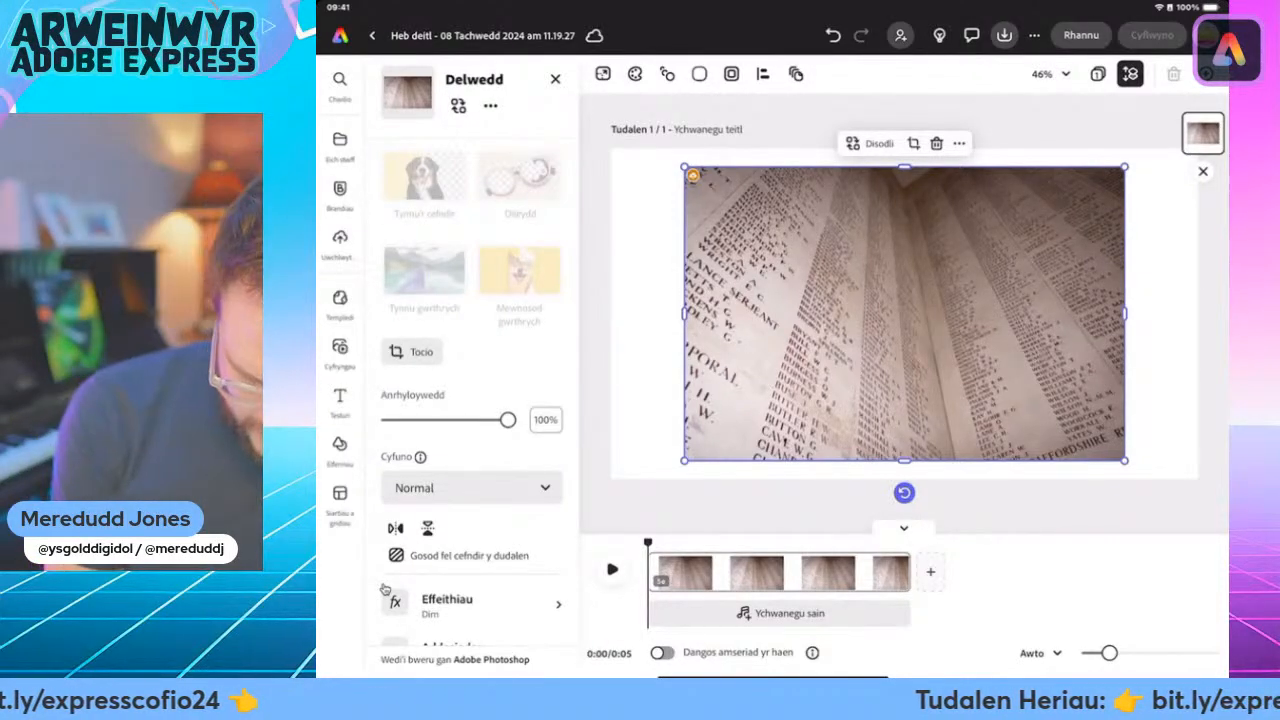
click(396, 555)
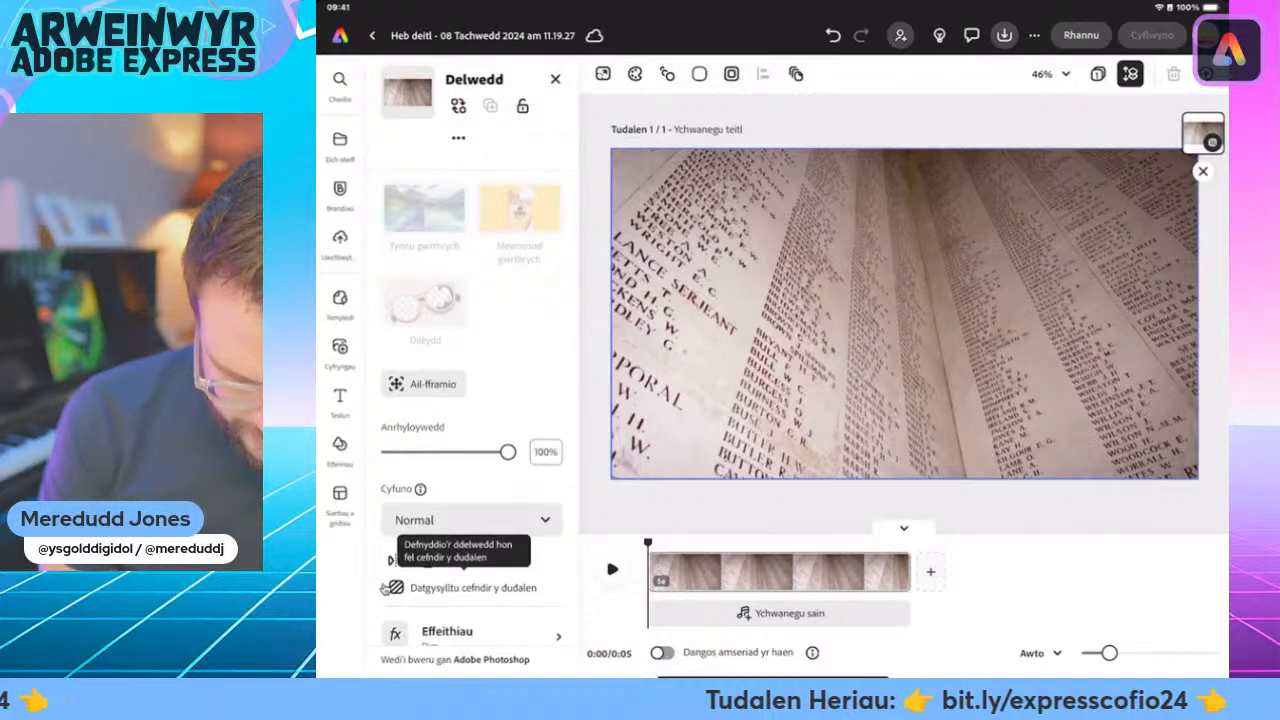
Add a text box to the page reading "Ffeithiau am y rhyfel mawr"
key(t)
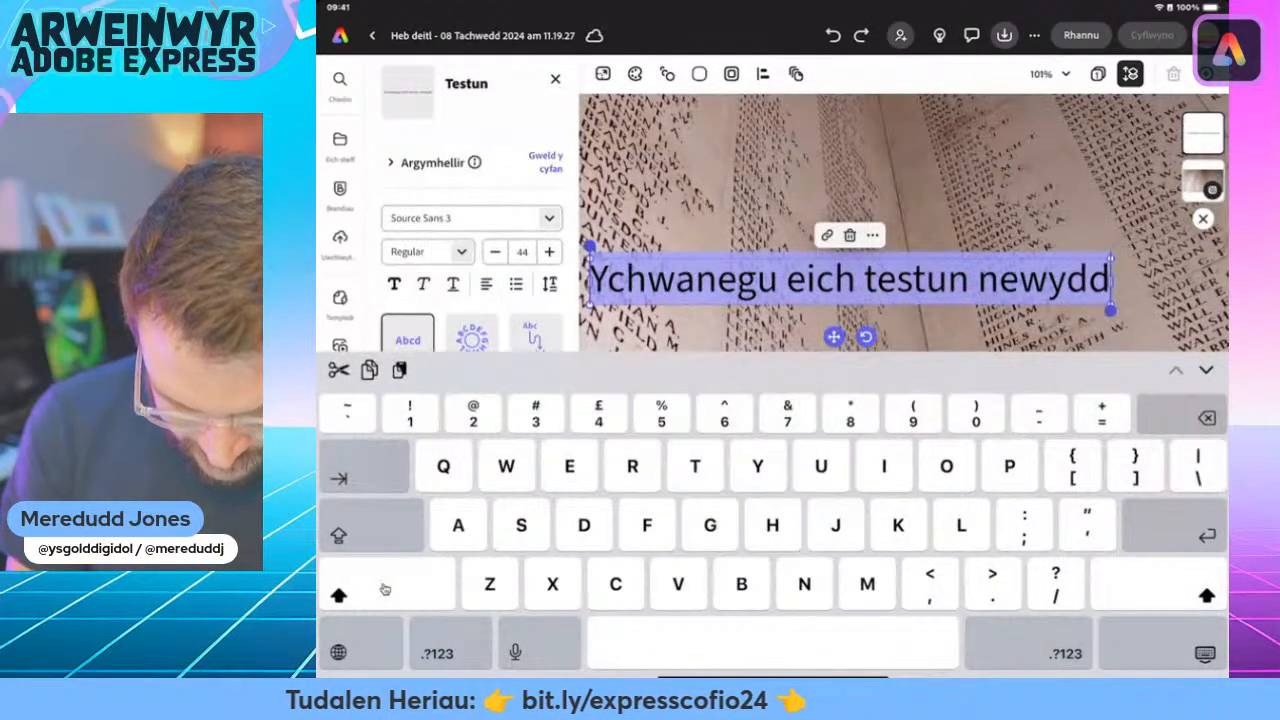
text(Ffeithiai)
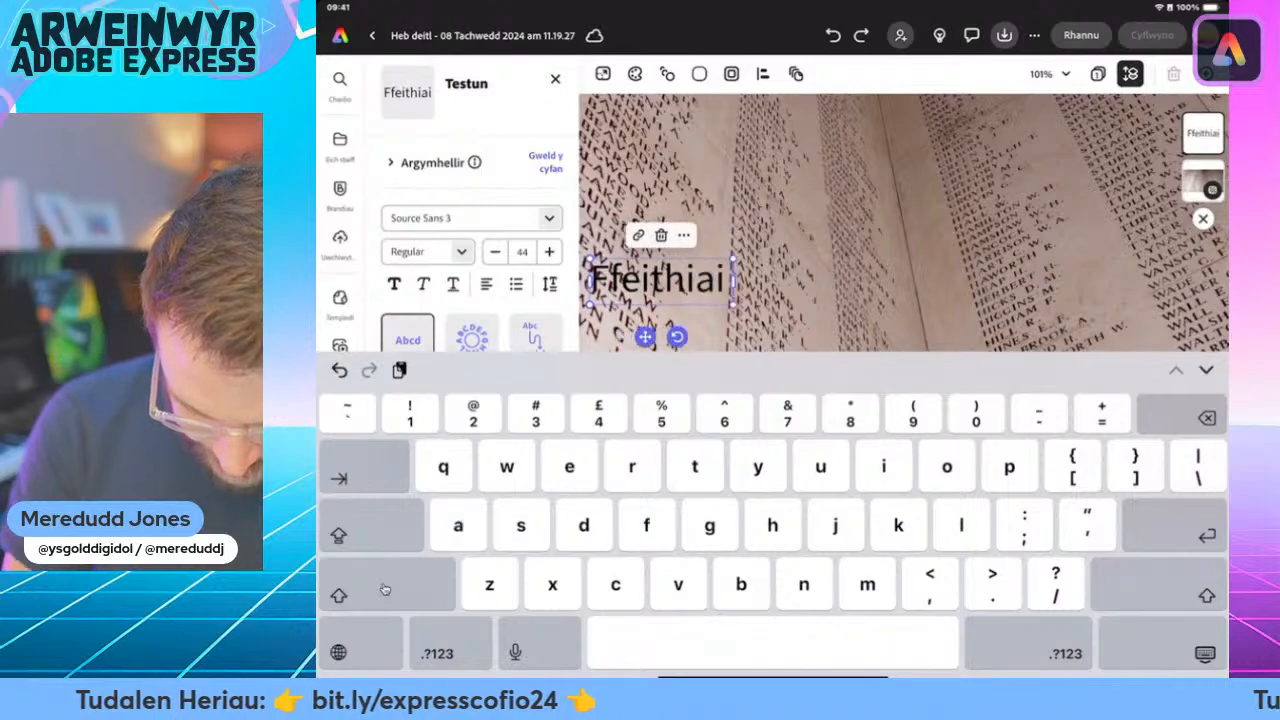
key(BackSpace)
text(u )
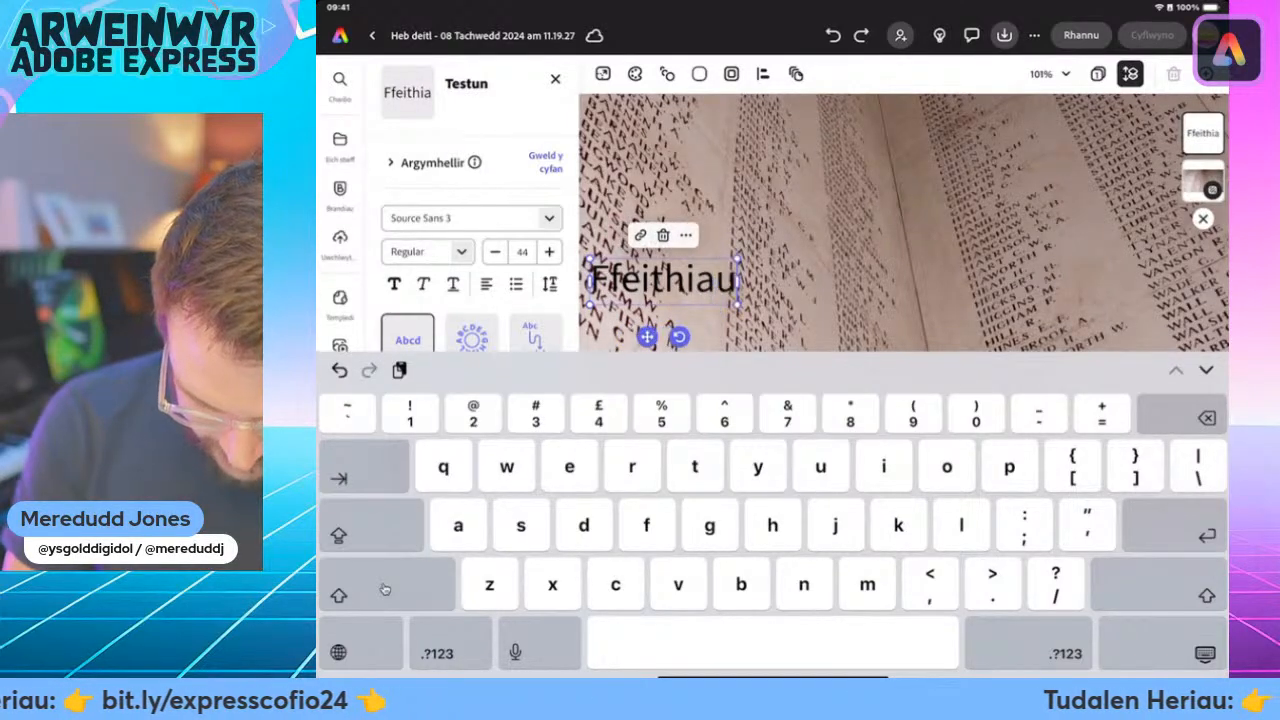
text(am y)
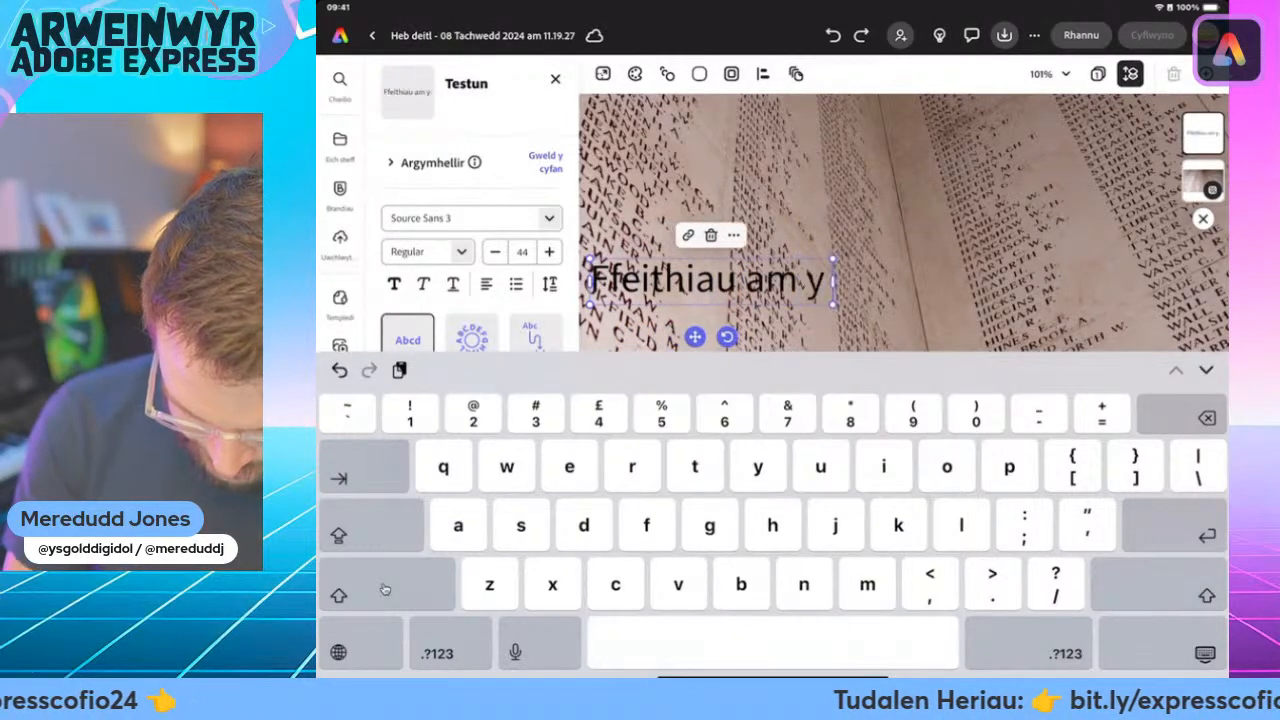
text( rhyfel)
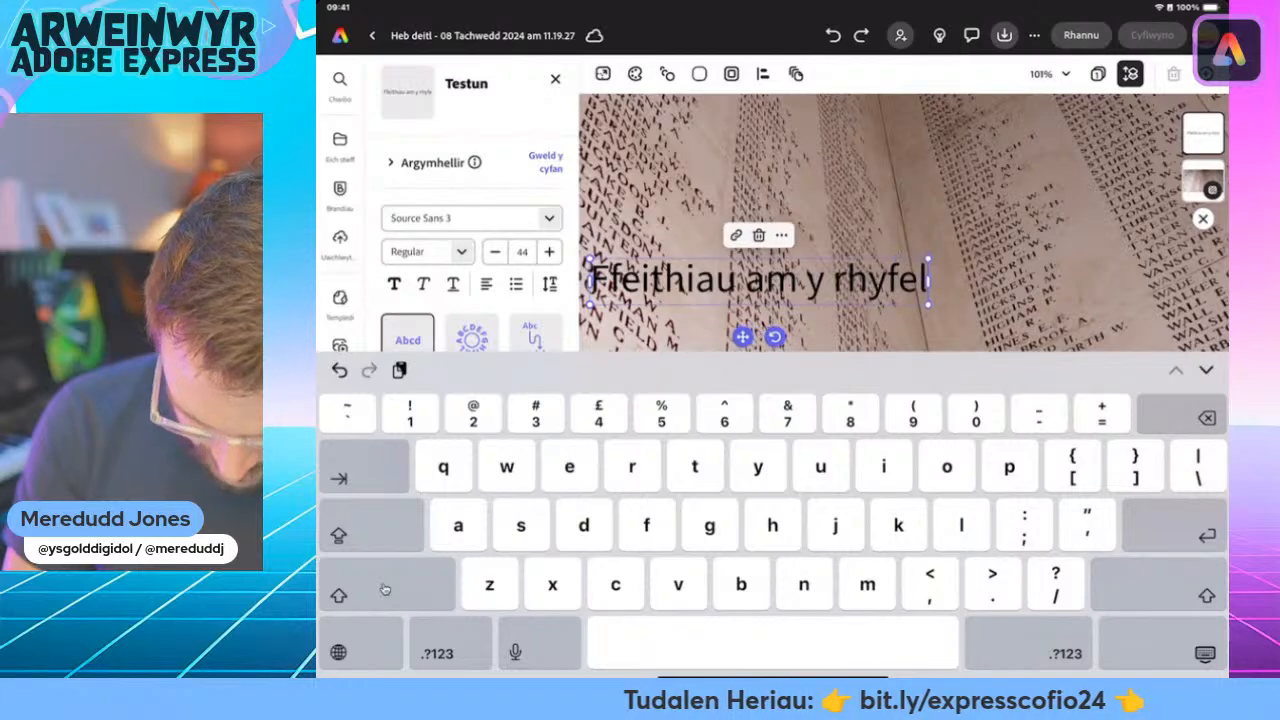
text( mawr)
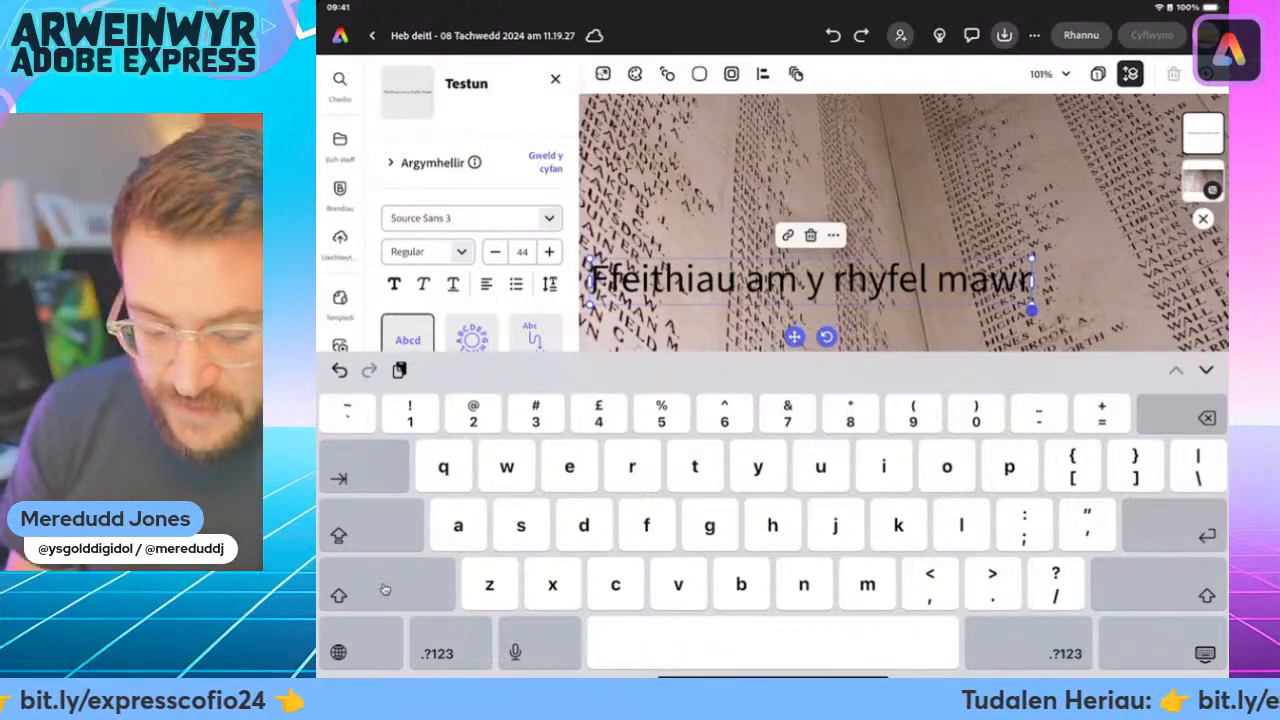
key(Escape)
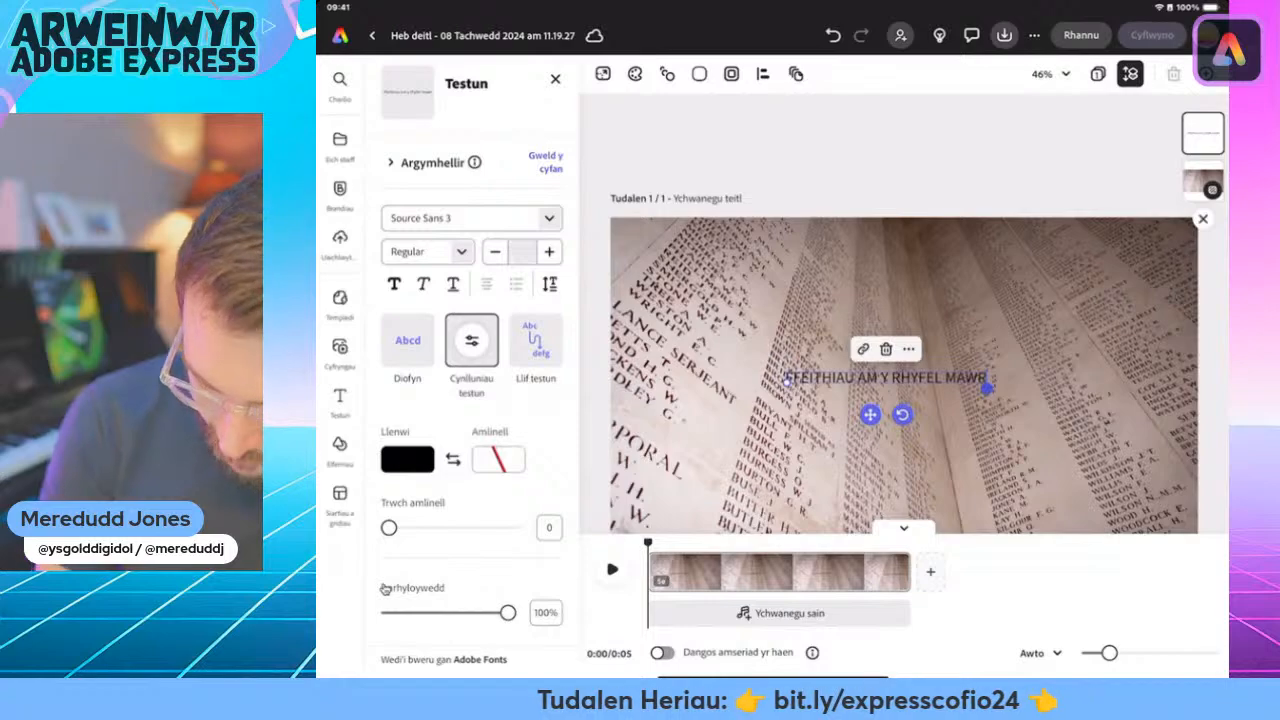
Apply a text layout to the title and arrange its lines as "FFEITHIAU AM Y", "RHYFEL" and "MAWR"
drag(787, 382, 813, 485)
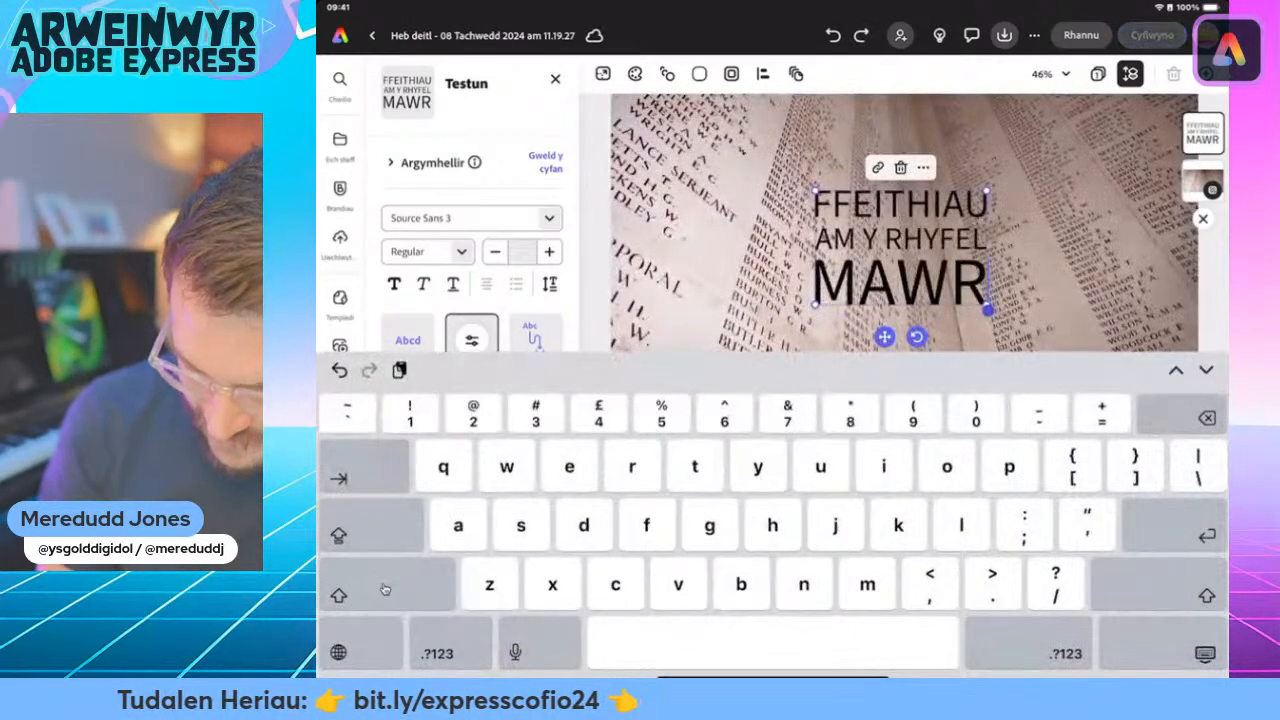
click(884, 240)
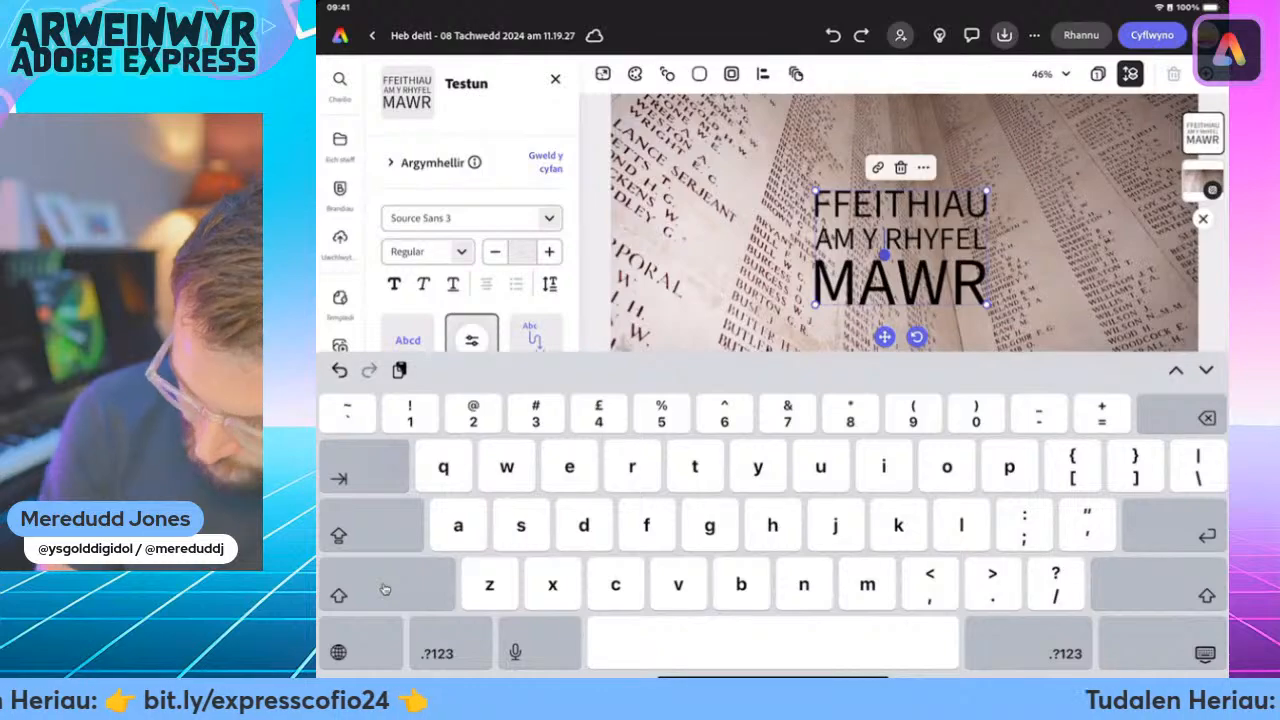
key(Return)
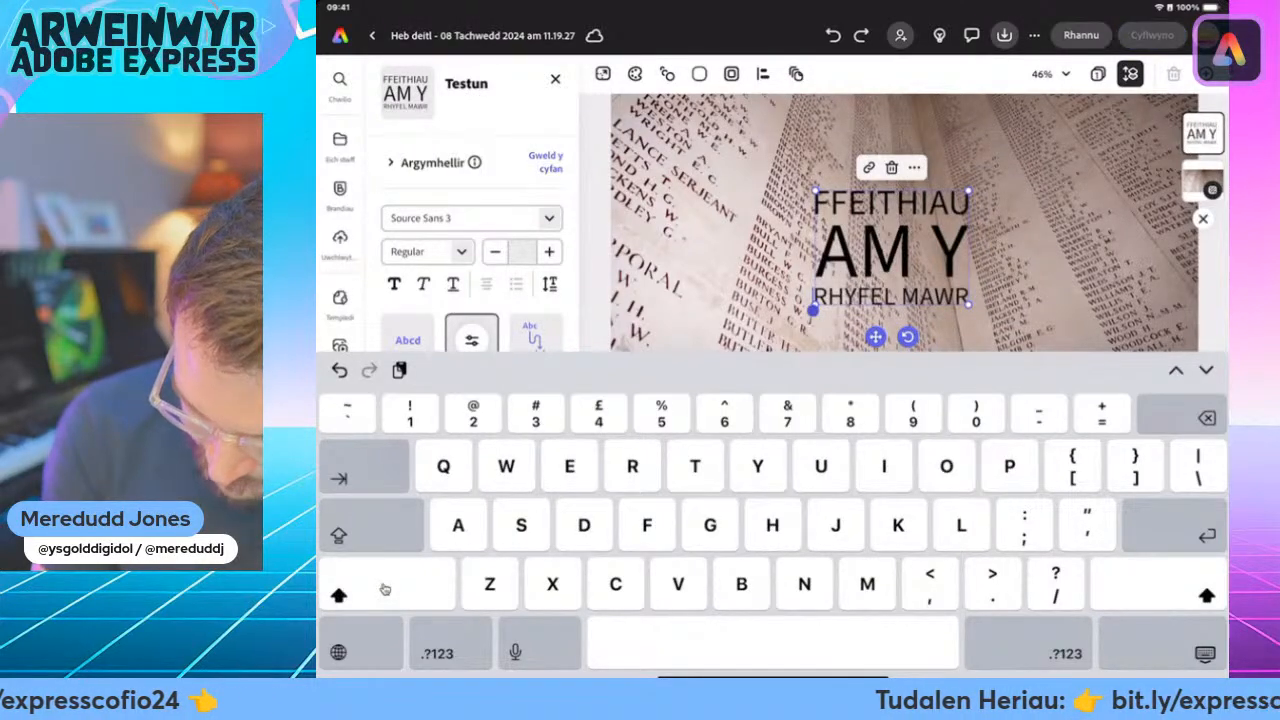
key(Return)
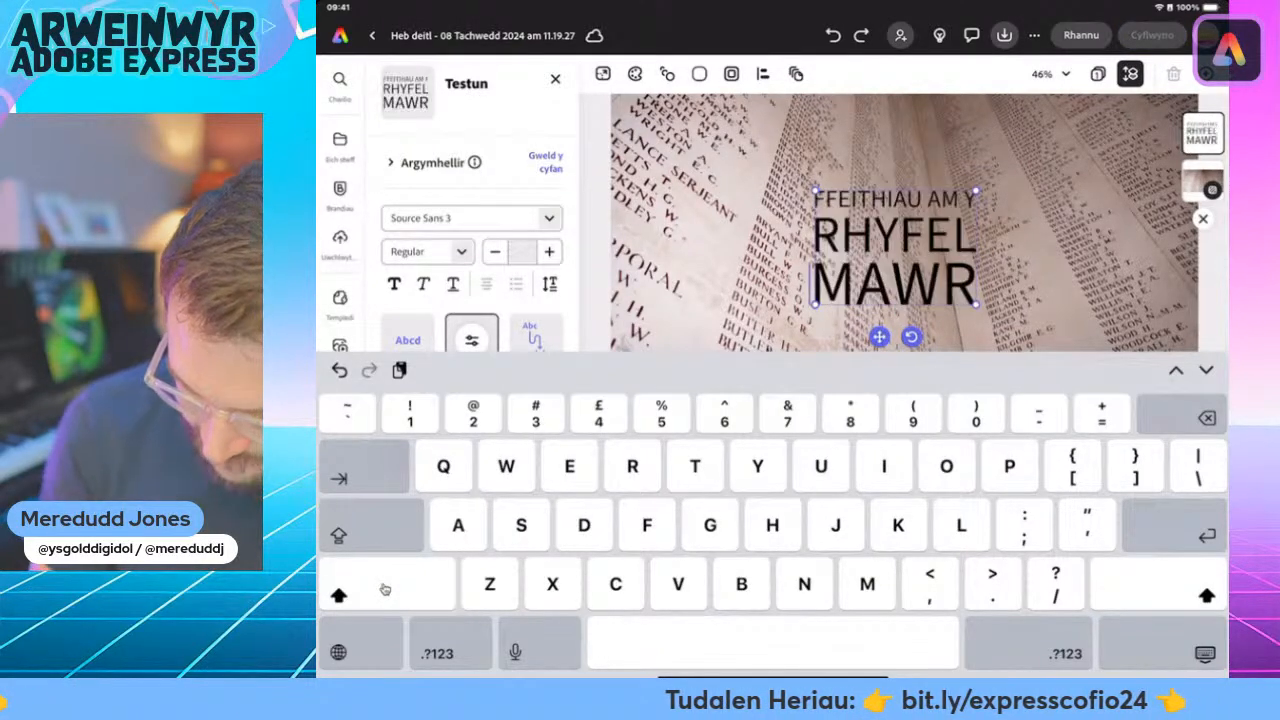
key(Escape)
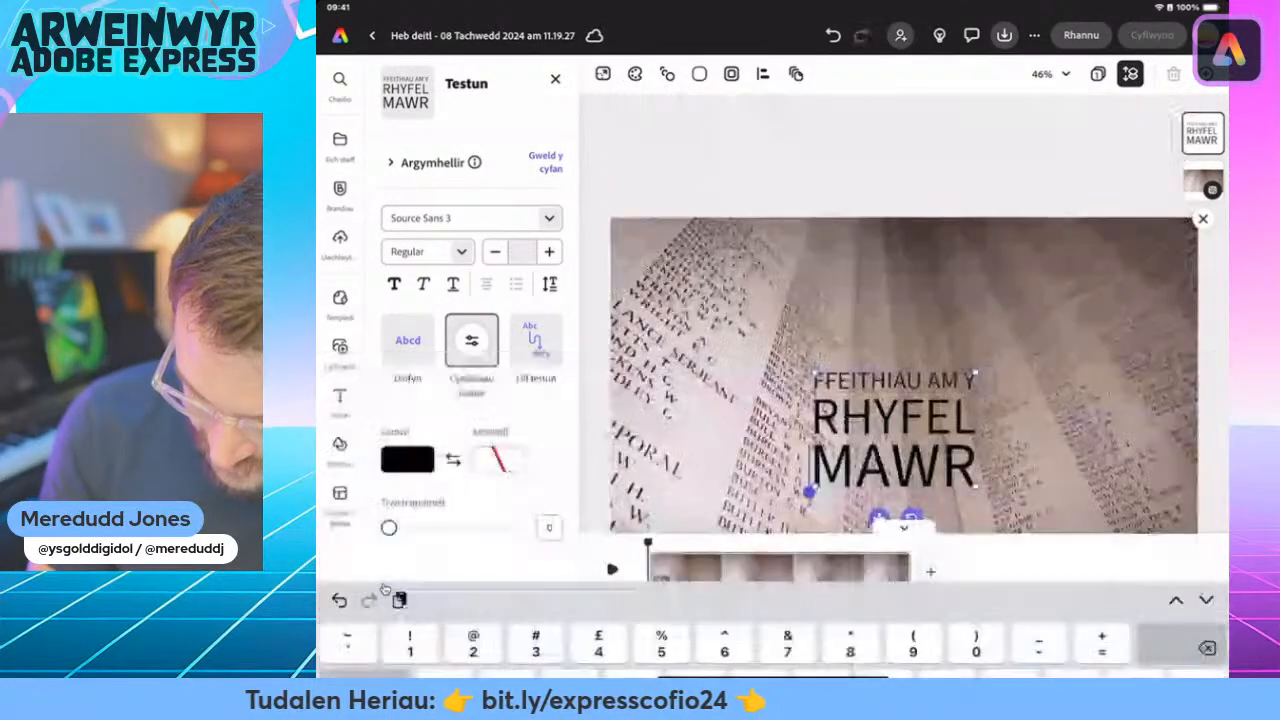
Search the fonts for "serif" and set the title to Noto Serif Tamil Condensed in ExtraBold
click(464, 218)
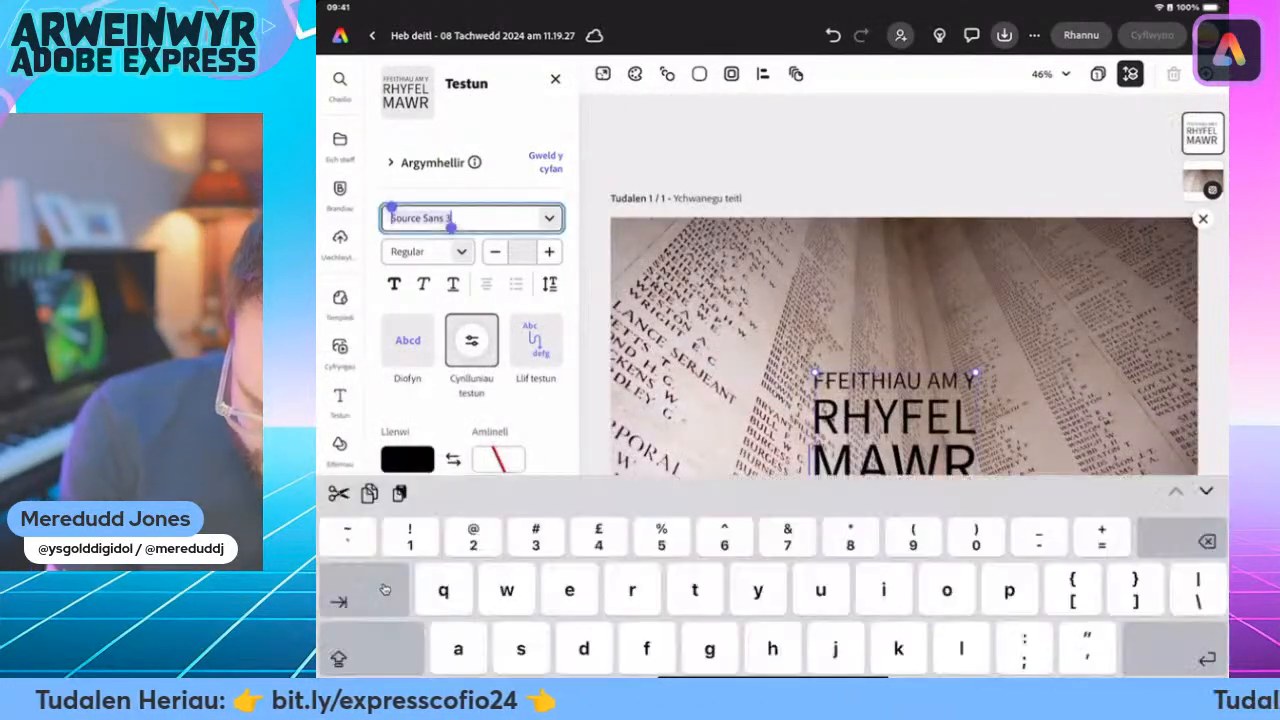
text(ser)
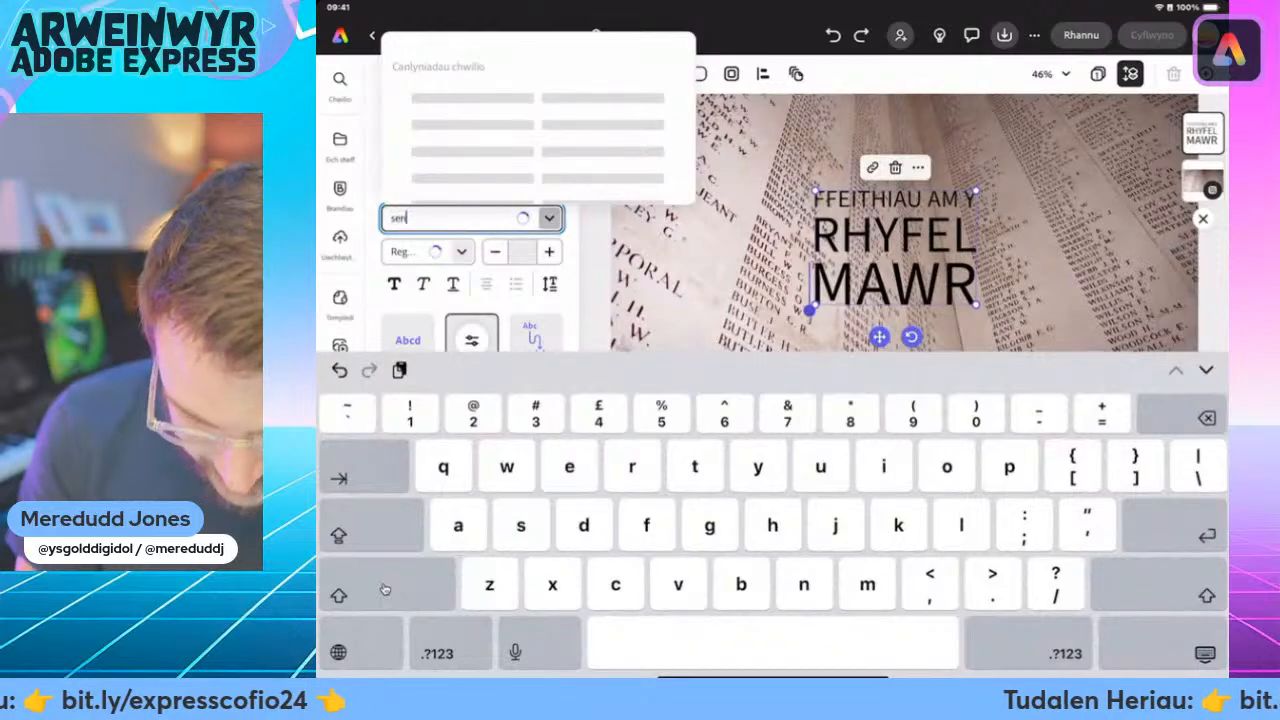
text(if)
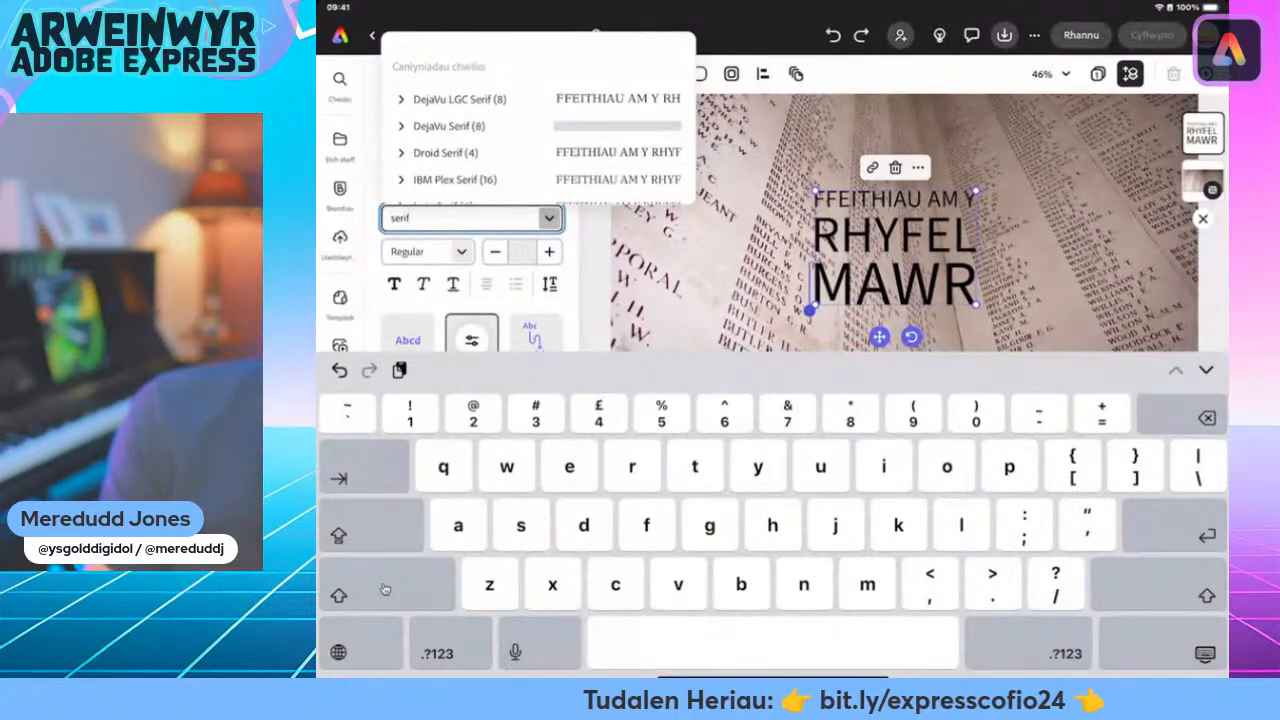
scroll(540, 120, down, 10)
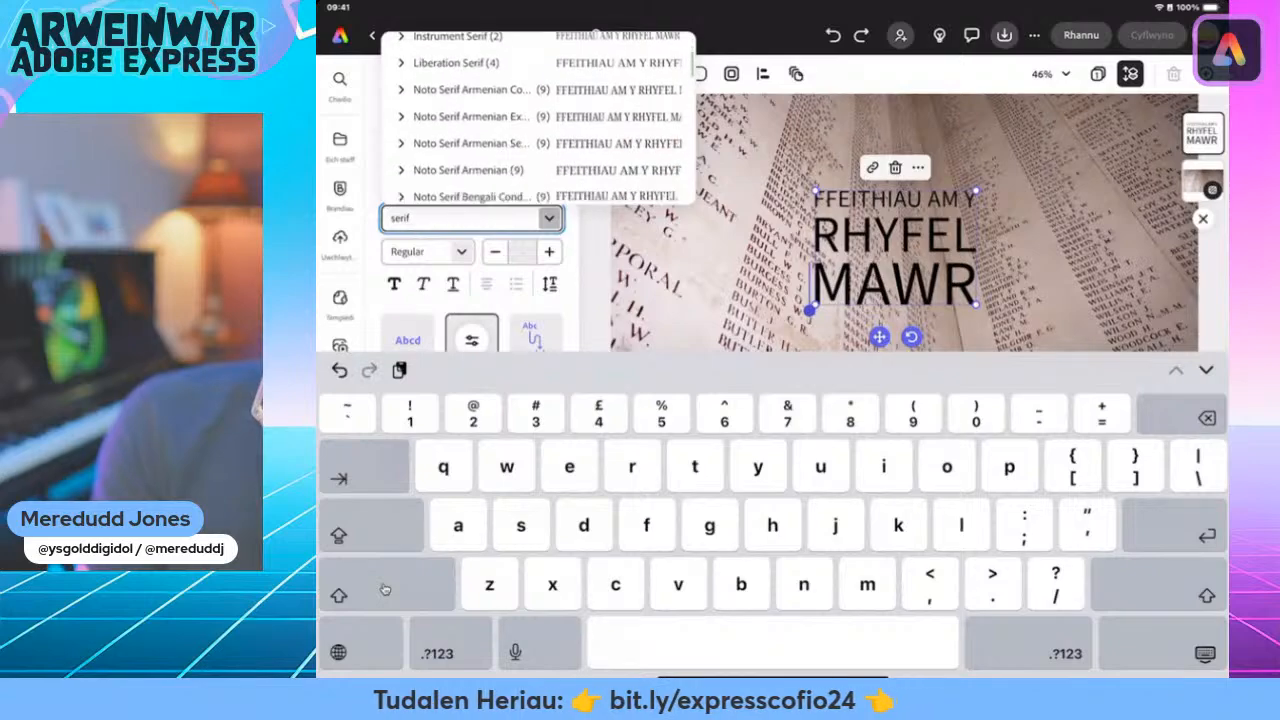
scroll(540, 120, down, 10)
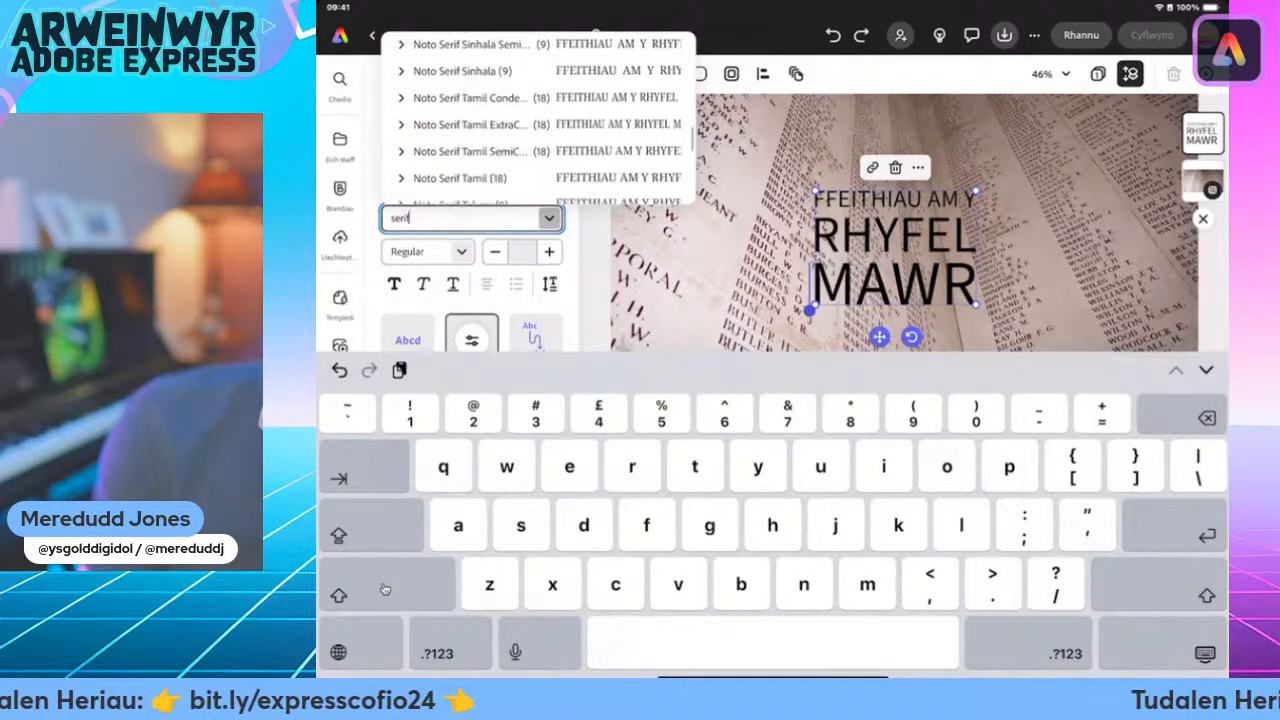
click(470, 137)
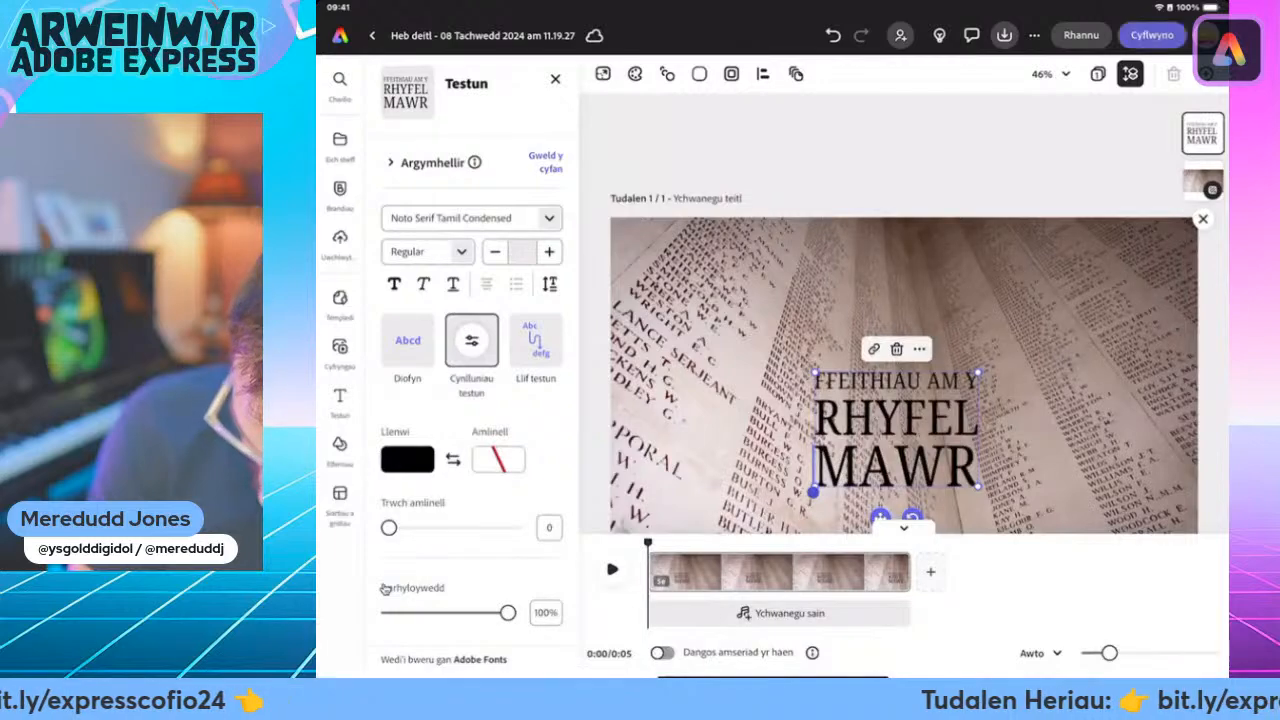
click(461, 251)
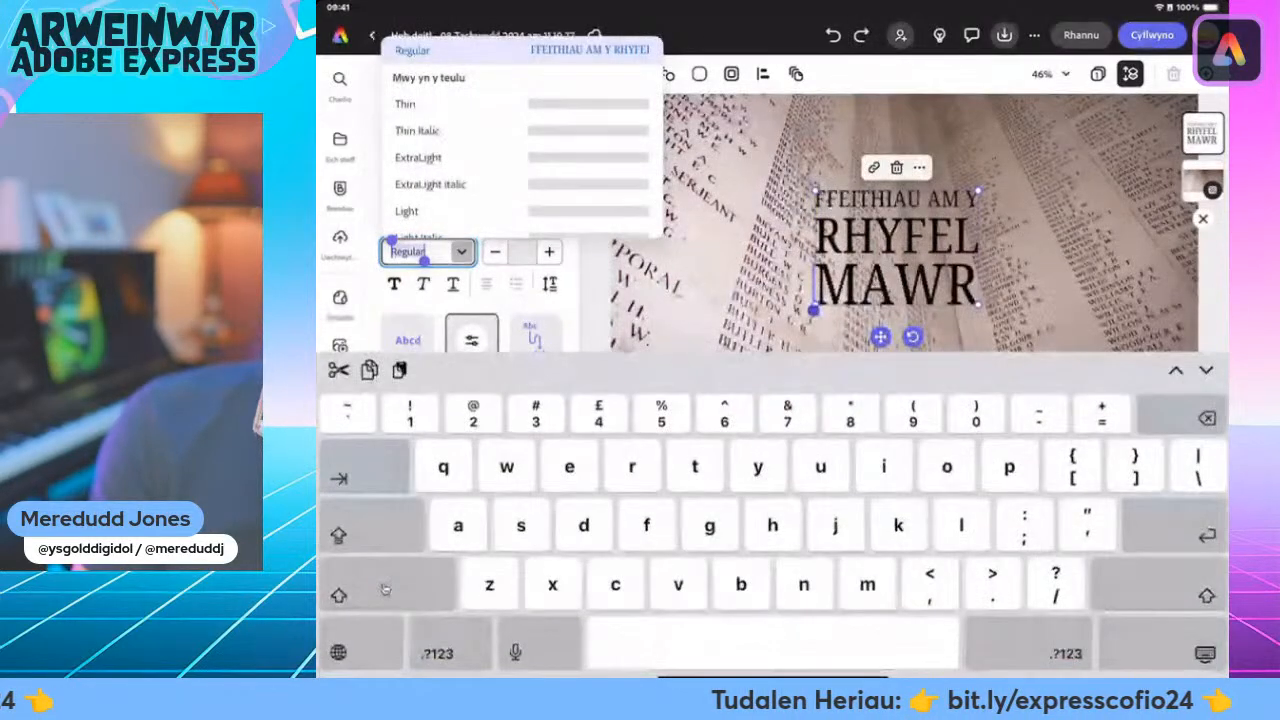
scroll(521, 137, down, 3)
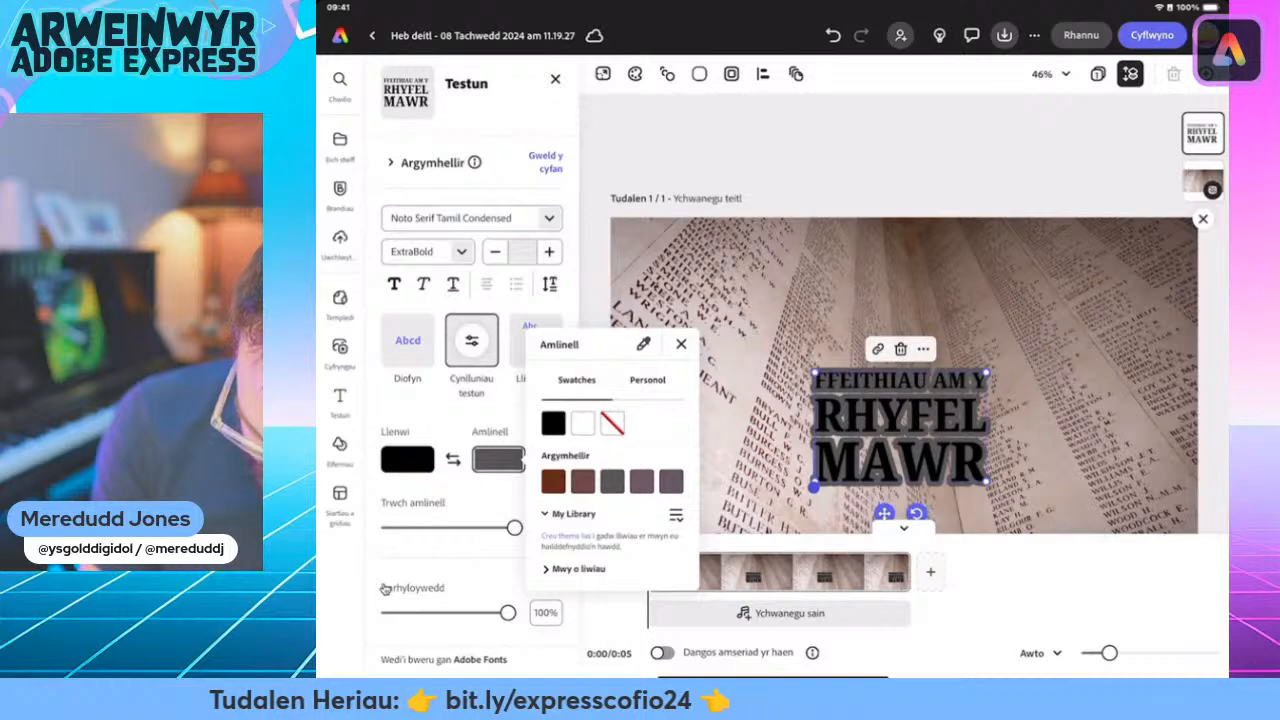
Give the title an outline of thickness 100 in a light stone colour sampled from the memorial wall
click(905, 303)
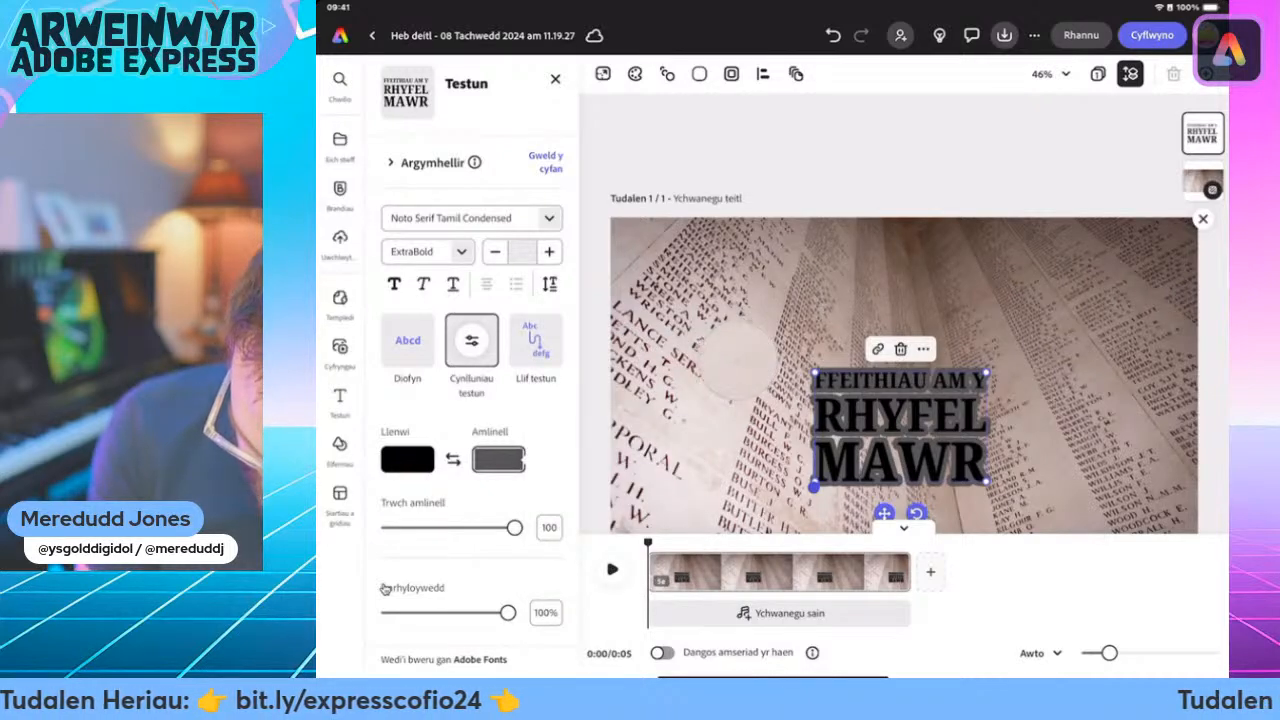
click(740, 359)
click(681, 343)
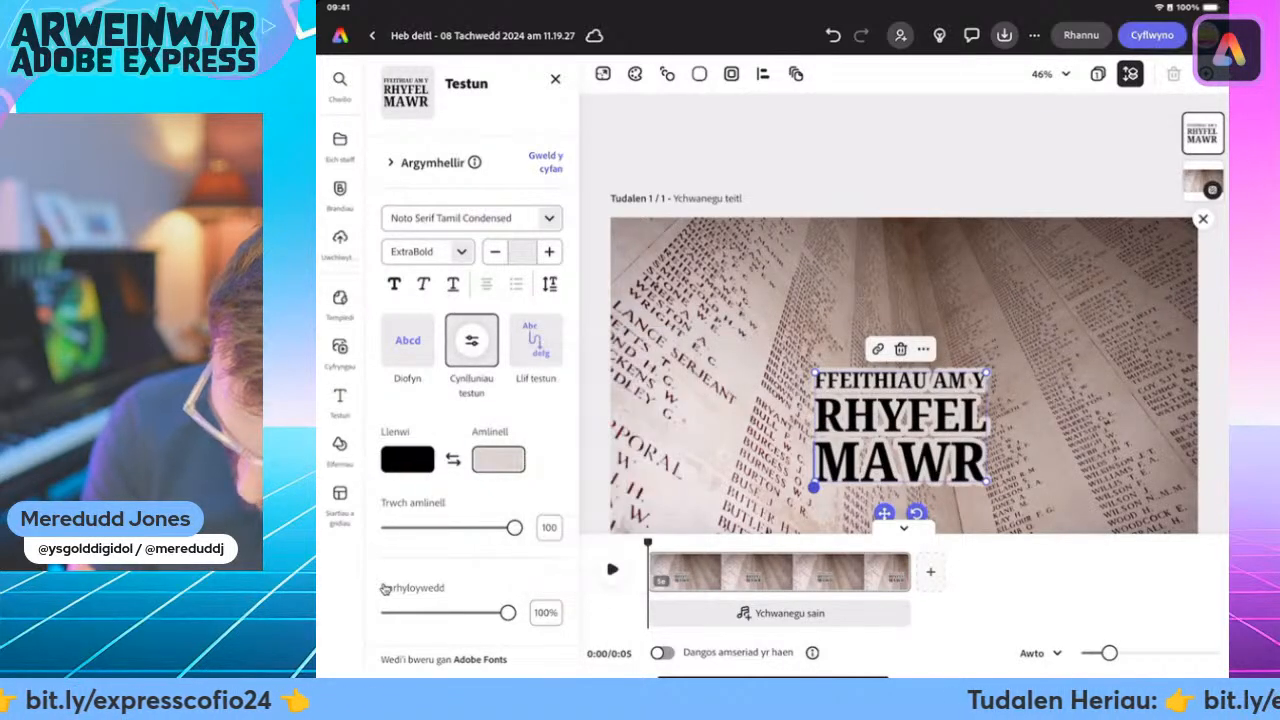
Enlarge the title over the memorial wall photo and centre it across the page
drag(986, 372, 1084, 307)
text(0)
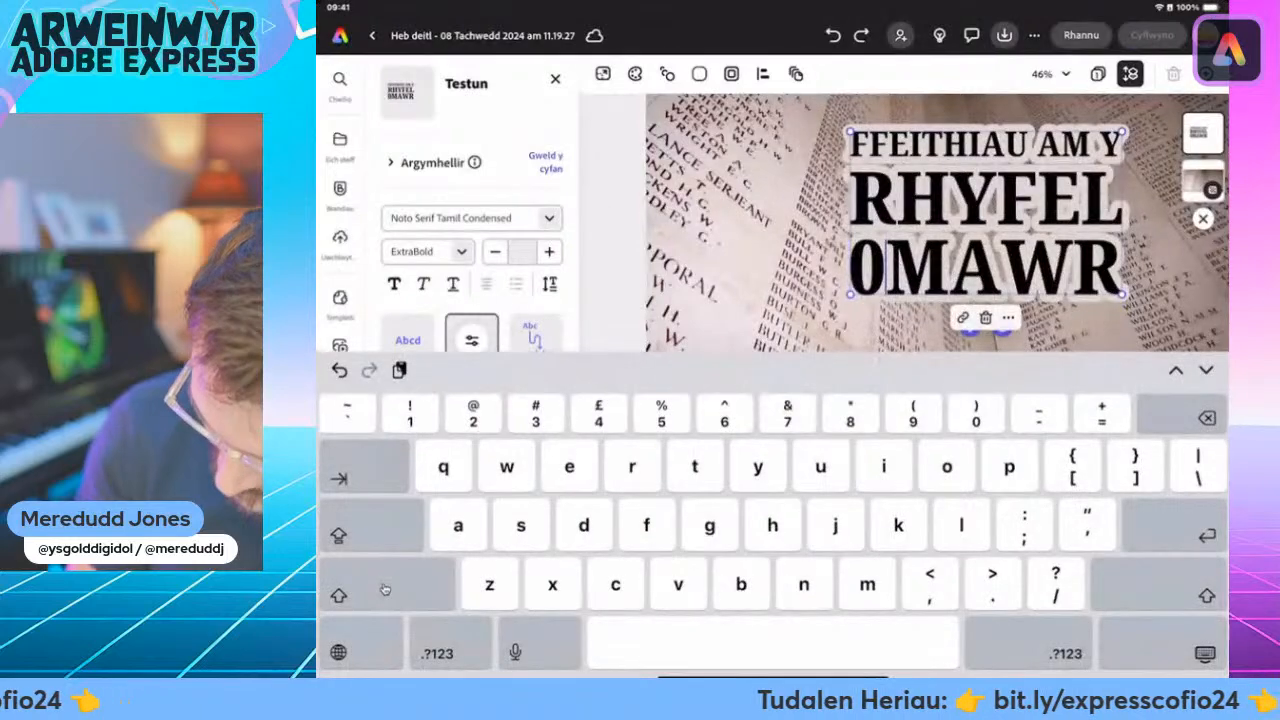
key(BackSpace)
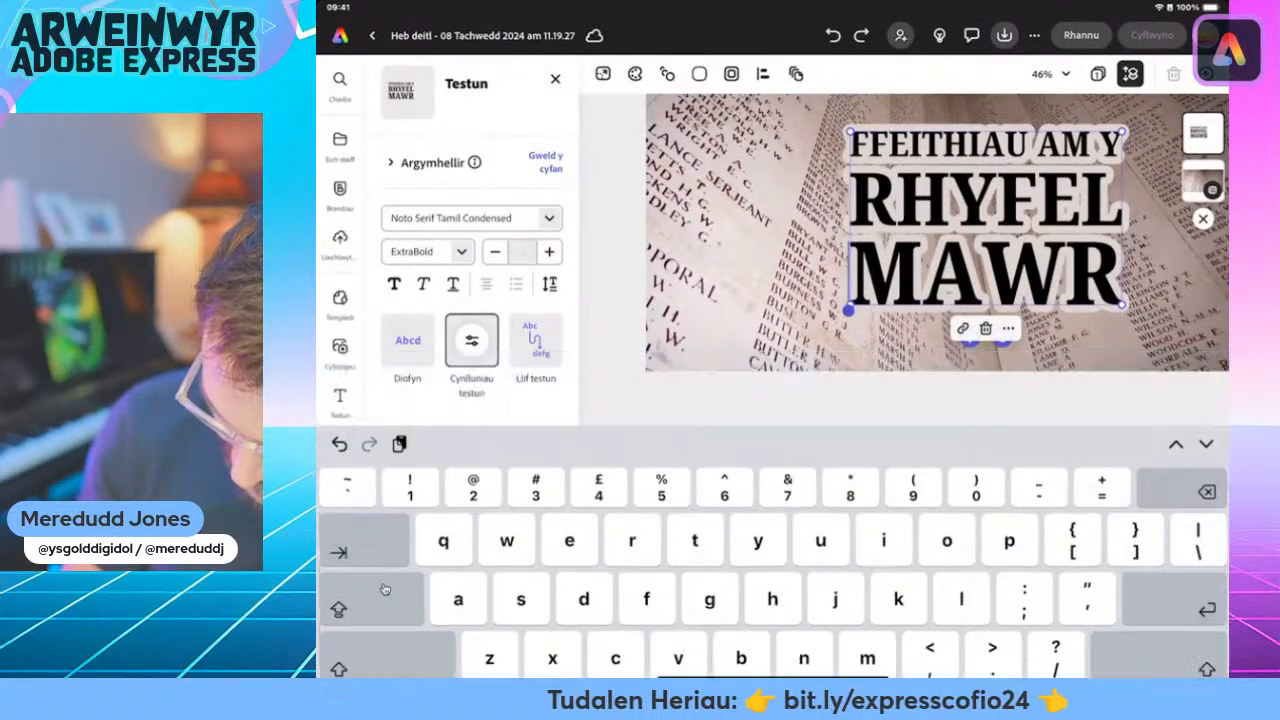
key(Escape)
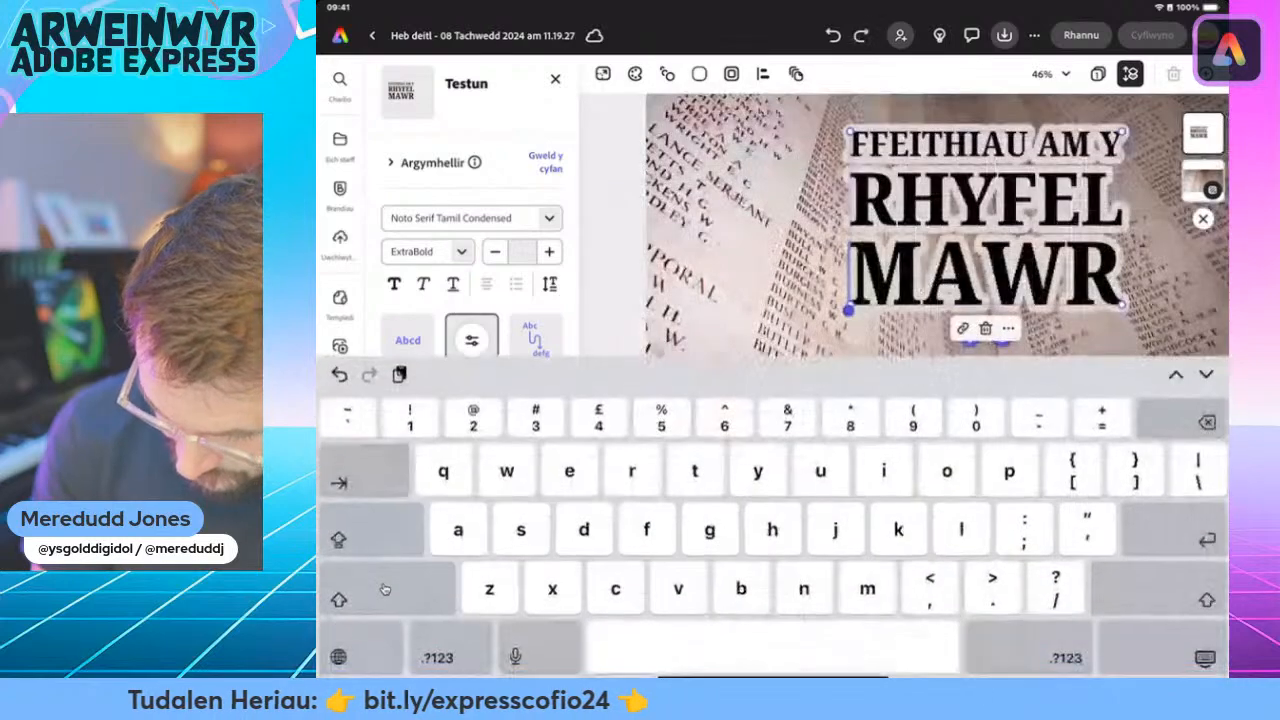
key(Escape)
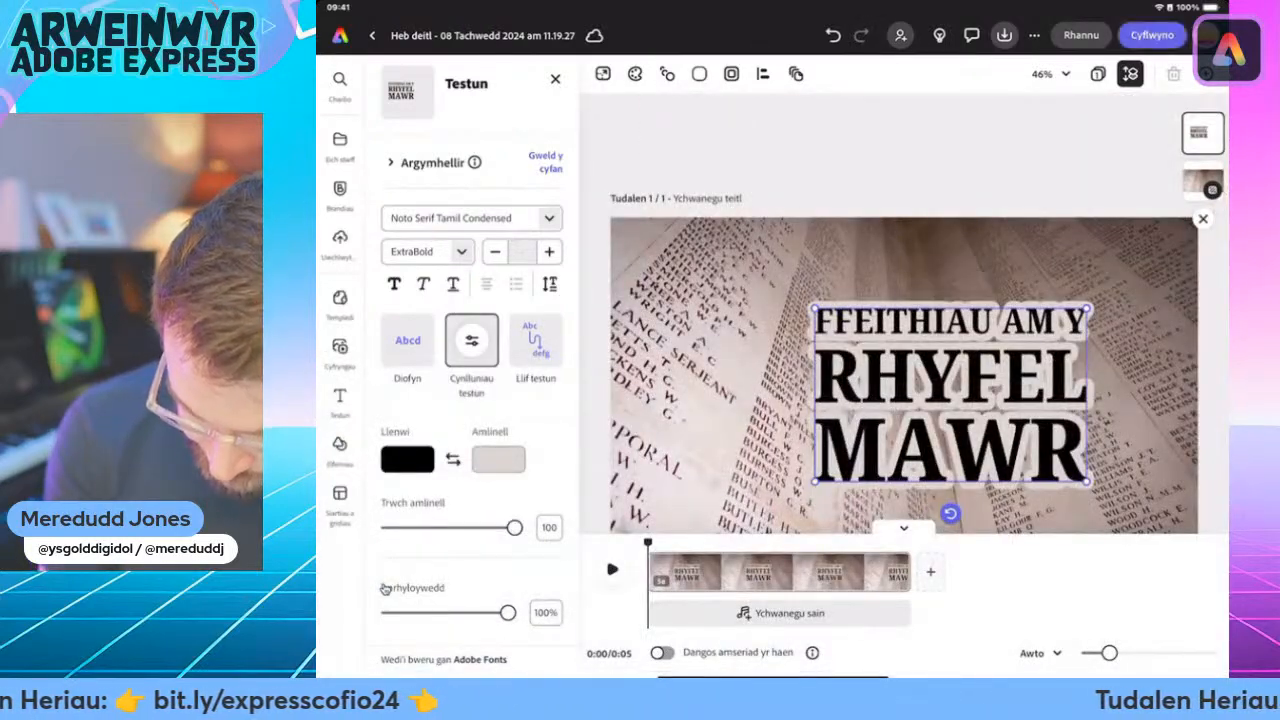
drag(950, 395, 897, 383)
drag(1033, 296, 998, 321)
drag(879, 393, 904, 381)
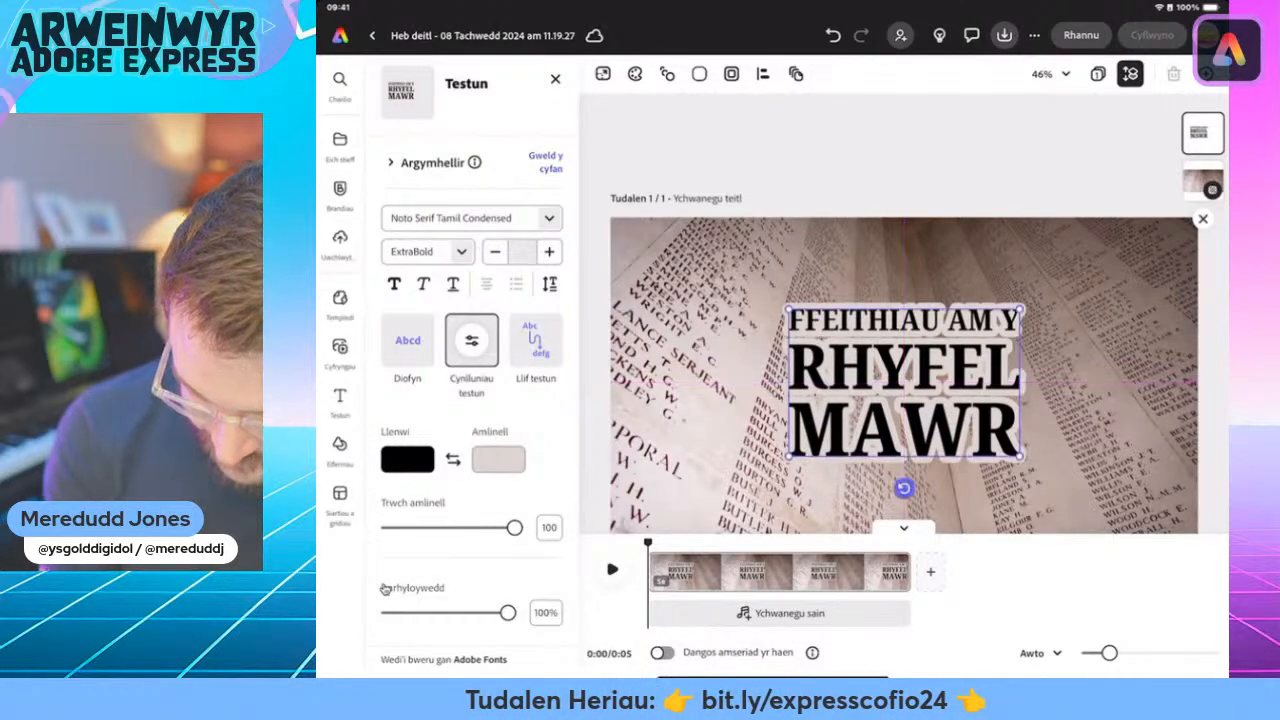
key(Escape)
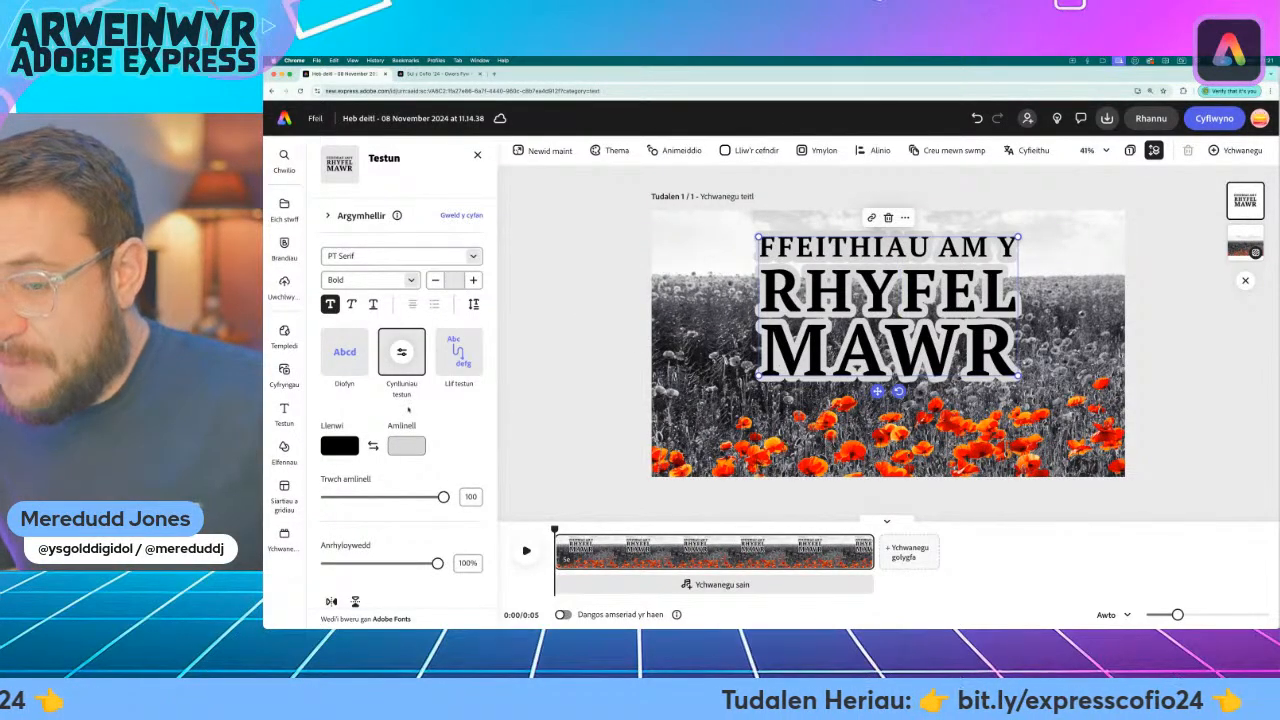
Try basic background shapes on the title: the per-line fill, the rectangle, the rounded shape and the horizontal bars above and below
scroll(454, 430, down, 3)
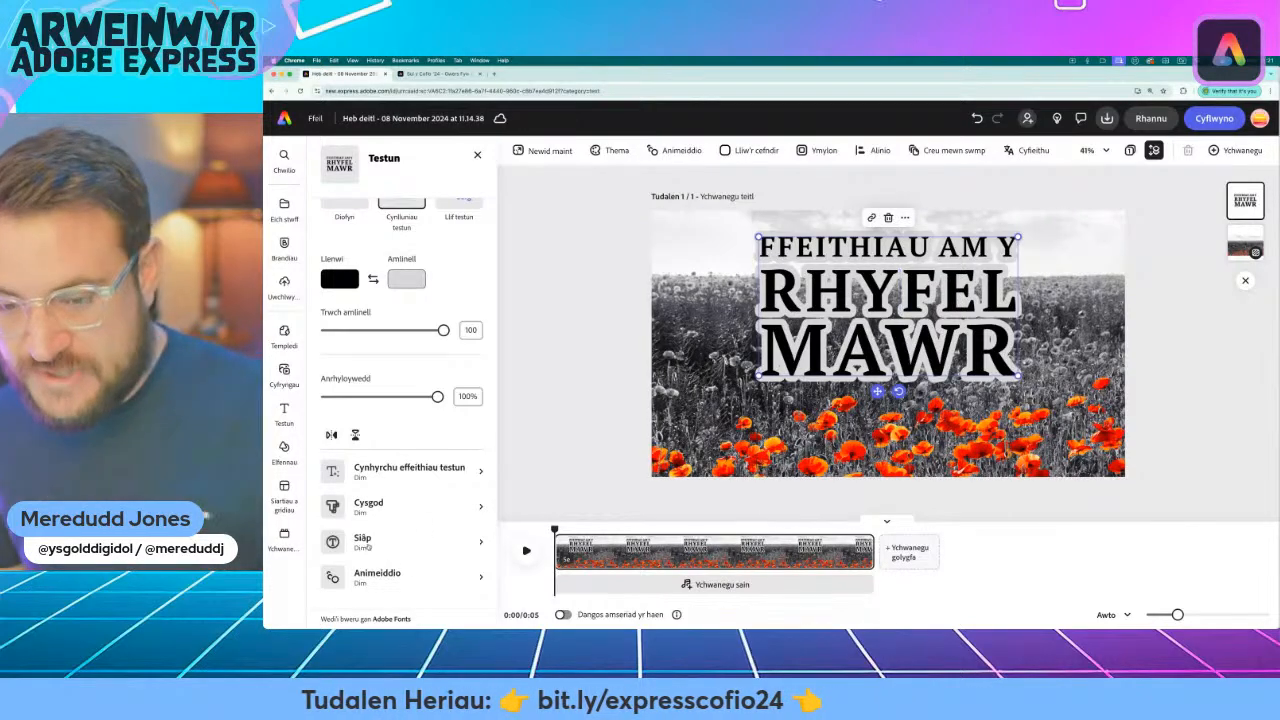
click(366, 541)
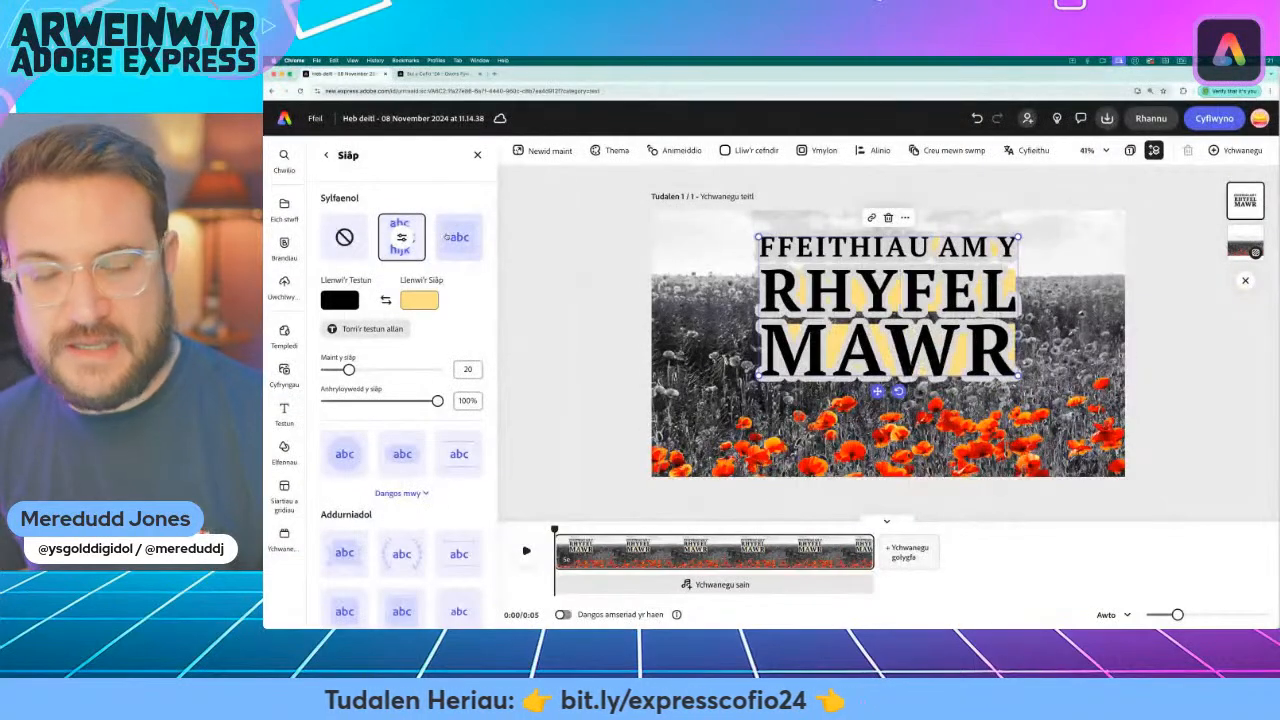
click(447, 237)
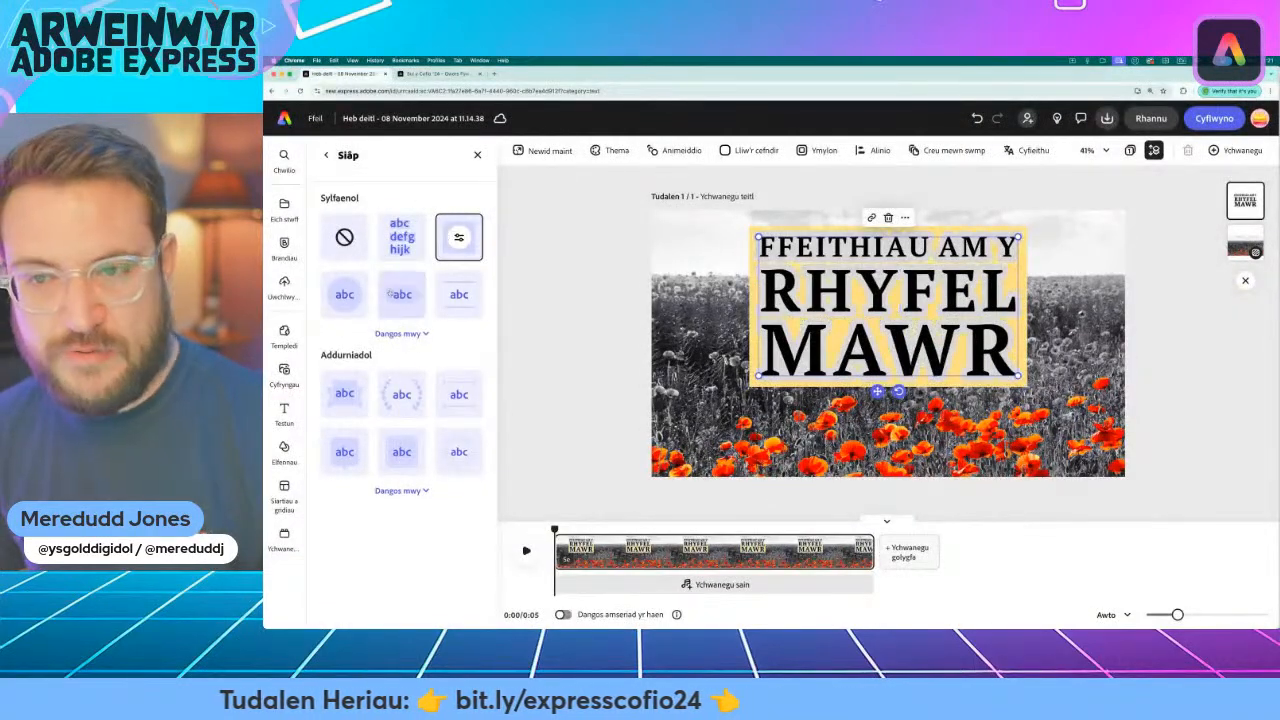
click(344, 294)
click(412, 310)
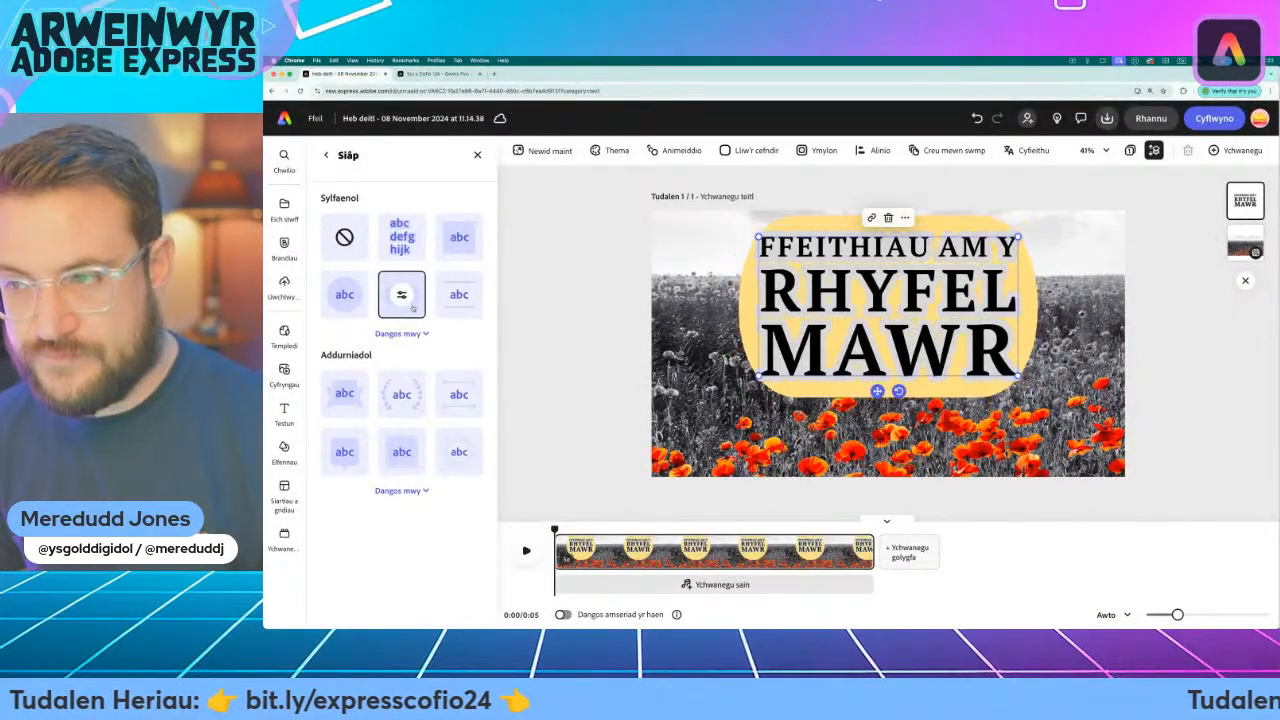
click(462, 296)
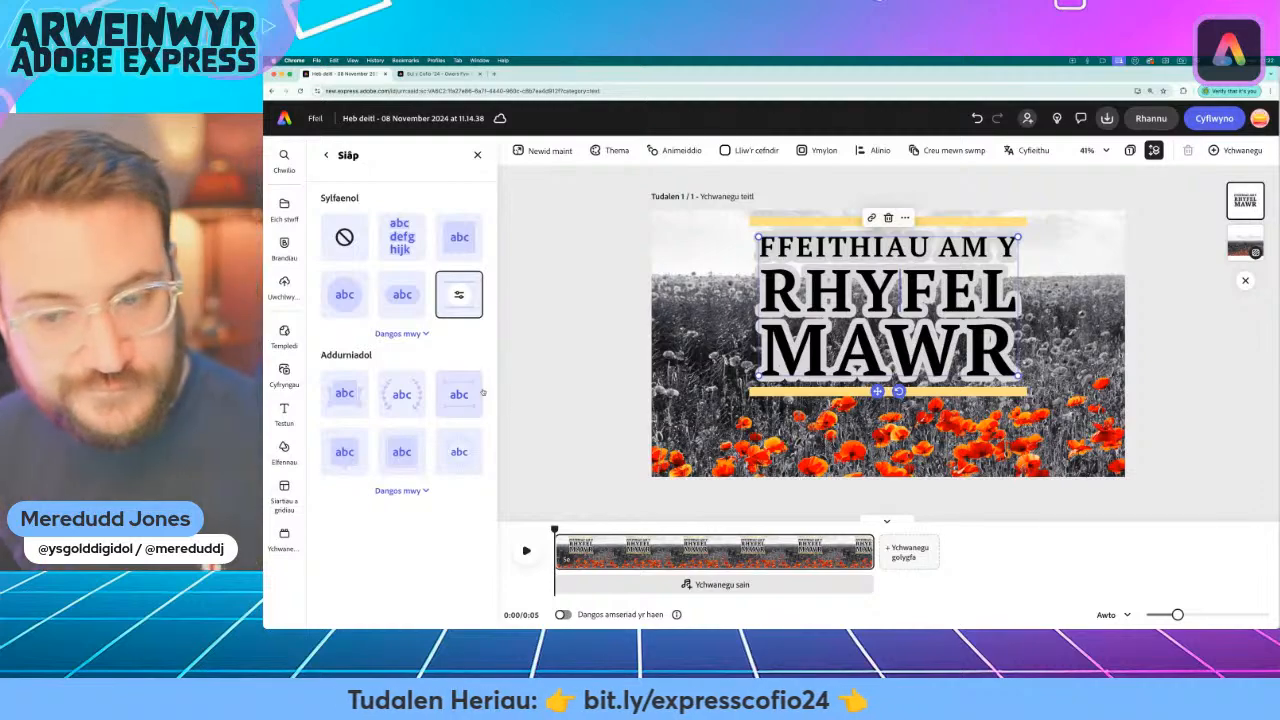
Show more basic shapes and try the double diamond outline and the ribbon-shaped outline around the title
click(412, 333)
scroll(428, 400, down, 5)
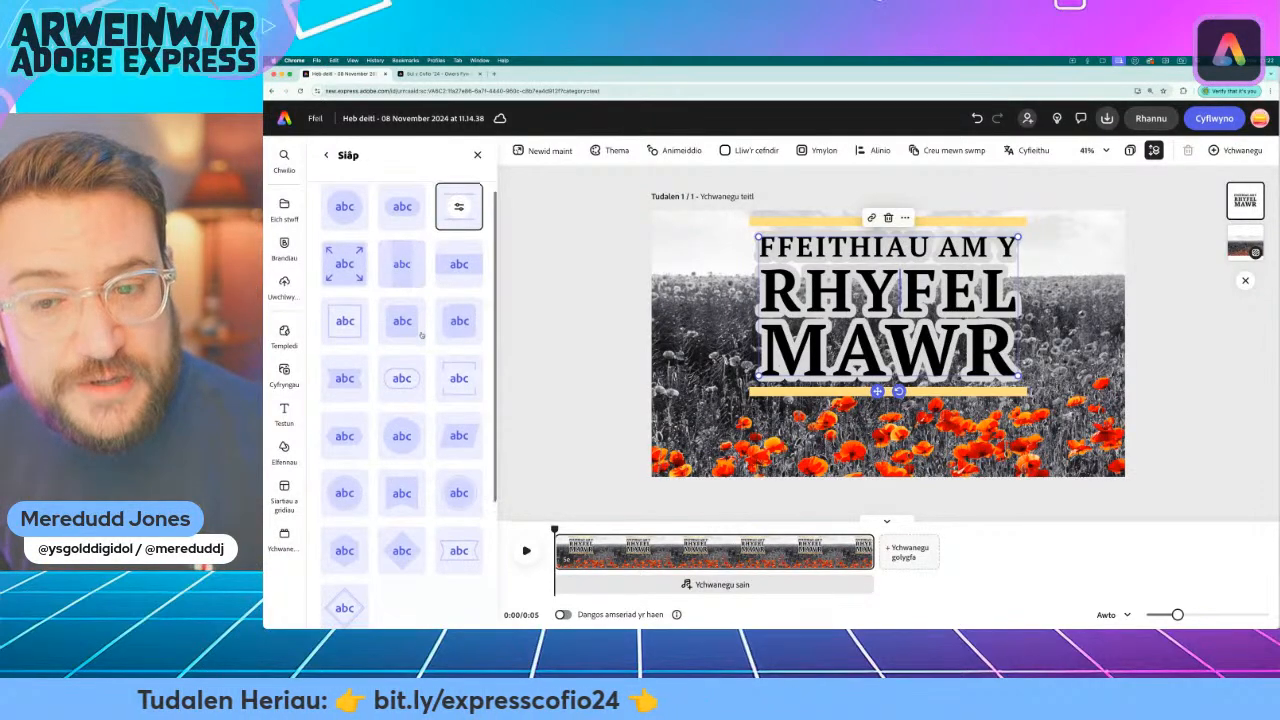
scroll(400, 450, down, 1)
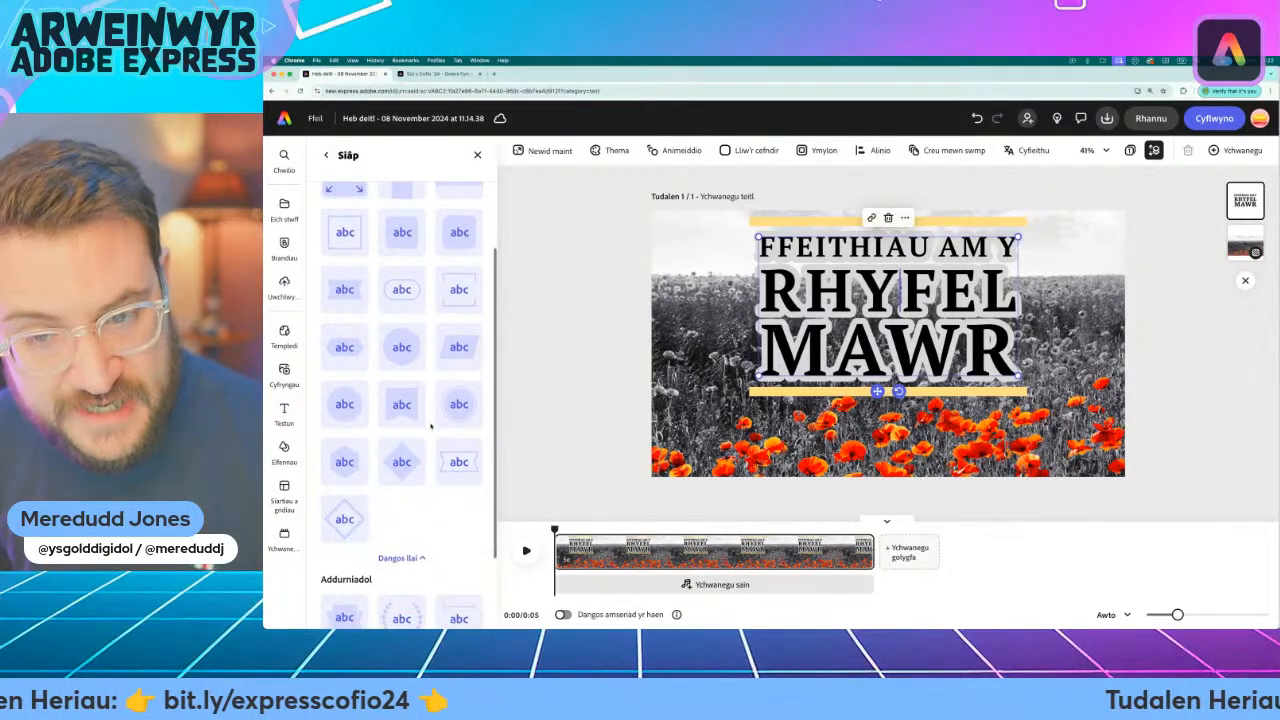
click(340, 522)
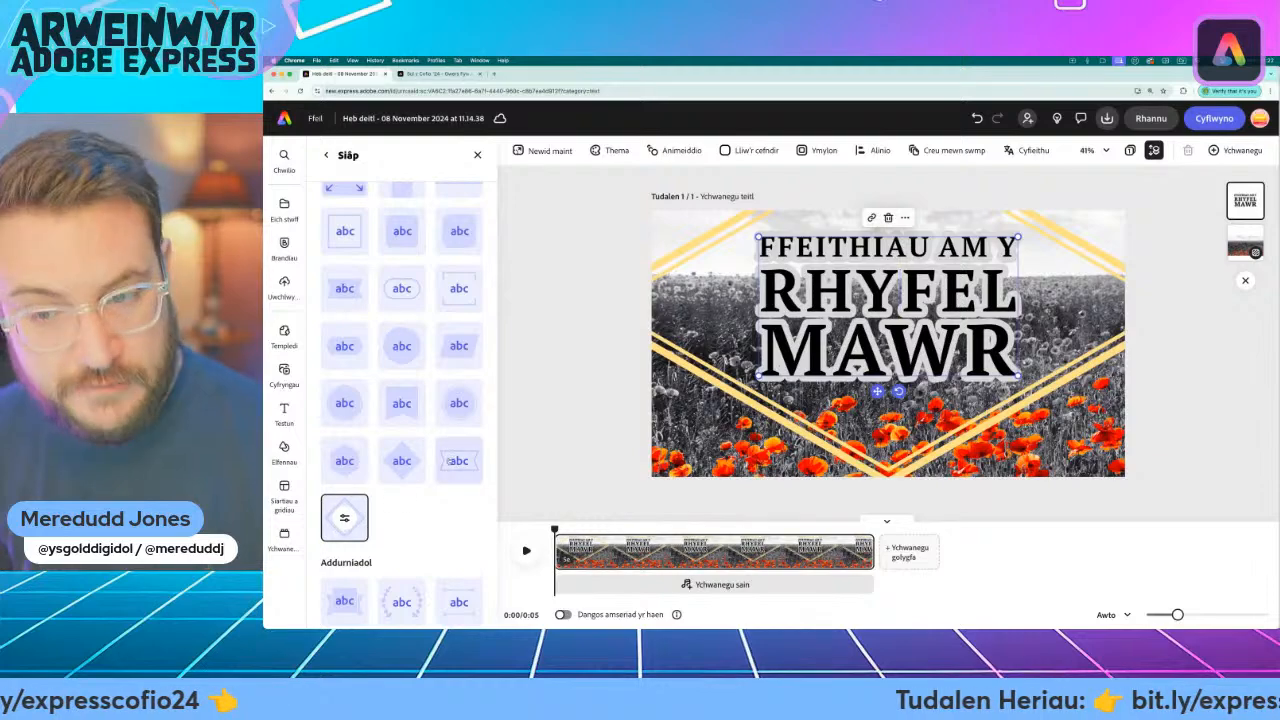
click(455, 463)
scroll(440, 470, down, 2)
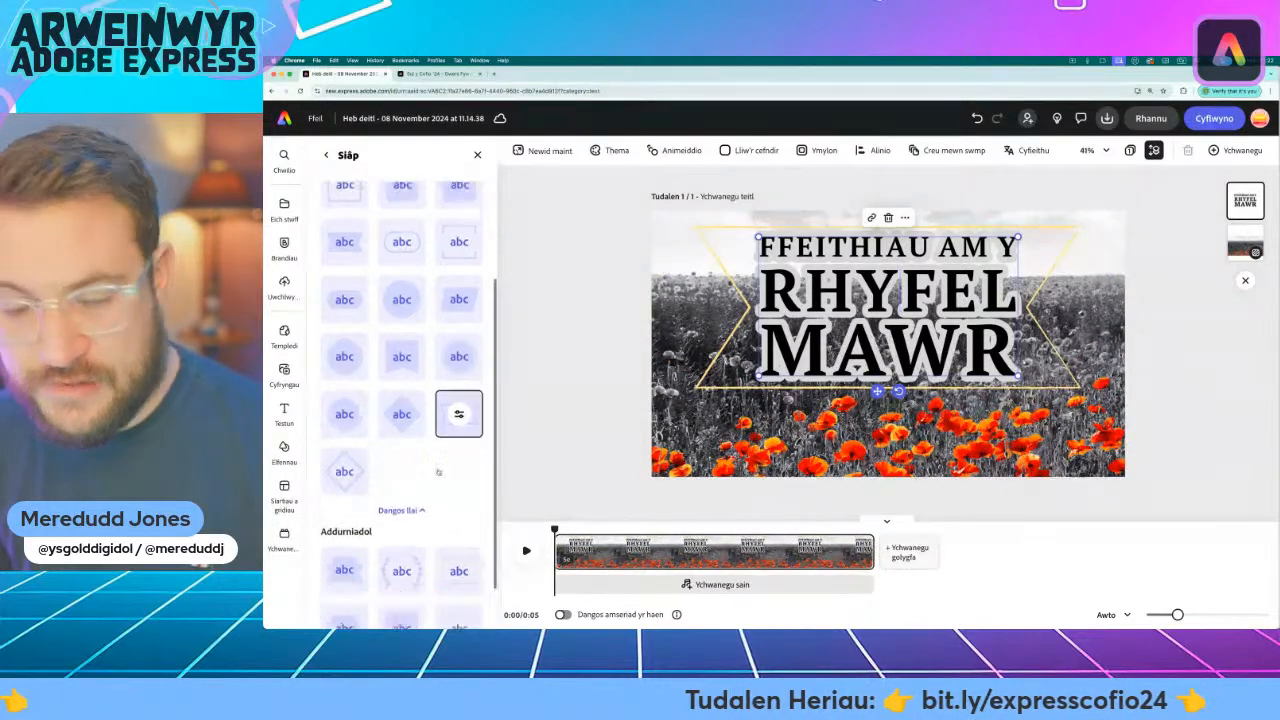
Try decorative shapes around the title: lines with arrow ends, the thick leafy wreath and the thin sprig wreath
click(401, 604)
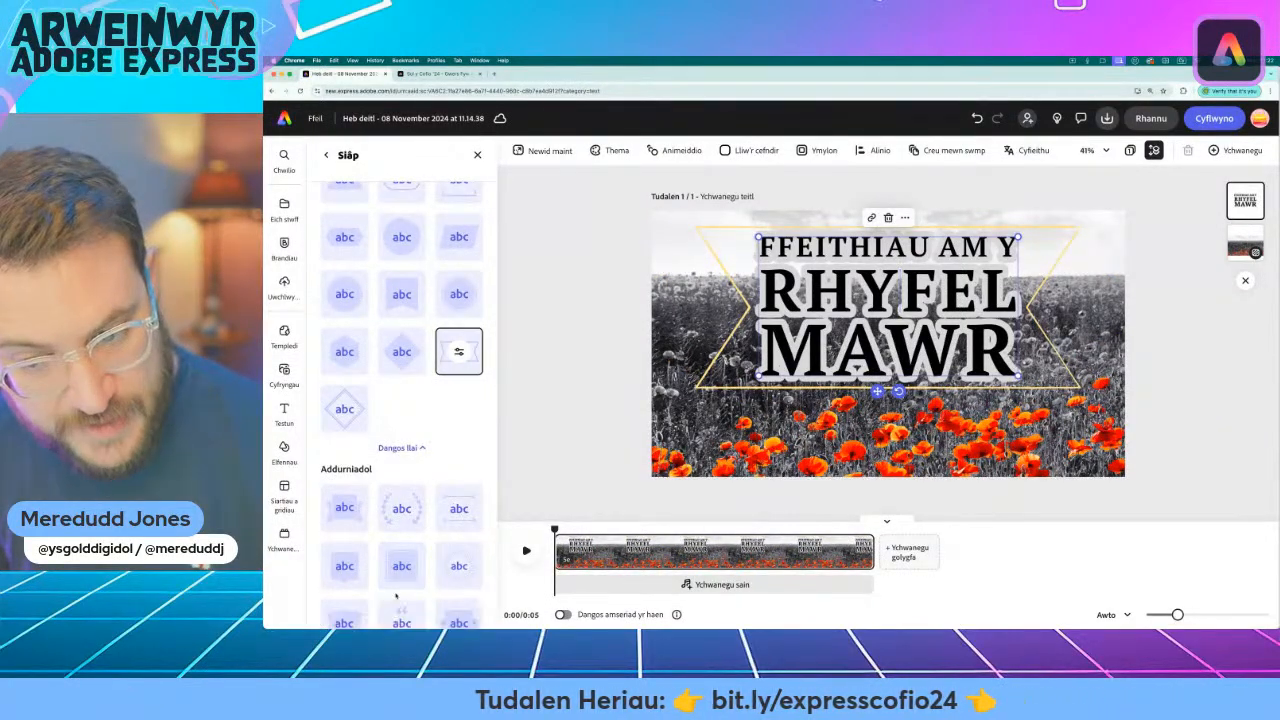
scroll(430, 490, down, 4)
scroll(433, 500, down, 1)
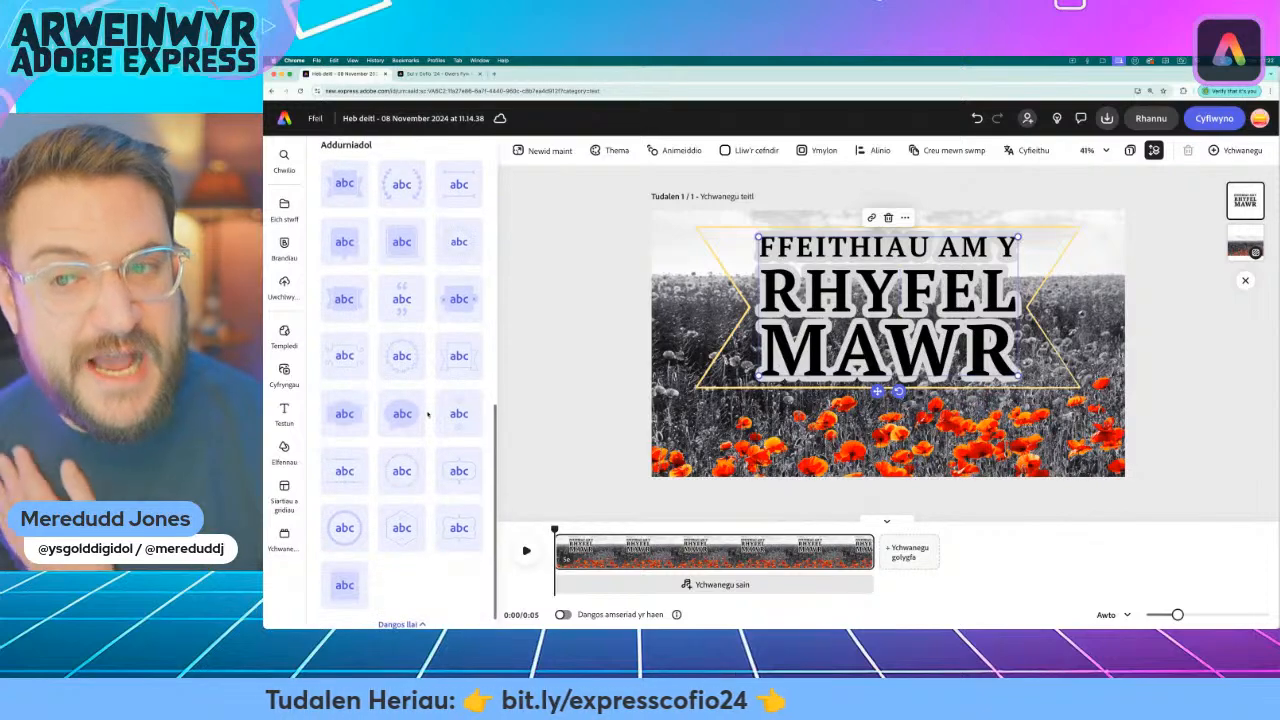
click(457, 198)
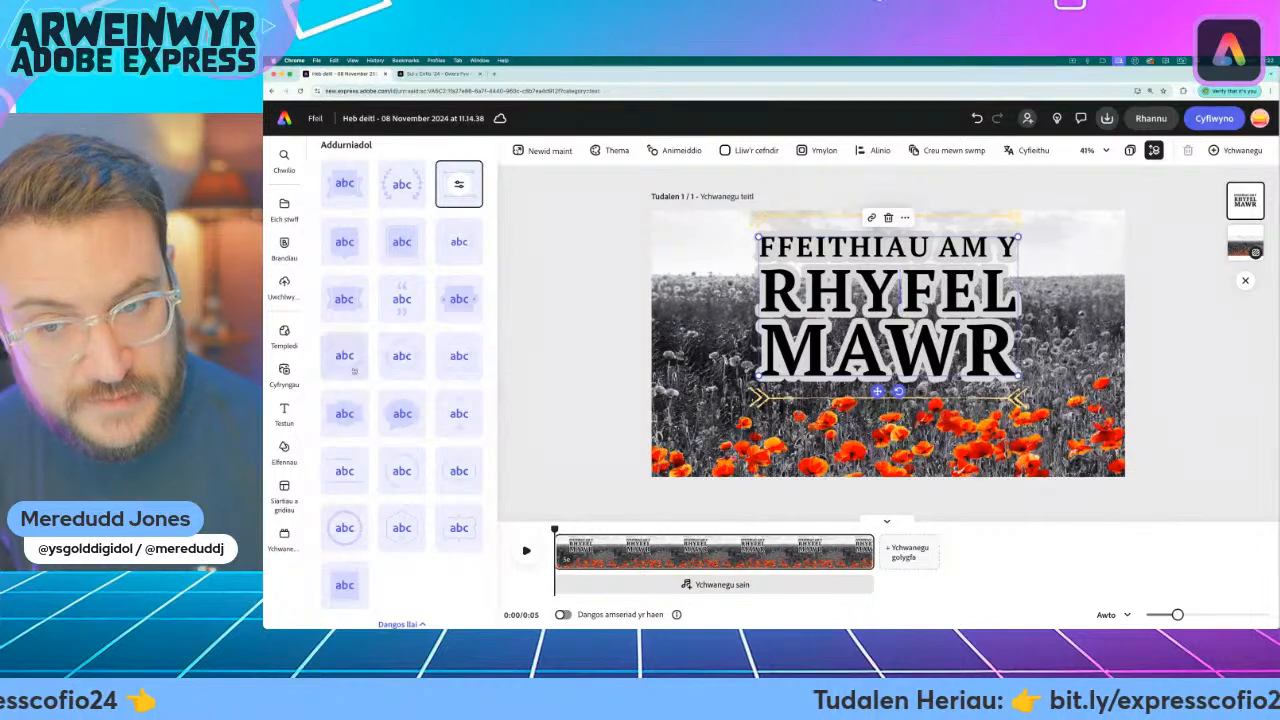
click(344, 356)
click(405, 362)
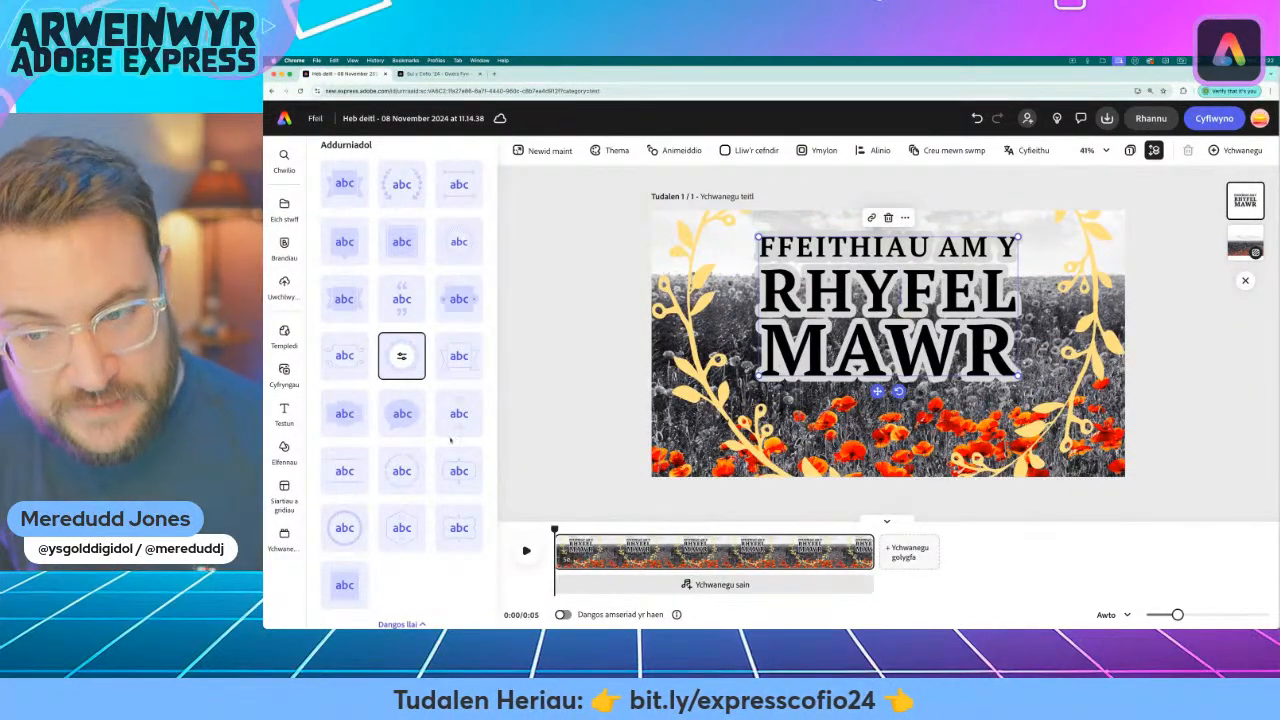
click(401, 476)
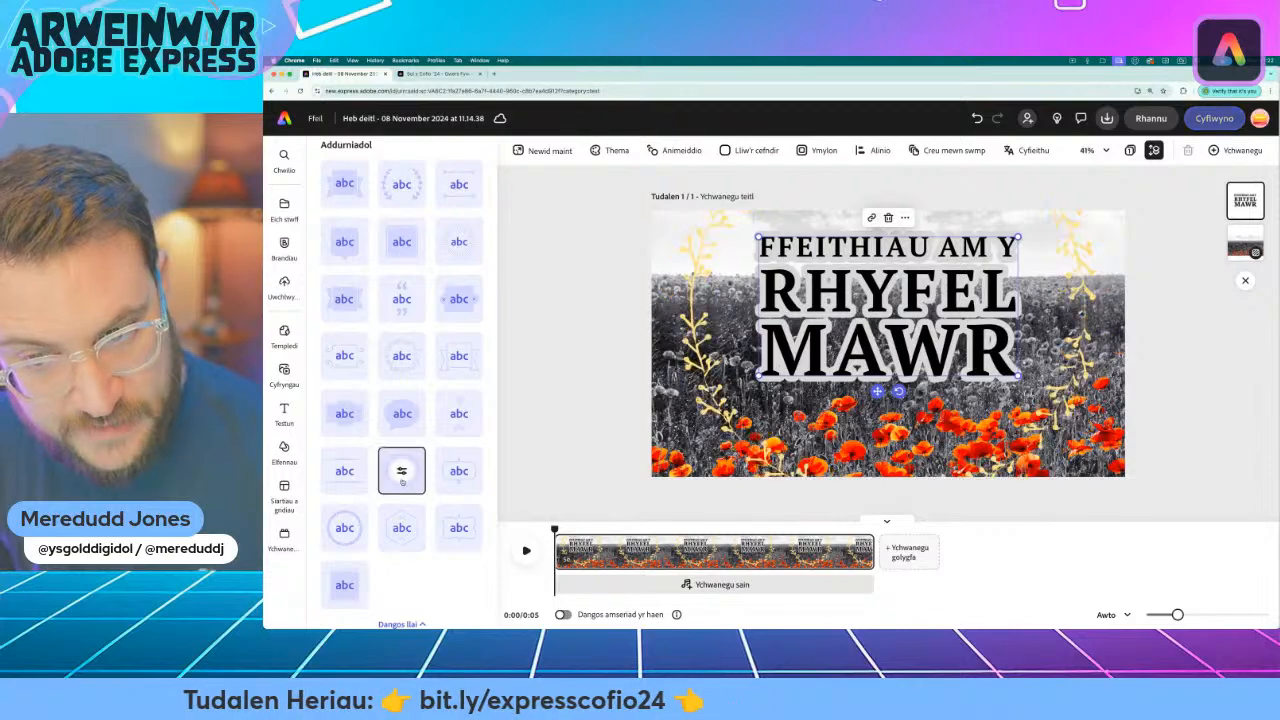
Compare the decorative radiating lines with the leaf laurel around the title, and apply the radiating lines
scroll(401, 480, up, 1)
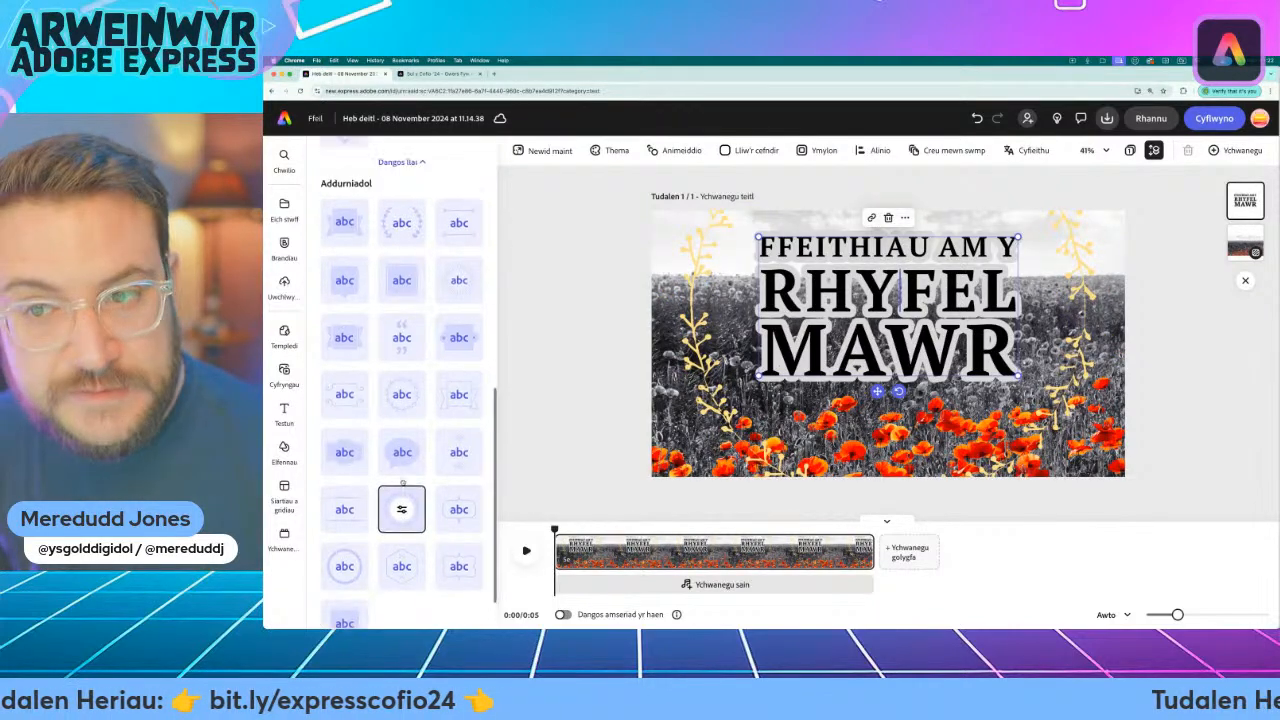
click(460, 288)
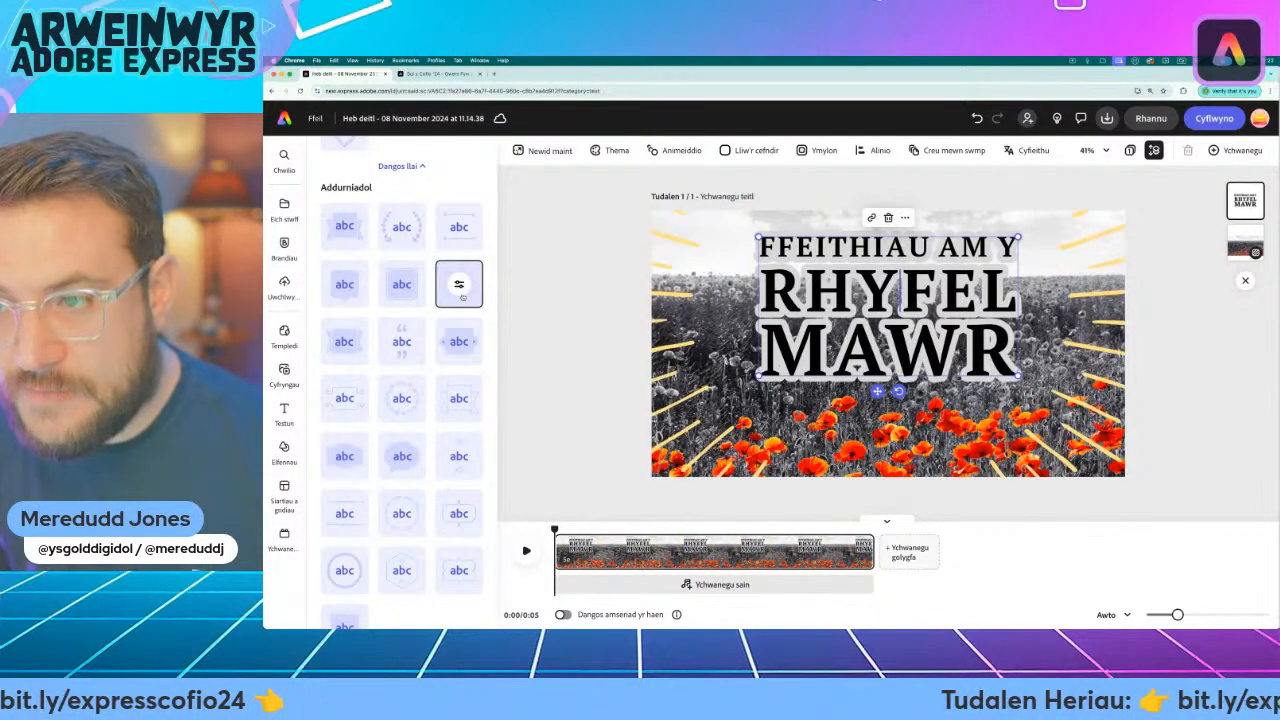
scroll(431, 468, down, 1)
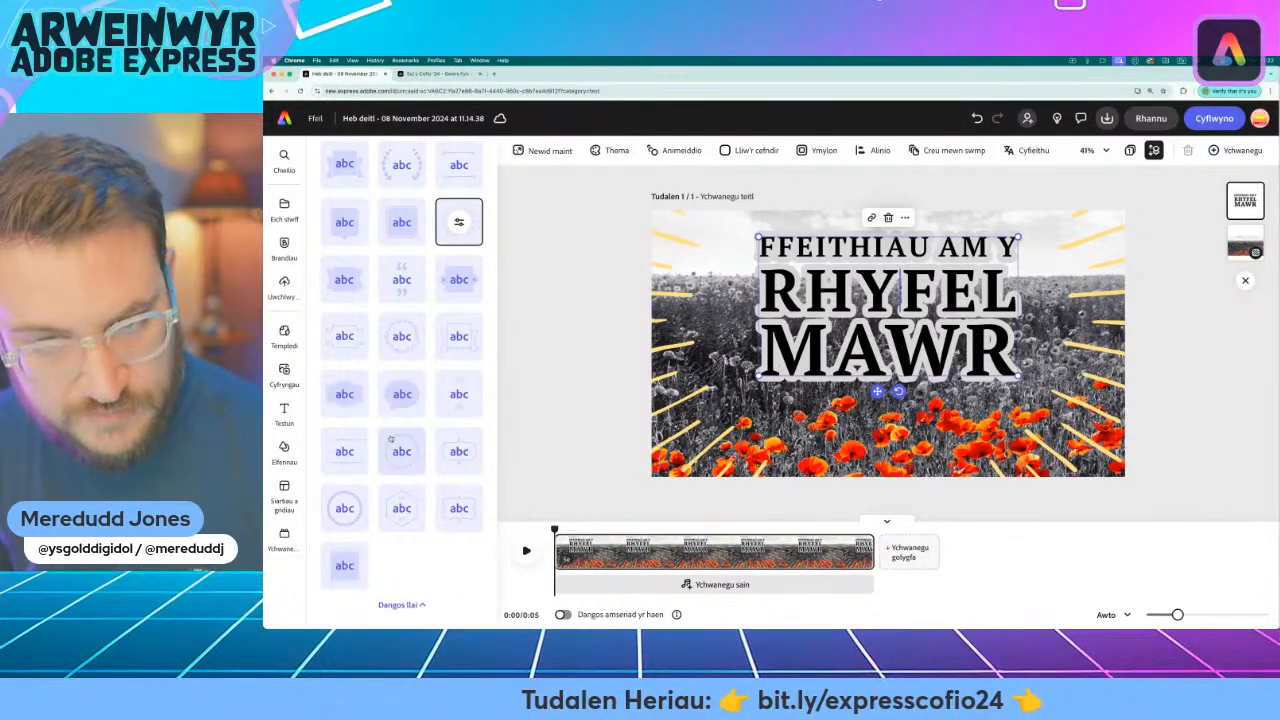
scroll(380, 450, down, 5)
scroll(390, 438, up, 3)
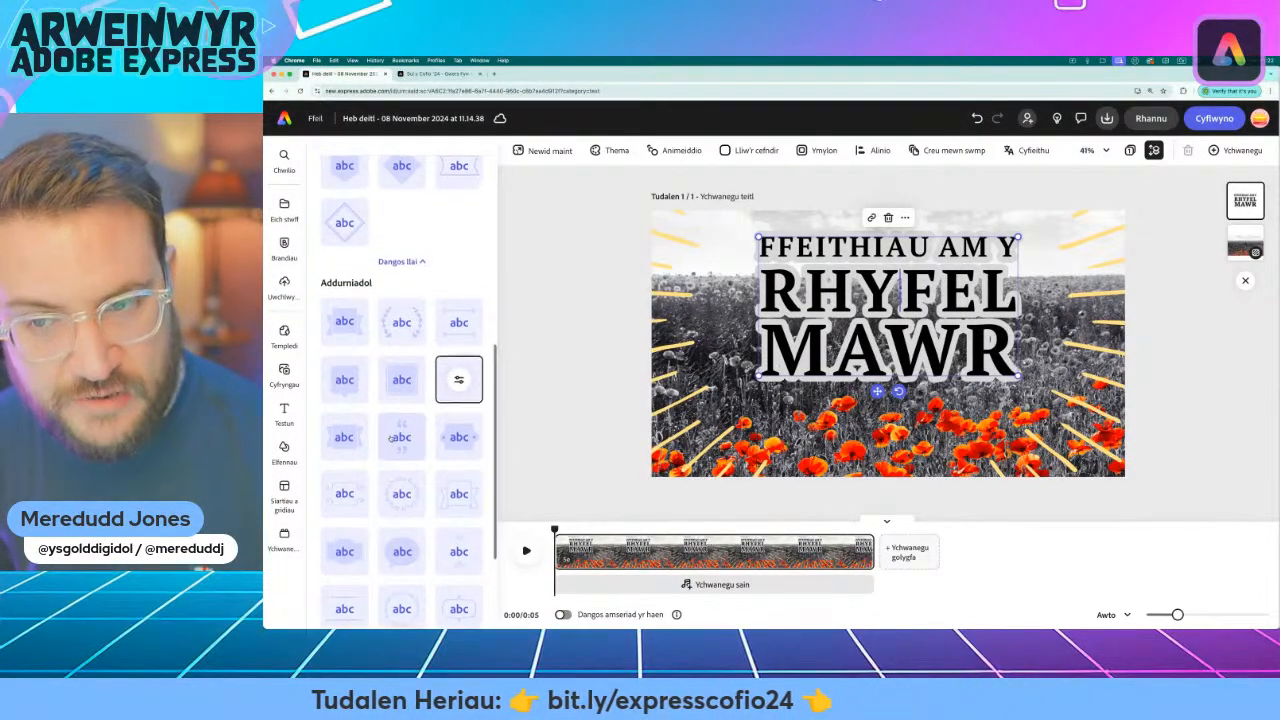
click(401, 389)
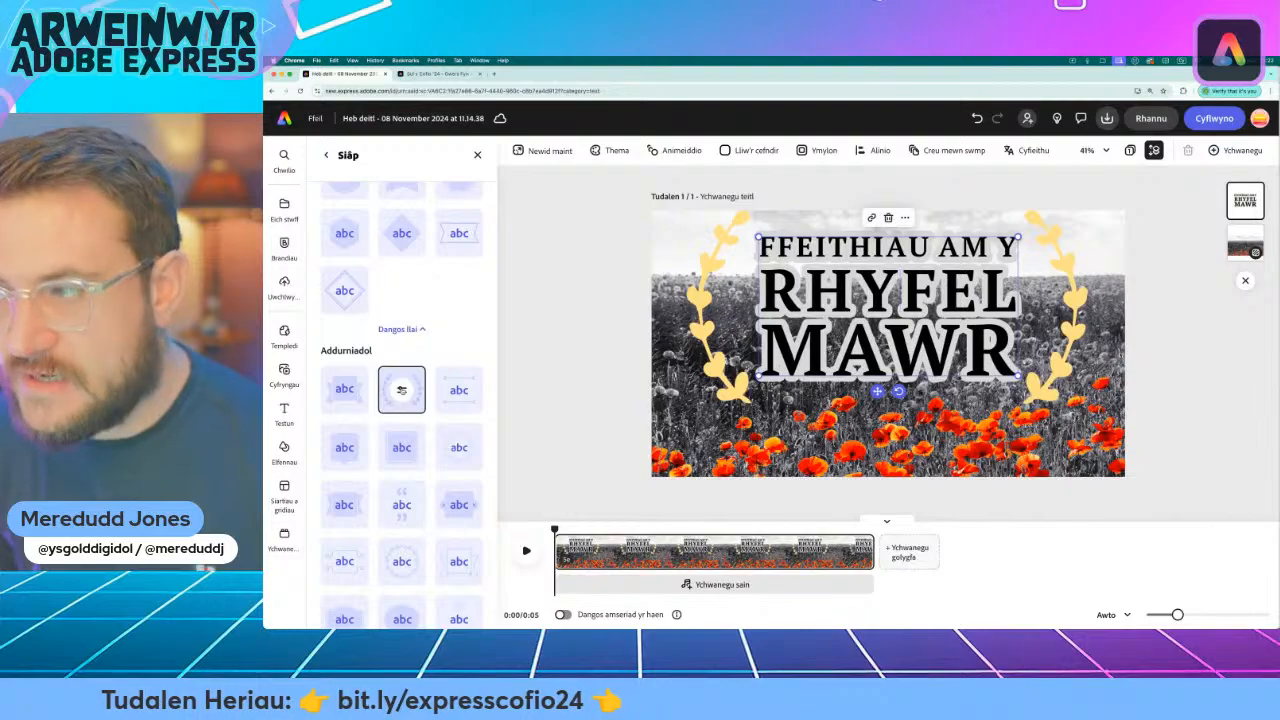
click(464, 459)
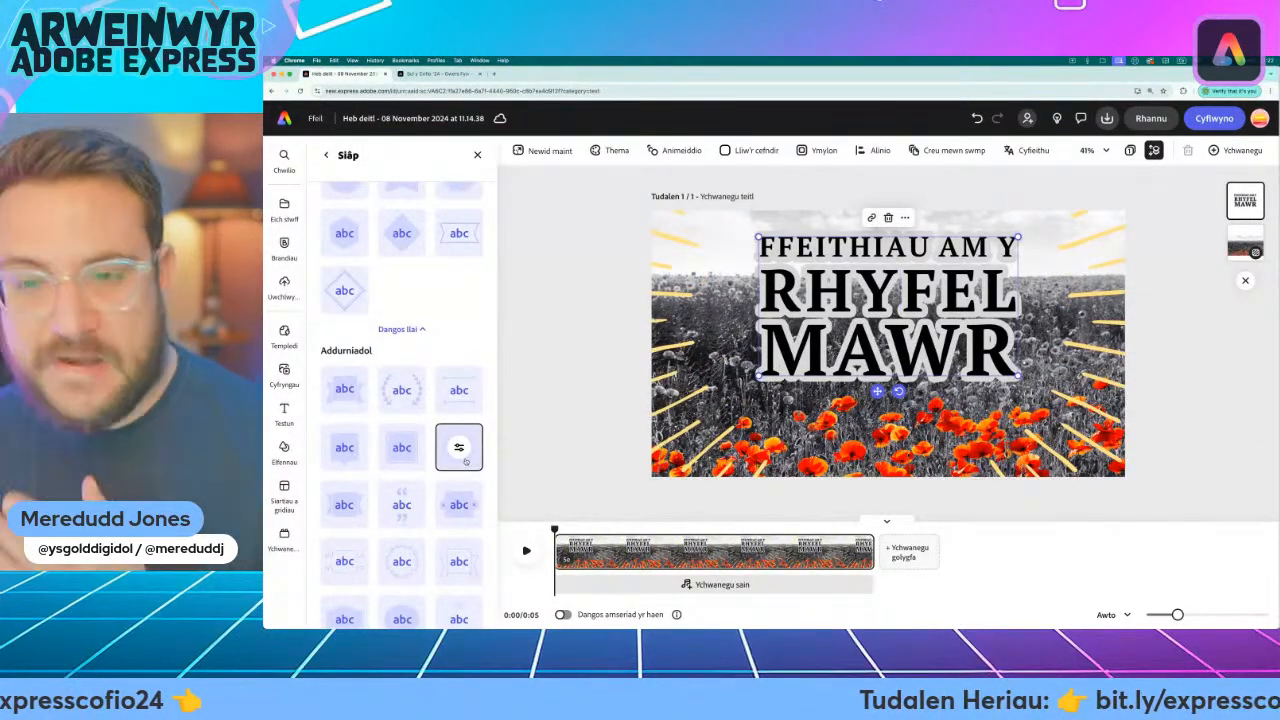
scroll(465, 461, up, 3)
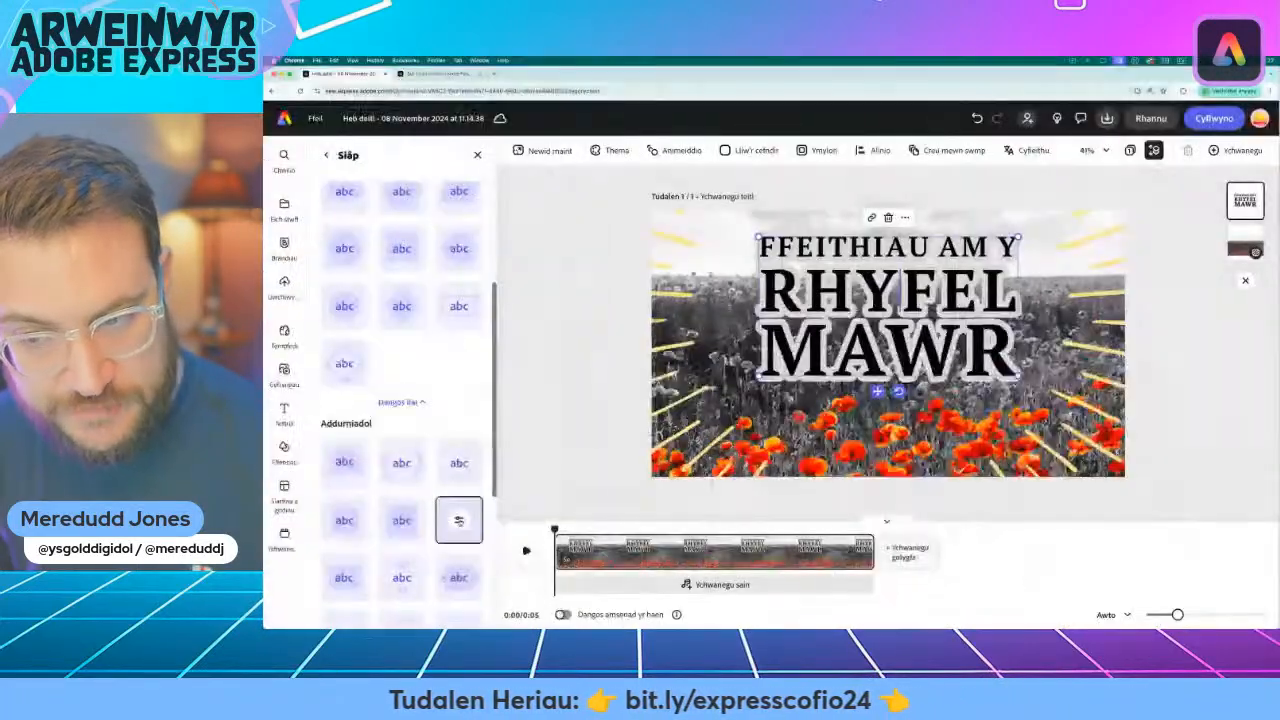
Set the fill of the radiating lines around the title to white
click(497, 487)
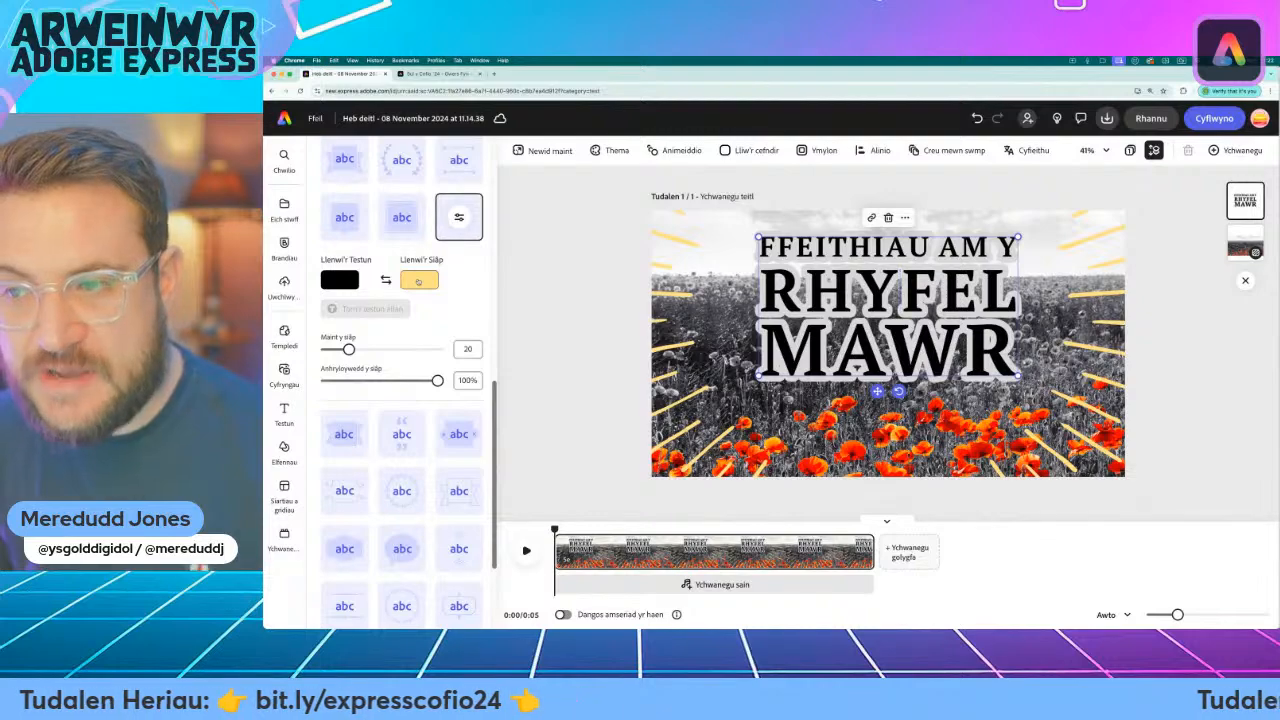
click(418, 281)
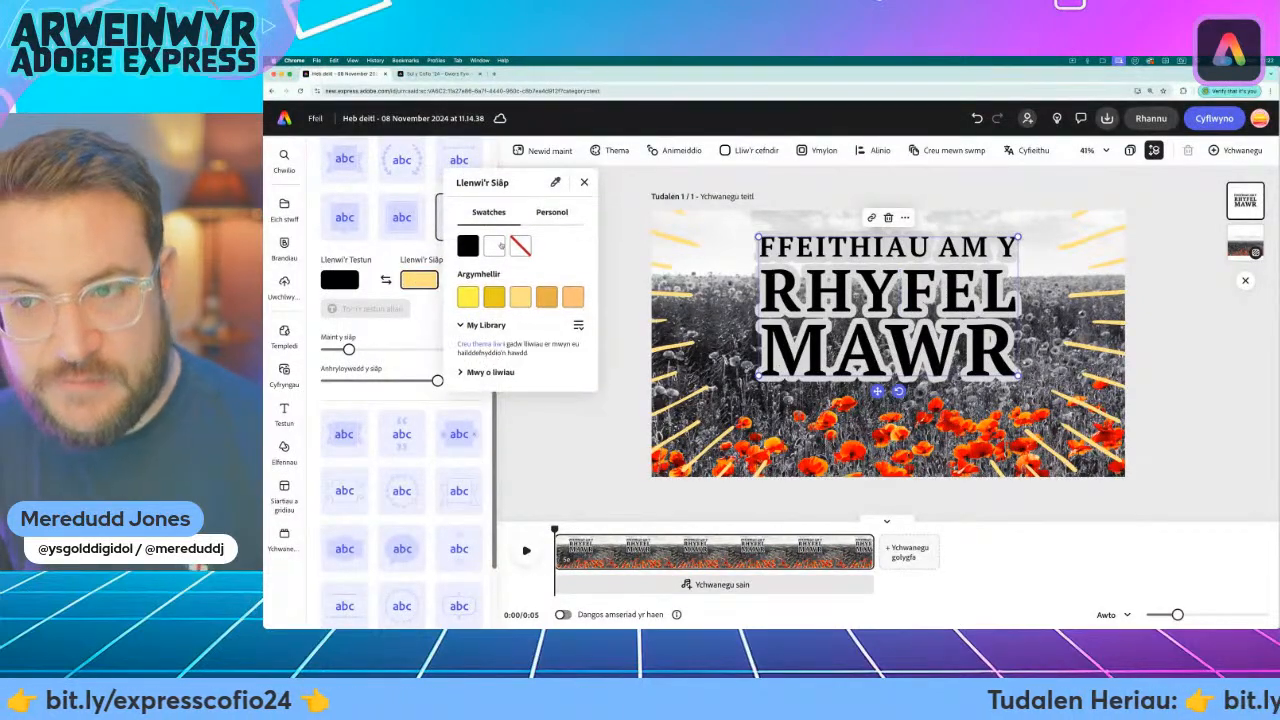
click(495, 246)
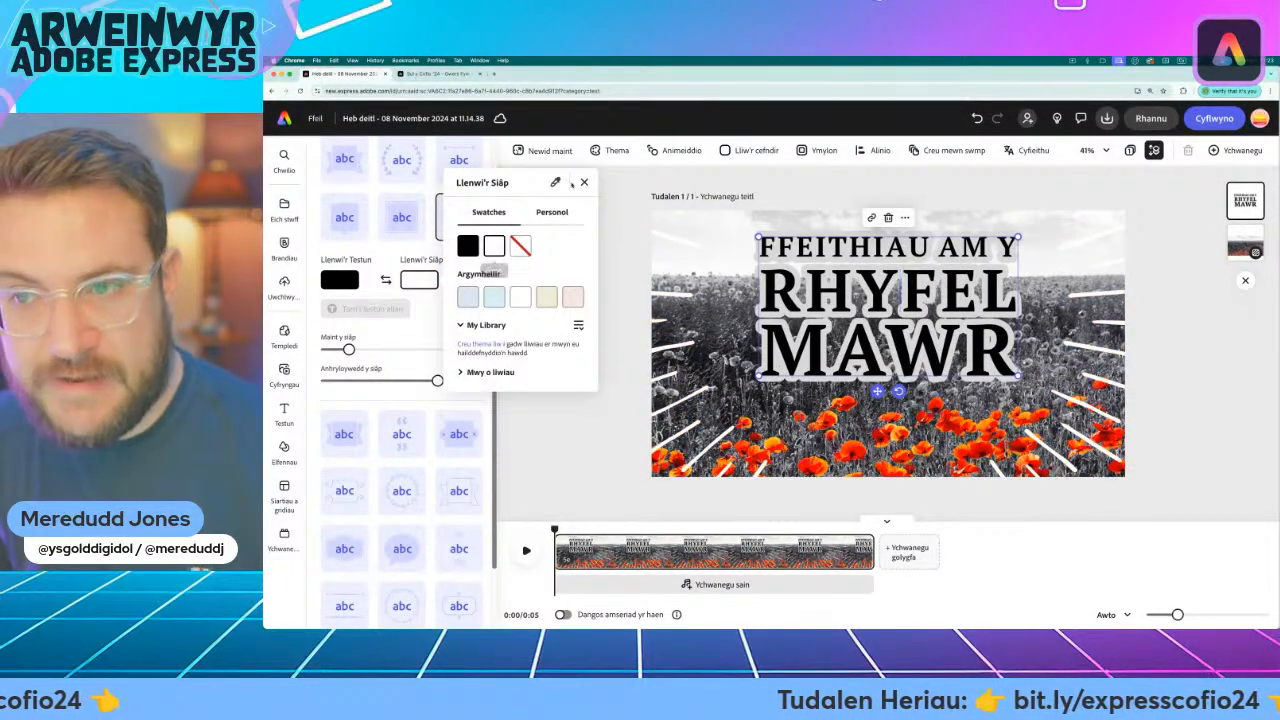
click(583, 183)
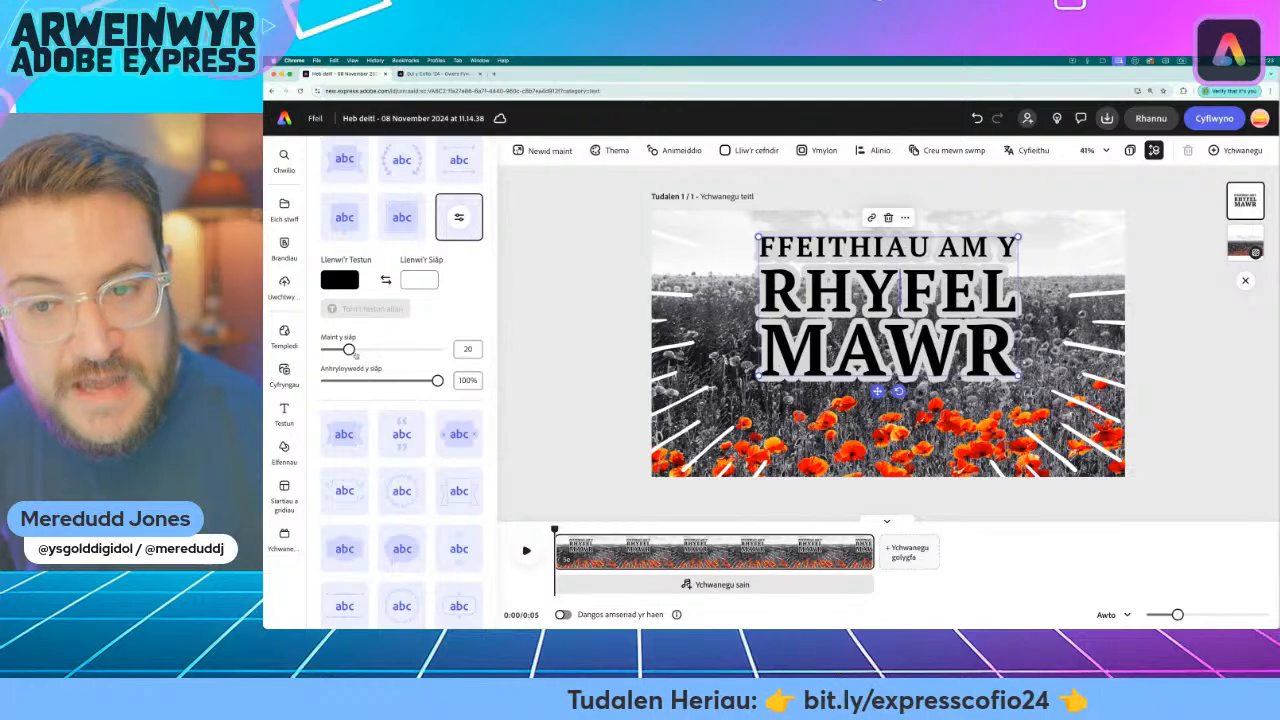
Set the radiating lines' shape size to 0 and opacity to 70%, and return to the title's text settings
drag(352, 352, 314, 352)
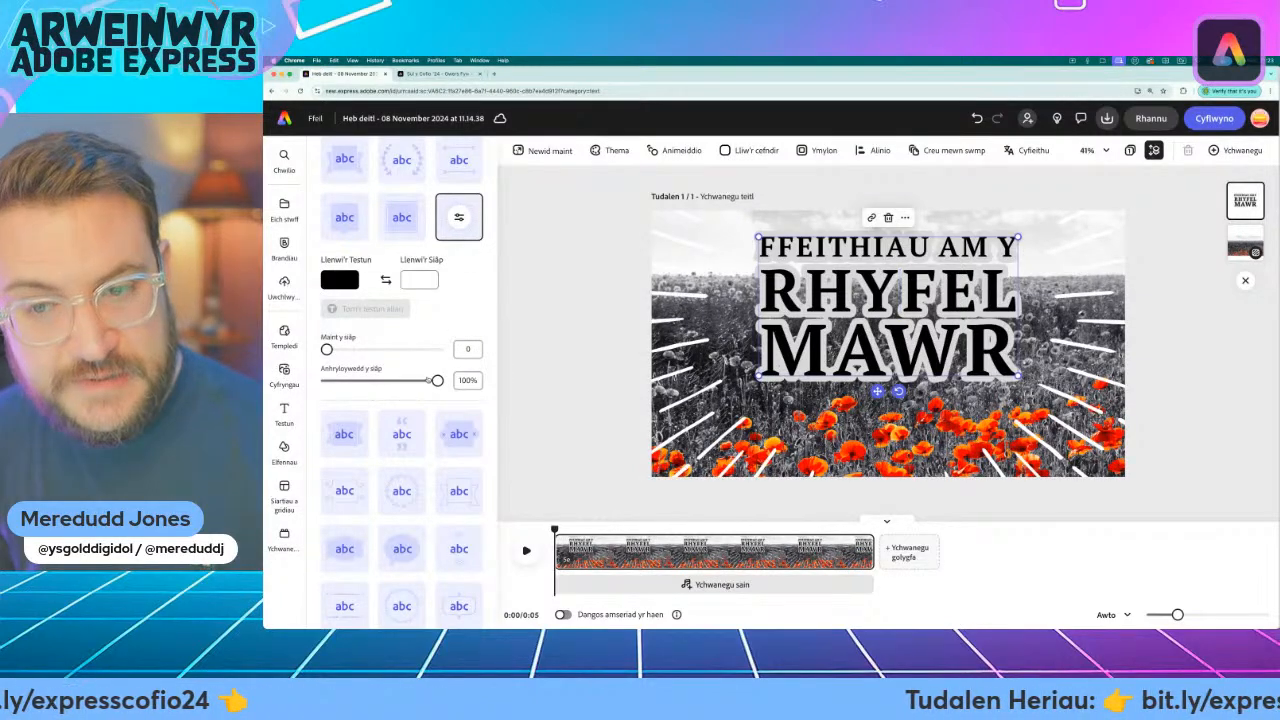
drag(437, 380, 401, 380)
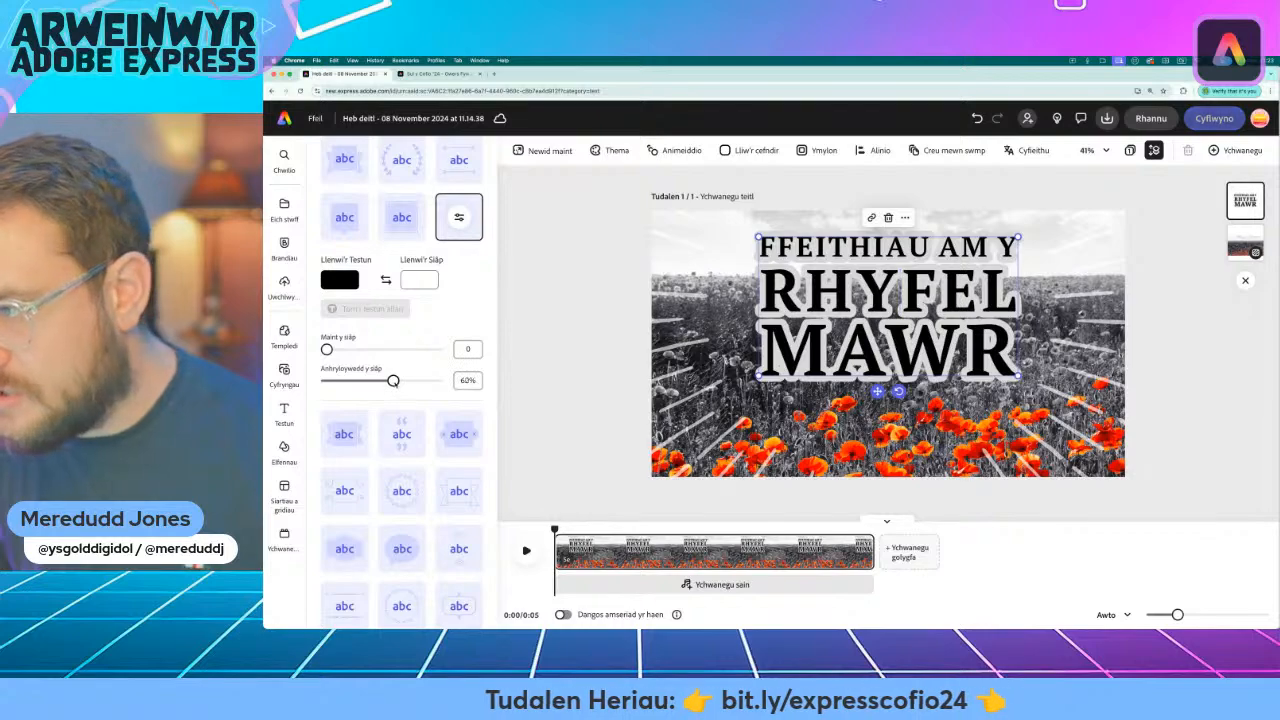
drag(400, 380, 410, 380)
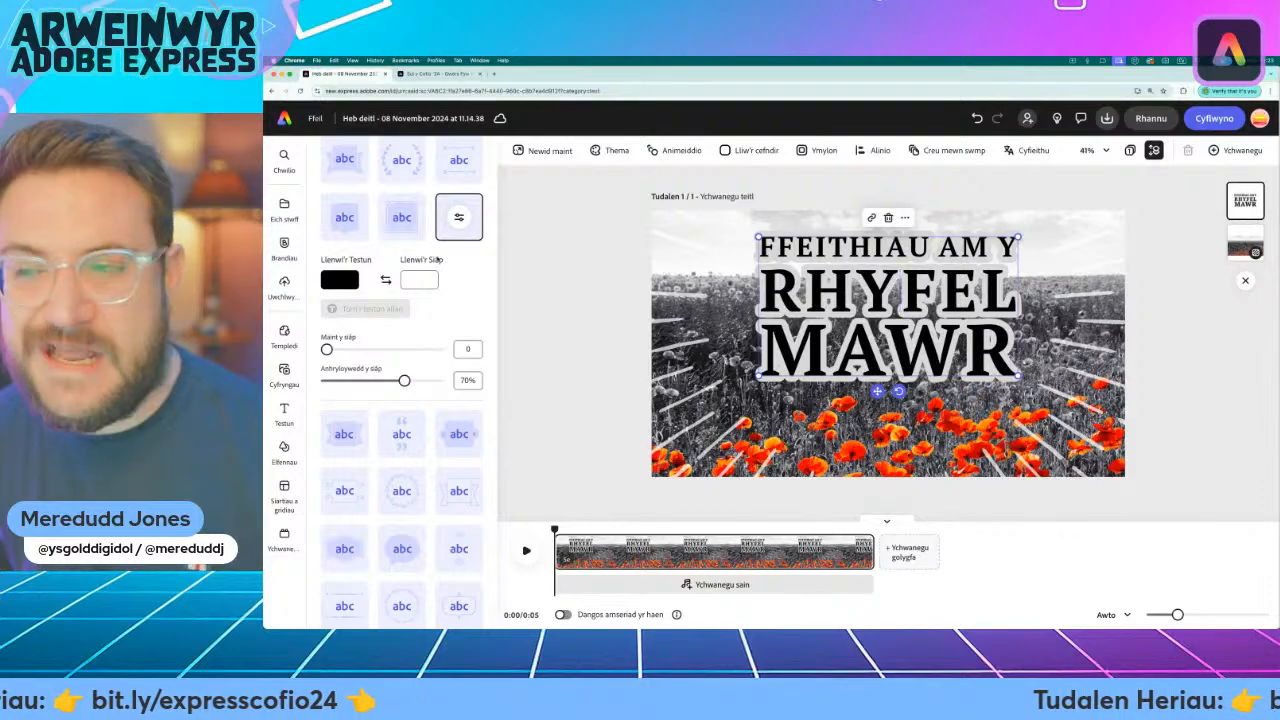
scroll(362, 185, up, 3)
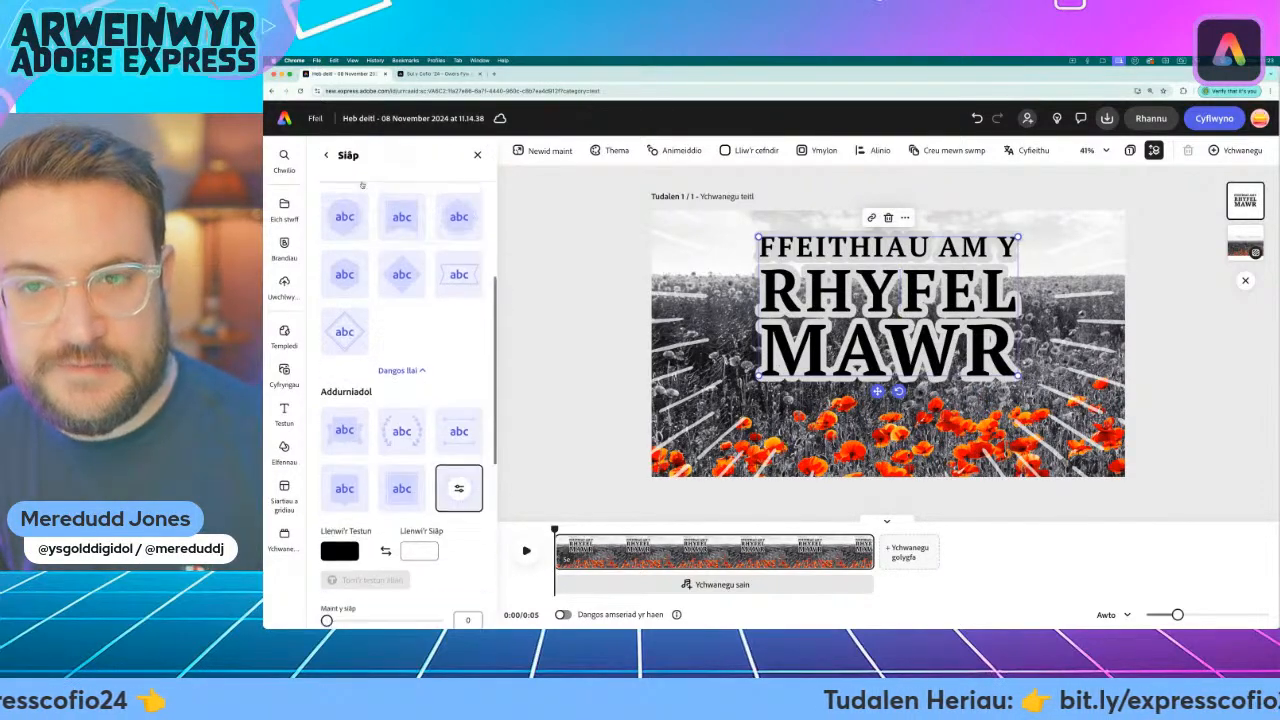
click(325, 155)
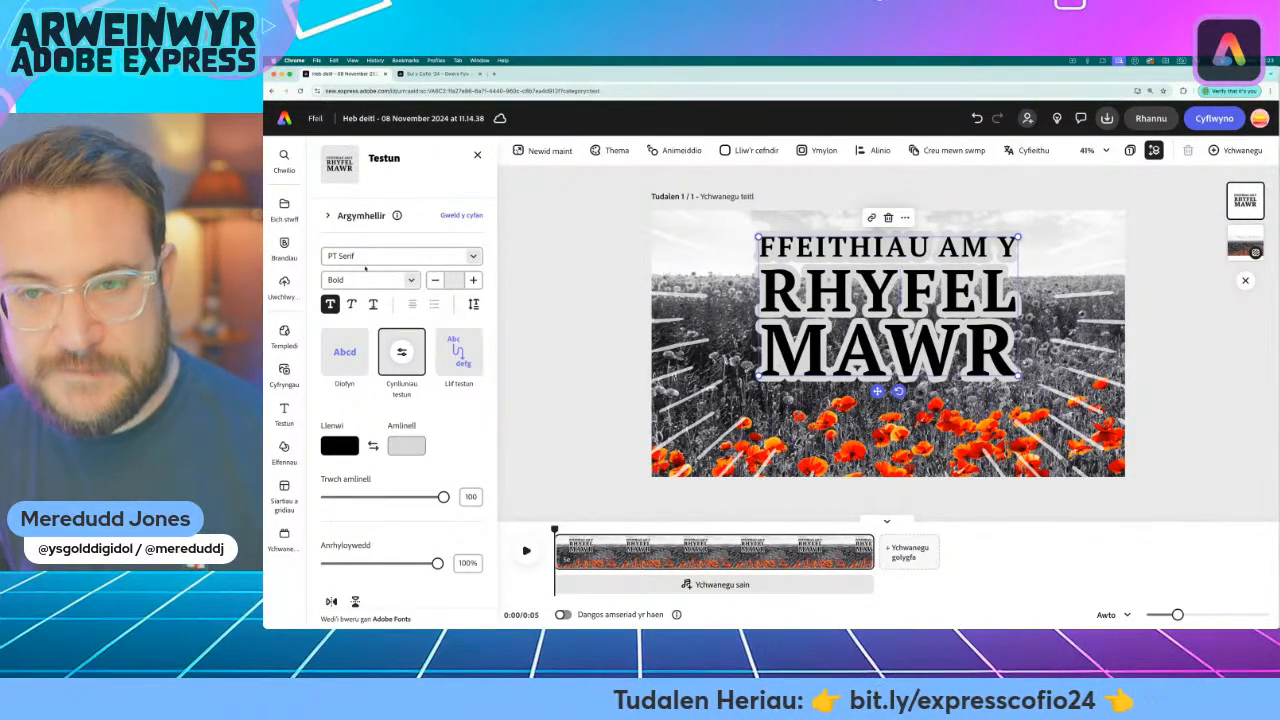
Preview the entrance animations for the title, and apply the Tyfu animation and play the scene
scroll(402, 557, down, 3)
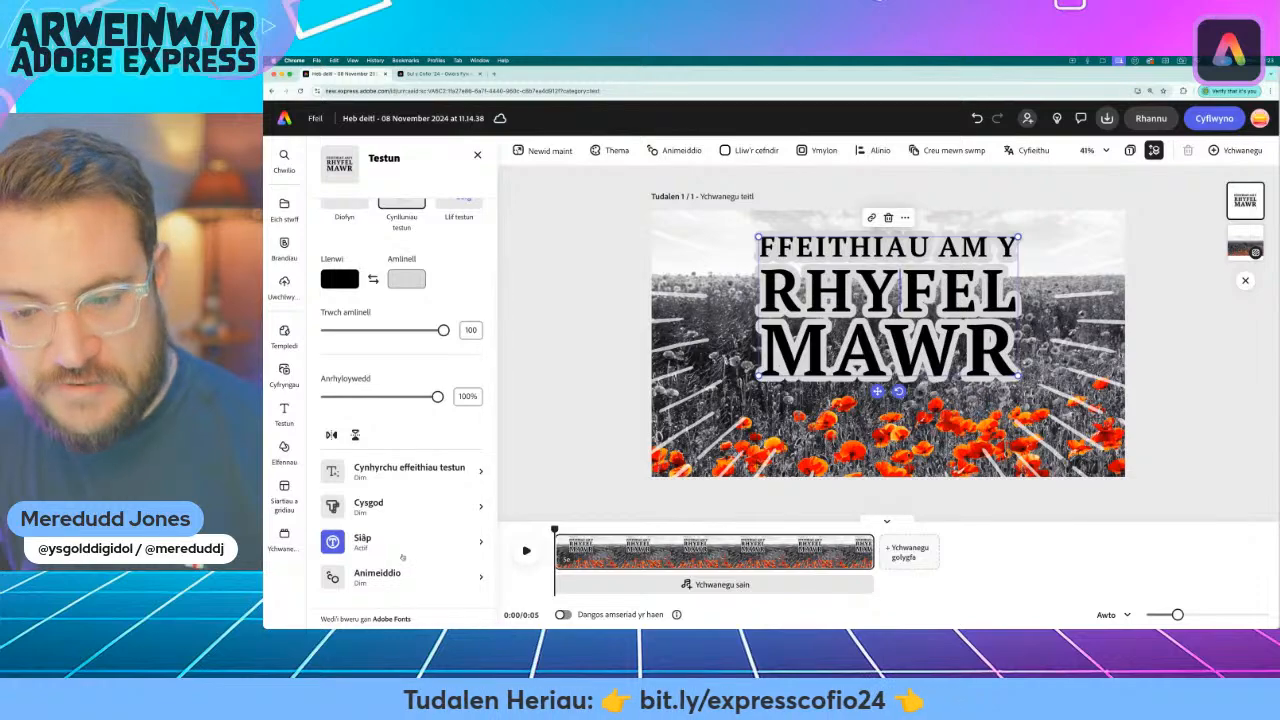
click(373, 578)
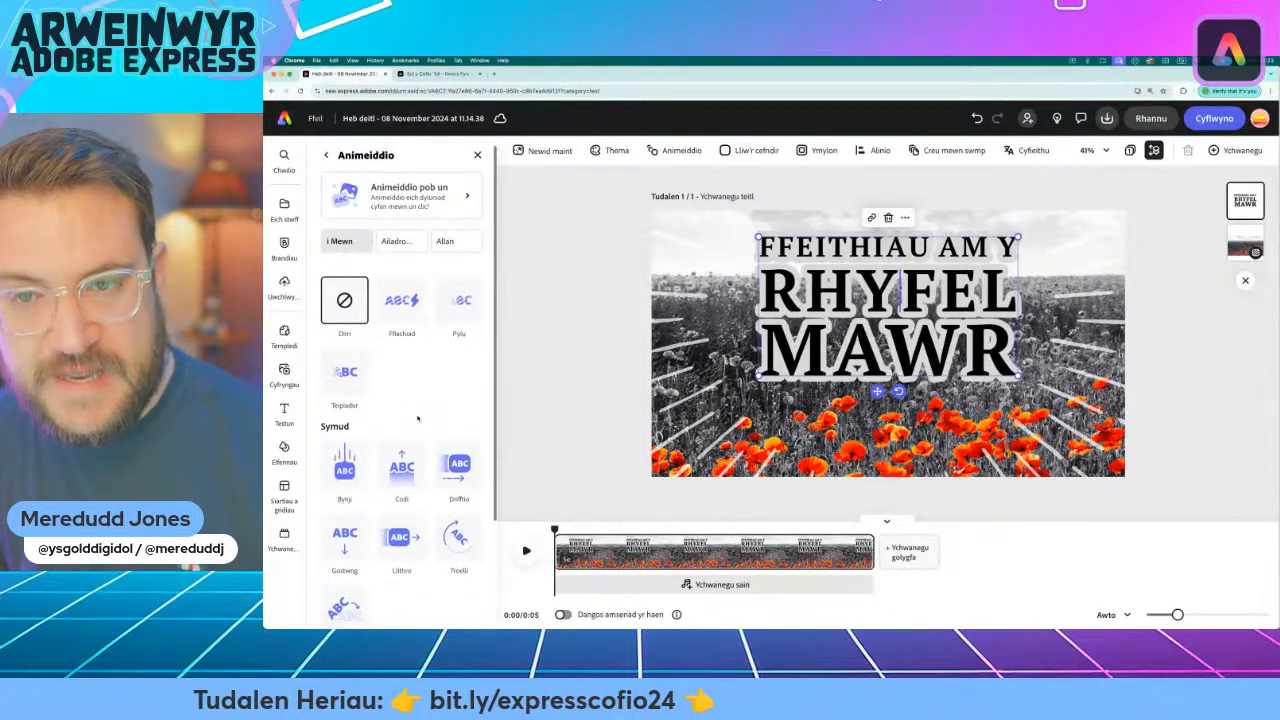
scroll(420, 410, down, 3)
scroll(420, 330, up, 2)
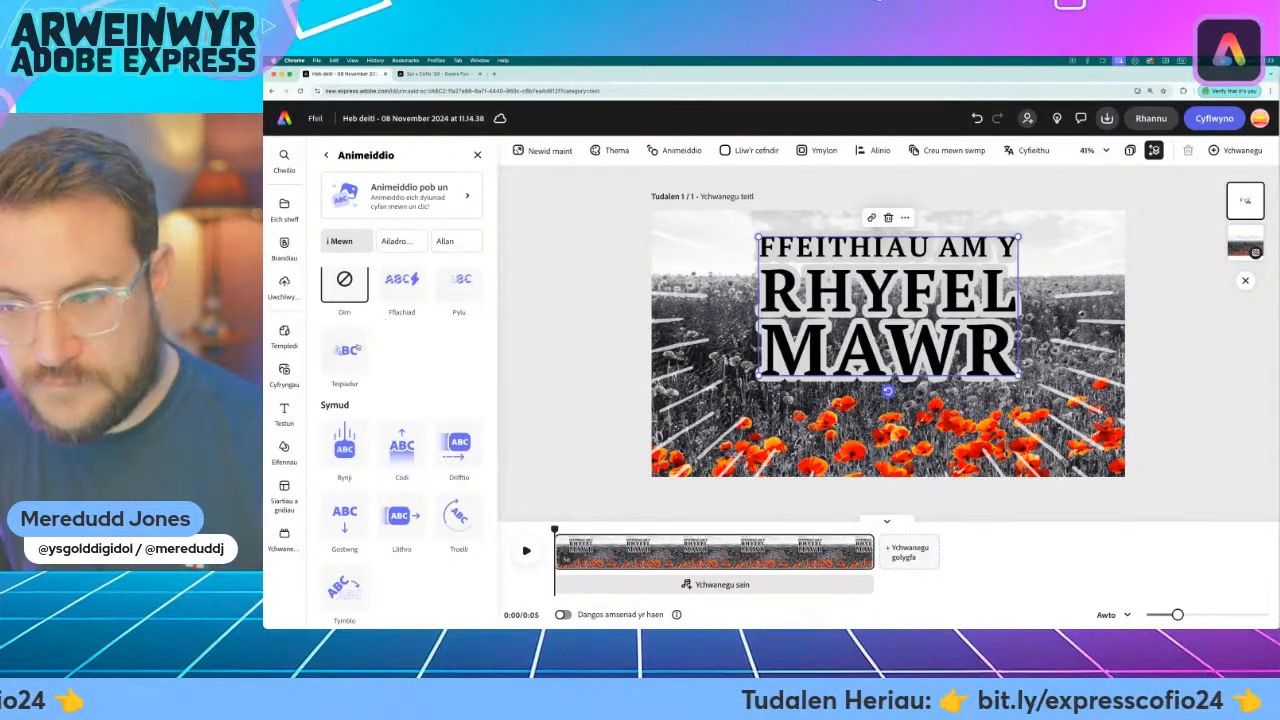
scroll(380, 380, down, 3)
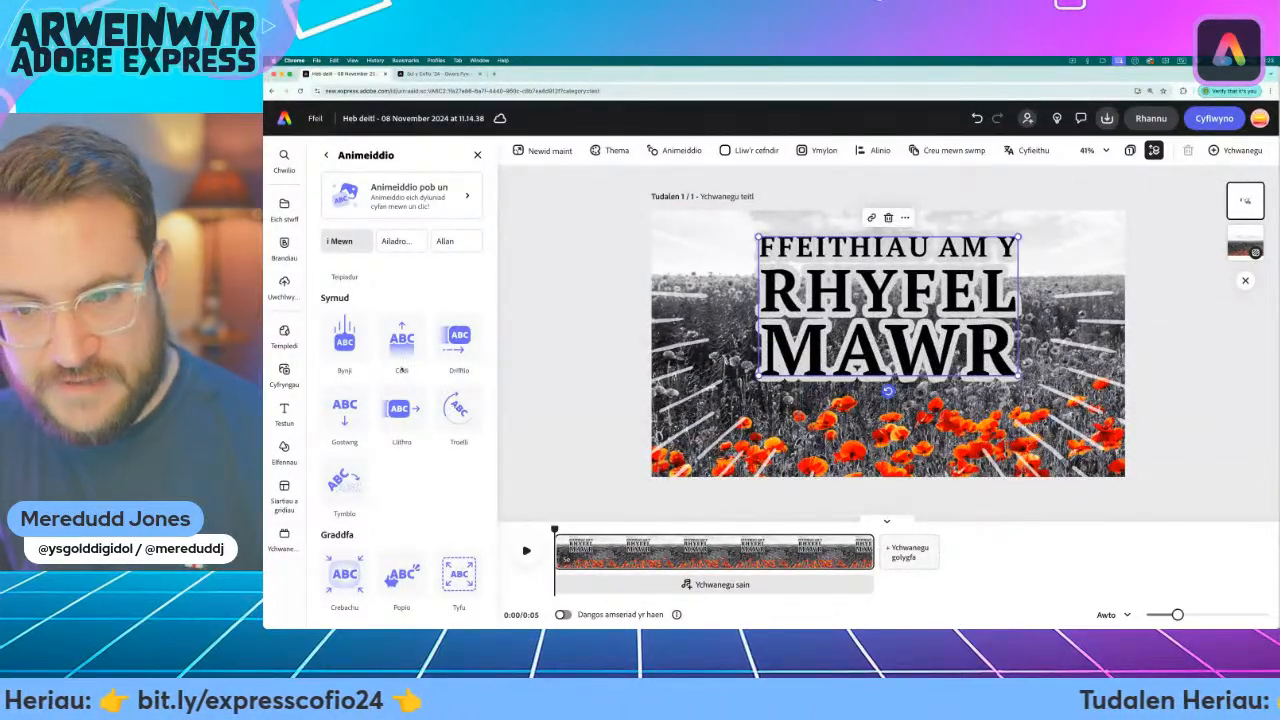
scroll(444, 502, down, 1)
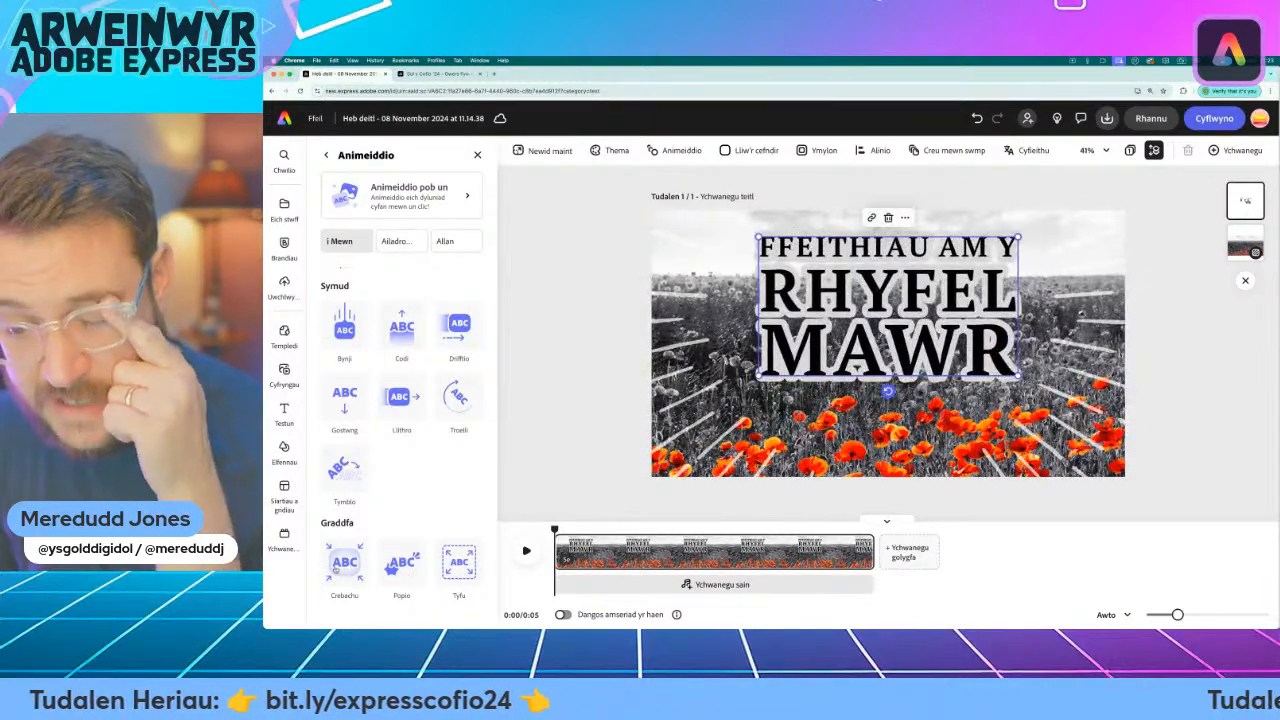
scroll(355, 540, up, 2)
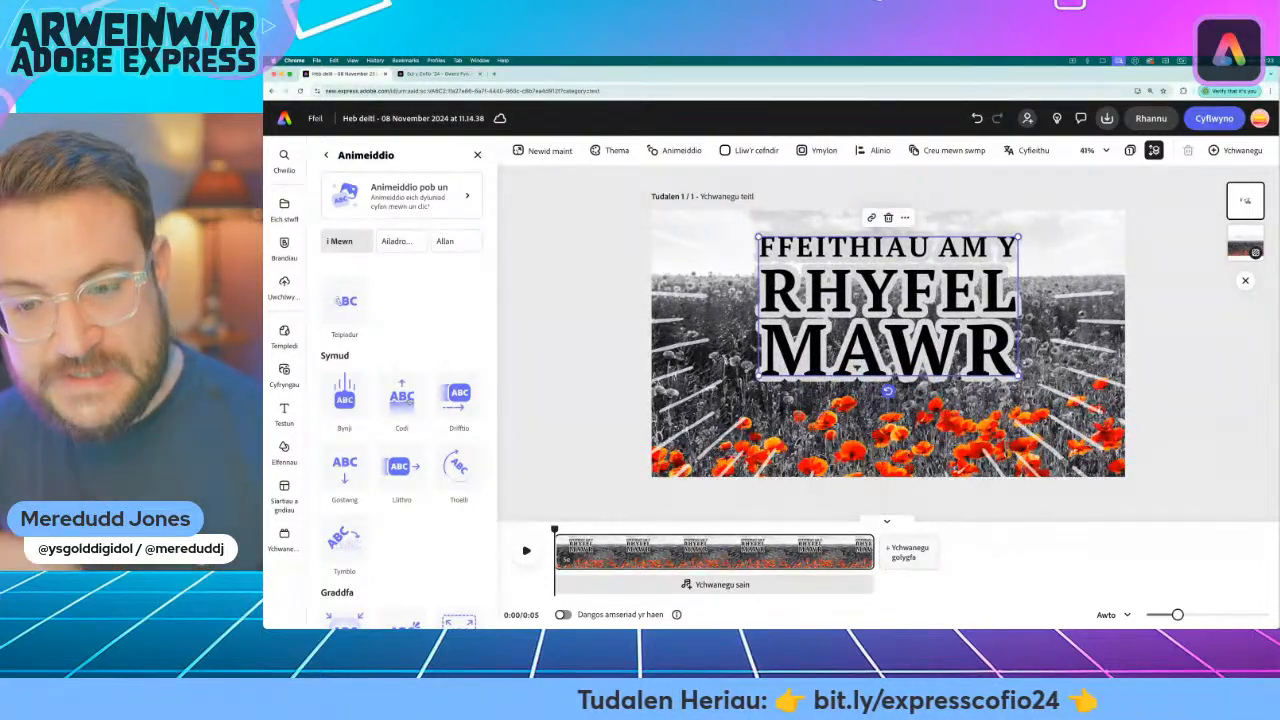
scroll(434, 465, up, 2)
scroll(434, 465, down, 4)
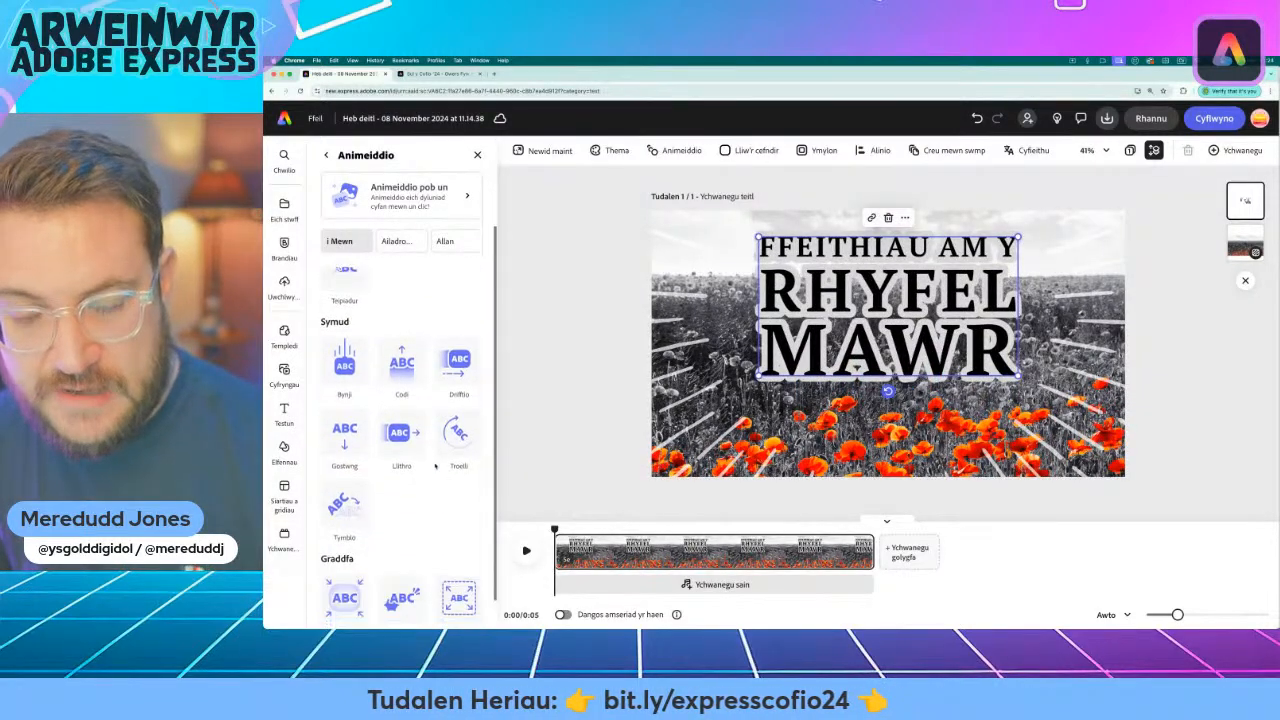
scroll(344, 590, down, 1)
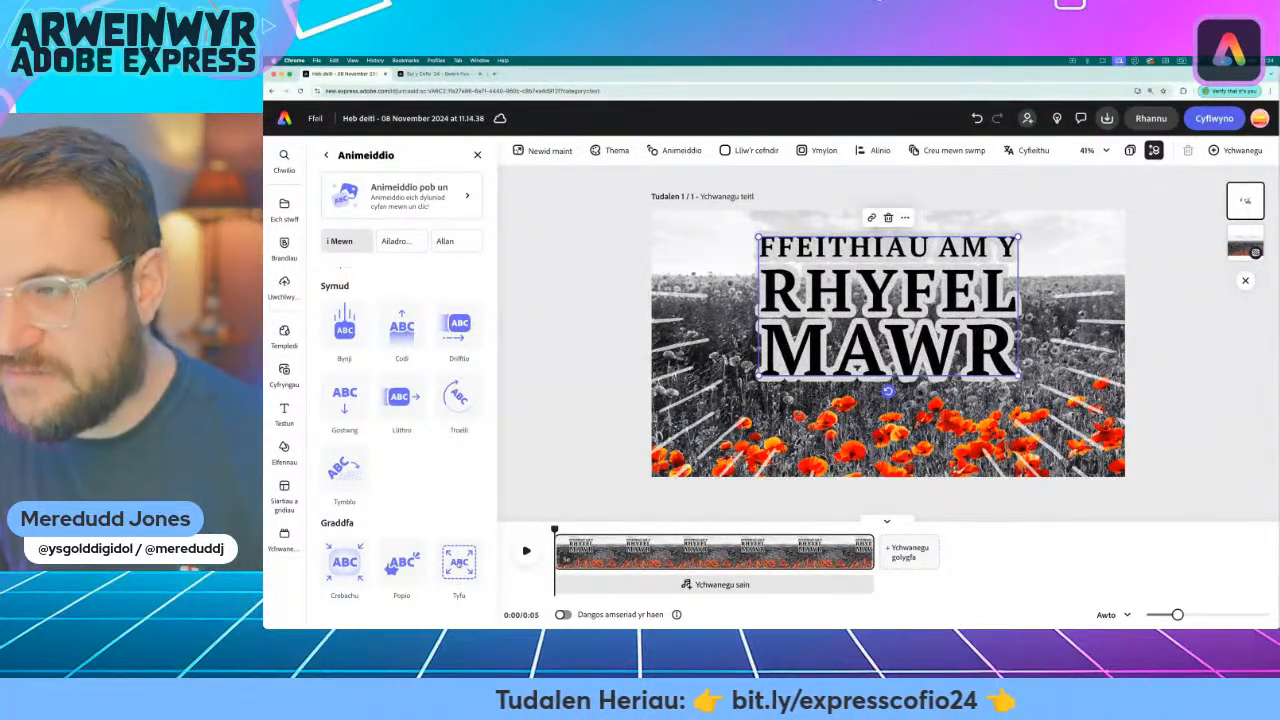
click(459, 563)
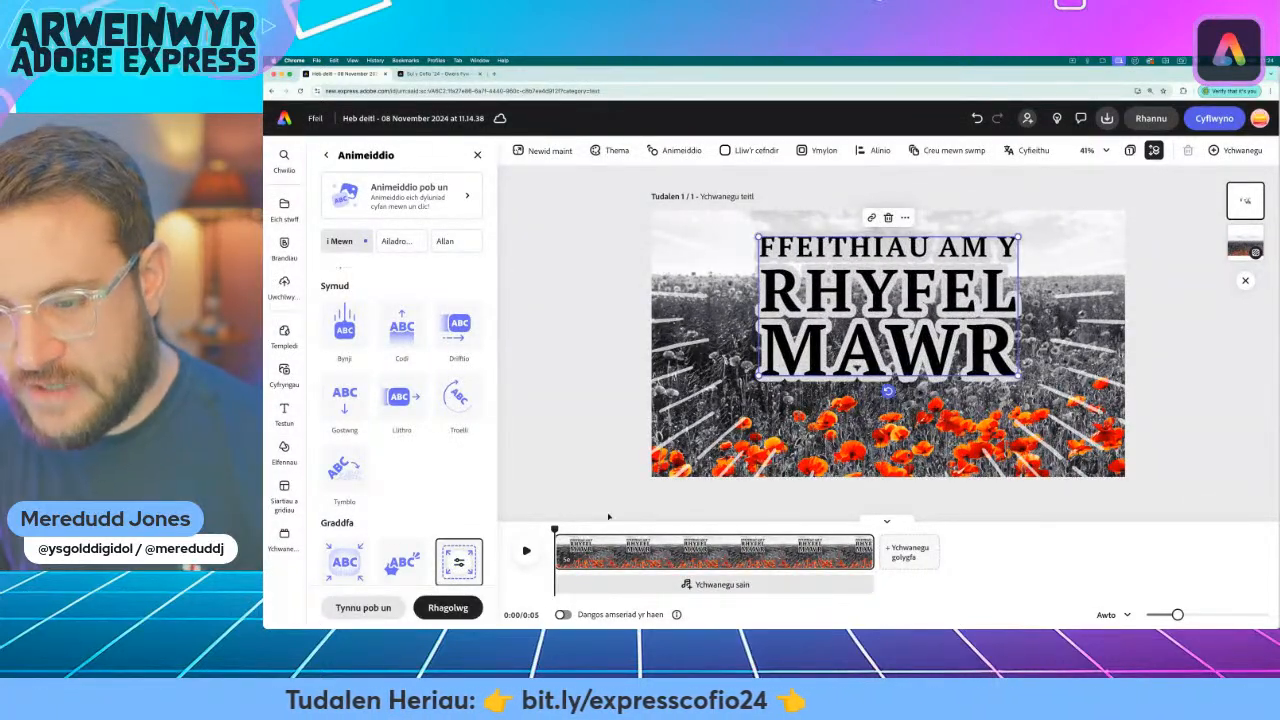
click(525, 552)
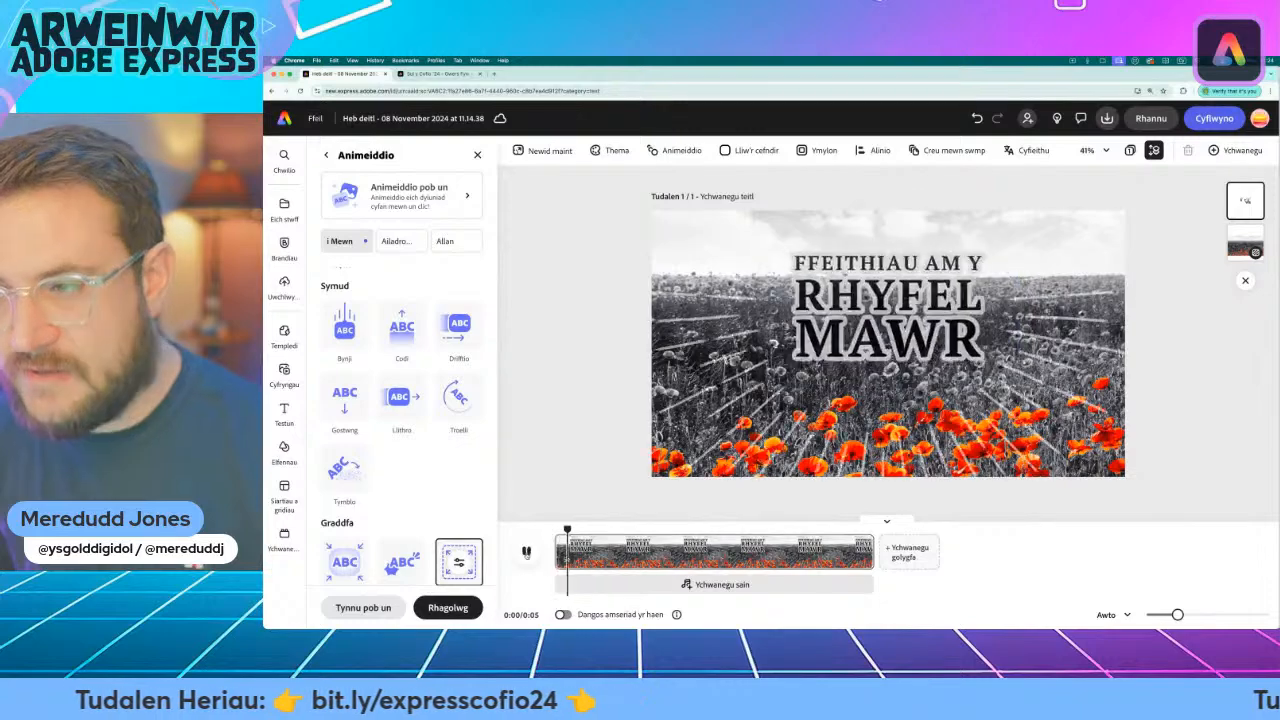
click(526, 552)
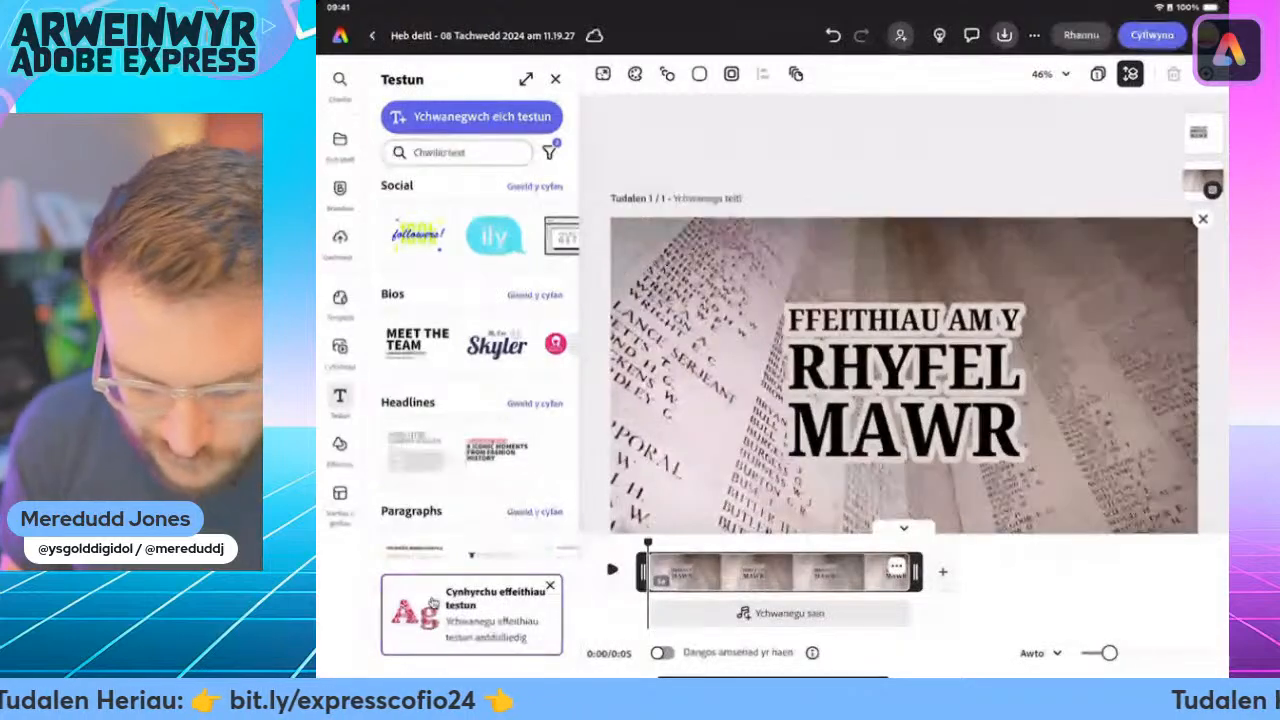
On the iPad, try the basic rectangle and parallel lines shapes on the title, and apply the decorative leafy laurel
click(904, 380)
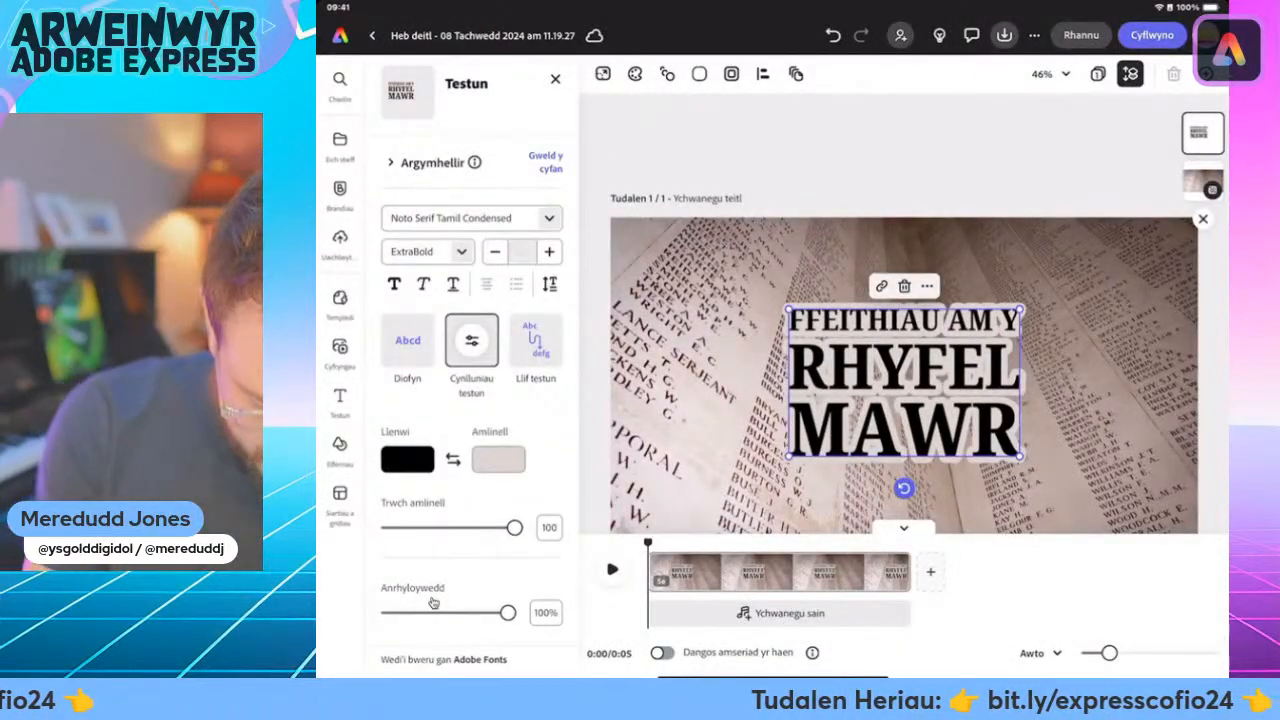
scroll(470, 450, down, 5)
click(470, 526)
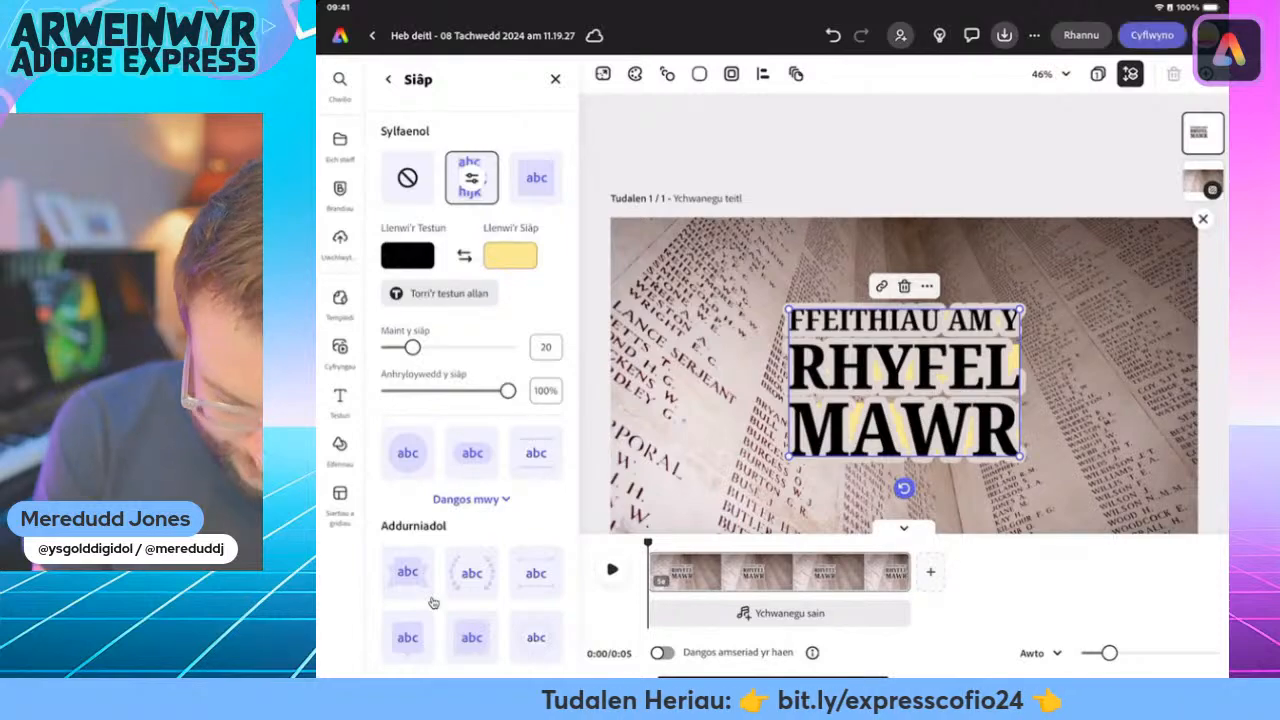
click(536, 177)
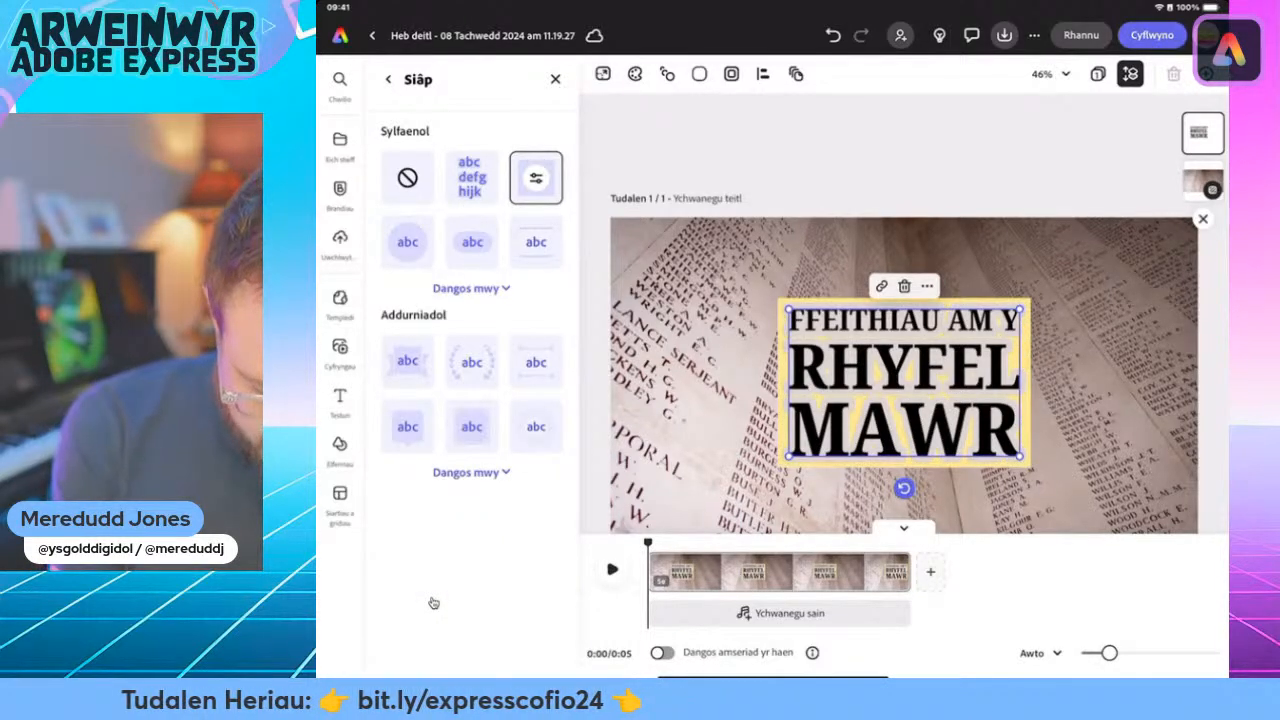
click(536, 241)
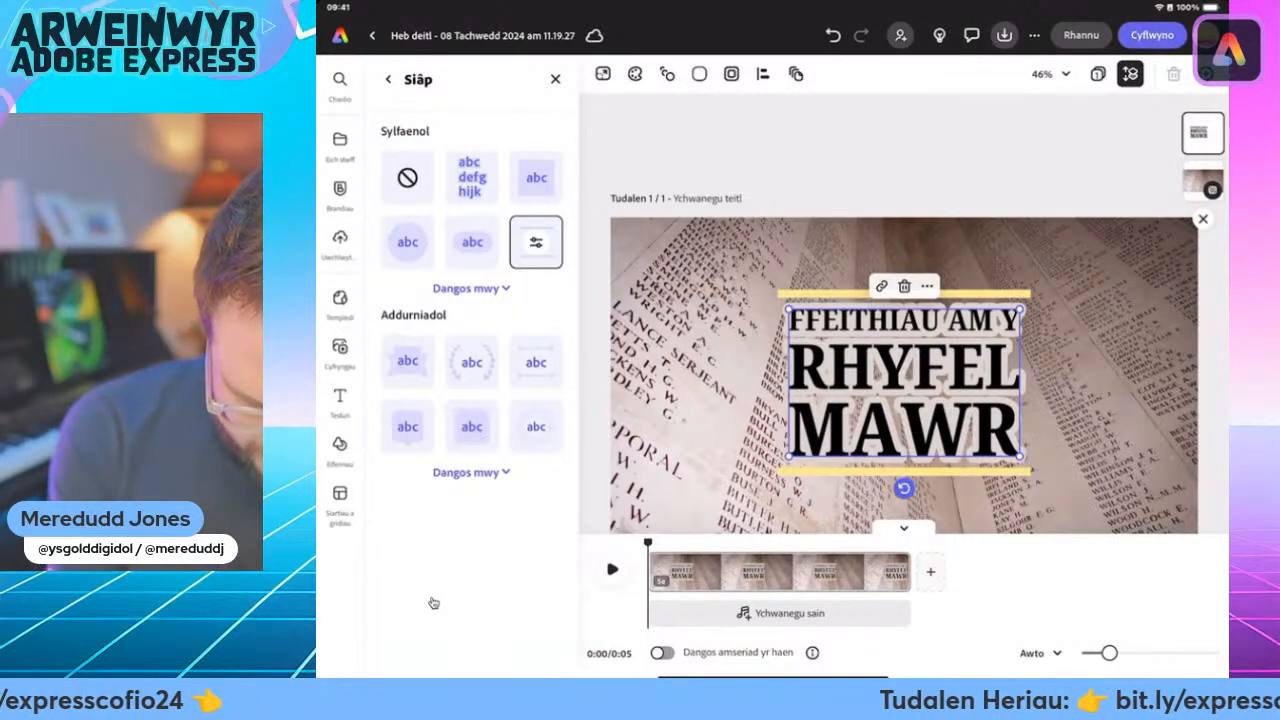
click(471, 362)
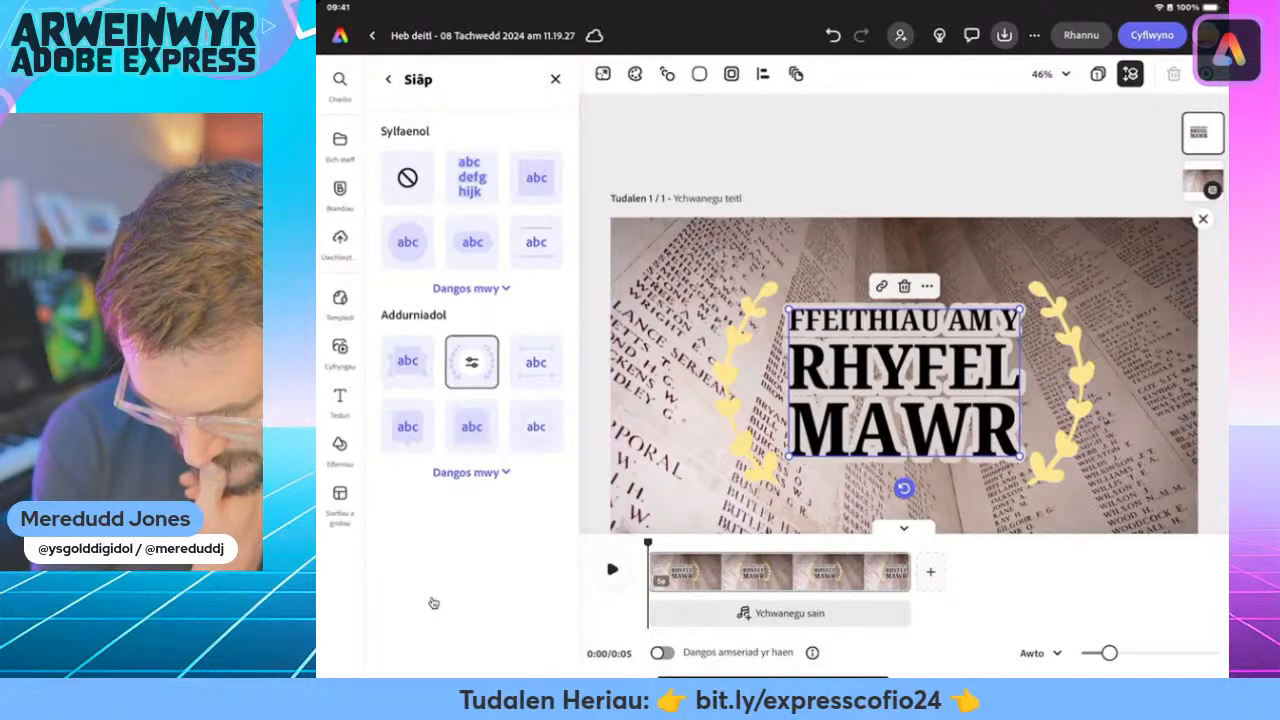
click(471, 362)
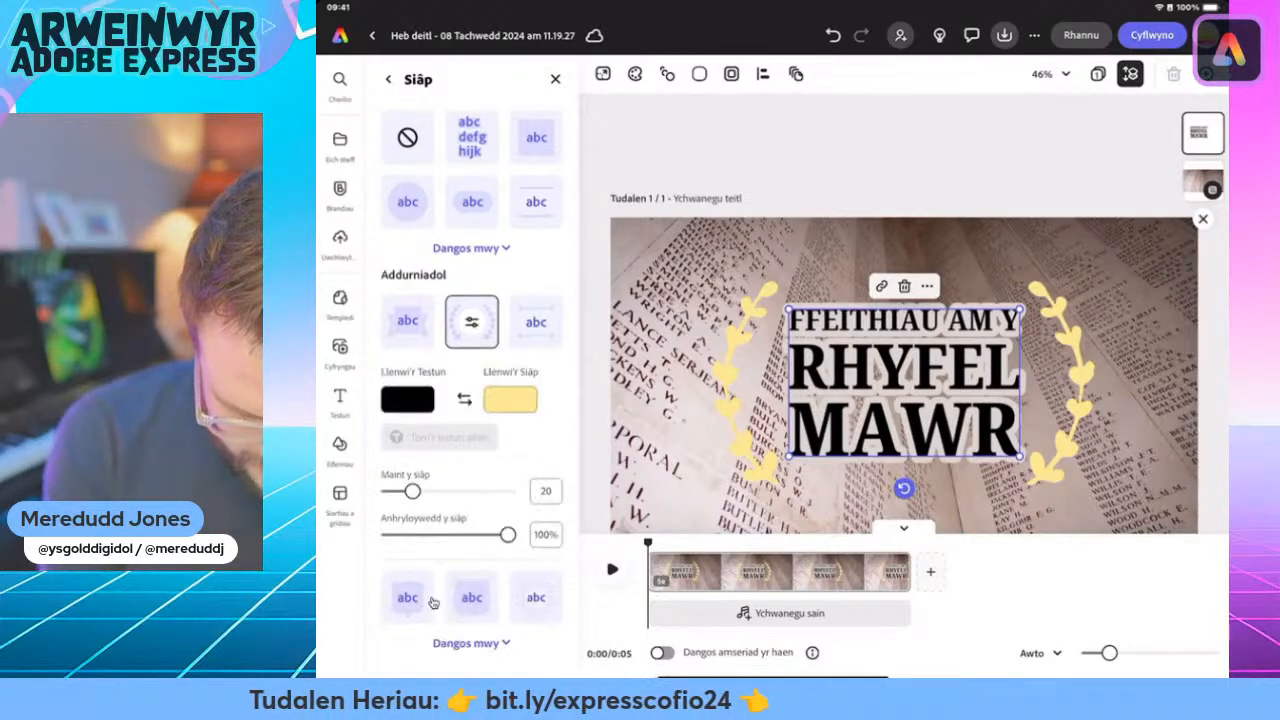
Set the laurel's shape fill to dark olive green and return to the title's text settings
click(510, 399)
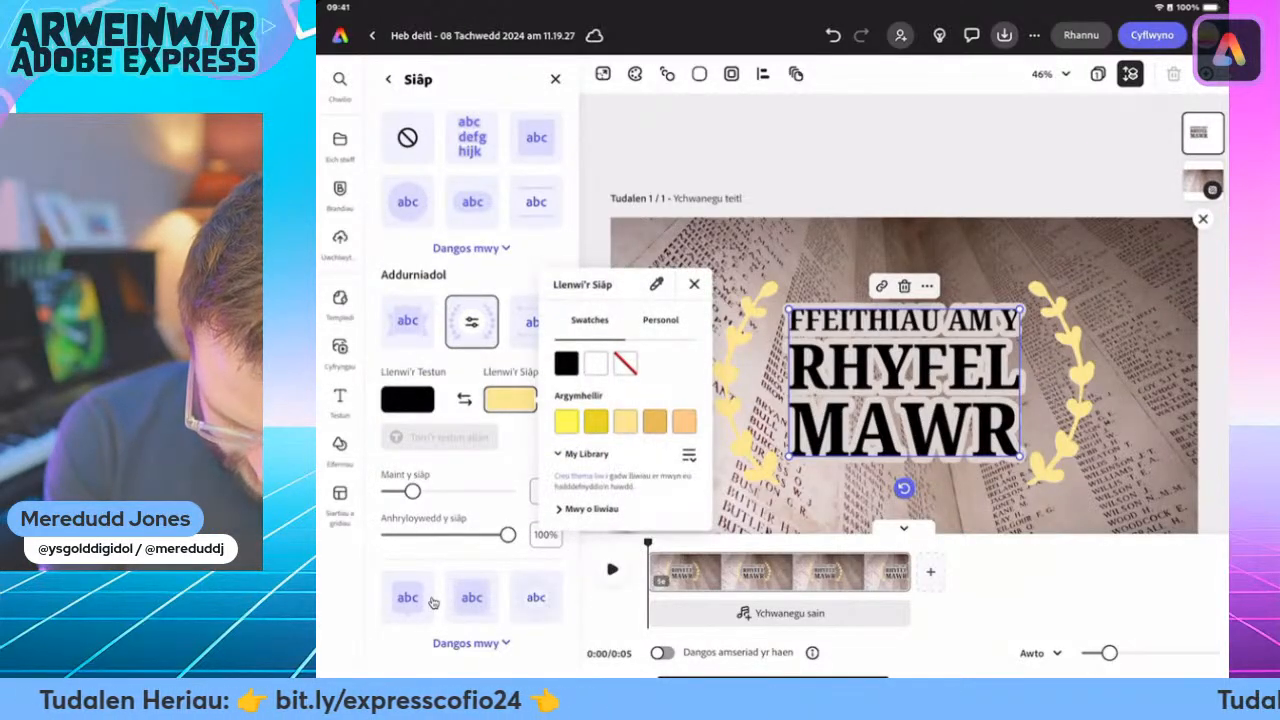
click(592, 509)
scroll(625, 430, down, 3)
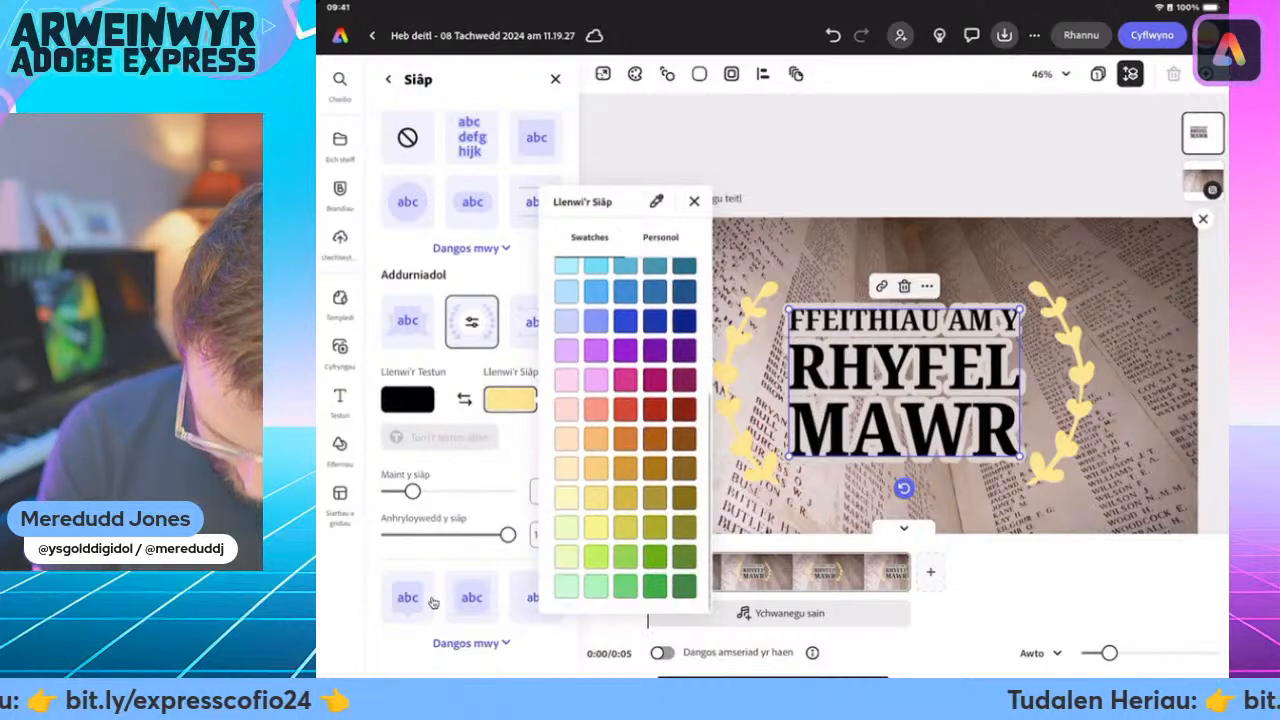
click(684, 555)
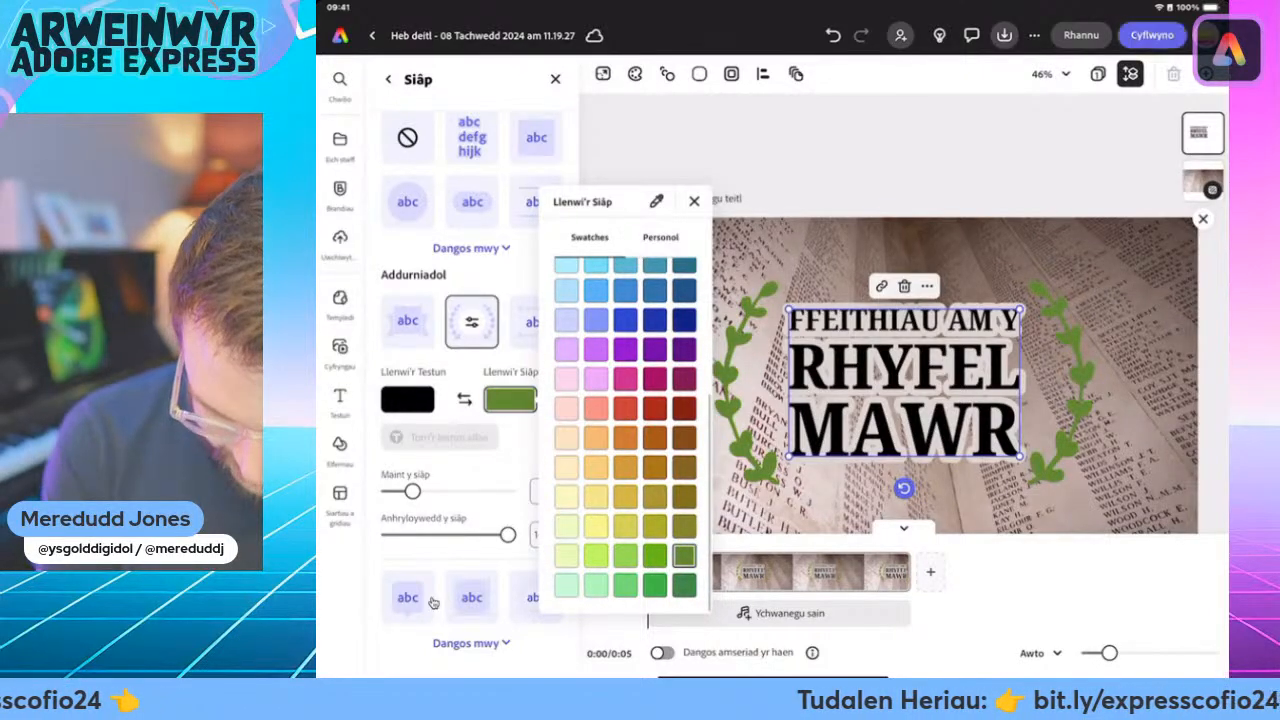
click(694, 201)
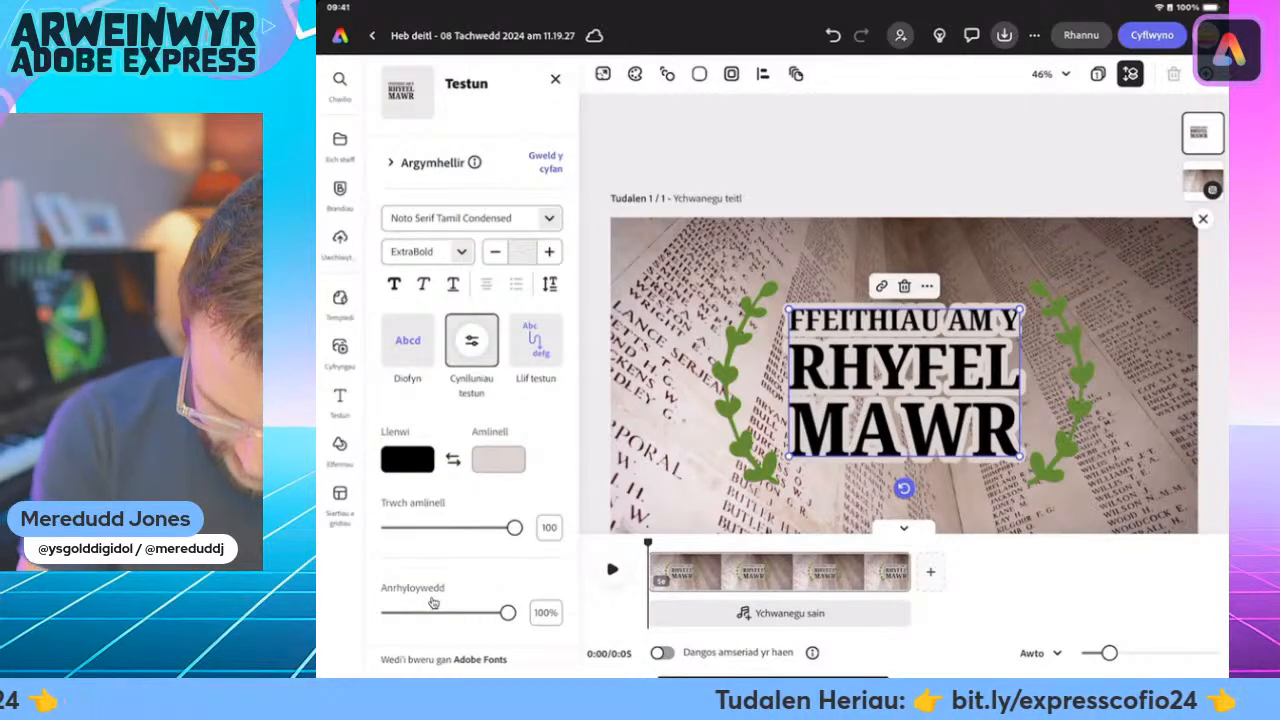
Compare the Crebachu and Codi entrance animations on the laurel-framed title, and apply Codi with its options as they are
scroll(433, 602, down, 5)
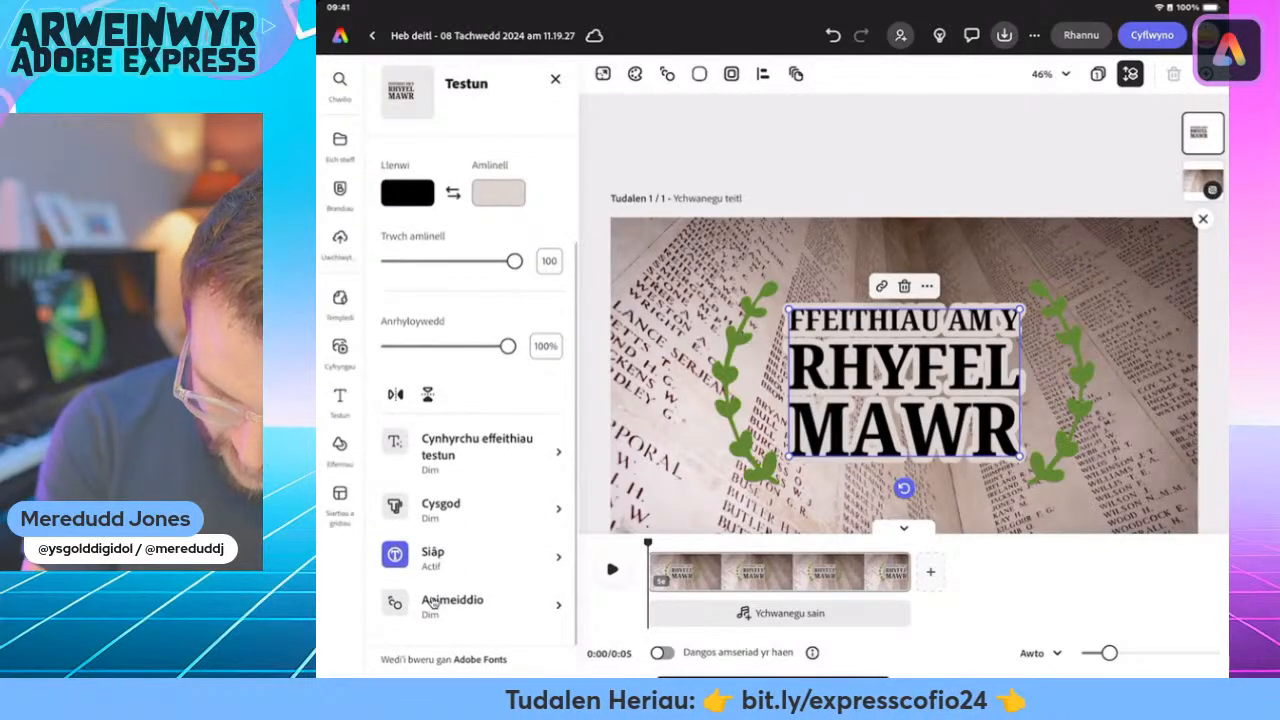
click(433, 602)
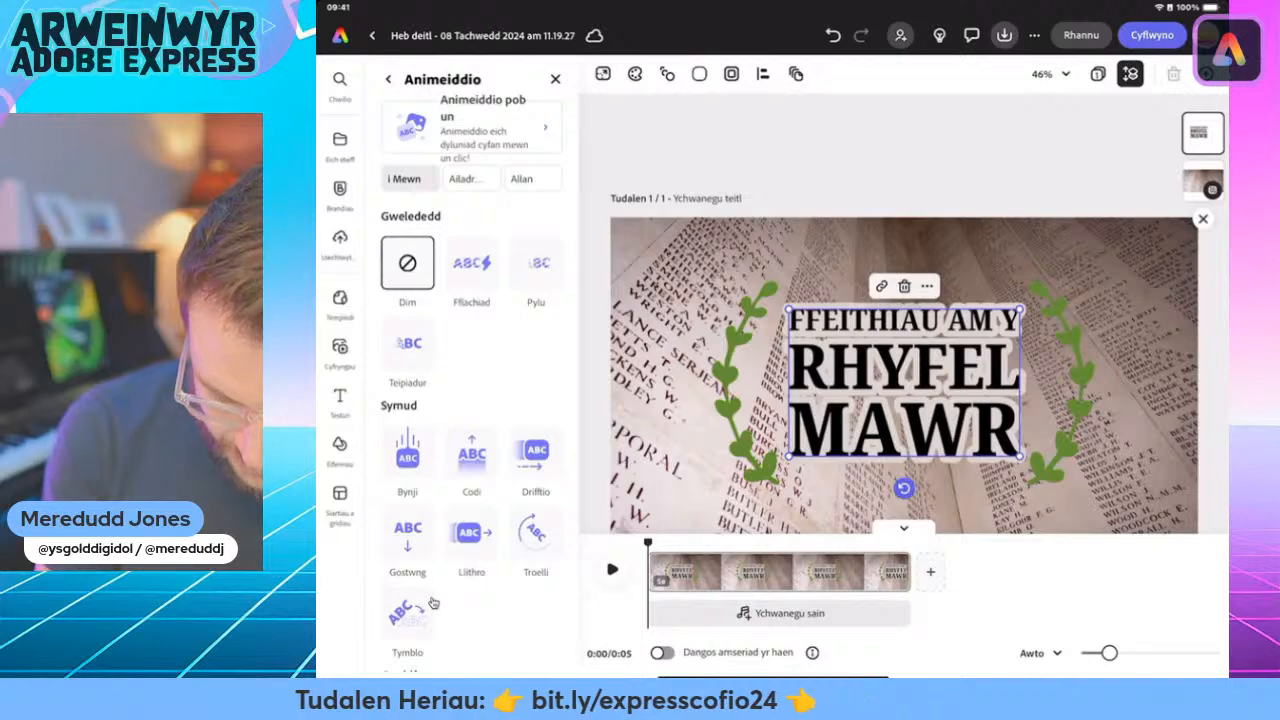
scroll(433, 602, down, 3)
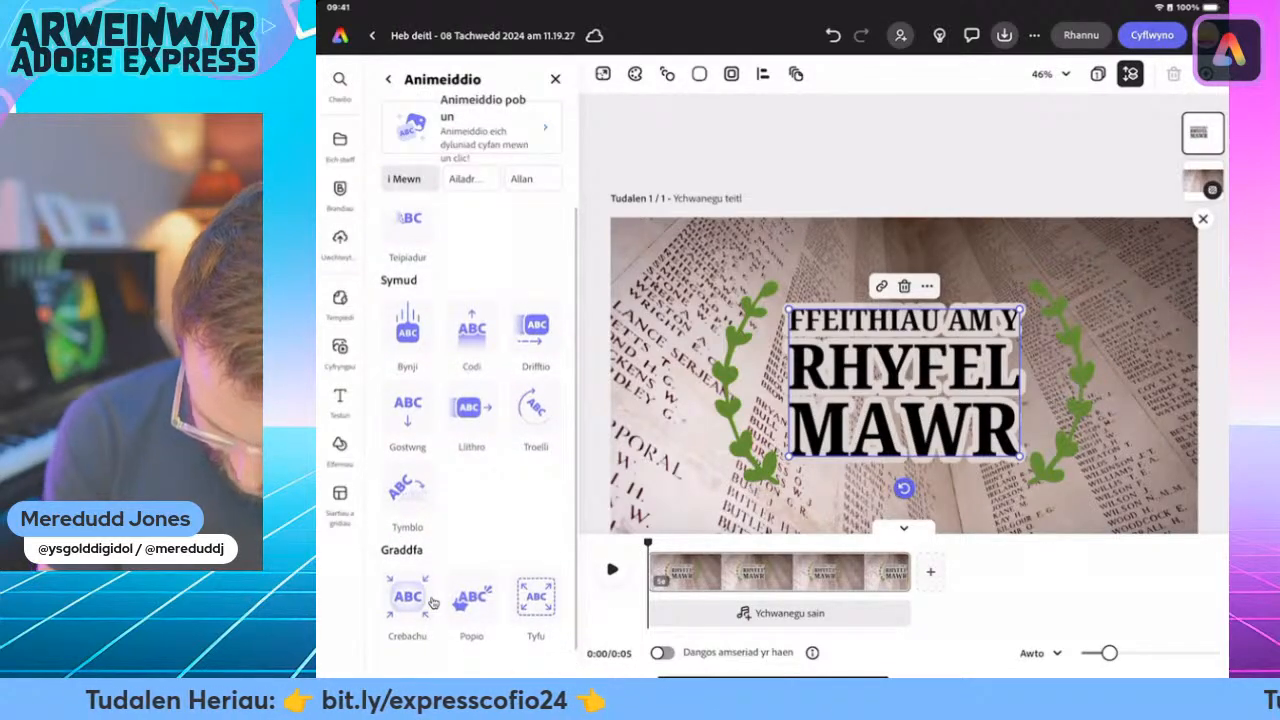
click(433, 602)
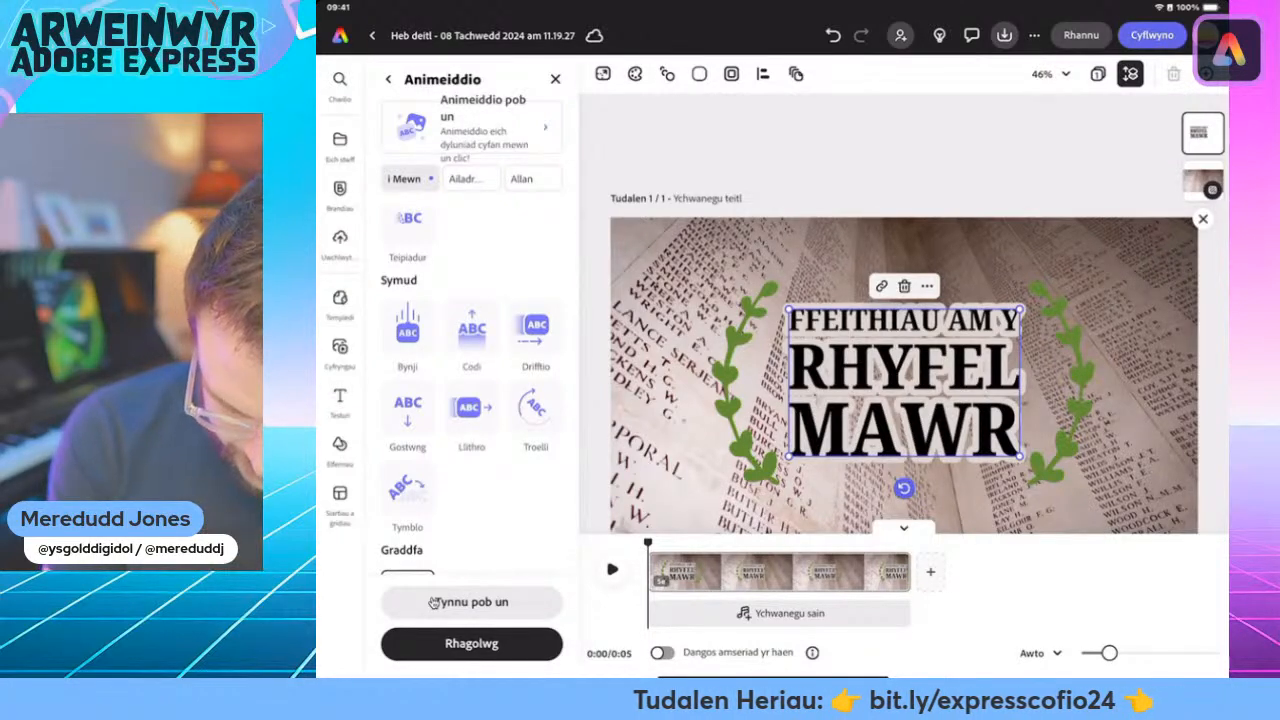
scroll(433, 602, down, 2)
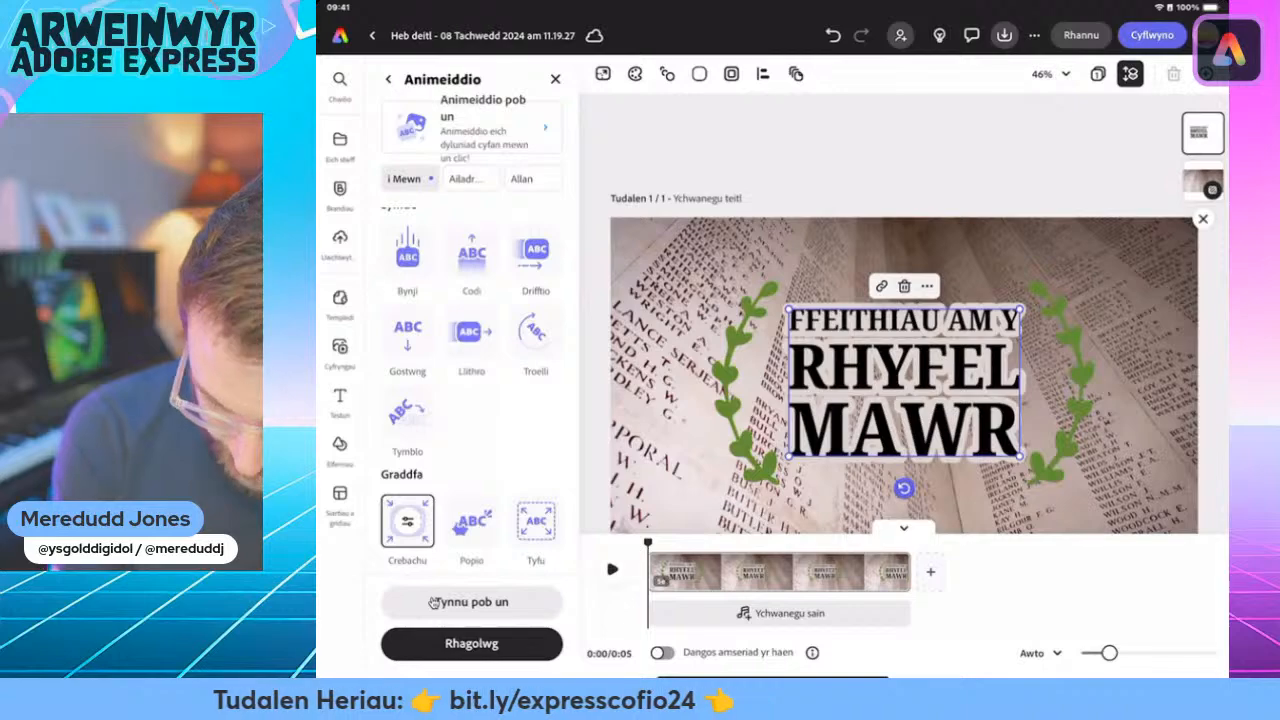
click(471, 252)
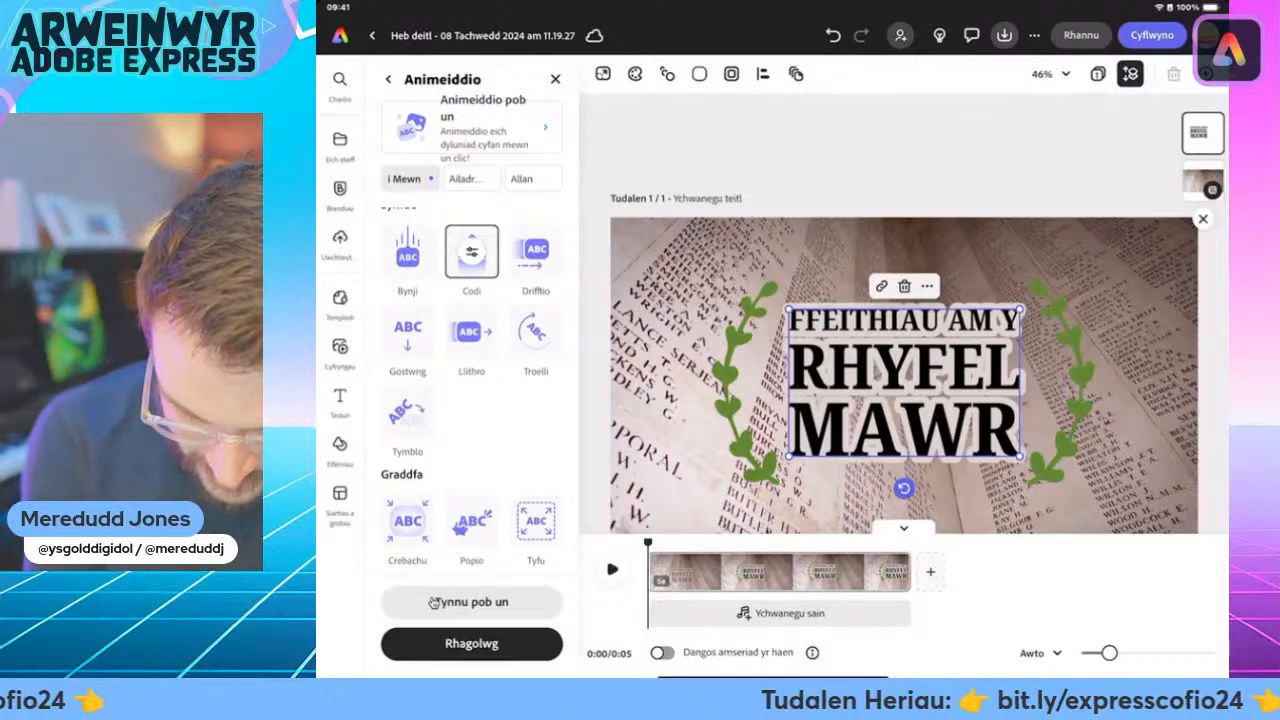
click(471, 252)
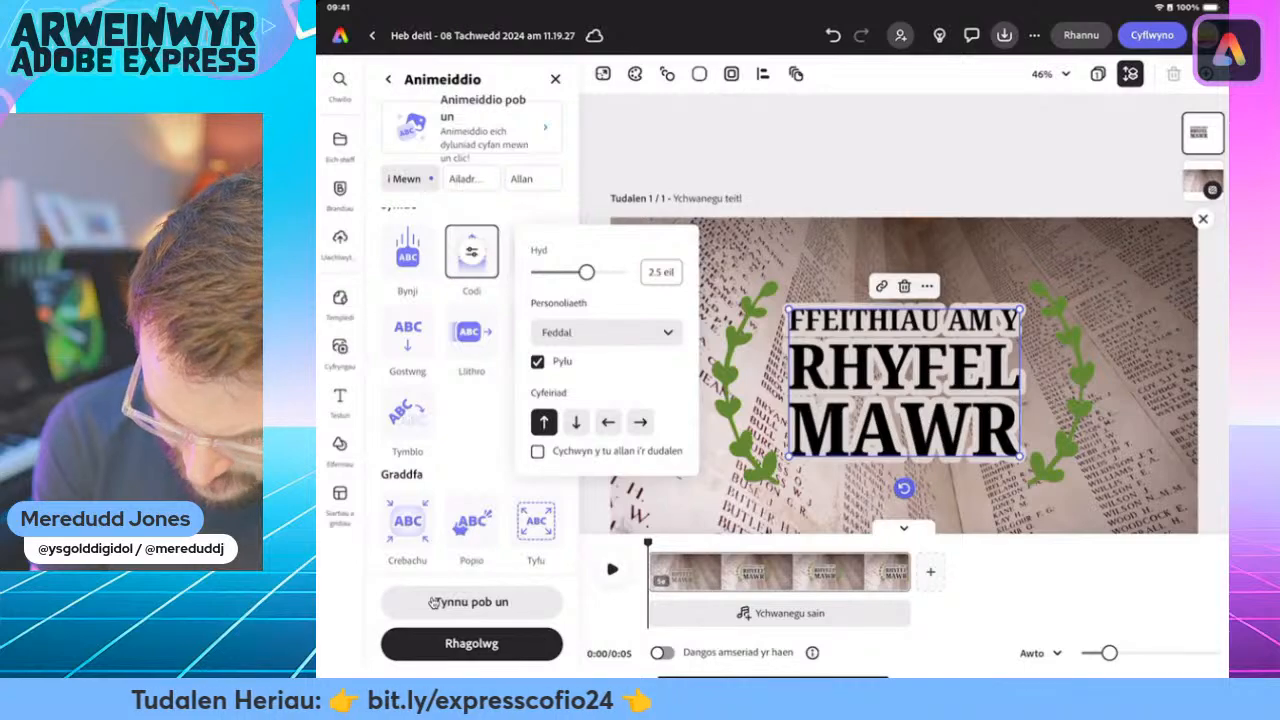
click(433, 602)
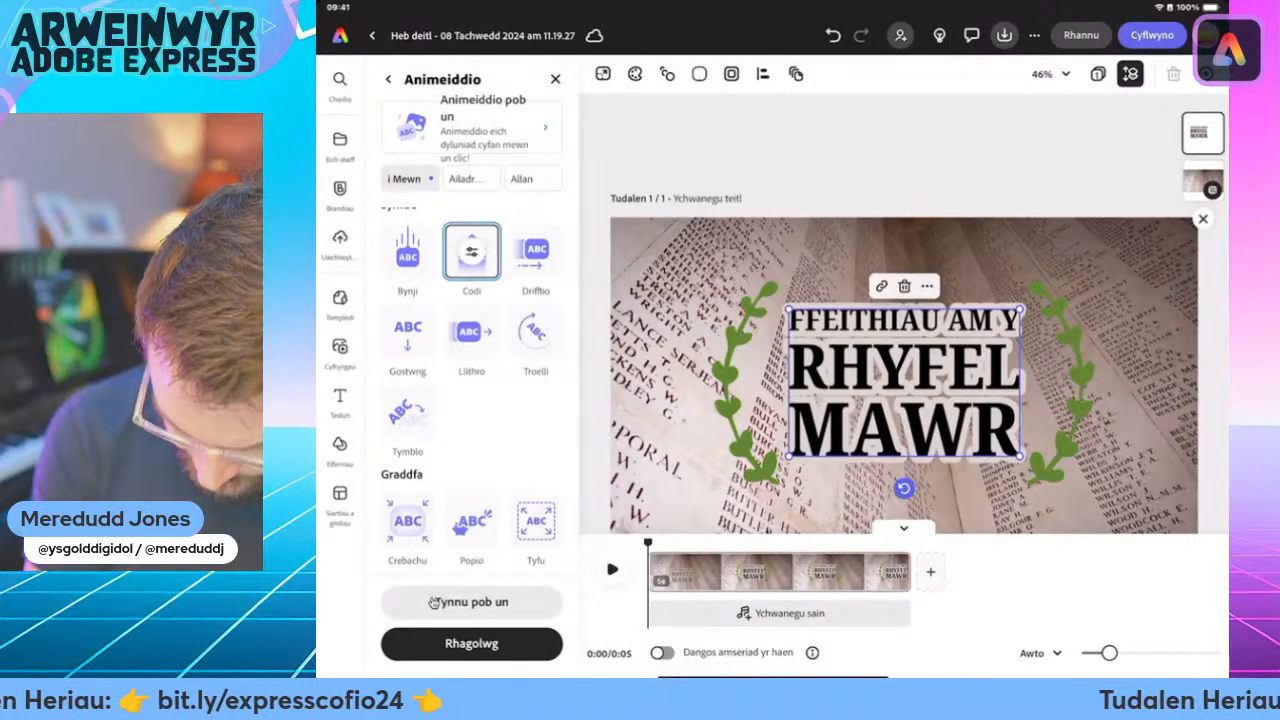
key(space)
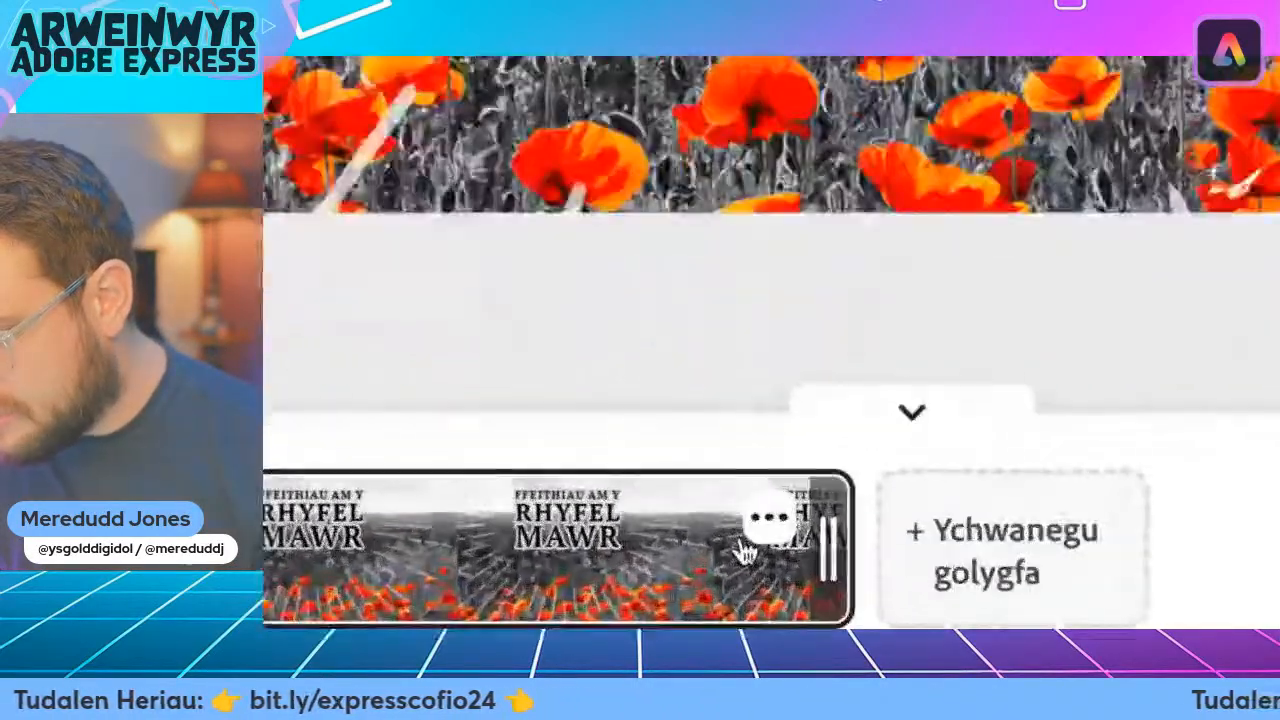
In the desktop project, duplicate the title scene and move the playhead into the copy at about 0:06
click(772, 532)
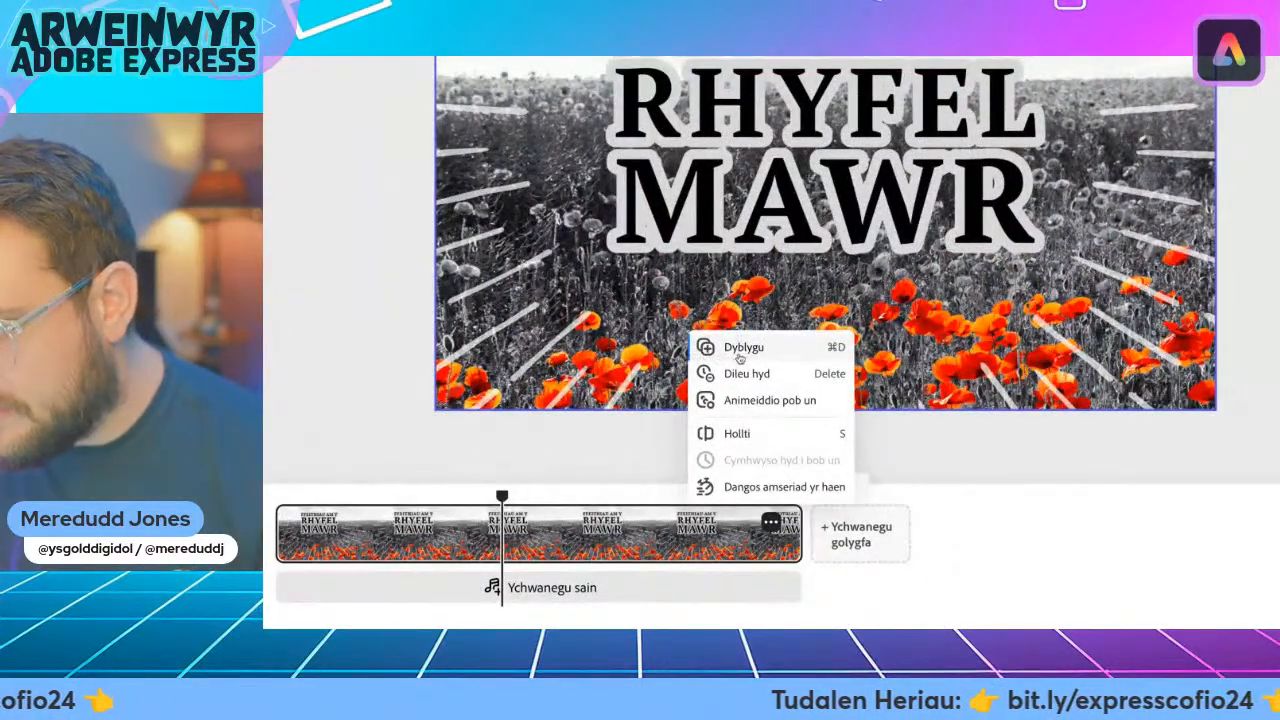
click(740, 350)
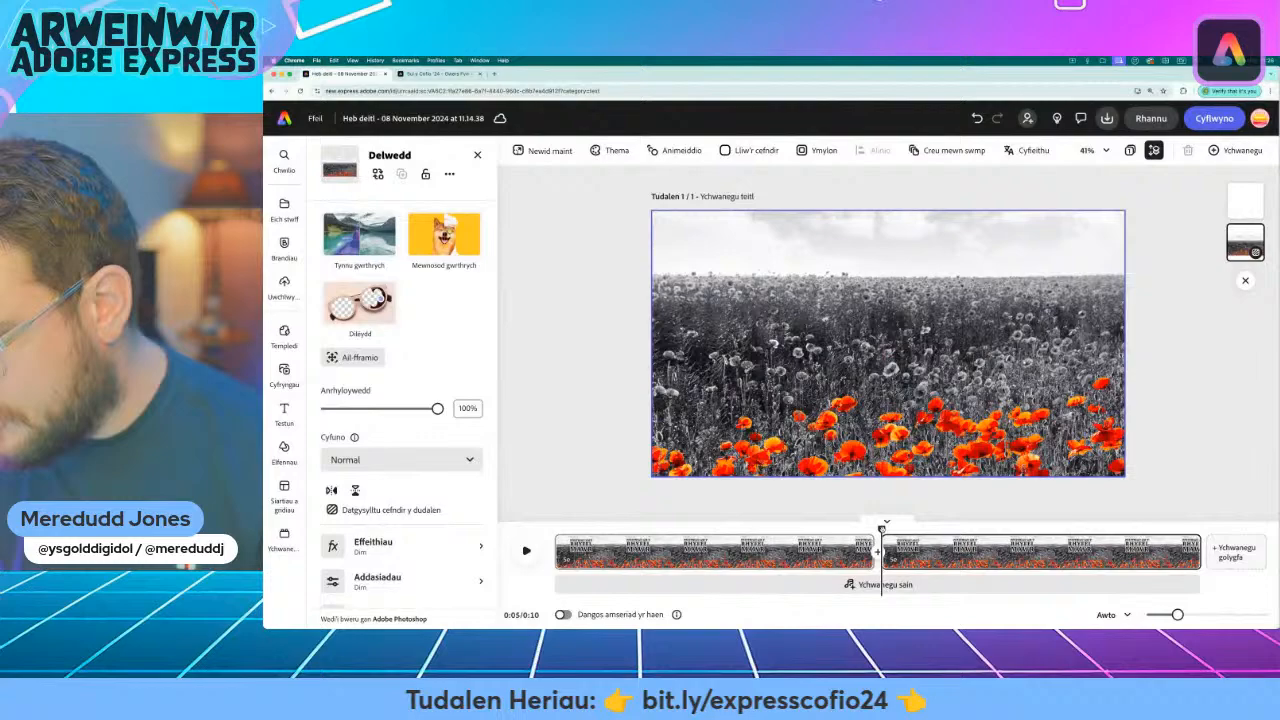
drag(881, 529, 925, 530)
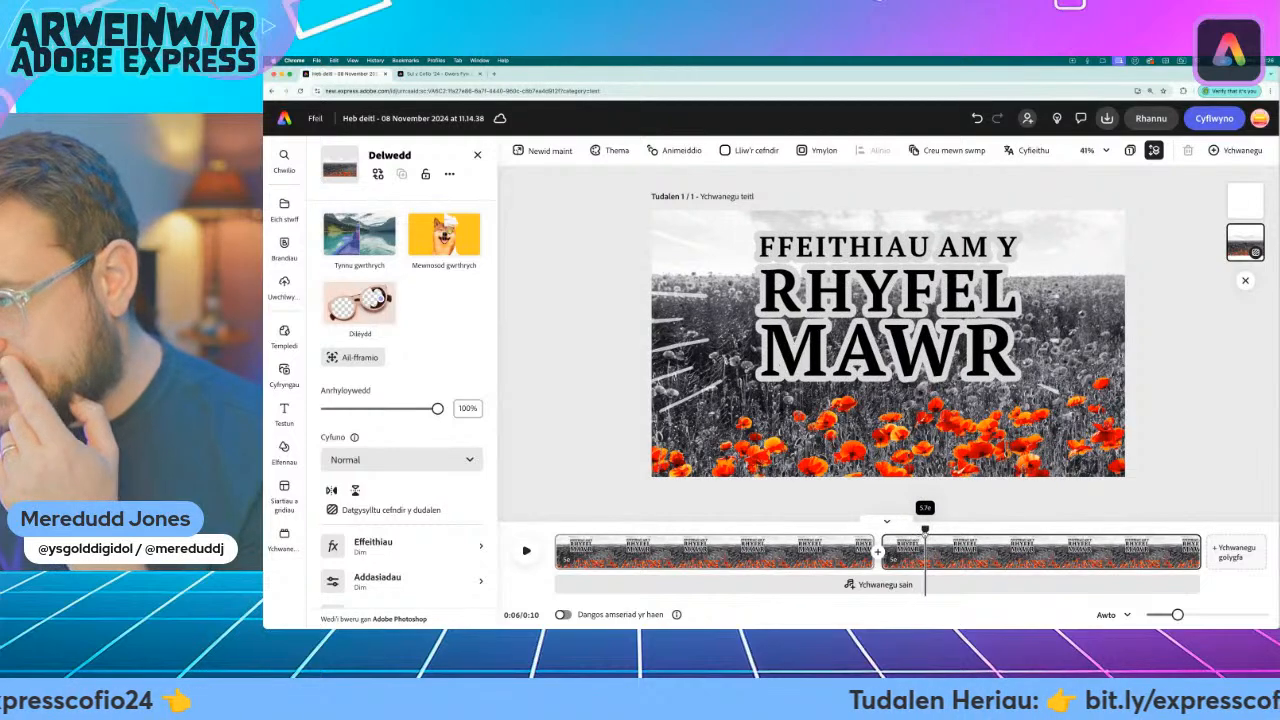
Consult the Great War facts on the Her 2 challenge page and return to the video project
click(440, 74)
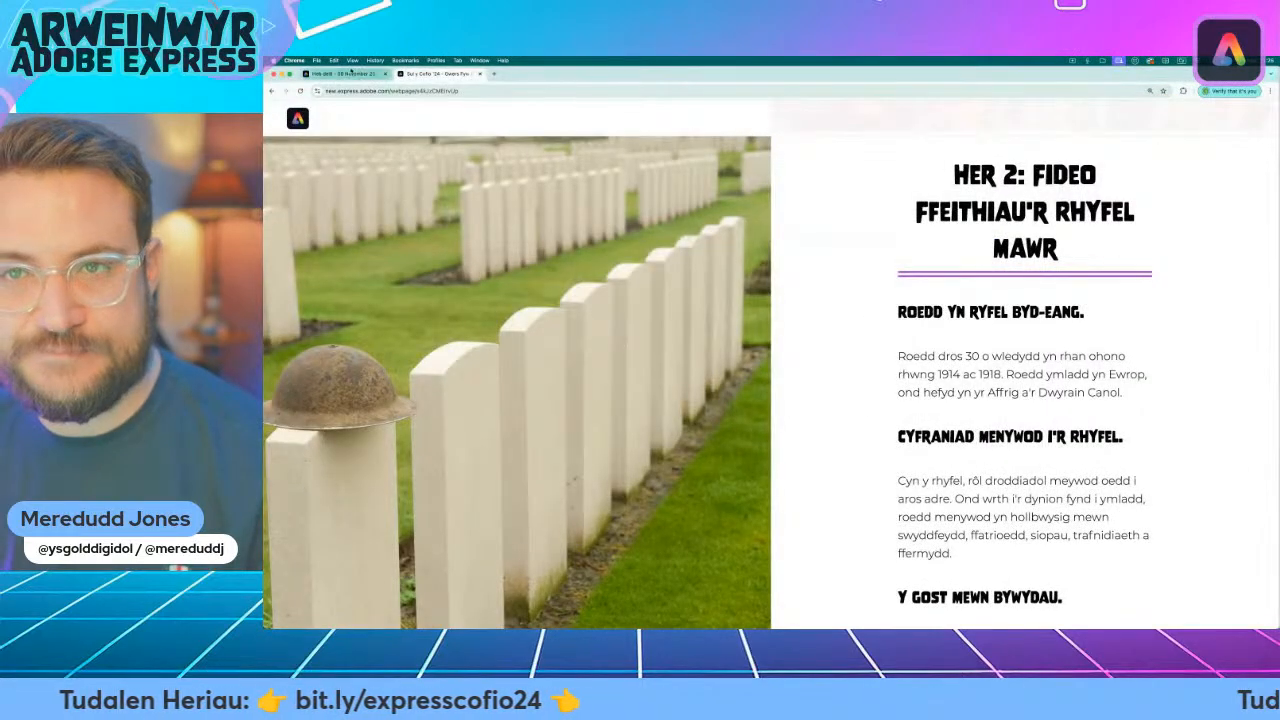
click(350, 74)
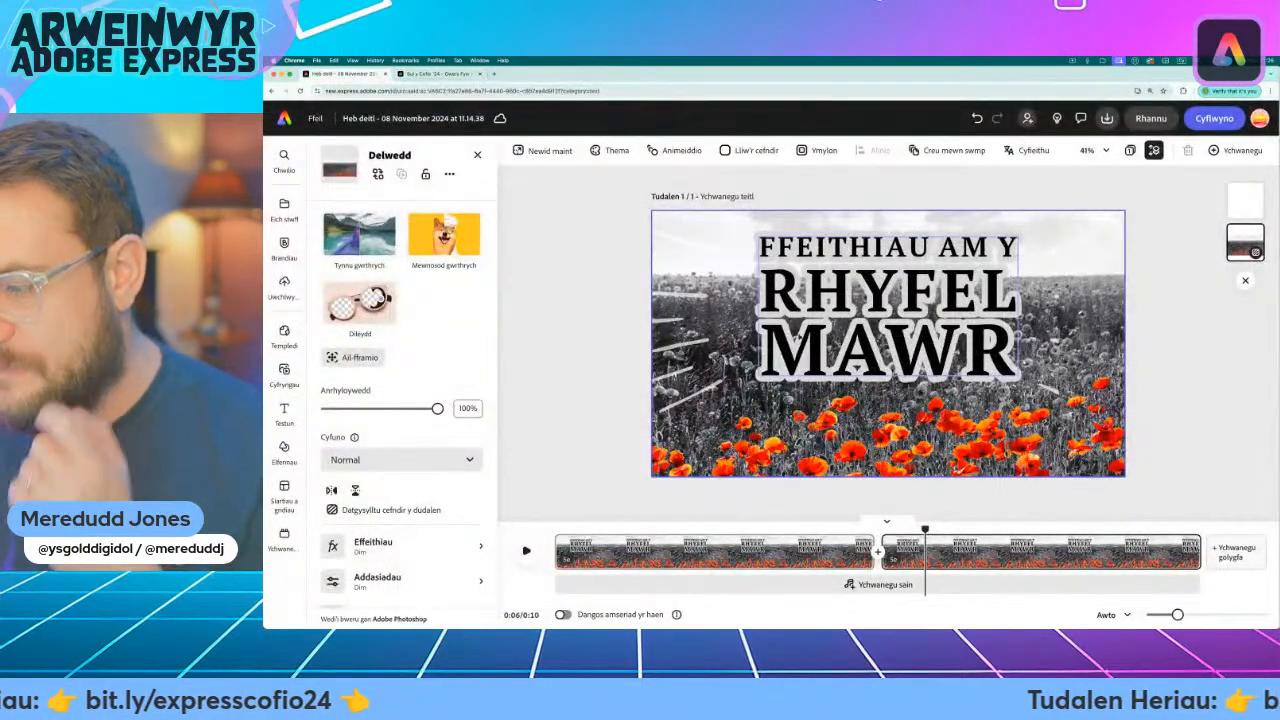
Replace the duplicated scene's title text with "ROEDD YN RHYFEL BYD-EANG"
click(803, 268)
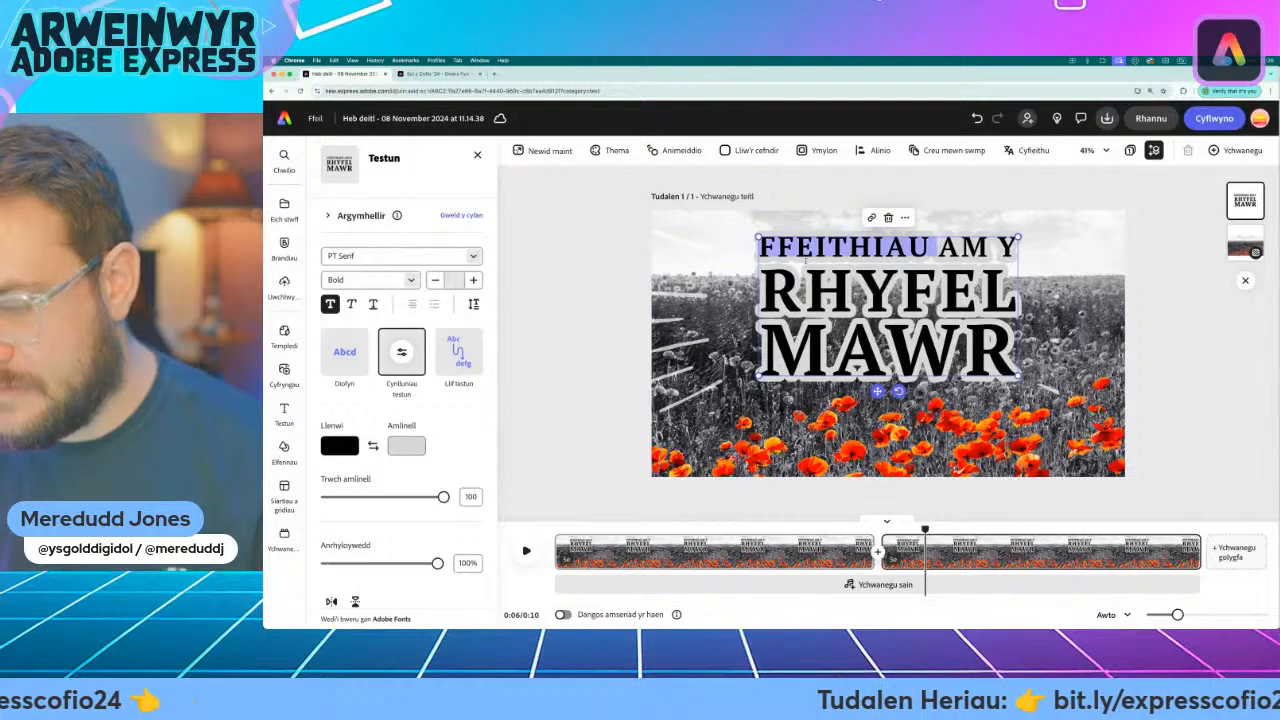
double_click(806, 263)
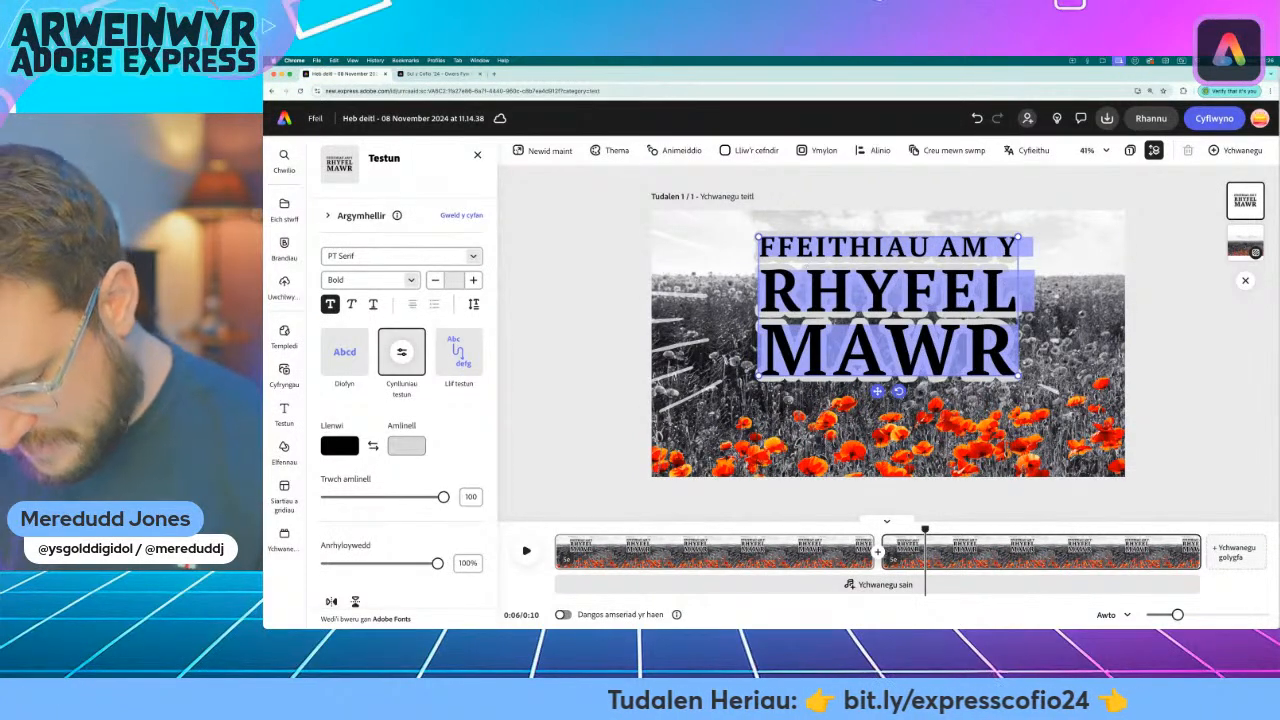
text(ROEDD YN)
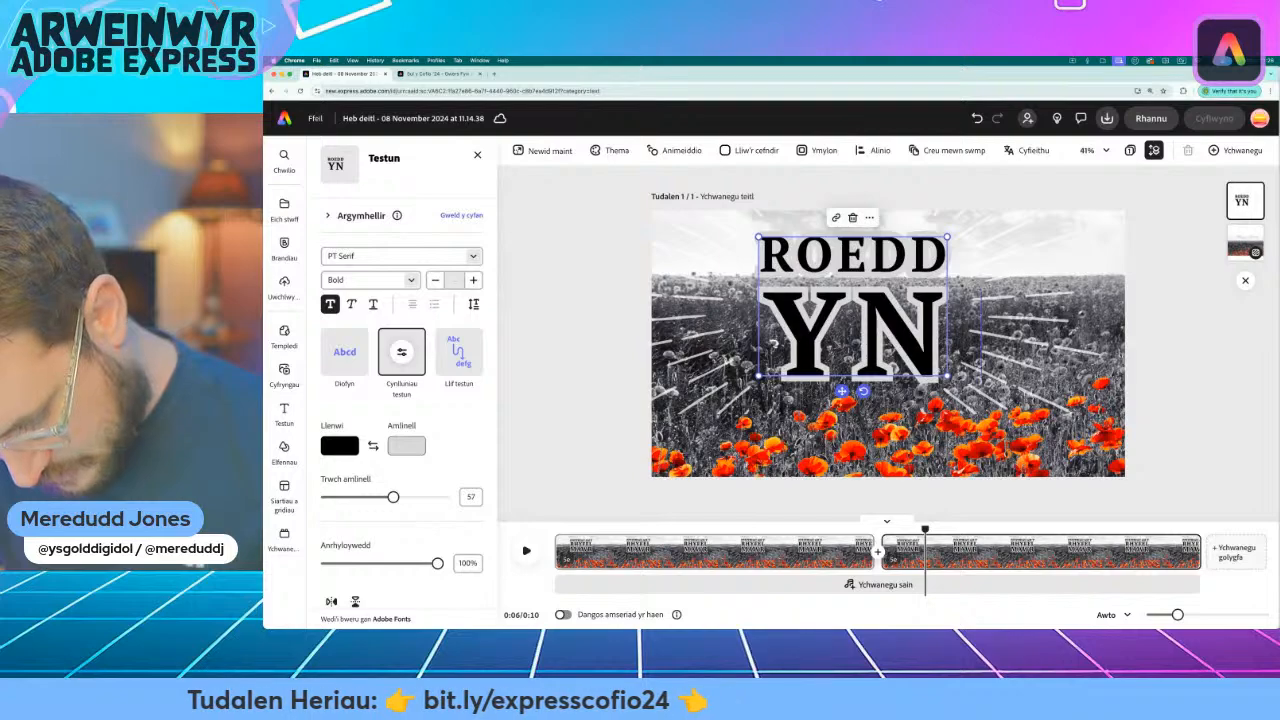
text( R)
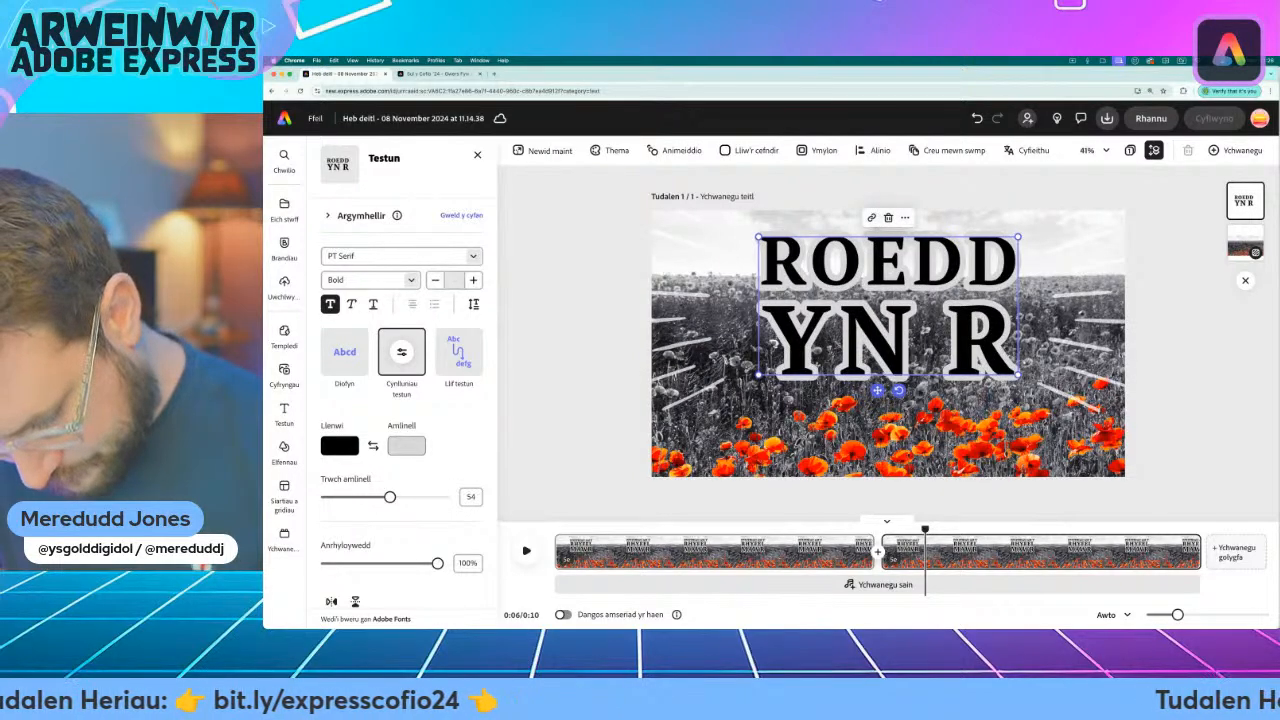
text(HYFEL B)
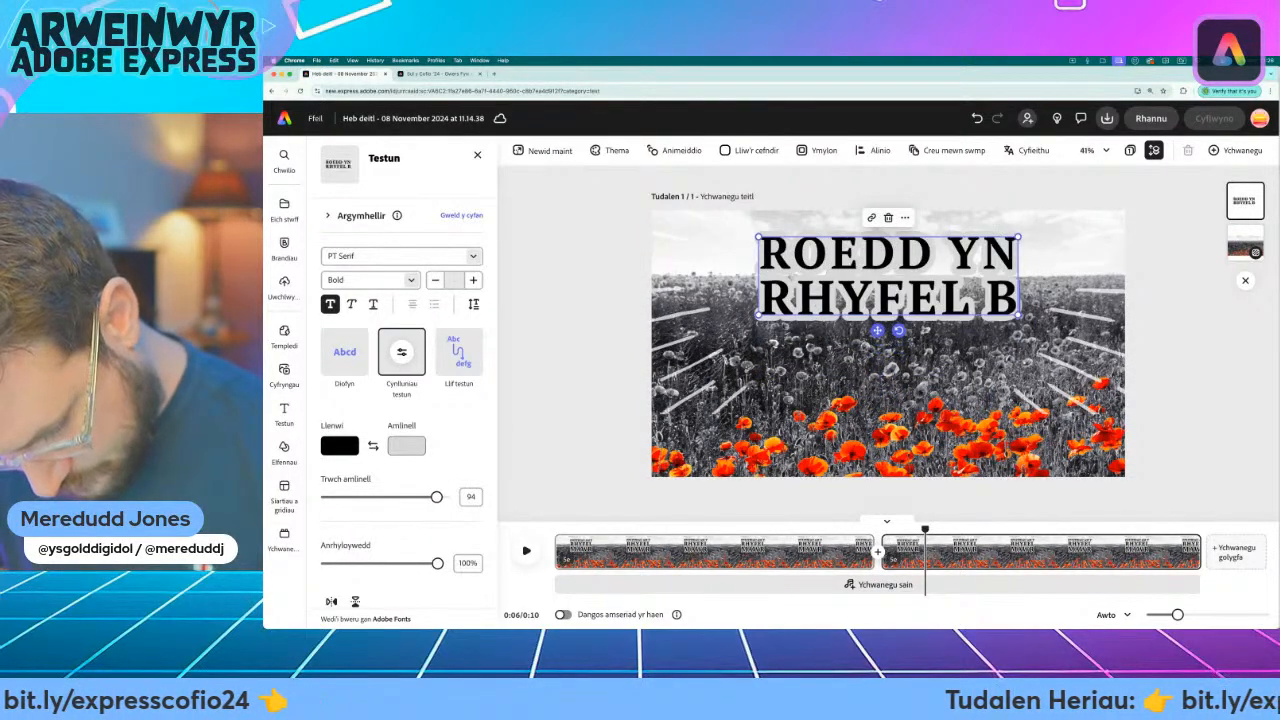
text(YD-EANG)
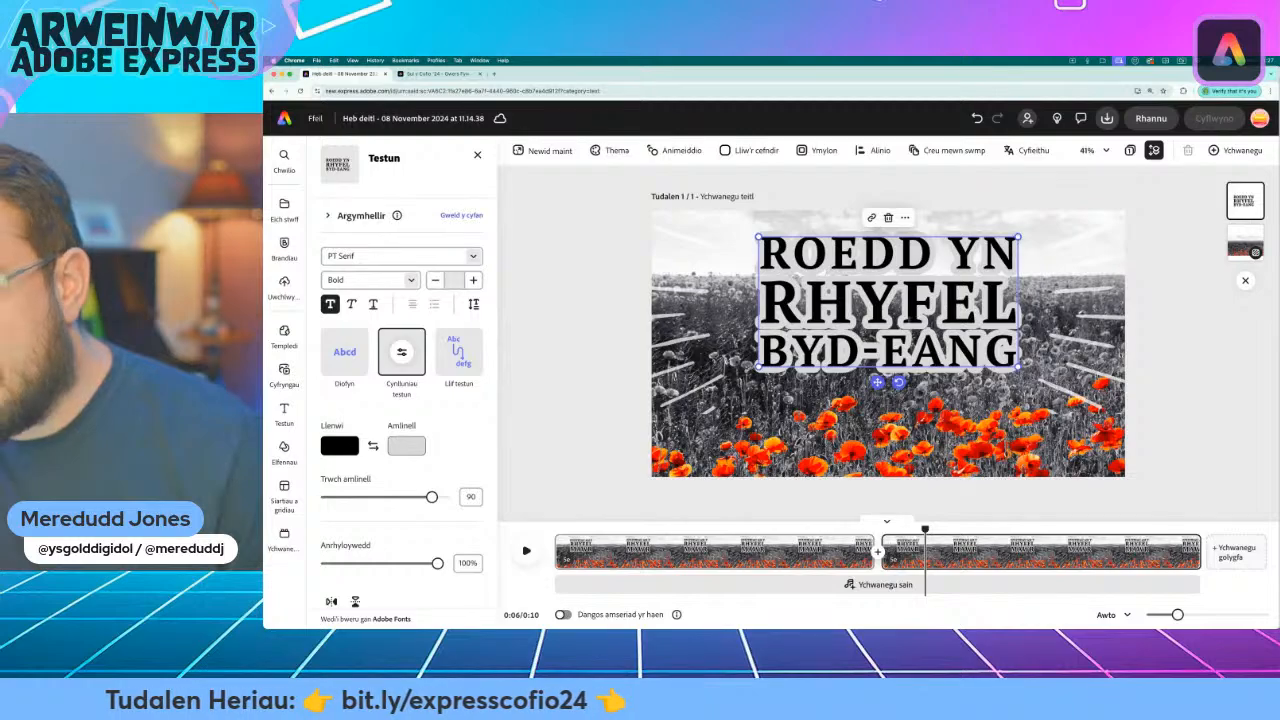
Reshape the fact text so it wraps onto two lines and position it across the upper part of the scene
drag(898, 382, 892, 433)
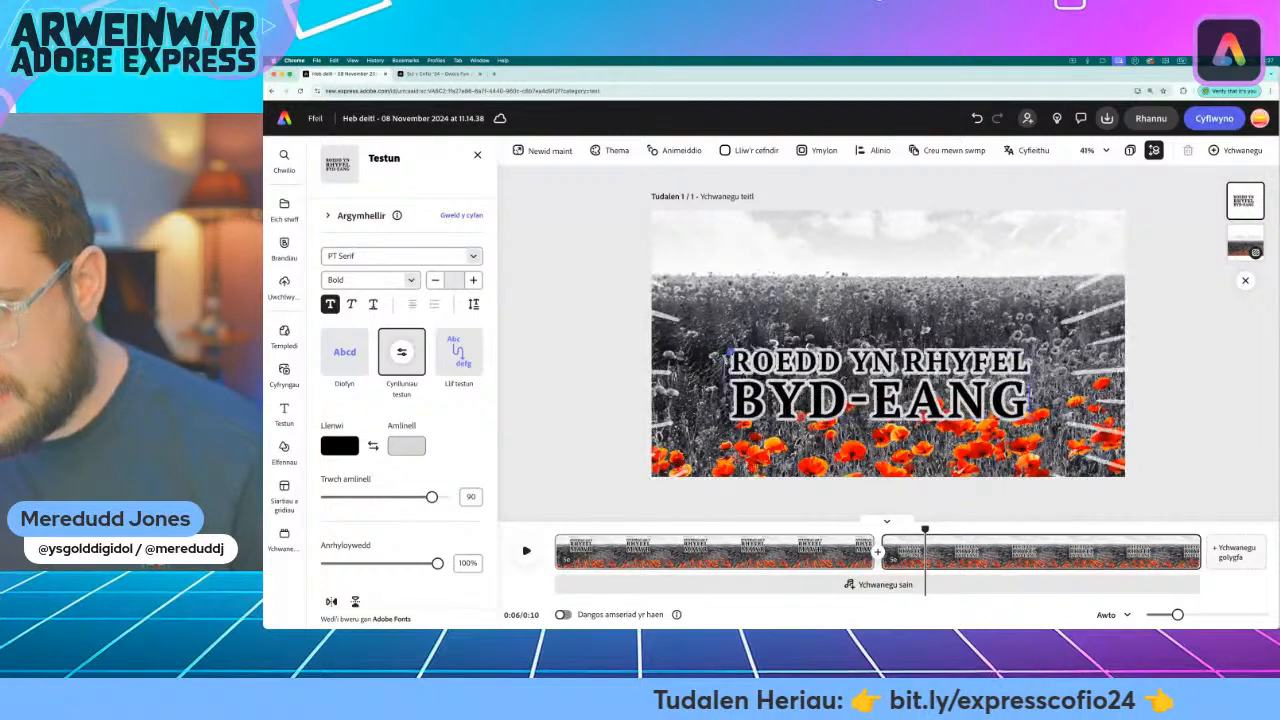
drag(748, 343, 745, 346)
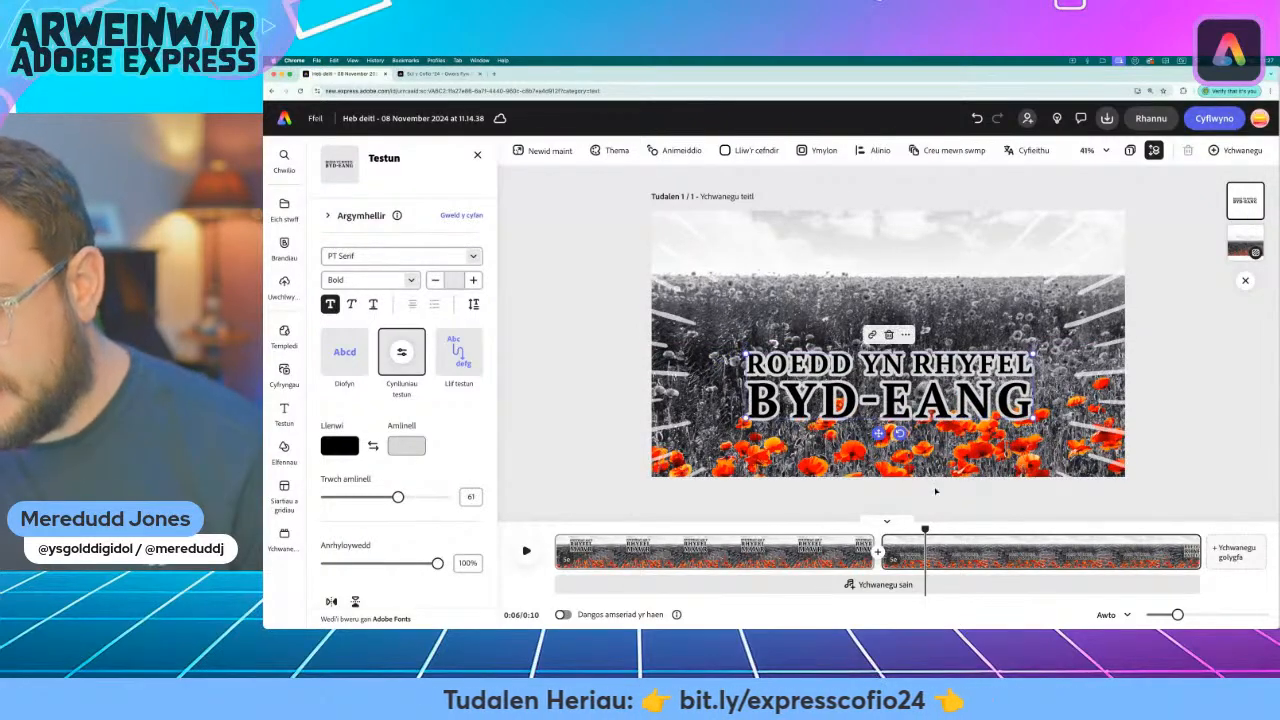
drag(878, 433, 899, 322)
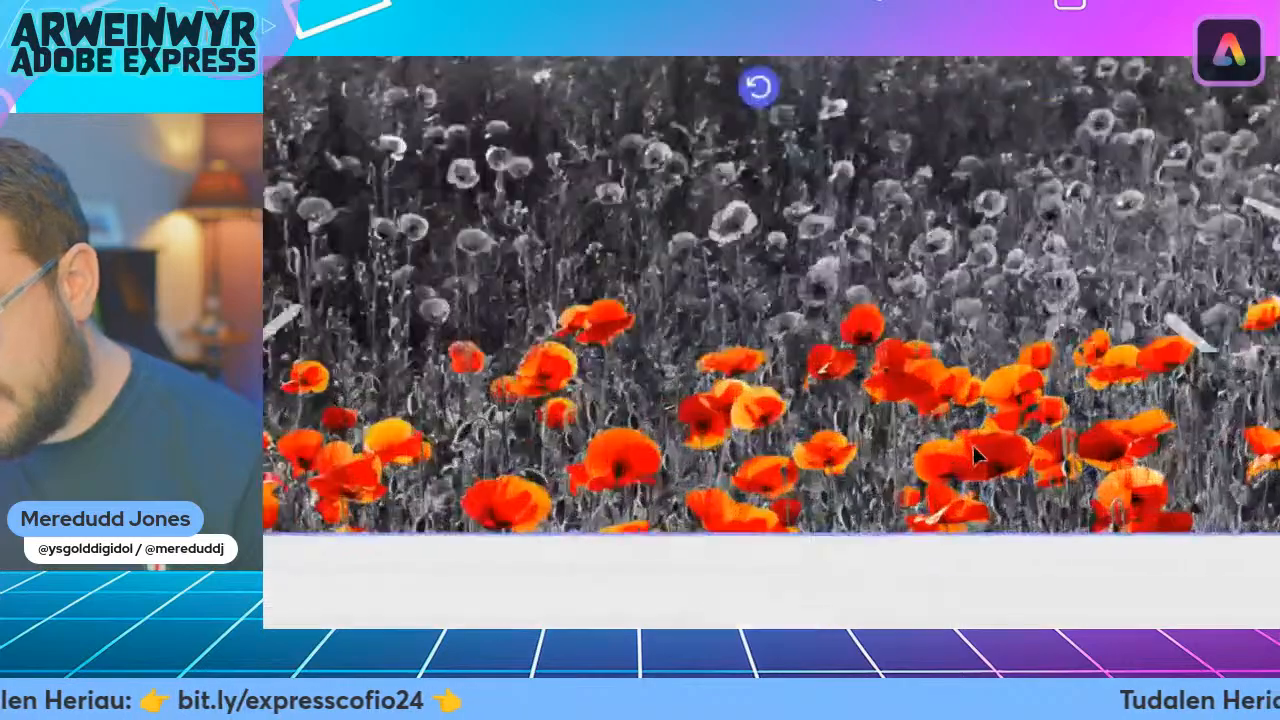
Replace the second scene's poppy field background with the teal world map photo from an "old map" search
right_click(973, 445)
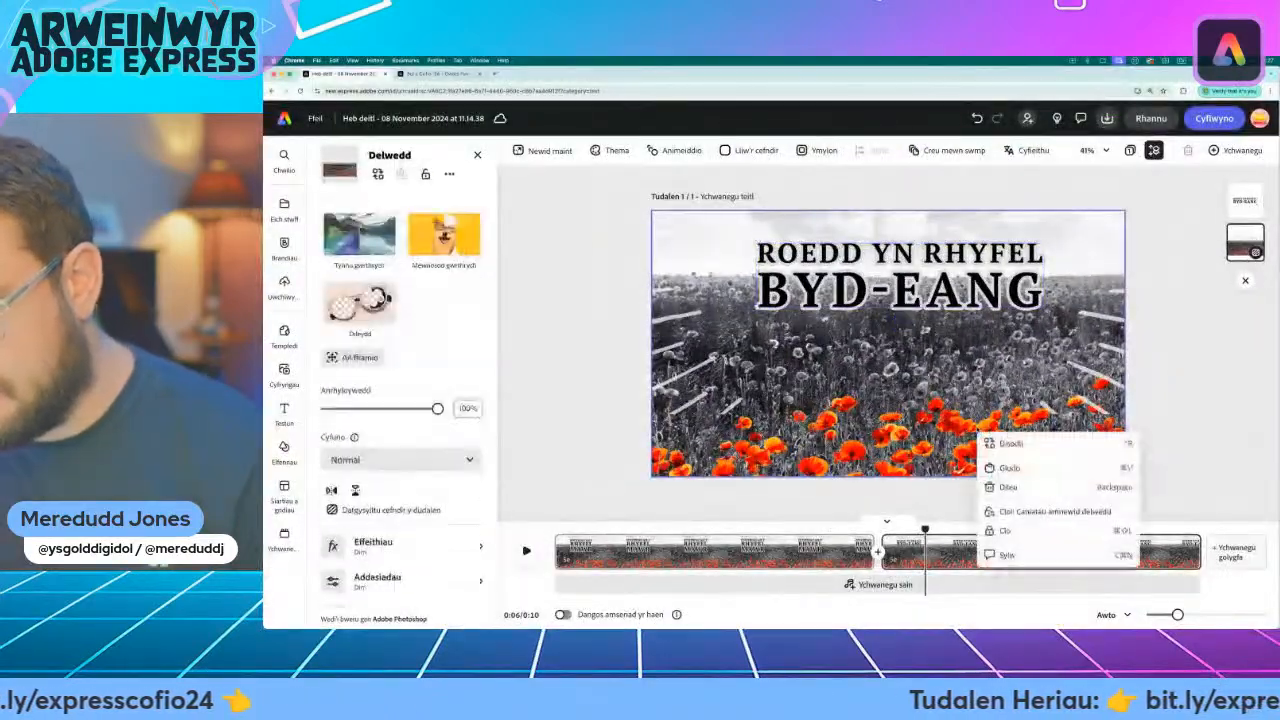
click(1008, 444)
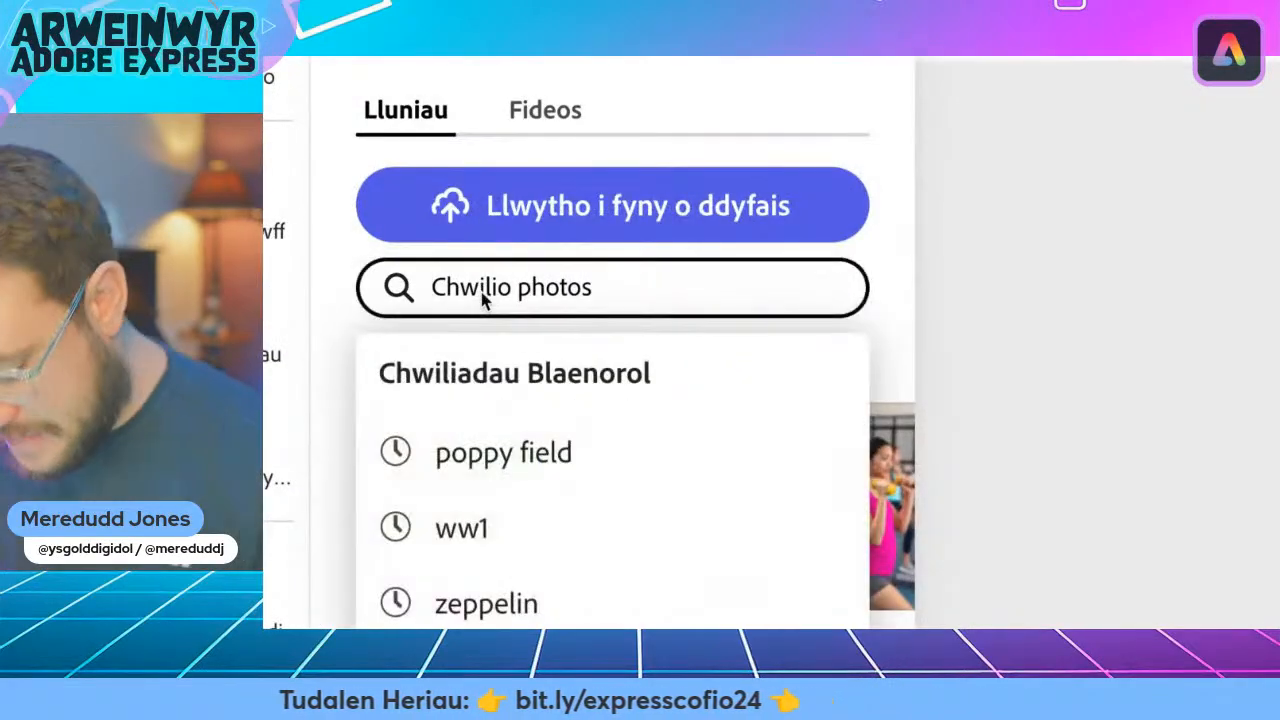
text(old map)
key(Return)
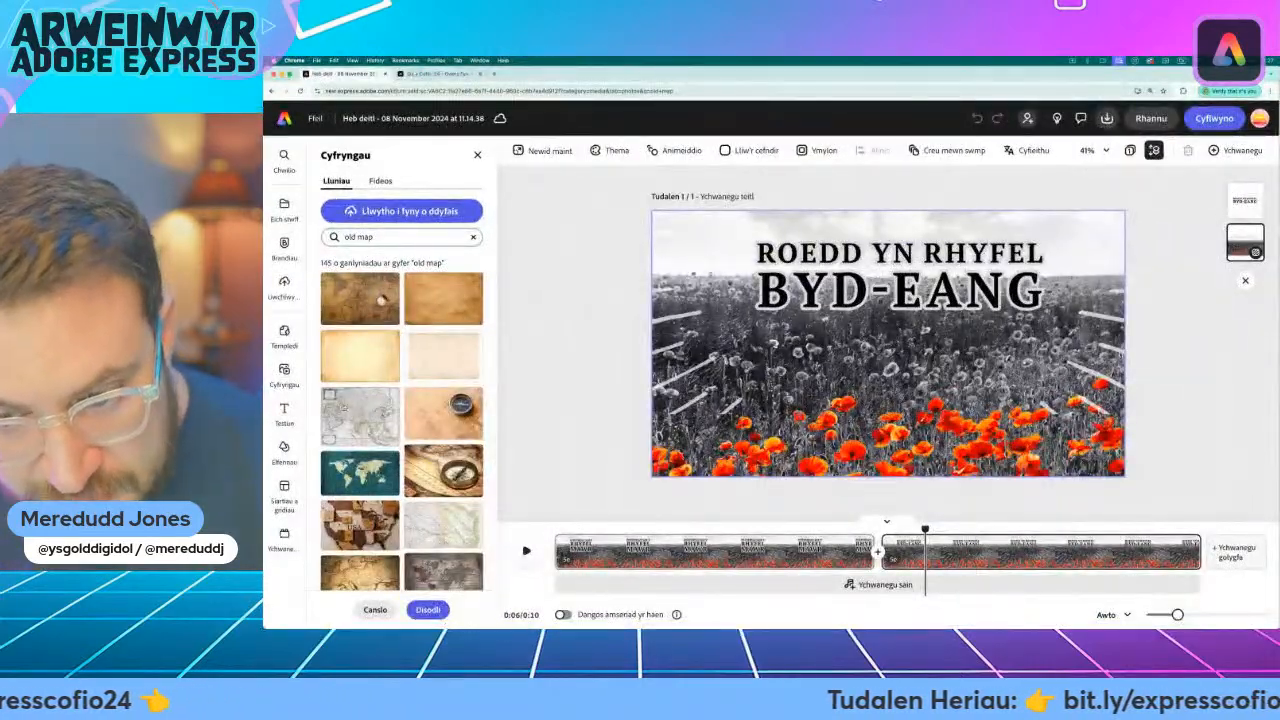
scroll(330, 420, down, 2)
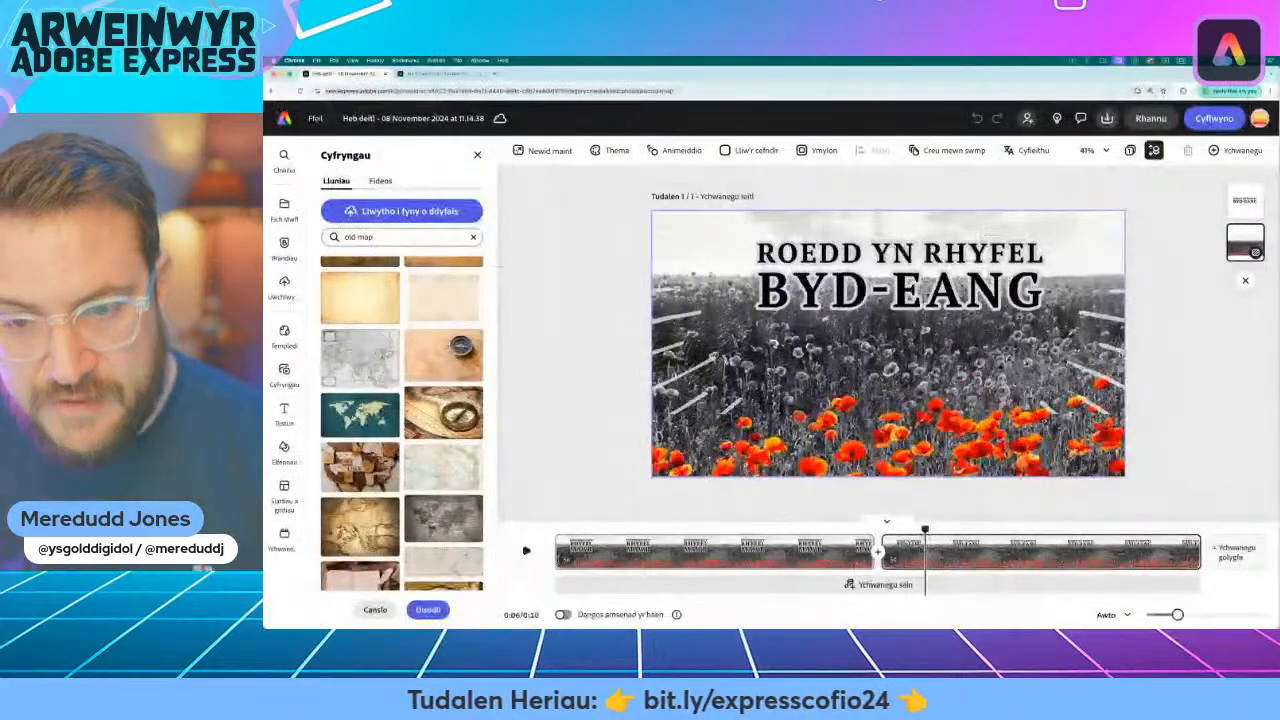
click(514, 415)
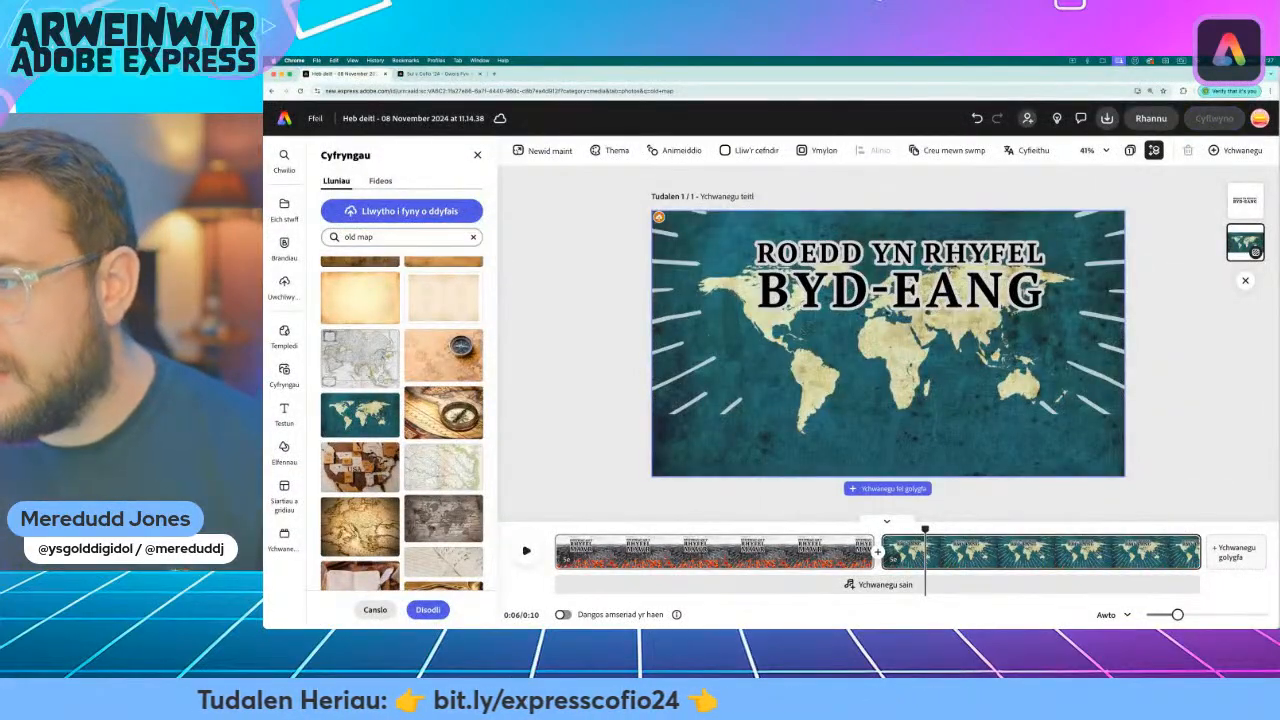
Move the fact text to the lower edge of the map and preview the change from the title scene
click(888, 286)
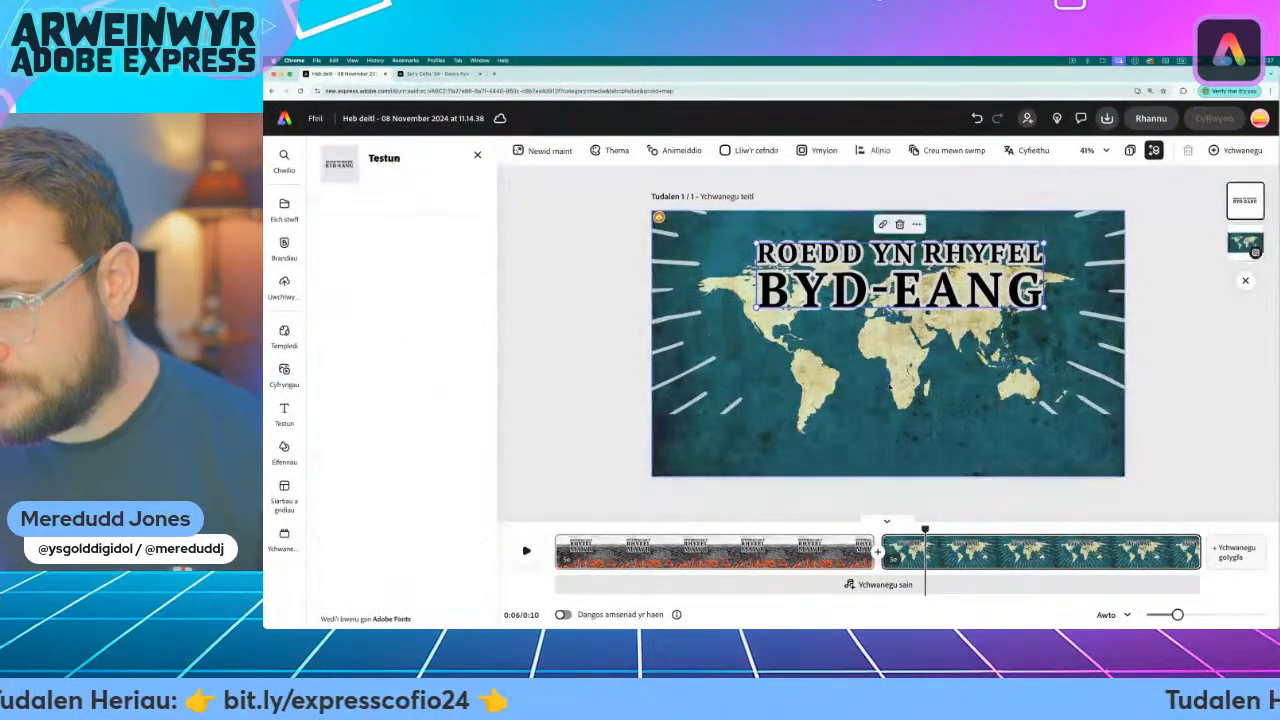
drag(892, 285, 880, 439)
drag(925, 529, 863, 529)
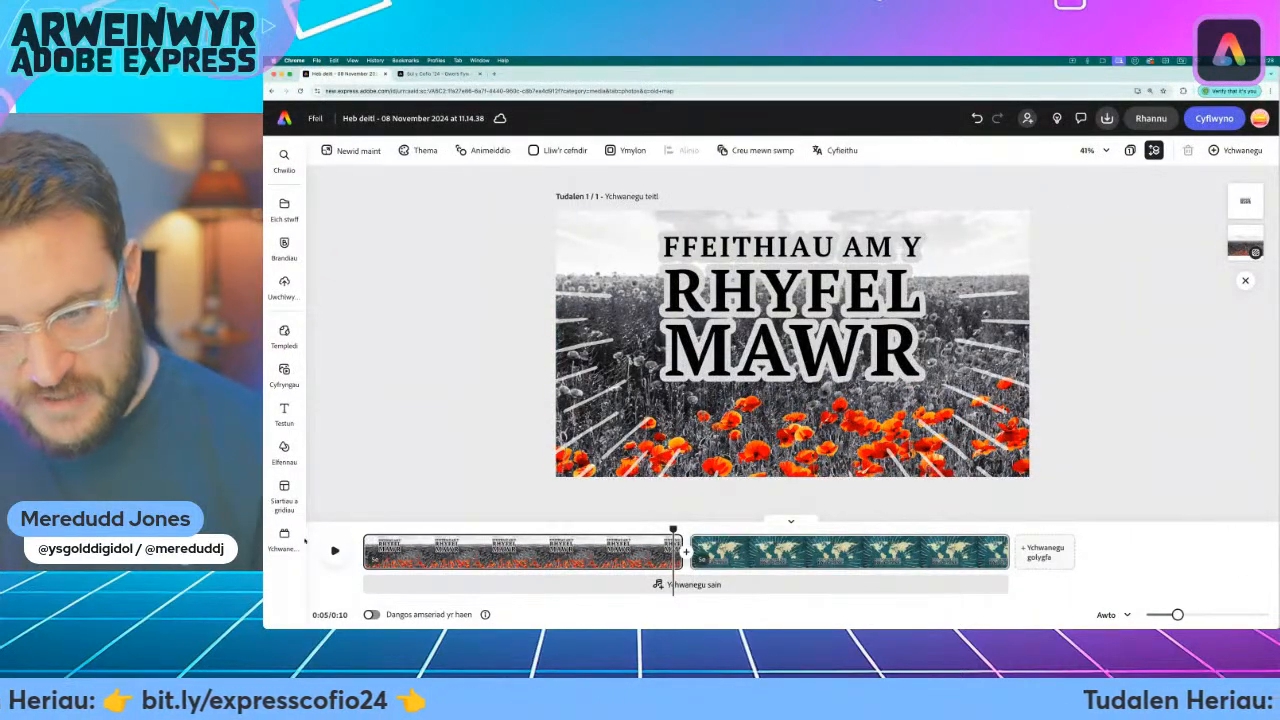
key(space)
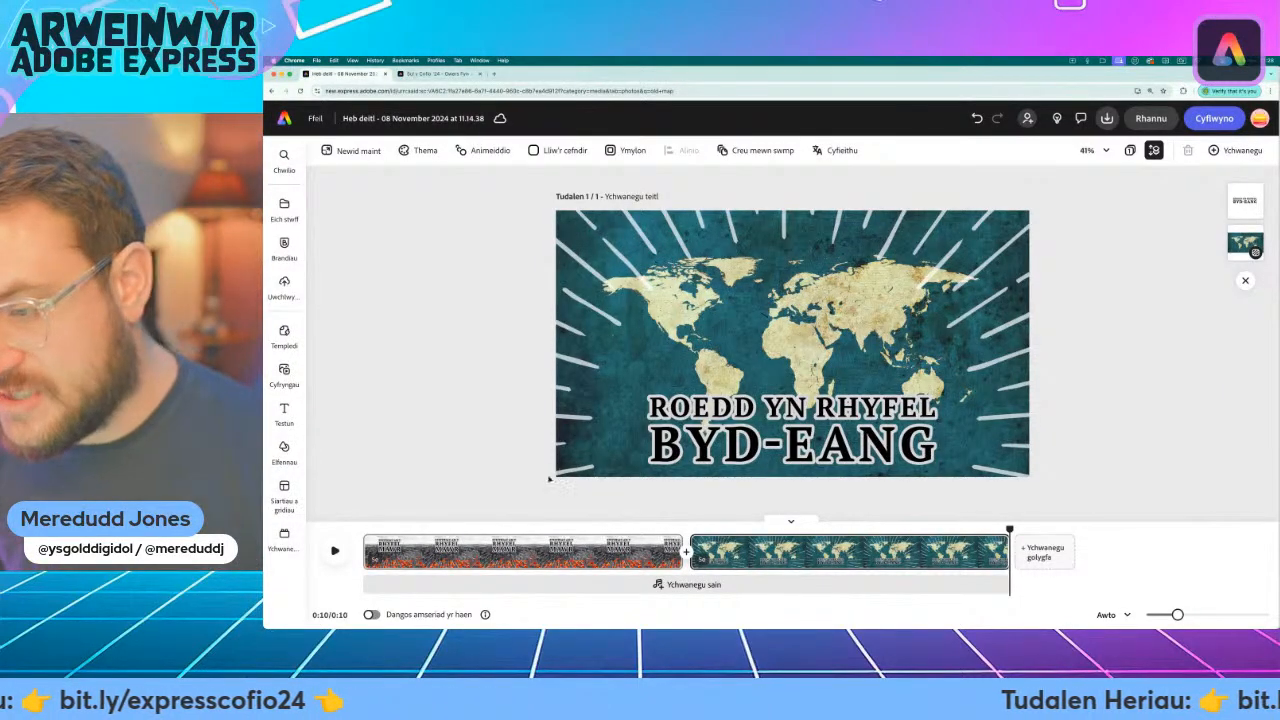
Set the outline thickness of the "ROEDD YN RHYFEL BYD-EANG" text to 100
click(792, 430)
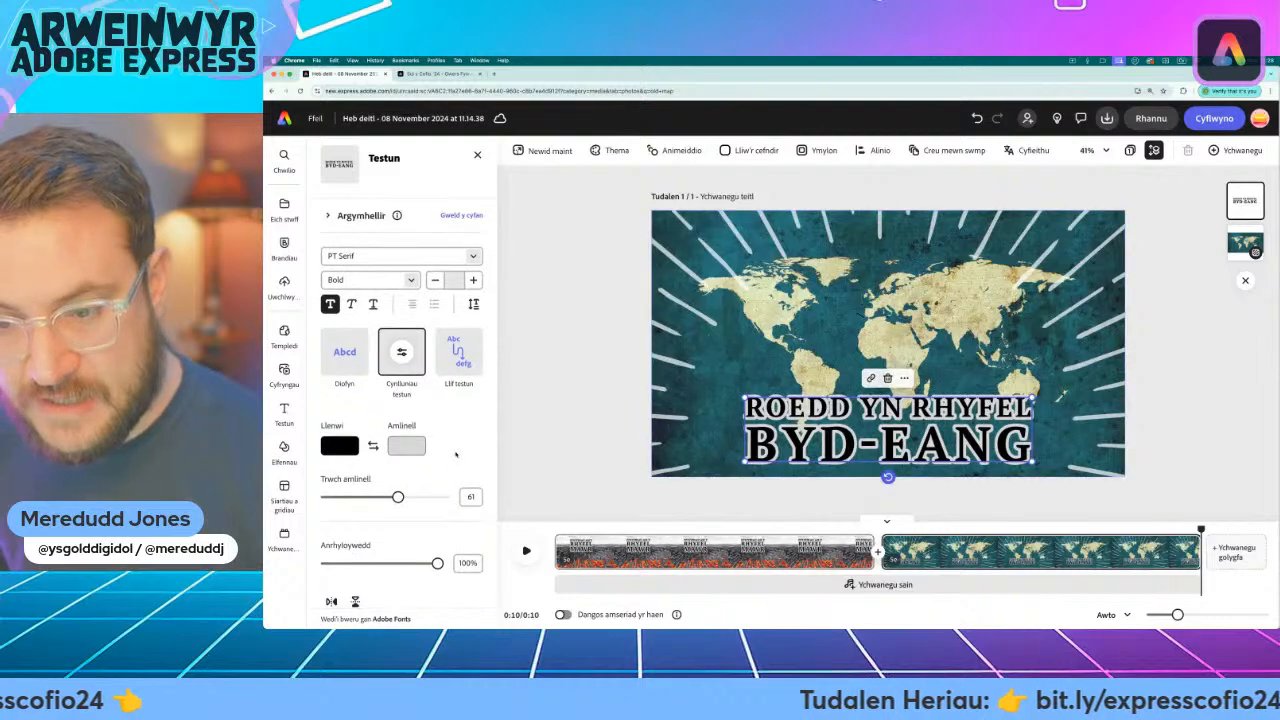
drag(399, 497, 442, 497)
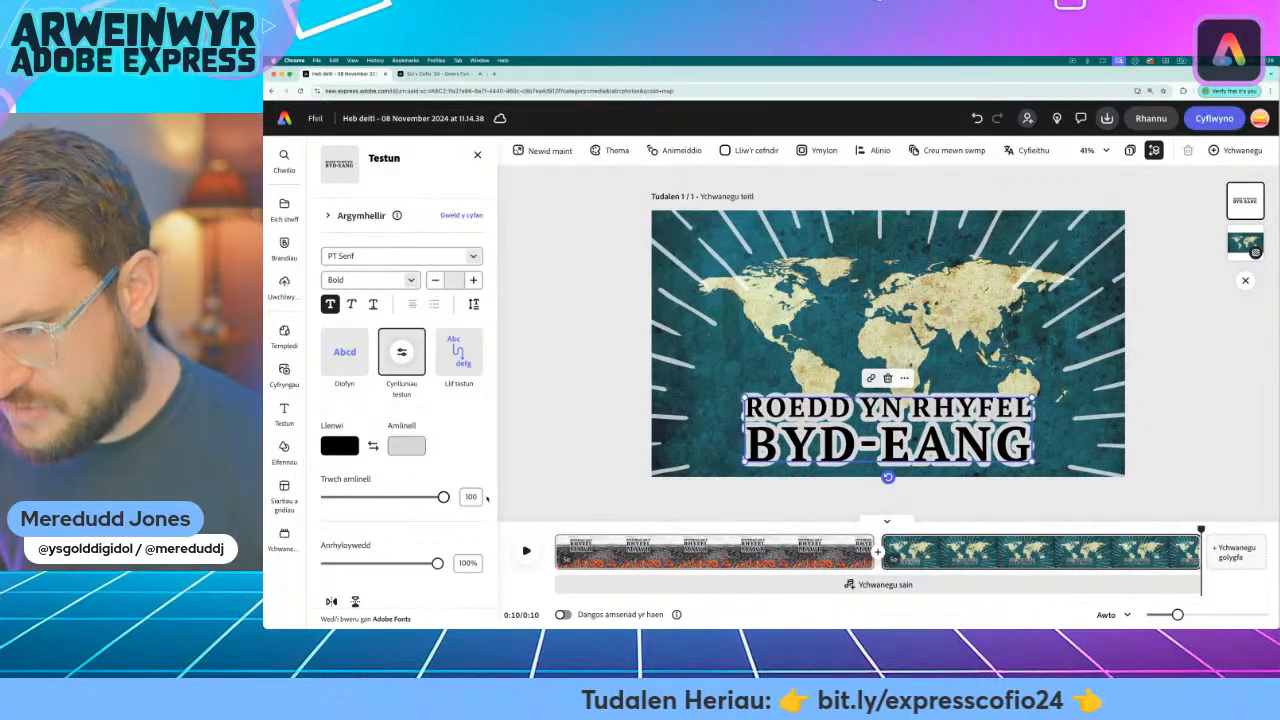
click(592, 423)
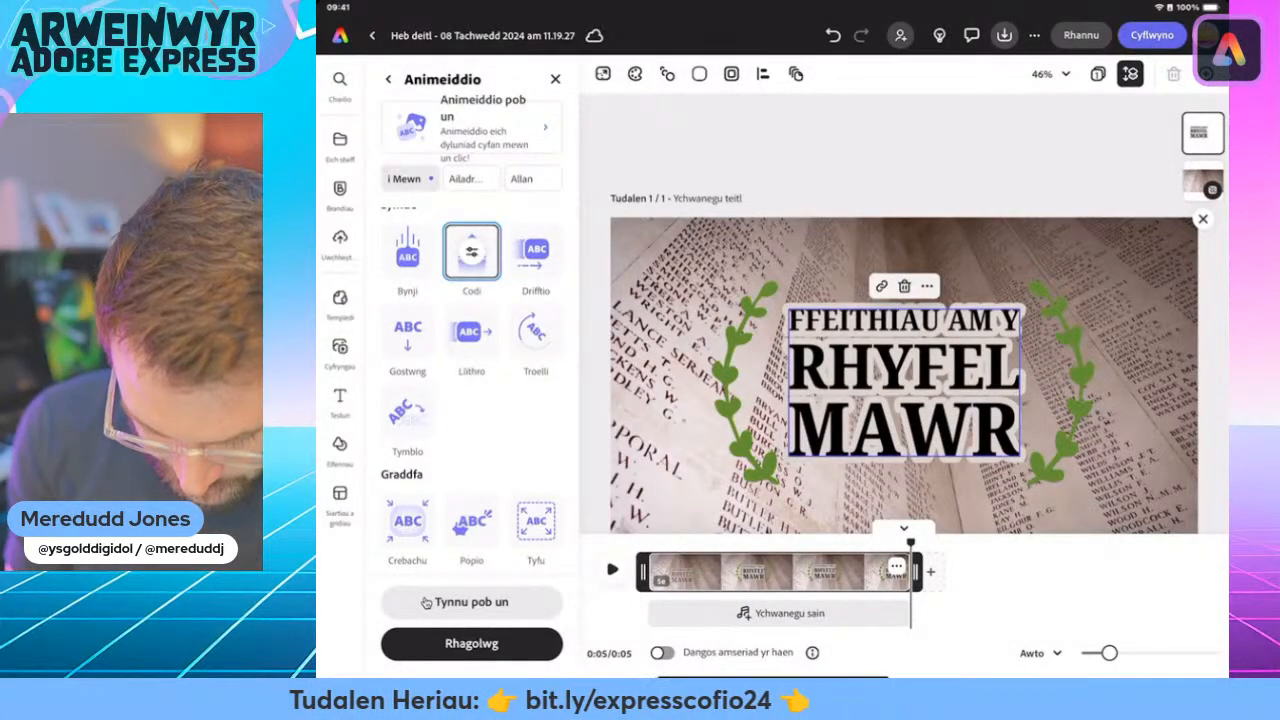
Switch to the iPad project and duplicate the laurel-framed title scene
click(425, 602)
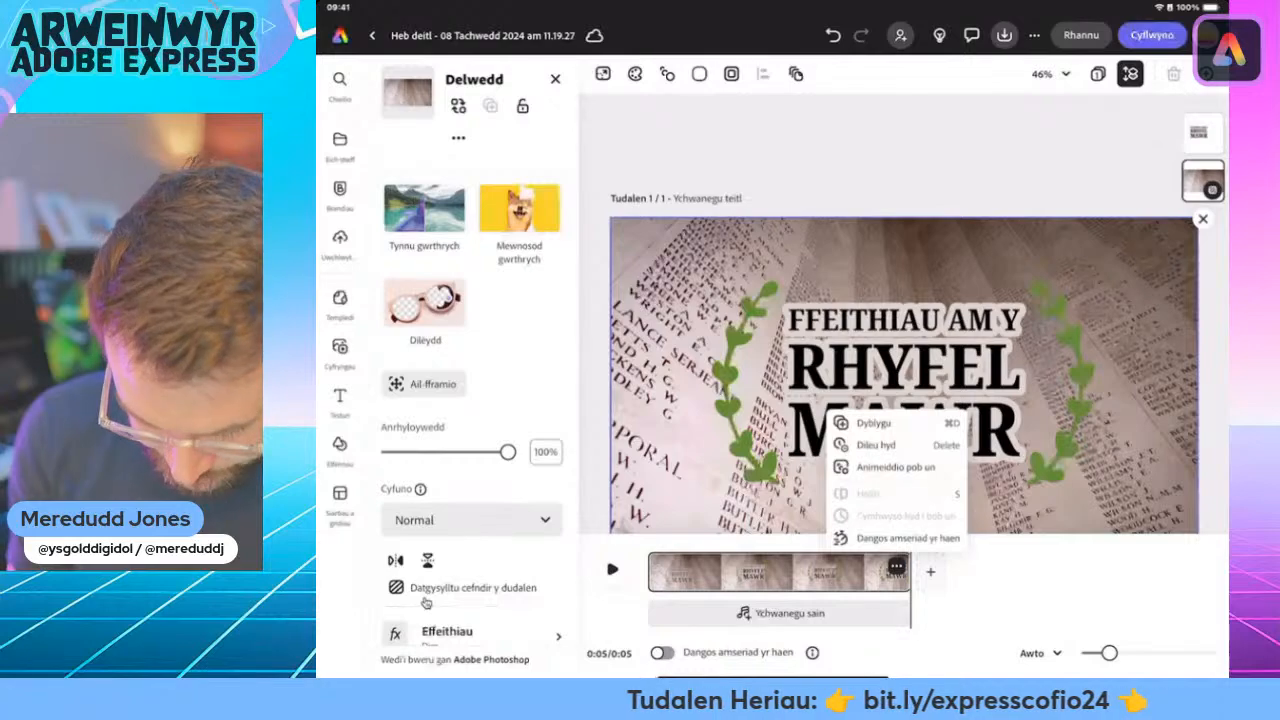
key(super+d)
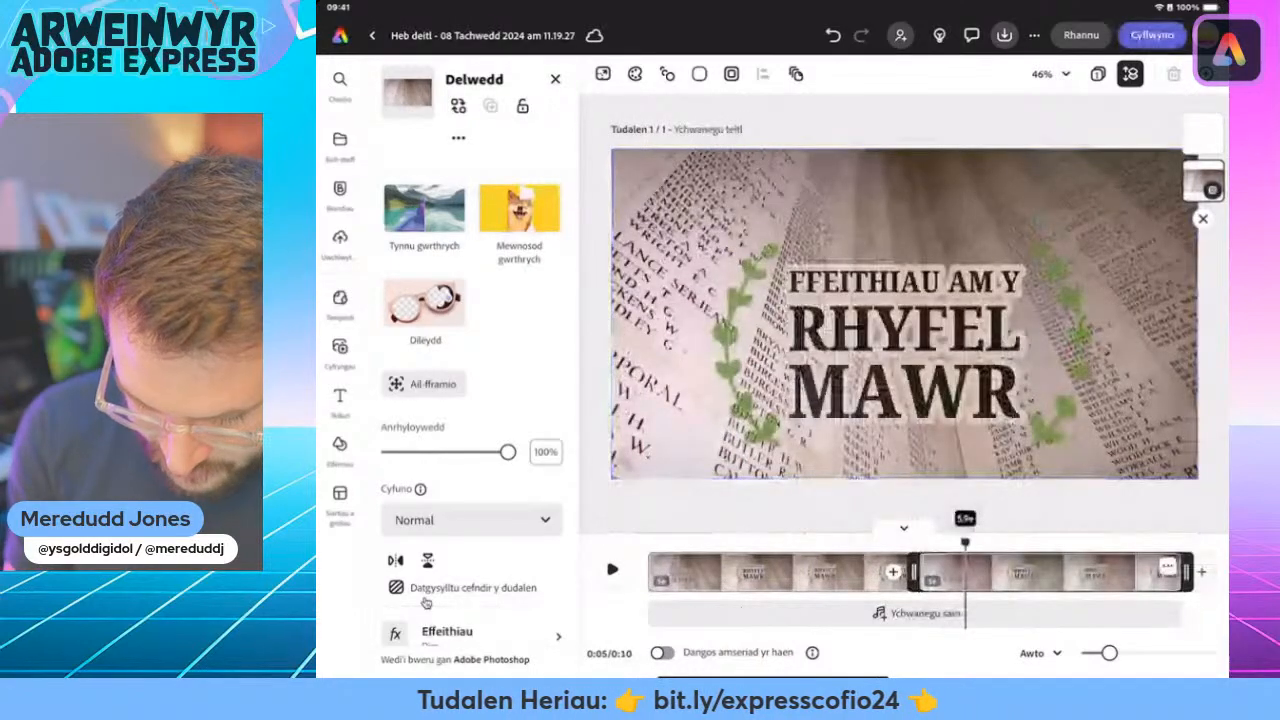
Replace the title text in the iPad project's copied scene with "ROEDD YN RHYFEL BYD-EANG"
double_click(903, 390)
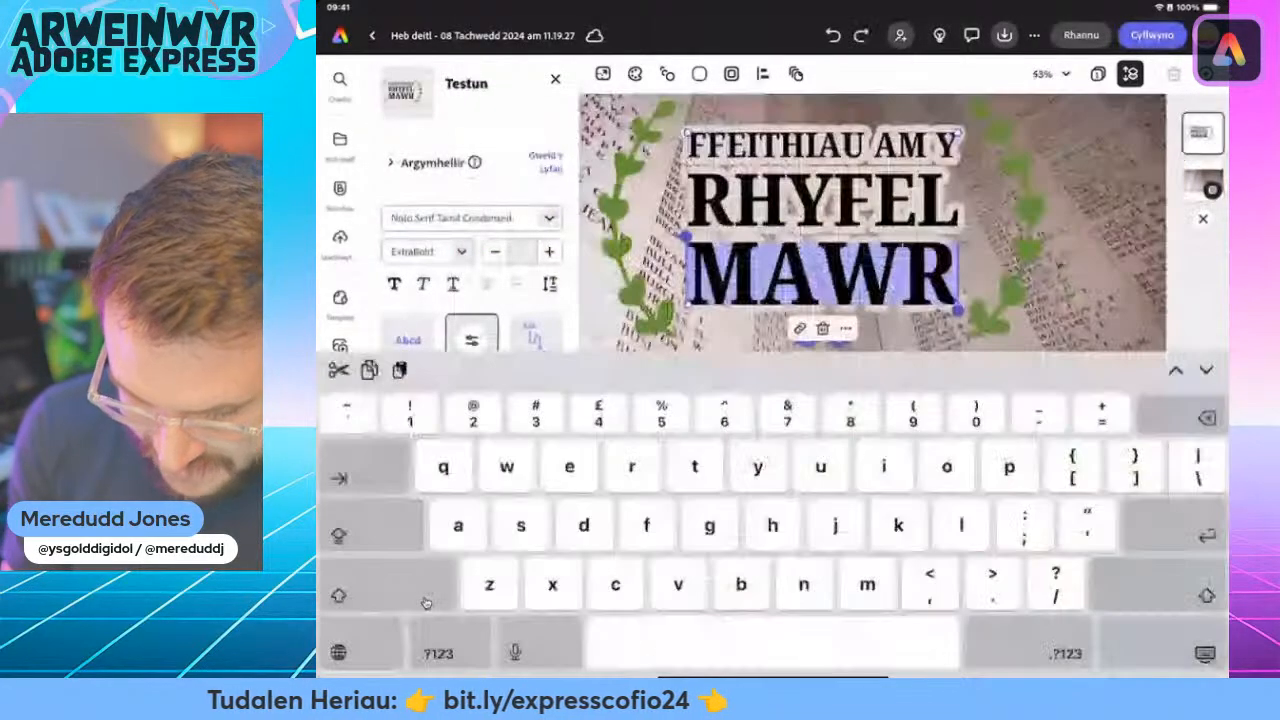
key(BackSpace)
key(BackSpace)
key(BackSpace)
key(BackSpace)
key(BackSpace)
key(BackSpace)
key(BackSpace)
key(BackSpace)
key(BackSpace)
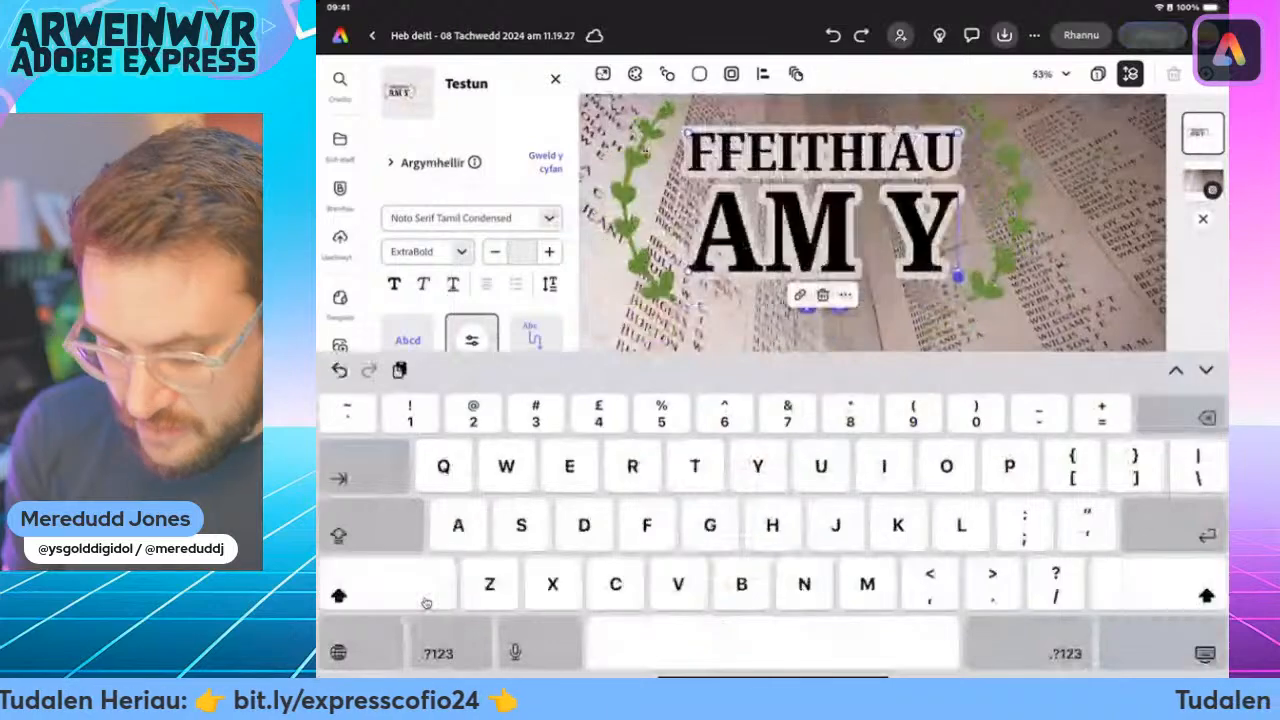
key(BackSpace)
key(BackSpace)
key(BackSpace)
key(BackSpace)
key(BackSpace)
key(BackSpace)
key(BackSpace)
key(BackSpace)
key(BackSpace)
key(BackSpace)
key(BackSpace)
key(BackSpace)
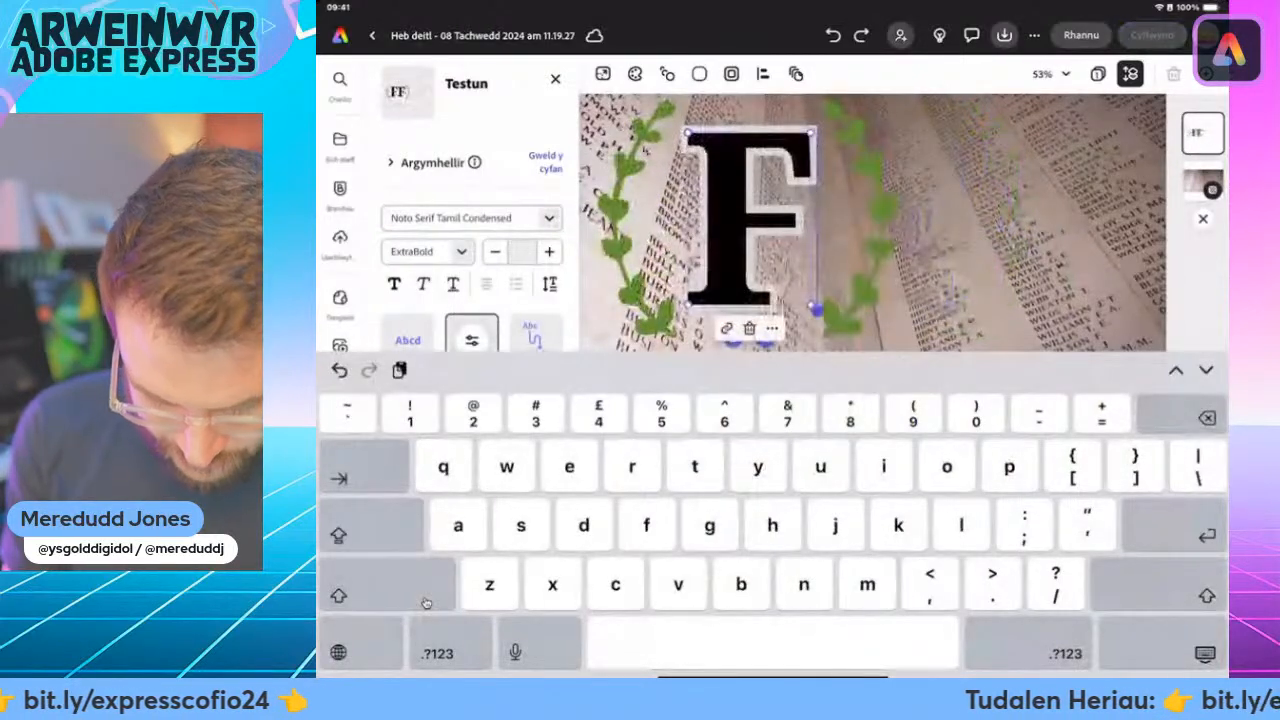
key(BackSpace)
text(R)
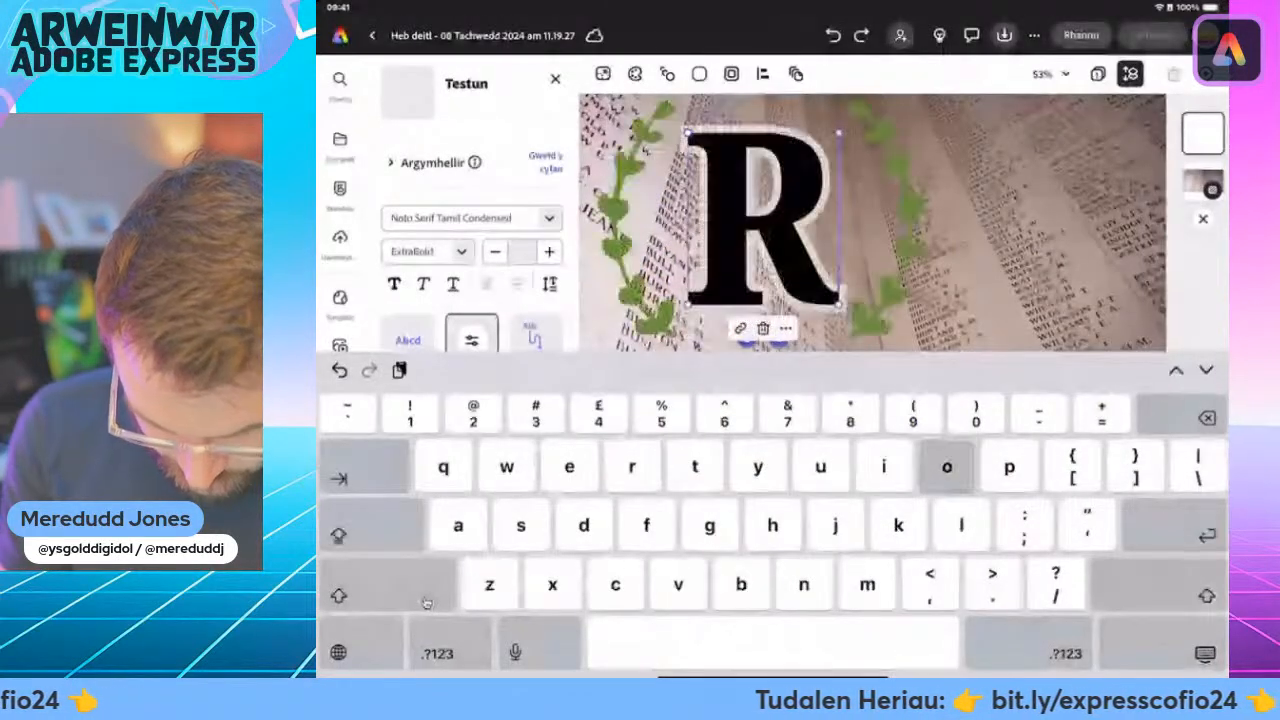
text(OEDD YN R)
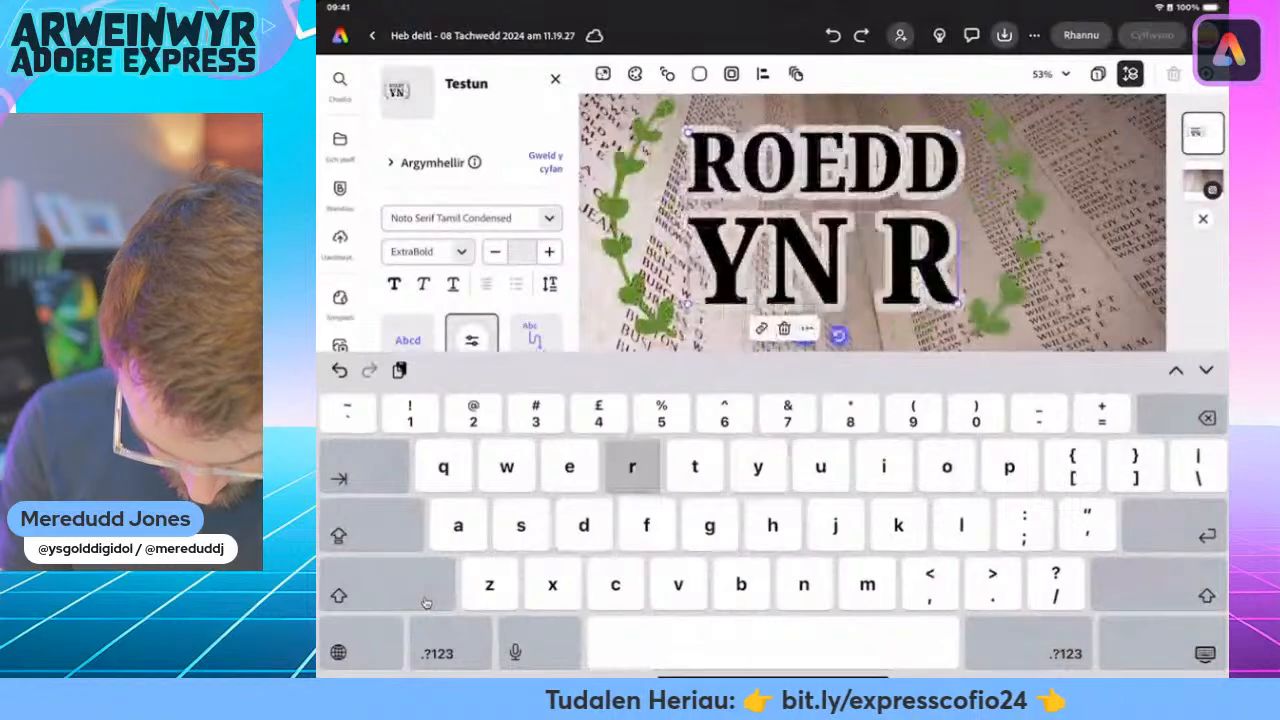
text(HYFE;)
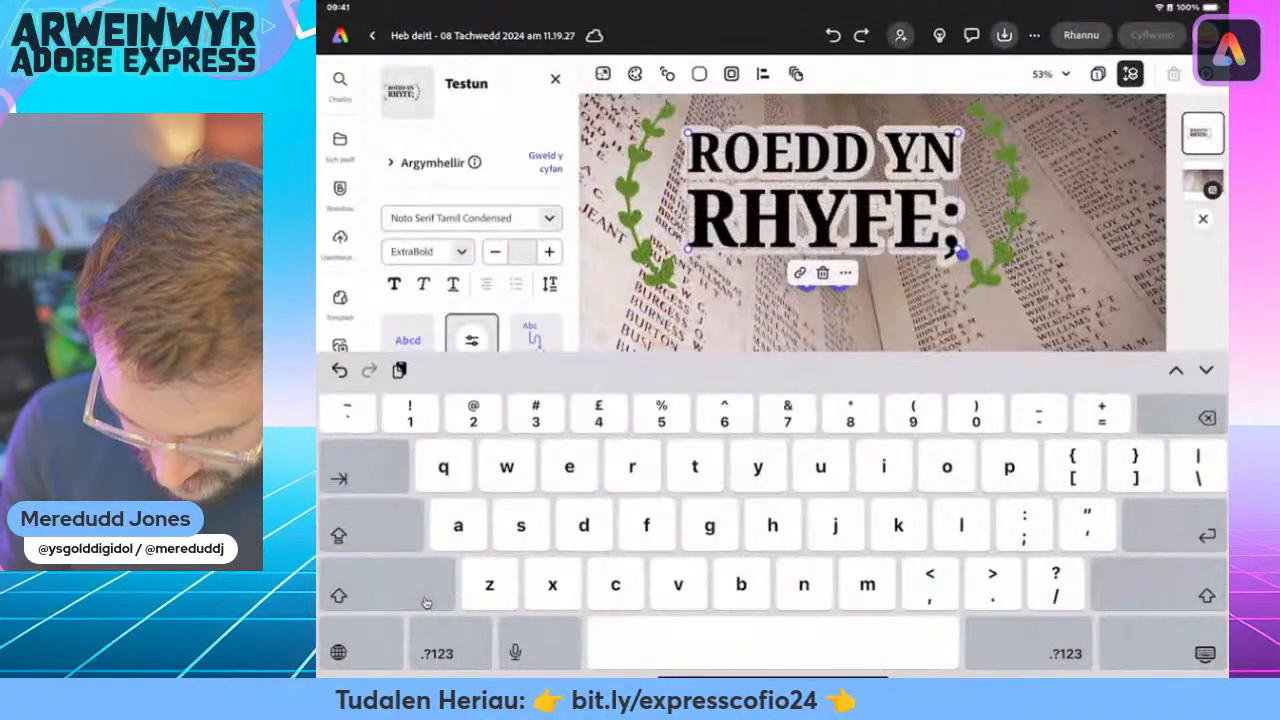
key(BackSpace)
text(L)
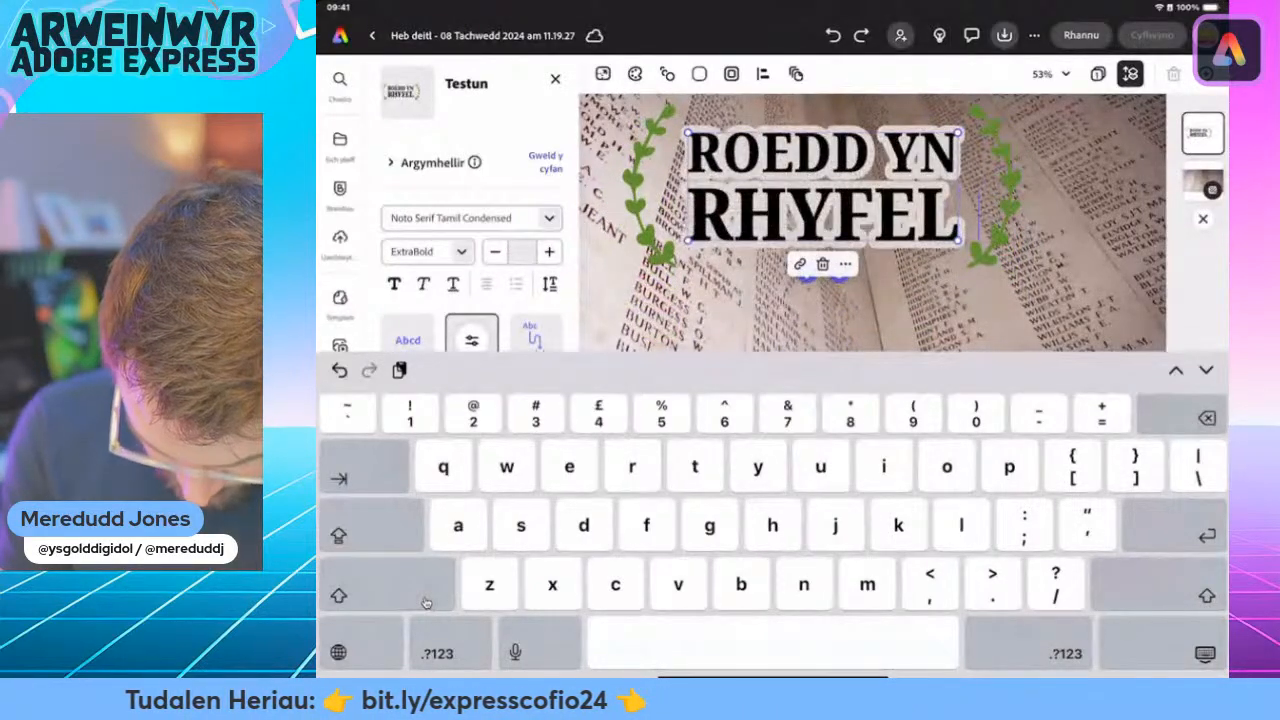
text( BYD-E)
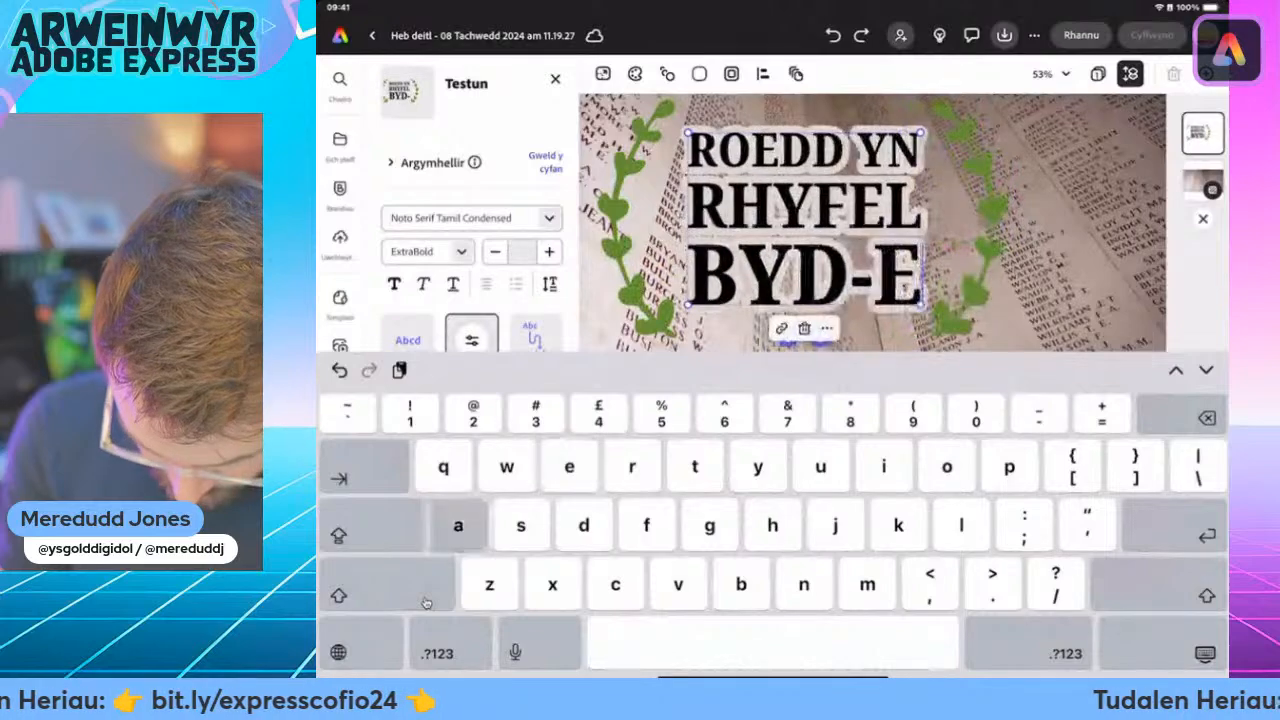
text(ANG)
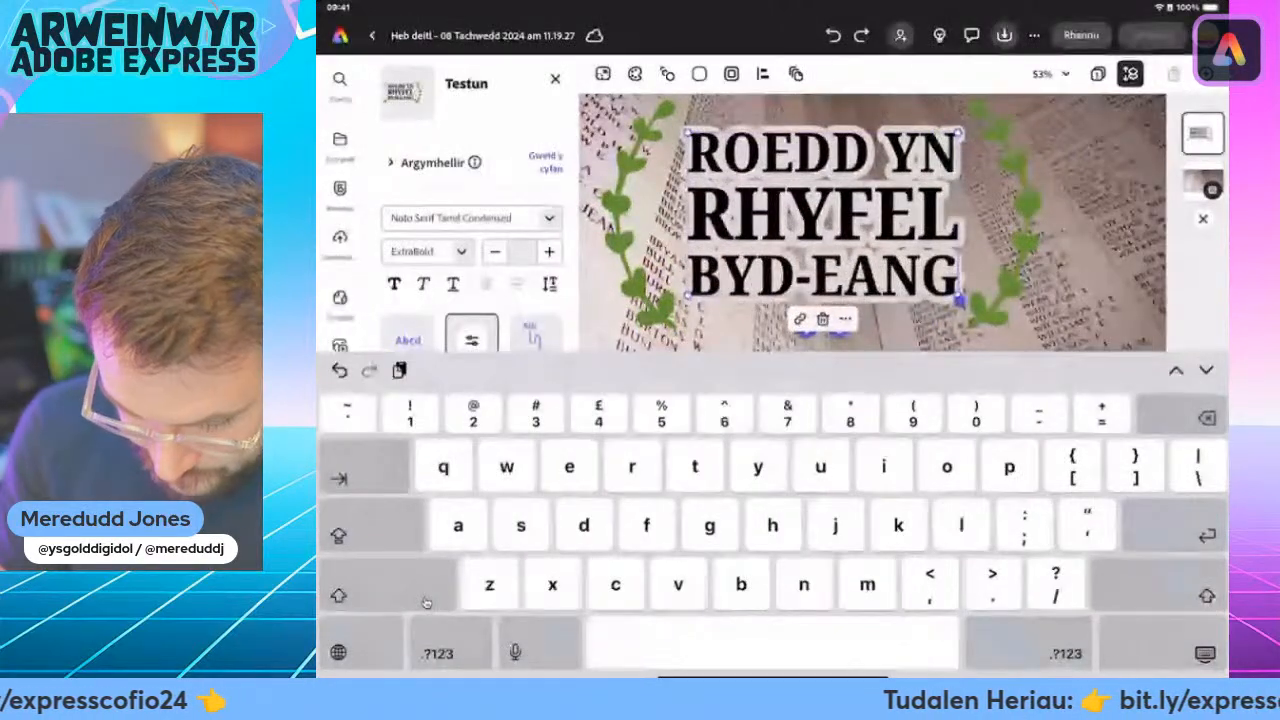
key(Escape)
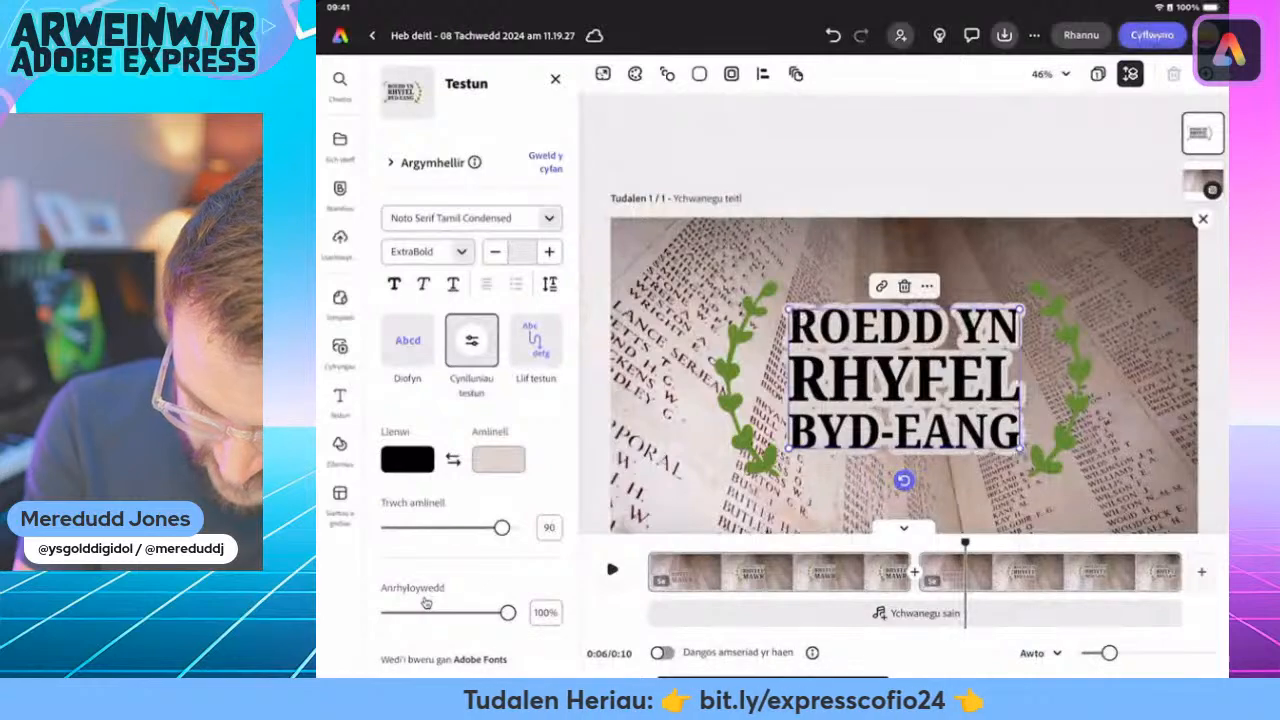
Search the replacement photos for the iPad scene's background with "ww1" and look through the results for a suitable image
right_click(652, 267)
click(697, 283)
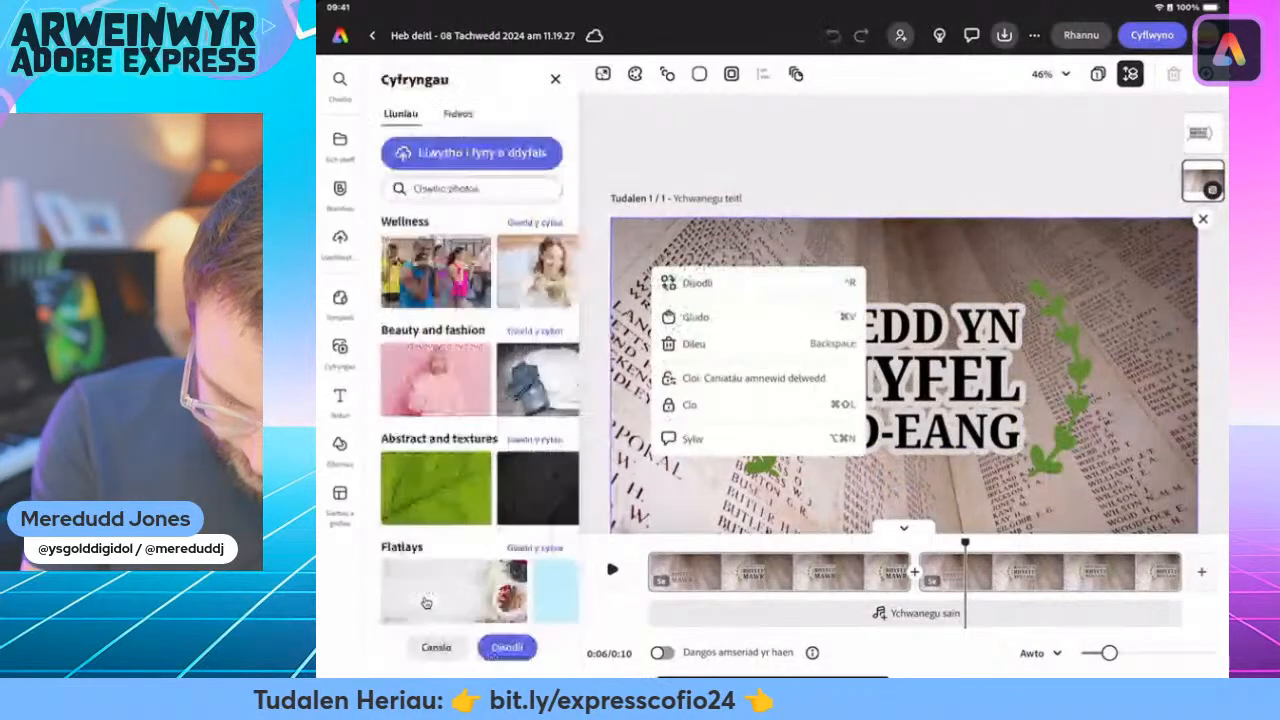
click(471, 188)
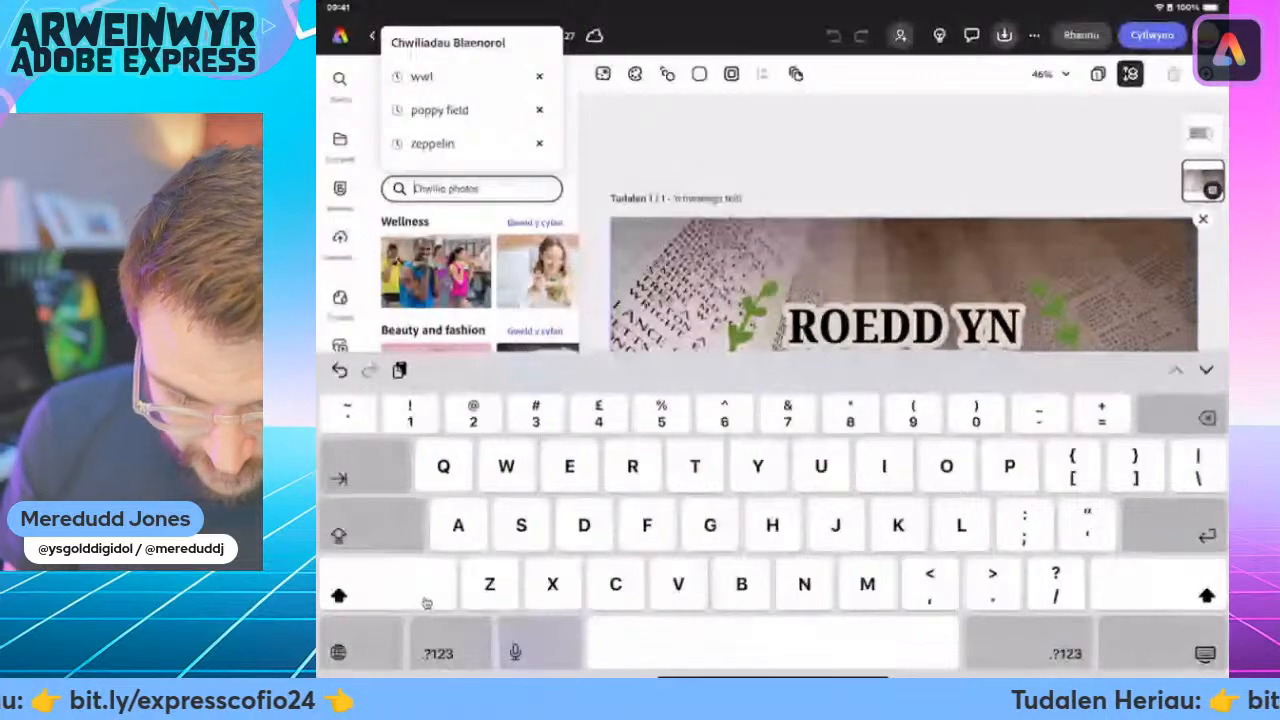
click(421, 76)
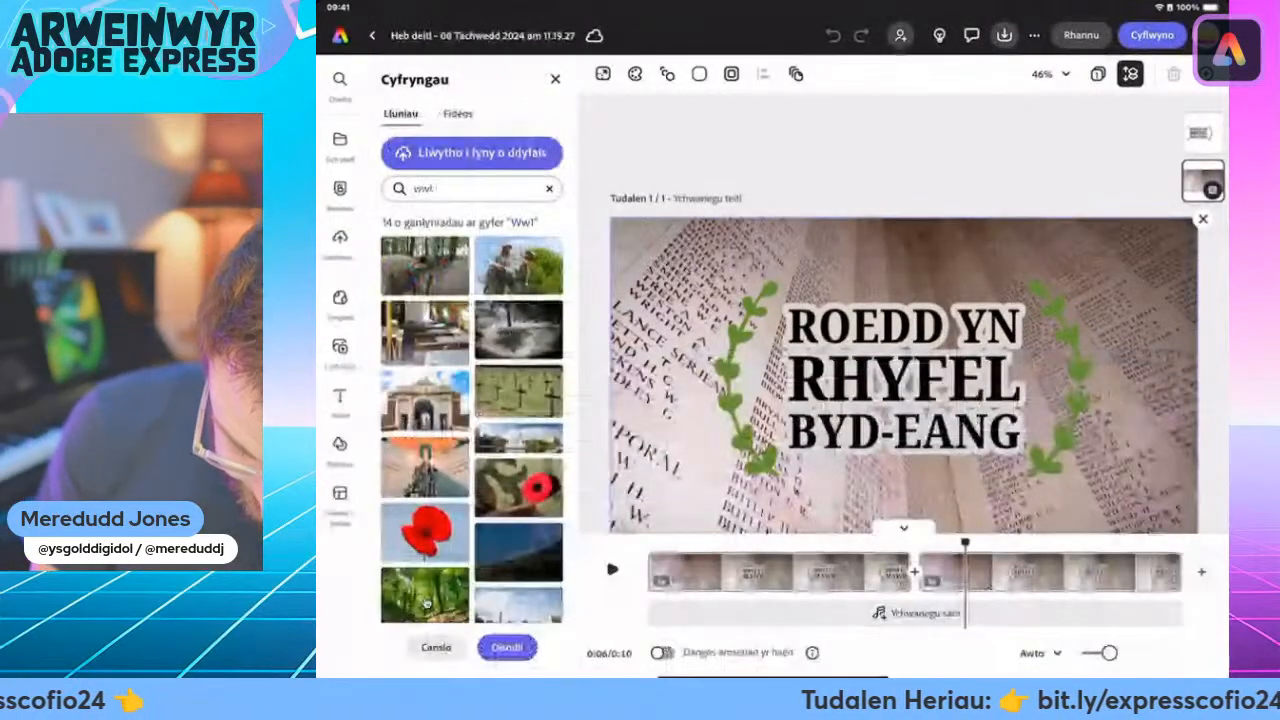
scroll(426, 604, down, 1)
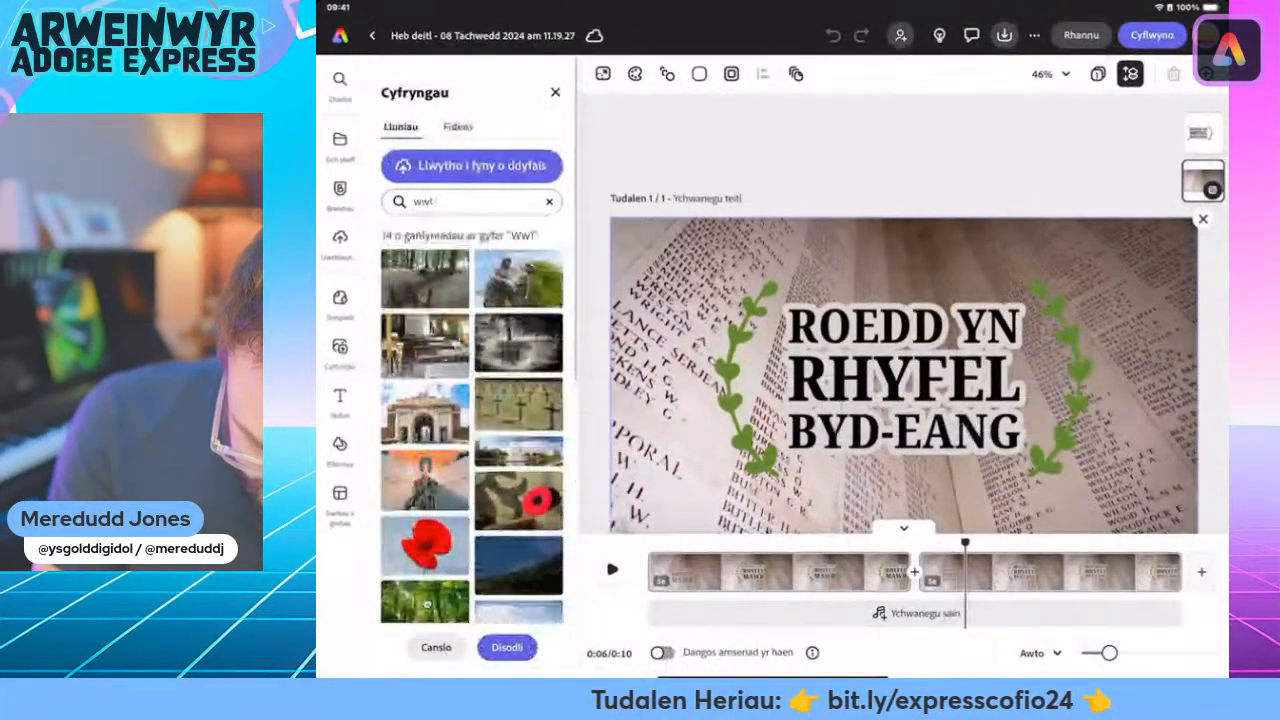
scroll(426, 604, down, 3)
scroll(426, 604, down, 2)
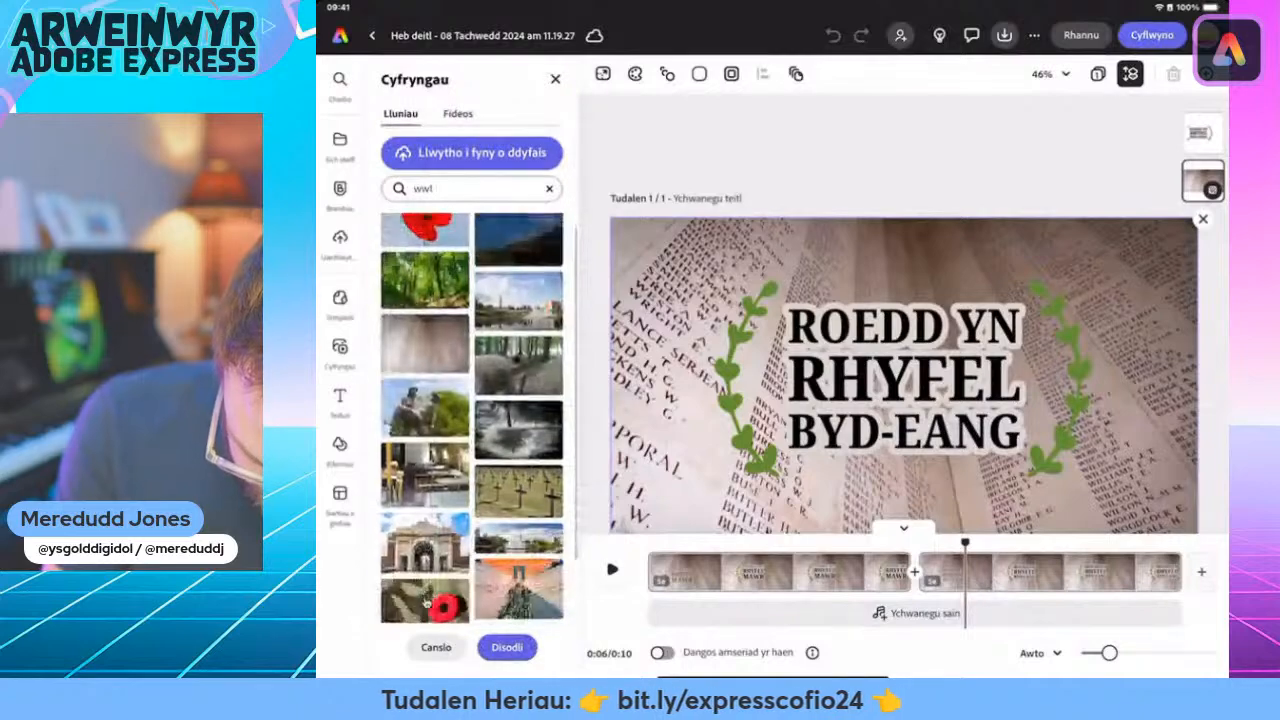
scroll(426, 604, down, 4)
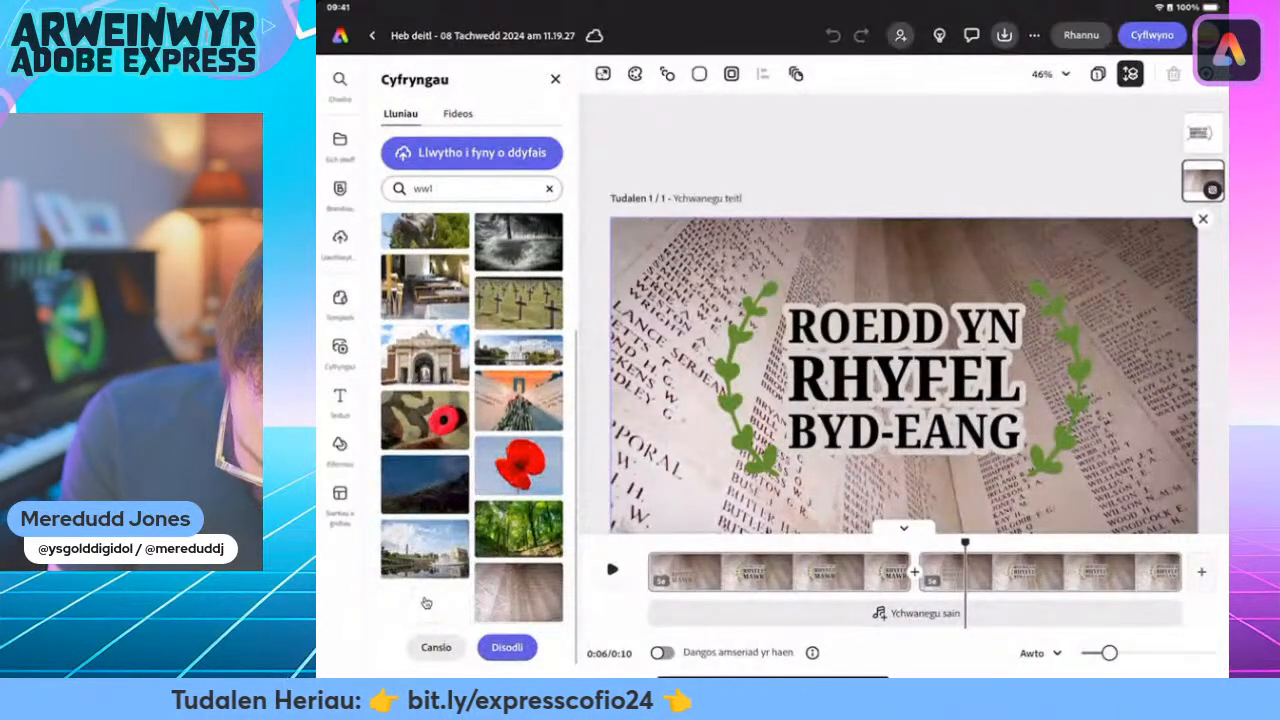
scroll(426, 603, down, 1)
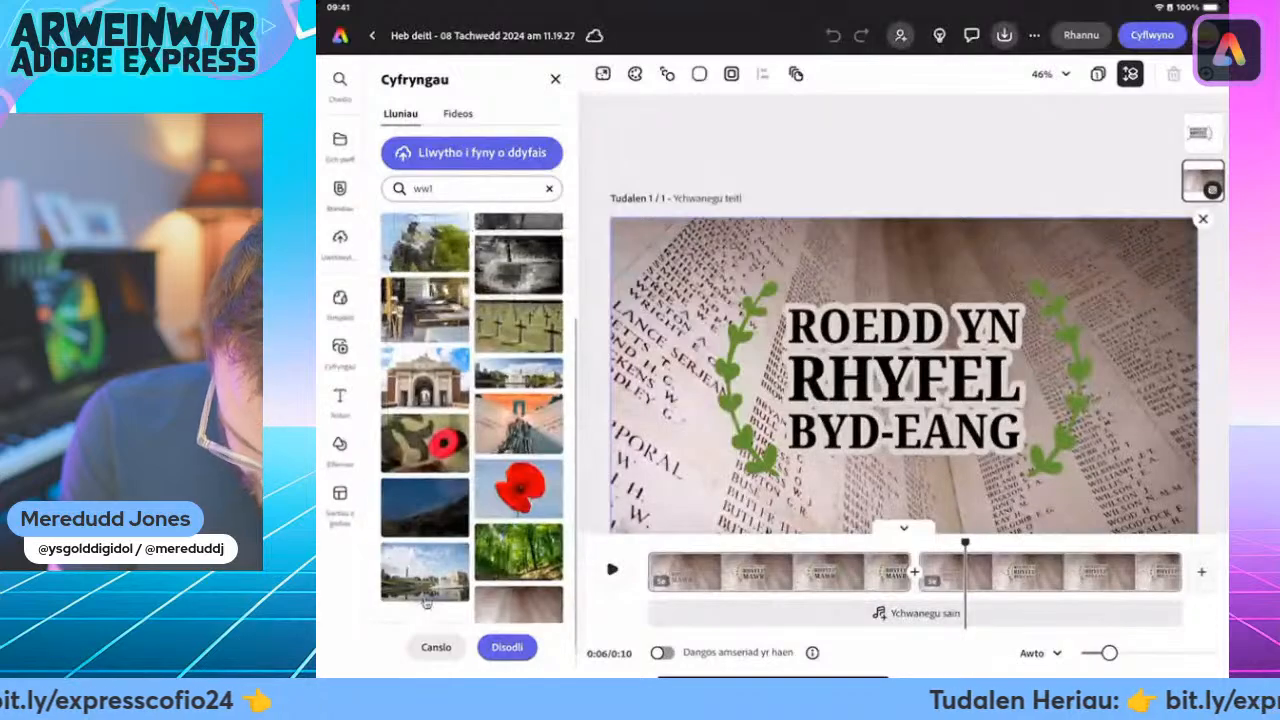
Search the photos for "old map" and replace the copied scene's background with the sepia antique map of Europe
scroll(426, 602, up, 5)
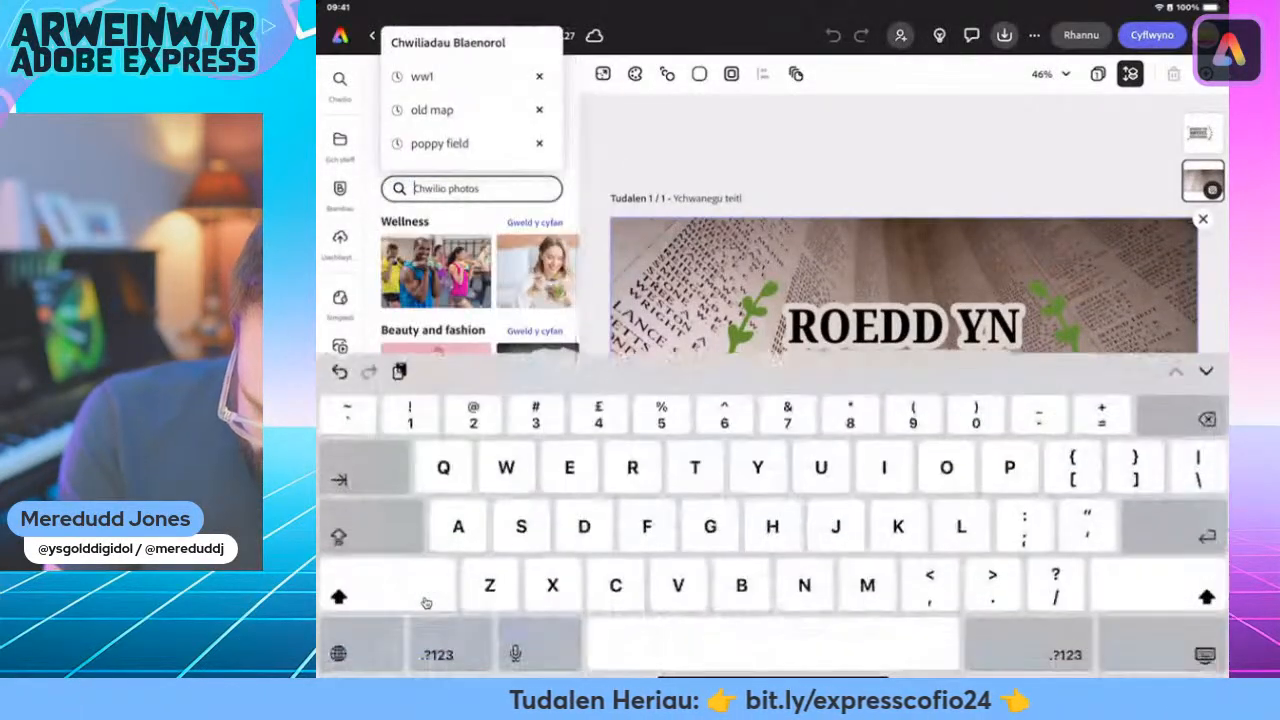
click(432, 112)
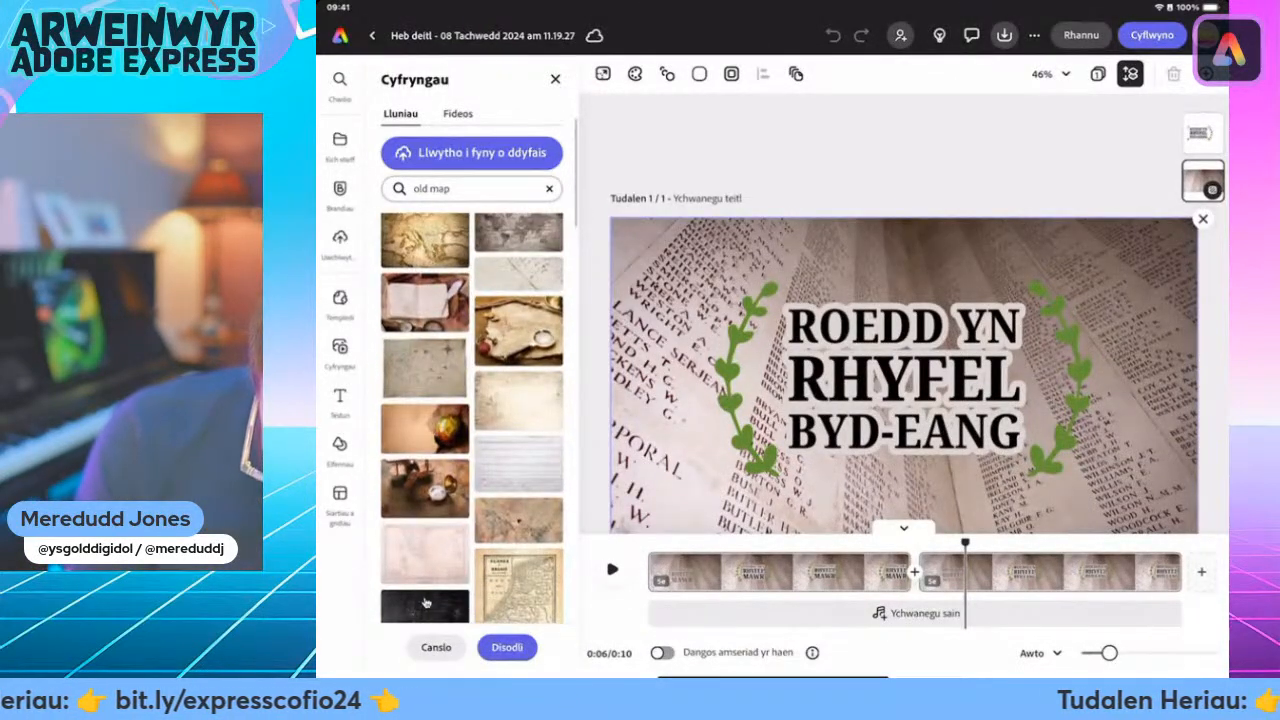
scroll(426, 602, down, 10)
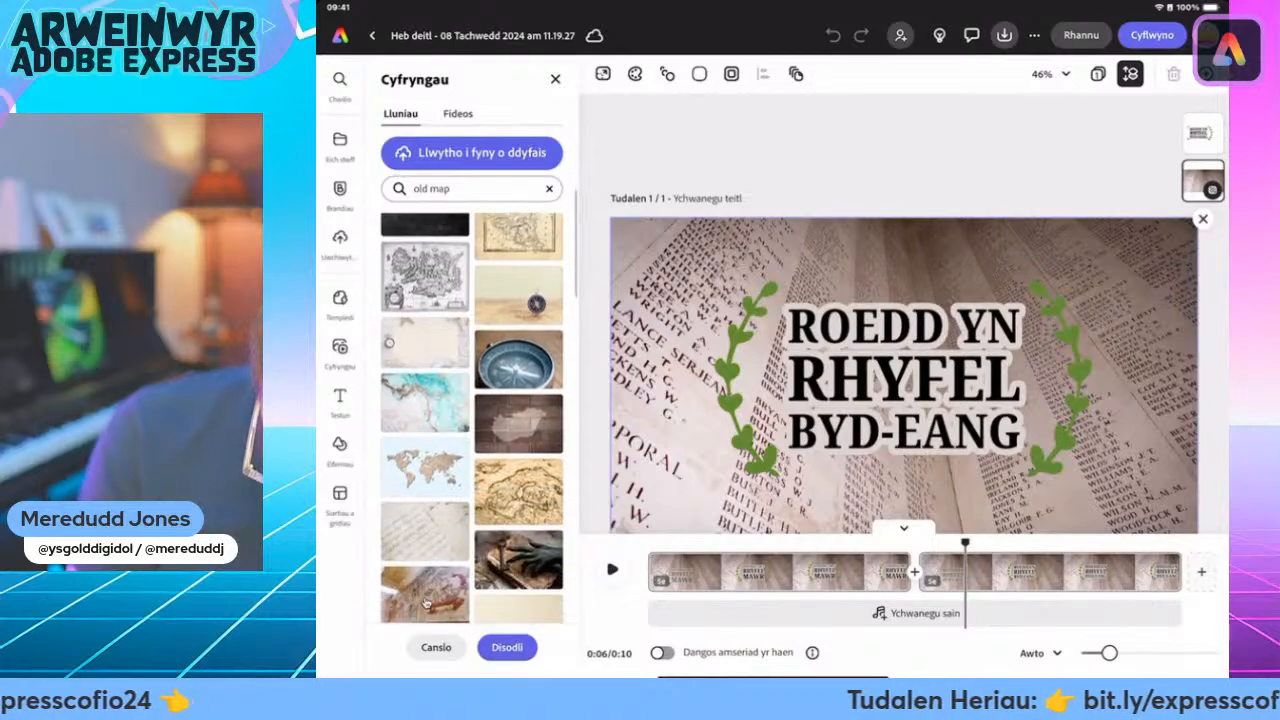
scroll(426, 602, down, 3)
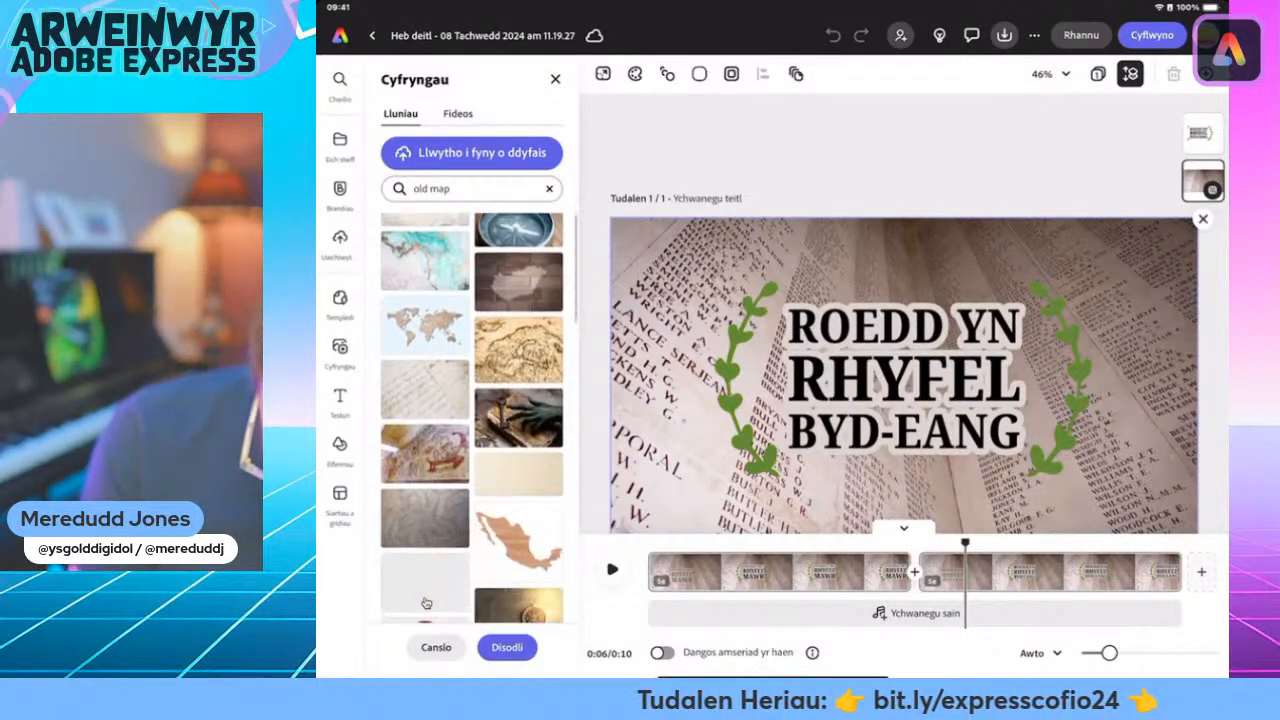
scroll(426, 603, down, 3)
scroll(426, 602, down, 10)
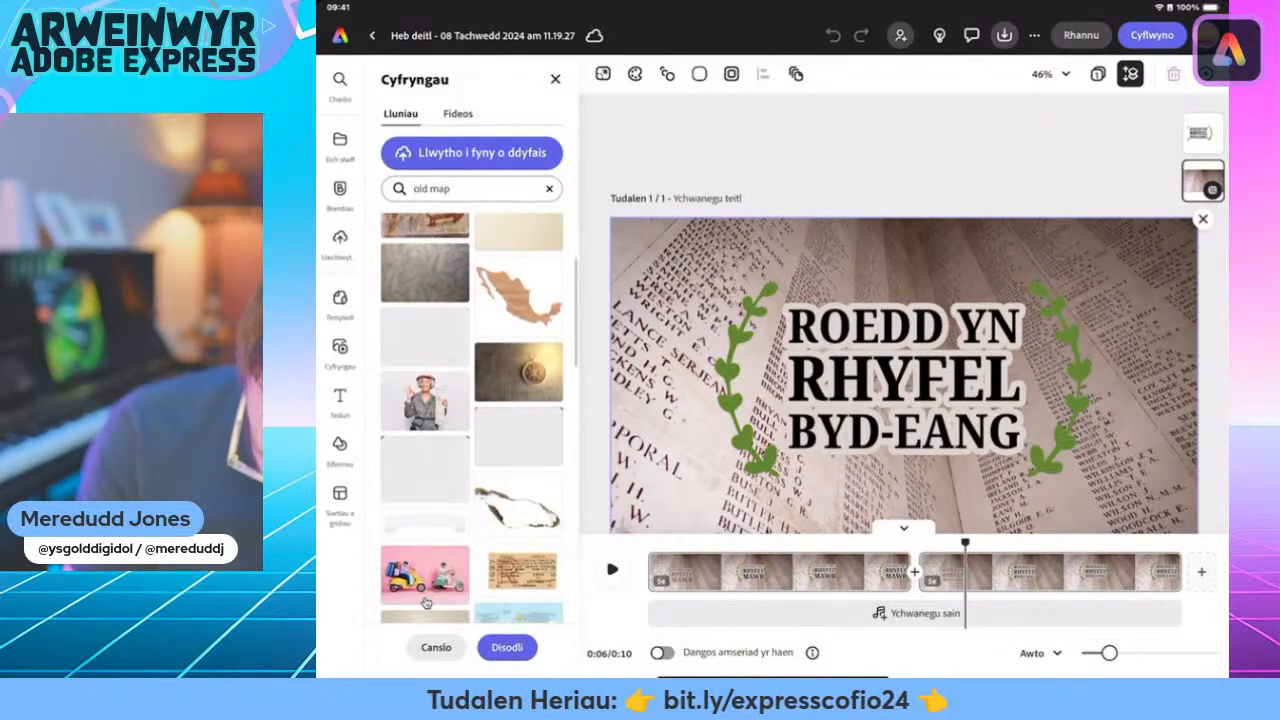
scroll(426, 602, up, 3)
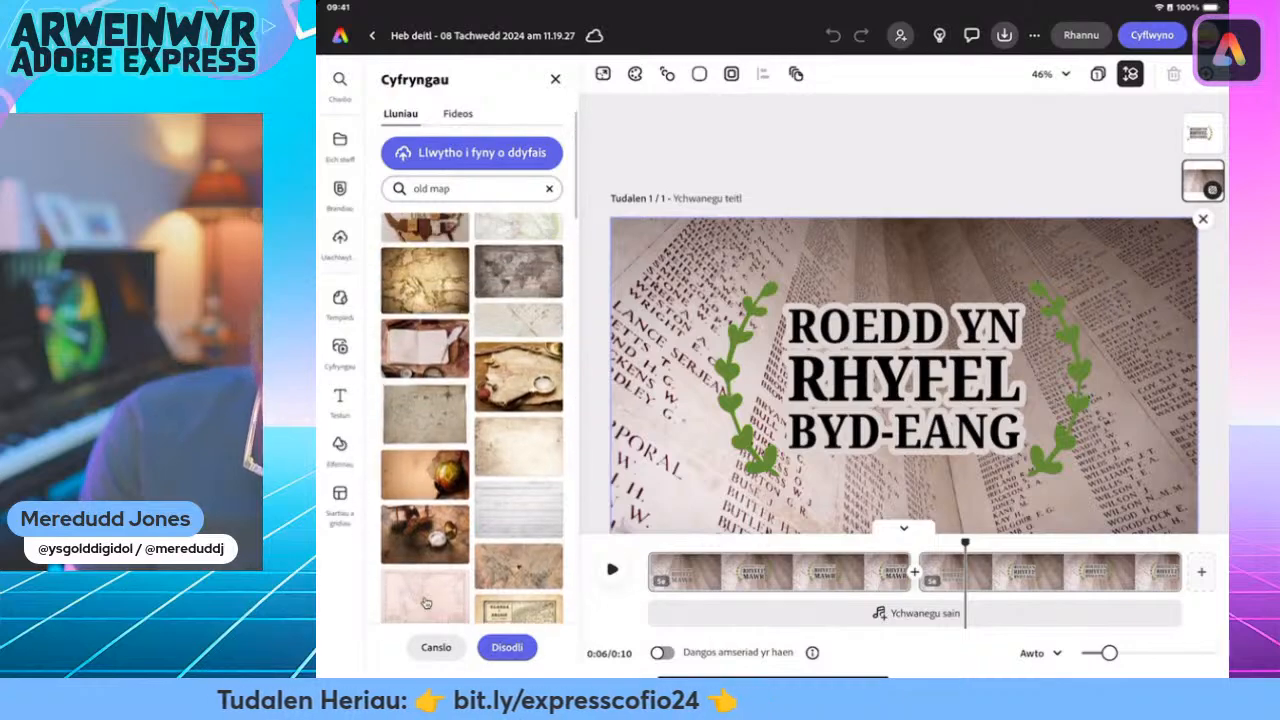
scroll(426, 603, up, 3)
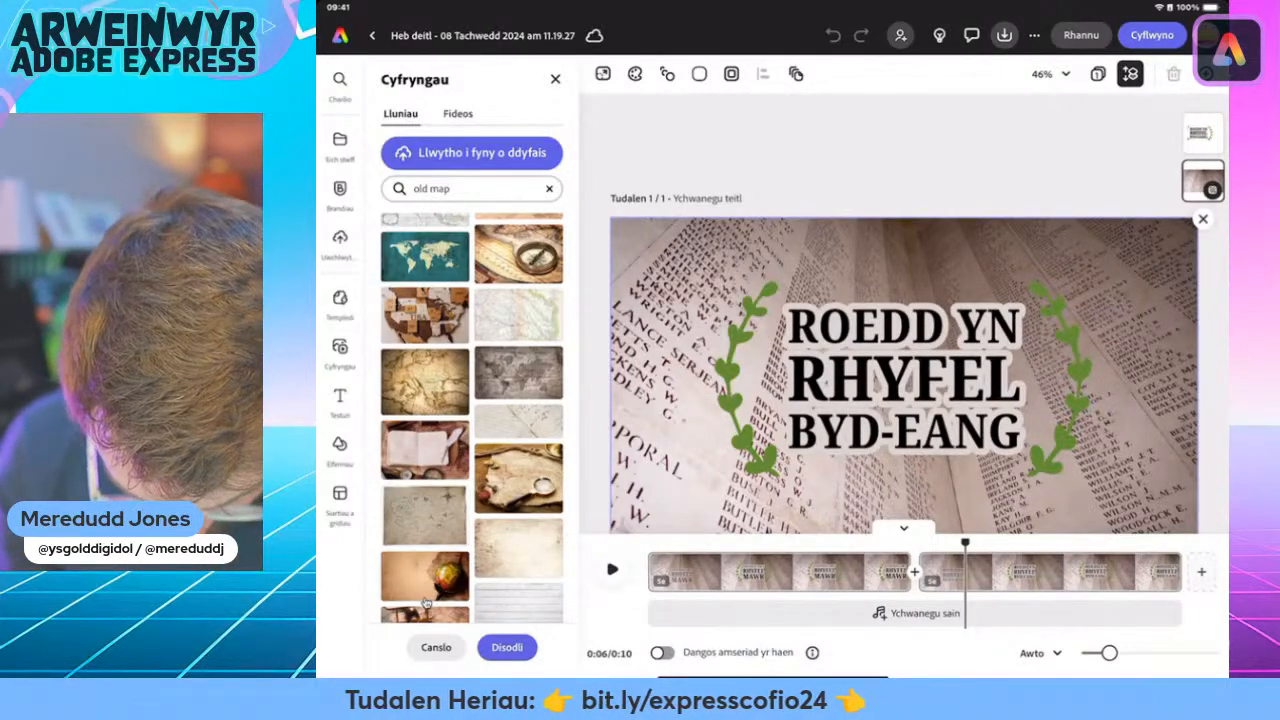
click(426, 602)
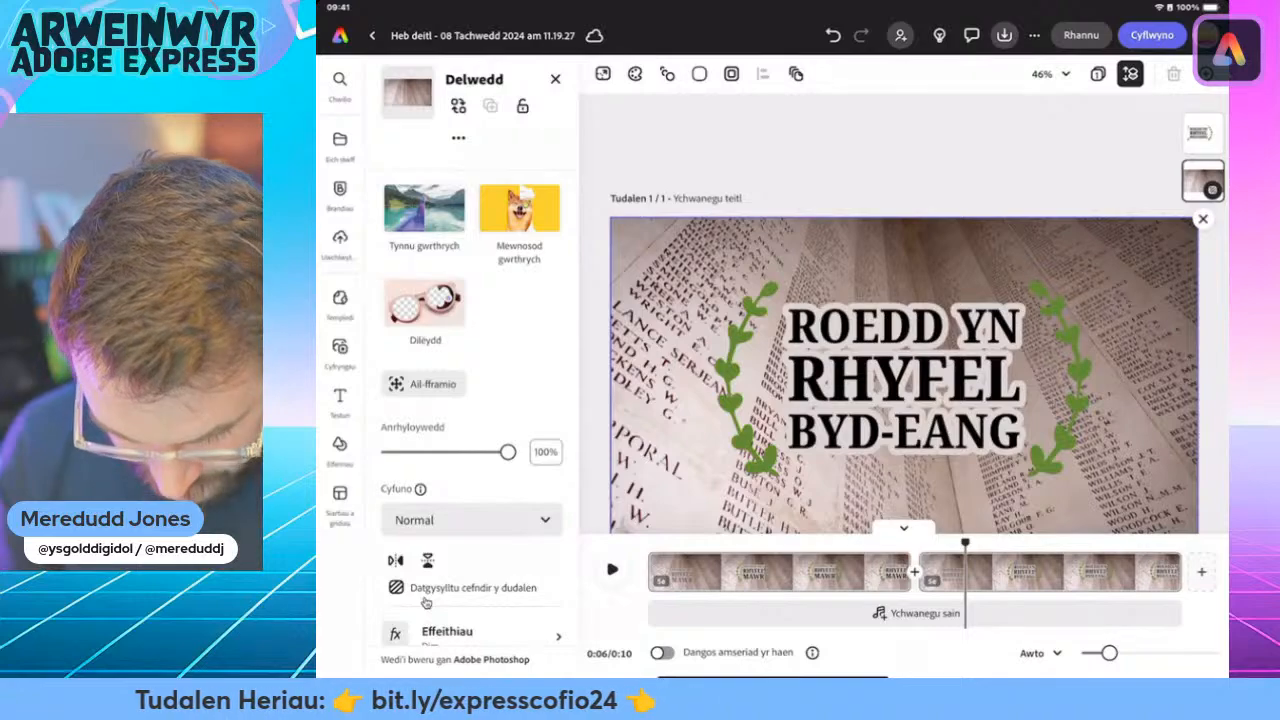
right_click(667, 257)
key(ctrl+r)
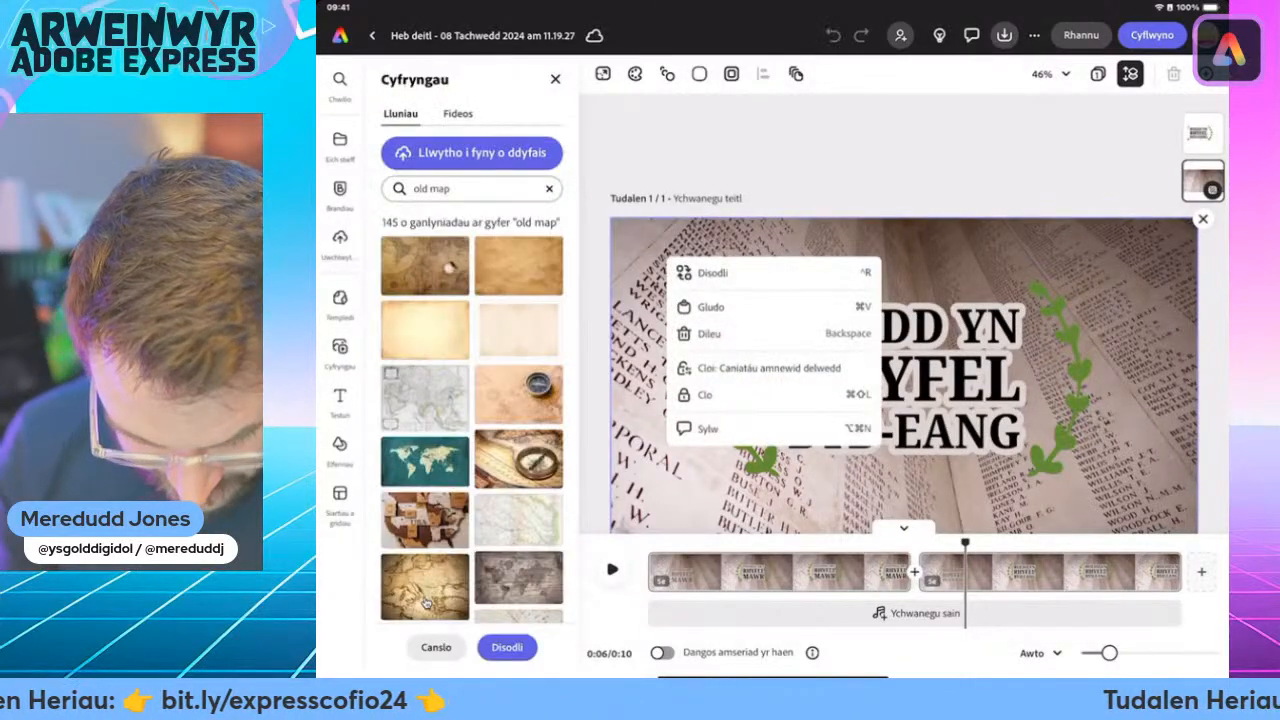
click(426, 602)
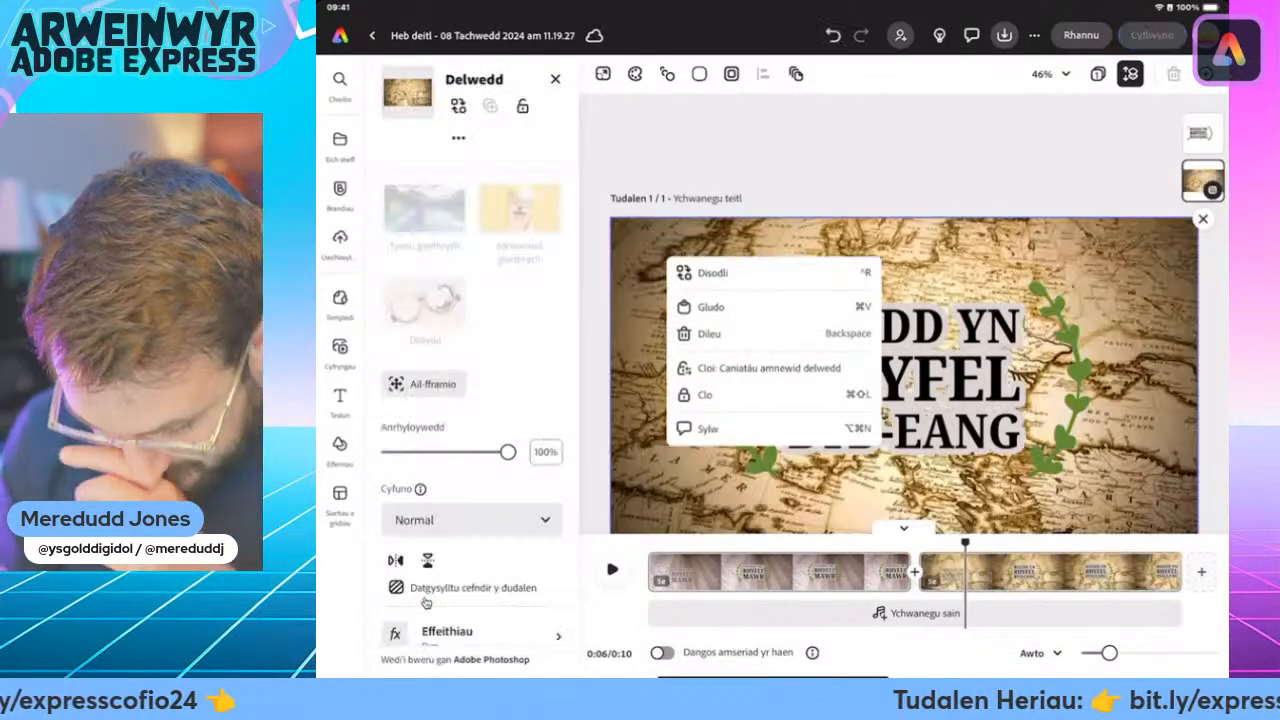
key(Escape)
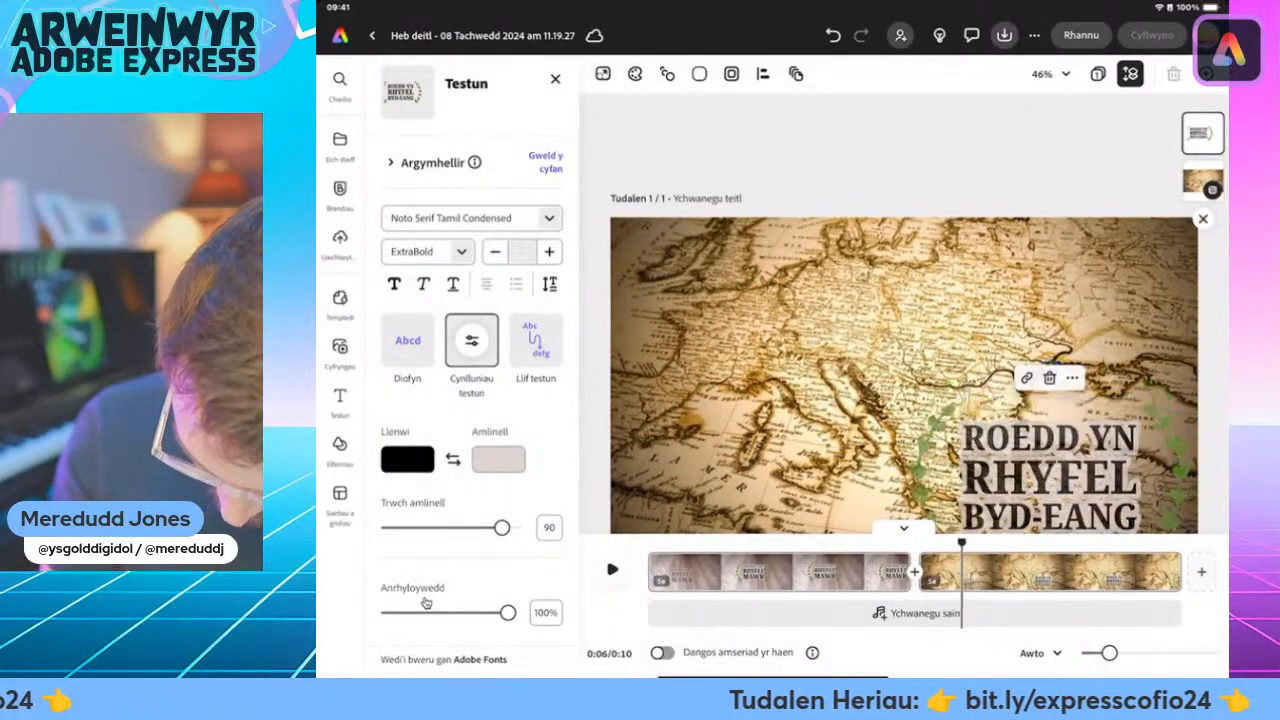
Play the iPad video from the end of the title scene to preview its change into the map scene
click(895, 570)
key(space)
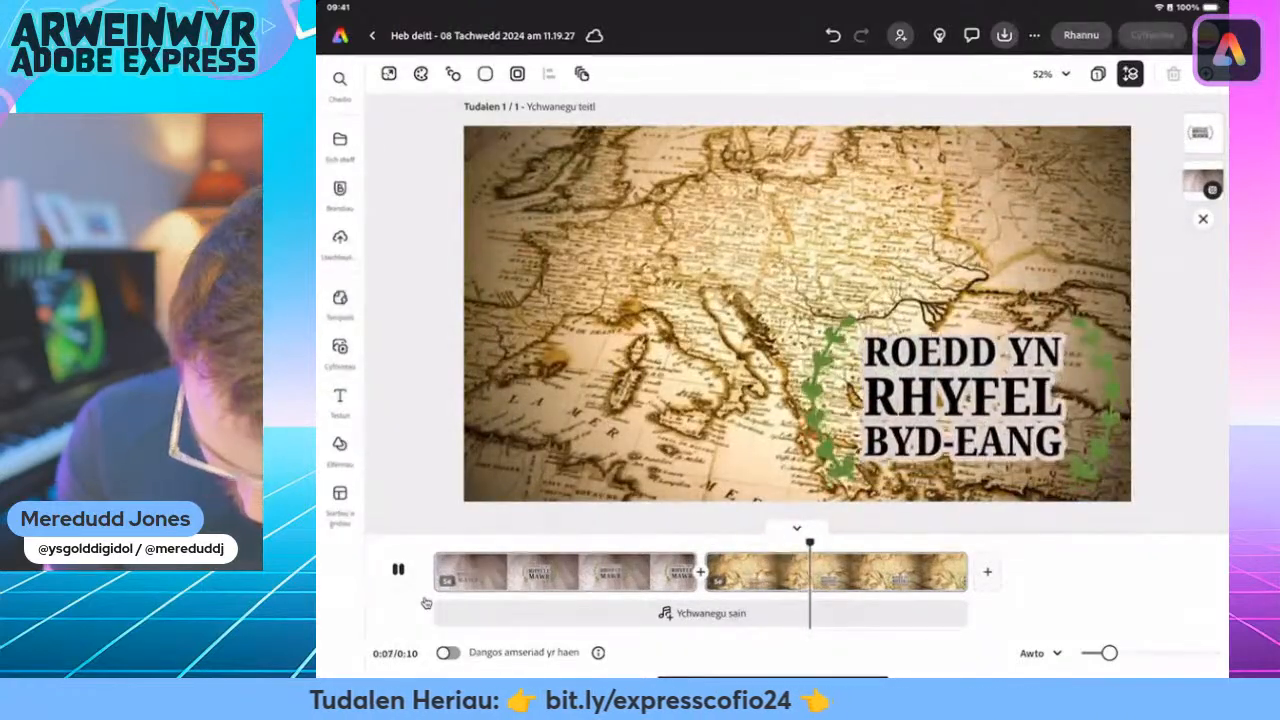
key(space)
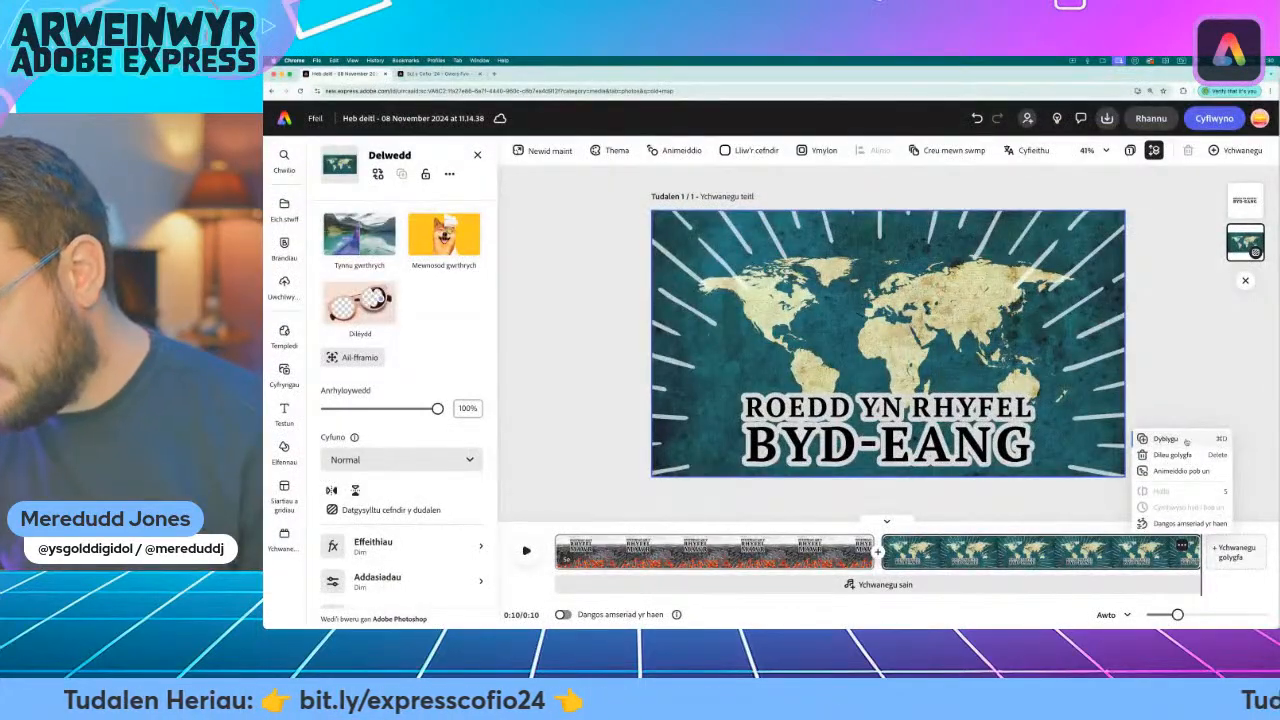
Duplicate the world map scene in the desktop project and move the playhead into the copy
click(1168, 439)
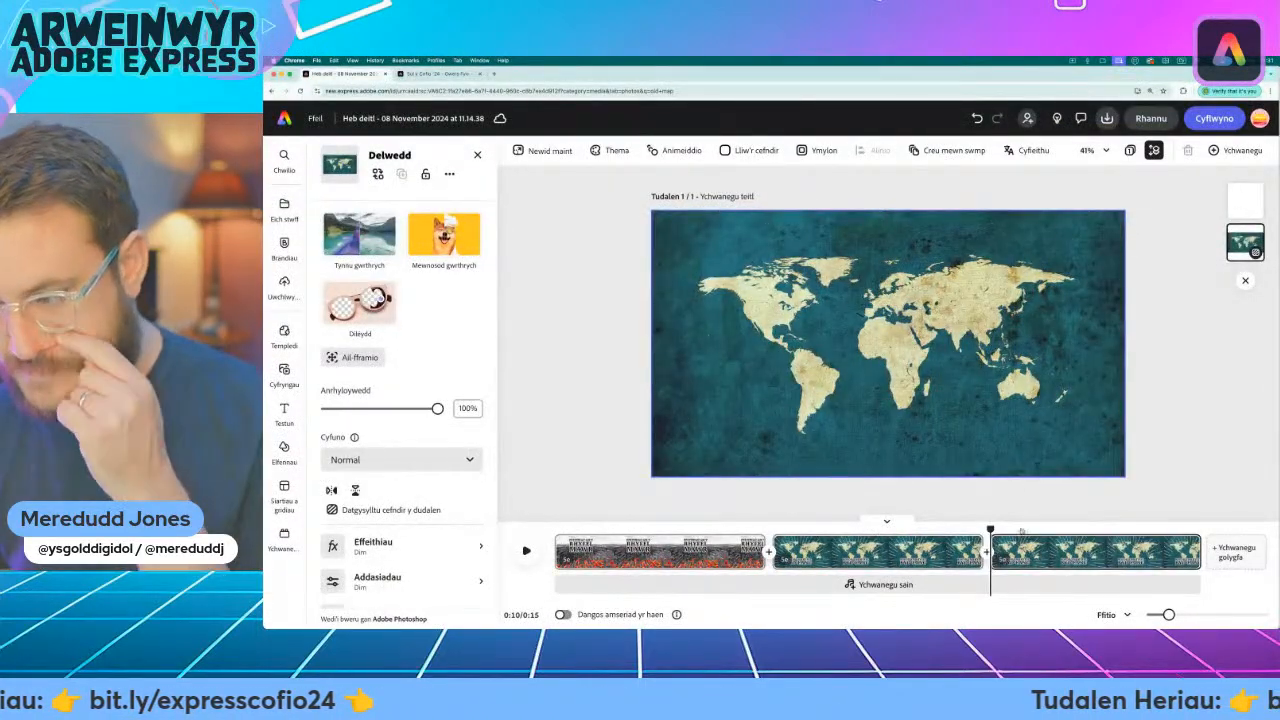
drag(990, 529, 1005, 530)
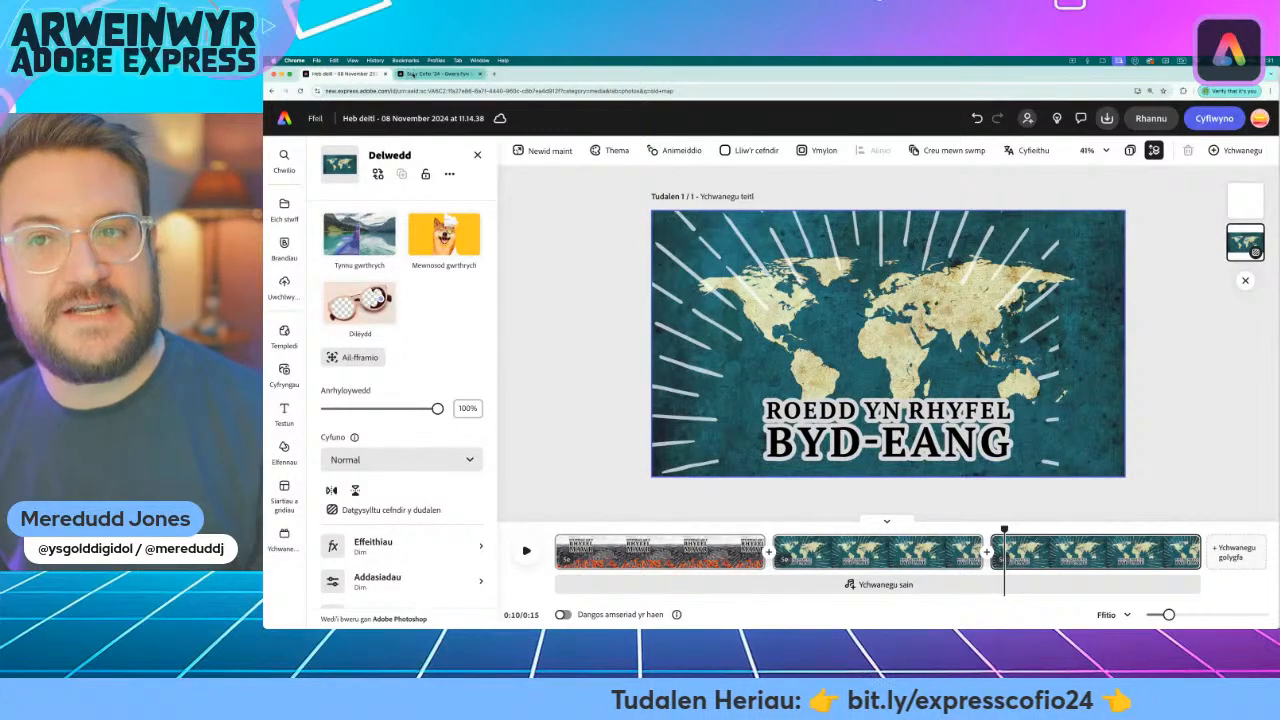
Replace the copied scene's text with the challenge page heading "CYFRANIAD MENYWOD I'R RHYFEL." and narrow it to wrap over three lines
click(410, 74)
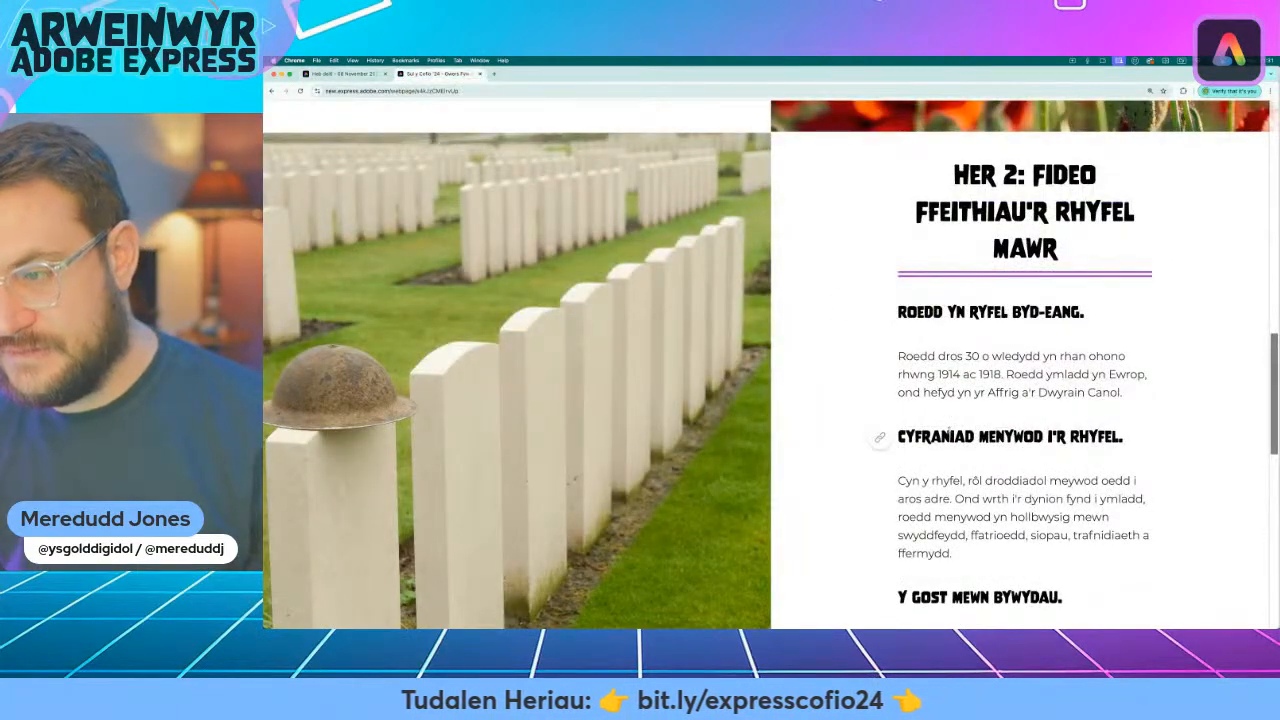
drag(898, 437, 1025, 437)
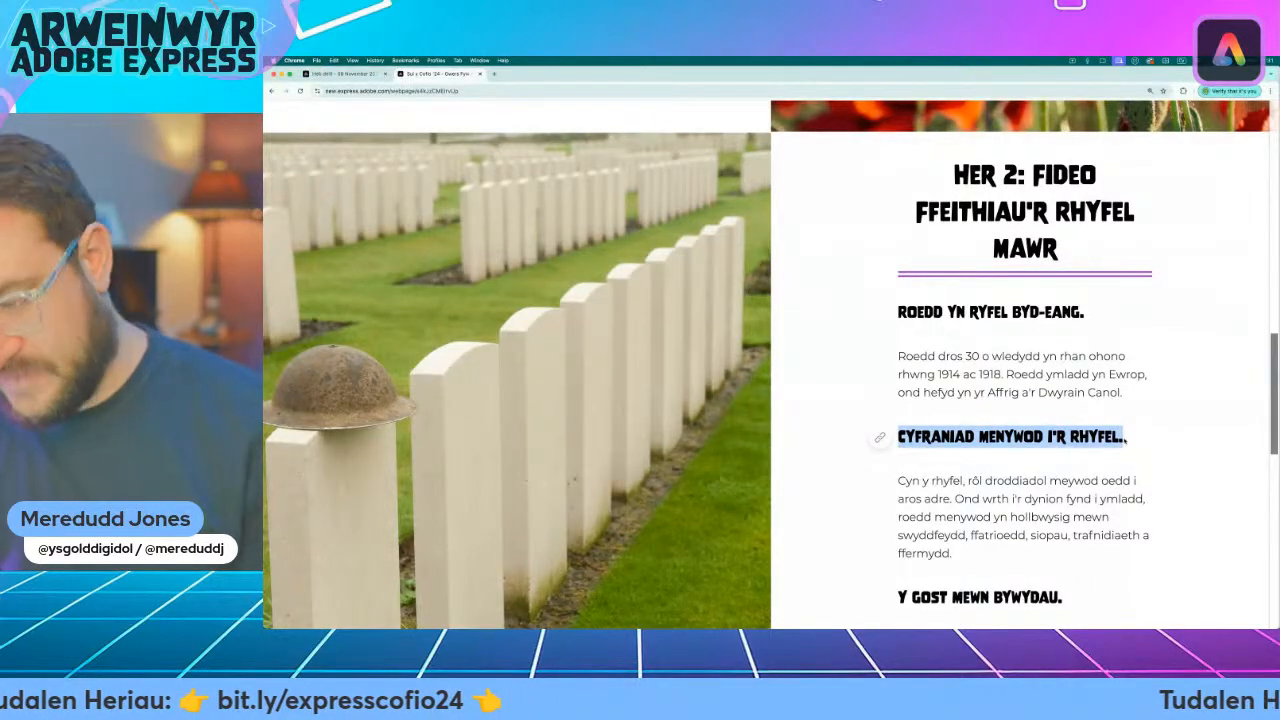
click(340, 74)
double_click(888, 432)
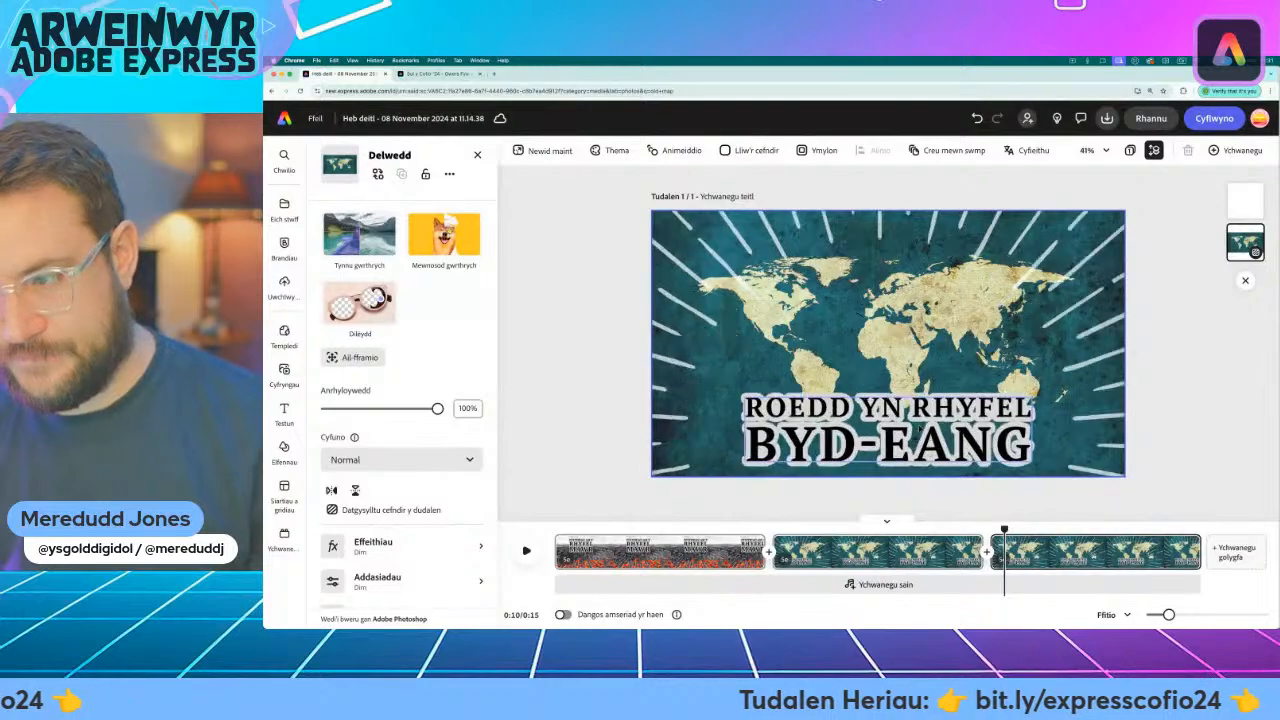
key(super+a)
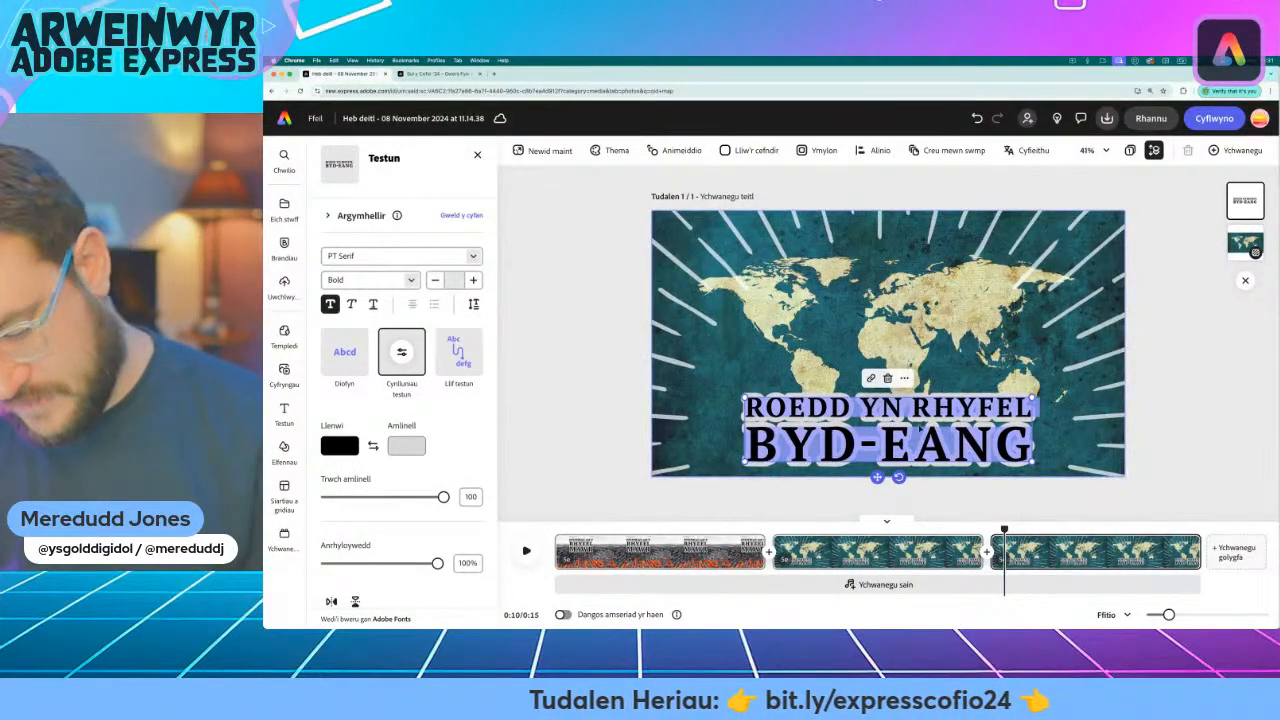
text(CYFRANIAD MENYWOD I'R RHYFEL)
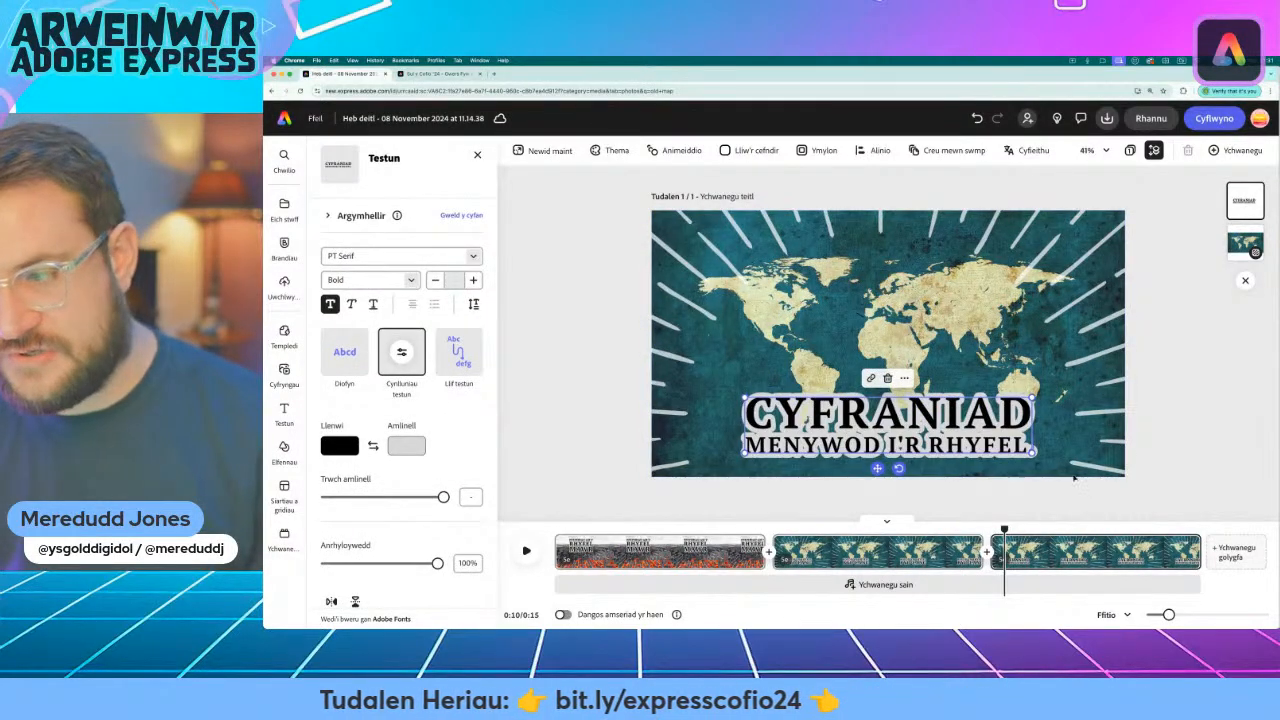
drag(1032, 452, 940, 460)
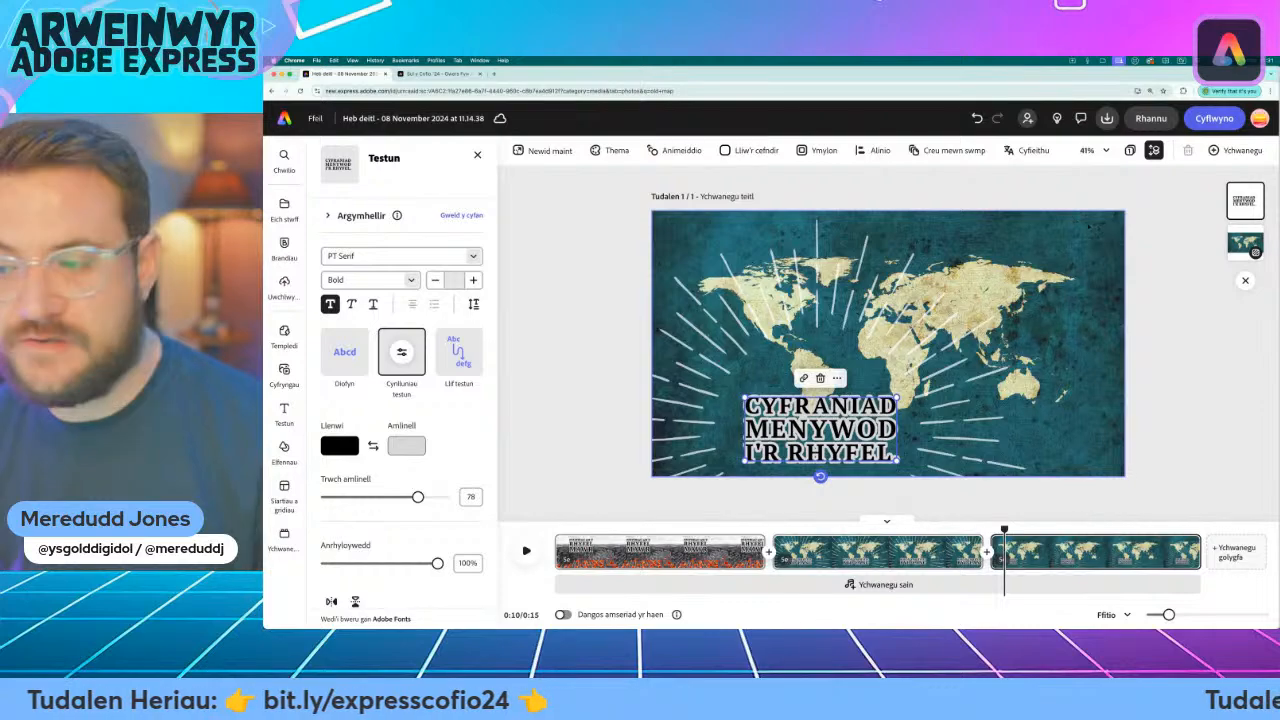
Start replacing the world map background in the copied women's contribution scene and search the photos for "women working in factory"
right_click(1084, 228)
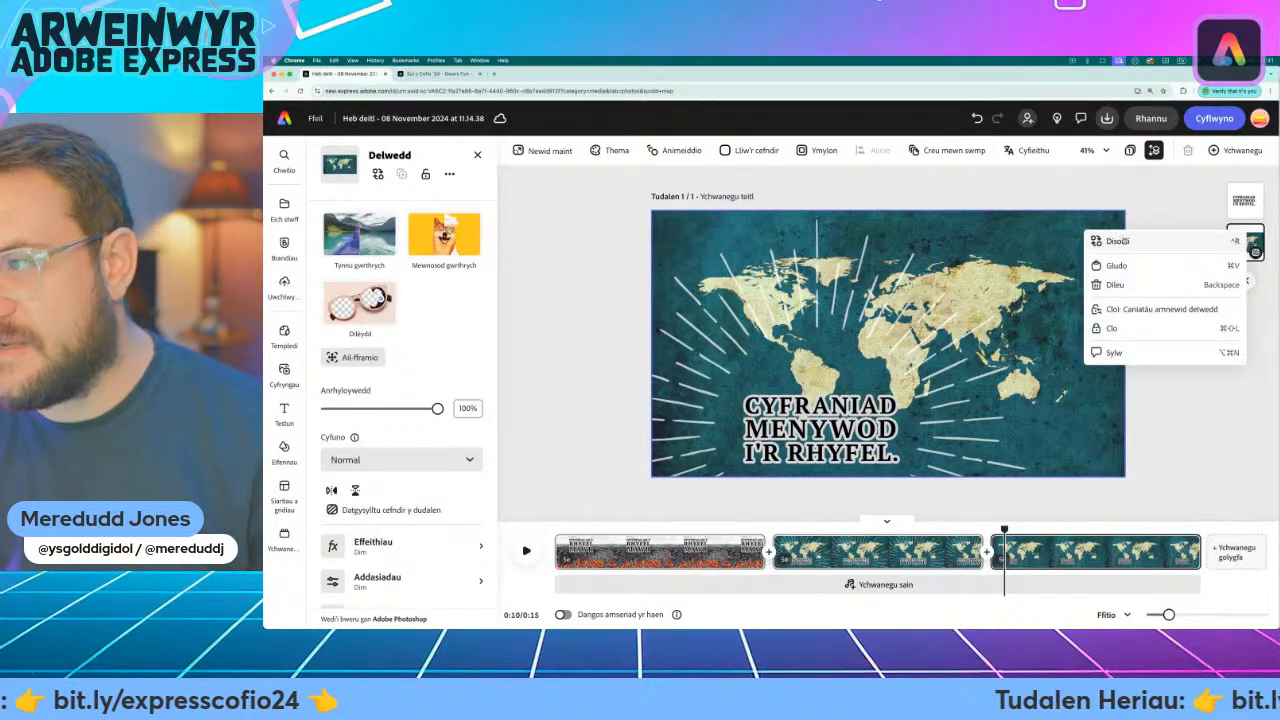
click(1115, 241)
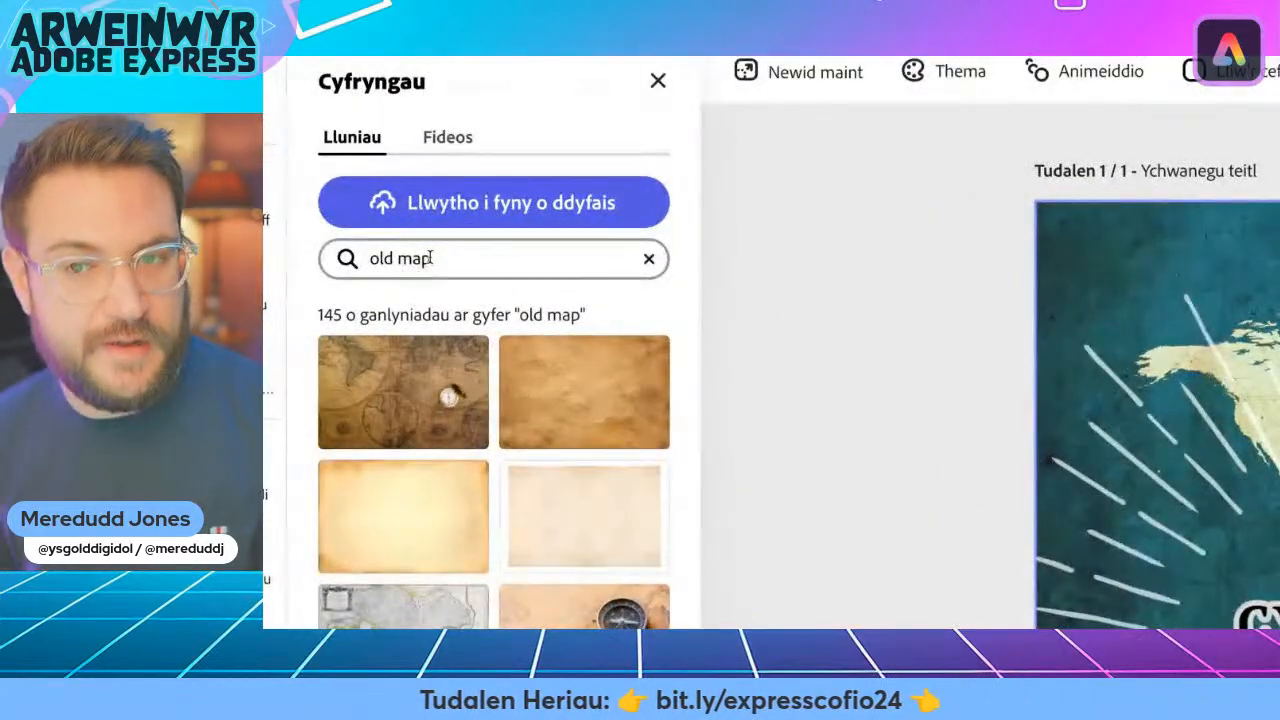
triple_click(373, 237)
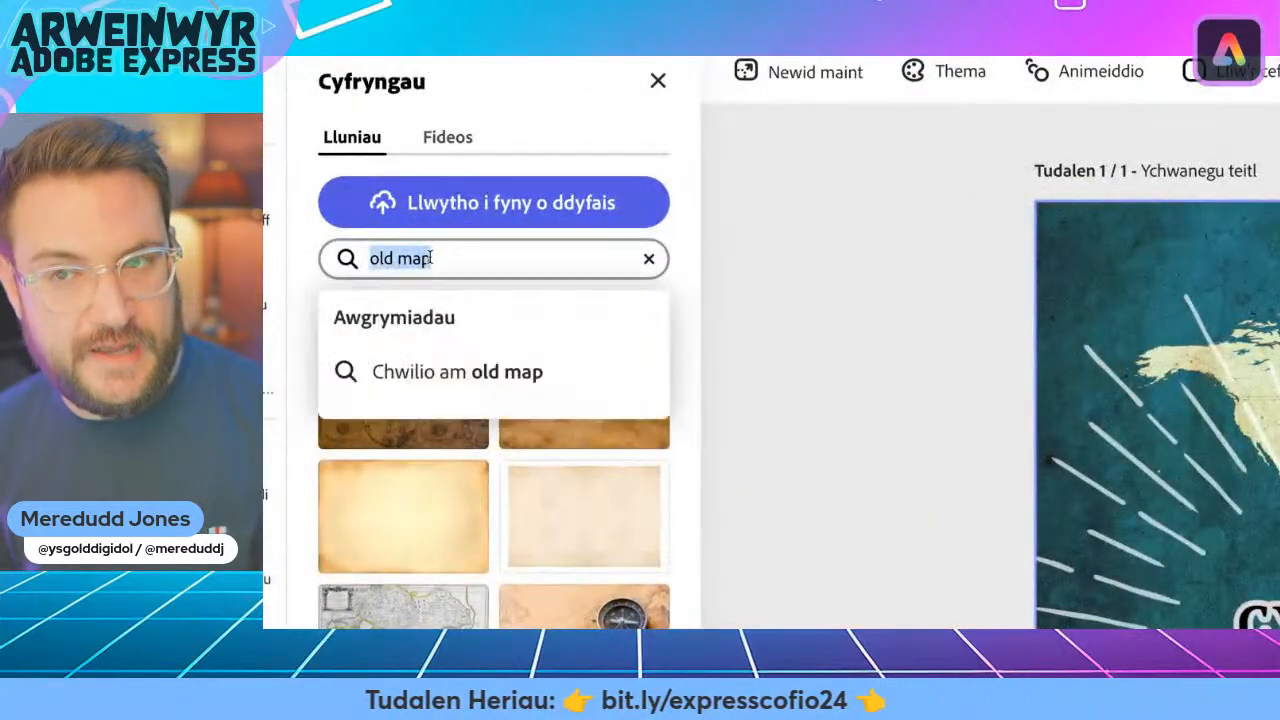
text(women working in factory)
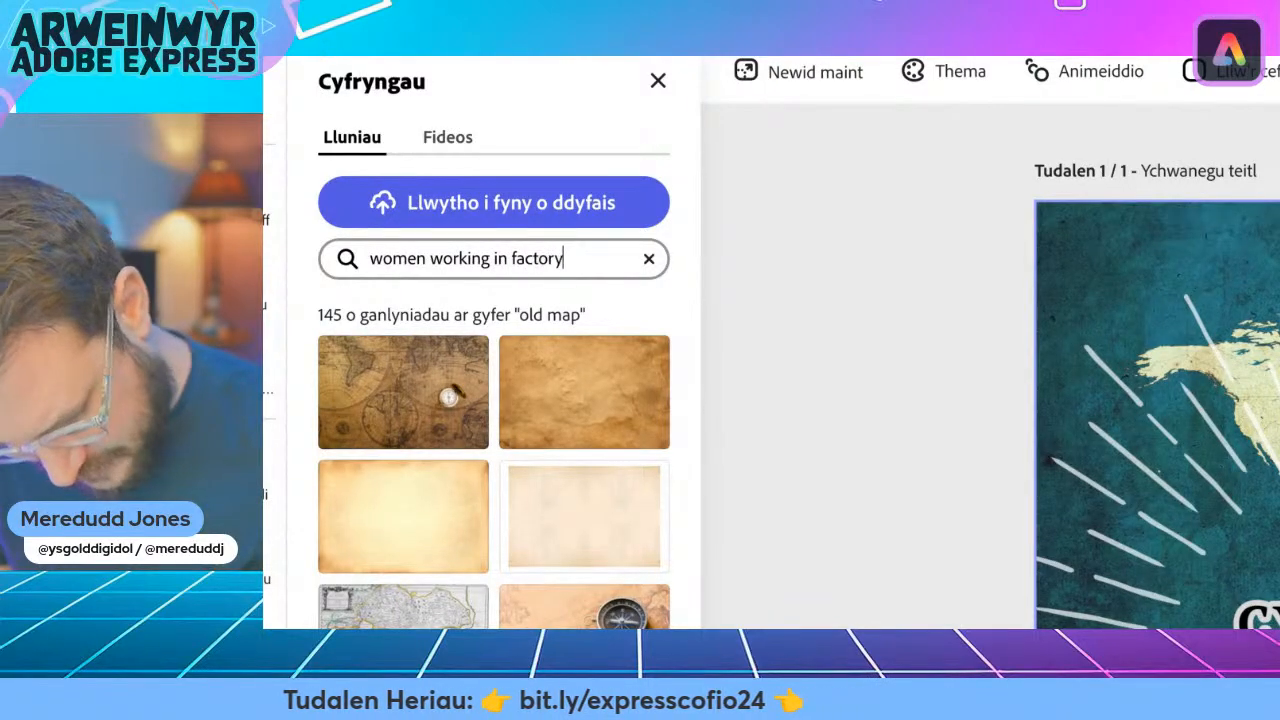
key(Return)
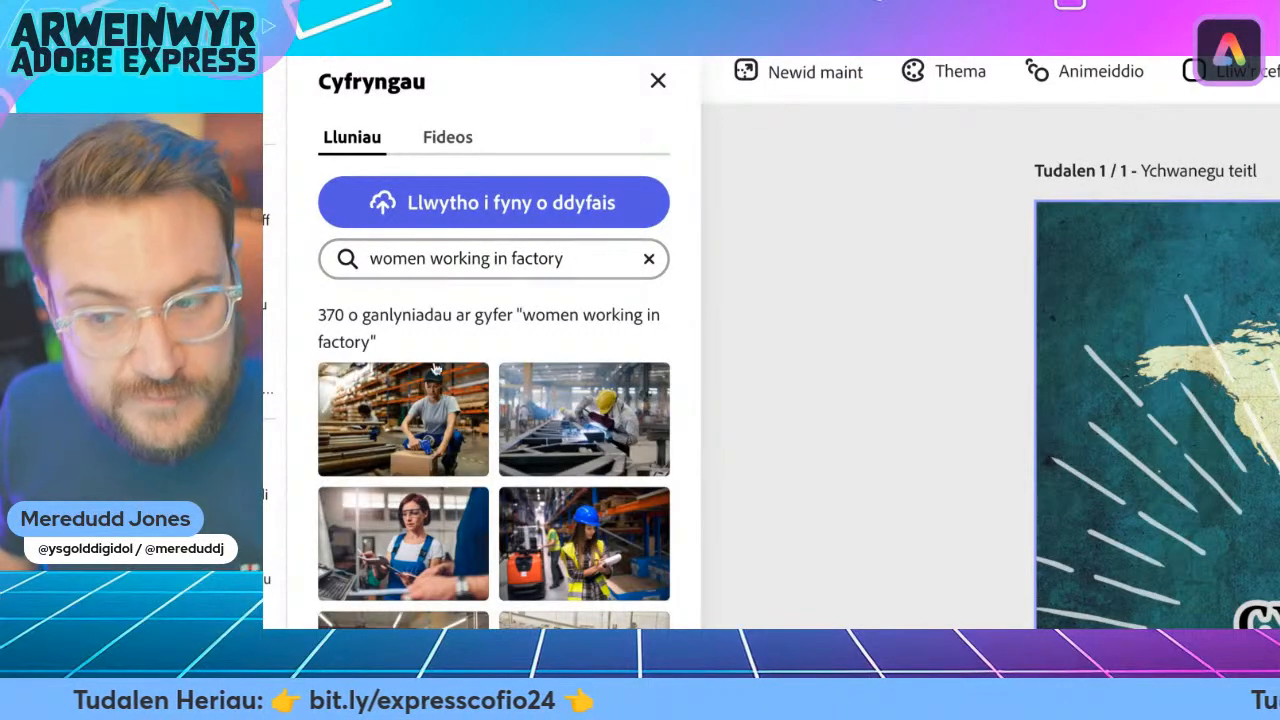
Look through the factory photo results for a background suited to the scene about women's contribution to the war
scroll(437, 384, down, 5)
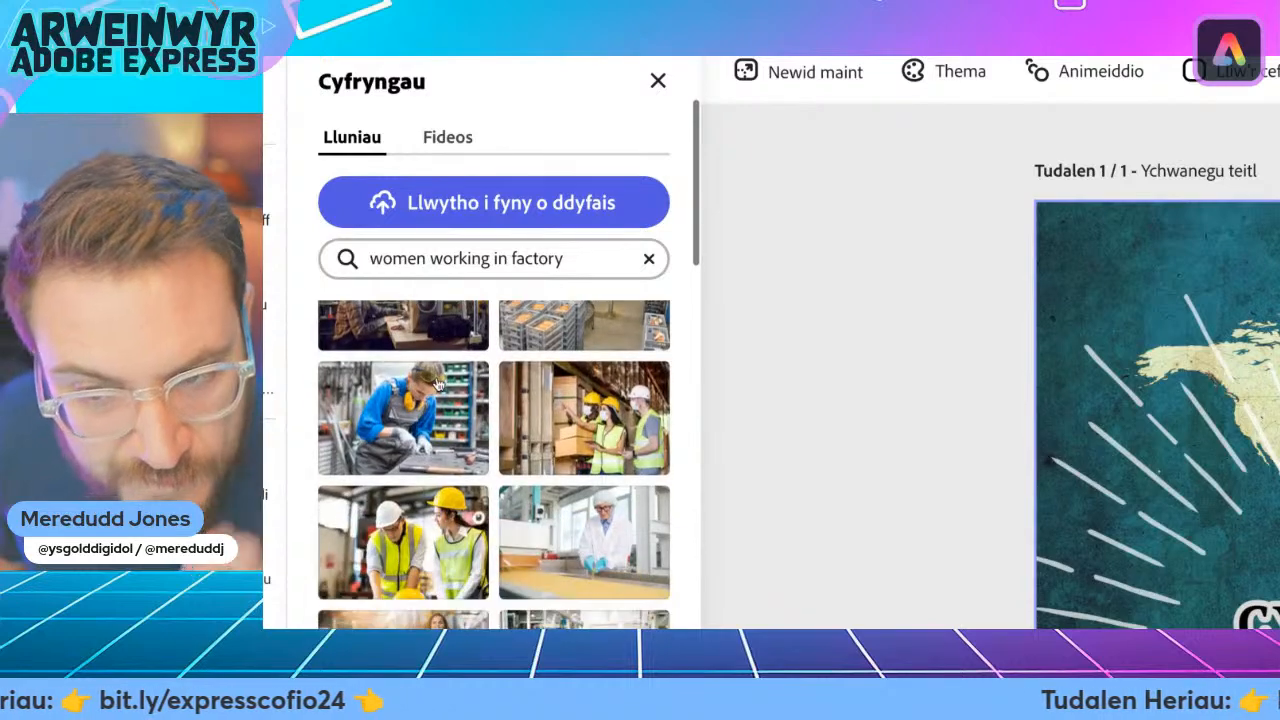
scroll(437, 384, down, 5)
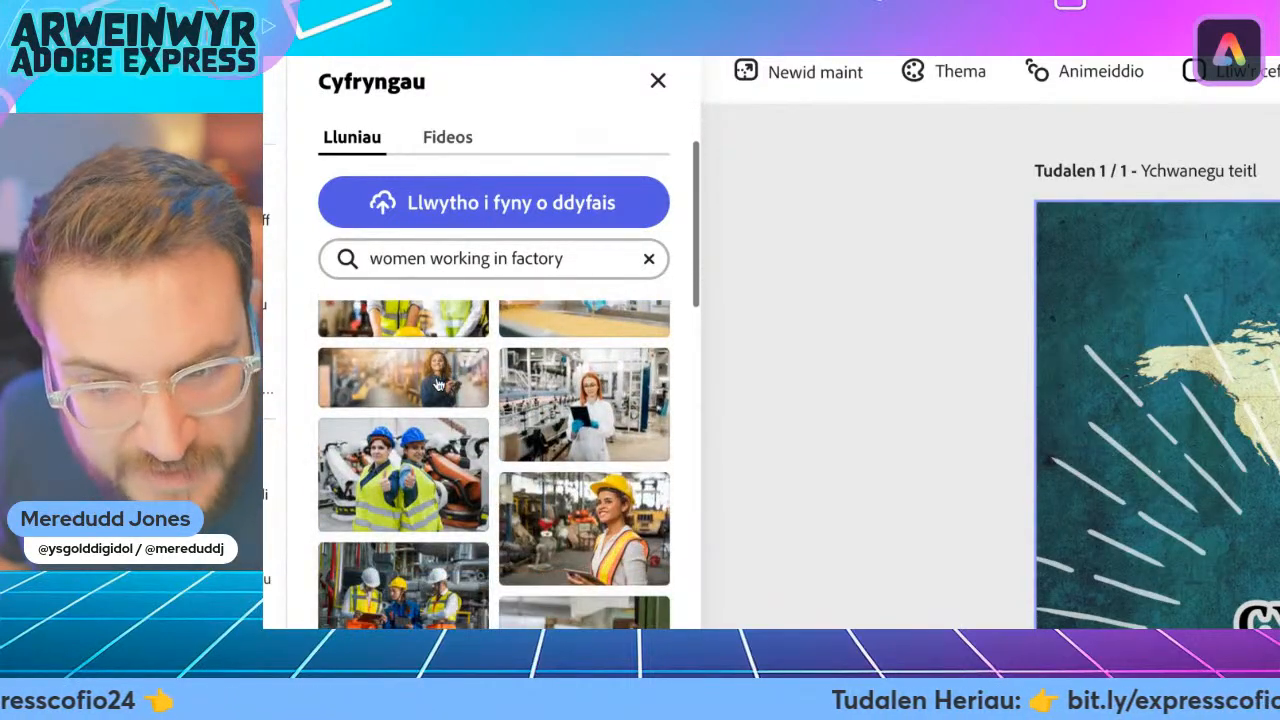
scroll(441, 388, down, 5)
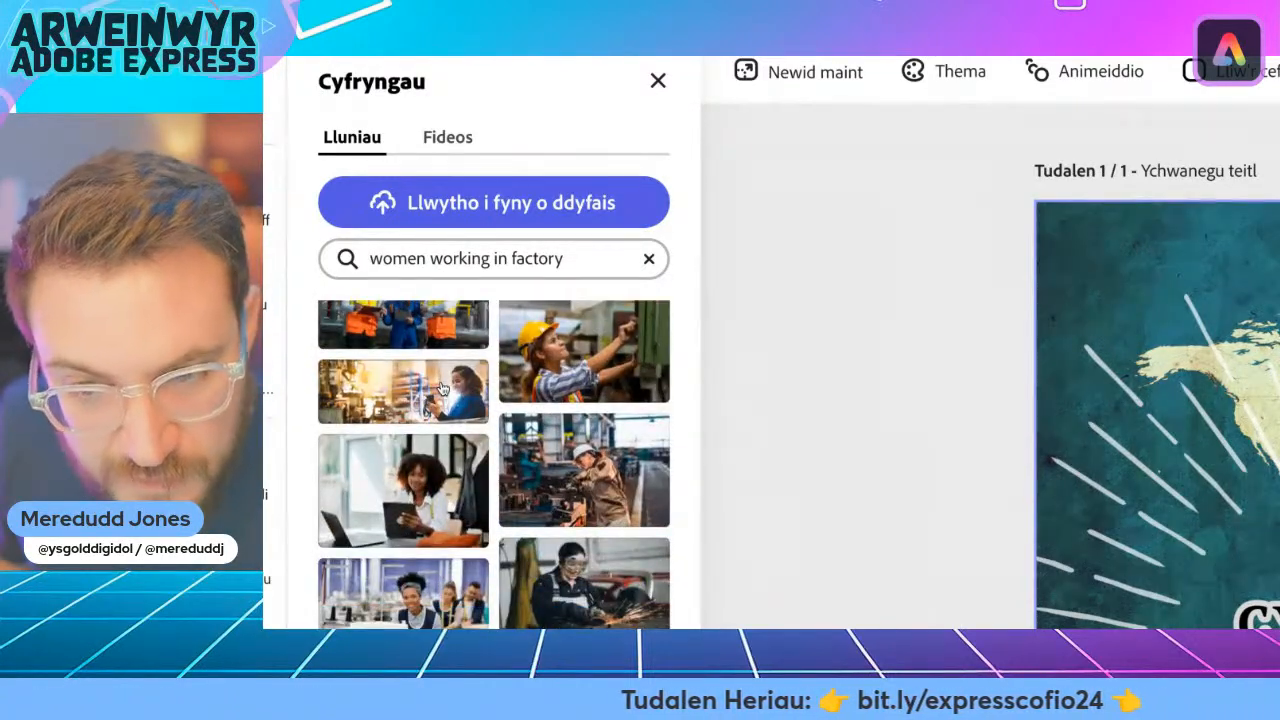
scroll(441, 388, down, 3)
scroll(440, 390, down, 2)
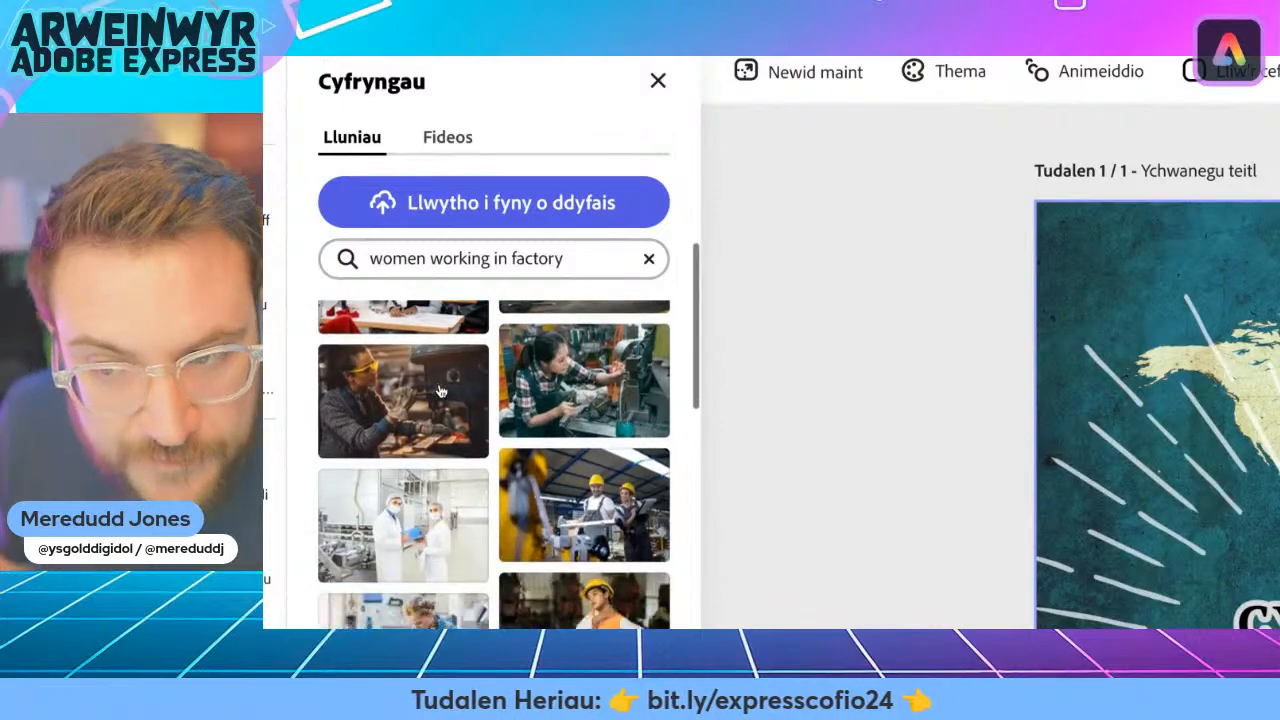
scroll(440, 390, up, 2)
scroll(440, 390, down, 4)
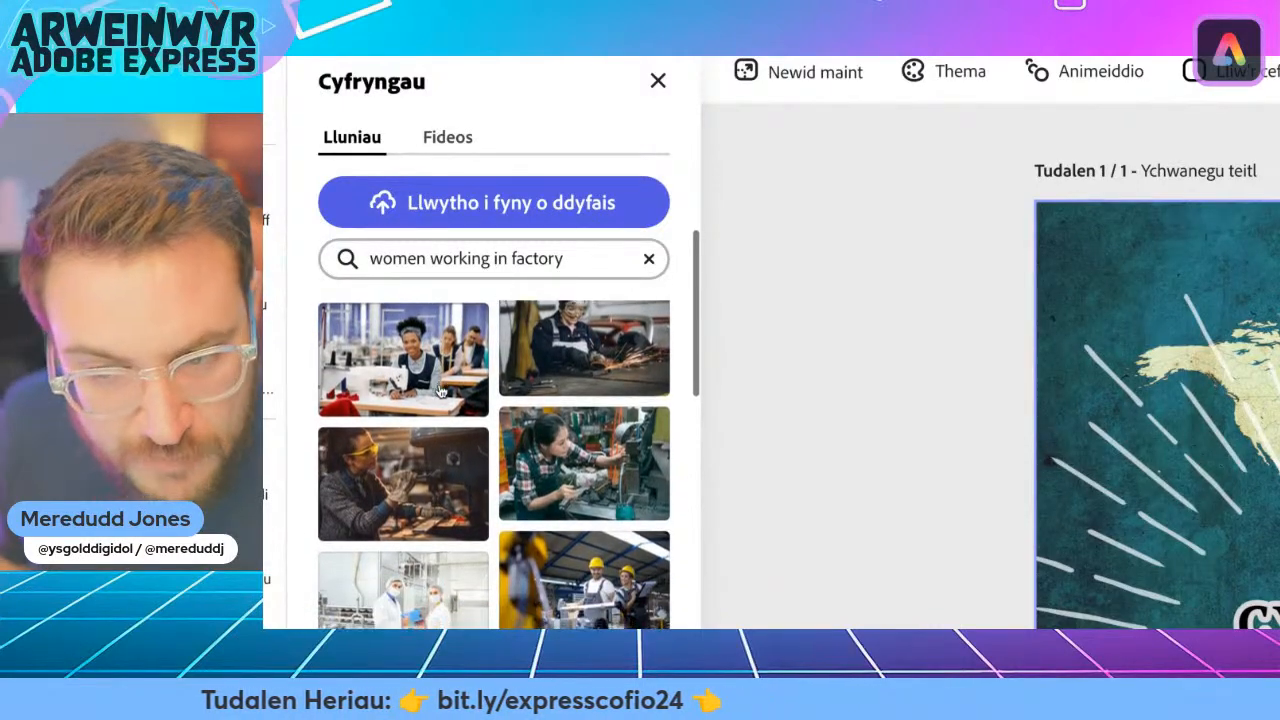
scroll(440, 390, down, 5)
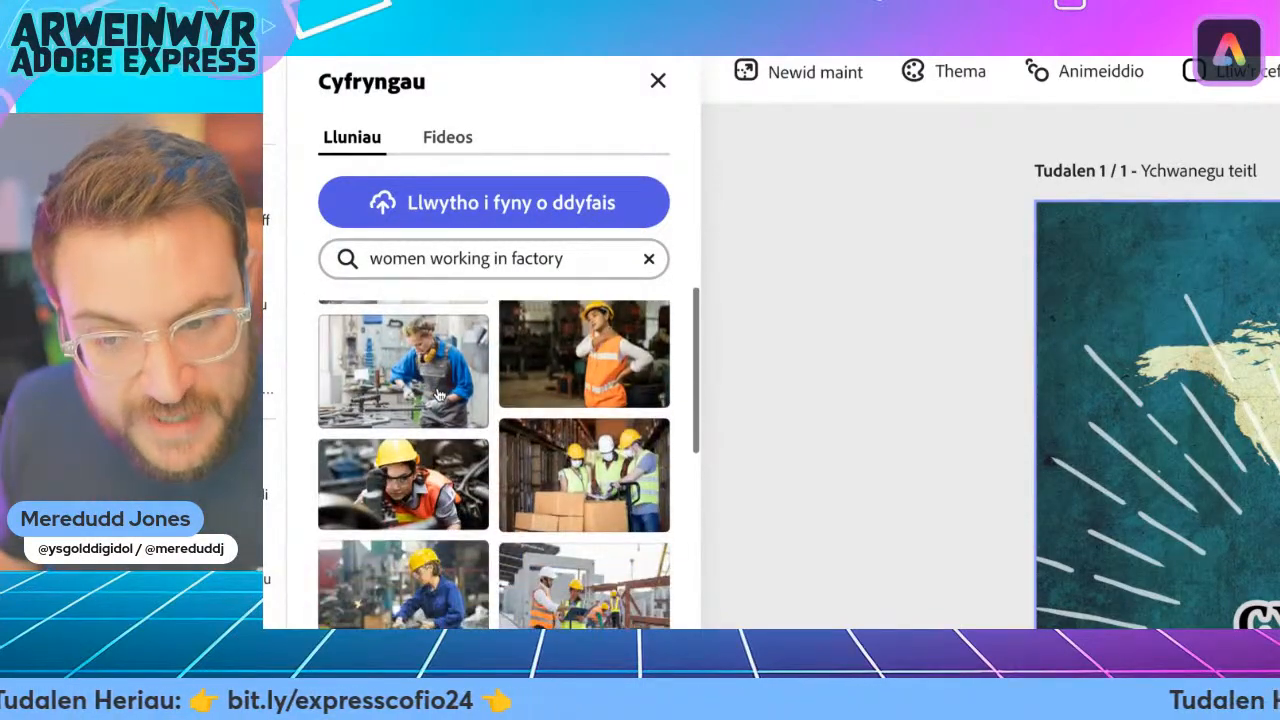
scroll(437, 394, down, 5)
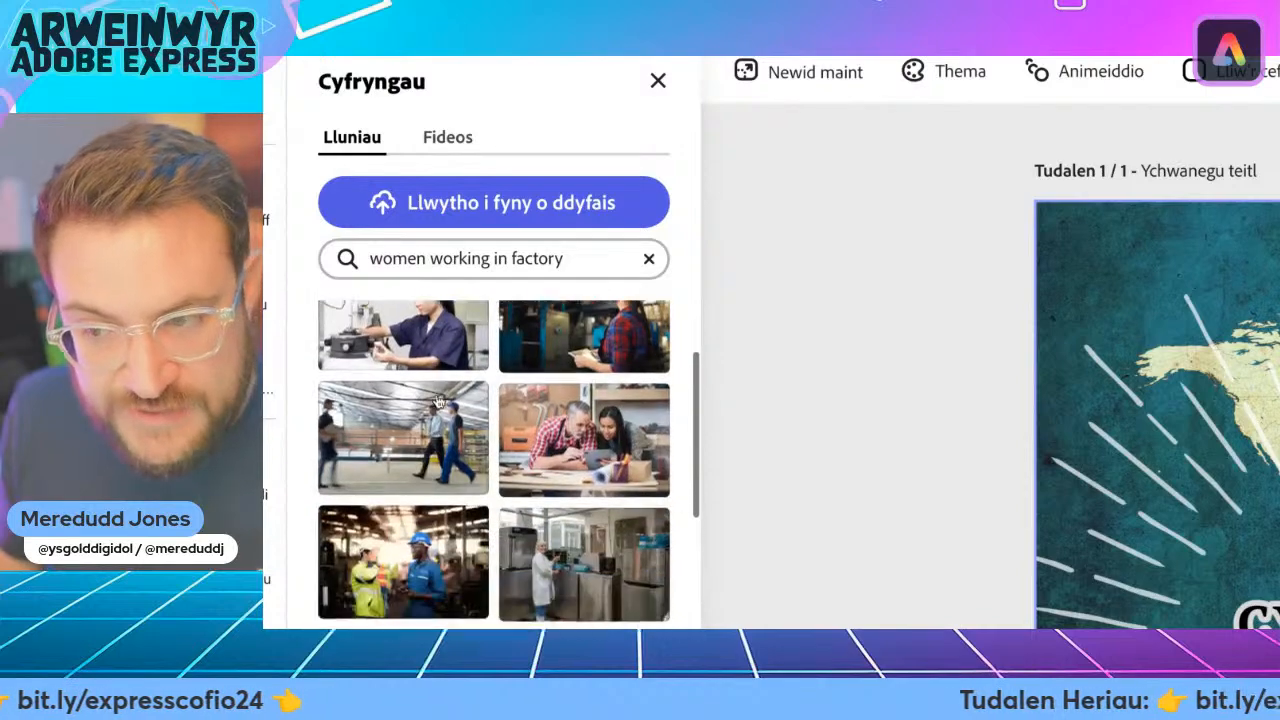
scroll(437, 400, down, 3)
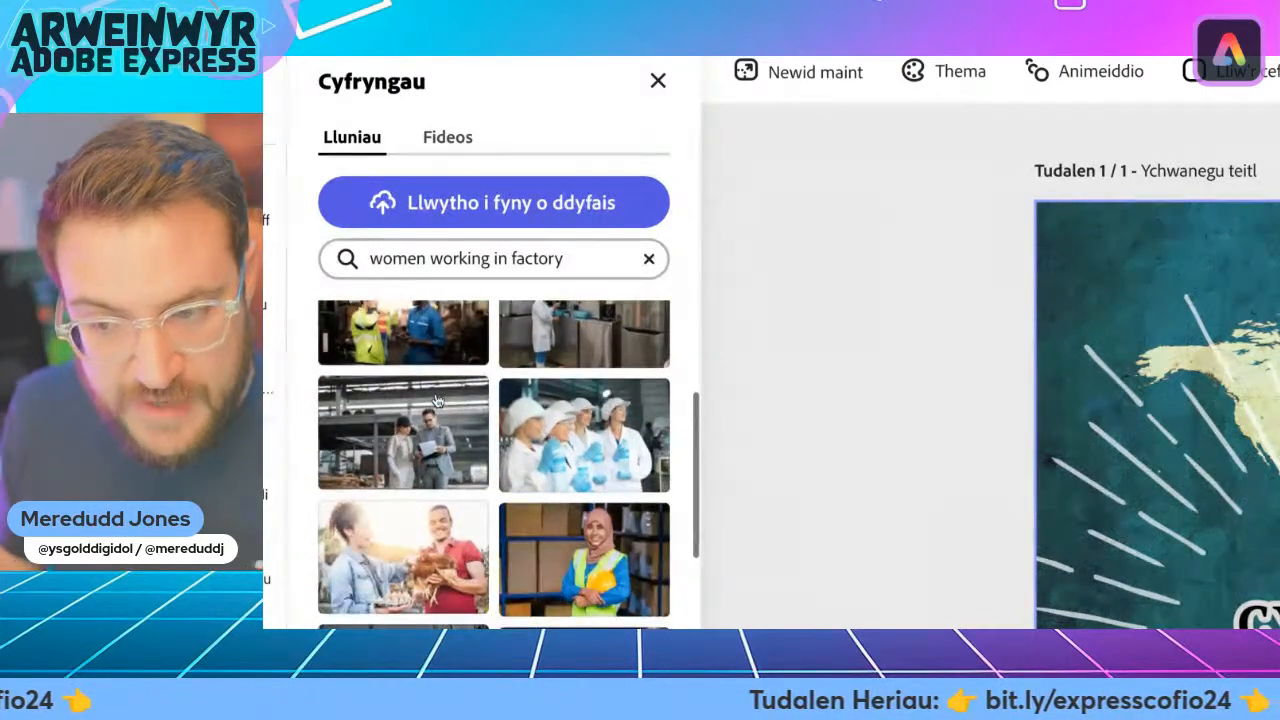
scroll(437, 400, down, 4)
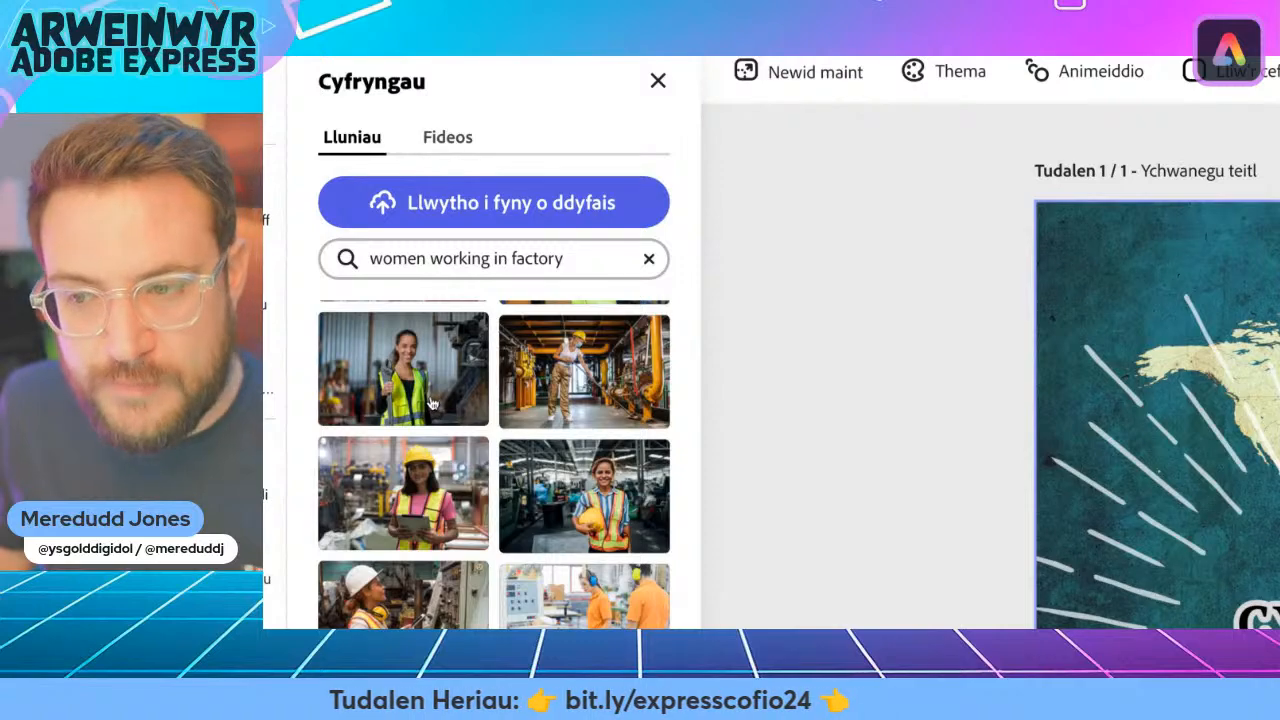
scroll(432, 400, down, 6)
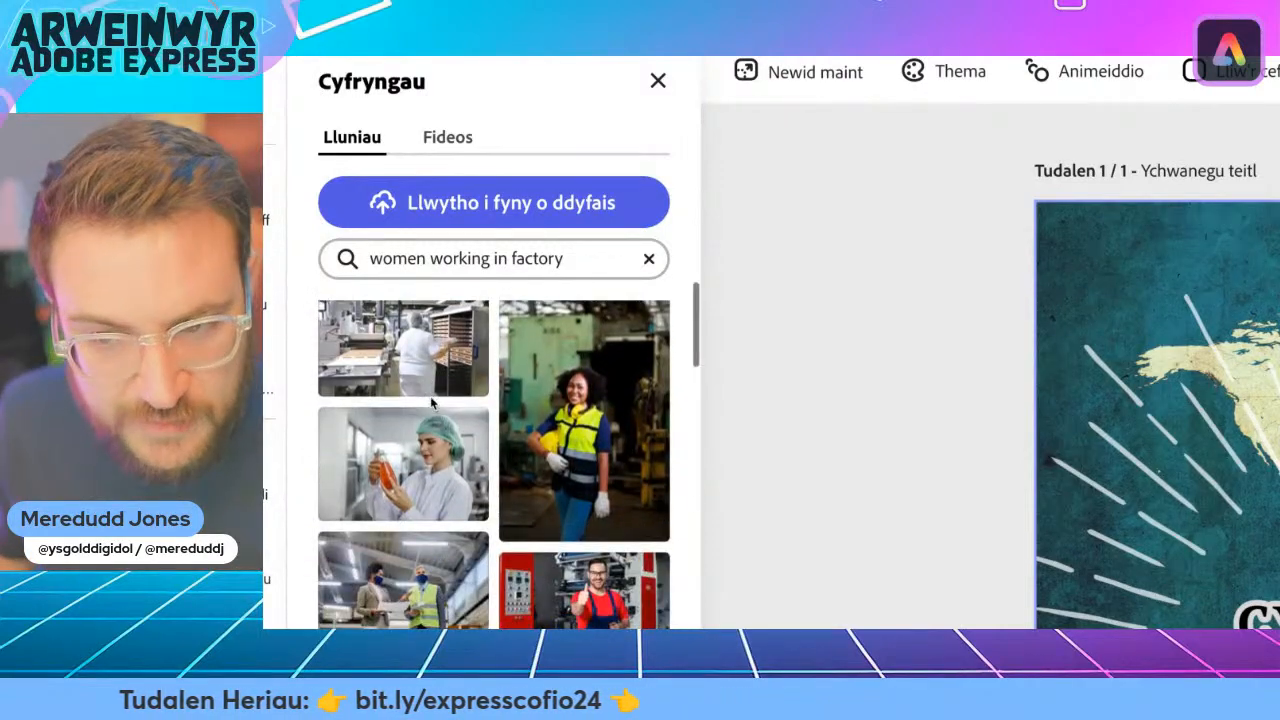
scroll(430, 400, down, 5)
scroll(432, 404, up, 2)
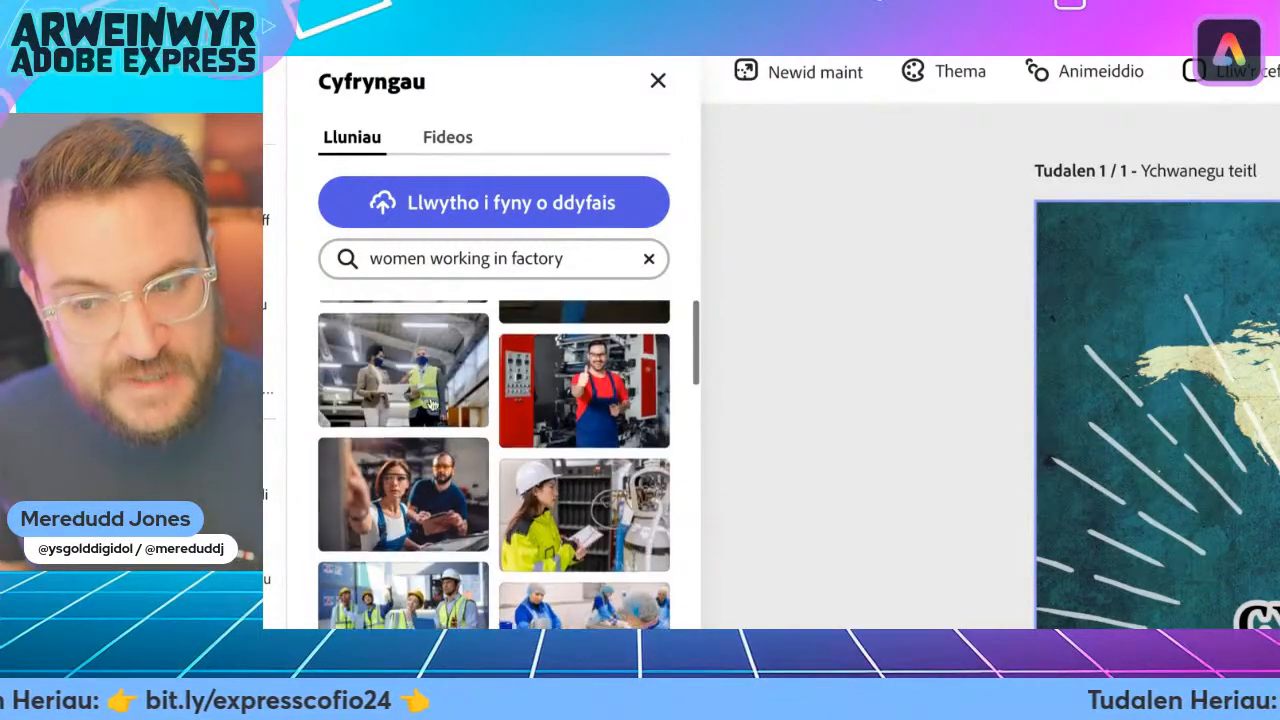
scroll(432, 404, down, 2)
scroll(432, 404, down, 5)
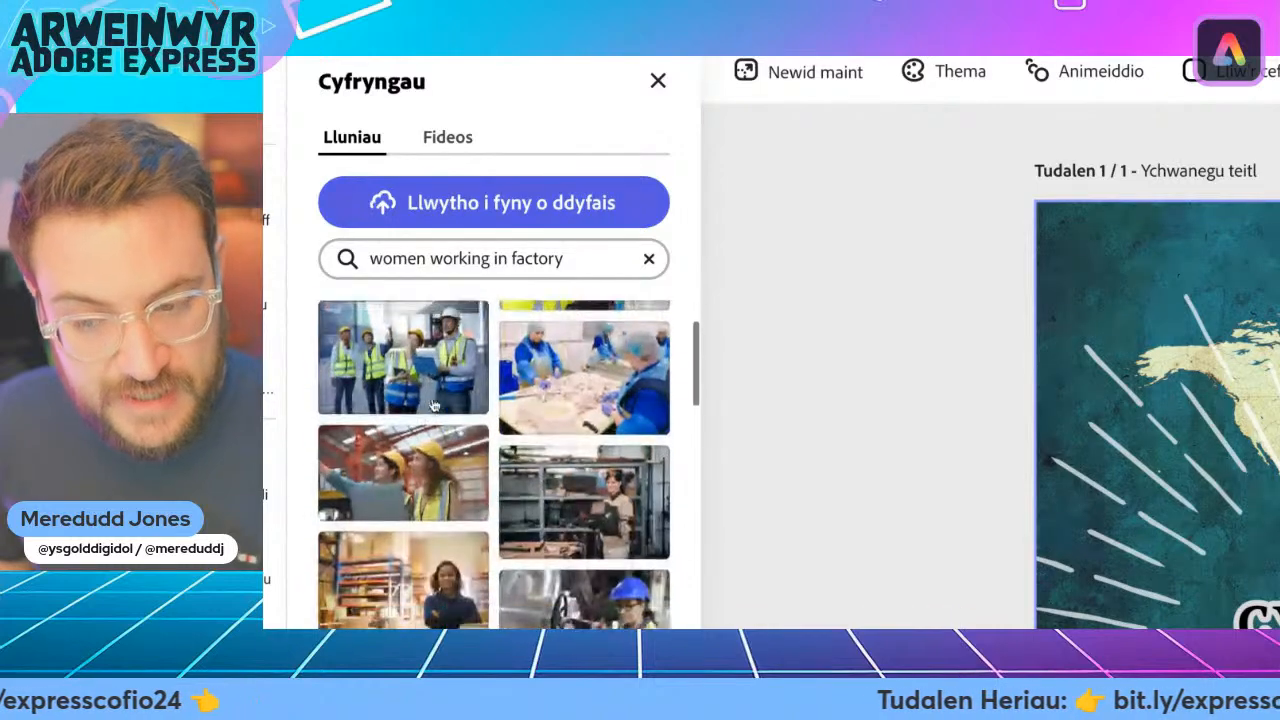
scroll(432, 404, down, 6)
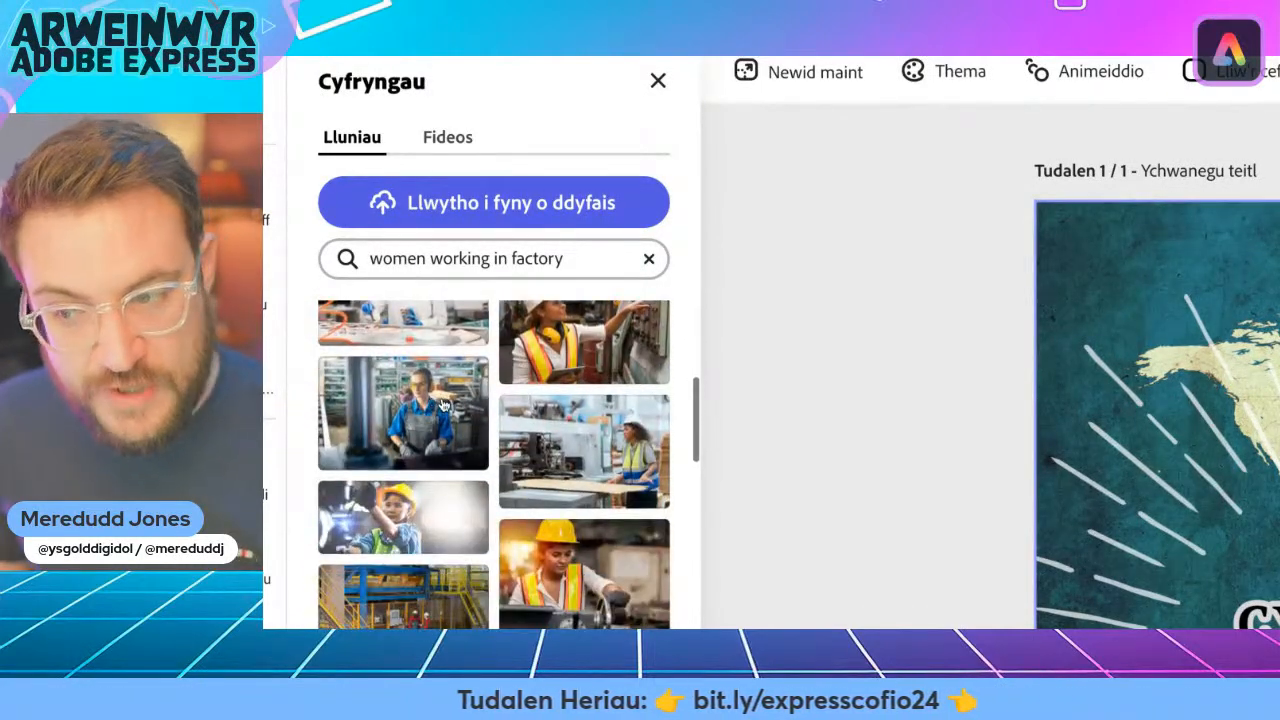
scroll(443, 404, down, 5)
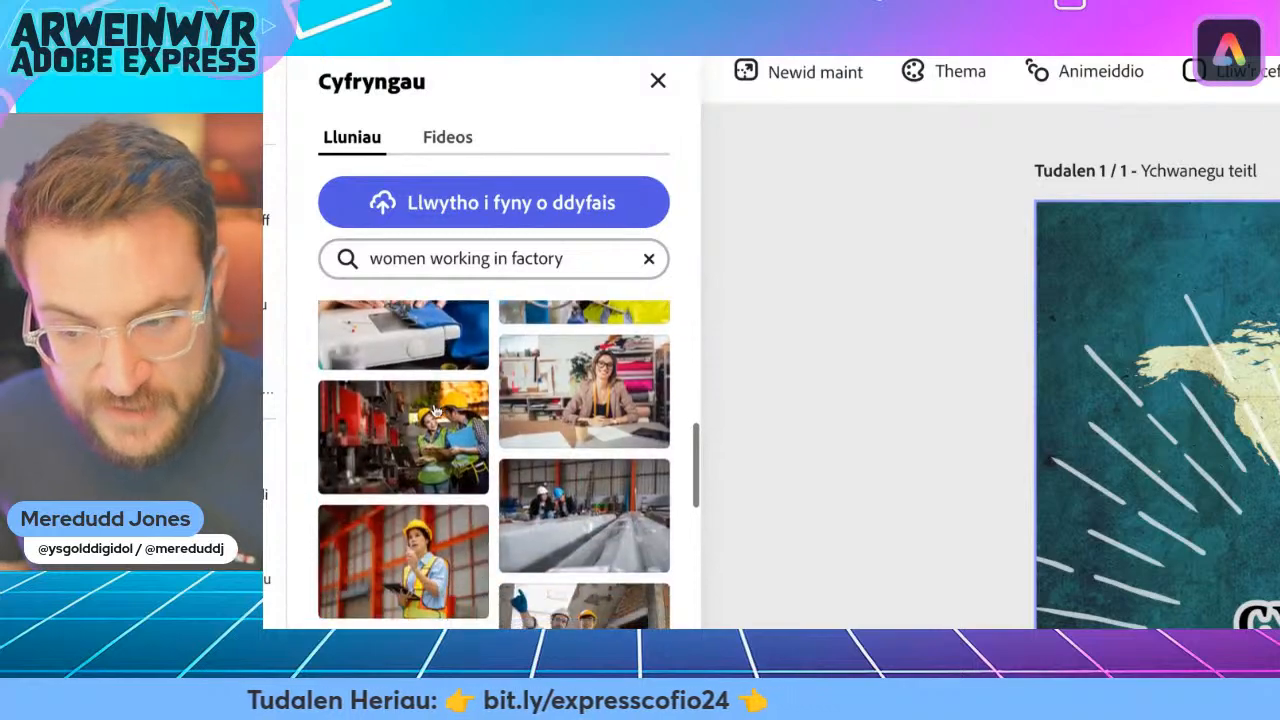
scroll(436, 410, down, 6)
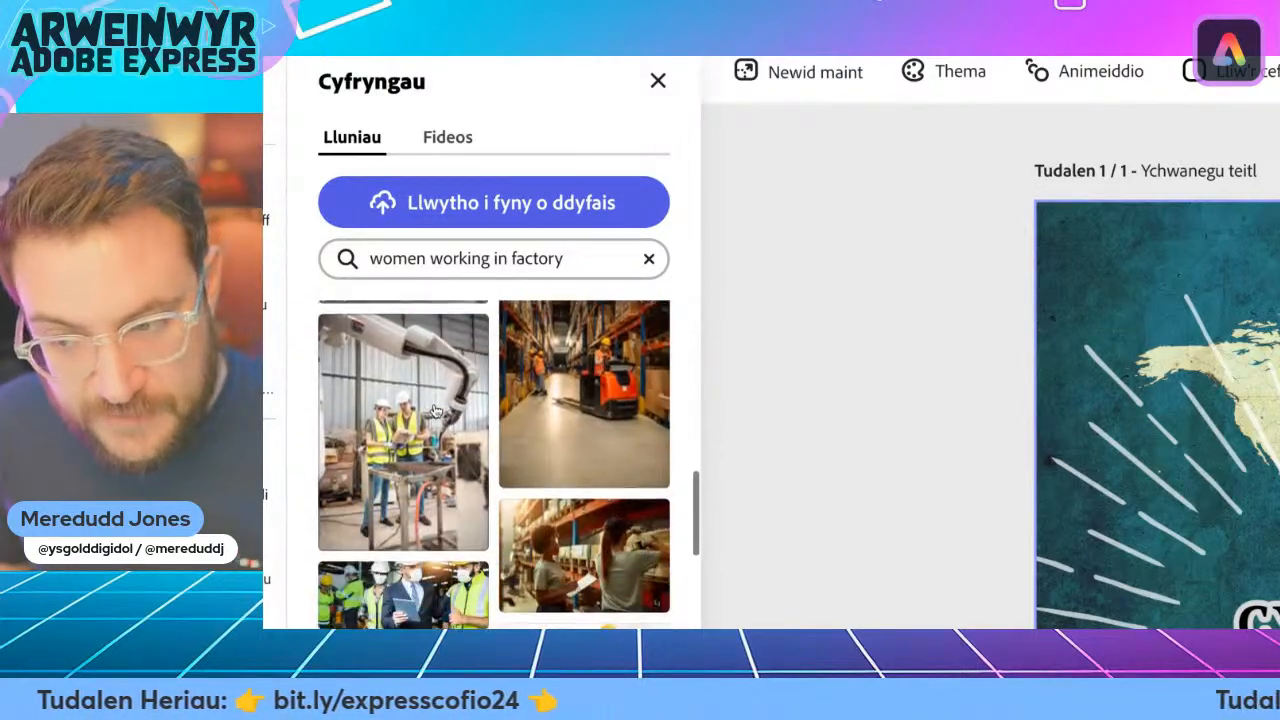
scroll(436, 410, down, 5)
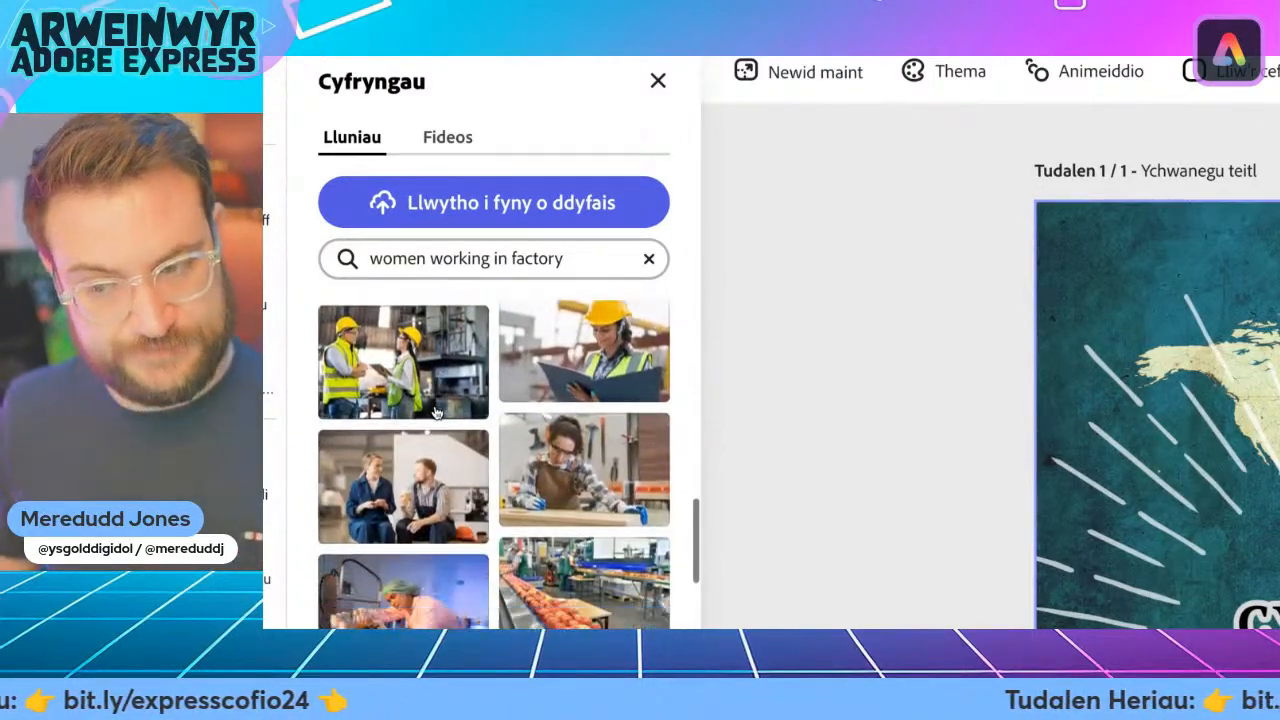
scroll(436, 410, down, 4)
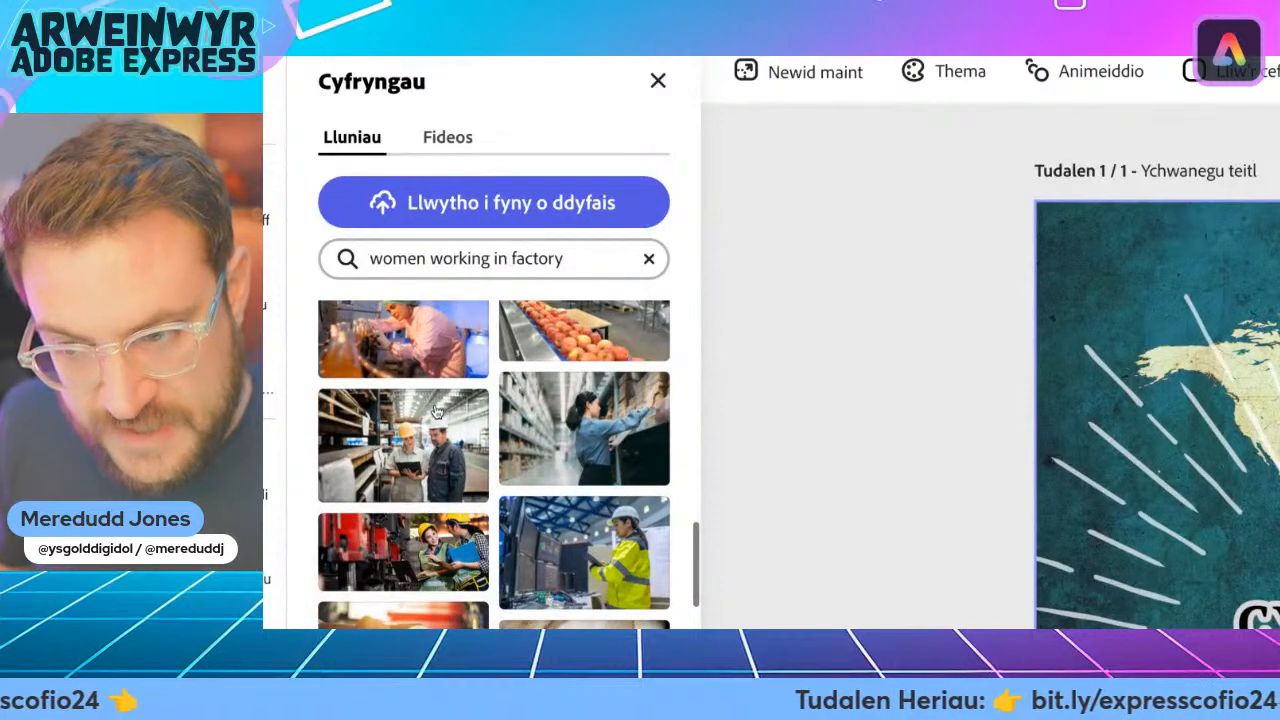
scroll(436, 410, down, 3)
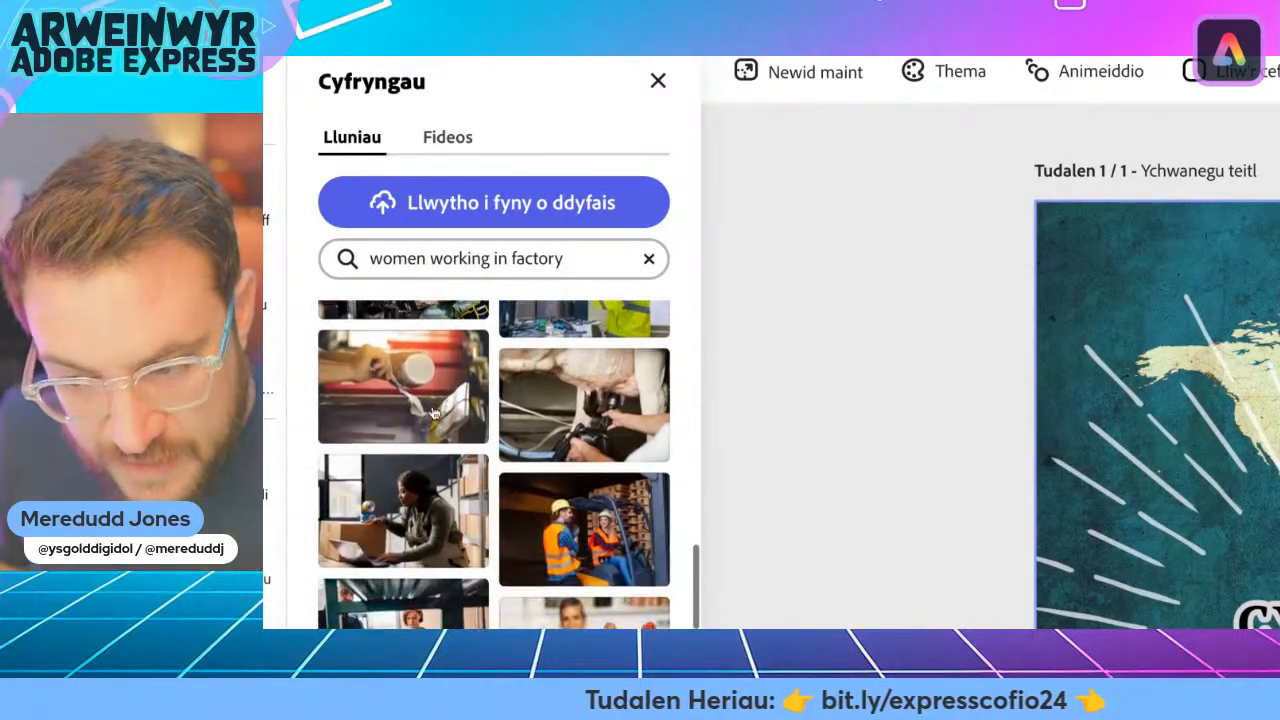
scroll(433, 413, down, 2)
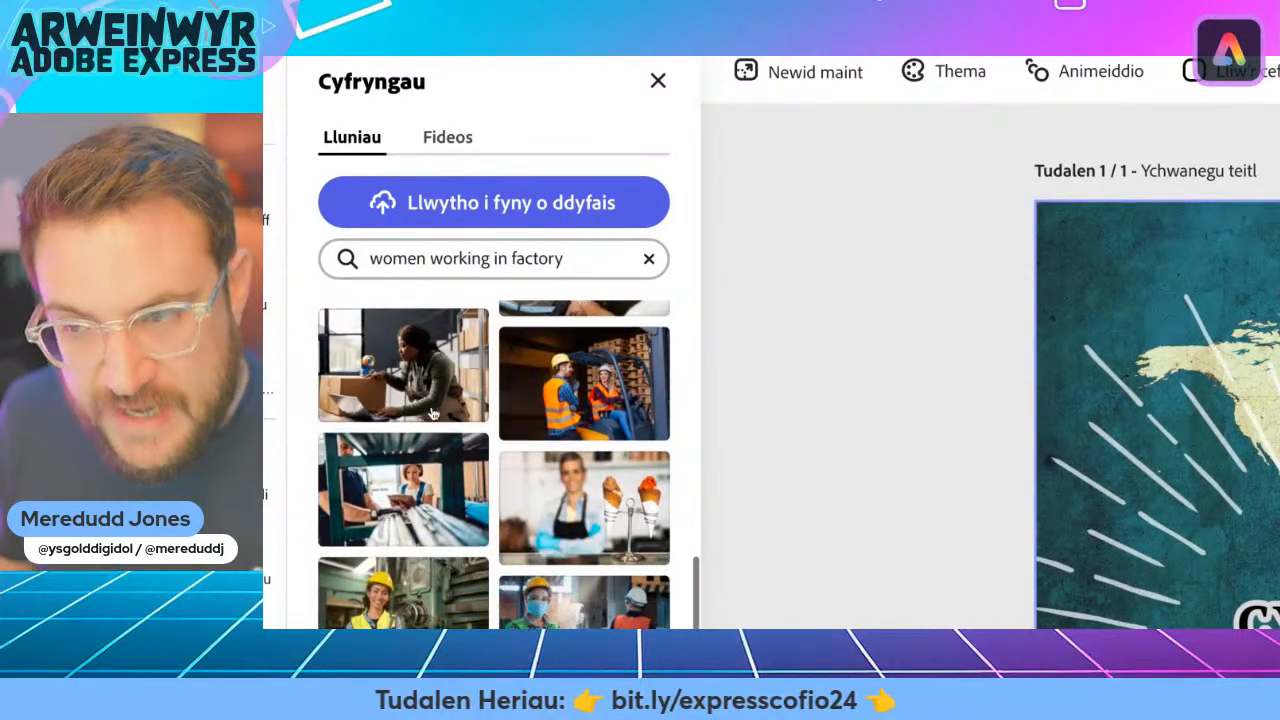
scroll(440, 415, down, 1)
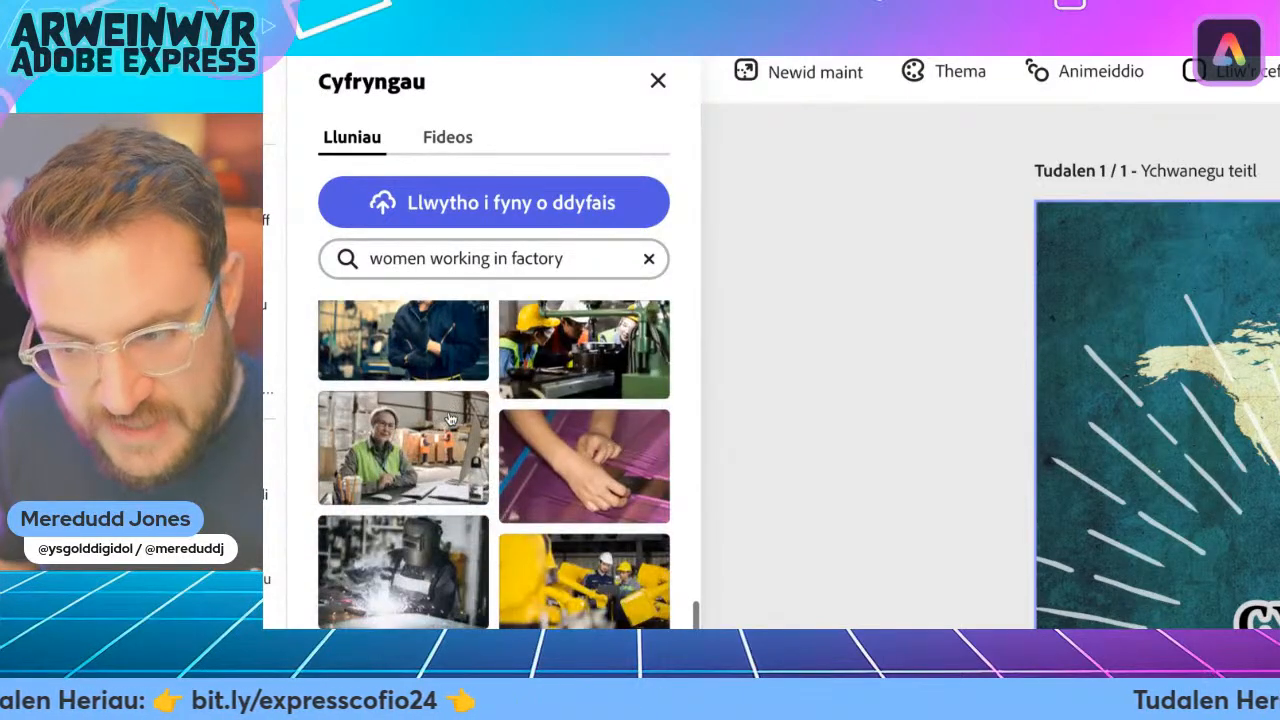
scroll(450, 418, down, 1)
scroll(450, 418, down, 4)
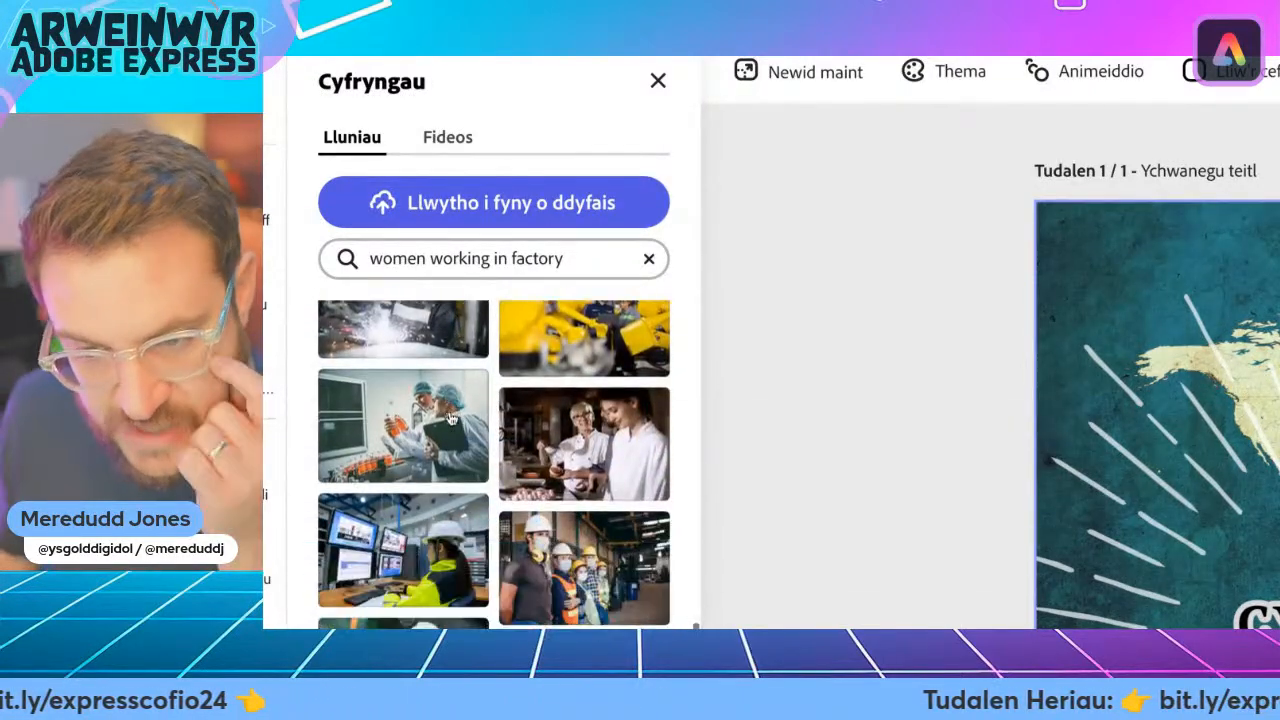
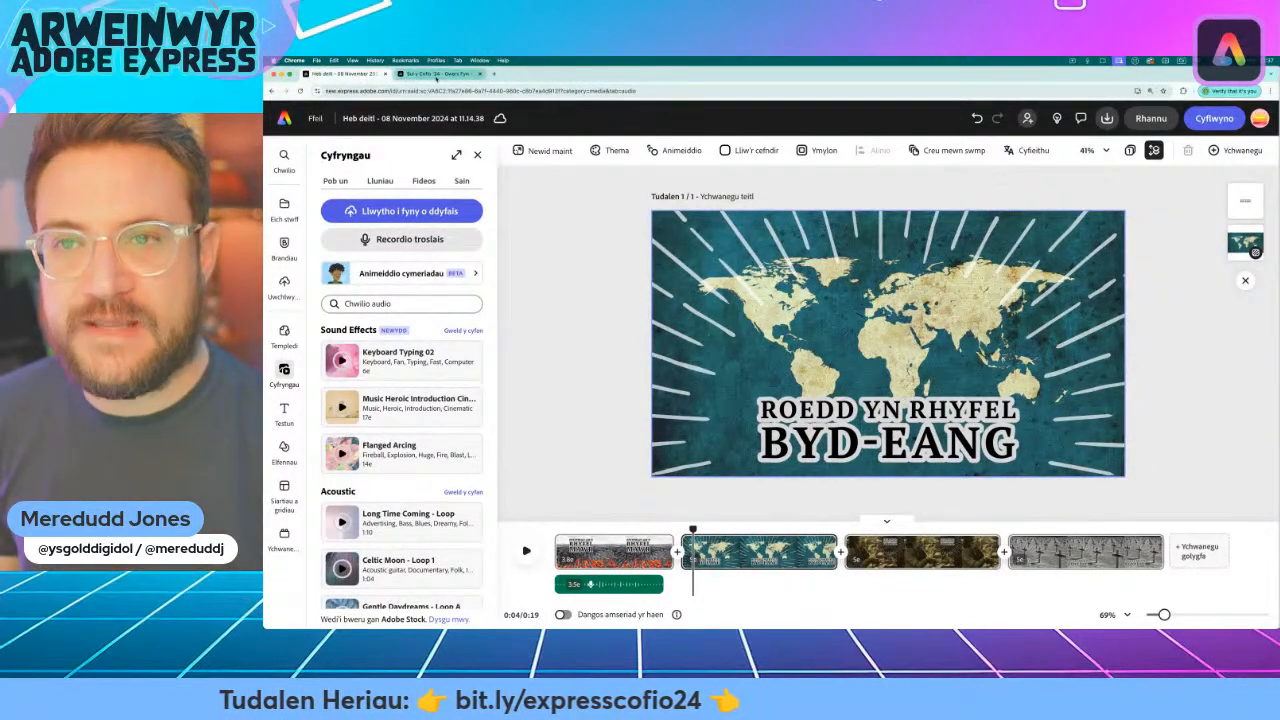
Copy the paragraph under "ROEDD YN RYFEL BYD-EANG." from the challenge page and add it as a new text box on the world map scene
click(437, 75)
scroll(1024, 400, up, 3)
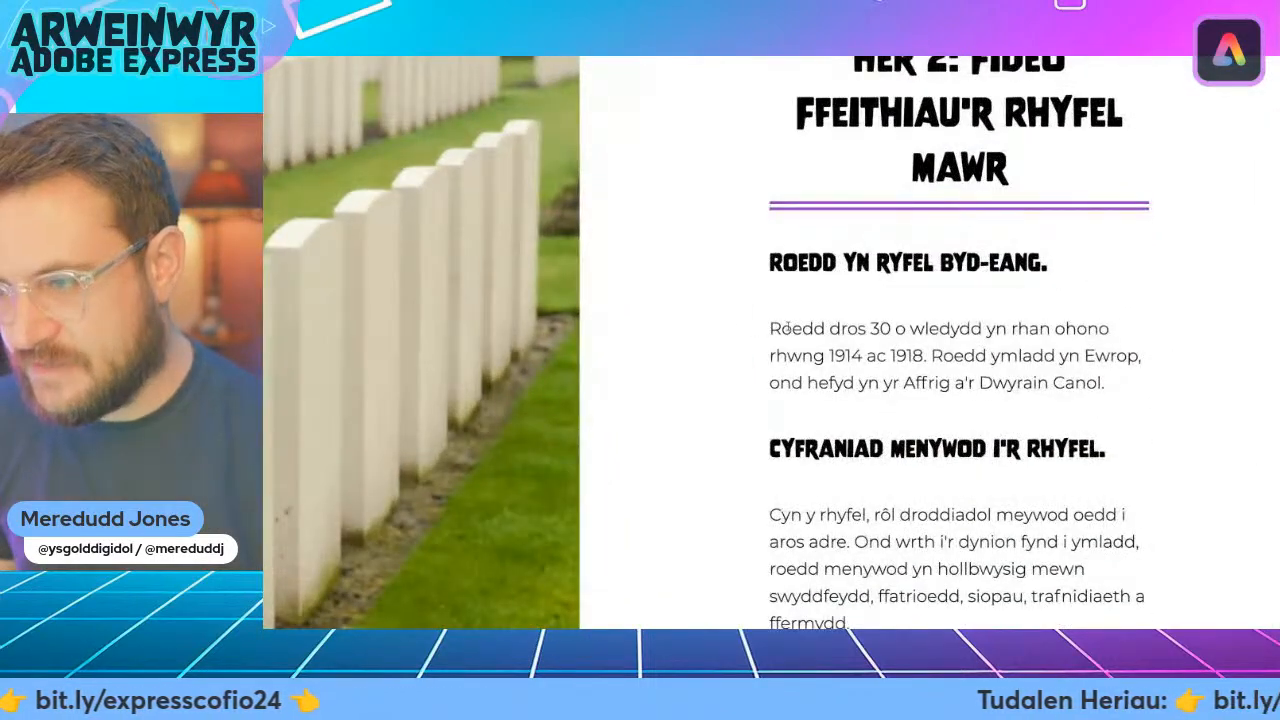
drag(769, 328, 1110, 389)
key(super+c)
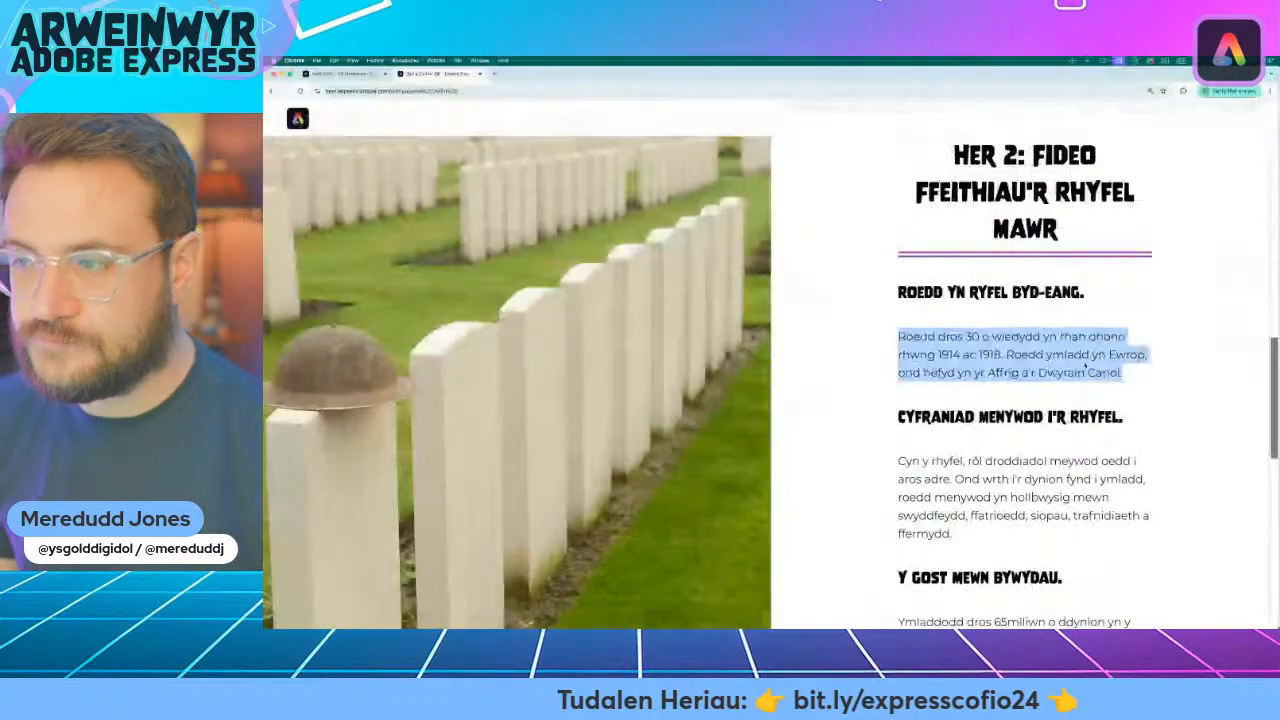
click(330, 75)
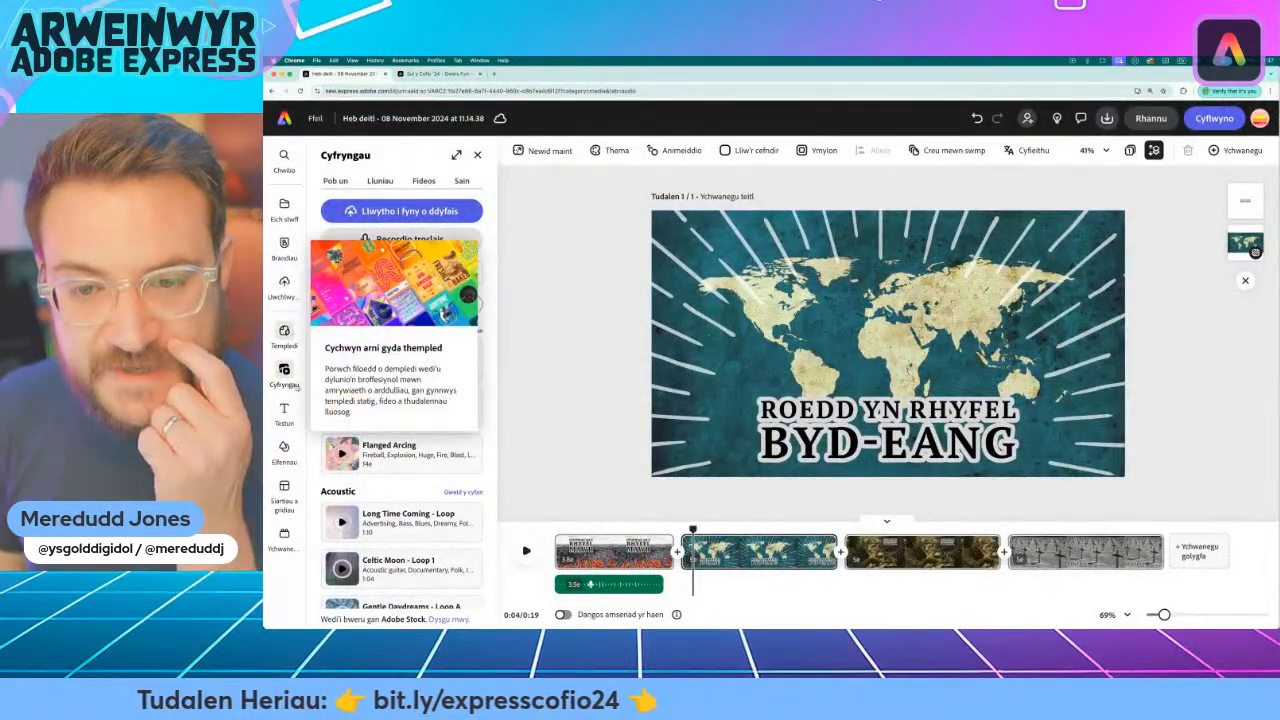
click(284, 410)
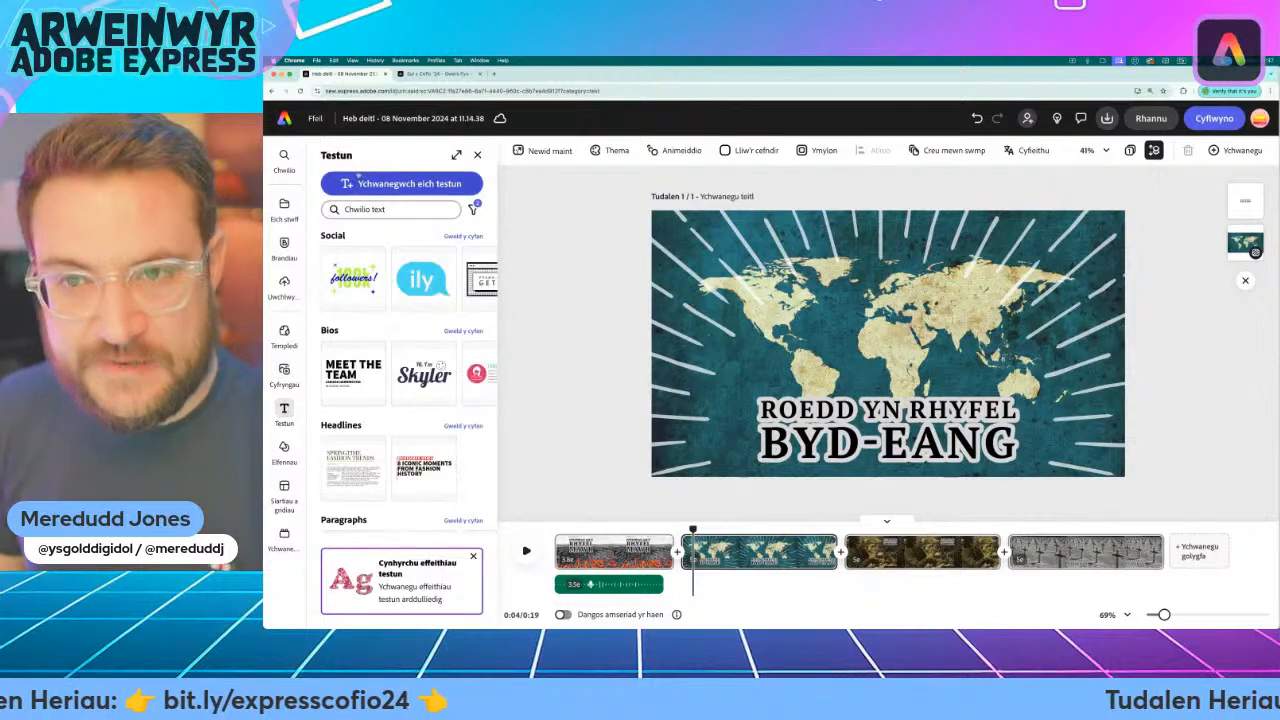
click(400, 178)
key(super+v)
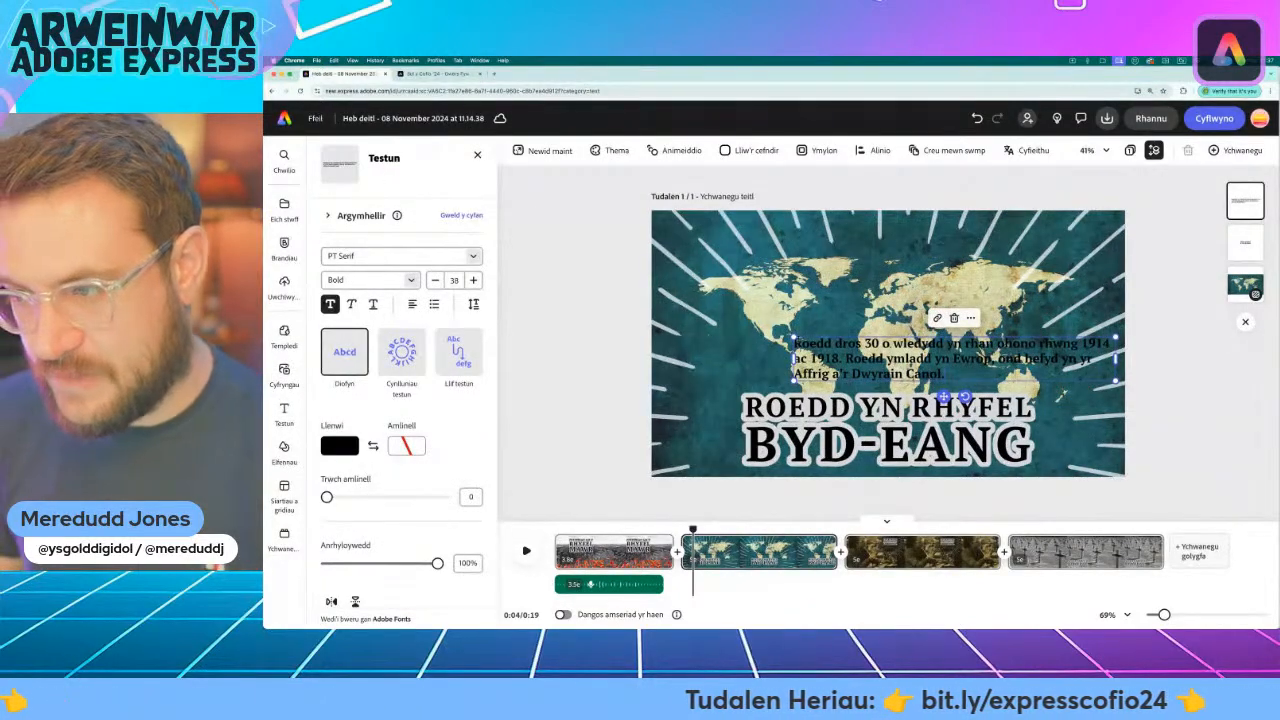
Widen and enlarge the new paragraph to font size 76 so it spans the map over four lines
drag(794, 337, 694, 324)
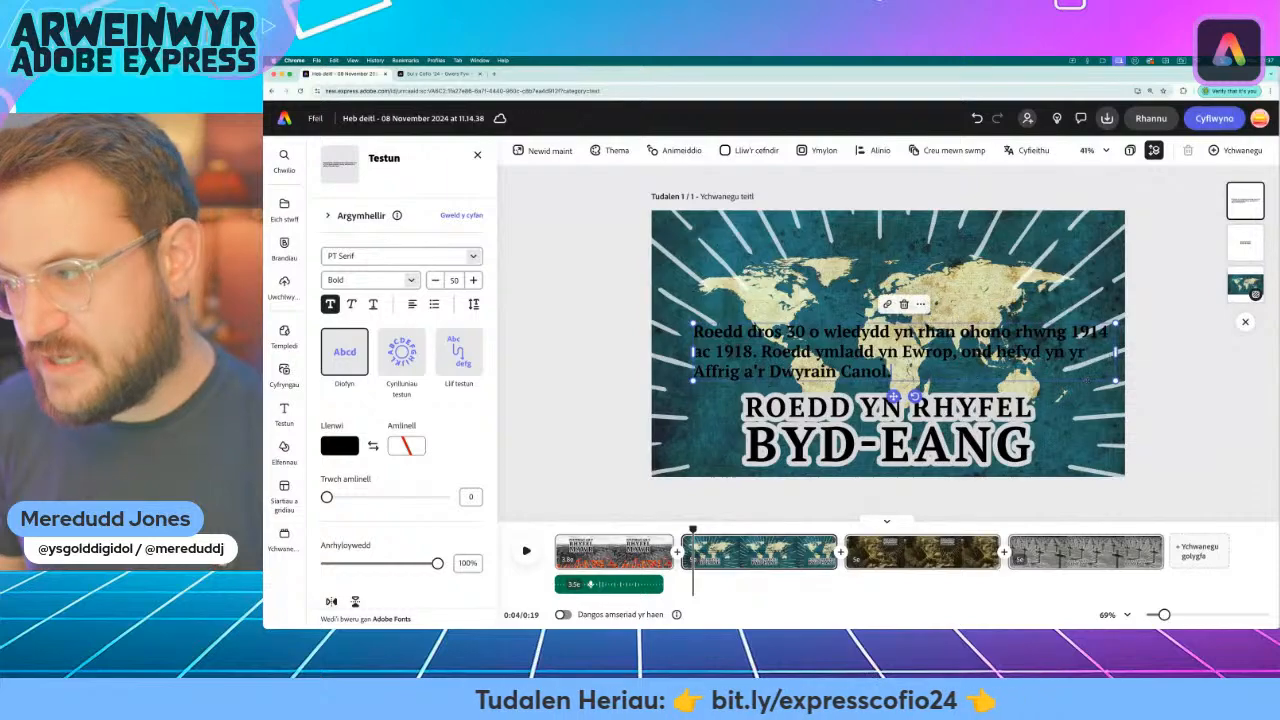
drag(1115, 352, 1117, 284)
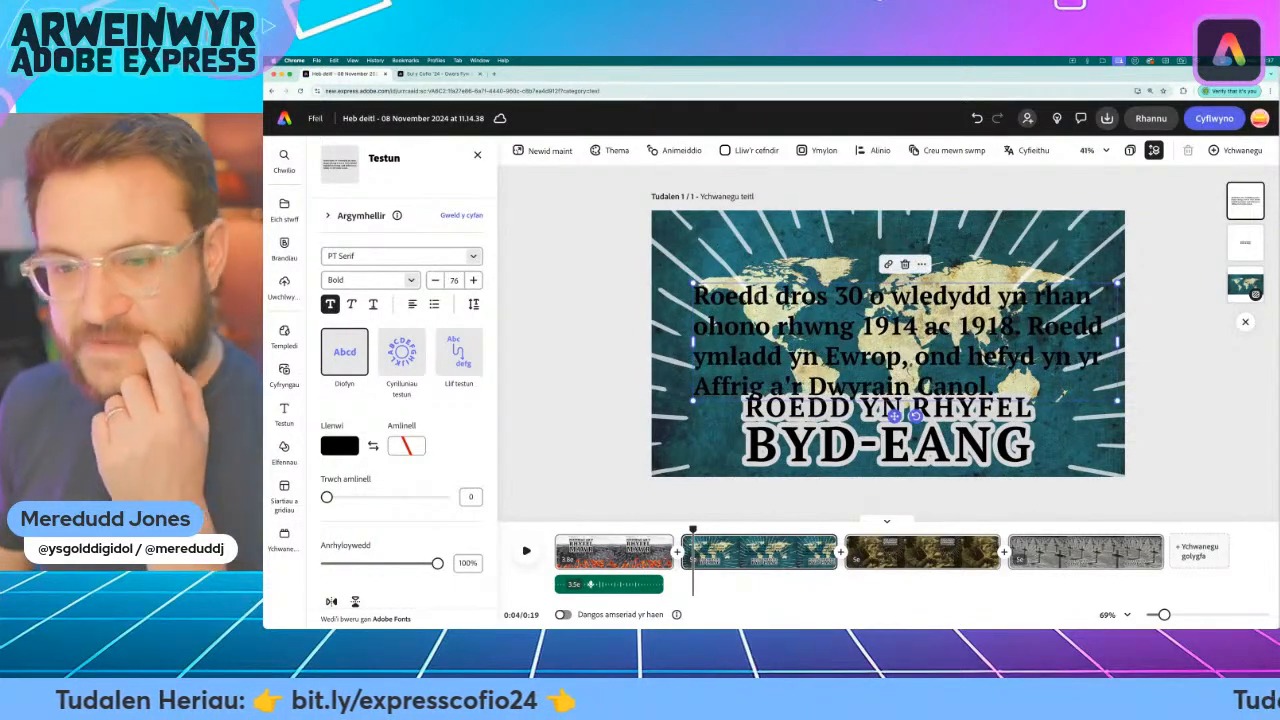
scroll(369, 478, down, 3)
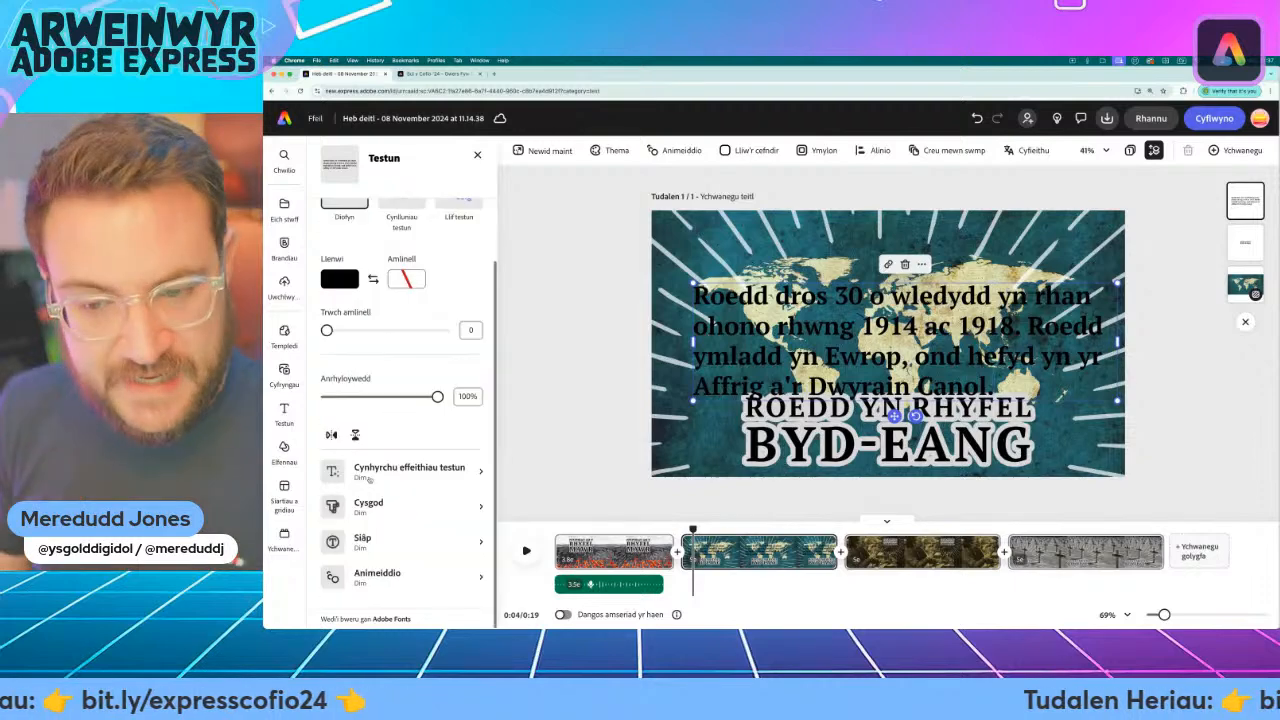
Give the paragraph on the world map scene a yellow text-background shape and move it up clear of the heading
click(374, 543)
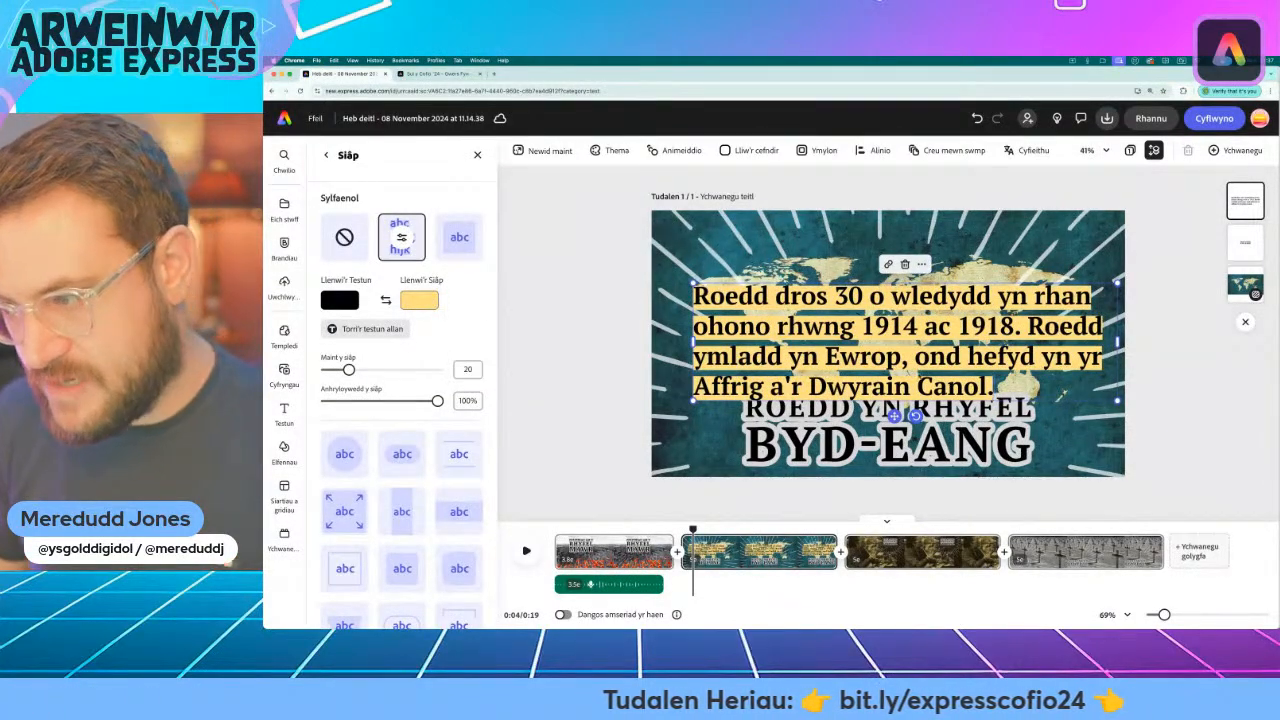
drag(893, 413, 888, 384)
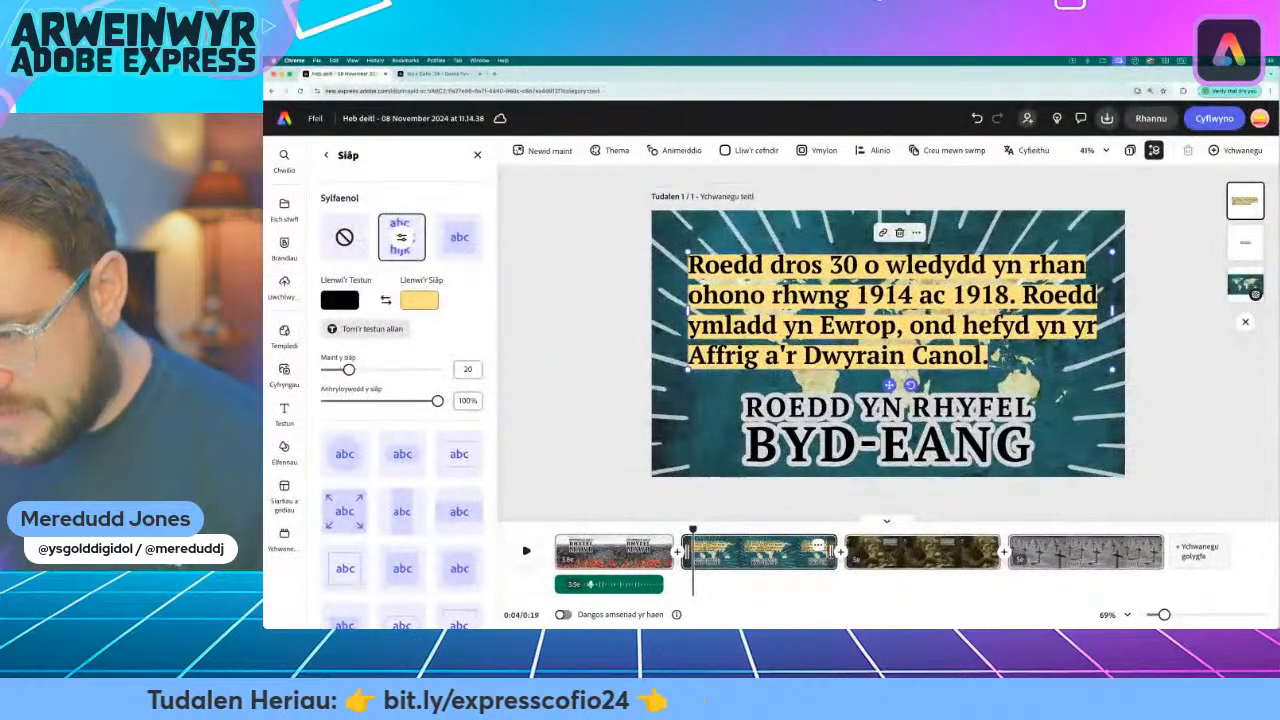
Lengthen the world map scene to about 17 seconds and return the playhead to the scene's start
drag(829, 551, 1210, 552)
scroll(916, 573, left, 3)
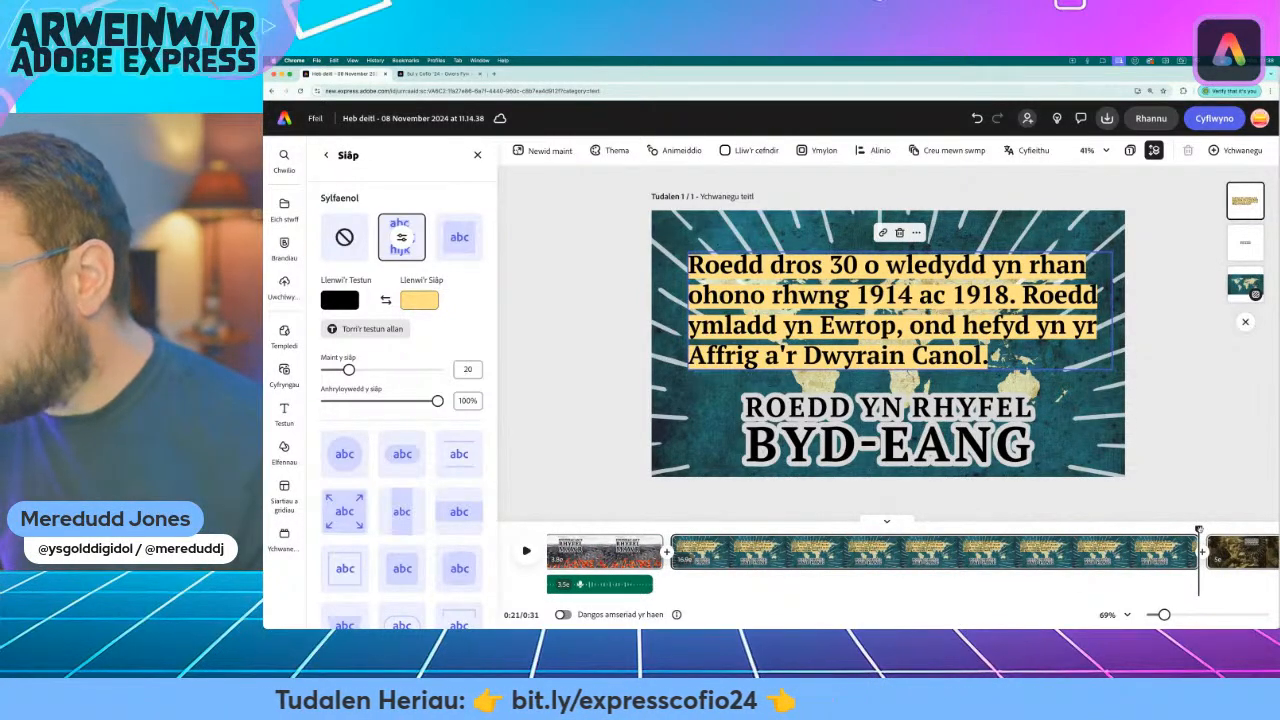
drag(1199, 530, 661, 495)
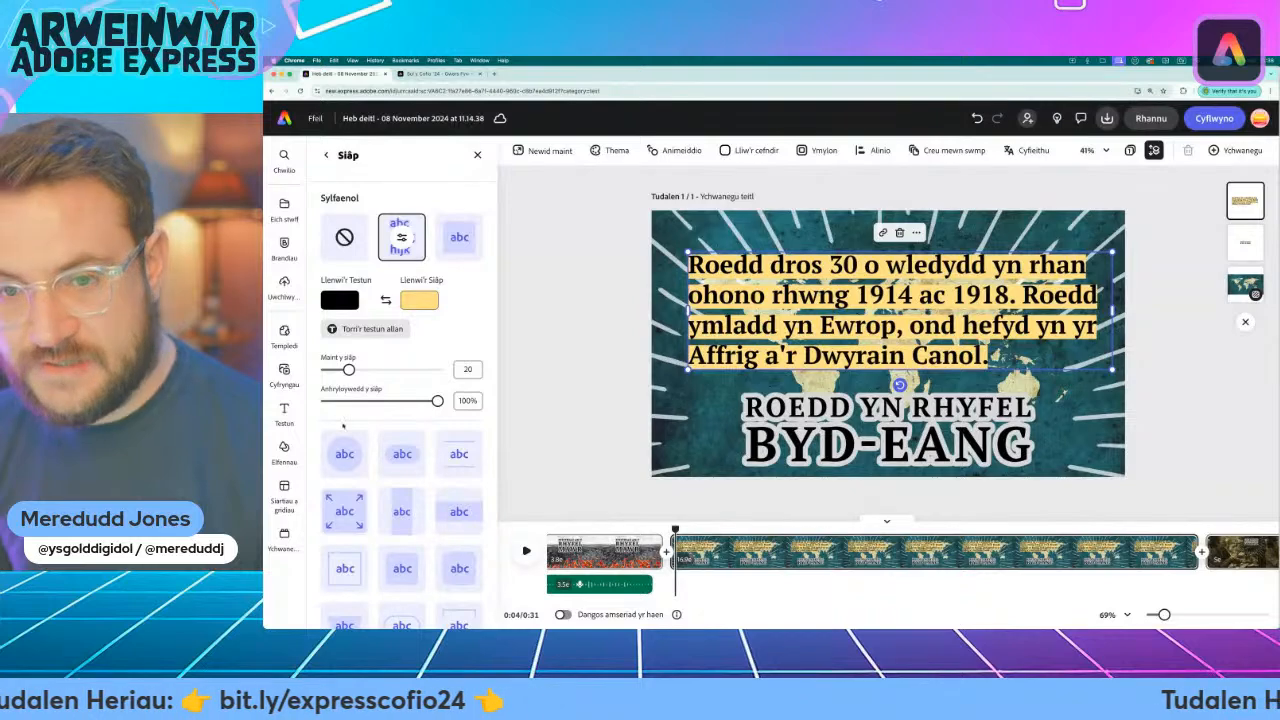
Record a voiceover of the paragraph over the world map scene using the USB audio CODEC microphone
click(284, 372)
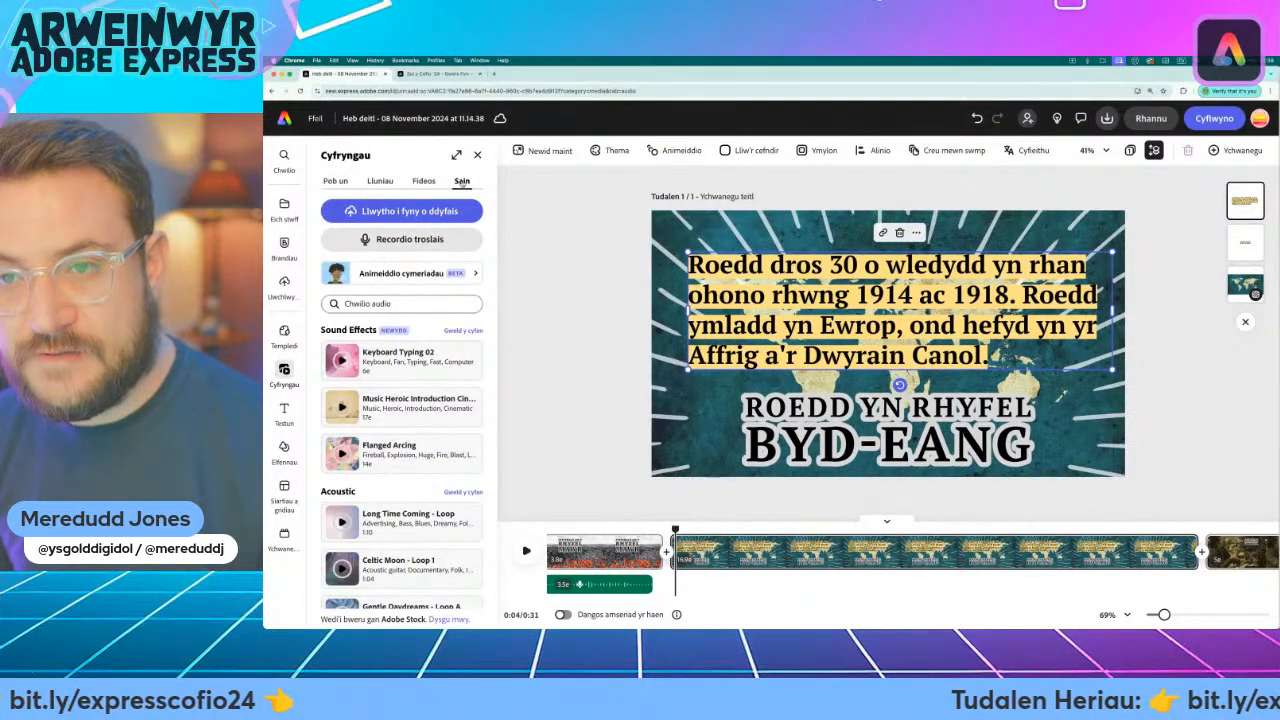
click(405, 239)
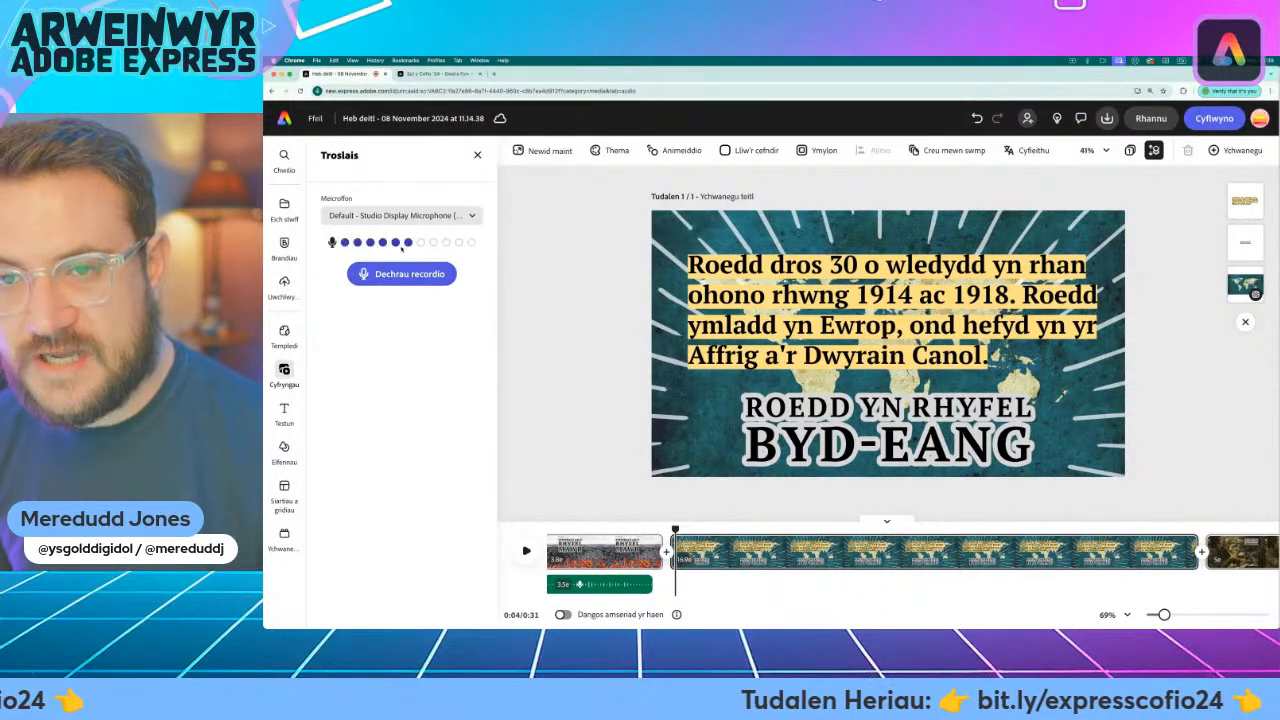
click(398, 216)
click(390, 296)
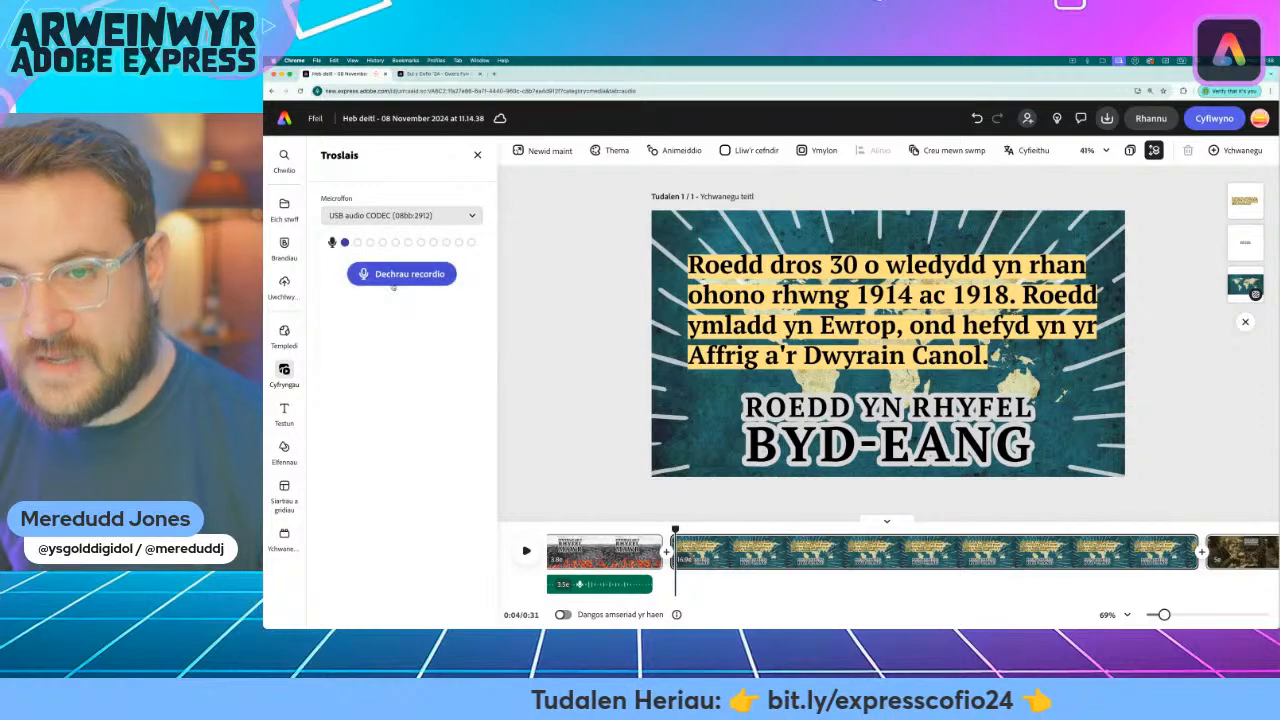
click(385, 276)
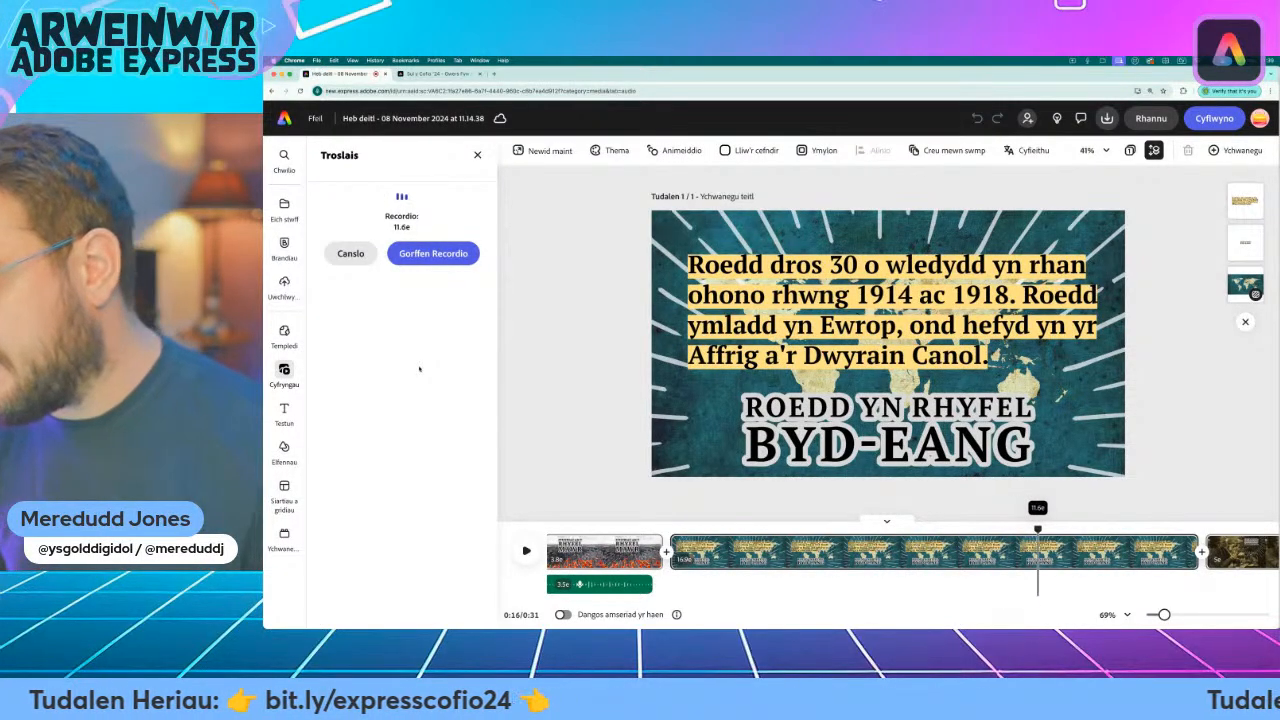
click(433, 254)
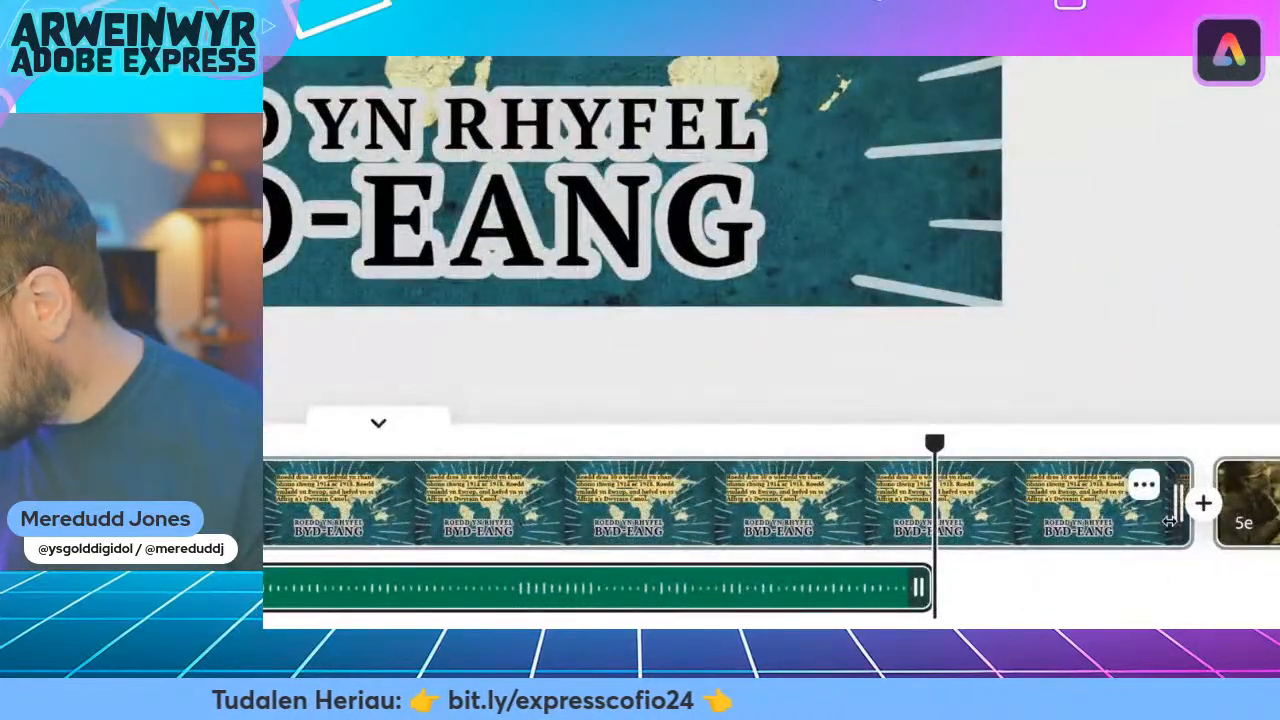
Trim the world map scene to just past the end of its voiceover and delete the paragraph from it
drag(1170, 520, 937, 540)
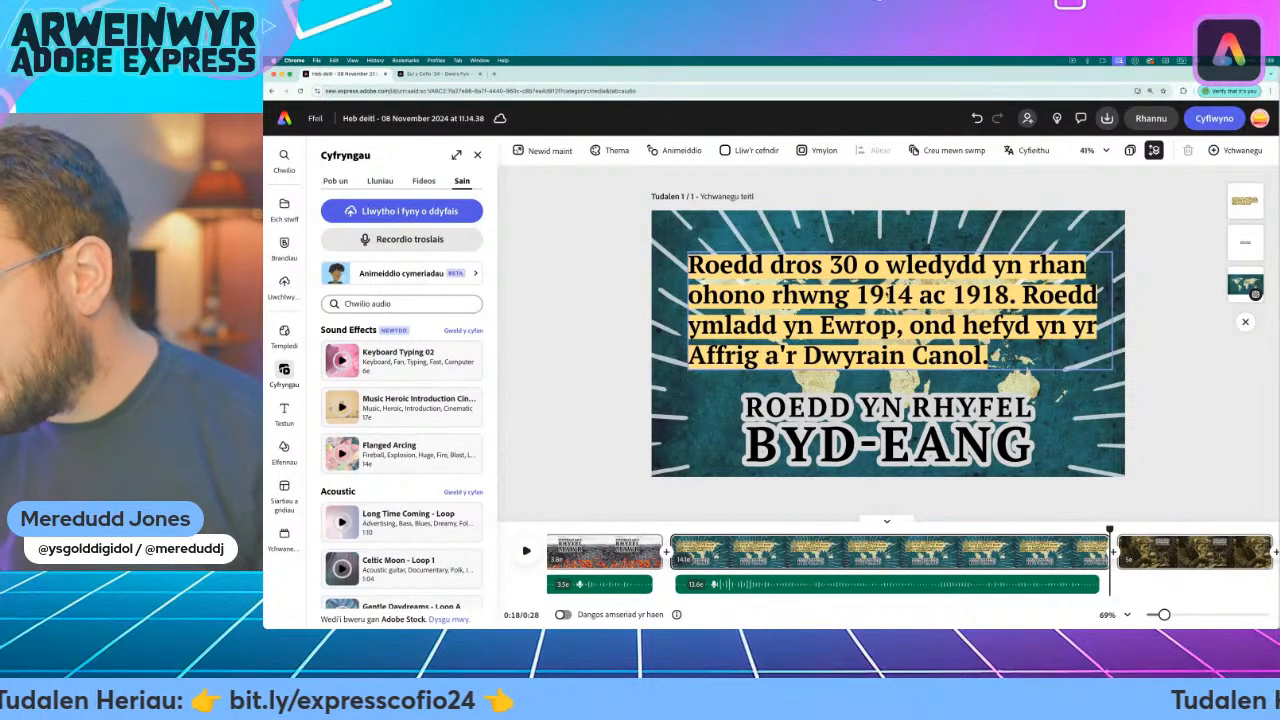
click(889, 294)
key(Delete)
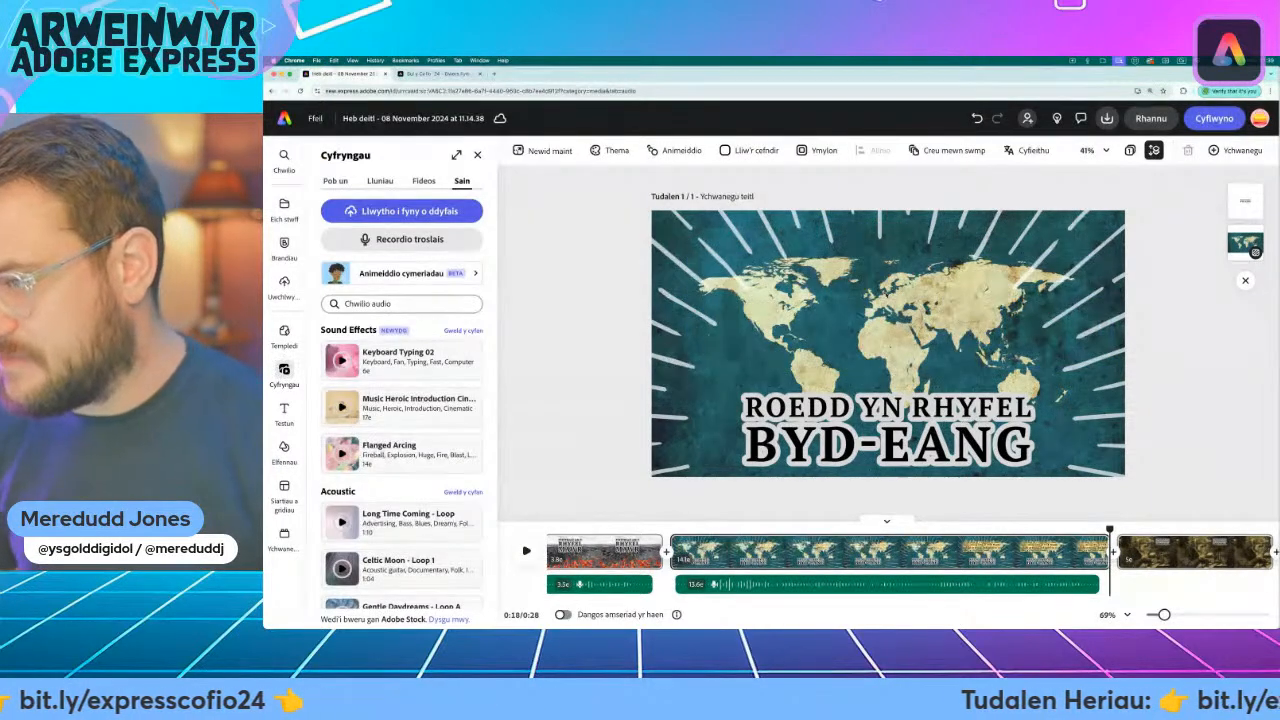
Copy the paragraph under "CYFRANIAD MENYWOD I'R RHYFEL." from the challenge page and add it as a new text box on the women's contribution scene
scroll(869, 550, right, 3)
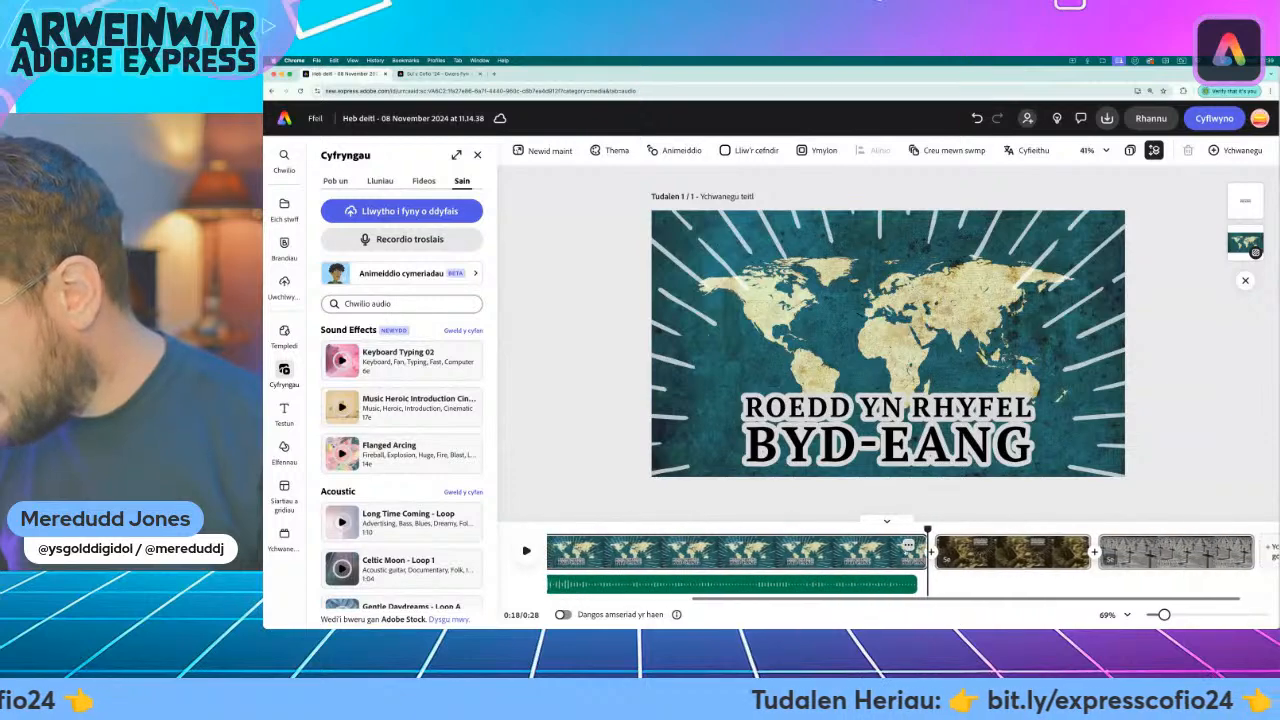
drag(877, 530, 892, 530)
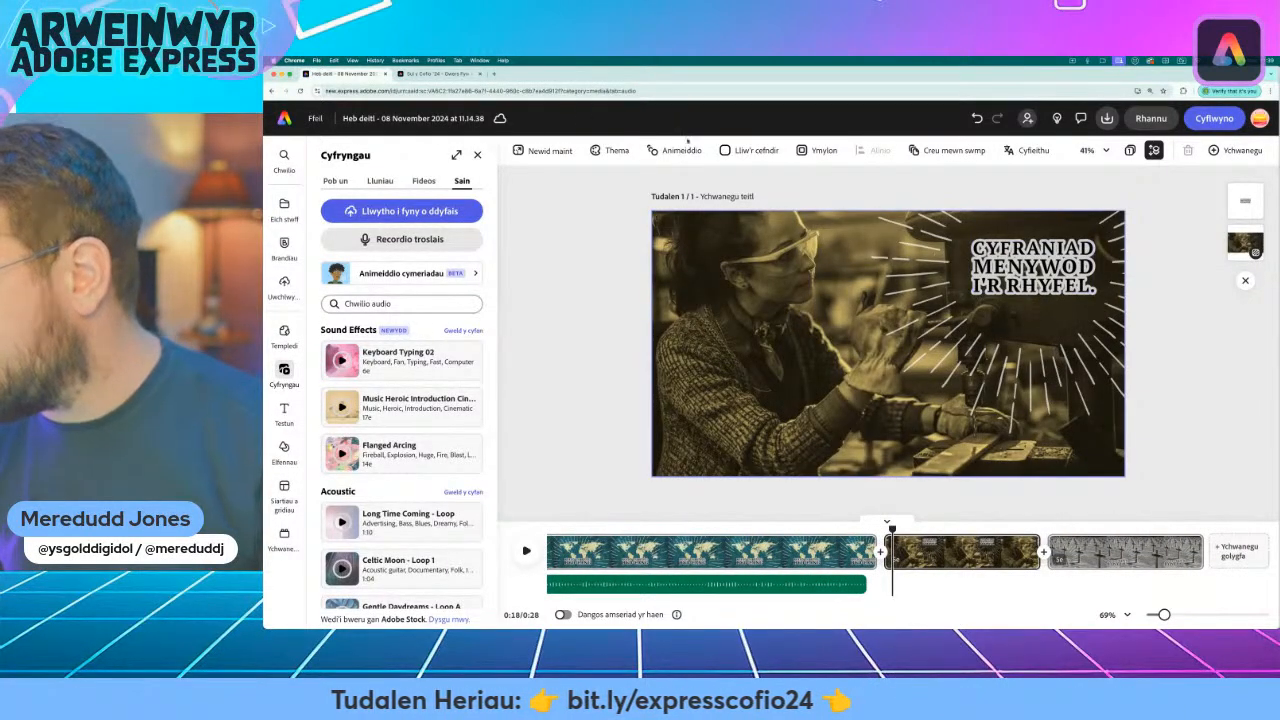
click(440, 74)
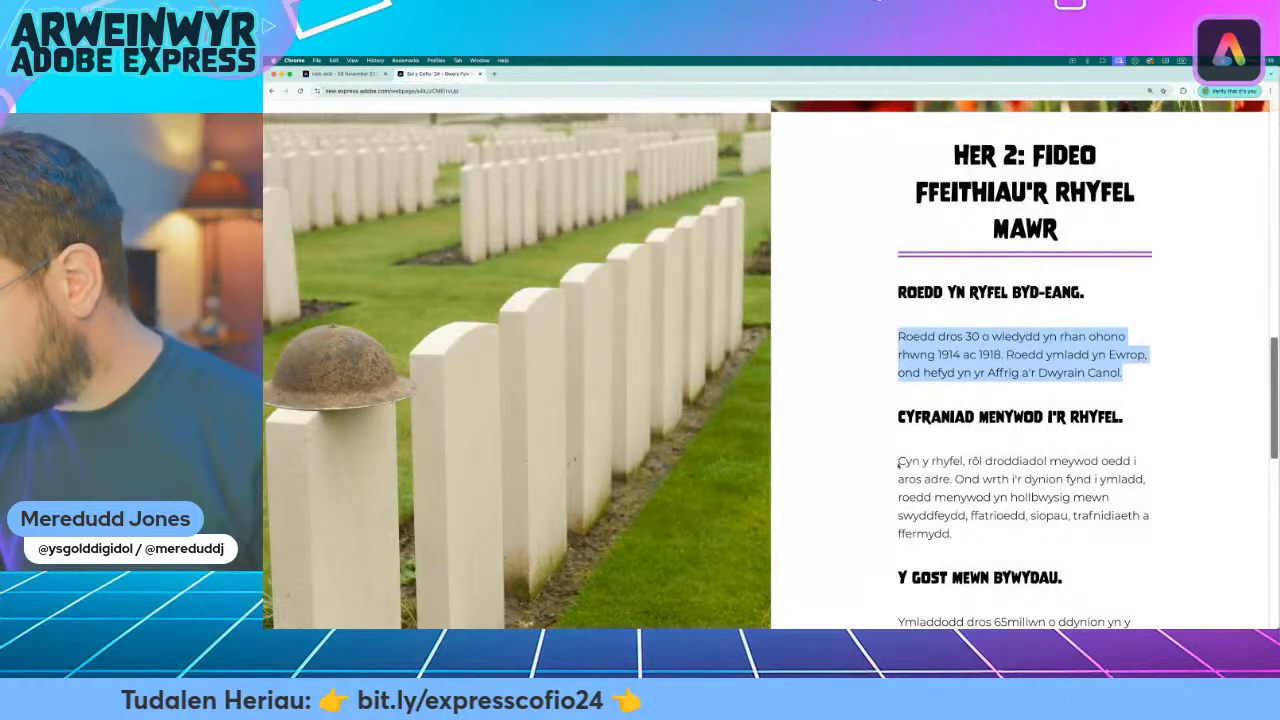
drag(898, 461, 957, 535)
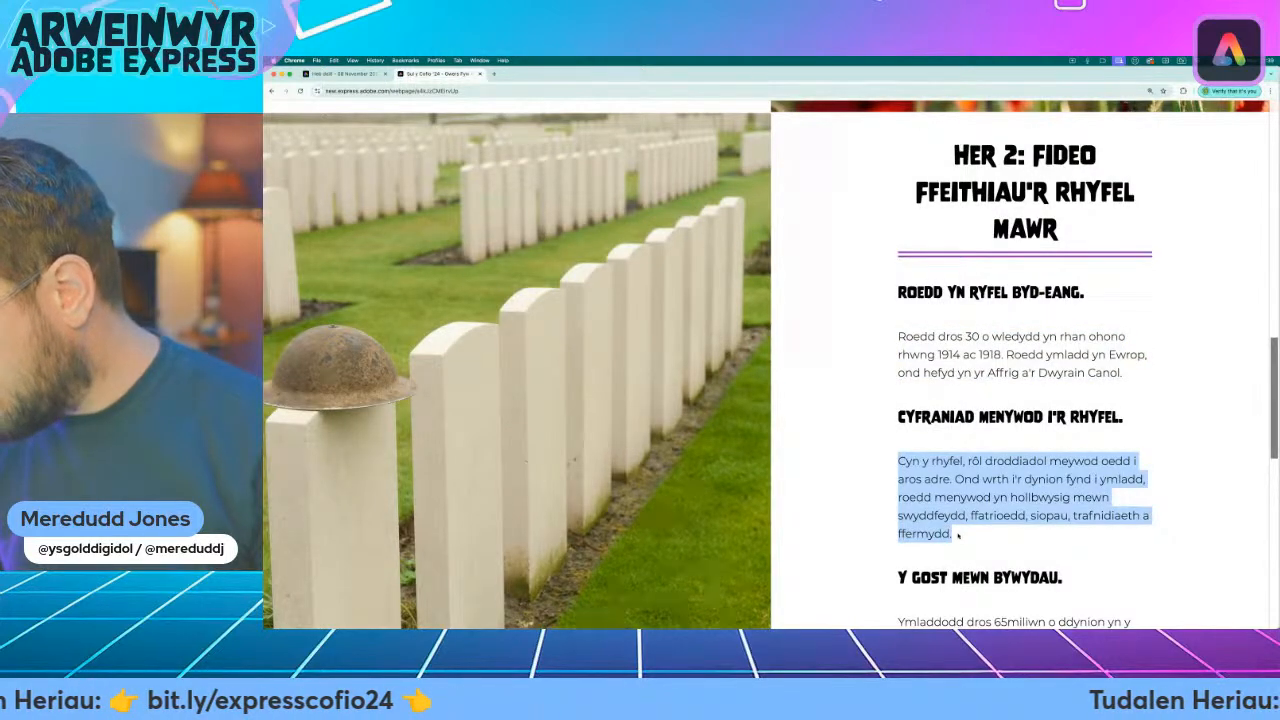
click(322, 74)
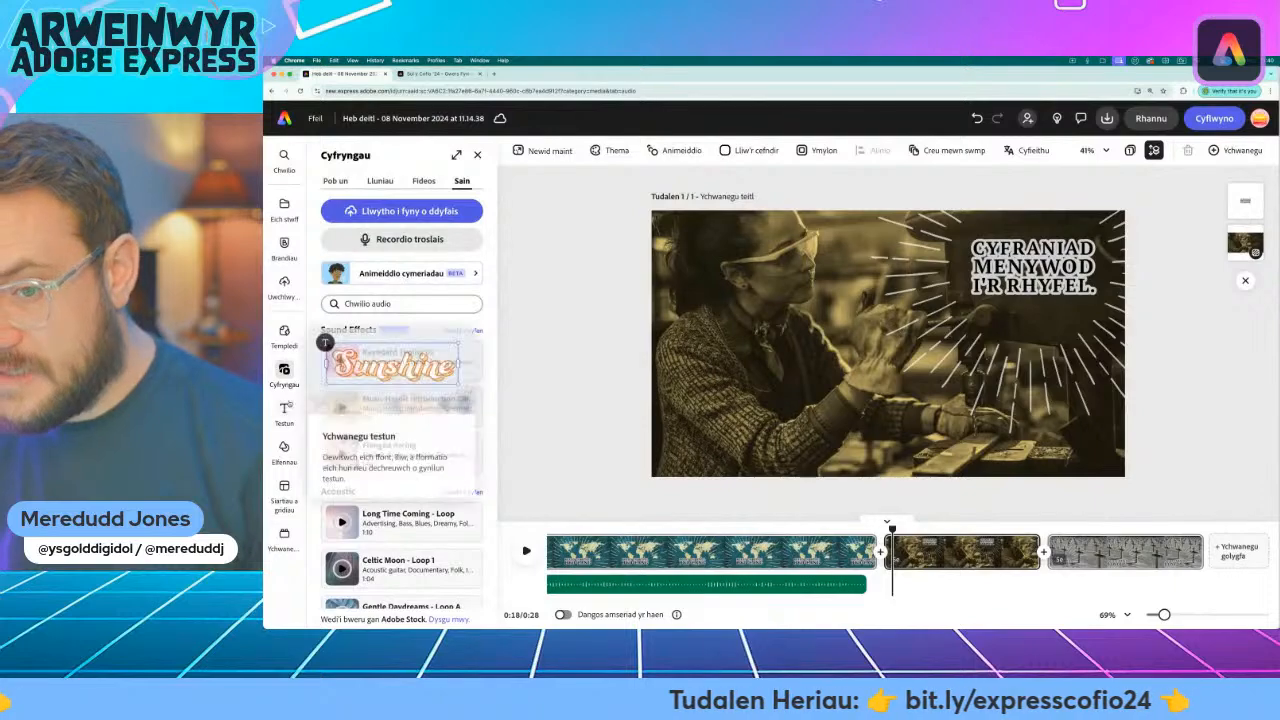
click(284, 410)
click(398, 185)
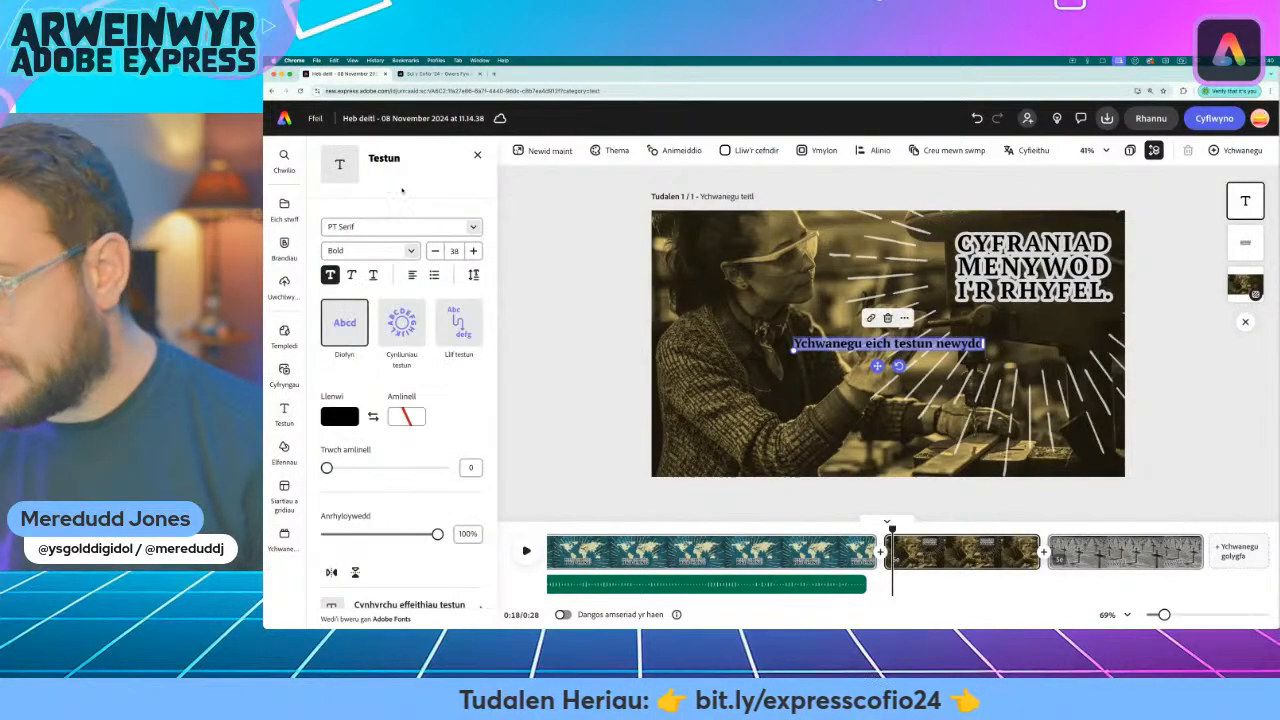
key(super+v)
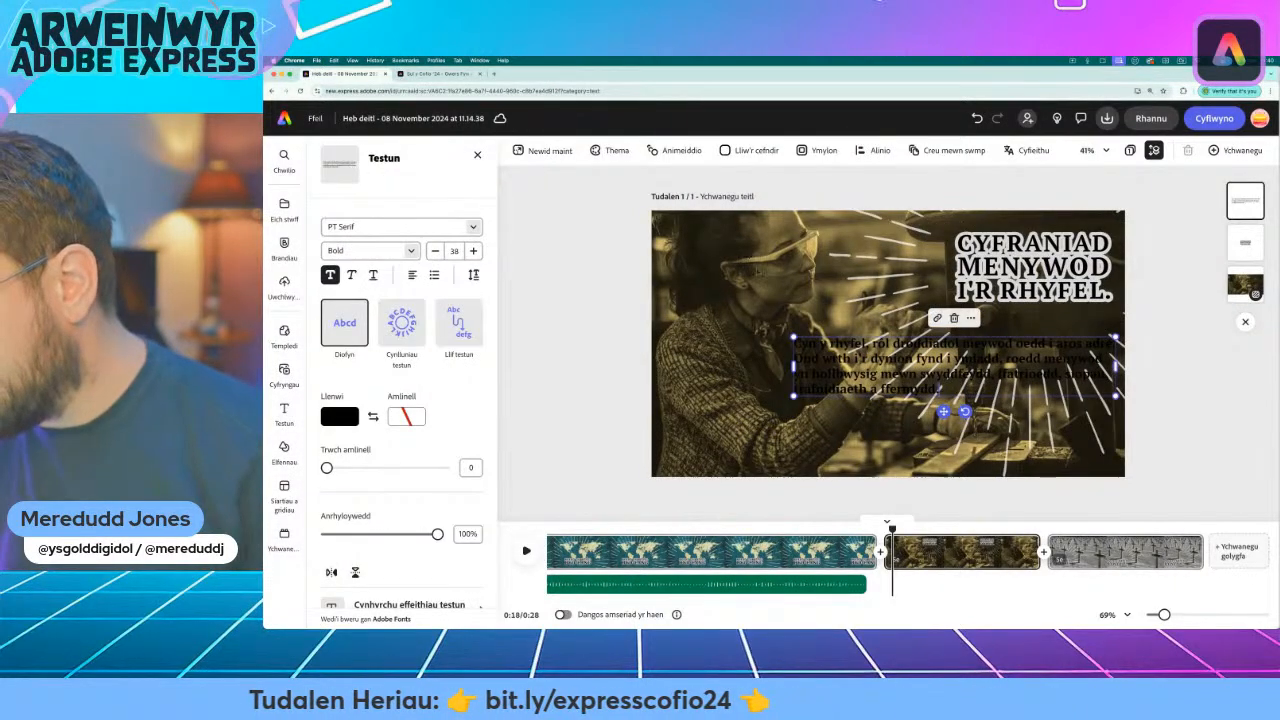
Give the new paragraph a yellow text-background shape and enlarge it to font size 63 so it spans the scene over five lines
scroll(419, 486, down, 3)
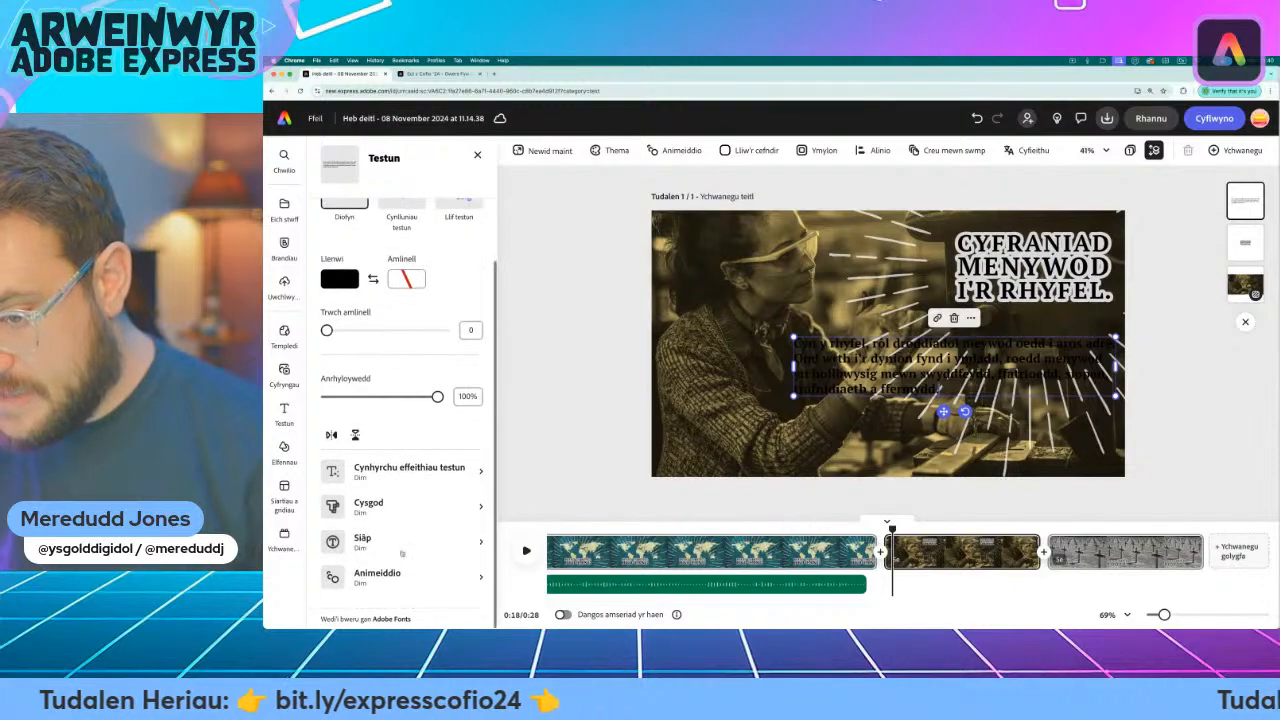
click(394, 542)
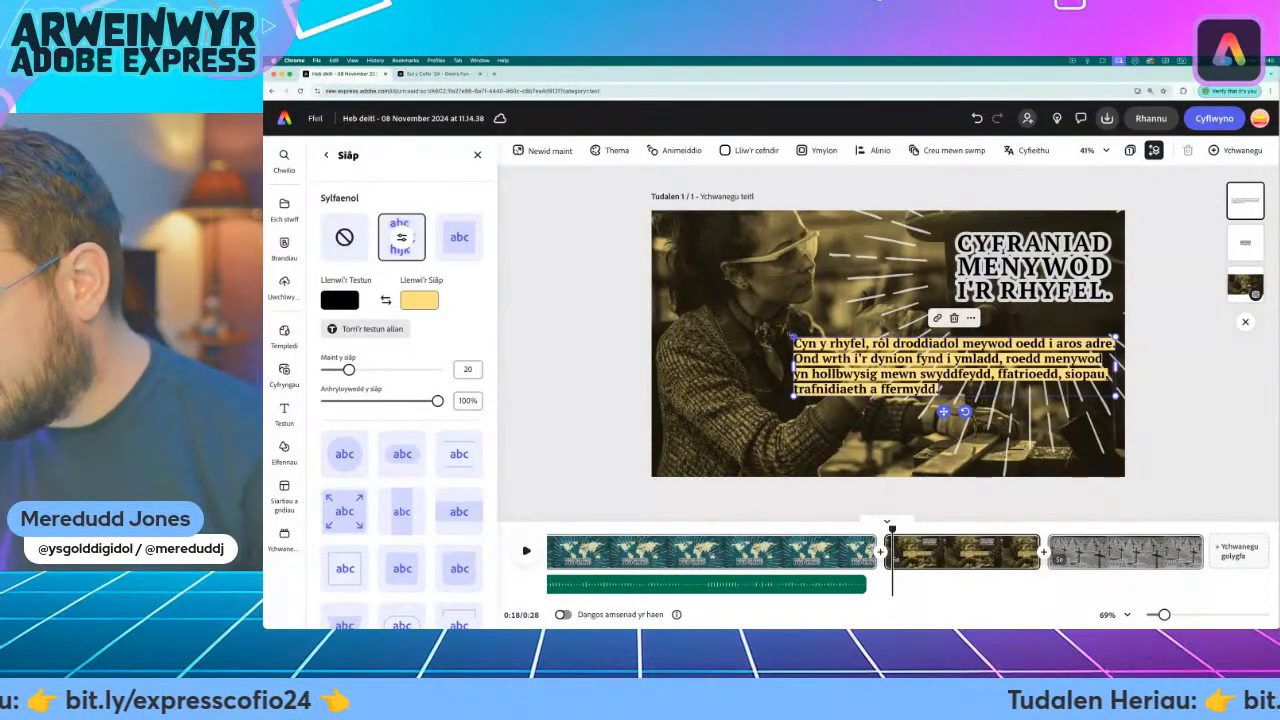
drag(793, 336, 666, 313)
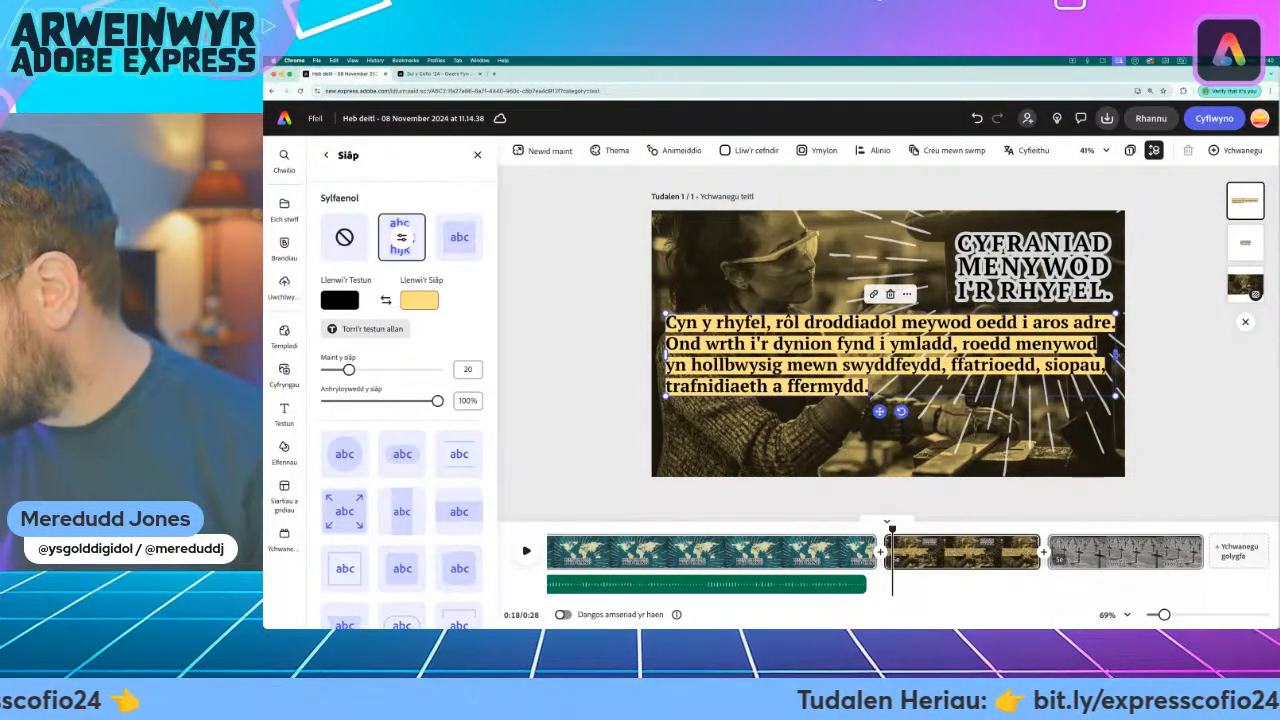
drag(1116, 353, 1048, 365)
drag(1049, 416, 1114, 436)
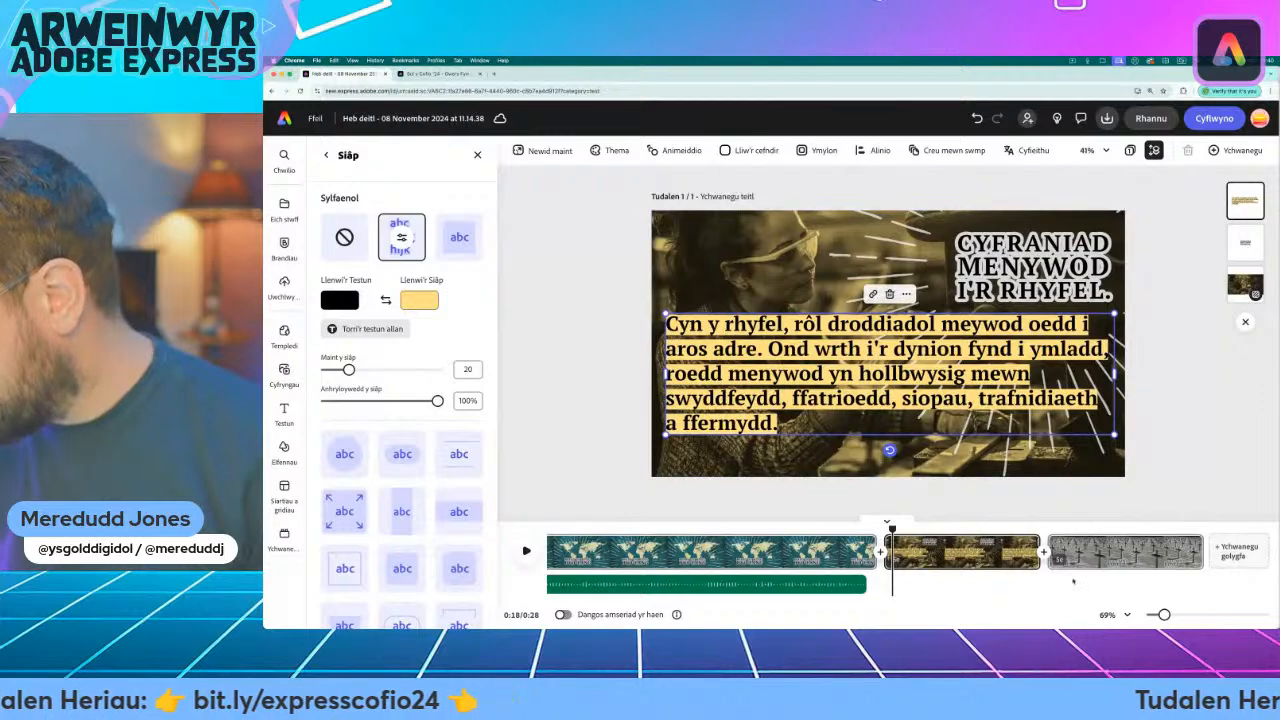
Lengthen the women's contribution scene to about 18 seconds and place the playhead at the scene's start
drag(1035, 551, 1215, 552)
scroll(808, 570, right, 3)
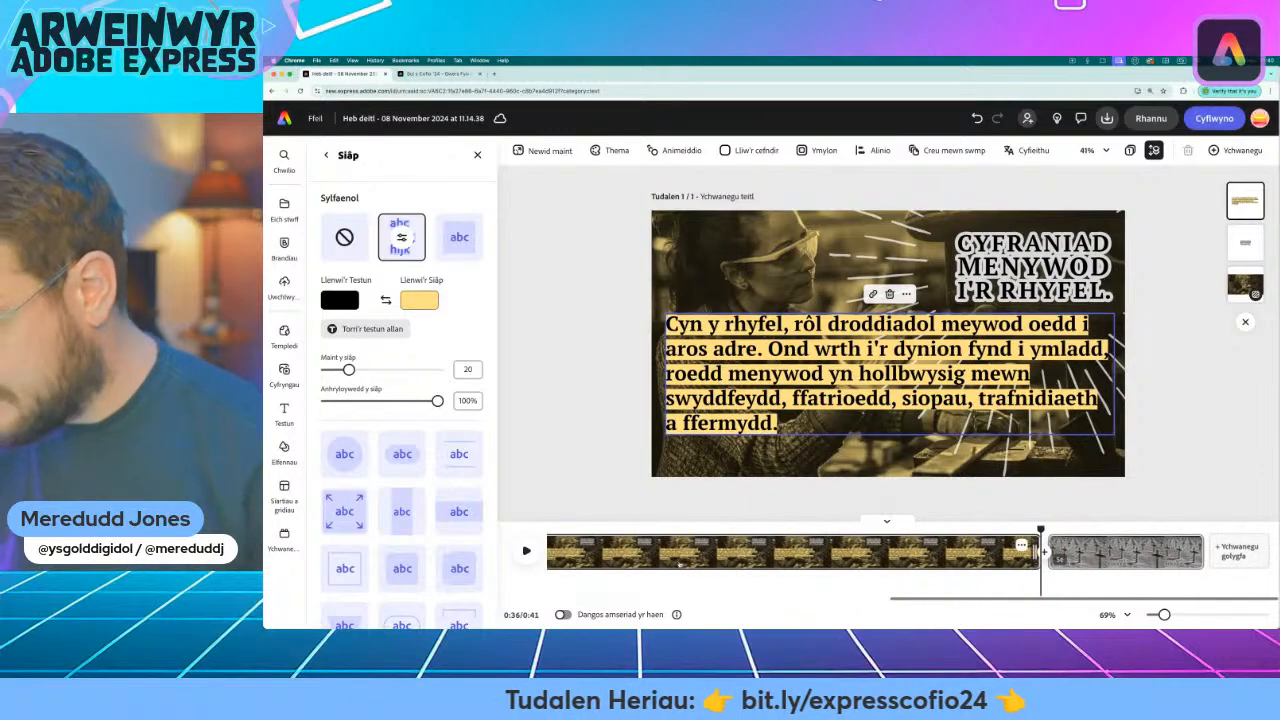
scroll(800, 566, left, 5)
scroll(789, 562, right, 1)
click(862, 530)
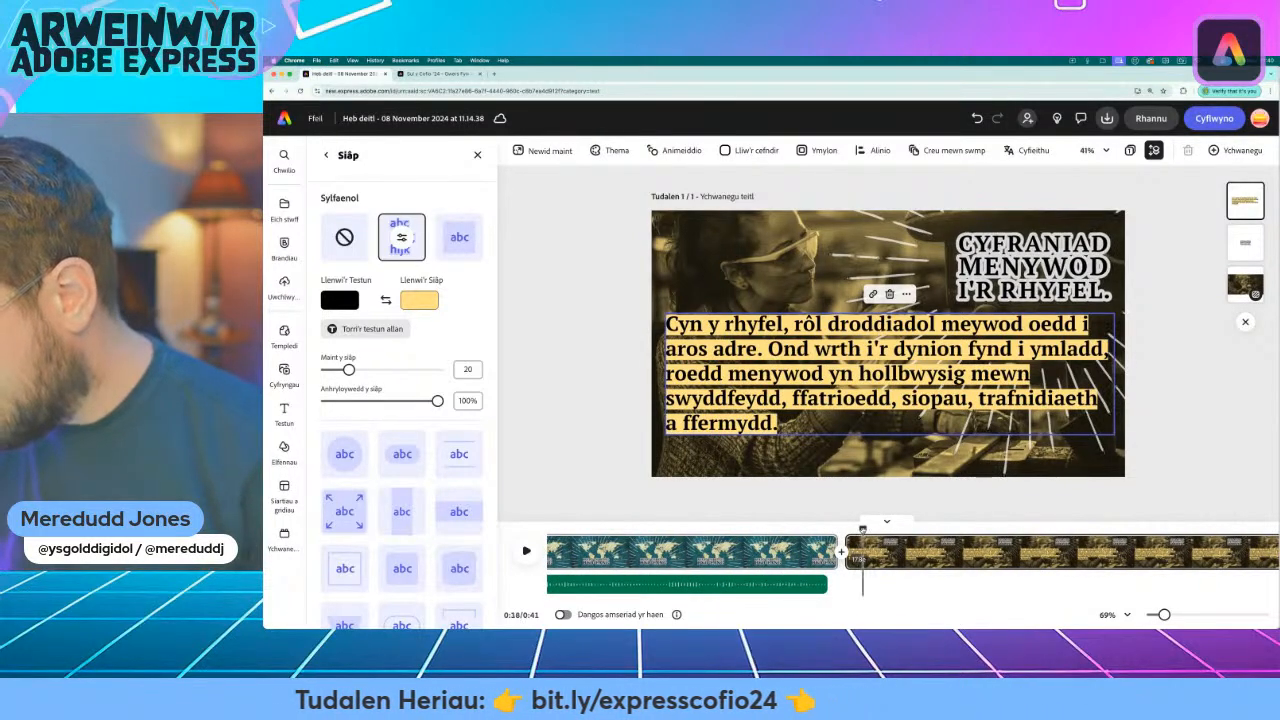
mouse_move(862, 528)
mouse_down()
mouse_move(895, 528)
mouse_move(852, 528)
mouse_up()
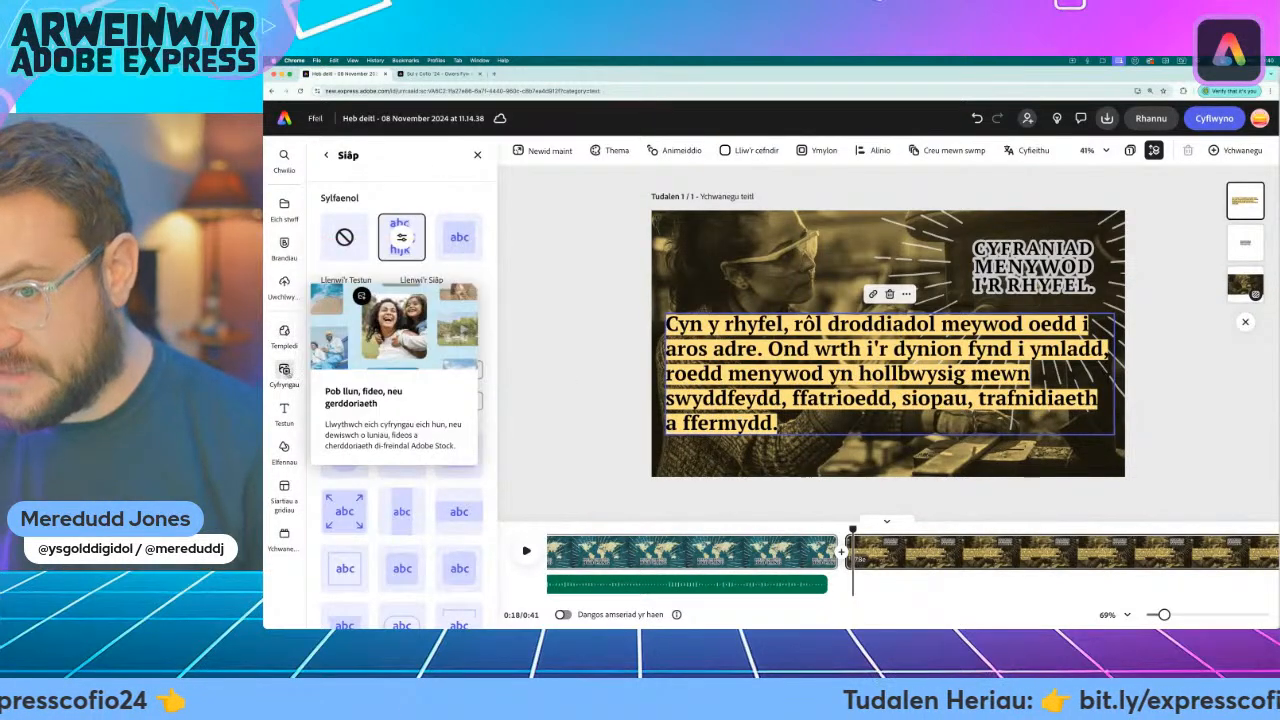
Record a voiceover of the paragraph over the women's contribution scene using the USB audio CODEC microphone
click(284, 375)
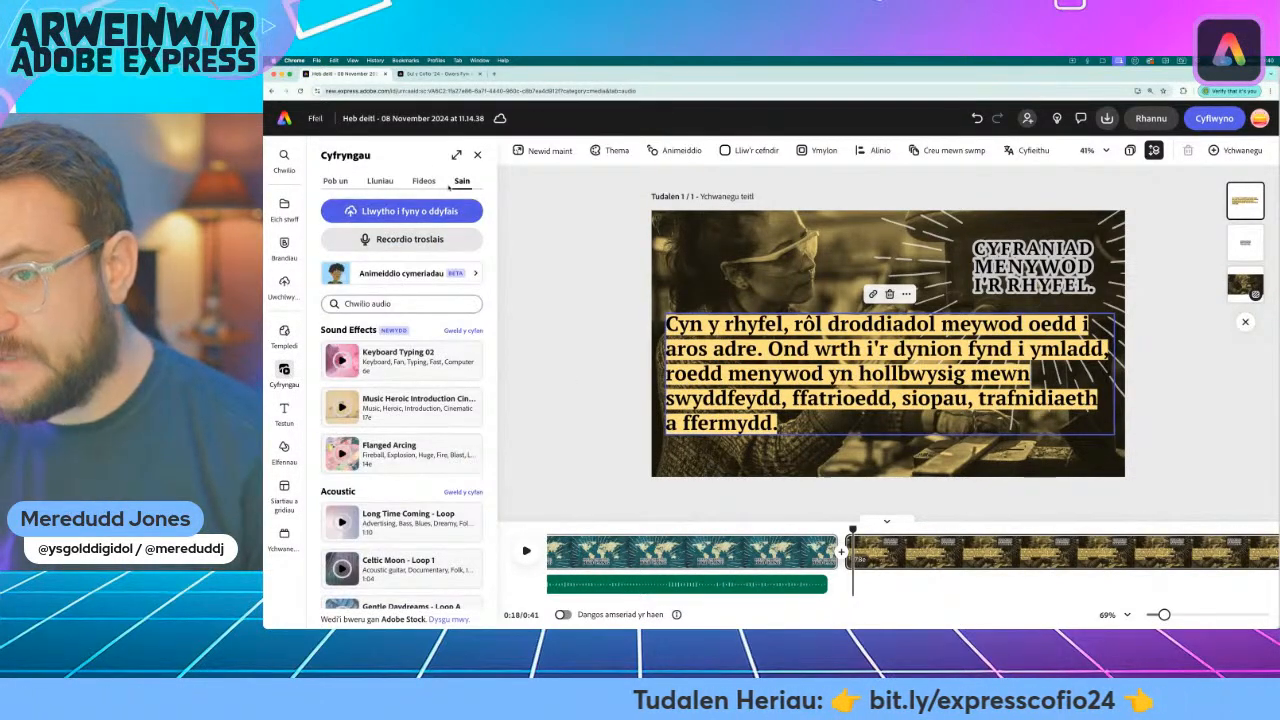
click(403, 241)
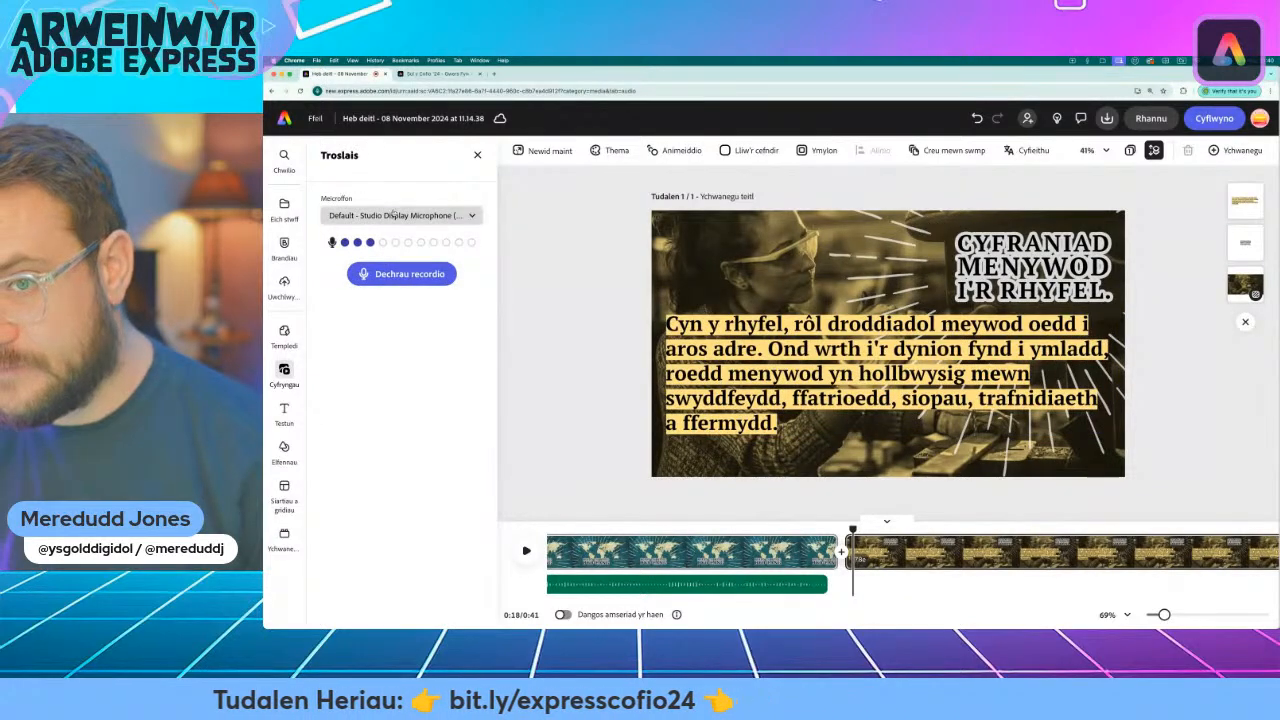
click(400, 215)
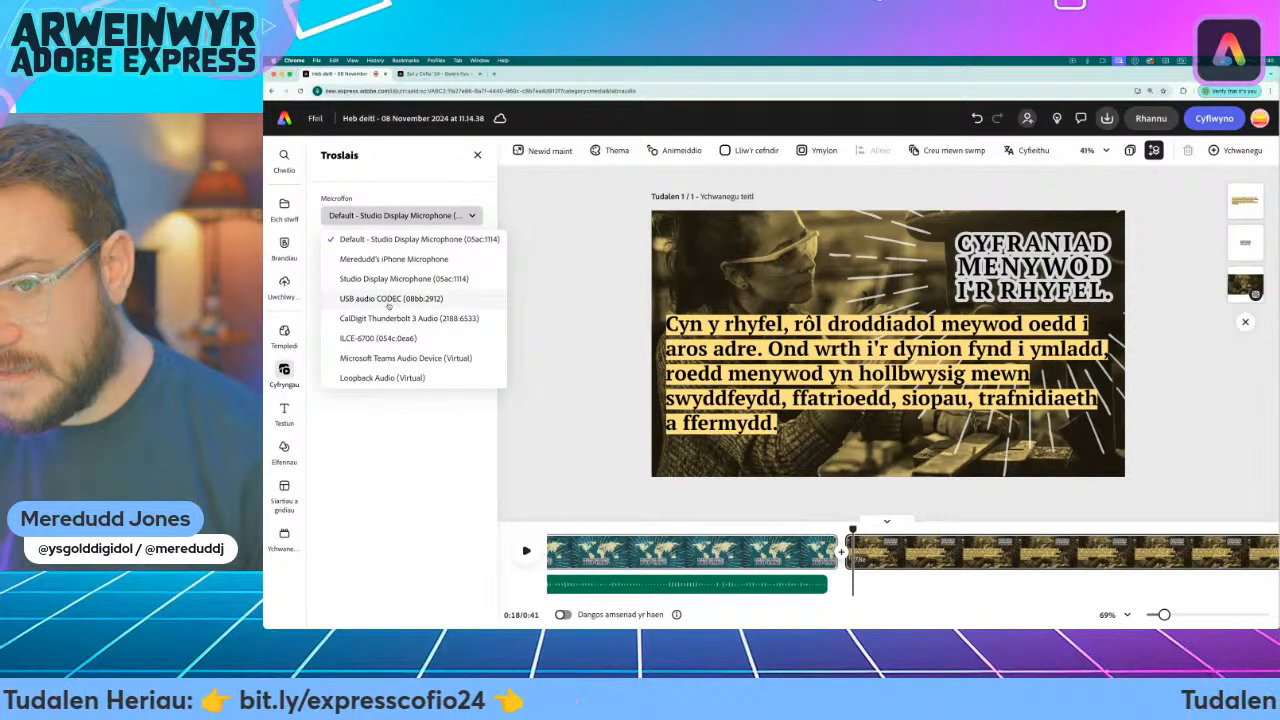
click(385, 298)
click(386, 280)
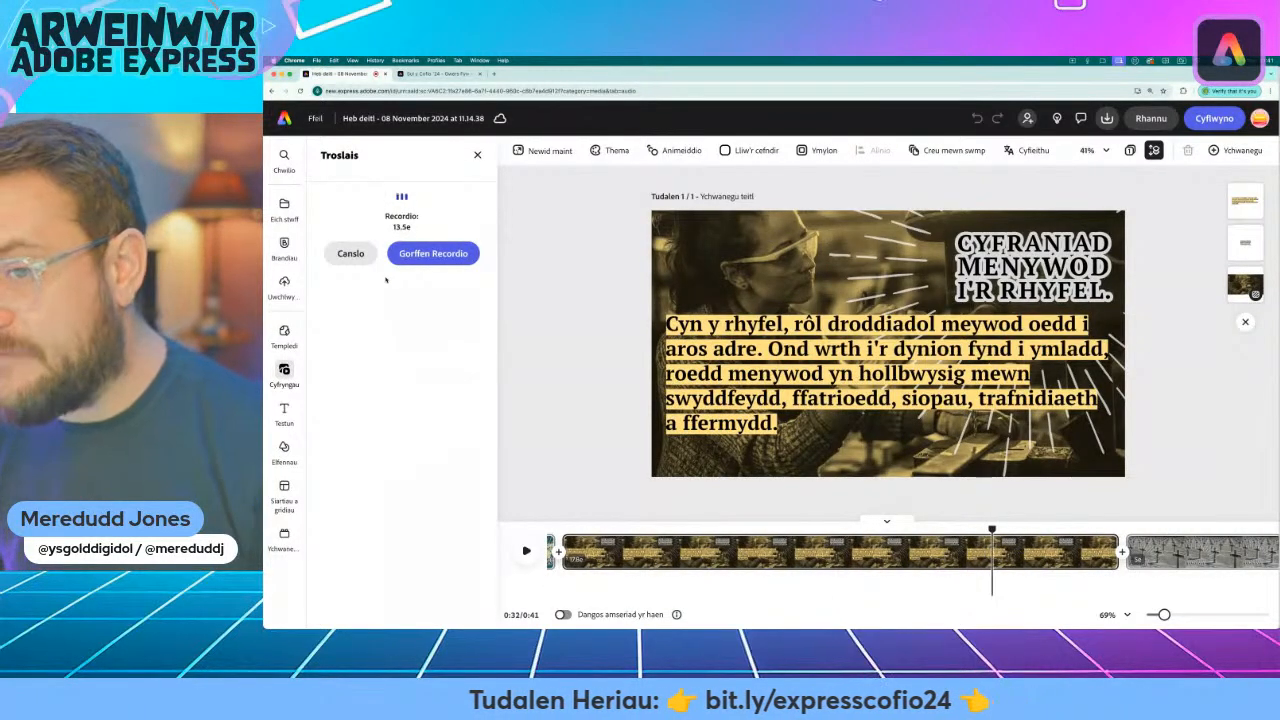
click(450, 243)
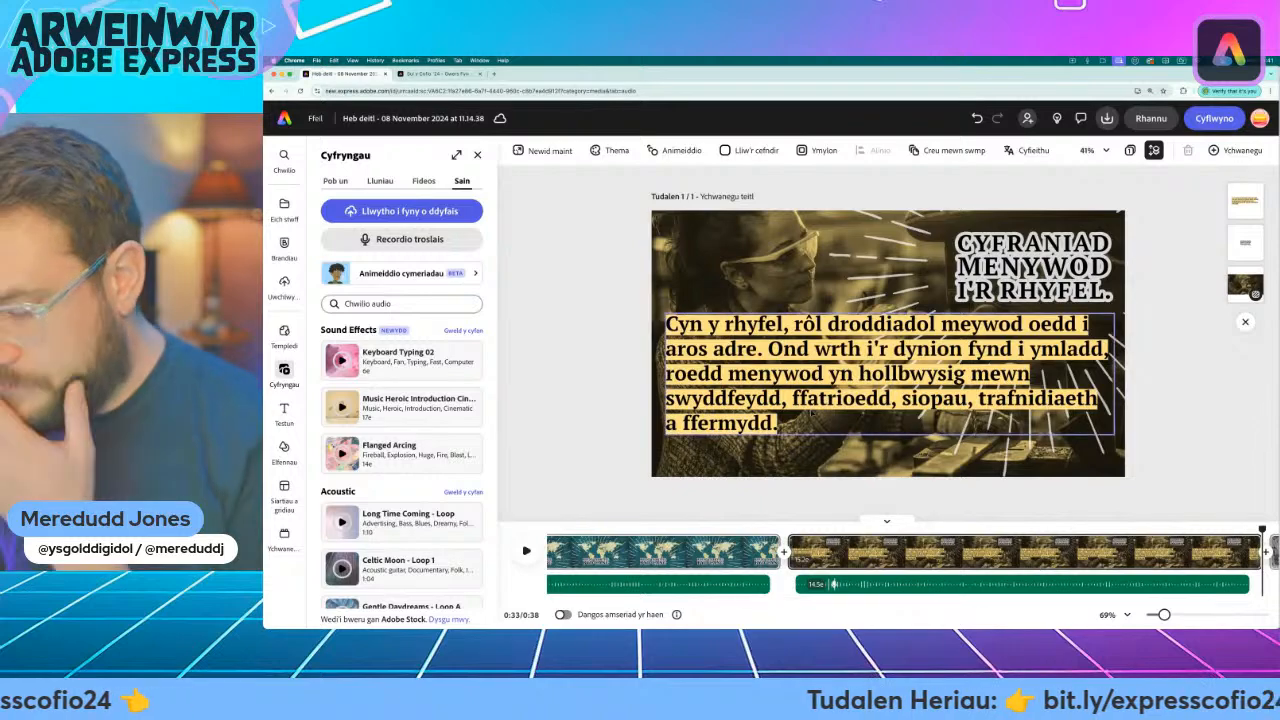
Delete the highlighted paragraph from the women's contribution scene, keeping its heading and background
click(843, 373)
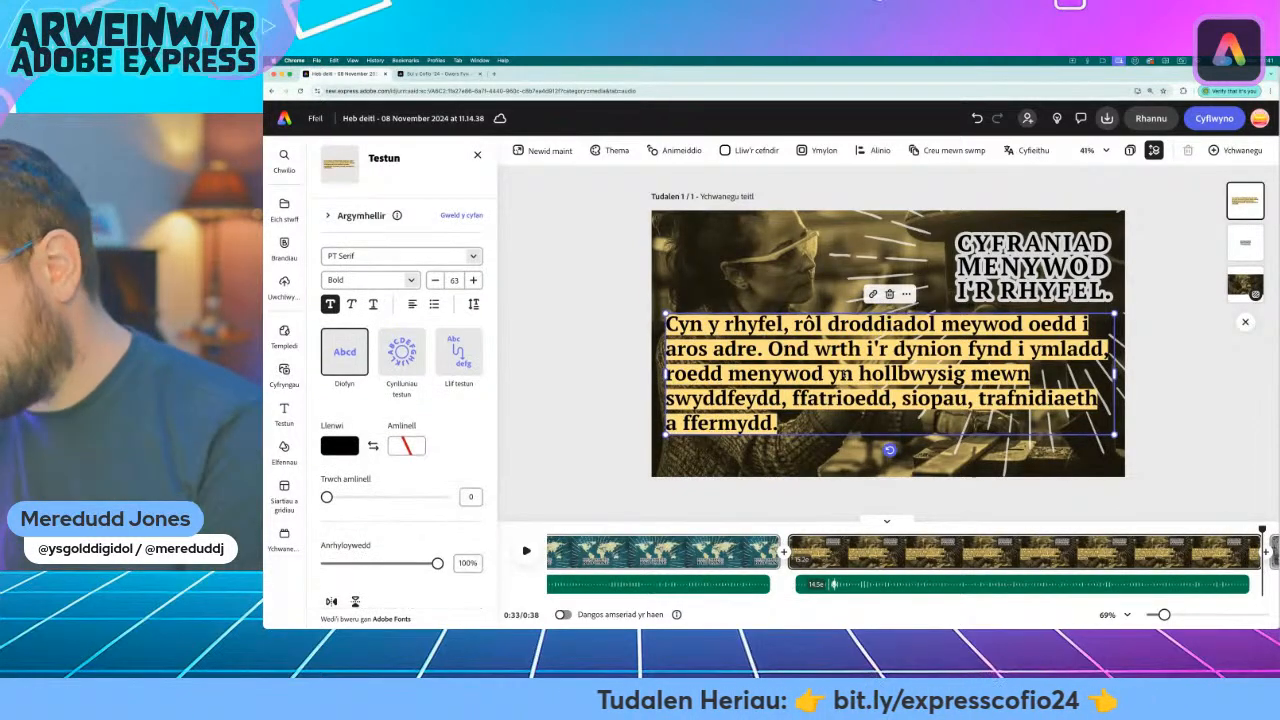
key(Delete)
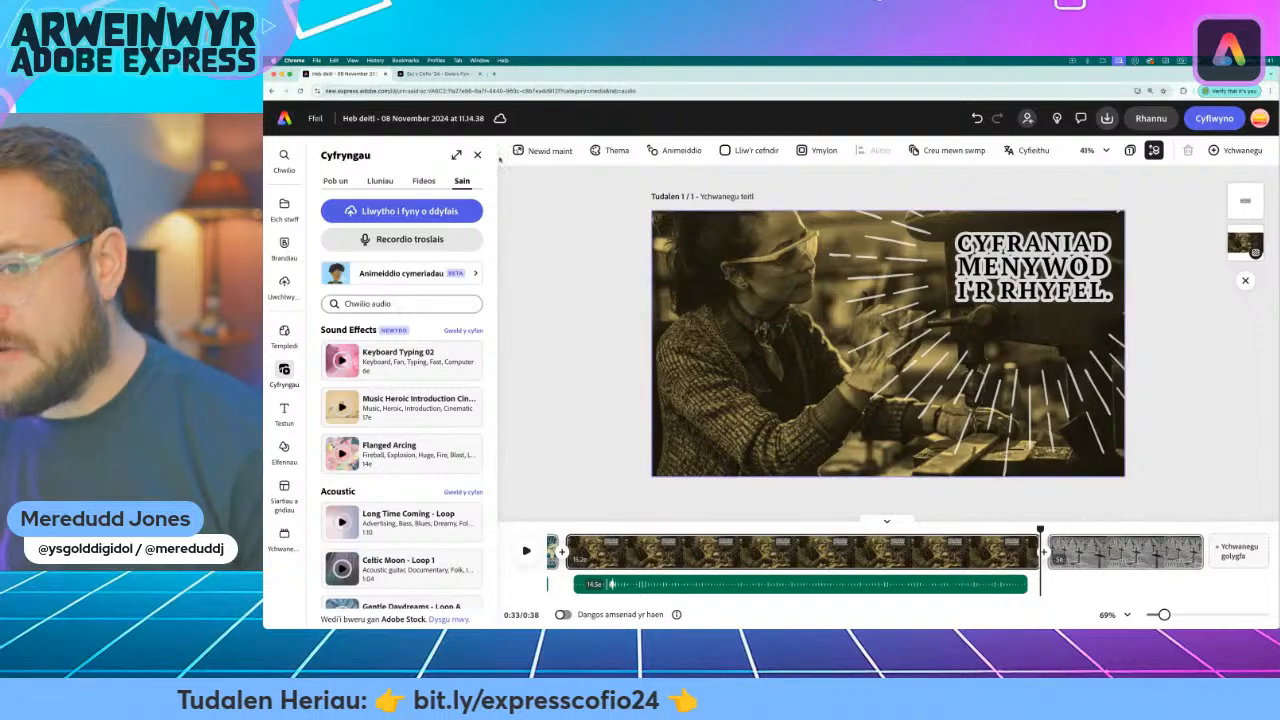
Copy the paragraph under "Y gost mewn bywydau." from the challenge web page and return to the video project
click(440, 74)
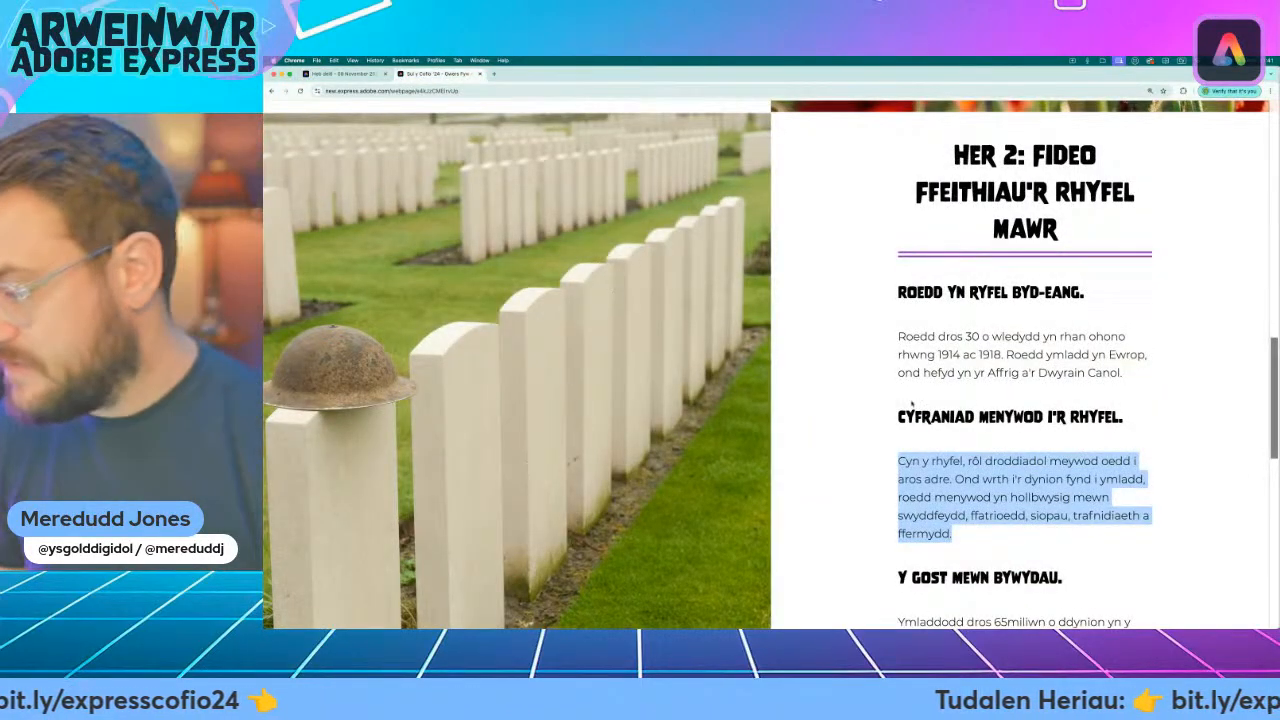
scroll(912, 404, down, 3)
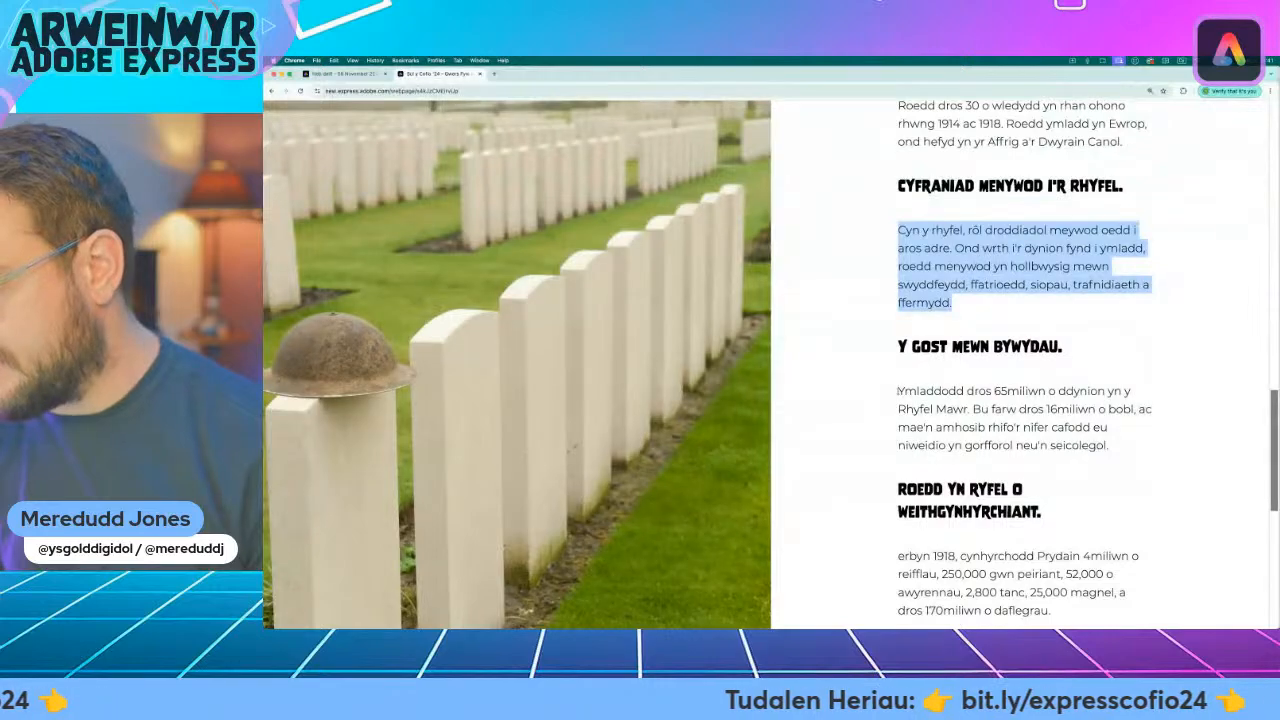
drag(897, 390, 1119, 453)
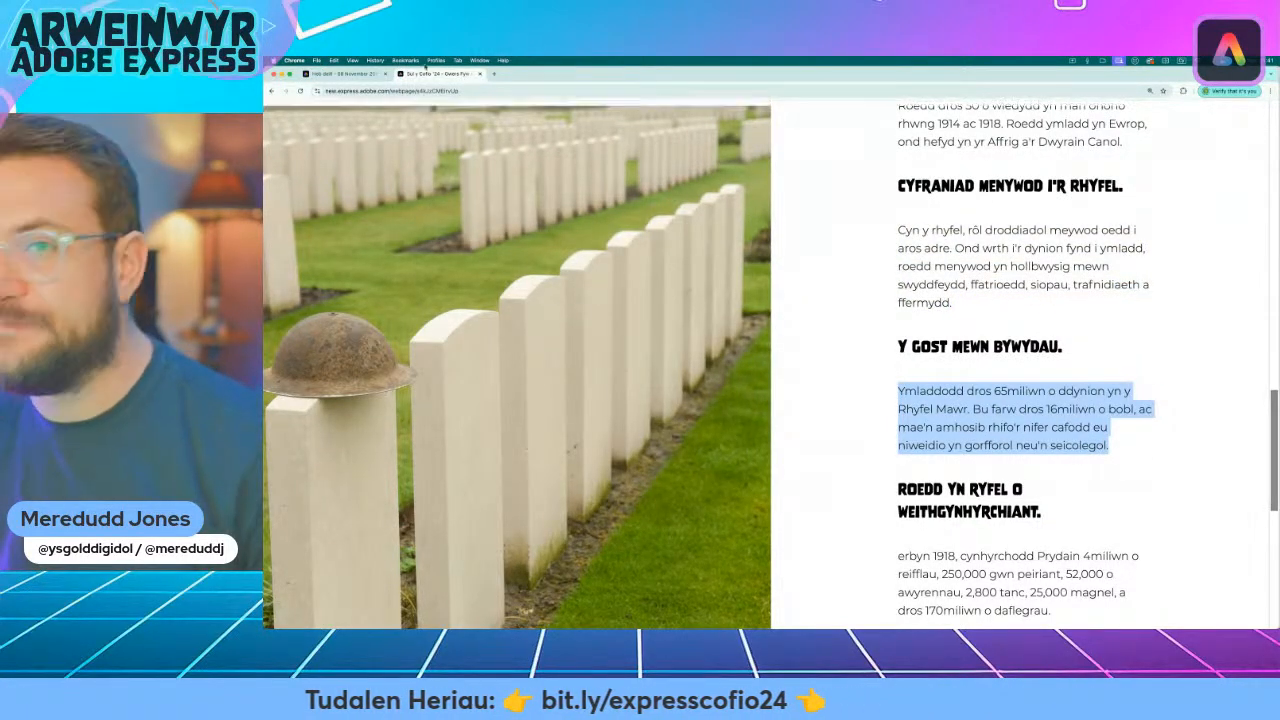
click(340, 74)
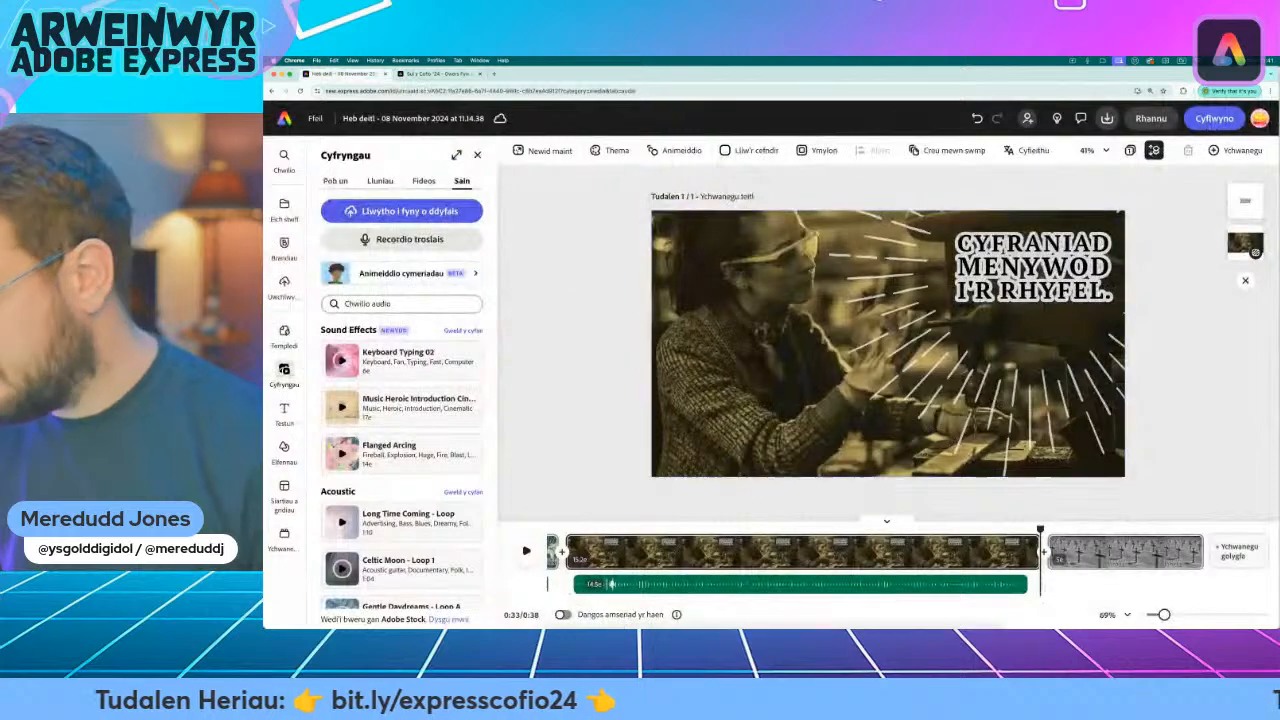
Add the copied paragraph beginning "Ymladdodd dros 65miliwn o ddynion" as a new text block on the "Y gost mewn bywydau." scene
drag(1040, 530, 1054, 530)
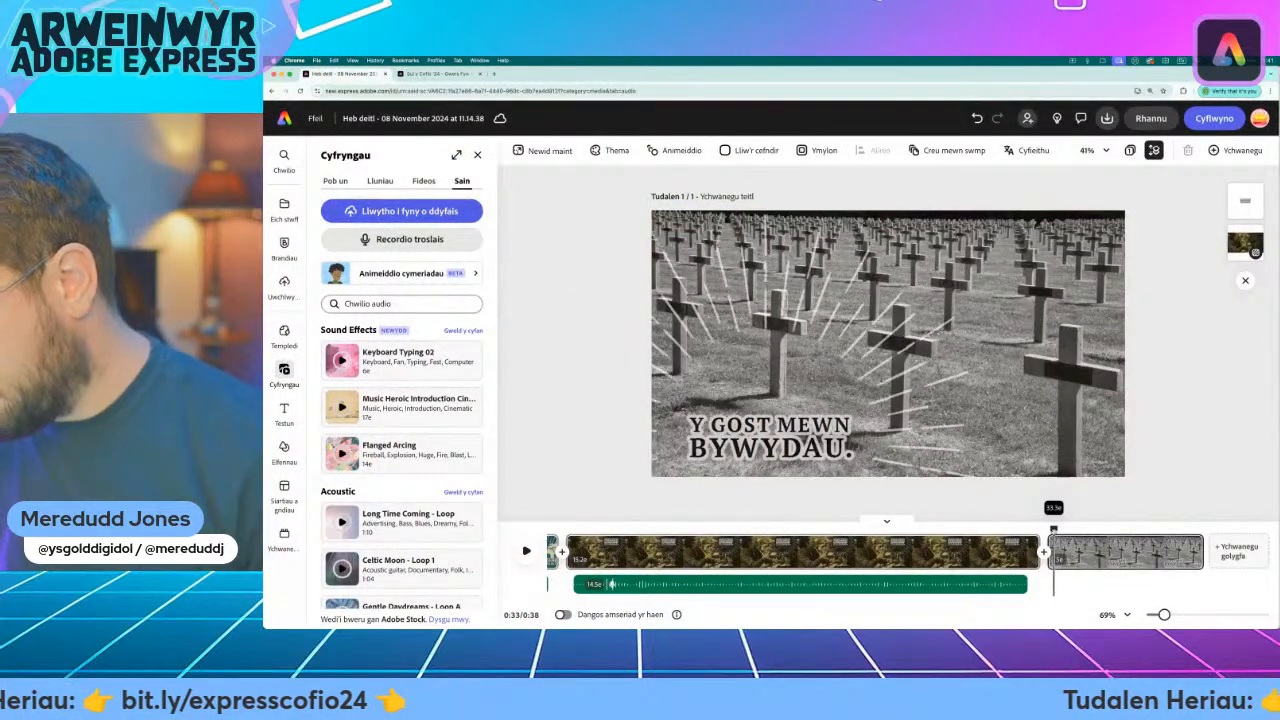
click(293, 411)
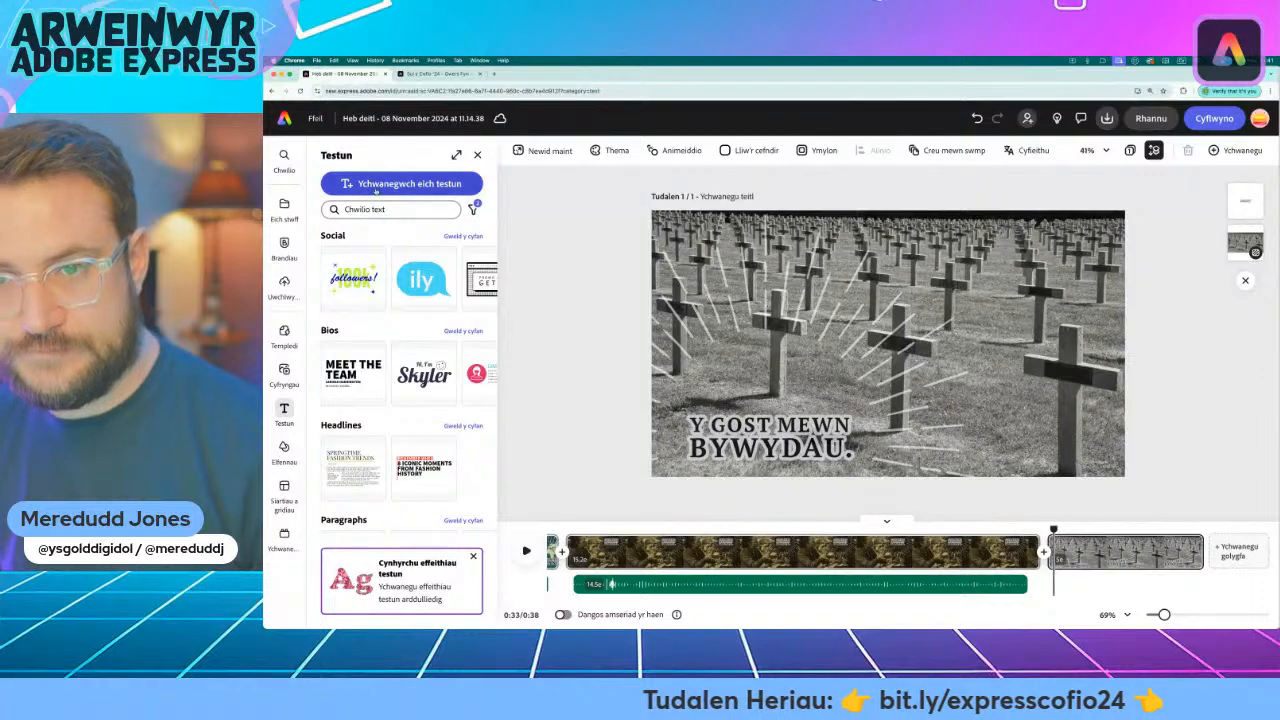
click(378, 184)
text(Ymladdodd dros 6 miliwn o ddynion yn y Rhyfel Mawr. Bu farw dros 1 miliwn o bobl, ac mae'n amhosib rhifo'r nifer cafodd eu niweidio yn gorfforol neu'n seicolegol.)
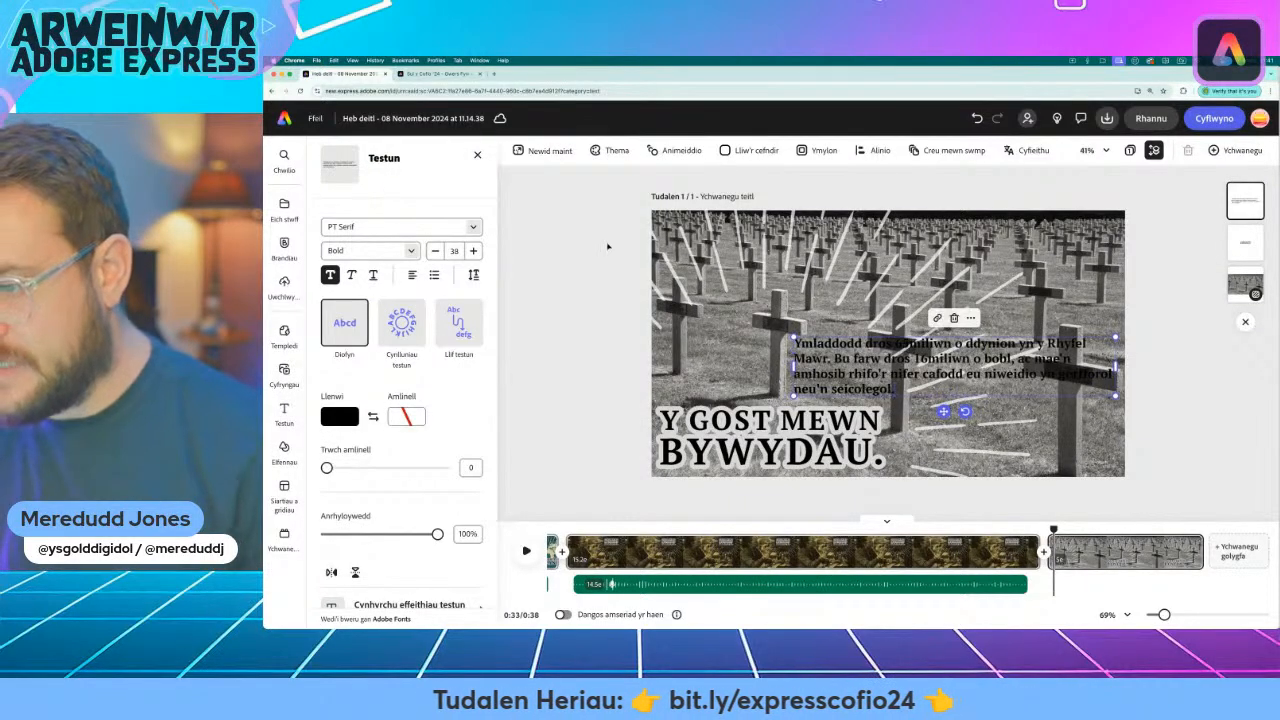
Enlarge the new paragraph so it covers the cemetery scene over six lines and give it a yellow text-background shape
drag(794, 337, 679, 316)
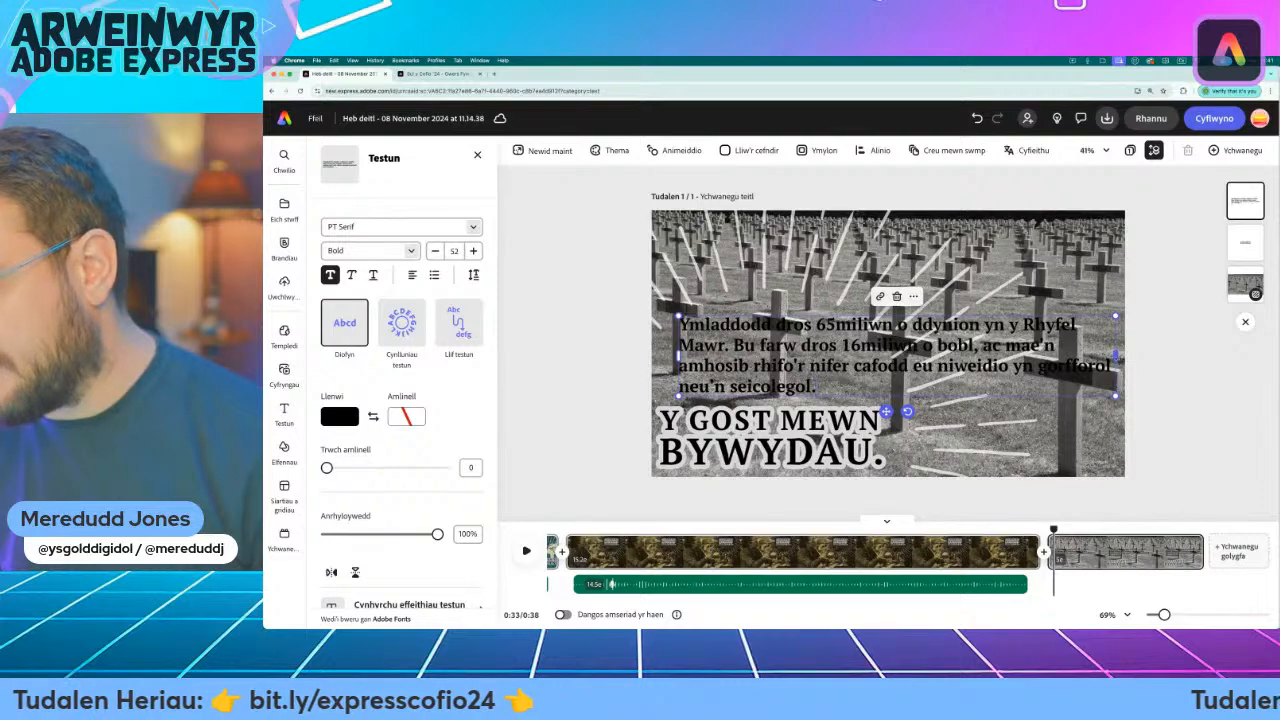
drag(1115, 356, 1117, 283)
drag(1117, 349, 1045, 352)
drag(1043, 284, 1151, 237)
scroll(431, 508, down, 3)
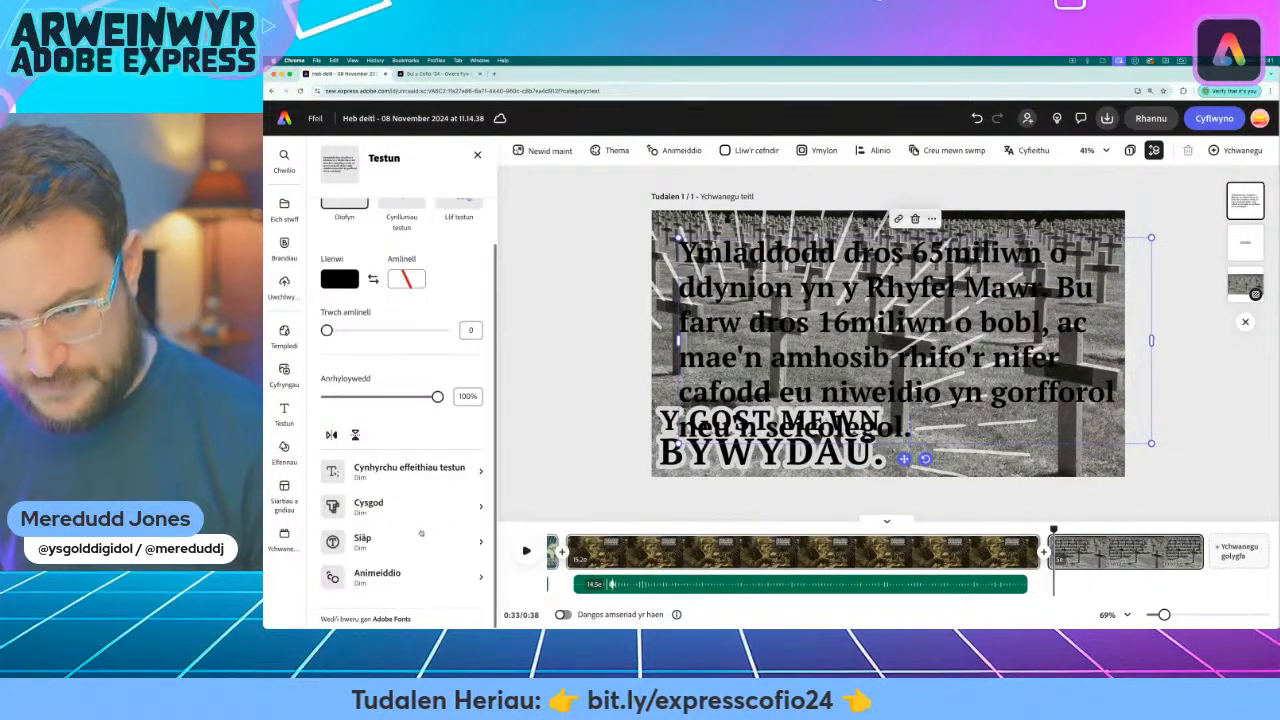
click(421, 533)
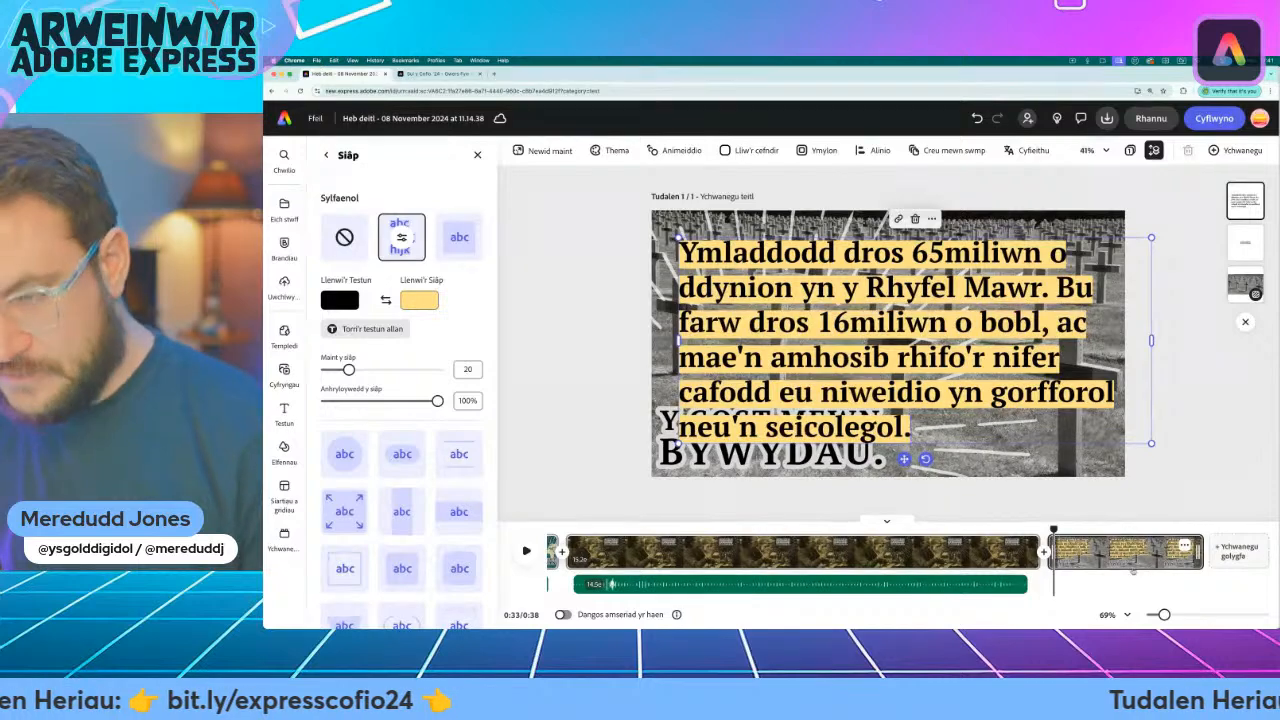
Lengthen the cemetery scene to about 22 seconds and place the playhead at the scene's start
drag(1197, 551, 1266, 557)
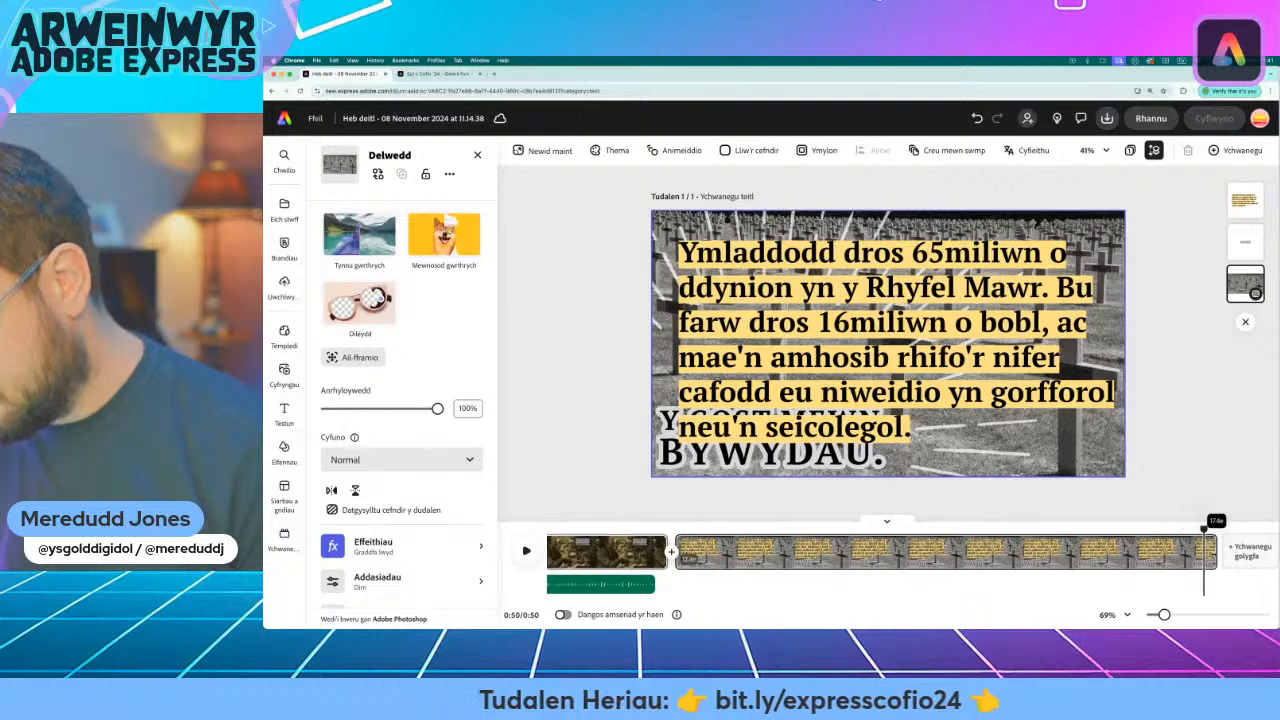
scroll(857, 591, left, 5)
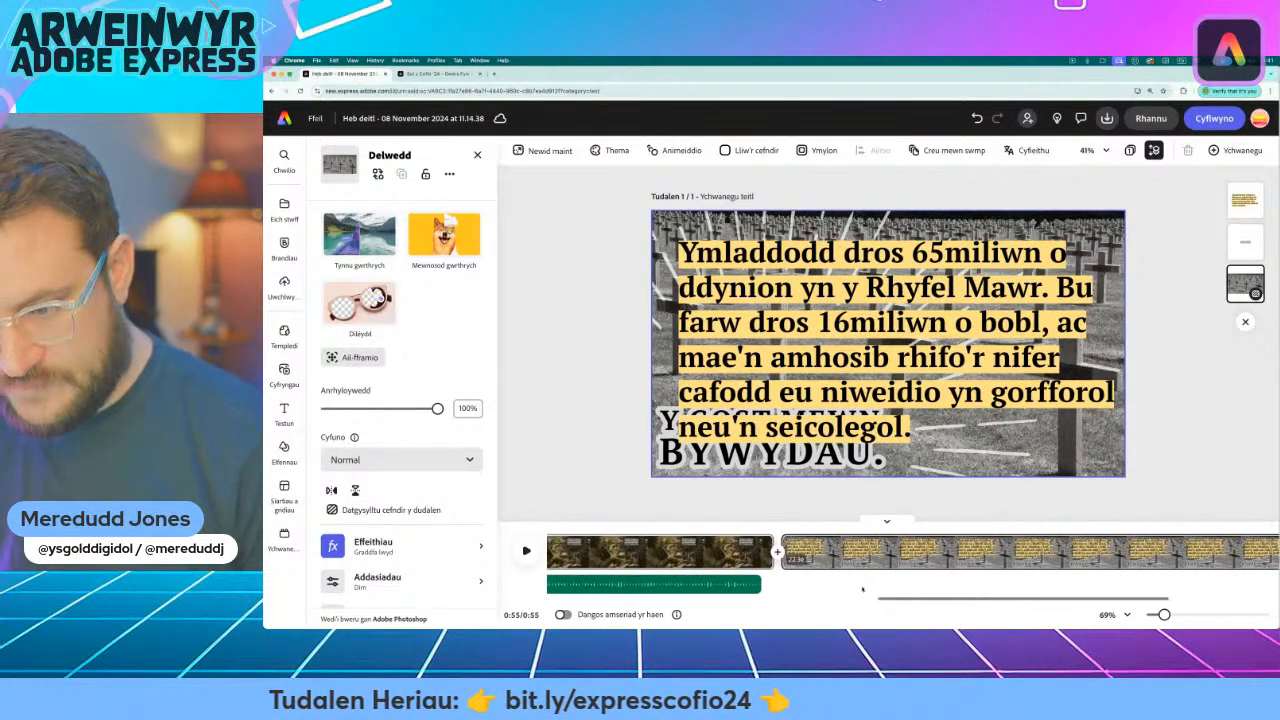
click(829, 528)
mouse_move(829, 528)
mouse_down()
mouse_move(760, 528)
mouse_move(821, 528)
mouse_up()
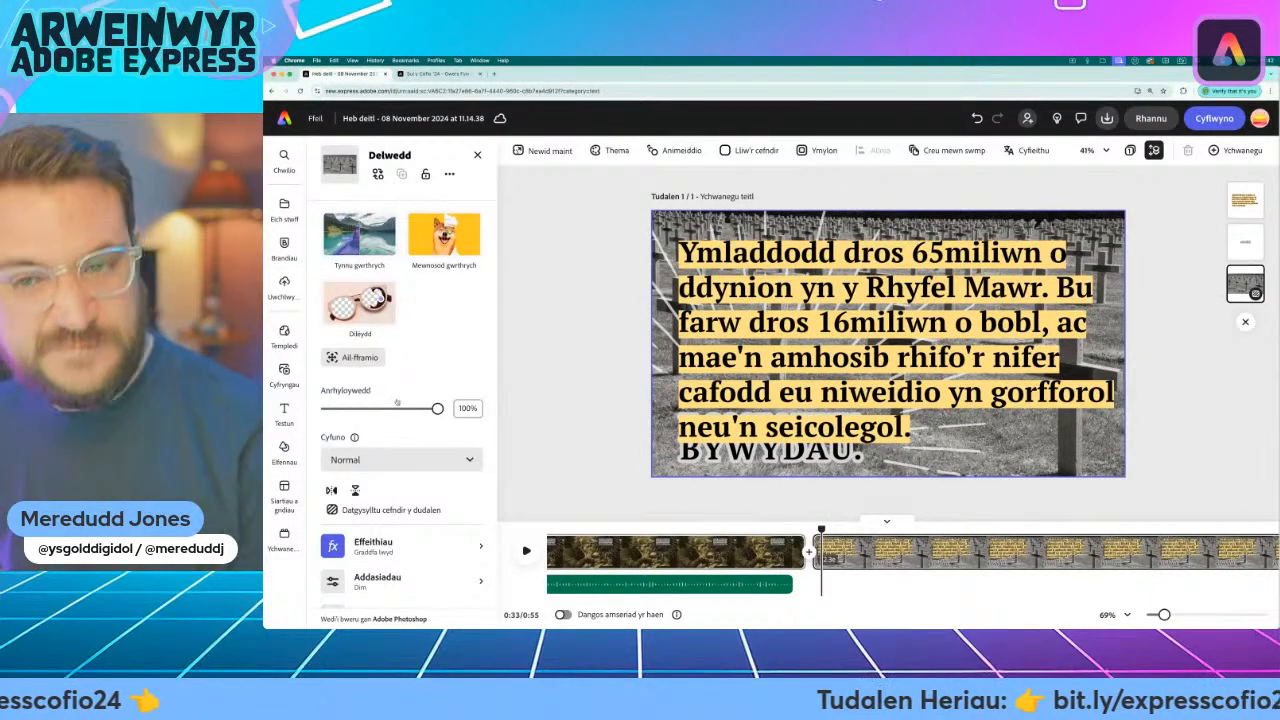
Record a voiceover of the paragraph over the cemetery scene using the USB audio CODEC microphone
click(285, 372)
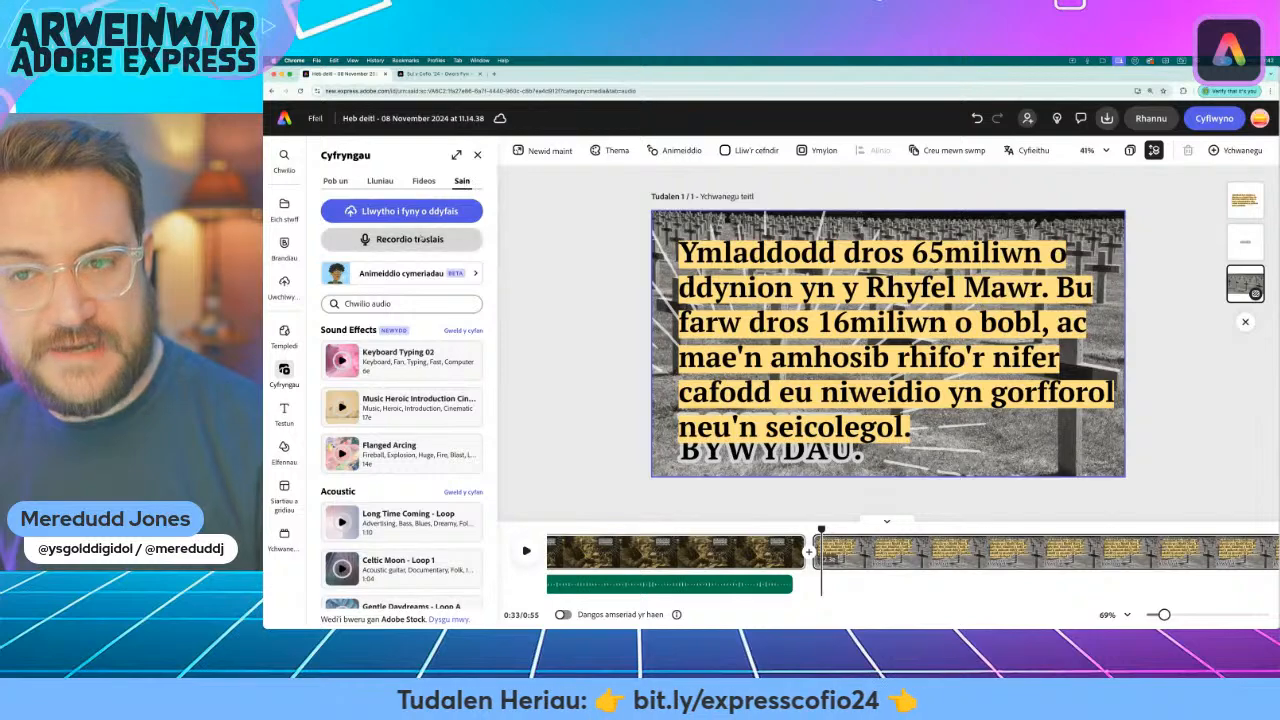
click(405, 239)
click(378, 215)
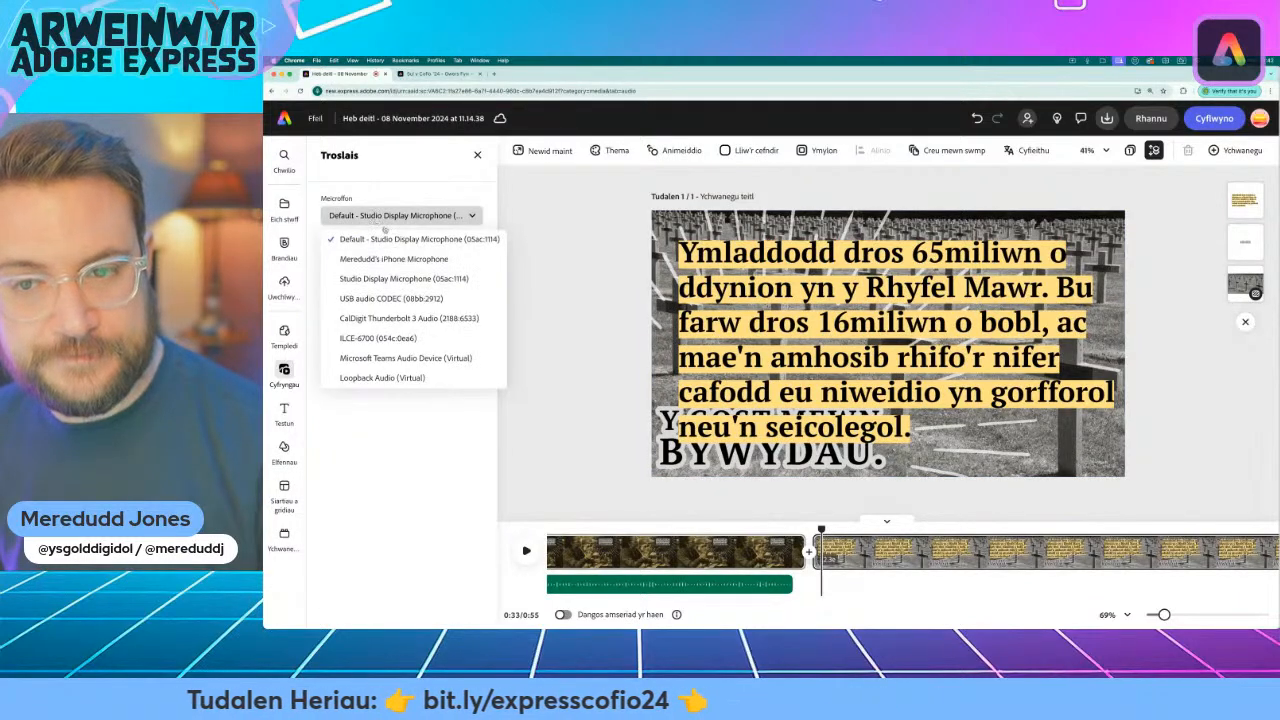
click(390, 296)
click(377, 277)
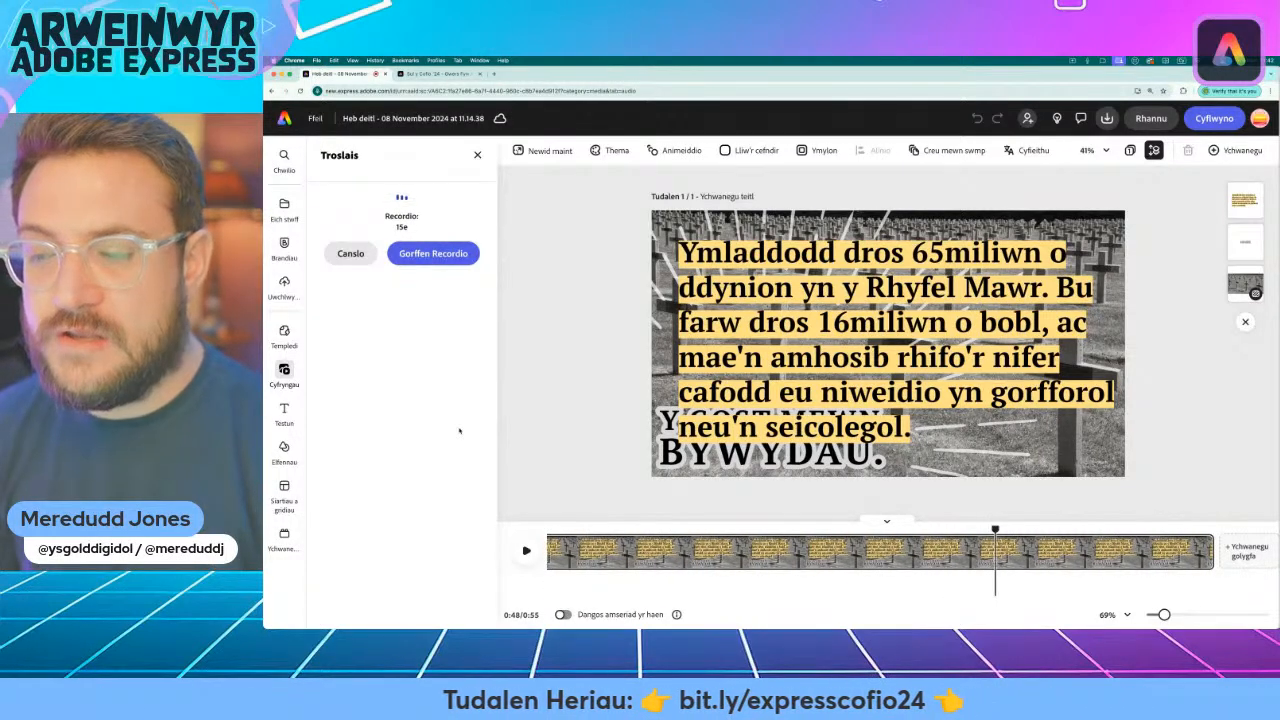
click(433, 253)
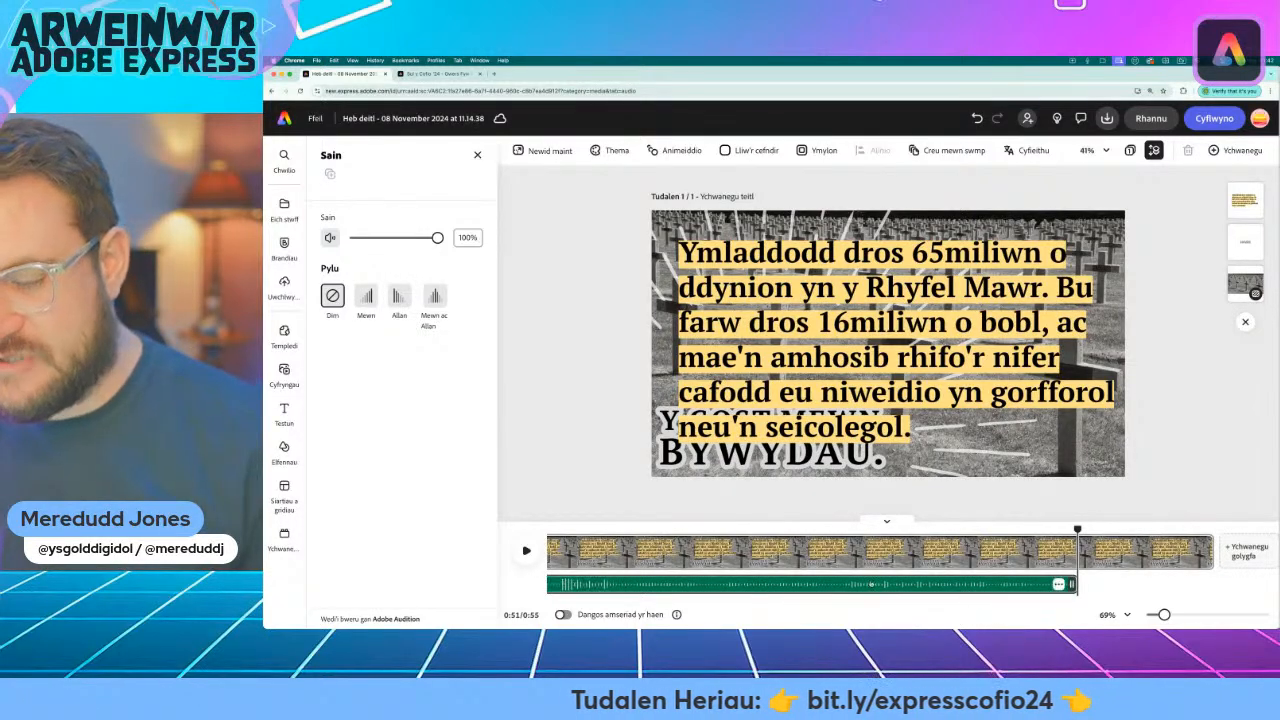
Find the slip in the cemetery scene's voiceover, split the audio at about 0:44 and adjust the second clip's start to 5.9 seconds long
drag(1076, 530, 733, 530)
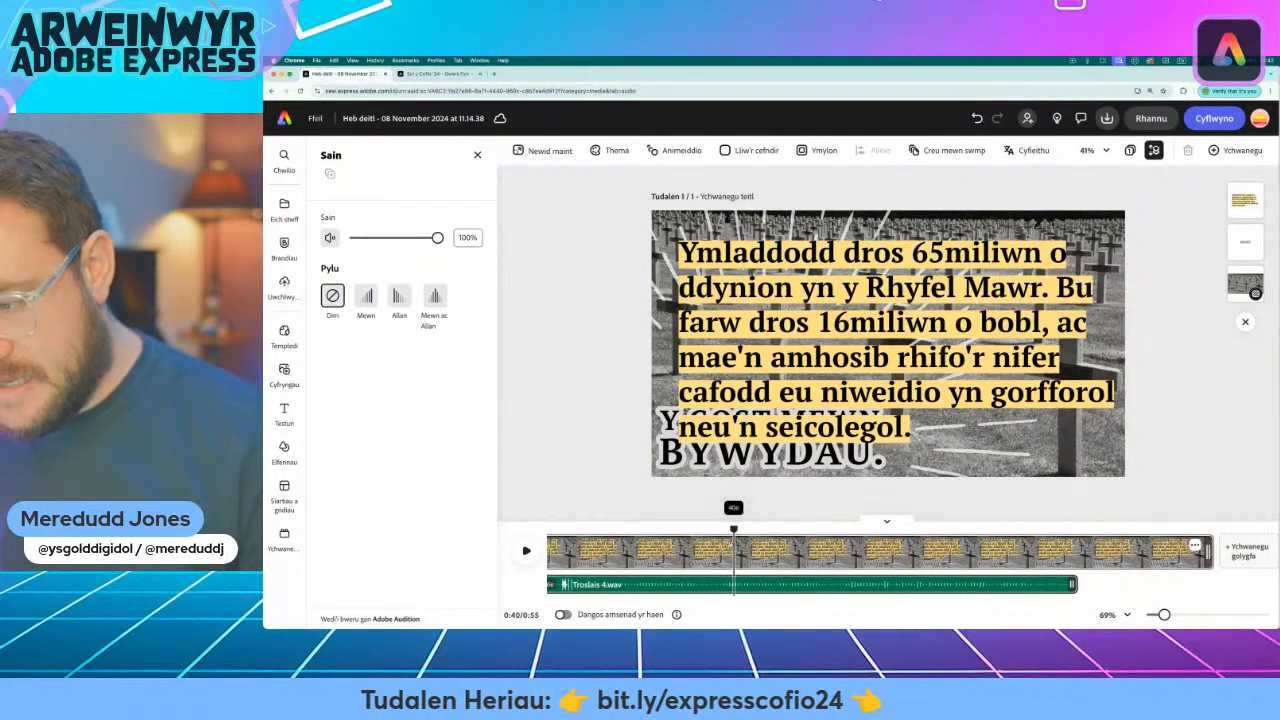
key(space)
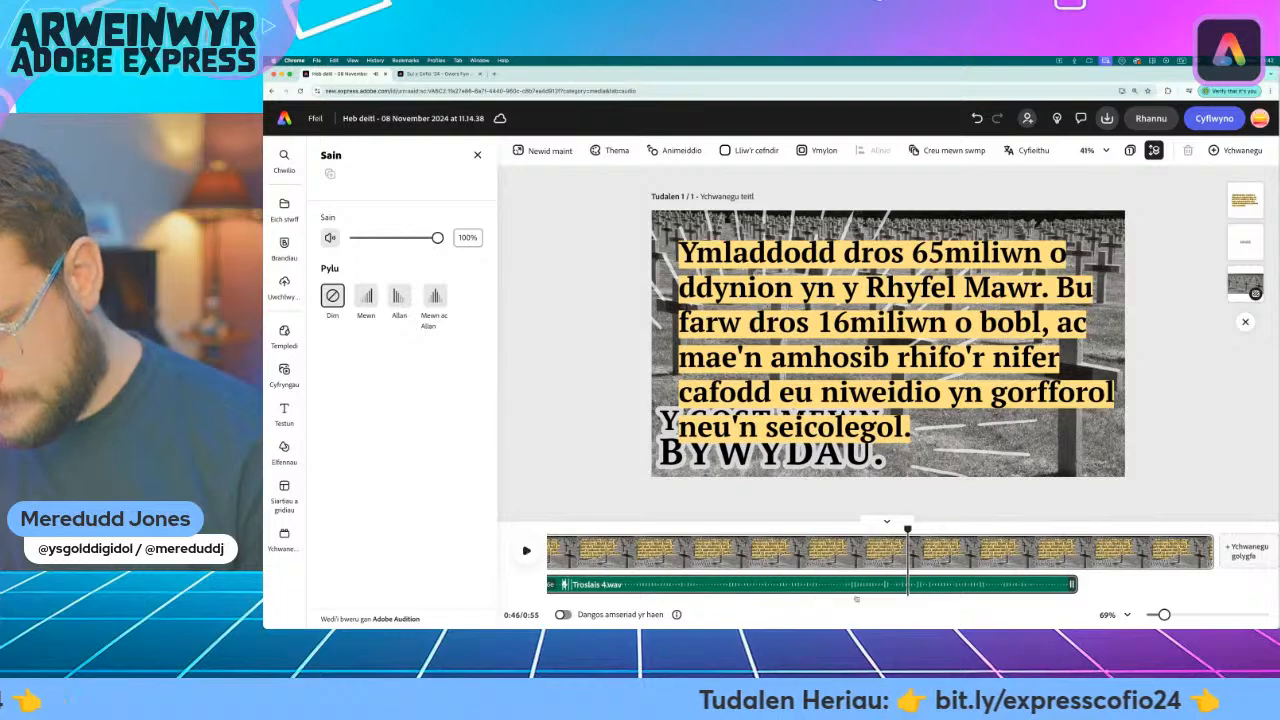
drag(1163, 614, 1210, 614)
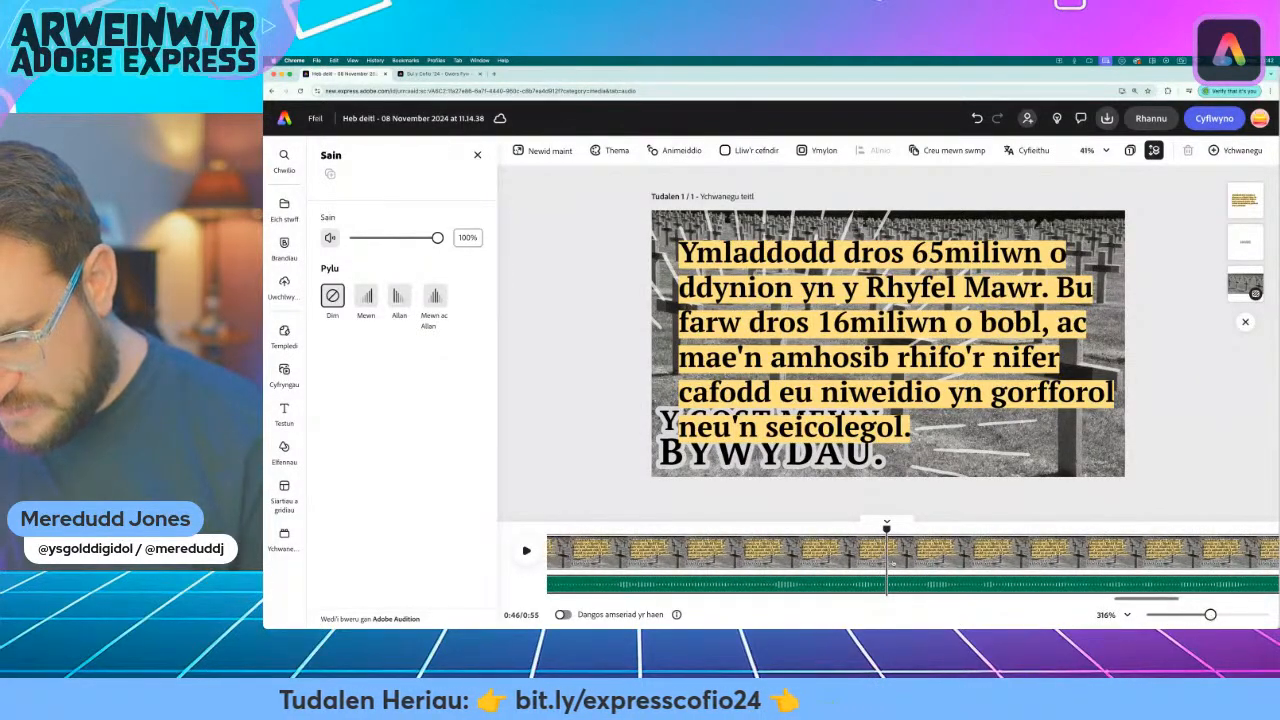
drag(881, 530, 729, 530)
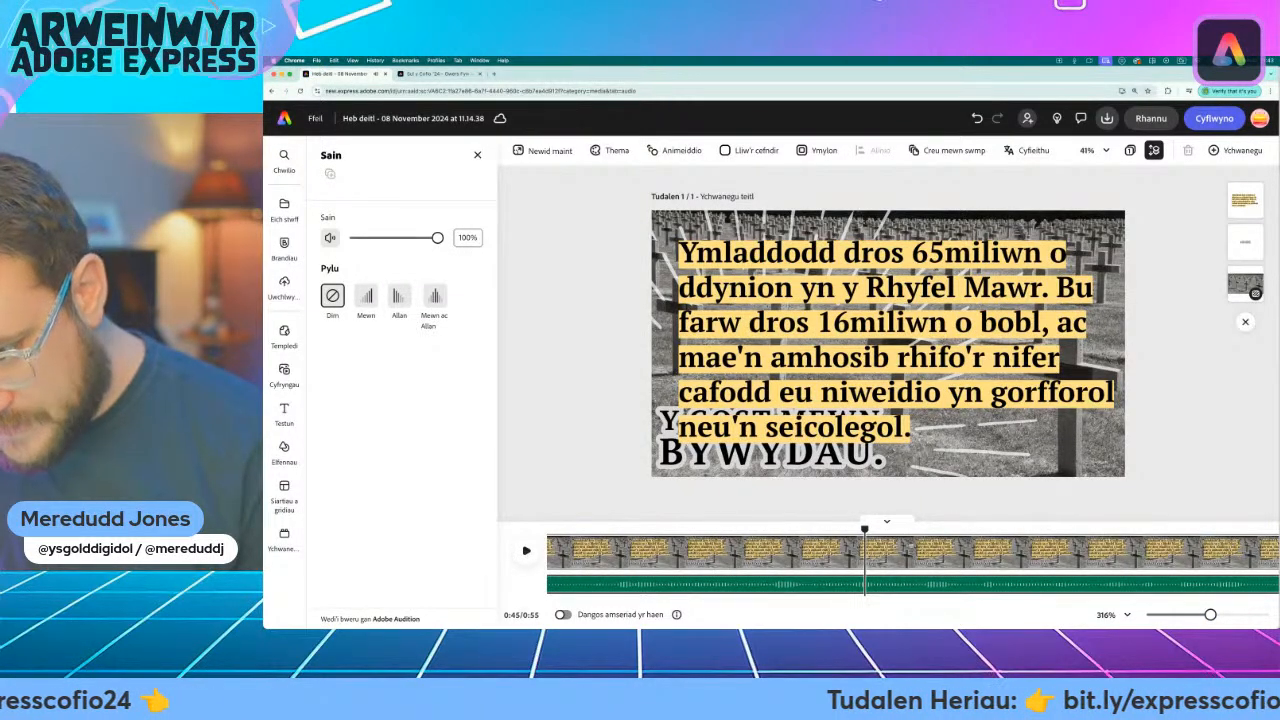
drag(865, 528, 763, 530)
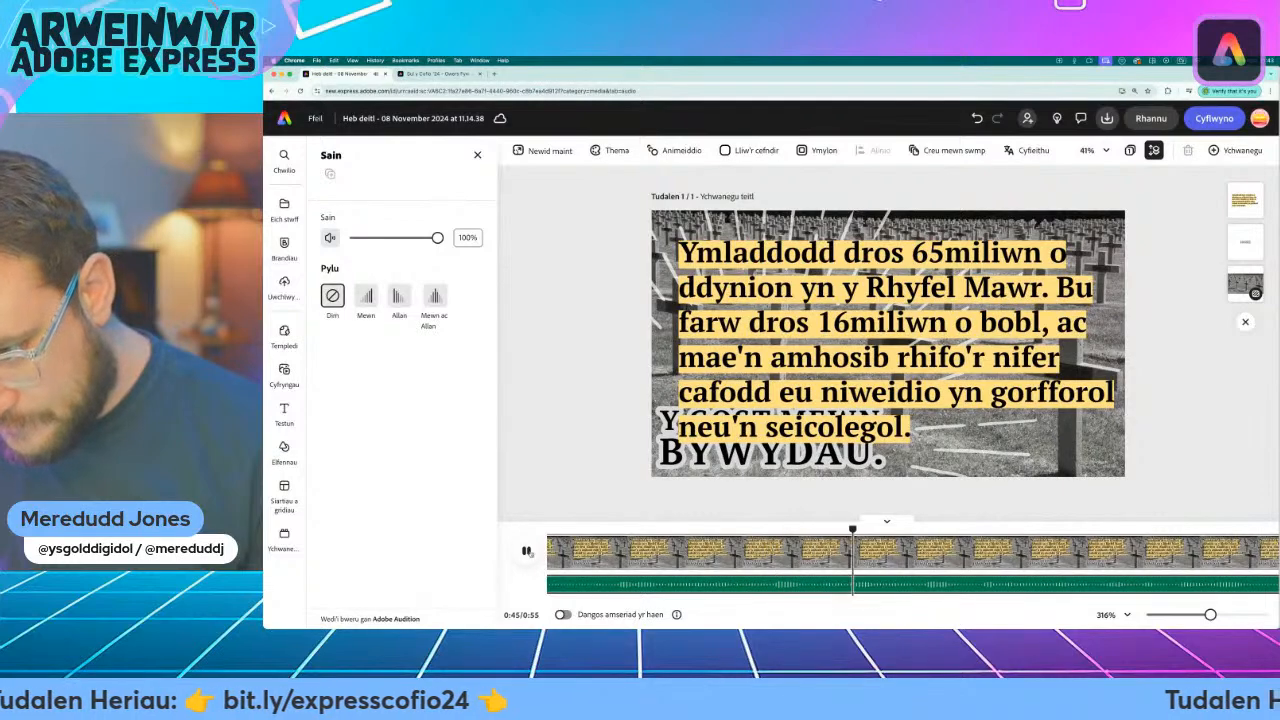
drag(865, 528, 756, 530)
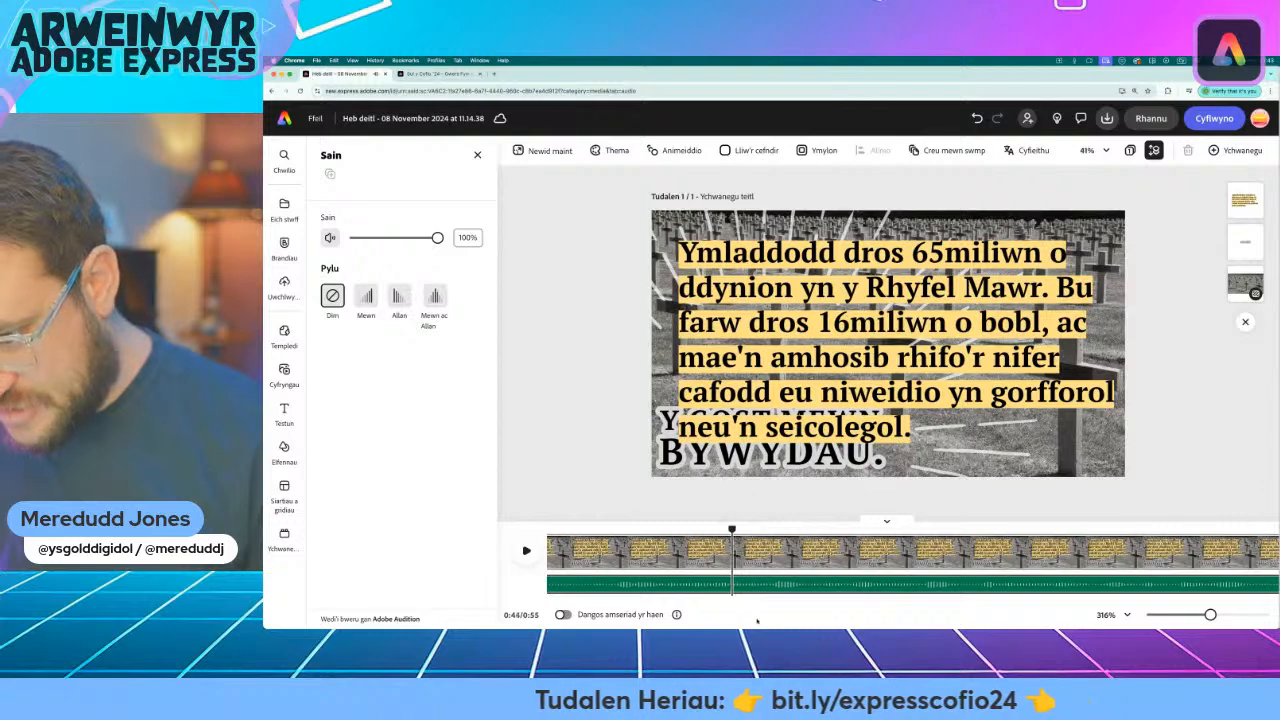
right_click(733, 588)
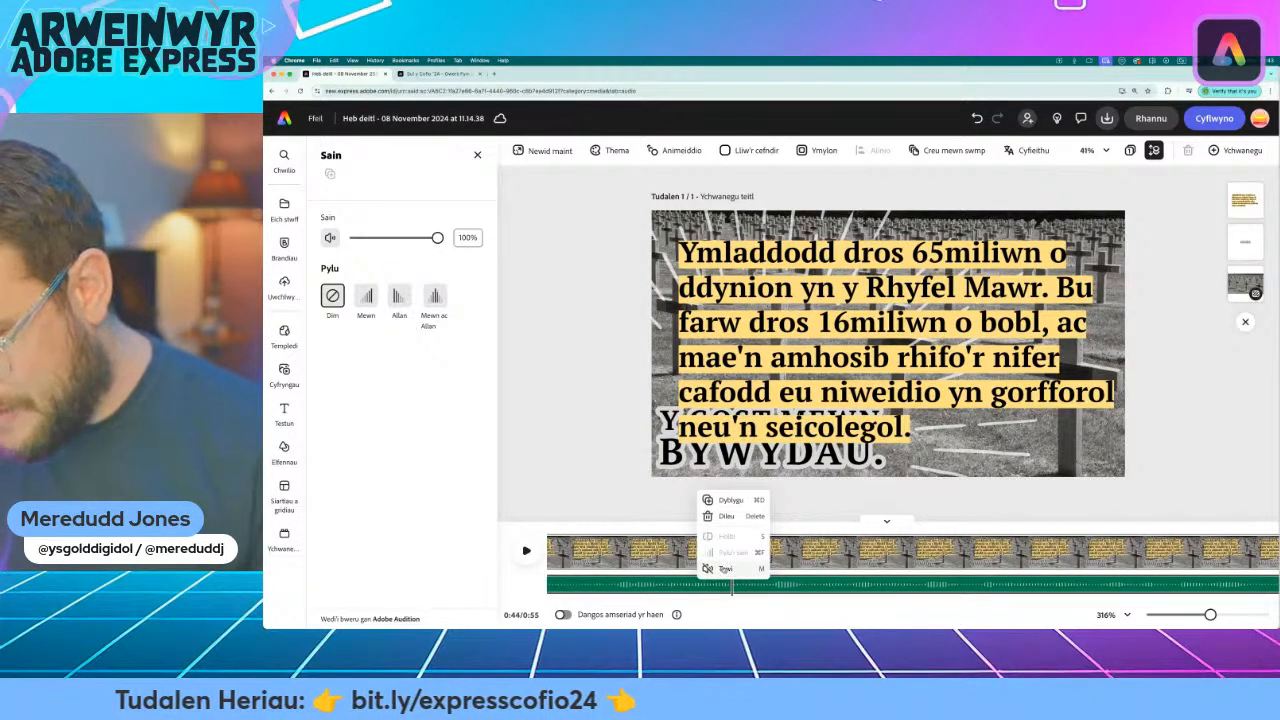
click(731, 598)
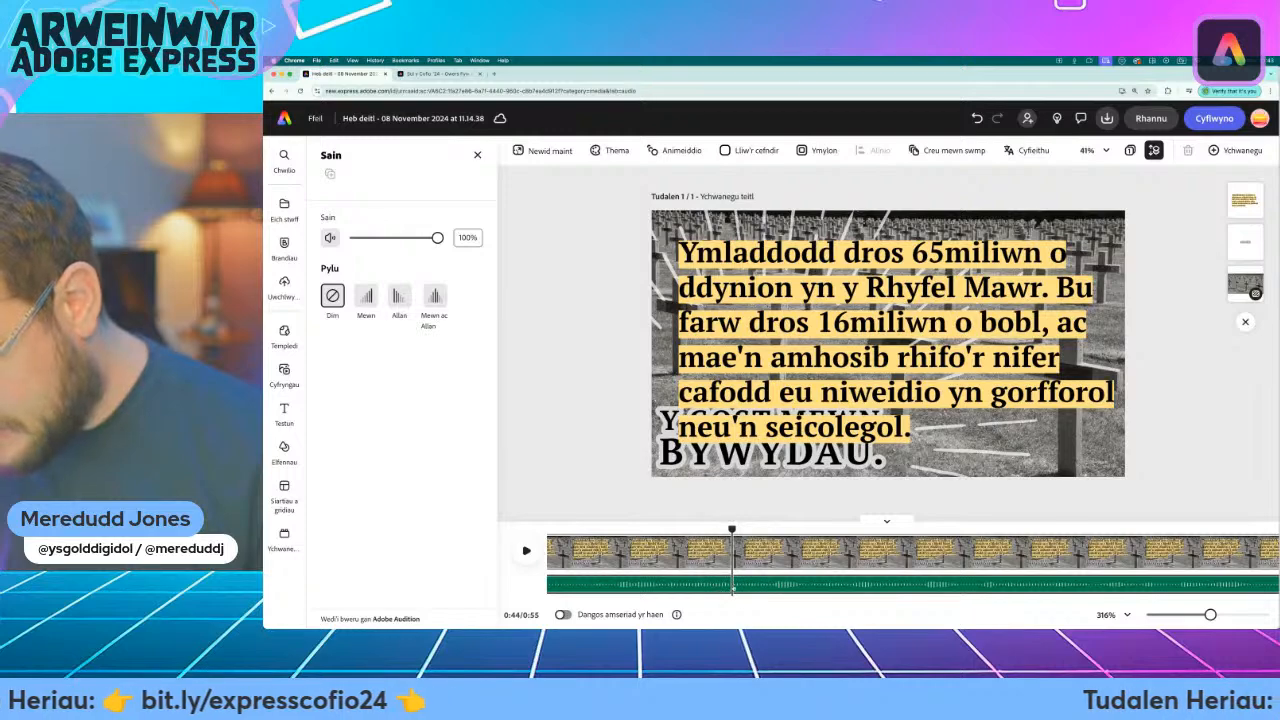
key(s)
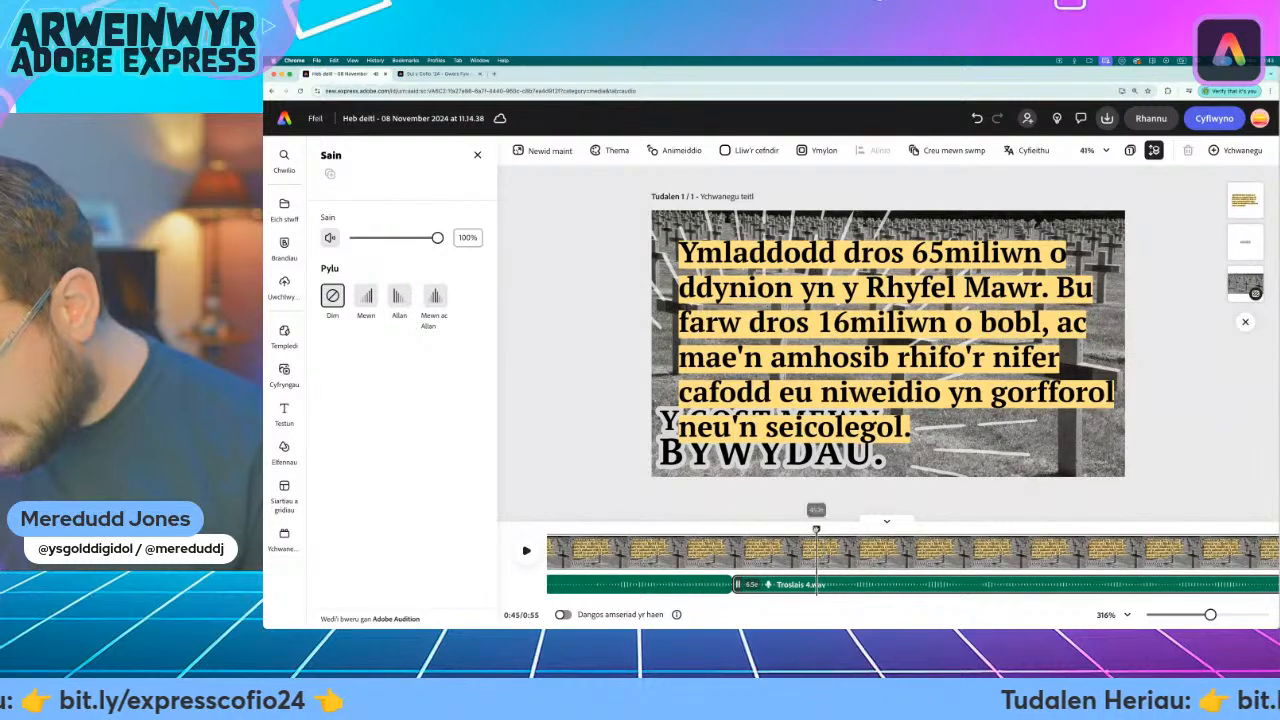
mouse_move(737, 584)
mouse_down()
mouse_move(813, 584)
mouse_move(732, 584)
mouse_up()
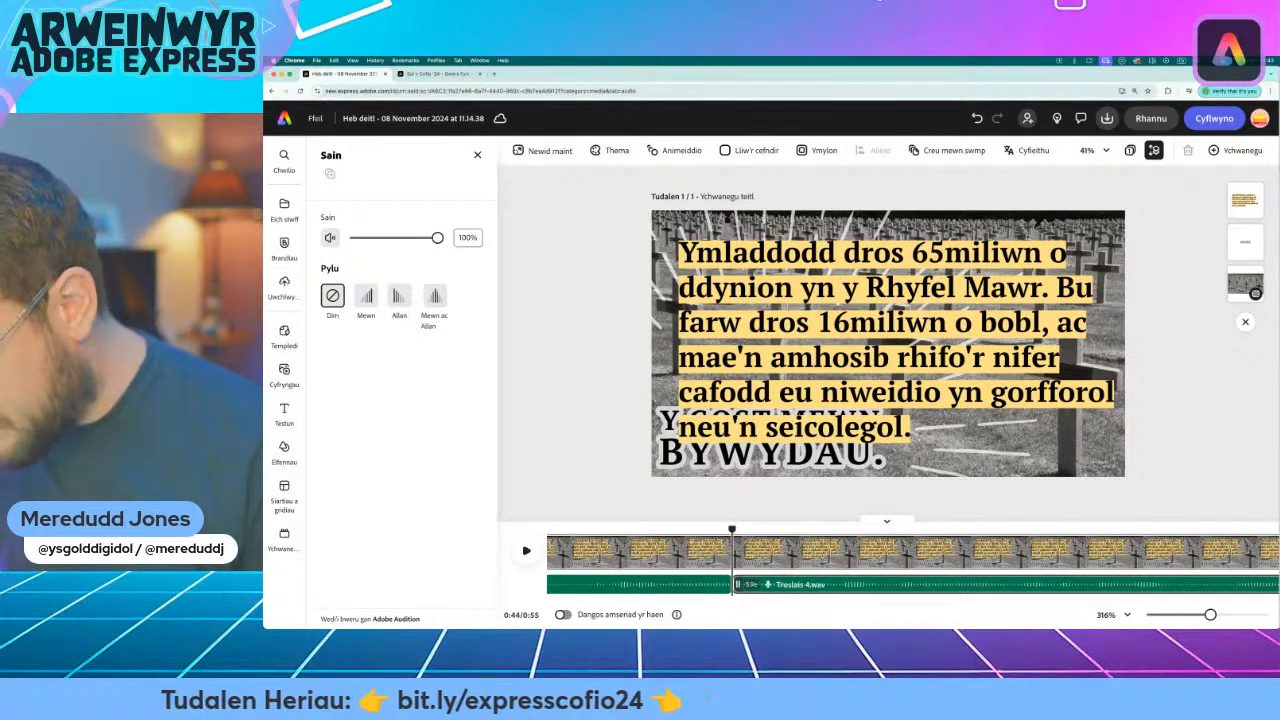
Play back the cemetery scene's voiceover across the split to check the edit
drag(732, 530, 577, 533)
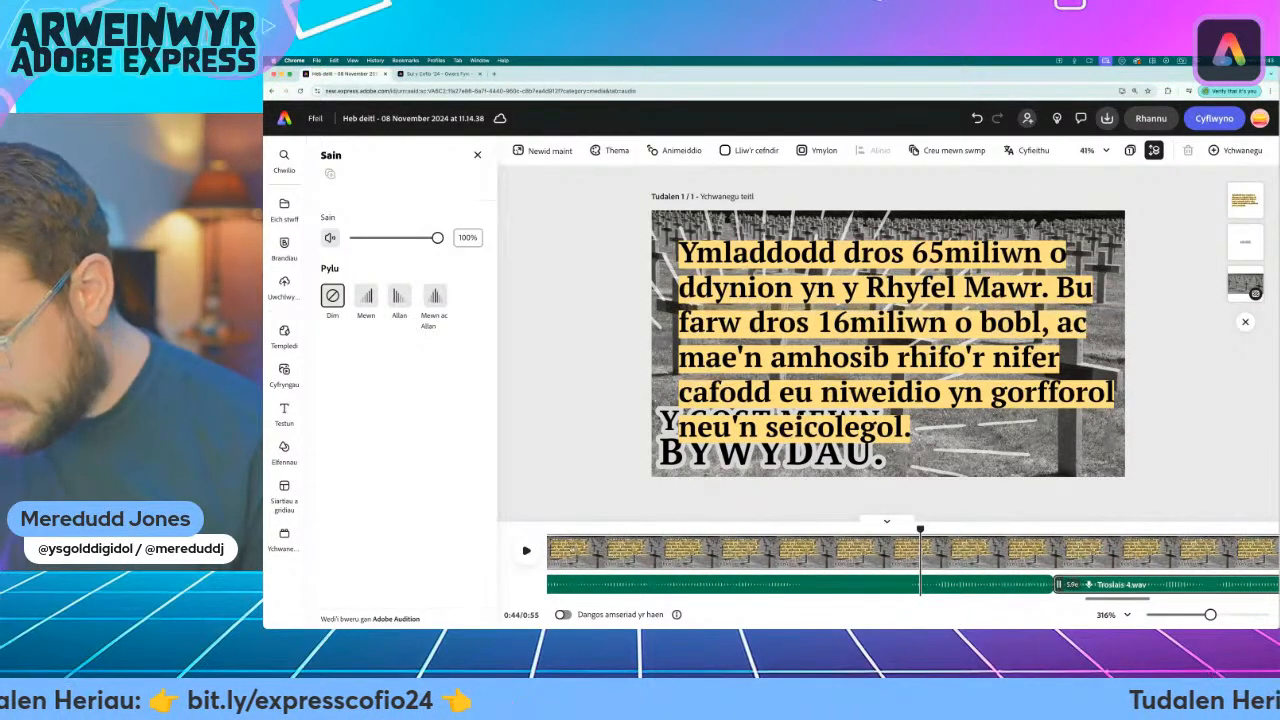
click(526, 551)
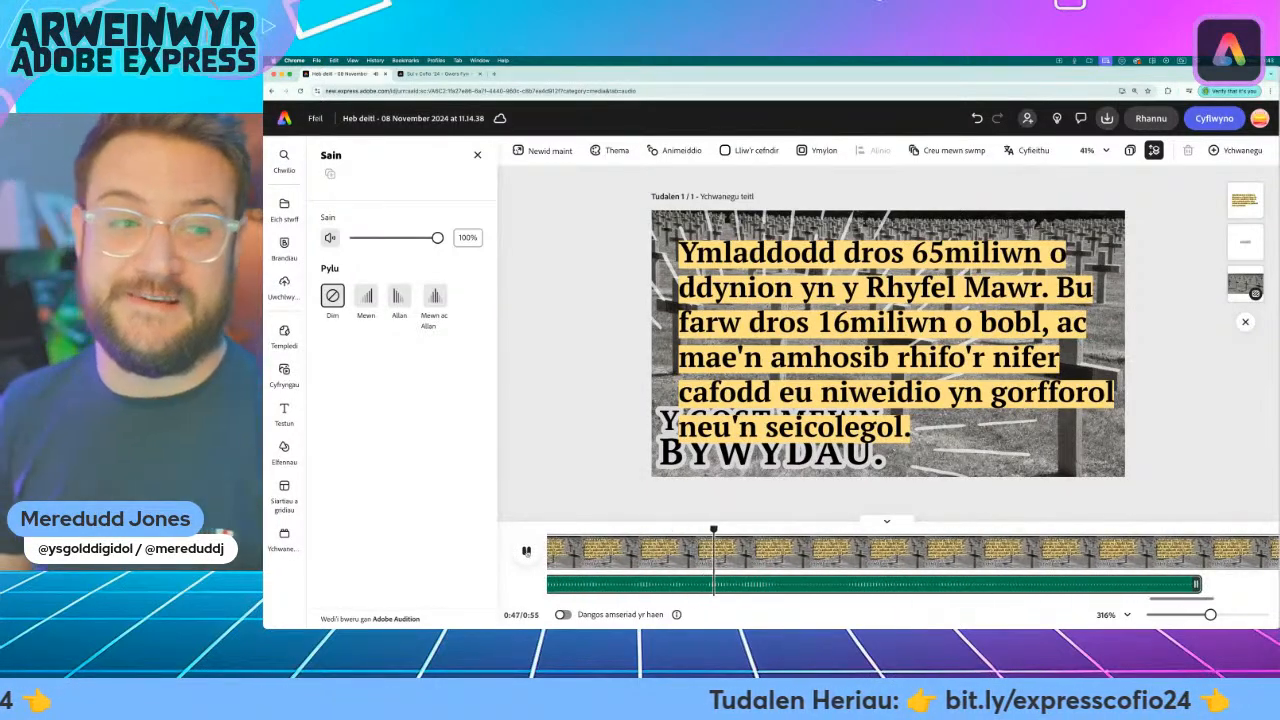
click(526, 551)
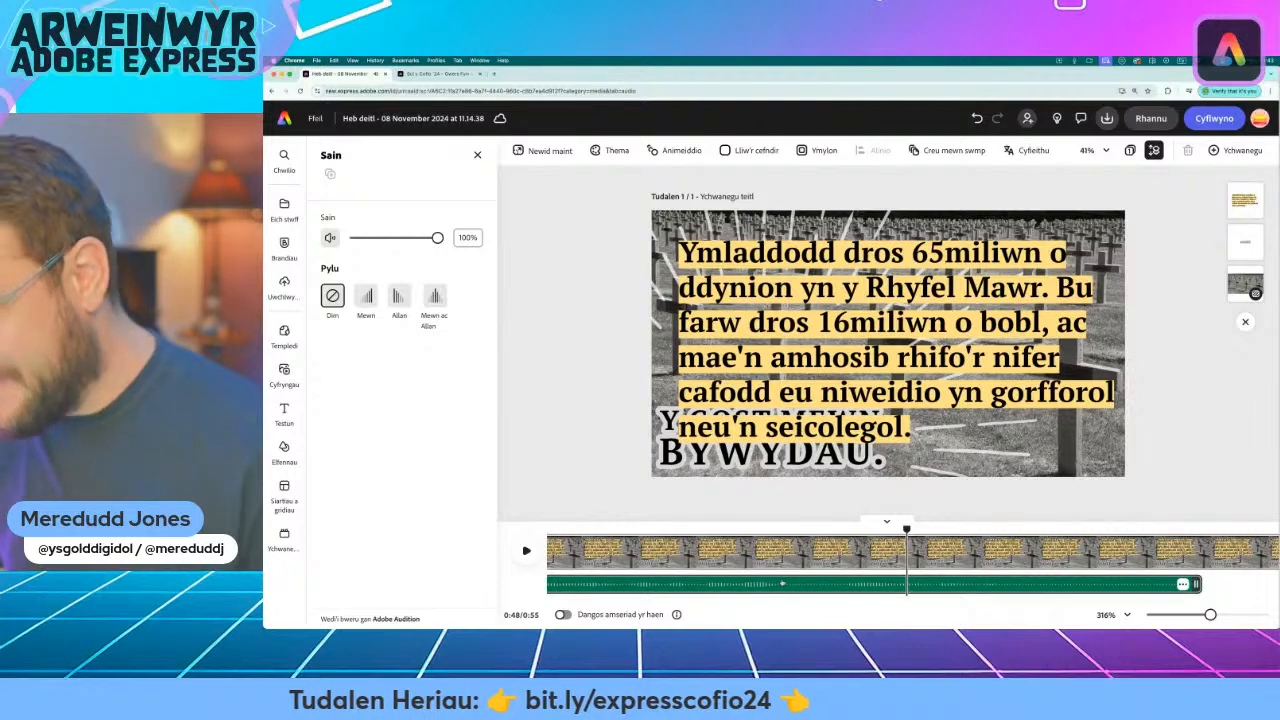
Shorten the cemetery scene to about 18 seconds so it ends just after its voiceover, and delete its highlighted paragraph
drag(1210, 614, 1175, 614)
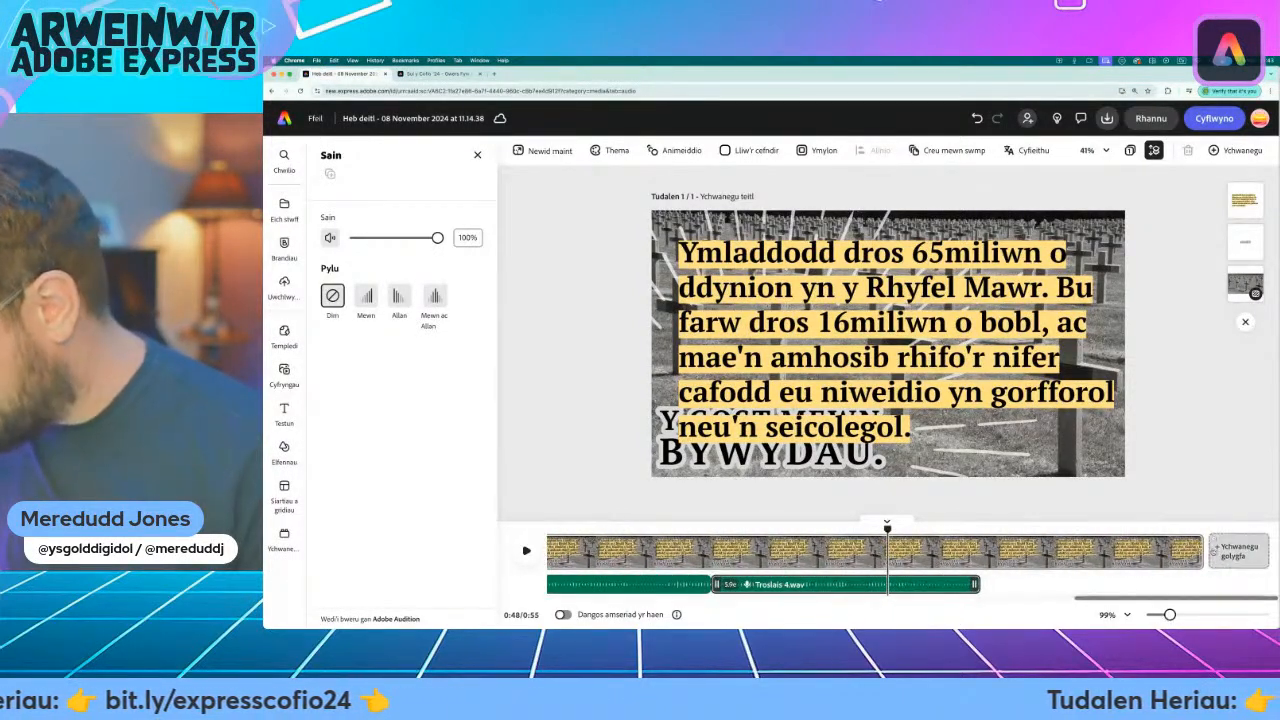
drag(1198, 552, 1097, 552)
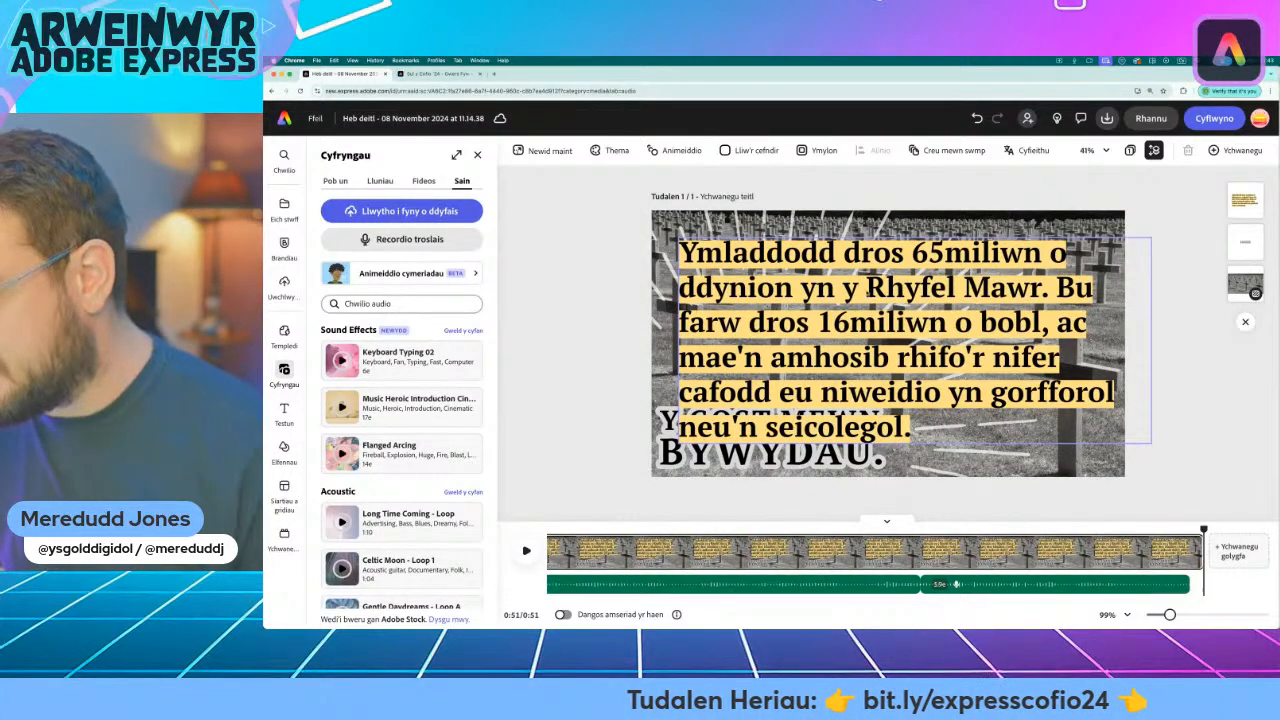
click(923, 436)
key(BackSpace)
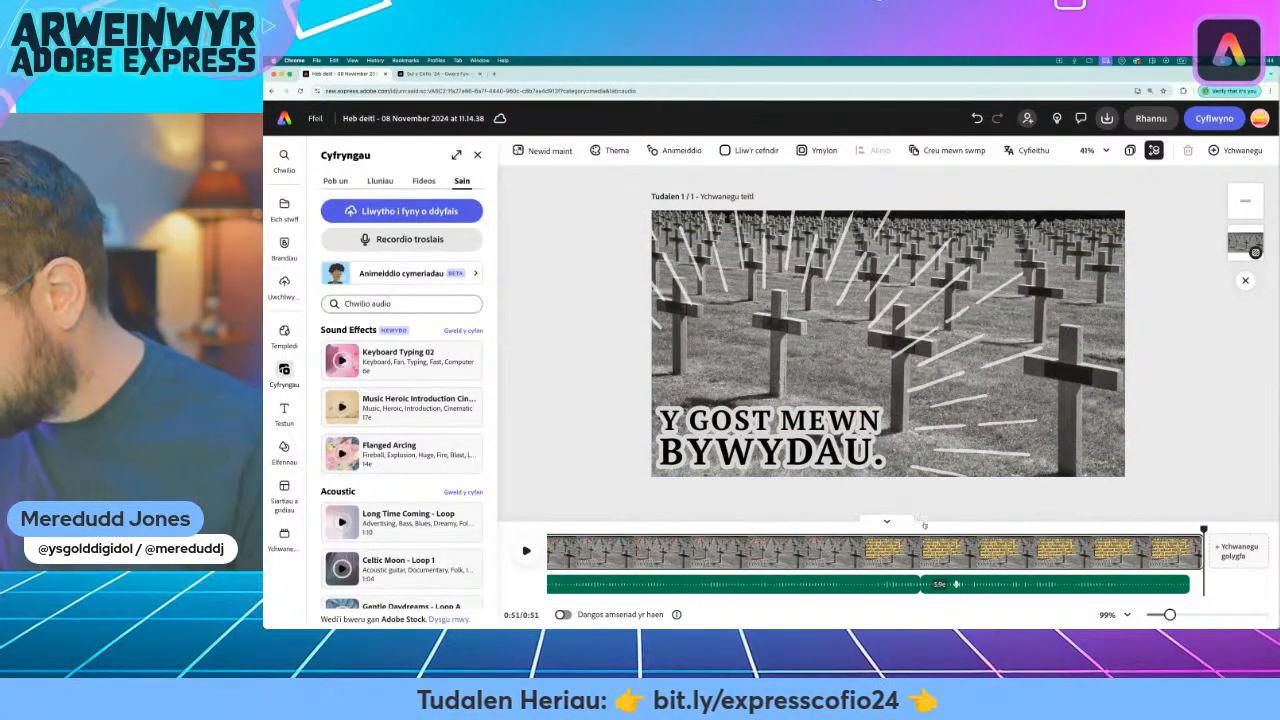
scroll(924, 525, left, 4)
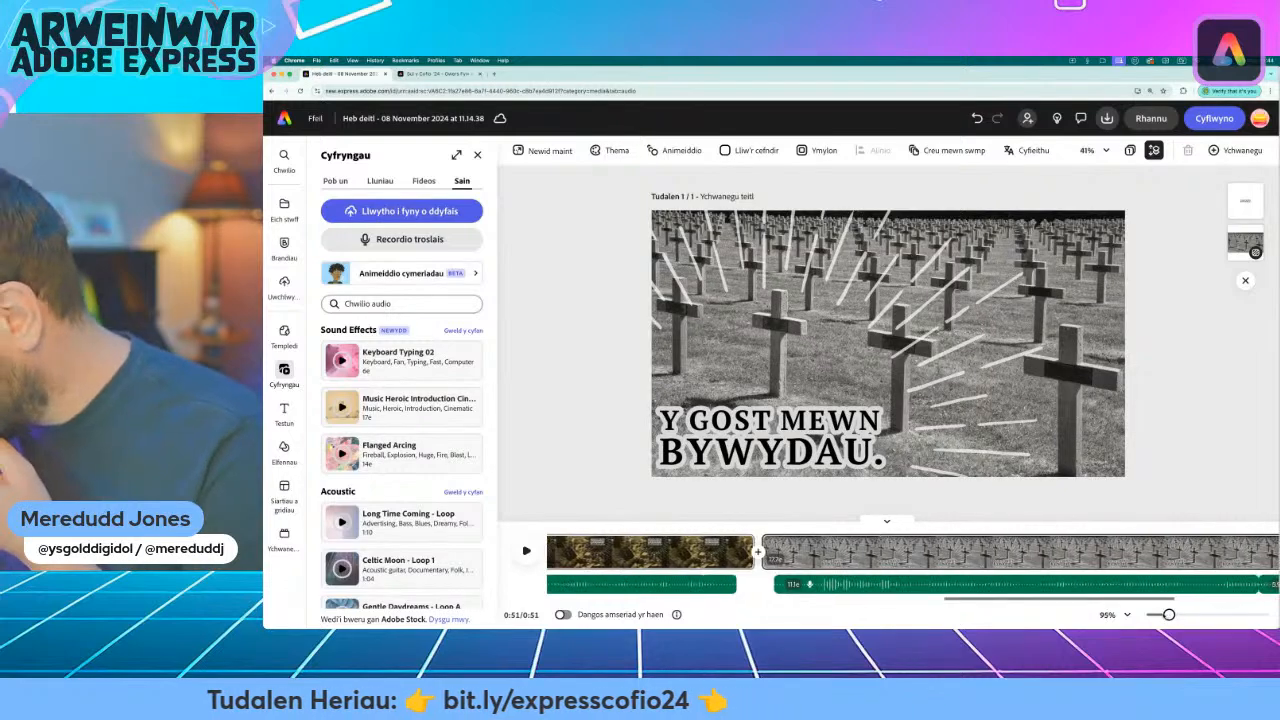
mouse_move(1169, 614)
mouse_down()
mouse_move(1141, 618)
mouse_move(1154, 615)
mouse_up()
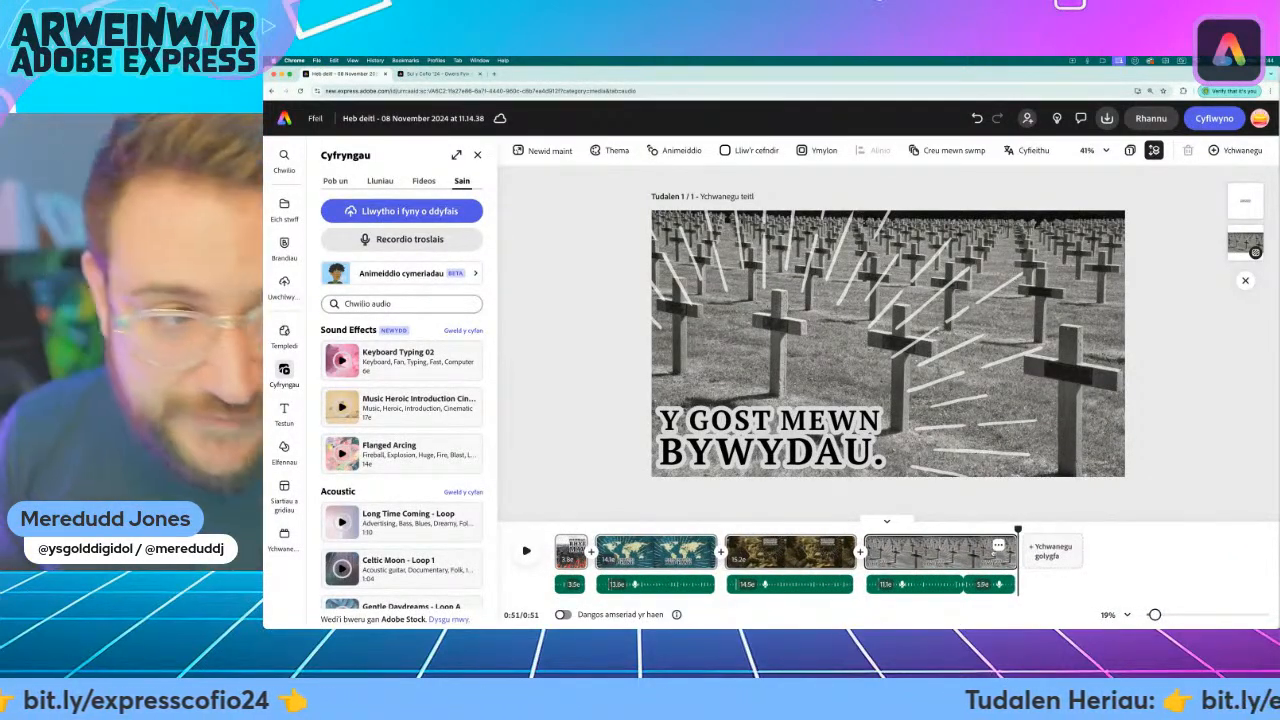
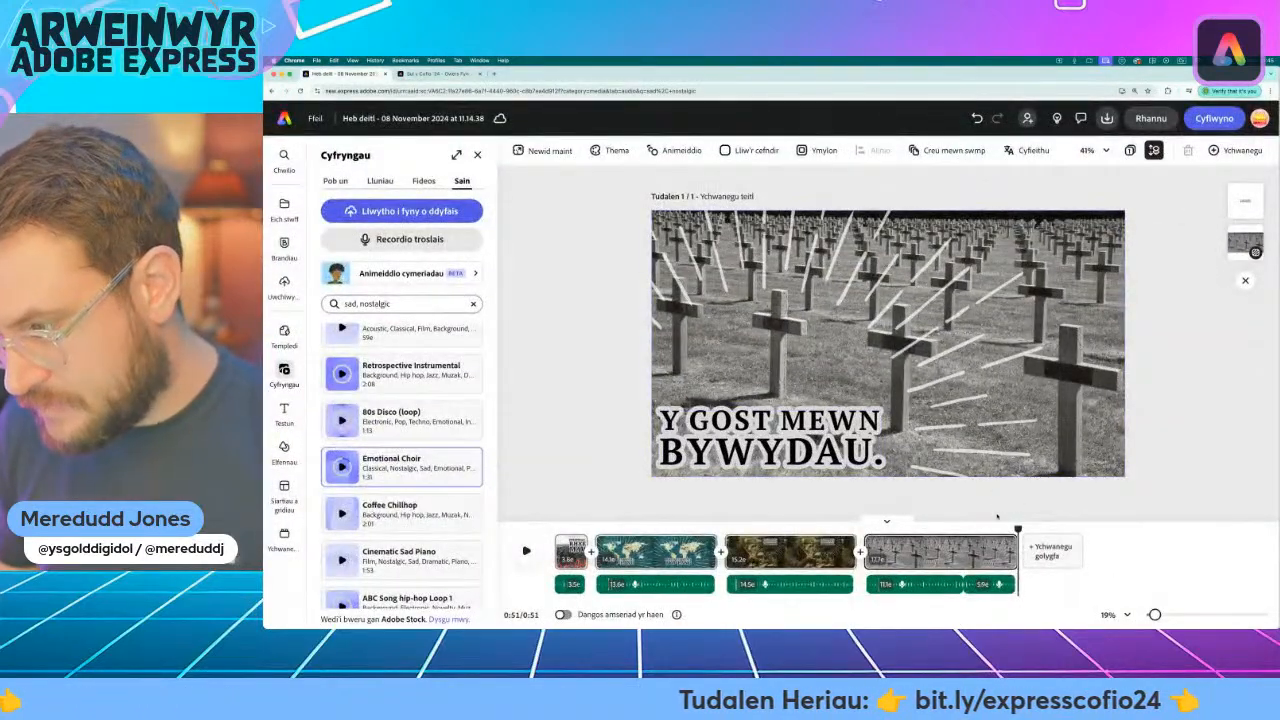
Add the "Emotional Choir" music from the start of the video and play back the opening with it
drag(1018, 529, 555, 527)
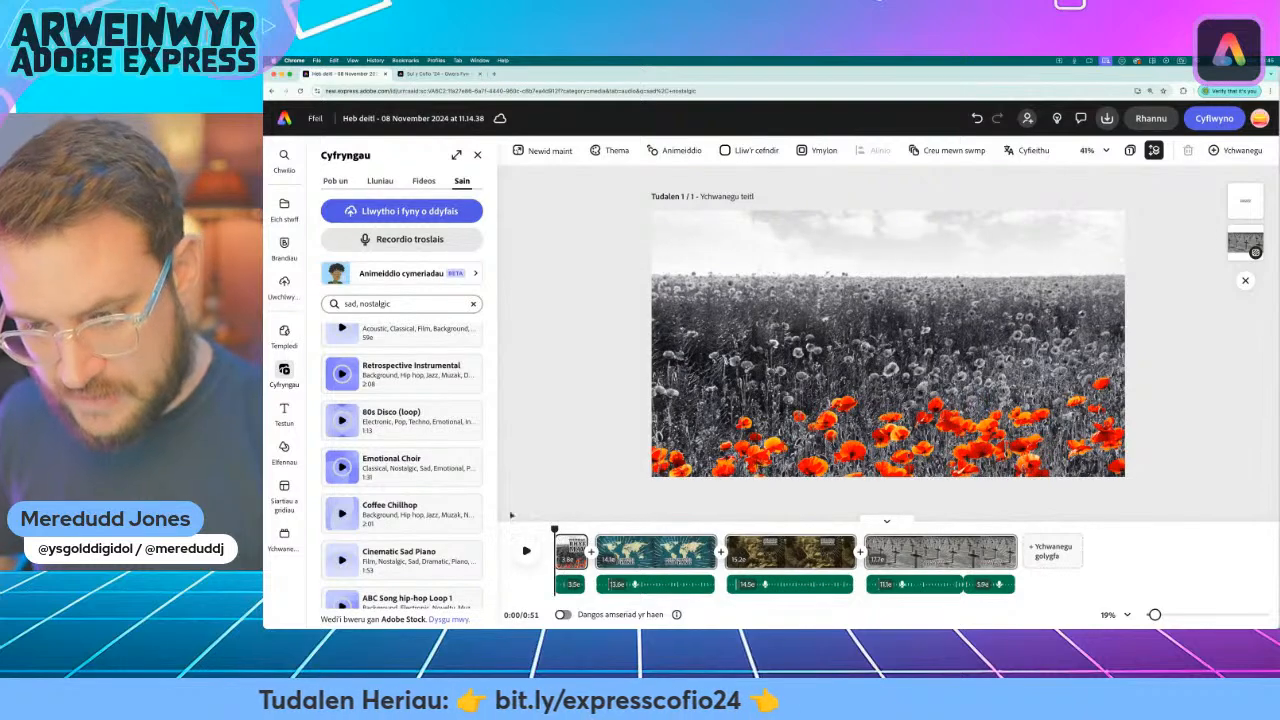
click(403, 466)
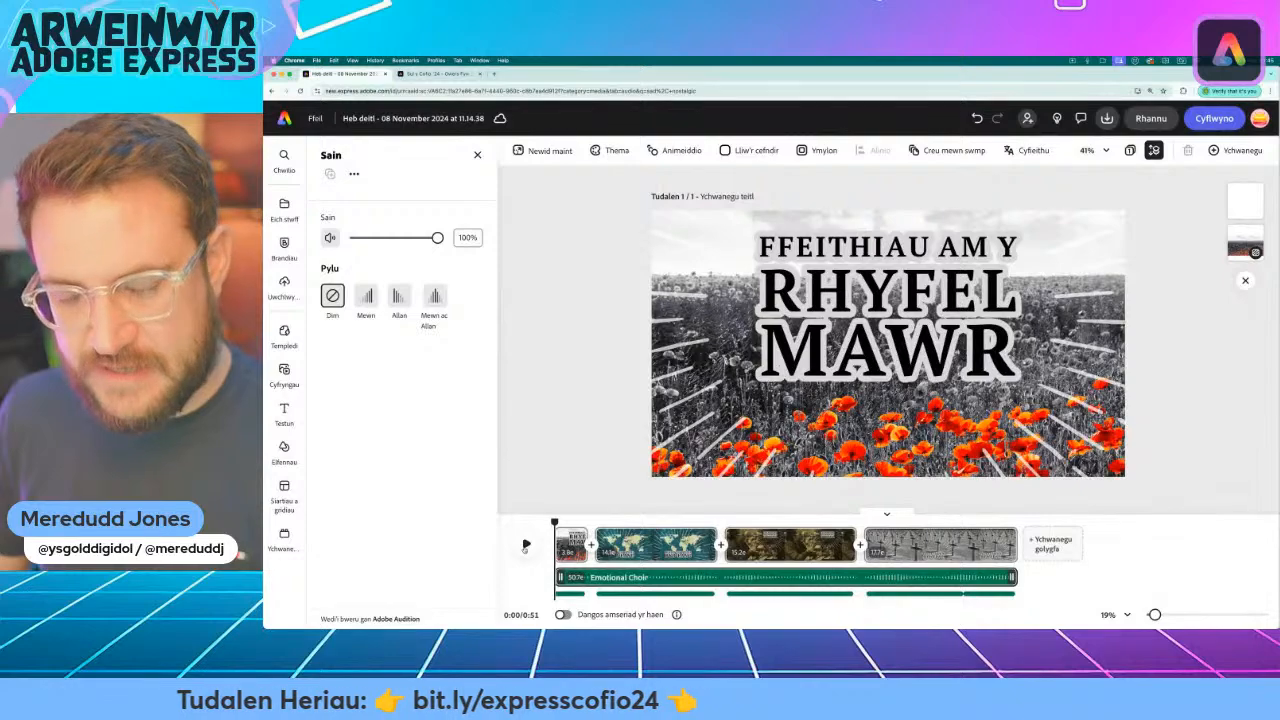
click(525, 546)
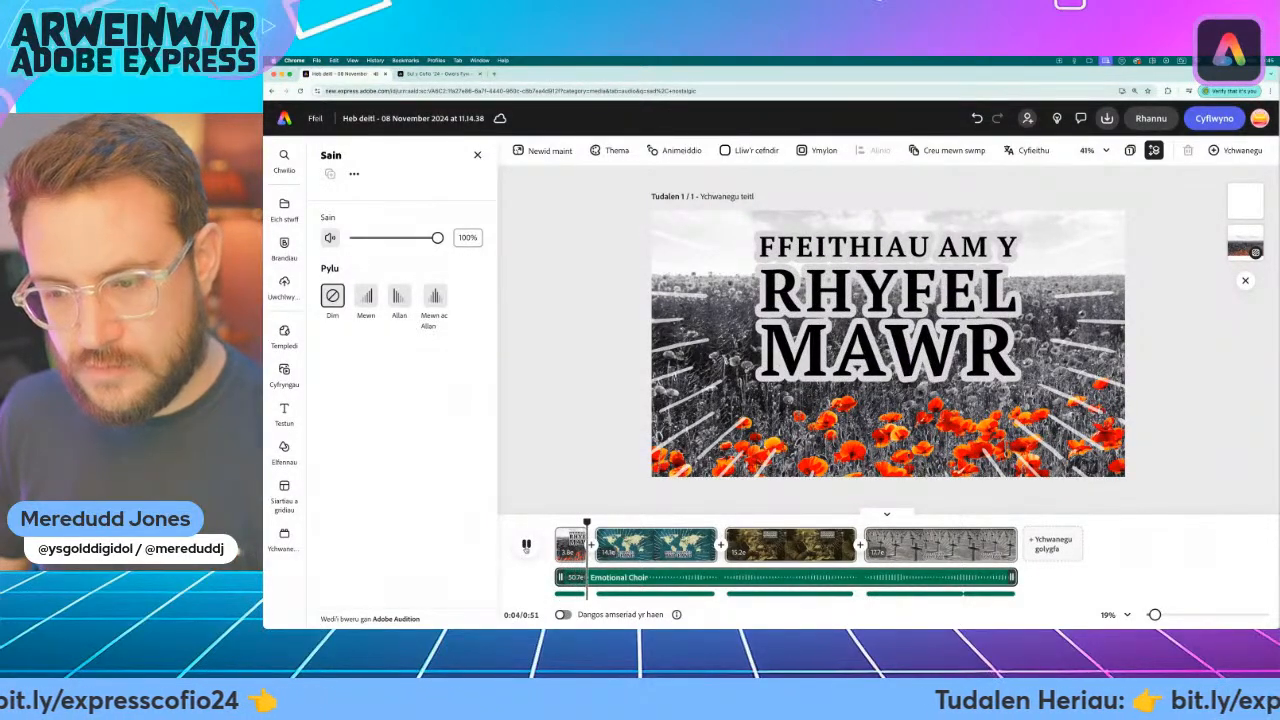
click(526, 546)
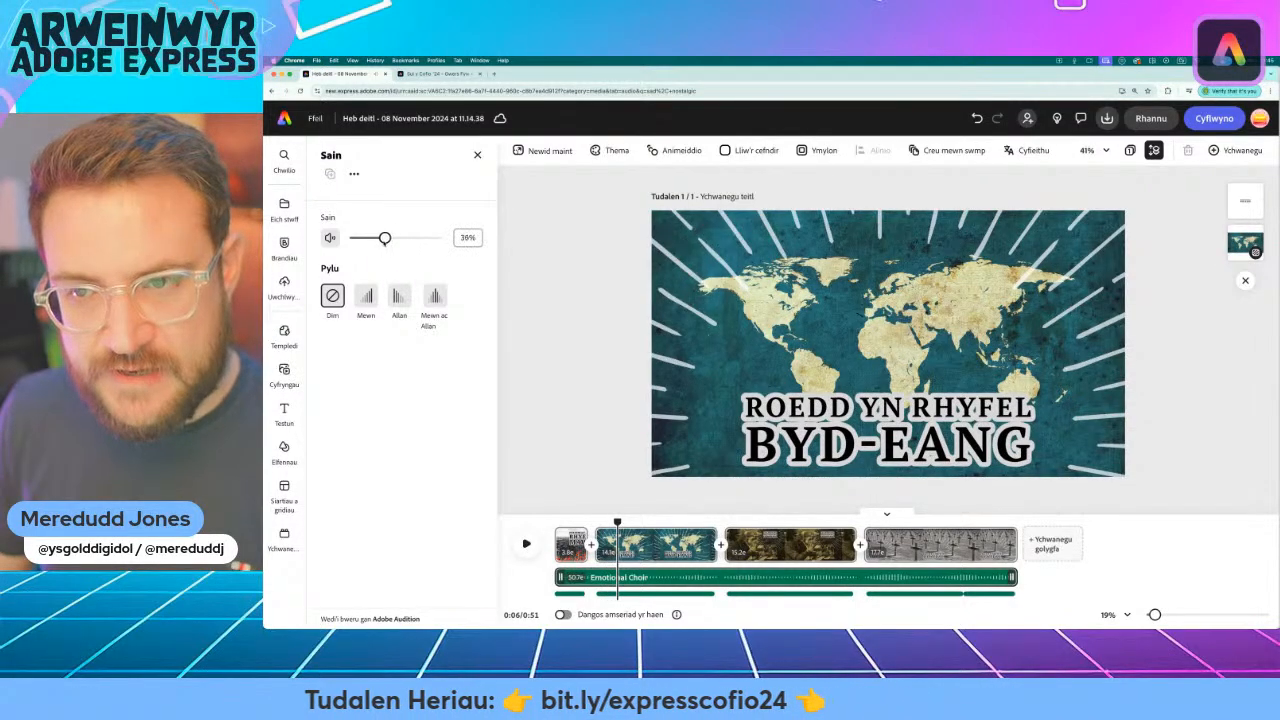
Lower the Emotional Choir music's volume to 17%, replaying the video from the start to check it against the voiceover
drag(379, 239, 382, 239)
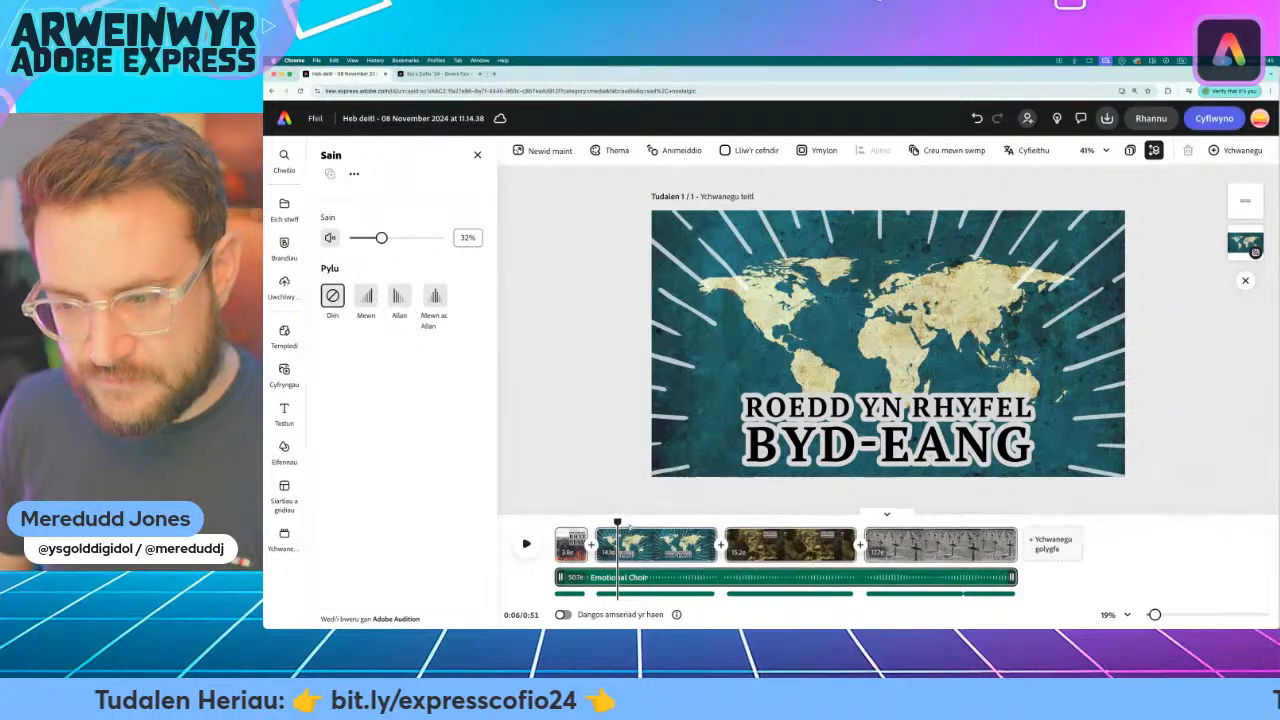
drag(617, 522, 493, 521)
click(527, 545)
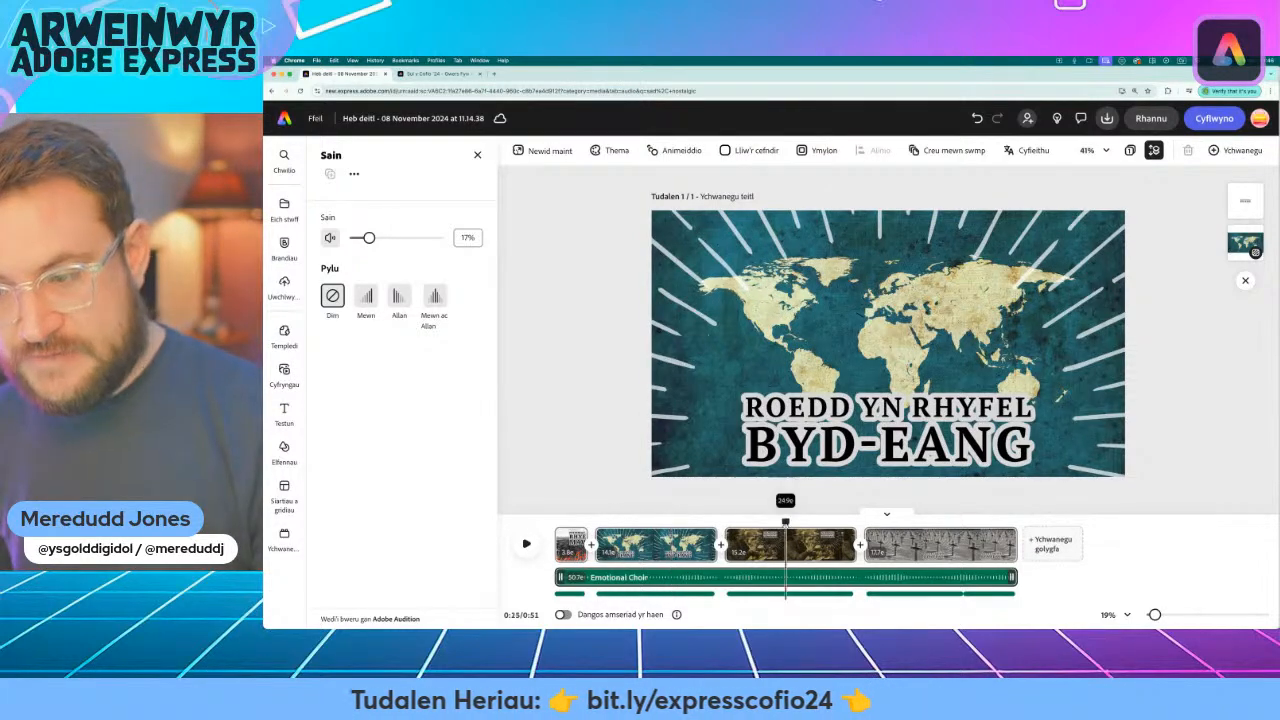
Make the Emotional Choir music fade out over 1.7 seconds and check the end of the cemetery scene
drag(785, 522, 962, 522)
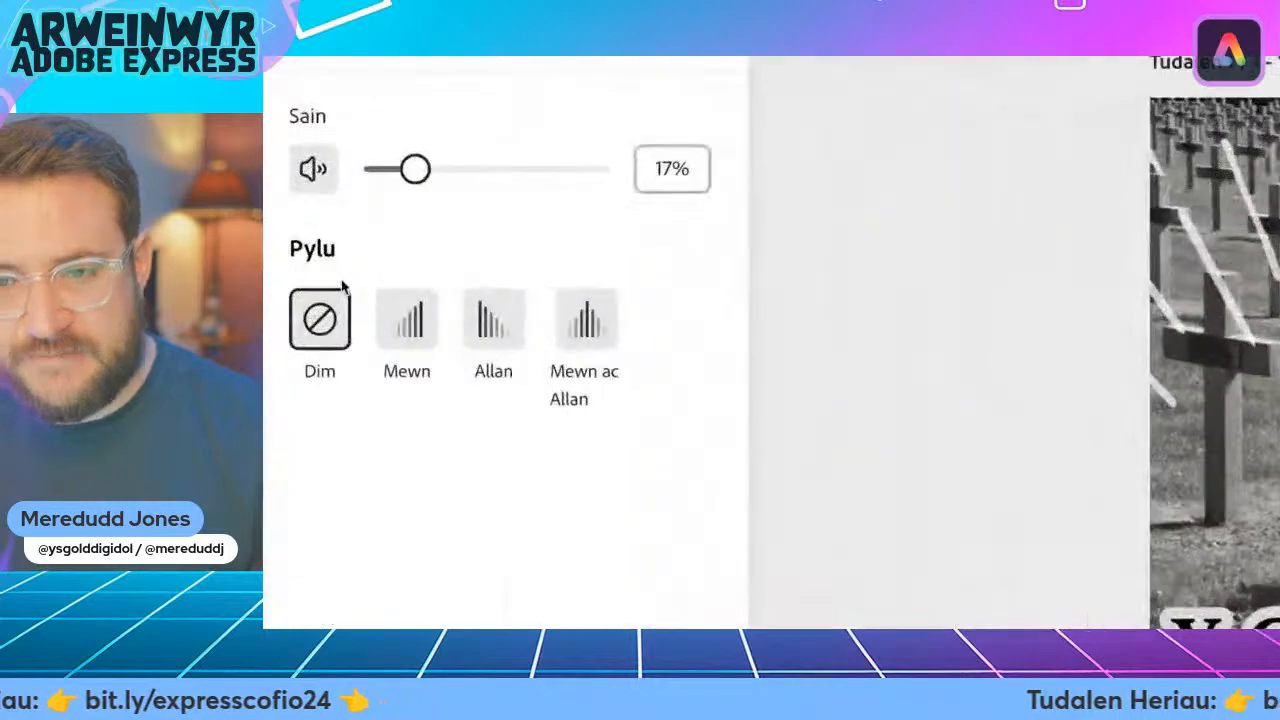
click(488, 315)
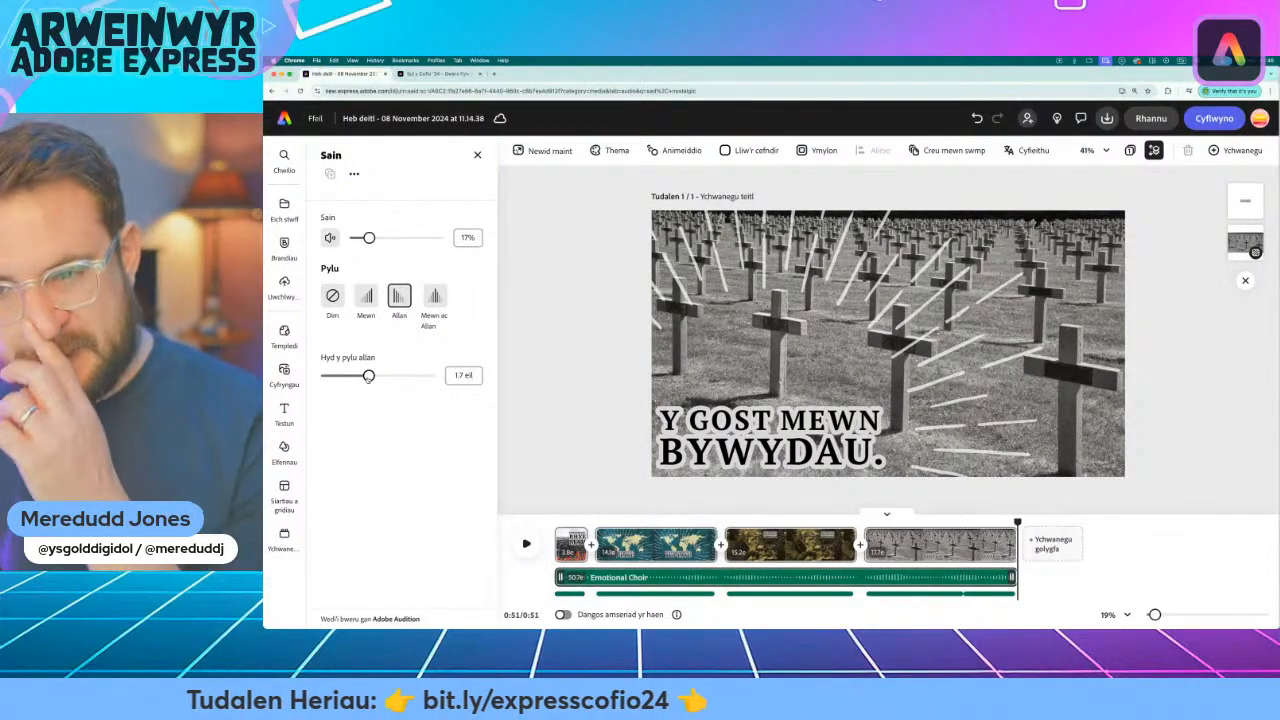
drag(1018, 522, 956, 522)
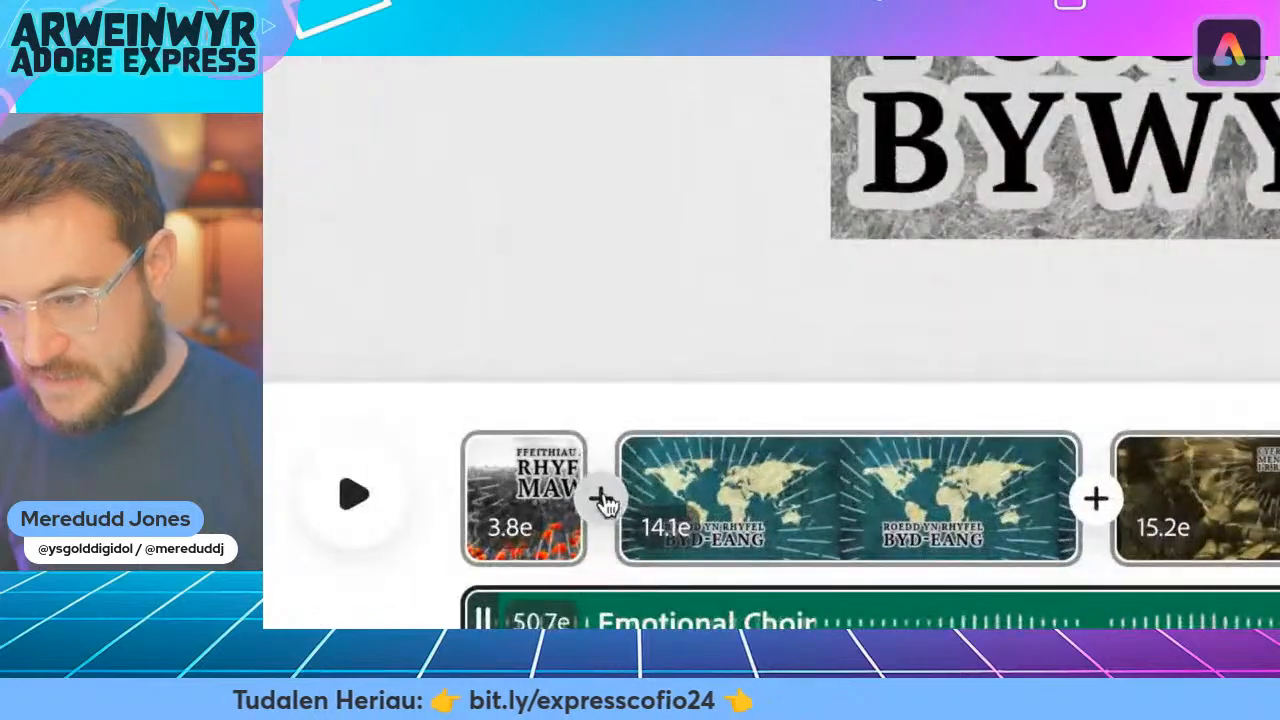
Add a 1-second Diddymu transition between the title and world map scenes, apply it to every scene and play back the video
click(592, 545)
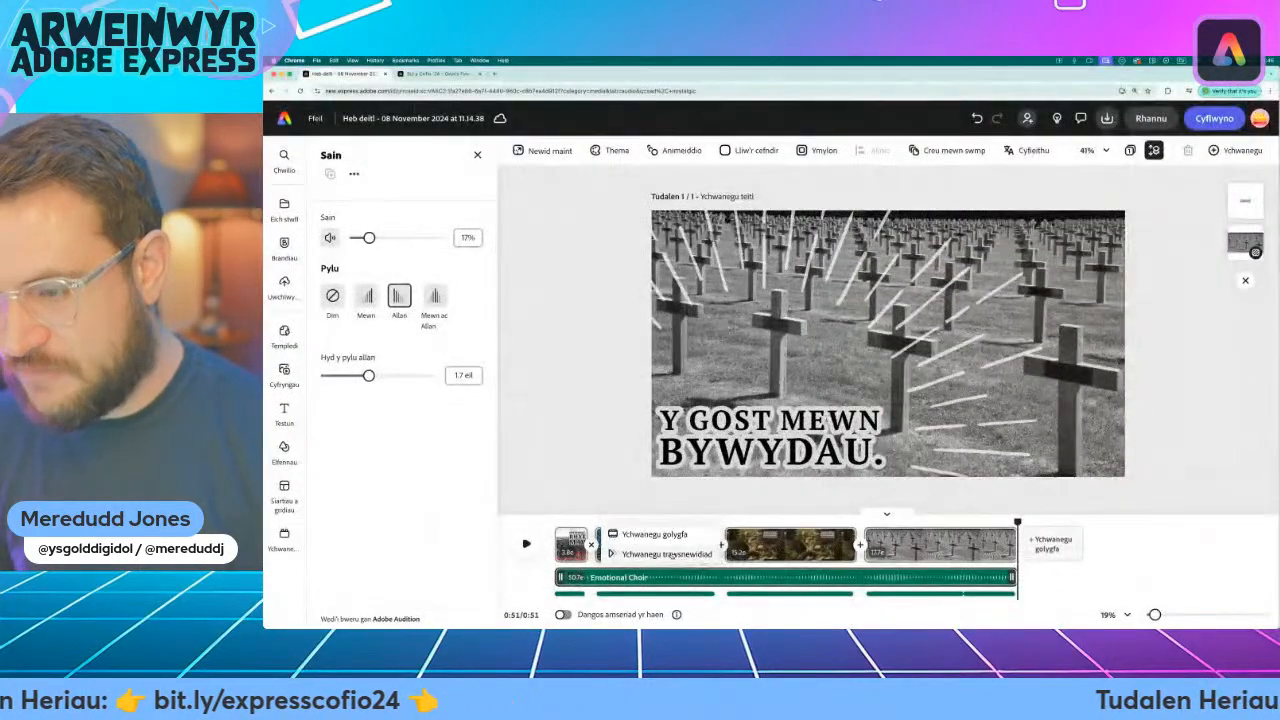
click(905, 537)
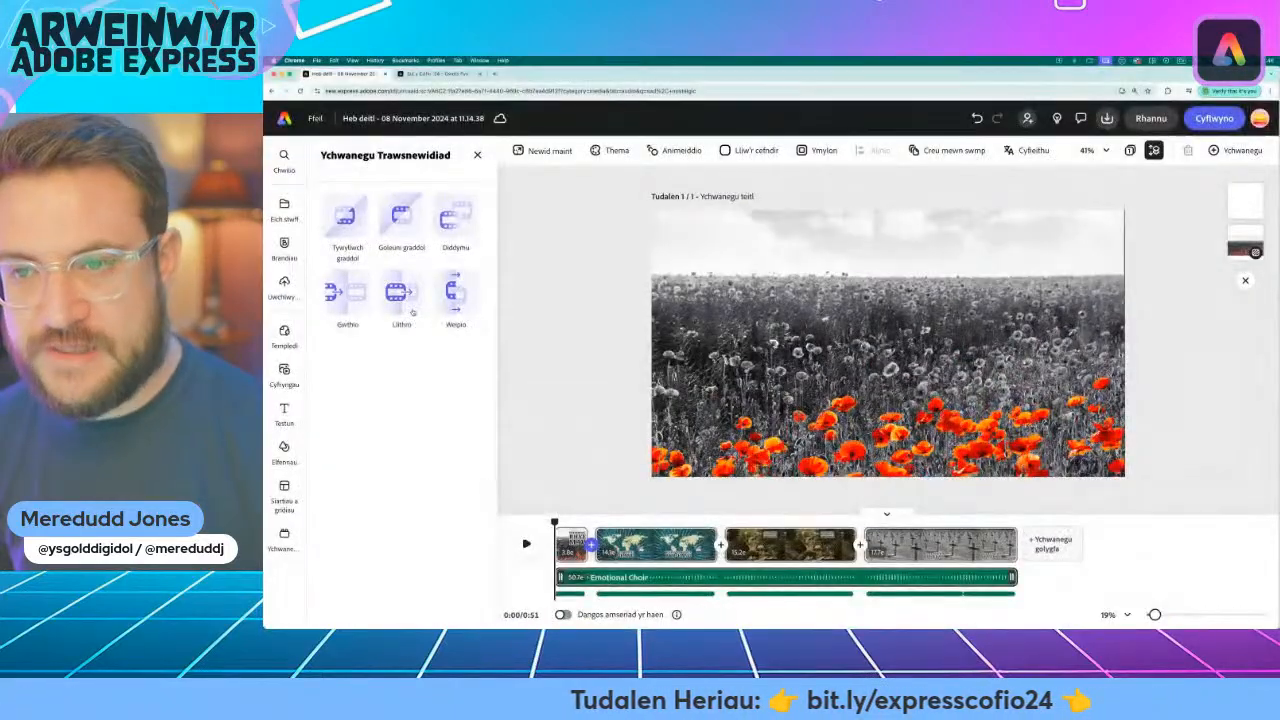
click(455, 213)
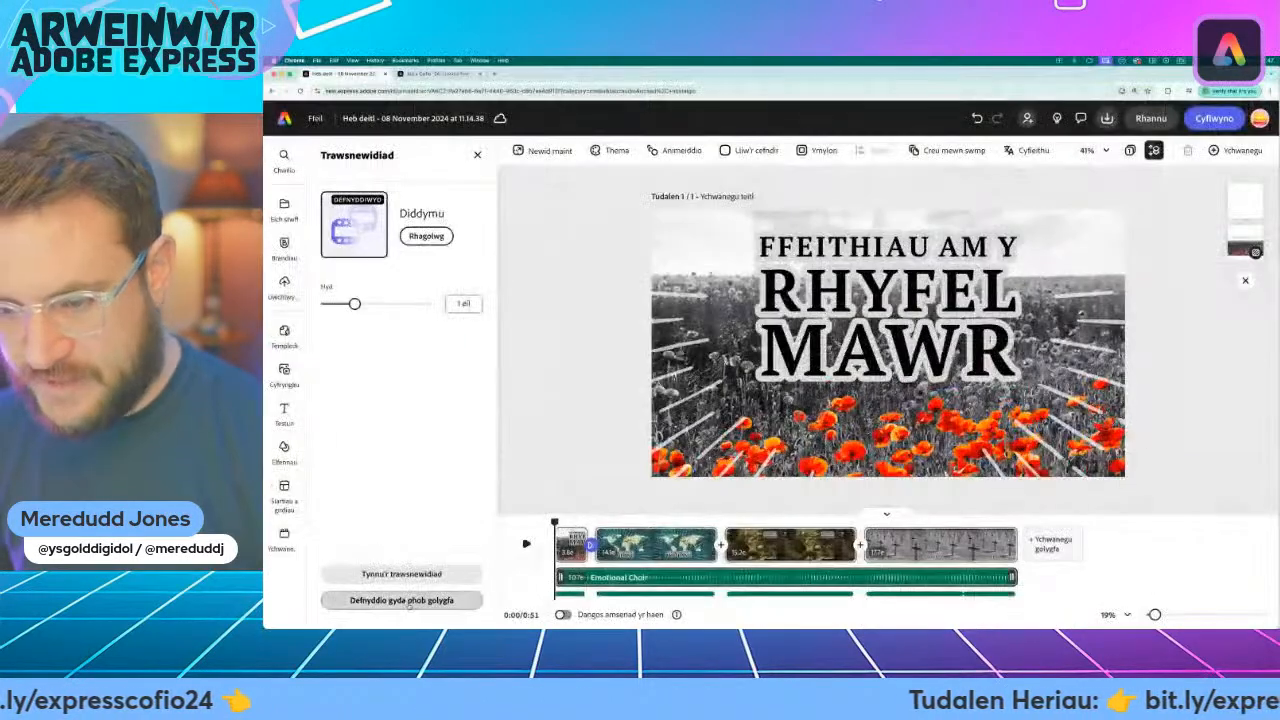
click(553, 594)
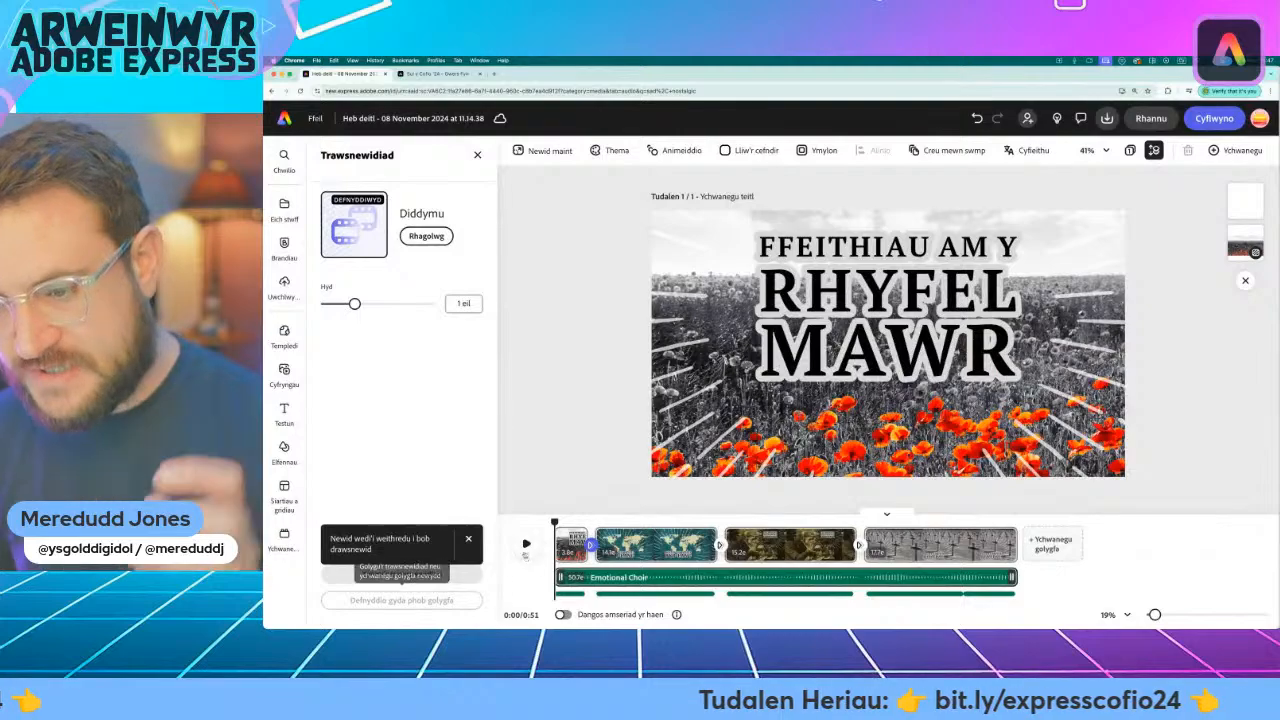
click(526, 543)
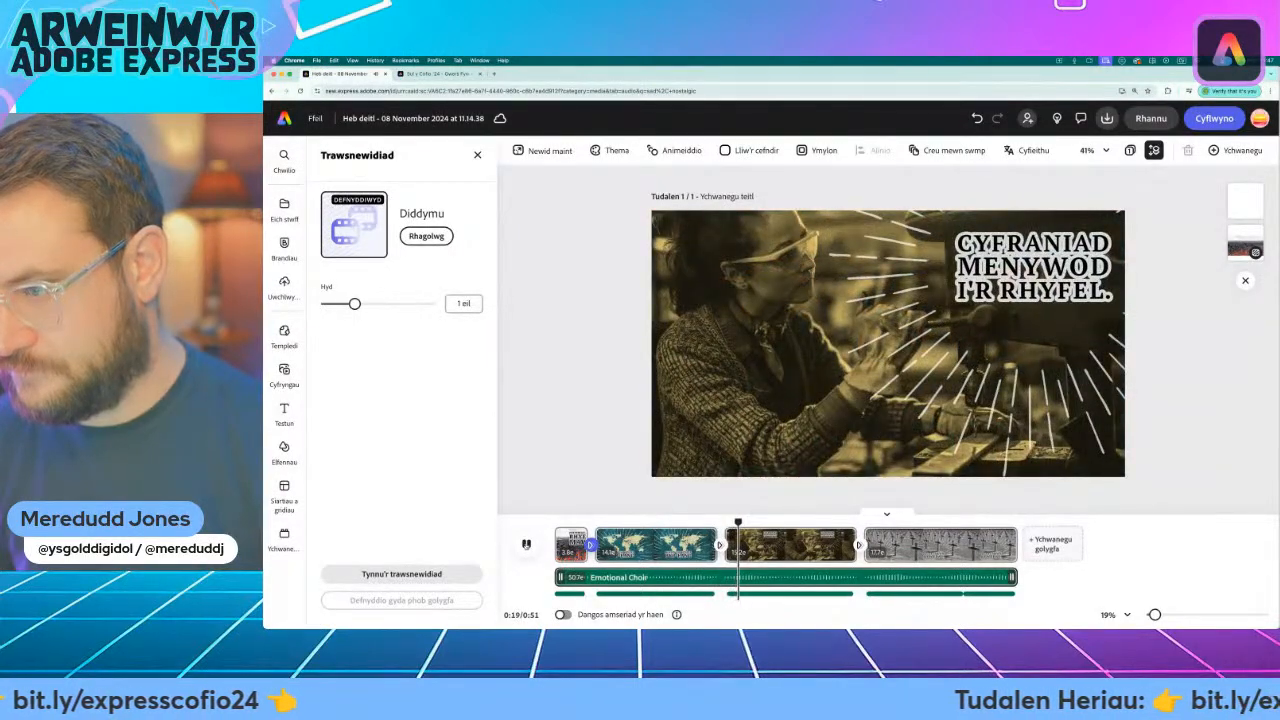
click(526, 545)
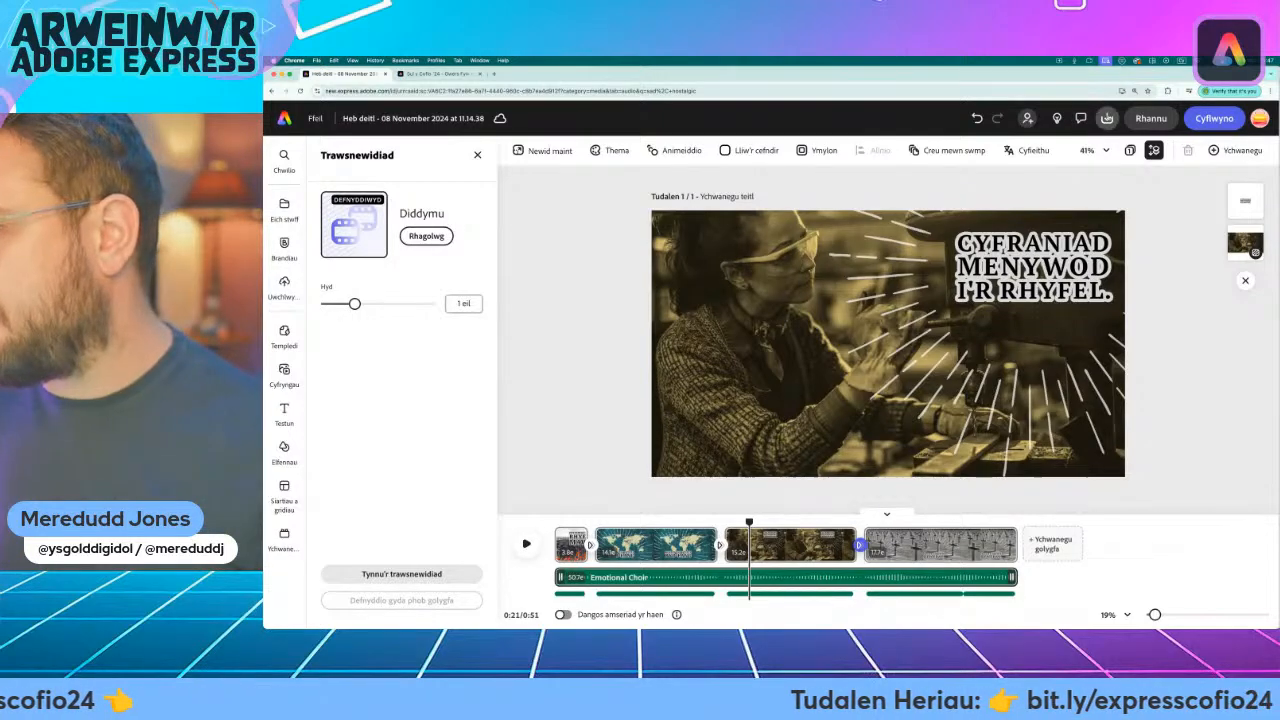
Examine the video's download format and resolution options, close them and open the sharing options
click(1107, 118)
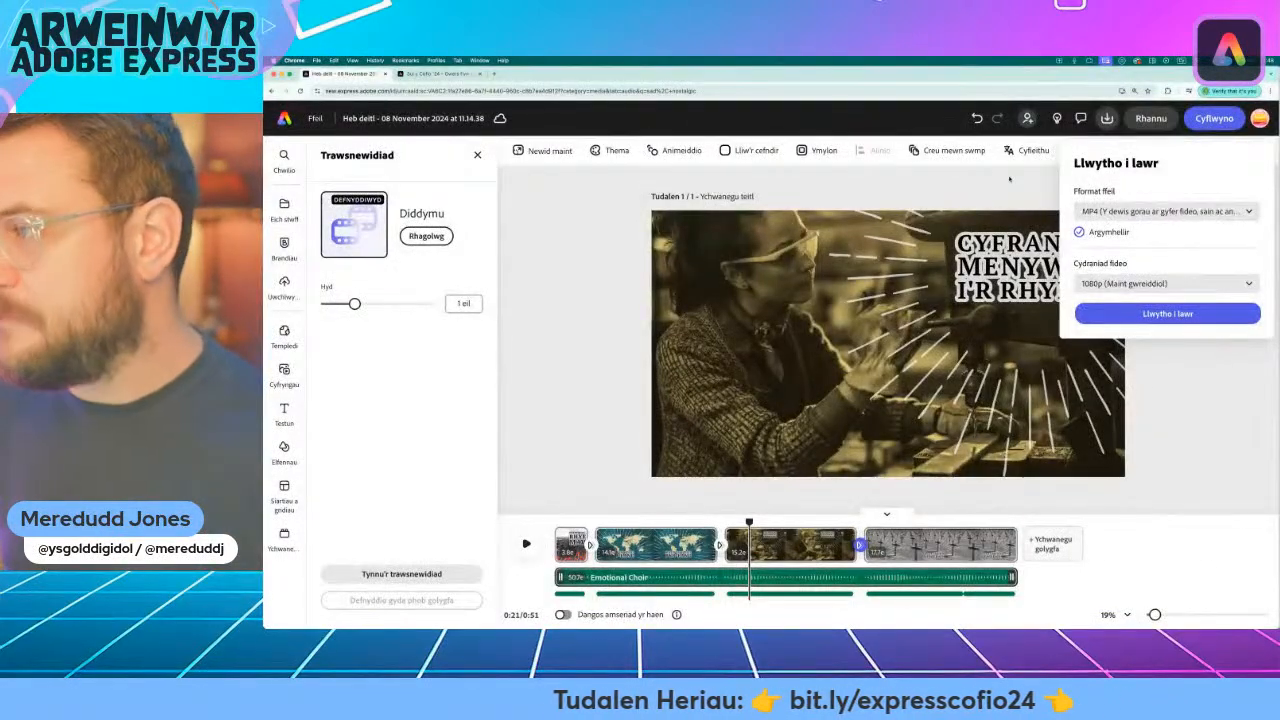
right_click(1009, 179)
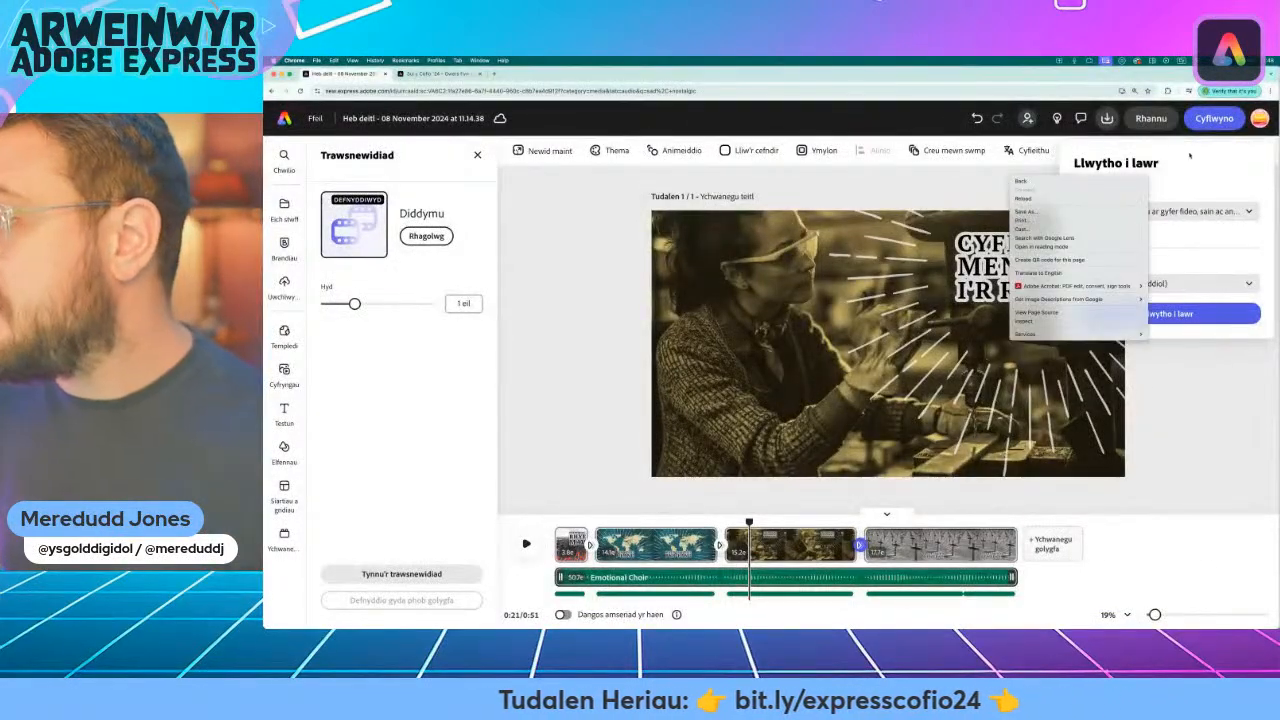
click(1223, 388)
click(1225, 386)
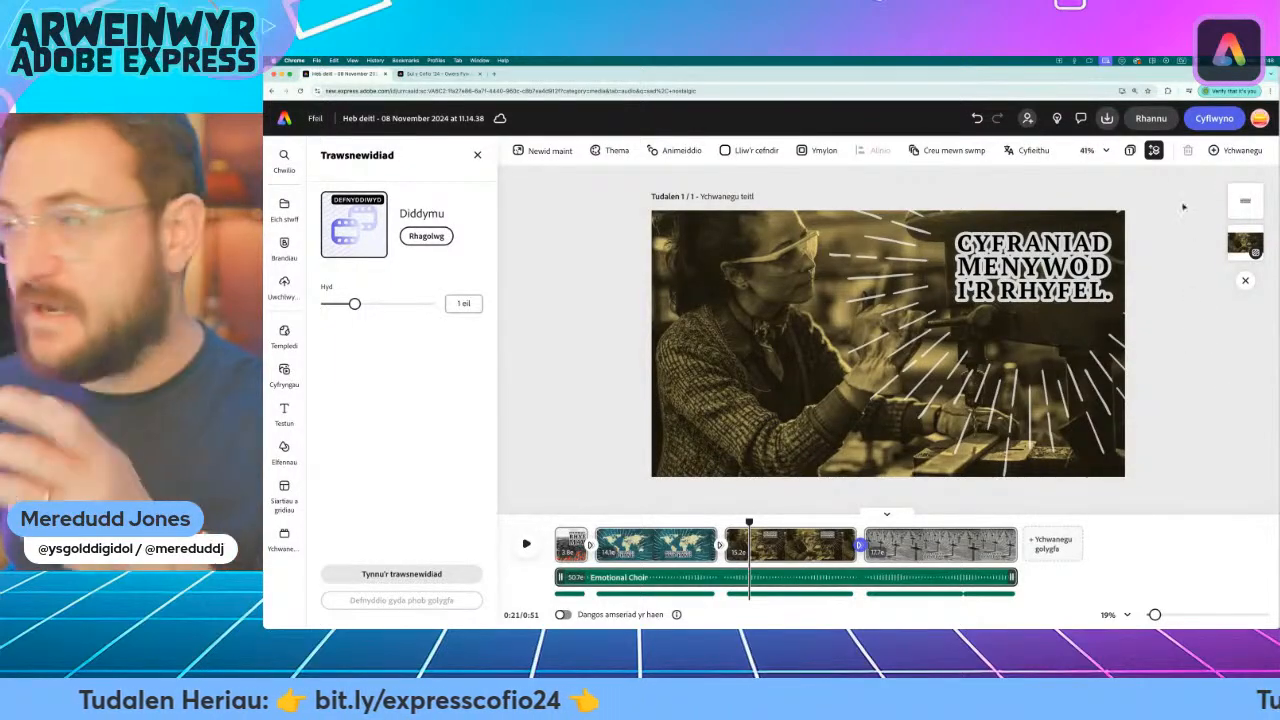
click(1152, 117)
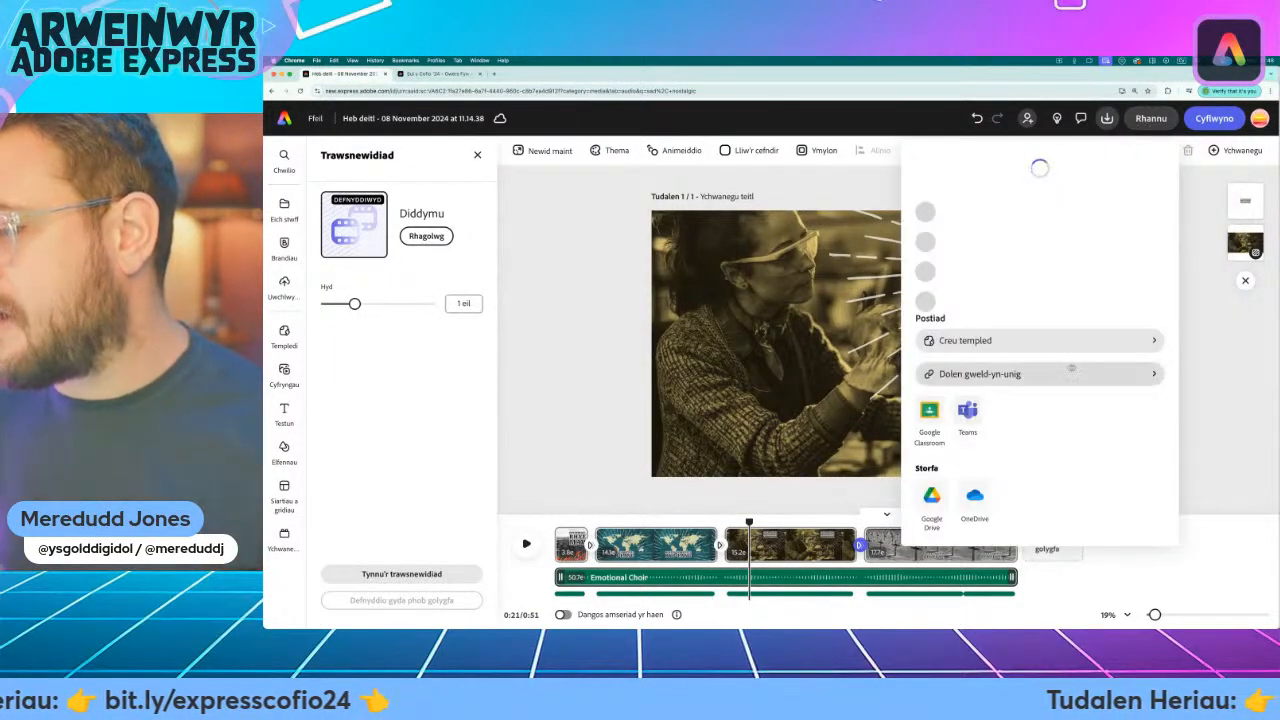